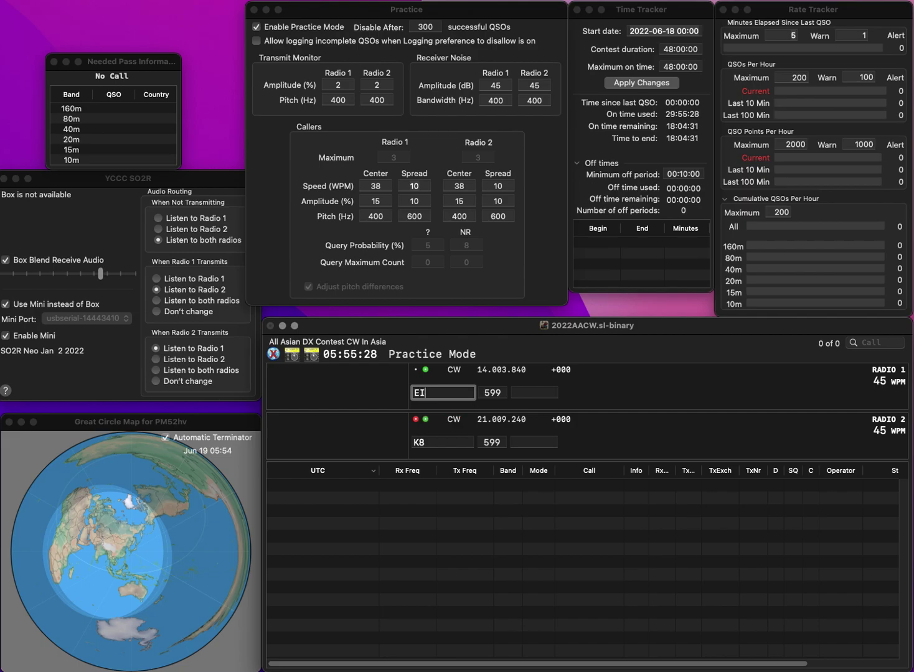
{"action": "key", "text": "backslash"}
{"action": "type", "text": "K8WWN"}
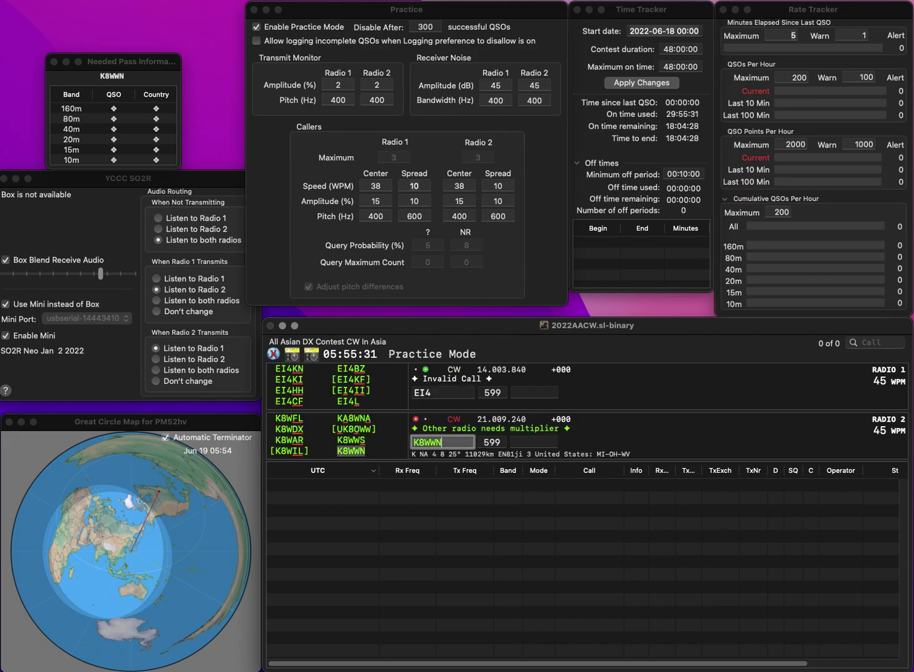
{"action": "key", "text": "backslash"}
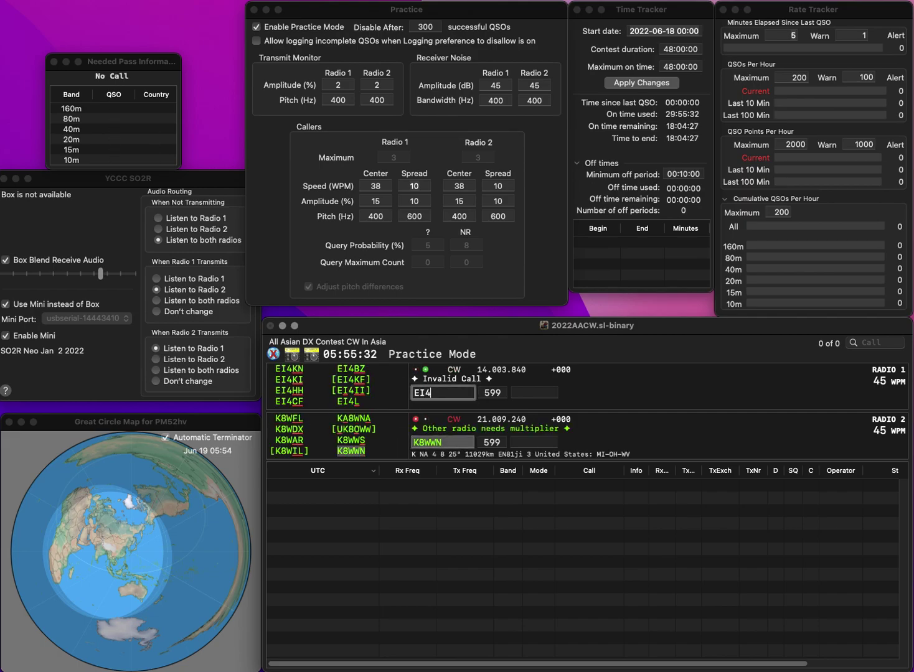
{"action": "type", "text": "IZB"}
{"action": "key", "text": "backslash"}
{"action": "key", "text": "Return"}
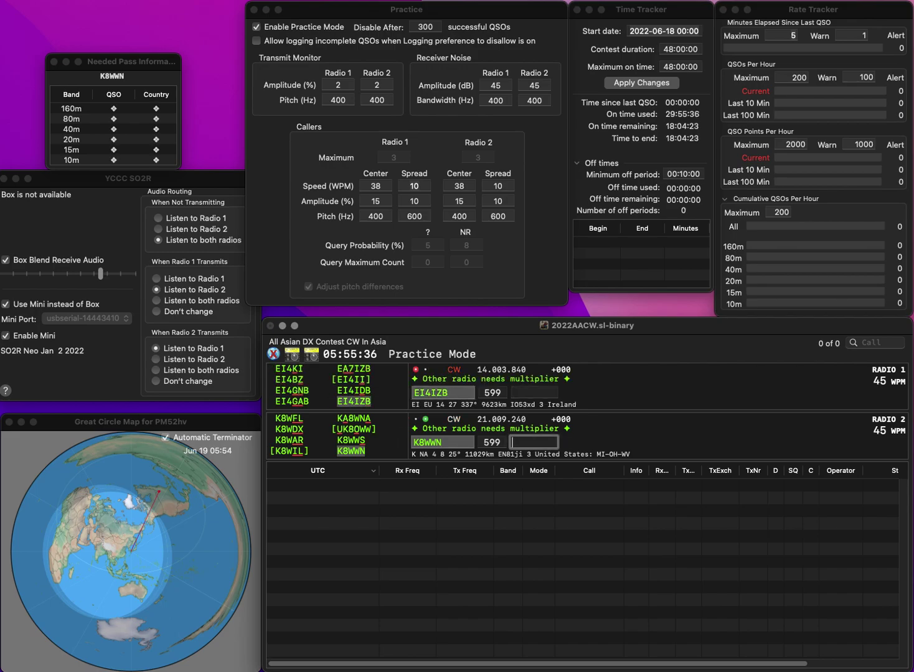
{"action": "type", "text": "28"}
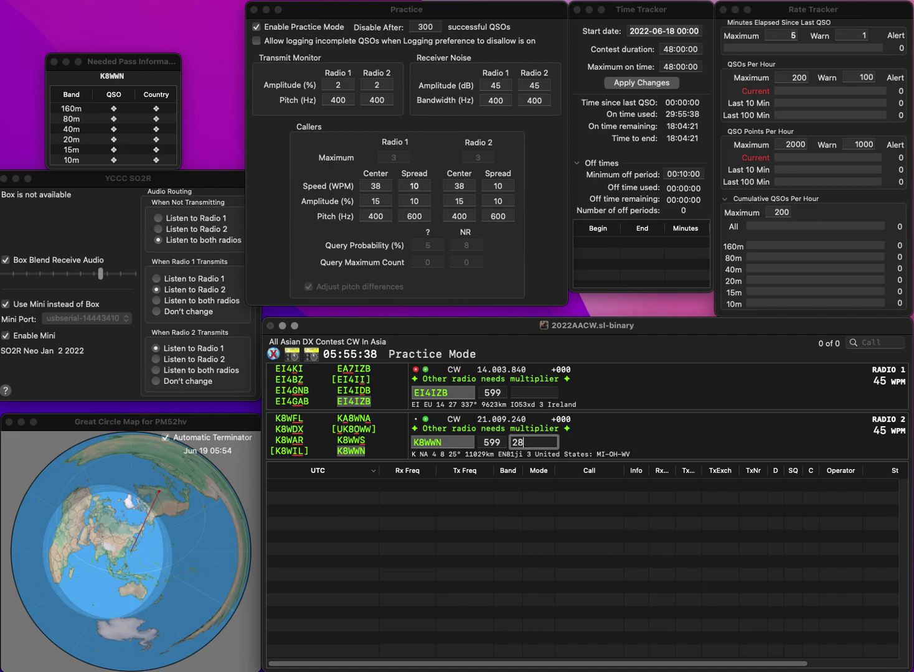
{"action": "key", "text": "Return"}
{"action": "type", "text": "16"}
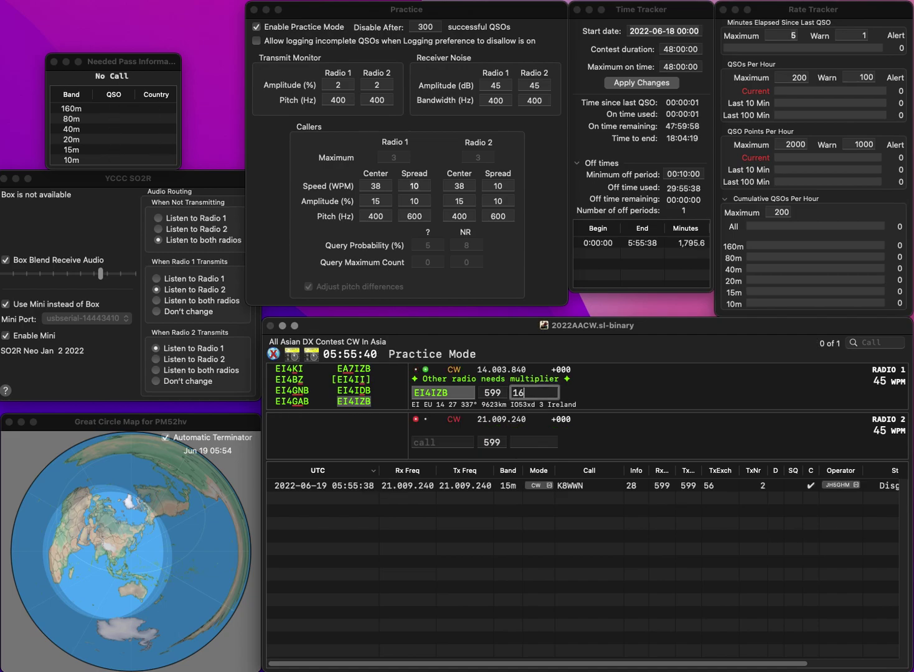
{"action": "key", "text": "Return"}
{"action": "type", "text": "W"}
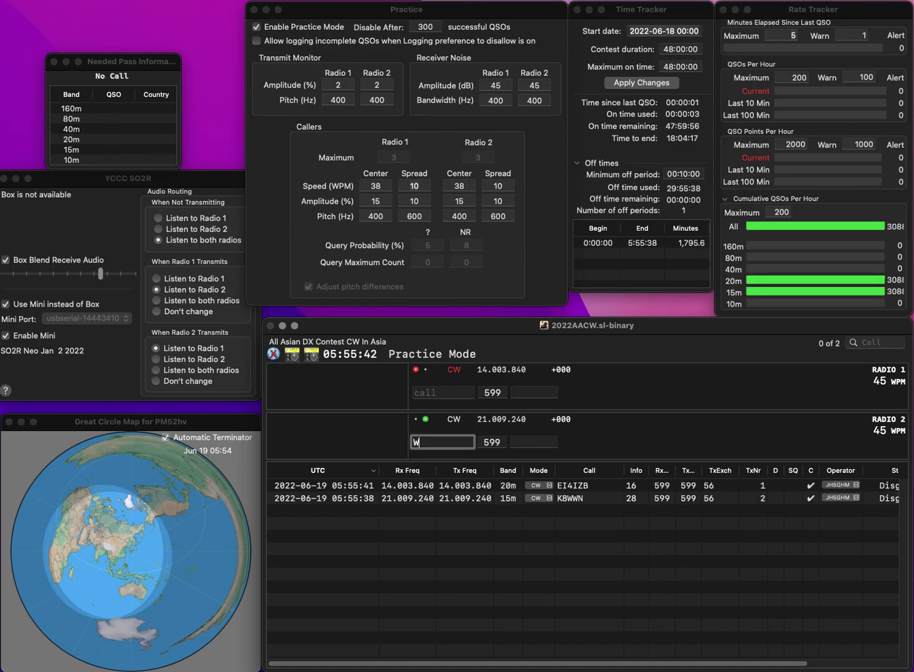
{"action": "type", "text": "5TAF"}
{"action": "key", "text": "Return"}
{"action": "type", "text": "O"}
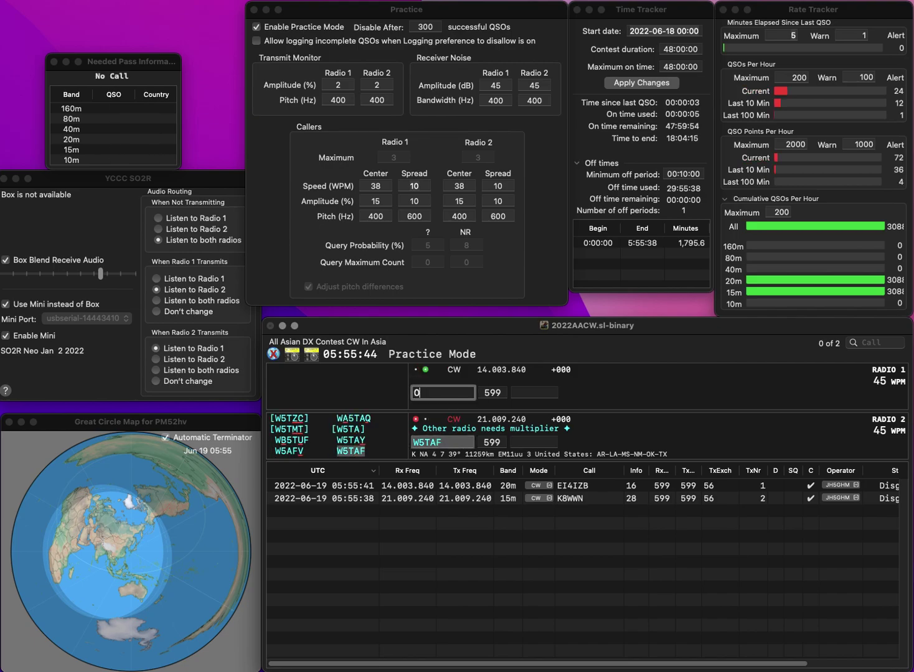
{"action": "type", "text": "PP"}
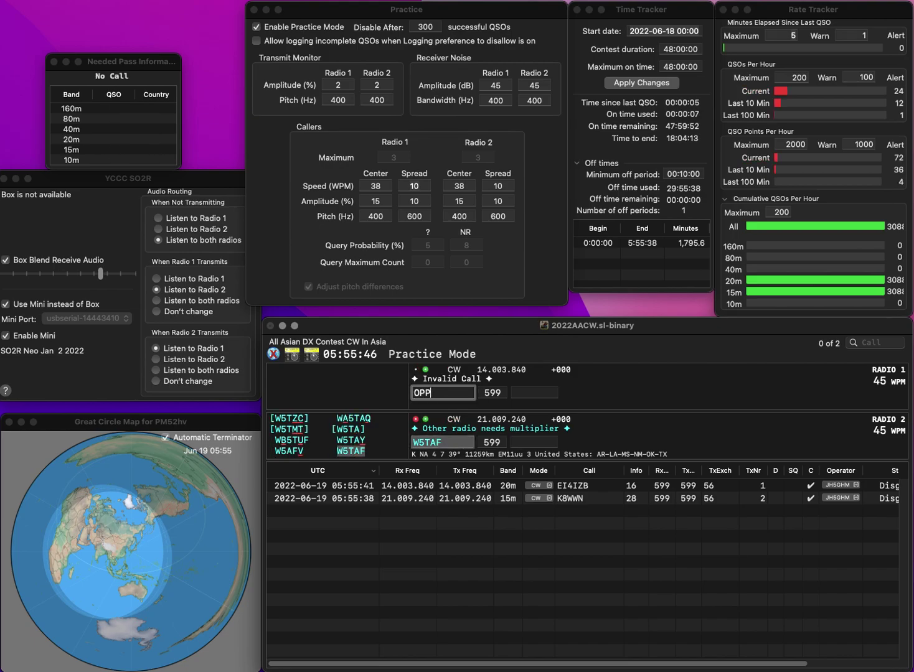
{"action": "key", "text": "Return"}
{"action": "type", "text": "8"}
{"action": "key", "text": "Return"}
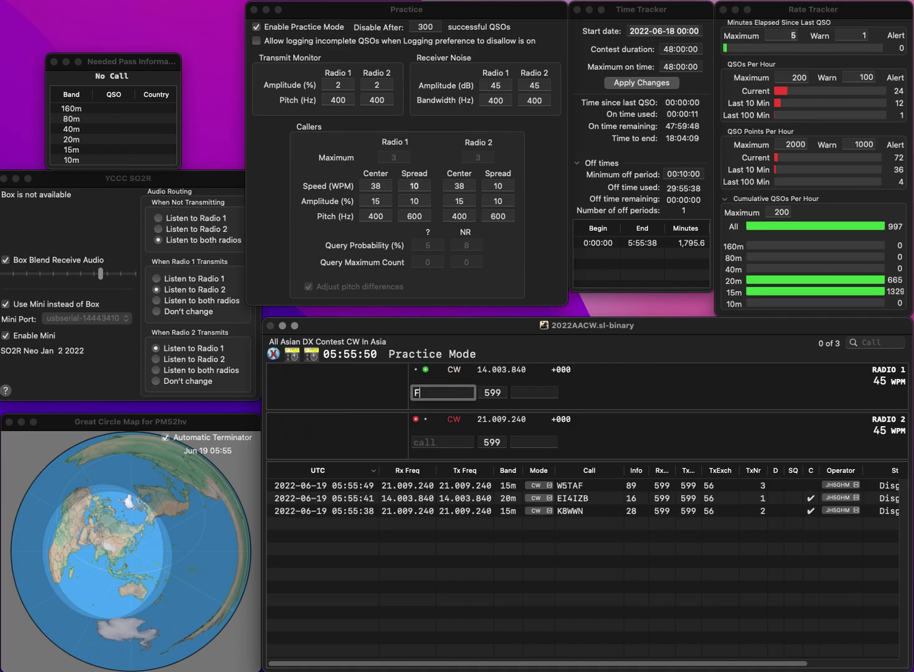
Answer F4PP on Radio 1 and send the partial call EZH on Radio 2
{"action": "type", "text": "F4PP"}
{"action": "key", "text": "Return"}
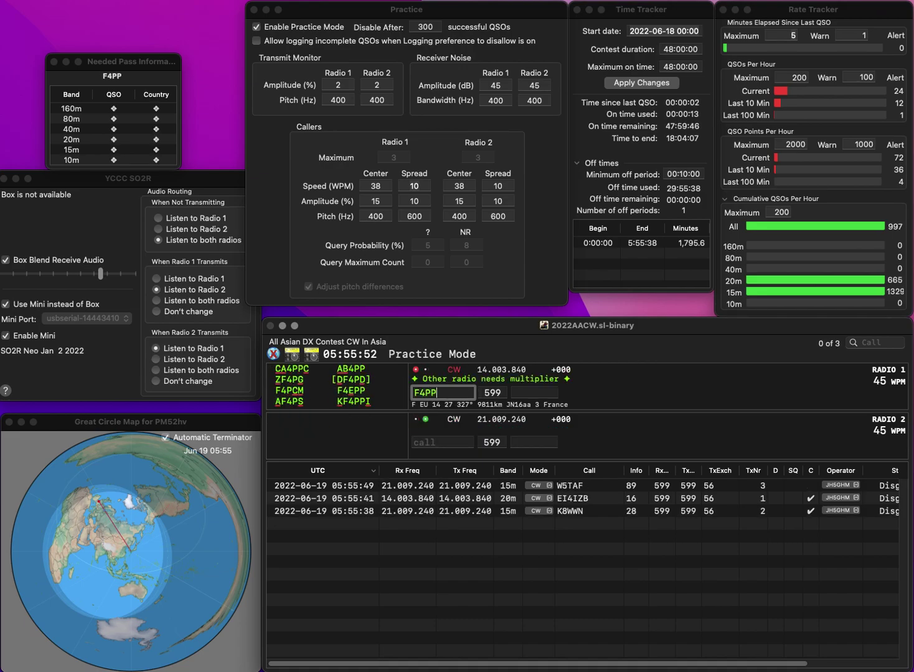
{"action": "type", "text": "IKE"}
{"action": "type", "text": "ZH"}
{"action": "key", "text": "Left"}
{"action": "key", "text": "Left"}
{"action": "key", "text": "Left"}
{"action": "key", "text": "BackSpace"}
{"action": "key", "text": "BackSpace"}
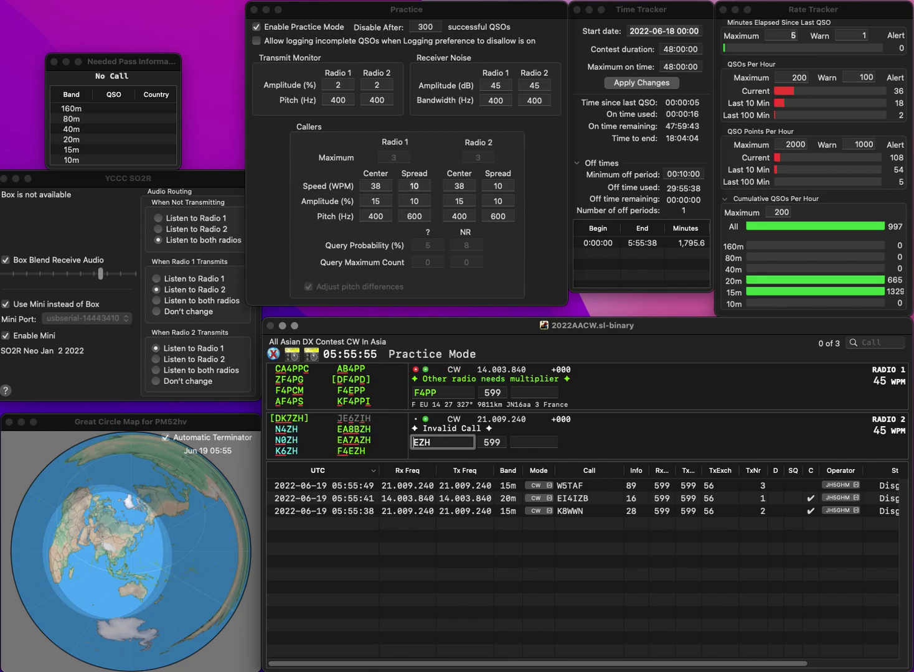
{"action": "key", "text": "Return"}
{"action": "key", "text": "Left"}
{"action": "key", "text": "Left"}
{"action": "key", "text": "BackSpace"}
{"action": "type", "text": "5"}
{"action": "key", "text": "Return"}
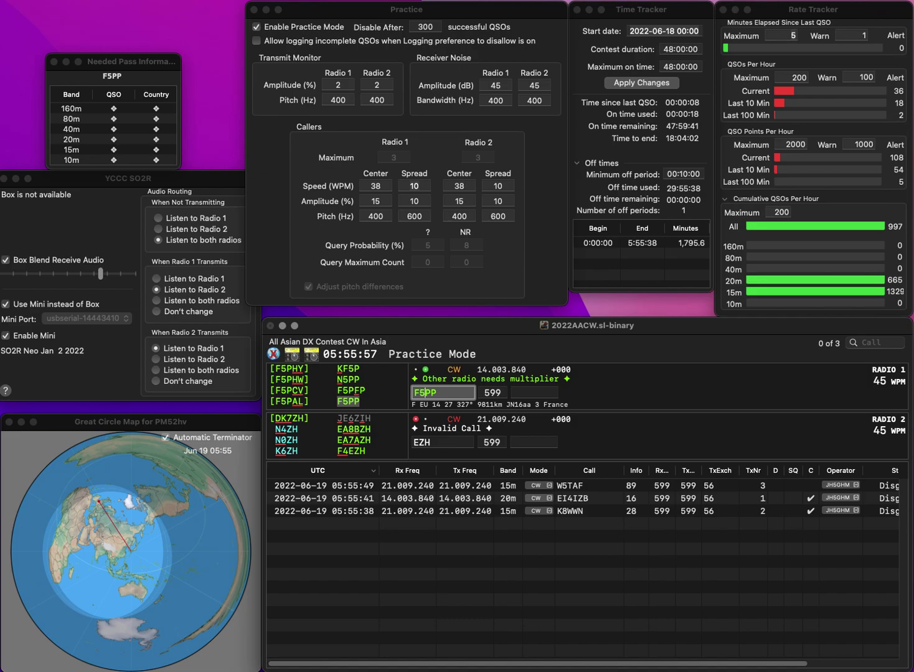
{"action": "type", "text": "KK"}
{"action": "key", "text": "BackSpace"}
{"action": "type", "text": "I4"}
{"action": "key", "text": "Return"}
{"action": "type", "text": "37"}
{"action": "key", "text": "Down"}
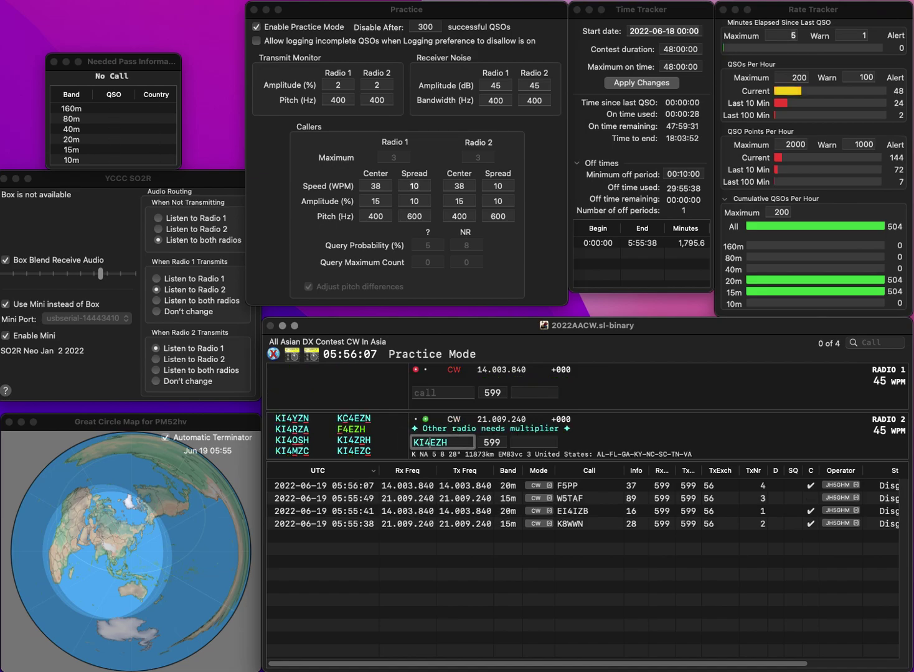
{"action": "key", "text": "BackSpace"}
{"action": "type", "text": "5"}
{"action": "key", "text": "BackSpace"}
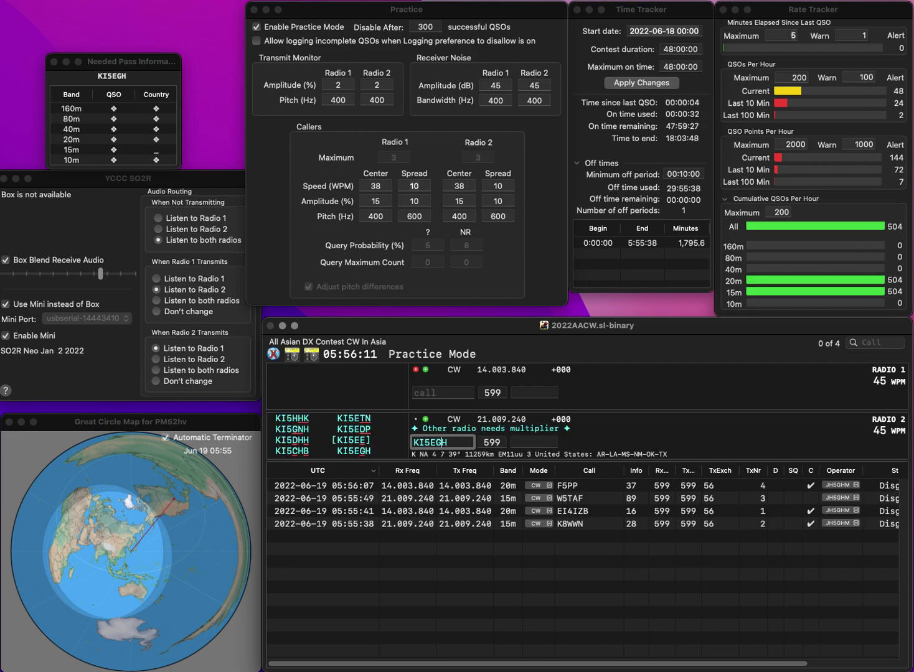
{"action": "key", "text": "grave"}
{"action": "key", "text": "grave"}
{"action": "key", "text": "Return"}
Answer OM7PY on Radio 1 and go to the received exchange for Radio 2
{"action": "type", "text": "GM7PY"}
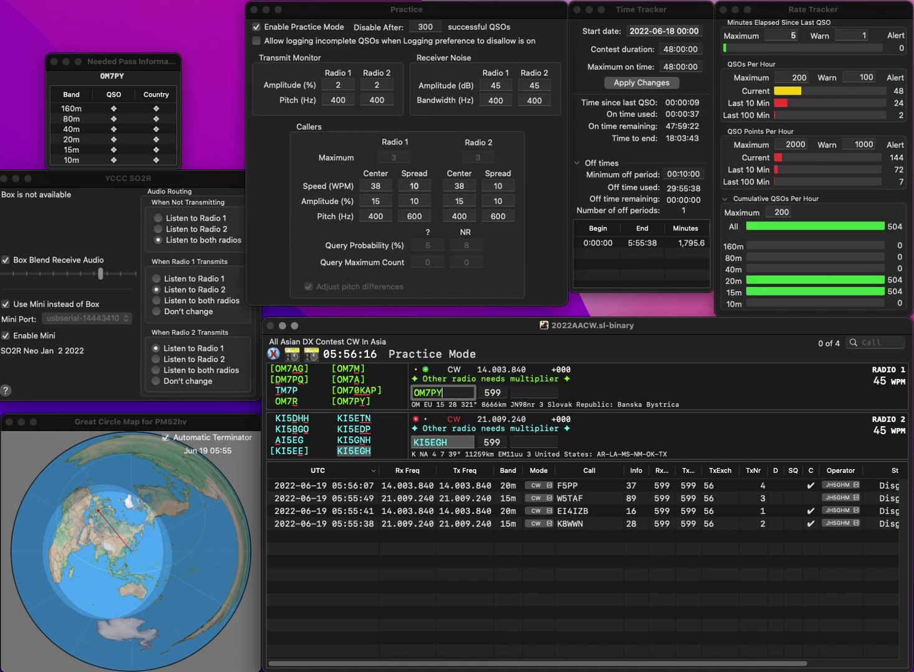
{"action": "key", "text": "Return"}
{"action": "key", "text": "Tab"}
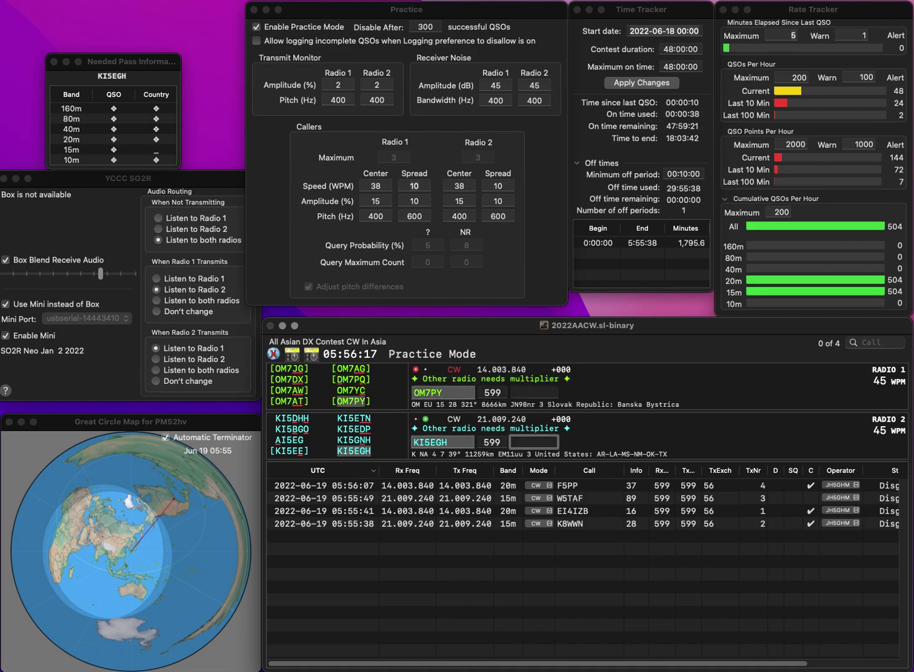
{"action": "type", "text": "97"}
{"action": "key", "text": "Return"}
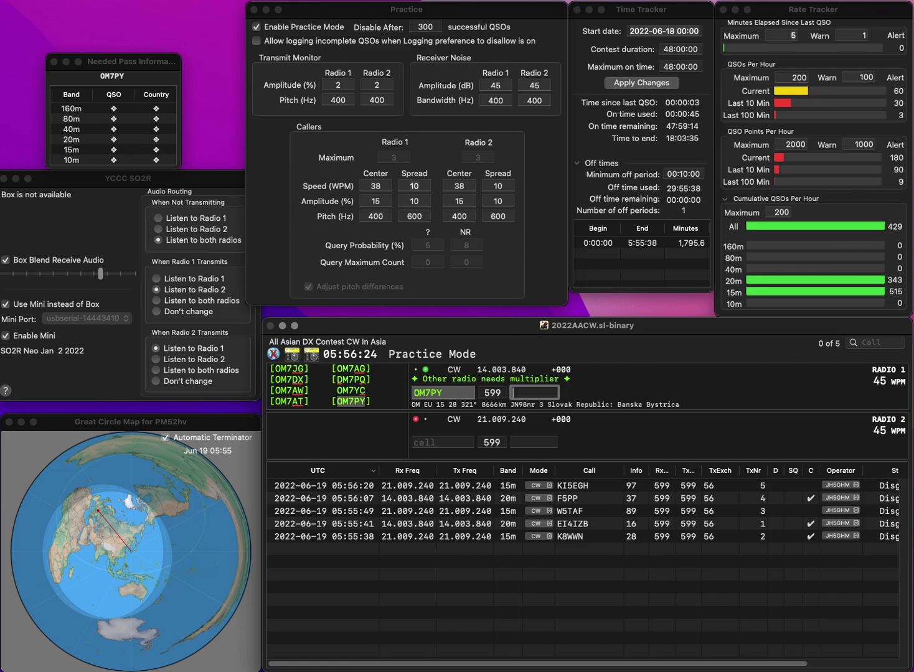
{"action": "type", "text": "57"}
{"action": "key", "text": "Return"}
{"action": "type", "text": "DH7WQ"}
{"action": "key", "text": "Return"}
{"action": "type", "text": "OK1U"}
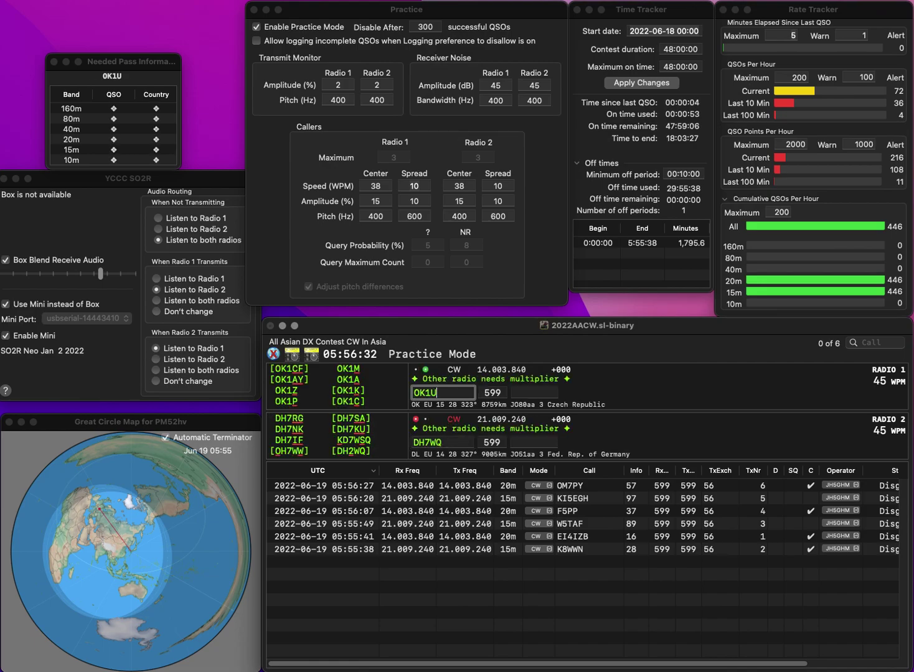
{"action": "type", "text": "XH"}
{"action": "key", "text": "Return"}
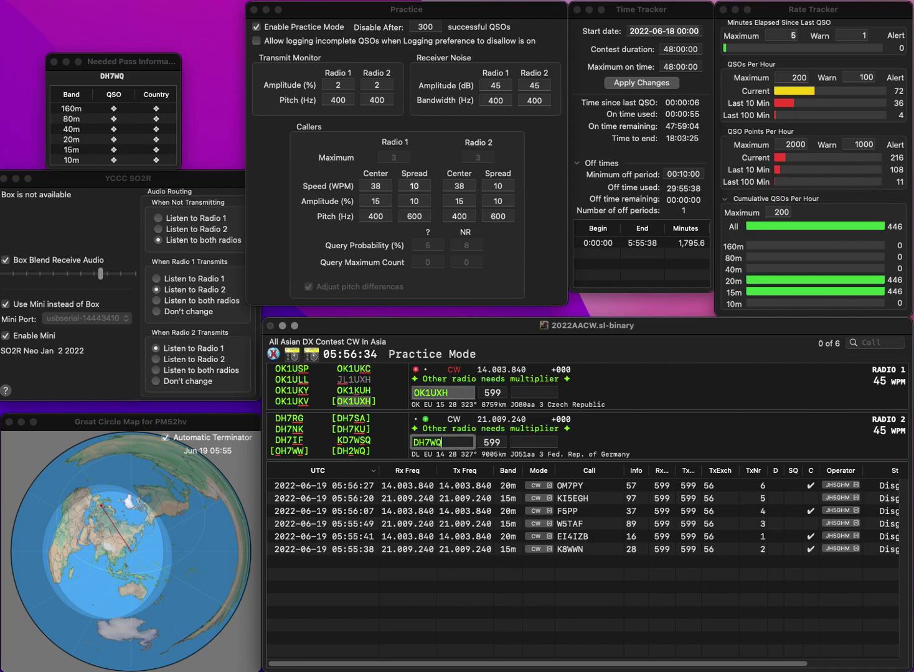
Replace the prefix of the Radio 2 callsign so it reads DK7WQ
{"action": "key", "text": "Home"}
{"action": "key", "text": "Delete"}
{"action": "key", "text": "Delete"}
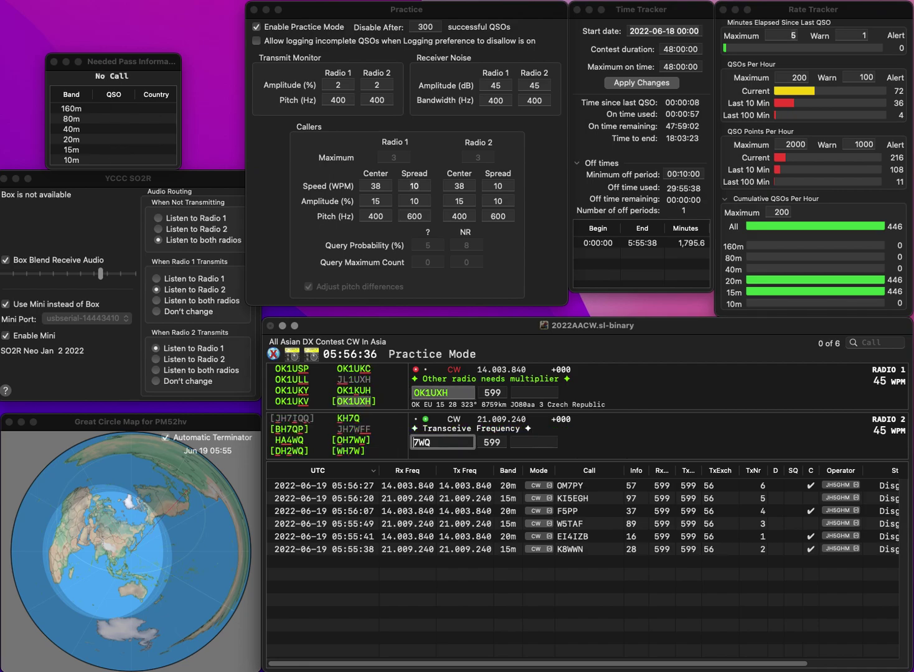
{"action": "type", "text": "DK"}
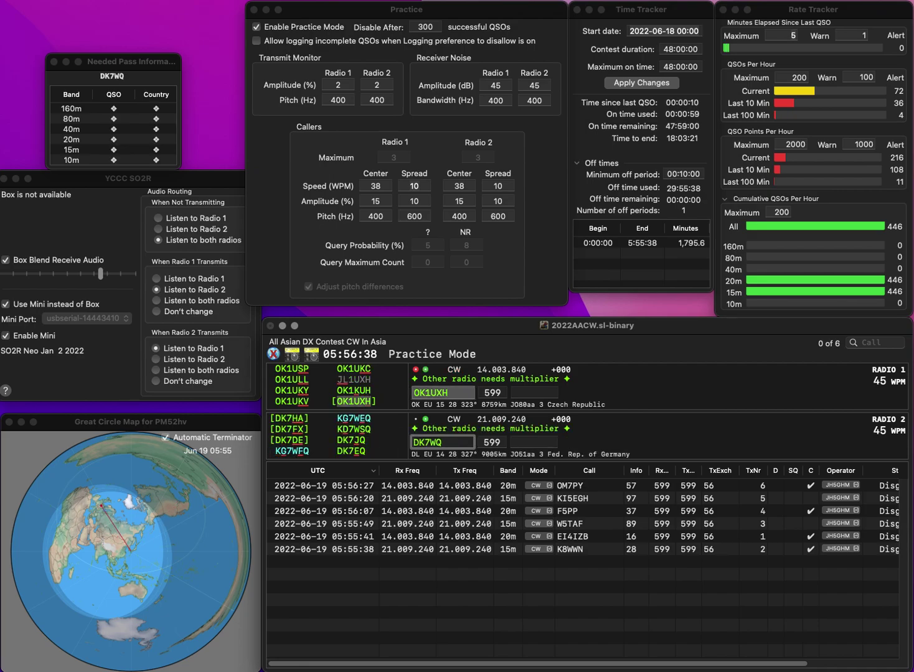
{"action": "key", "text": "Return"}
{"action": "type", "text": "06-18"}
{"action": "key", "text": "Return"}
{"action": "key", "text": "Left"}
{"action": "key", "text": "BackSpace"}
{"action": "type", "text": "J"}
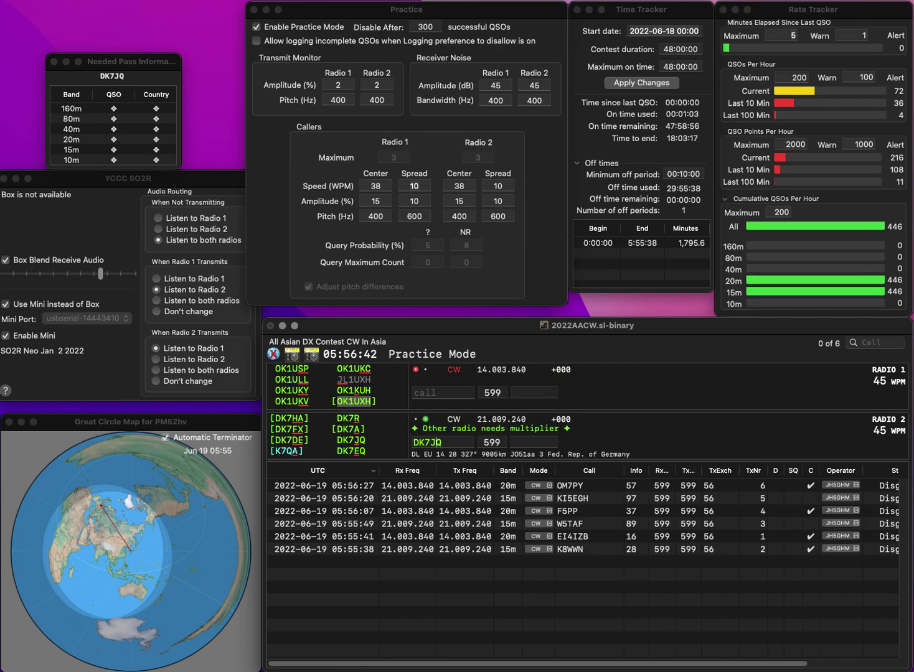
{"action": "key", "text": "Return"}
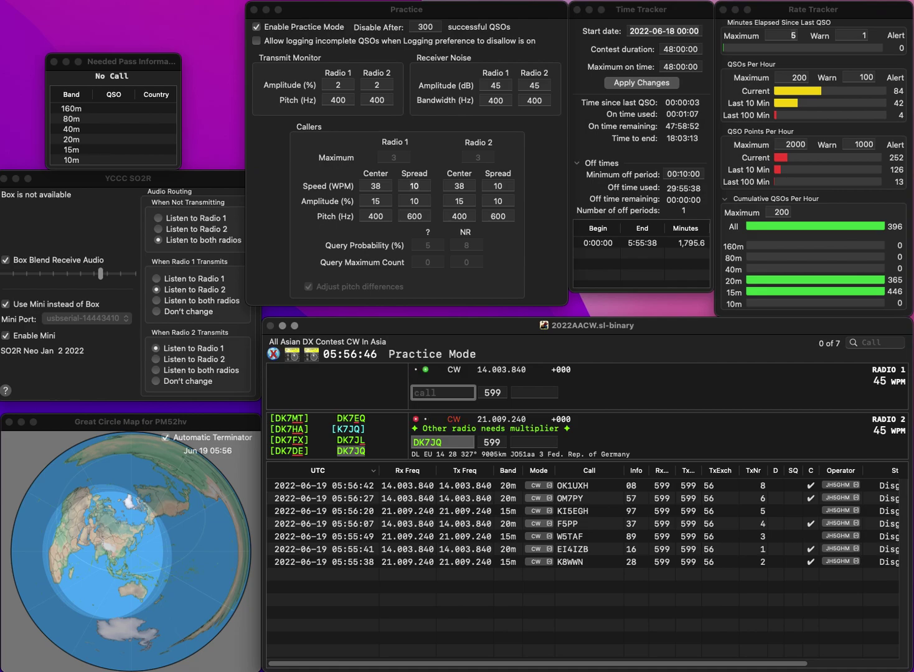
{"action": "type", "text": "0DSA"}
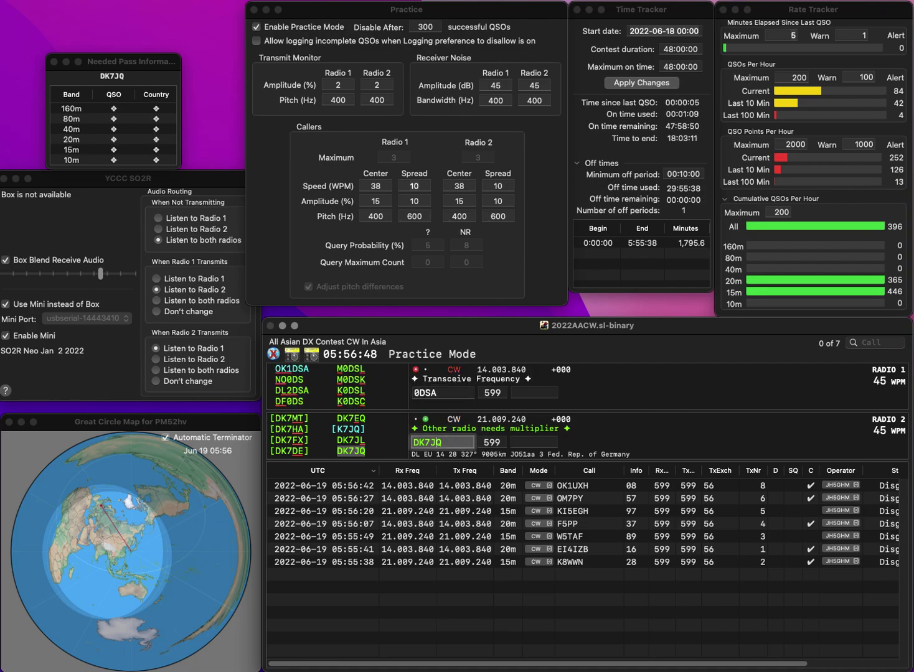
{"action": "key", "text": "space"}
{"action": "type", "text": "7"}
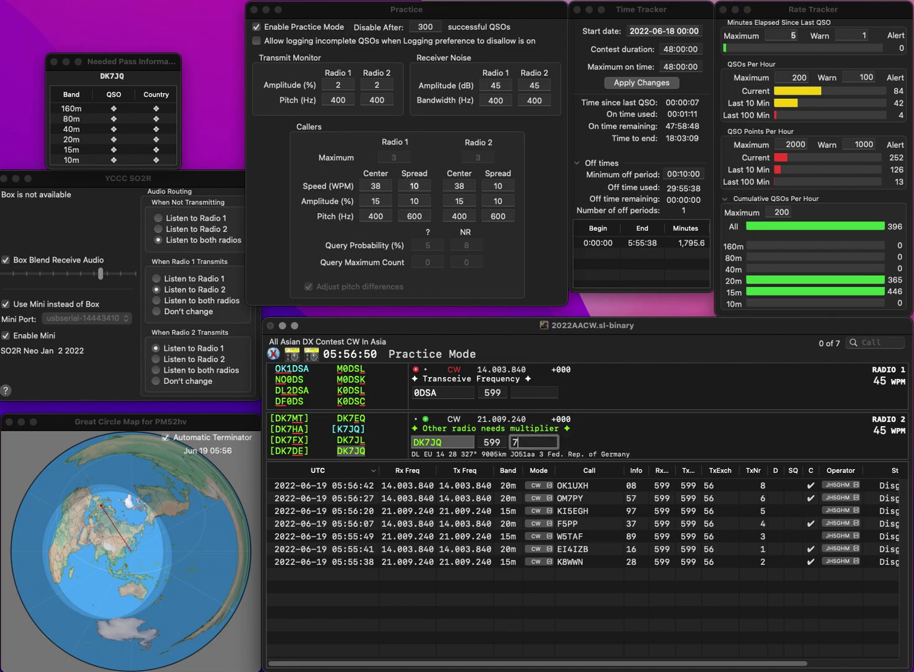
{"action": "type", "text": "8"}
{"action": "key", "text": "Return"}
Enter the Radio 1 callsign as KB9SAR and answer the station
{"action": "type", "text": "D"}
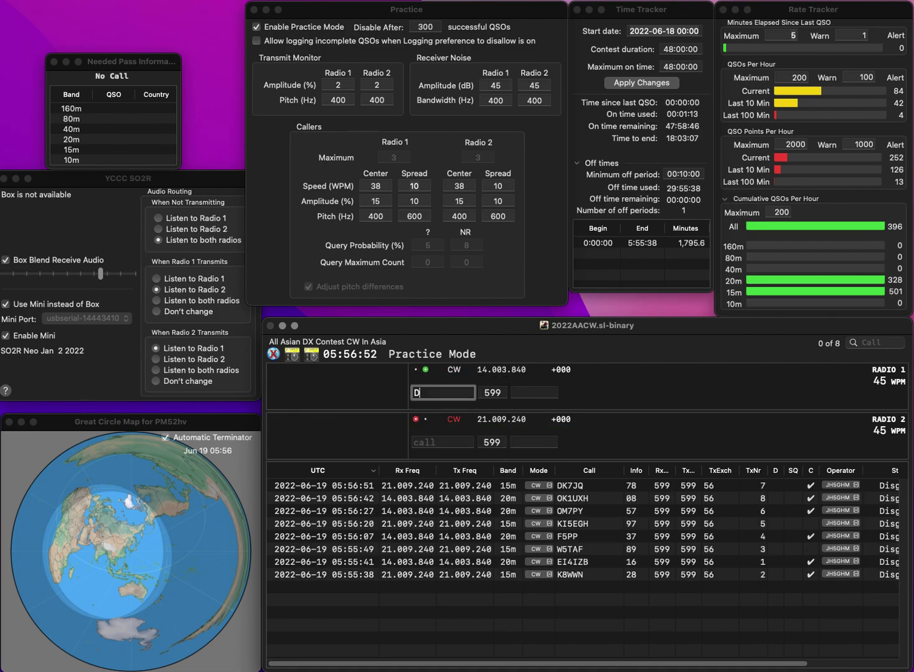
{"action": "type", "text": "B9SAR"}
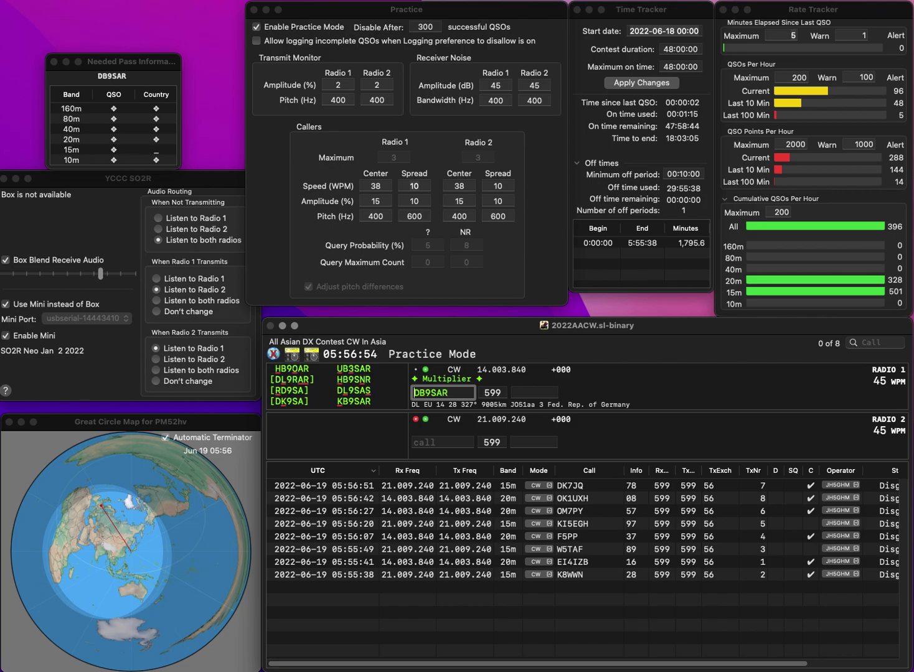
{"action": "key", "text": "Home"}
{"action": "key", "text": "Delete"}
{"action": "type", "text": "K"}
{"action": "key", "text": "Return"}
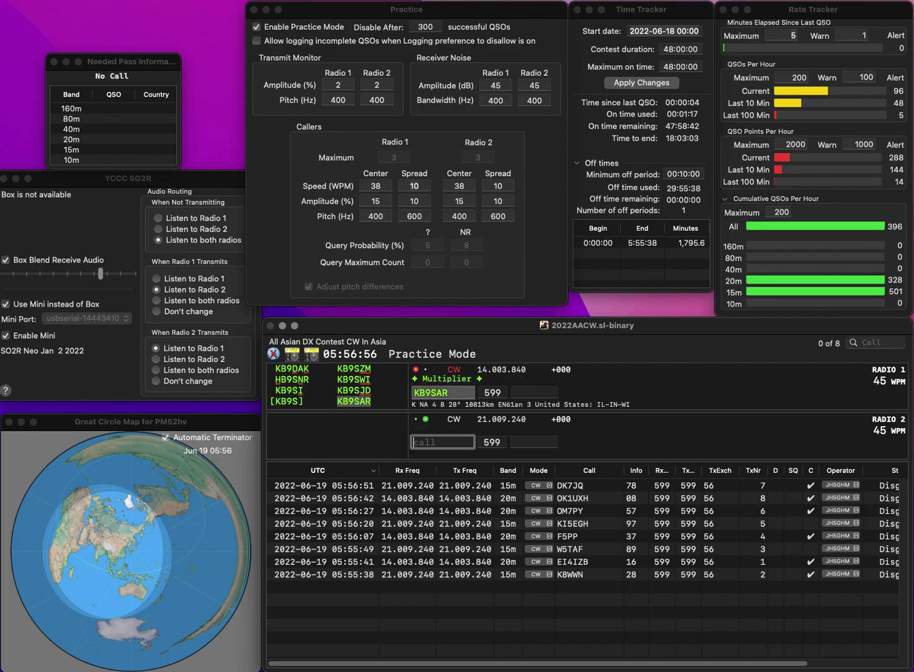
{"action": "type", "text": "RC6AA"}
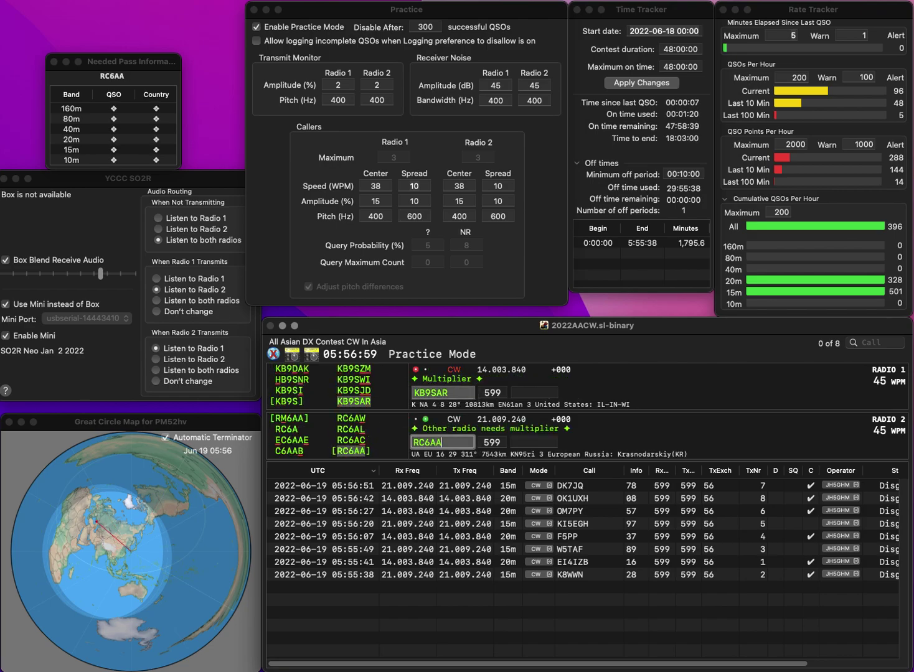
{"action": "key", "text": "Return"}
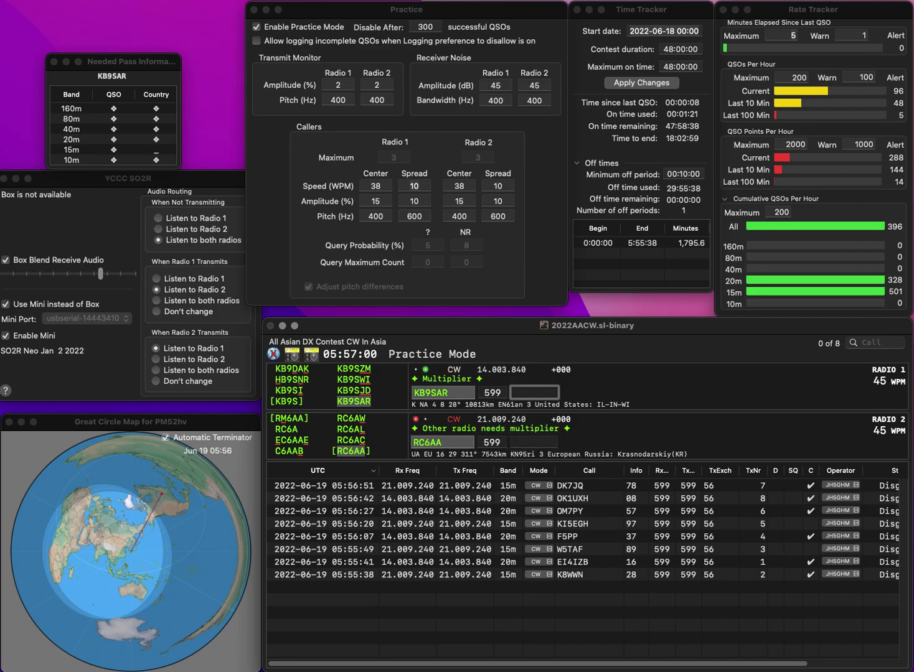
{"action": "type", "text": "11"}
{"action": "key", "text": "Return"}
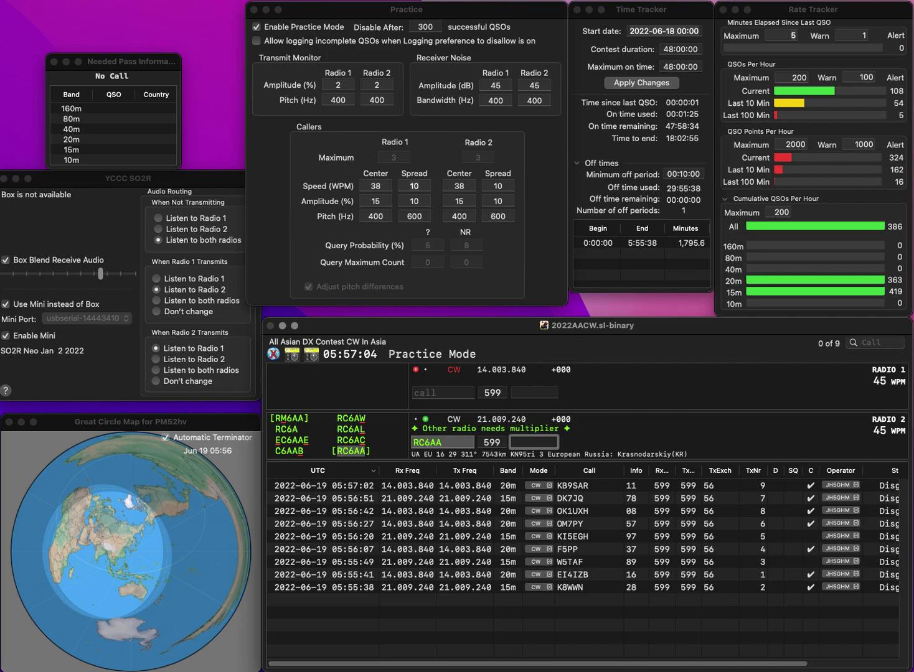
Log the RC6AA contact on Radio 2 with received exchange 75
{"action": "type", "text": "7"}
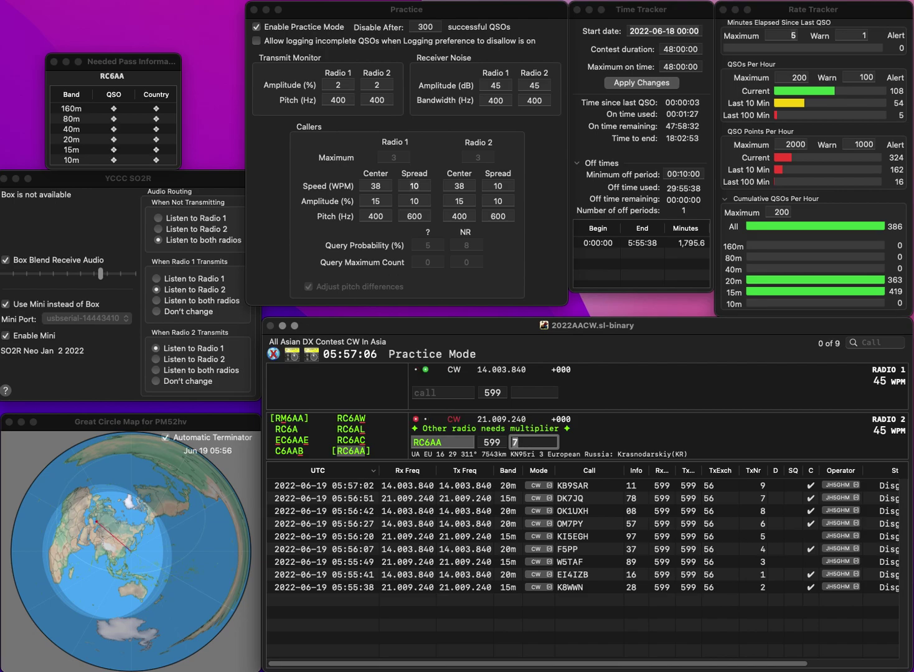
{"action": "type", "text": "5"}
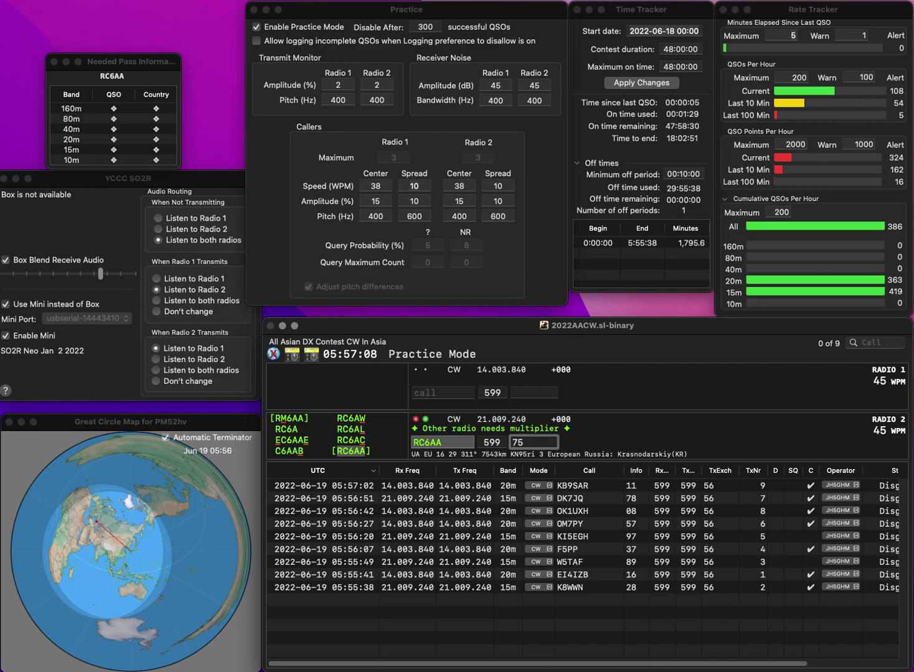
{"action": "key", "text": "Return"}
Enter and answer AB3YH on Radio 1, and enter and answer YU7HD on Radio 2
{"action": "type", "text": "AB3YH"}
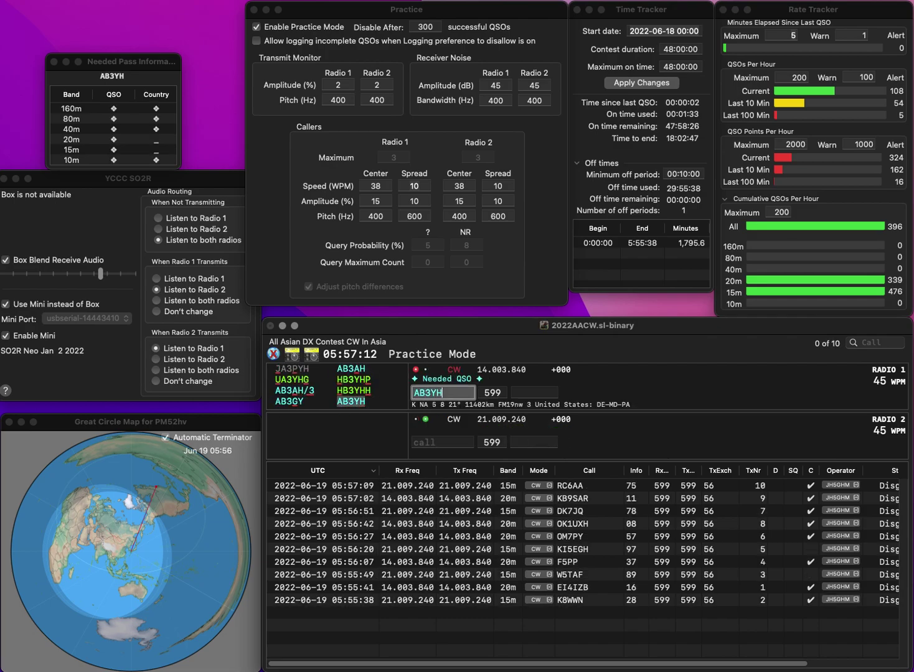
{"action": "key", "text": "grave"}
{"action": "type", "text": "YU7H"}
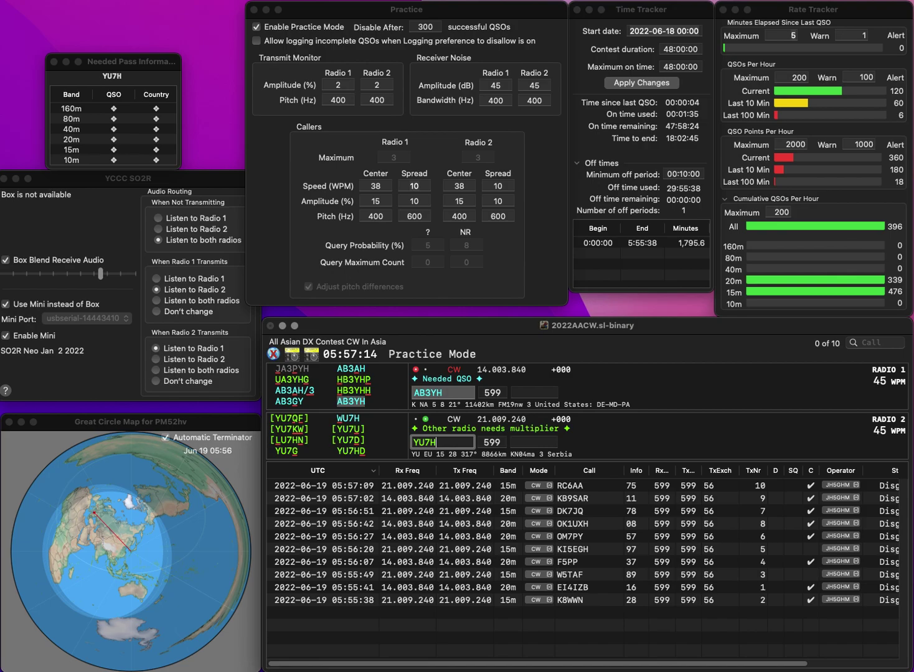
{"action": "type", "text": "D"}
{"action": "key", "text": "Return"}
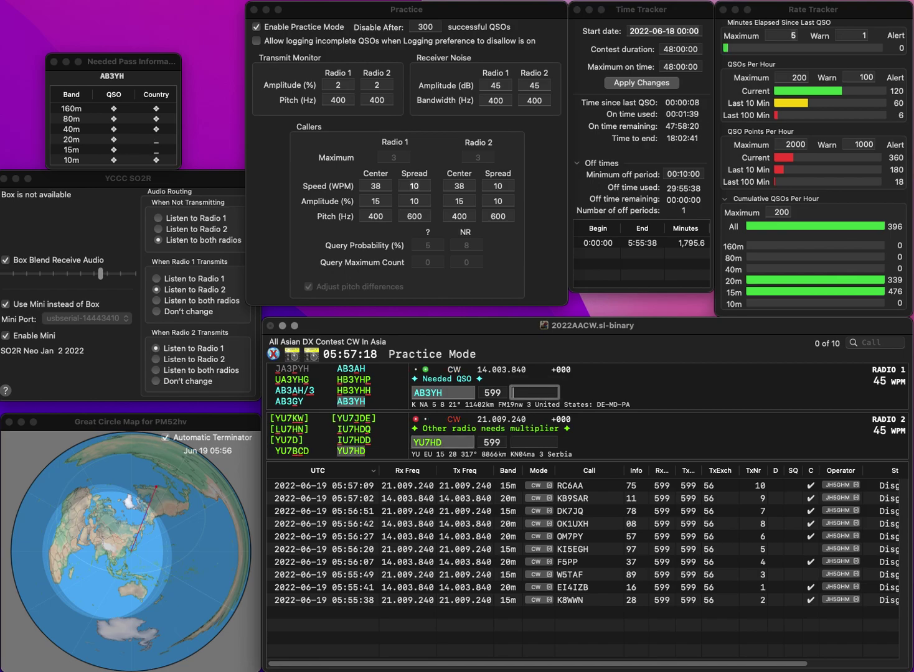
Log AB3YH on Radio 1 with received exchange 85 and YU7HD on Radio 2 with received exchange 61
{"action": "type", "text": "85"}
{"action": "key", "text": "Return"}
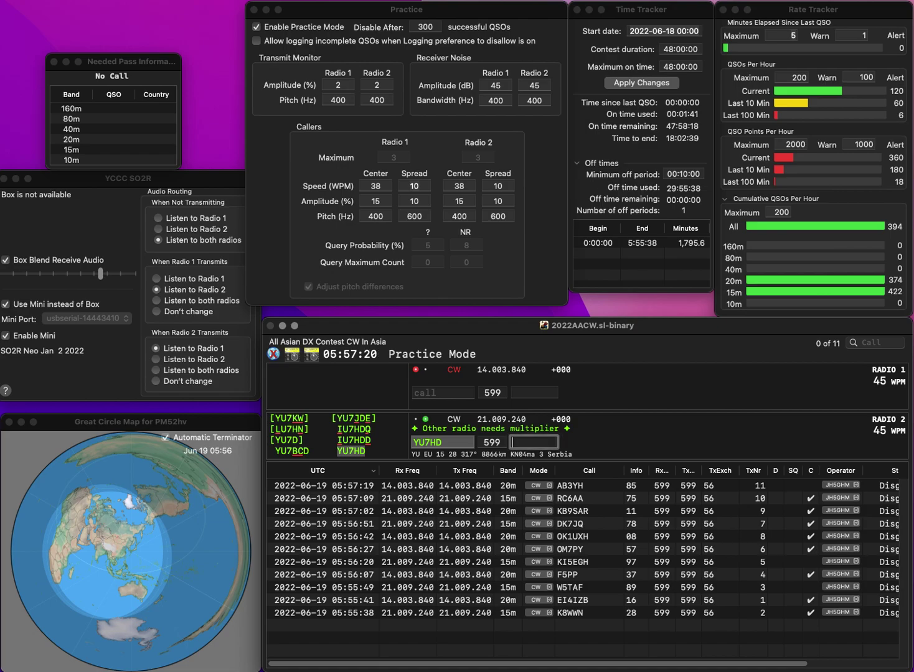
{"action": "type", "text": "61"}
{"action": "key", "text": "Return"}
Answer and log UT1S on Radio 1 with received exchange 34, and send the partial call K6 on Radio 2
{"action": "type", "text": "UT1S"}
{"action": "key", "text": "Return"}
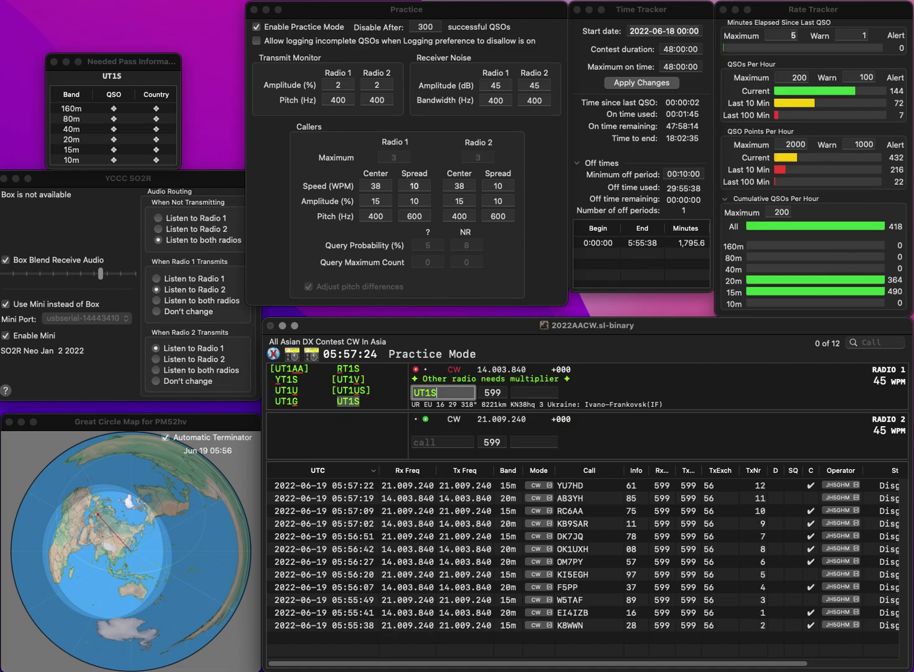
{"action": "type", "text": "K6"}
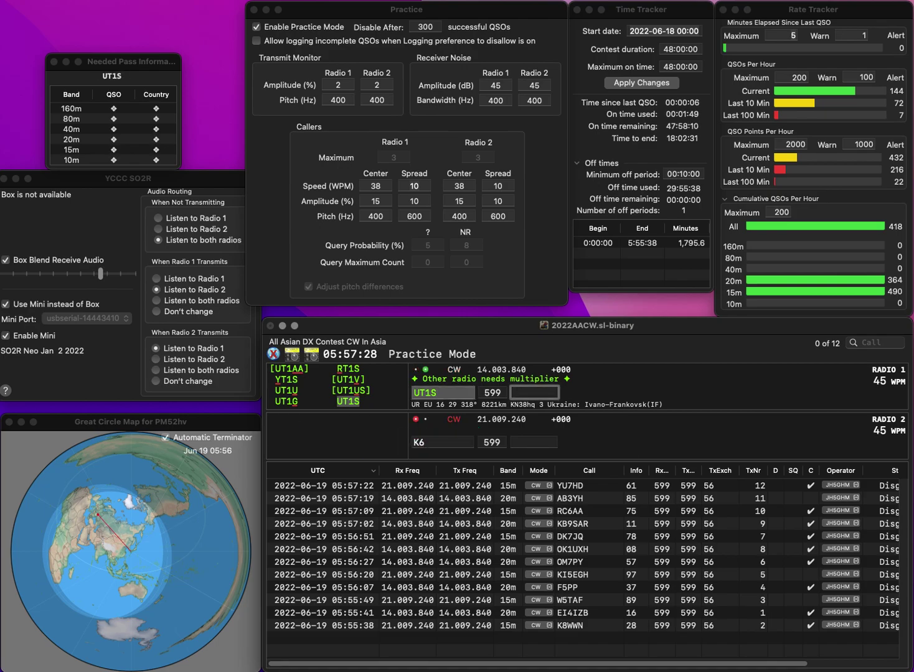
{"action": "type", "text": "34"}
{"action": "key", "text": "Return"}
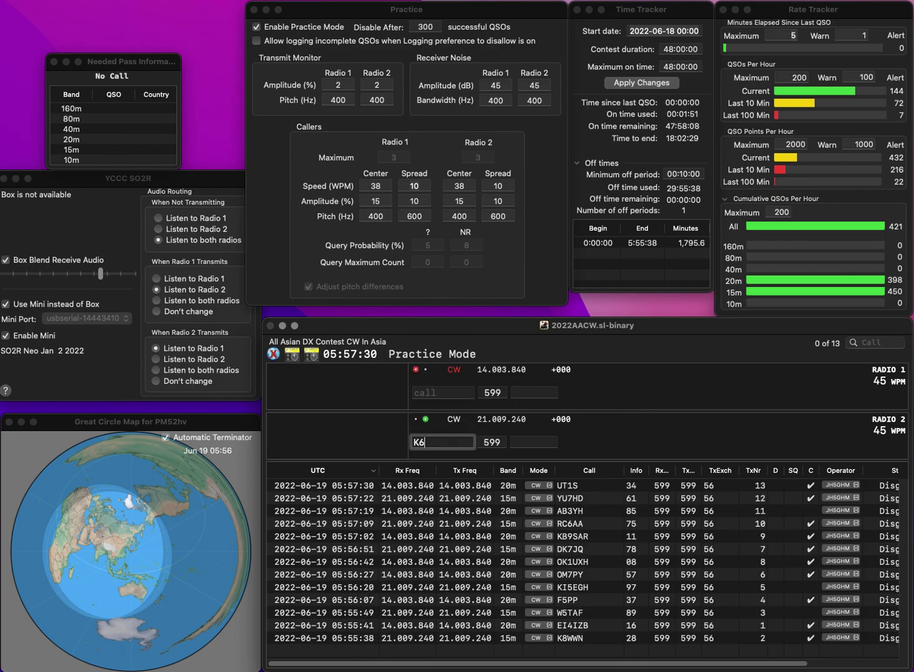
{"action": "type", "text": "LPO"}
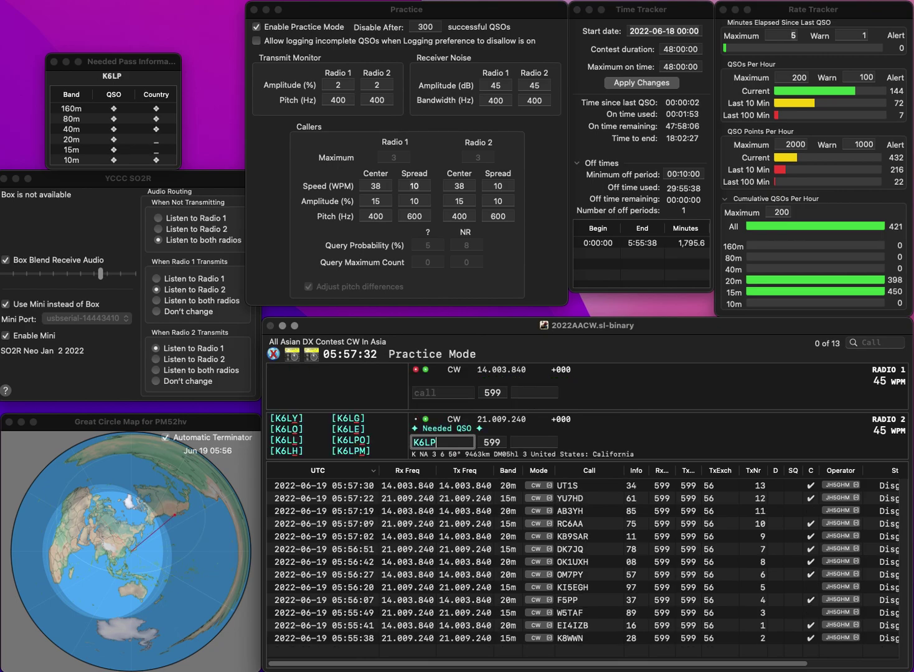
{"action": "key", "text": "Tab"}
{"action": "key", "text": "Return"}
{"action": "type", "text": "N3UA"}
{"action": "key", "text": "Return"}
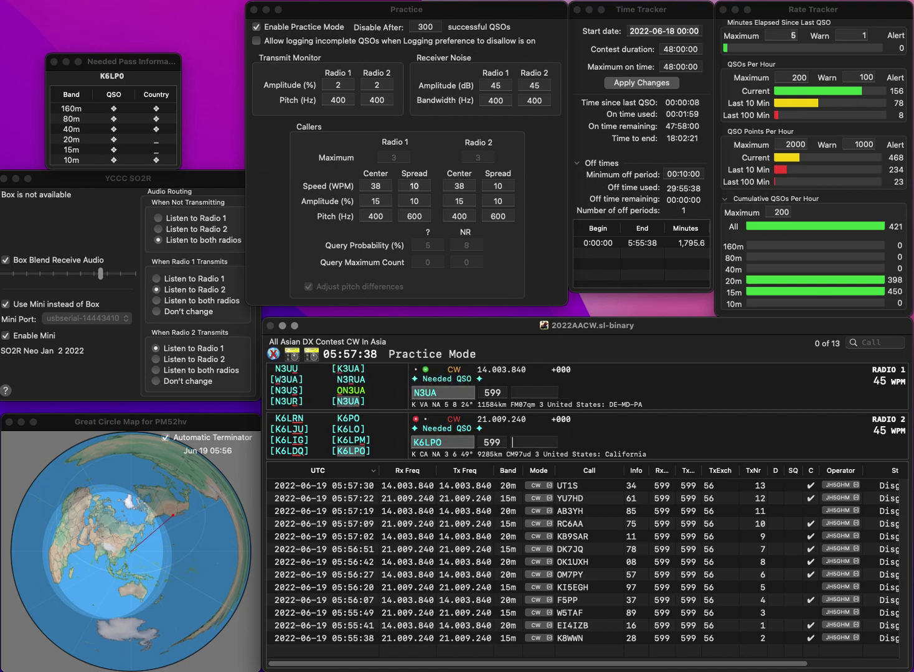
{"action": "type", "text": "23"}
{"action": "key", "text": "Return"}
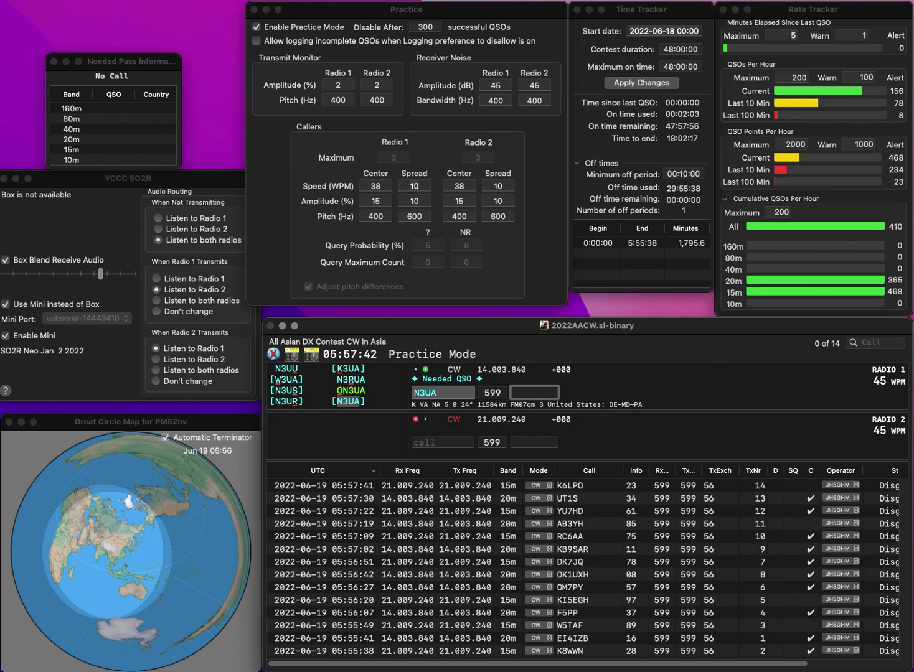
{"action": "type", "text": "77"}
{"action": "key", "text": "Return"}
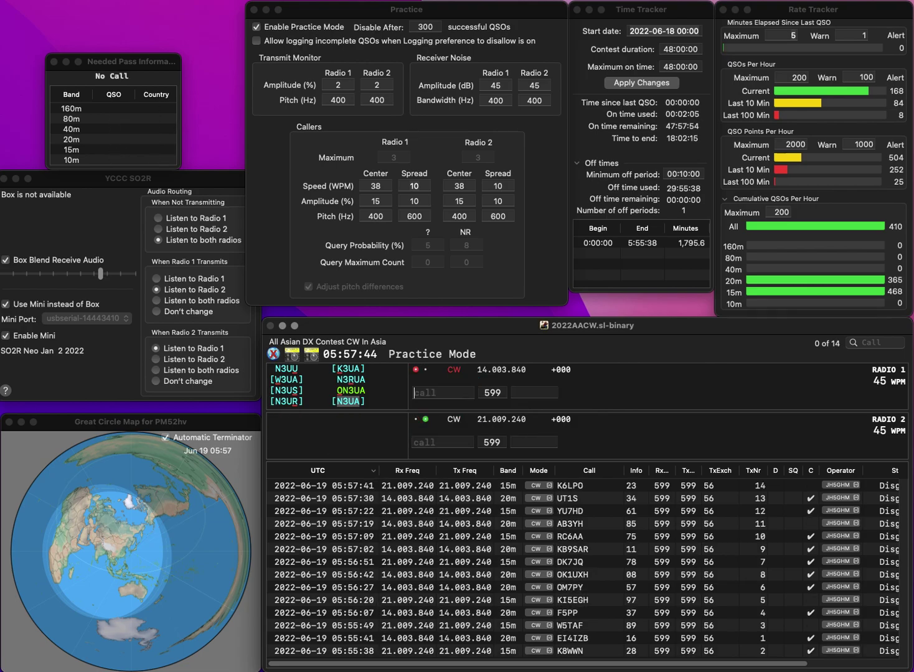
Send the partial call G4I on Radio 2 and answer KF8Z on Radio 1
{"action": "type", "text": "G4IN"}
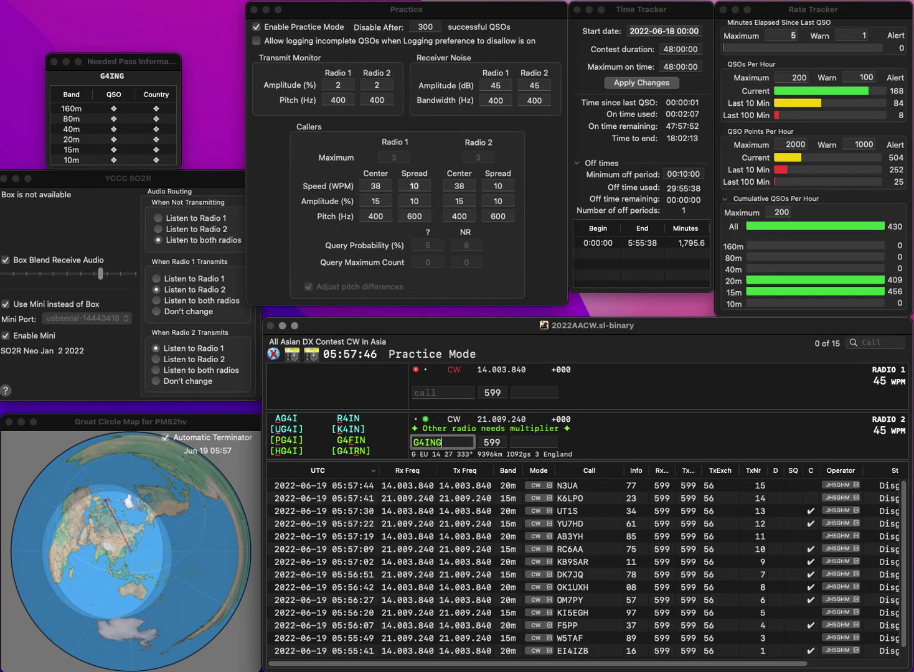
{"action": "key", "text": "BackSpace"}
{"action": "key", "text": "Return"}
{"action": "type", "text": "F8"}
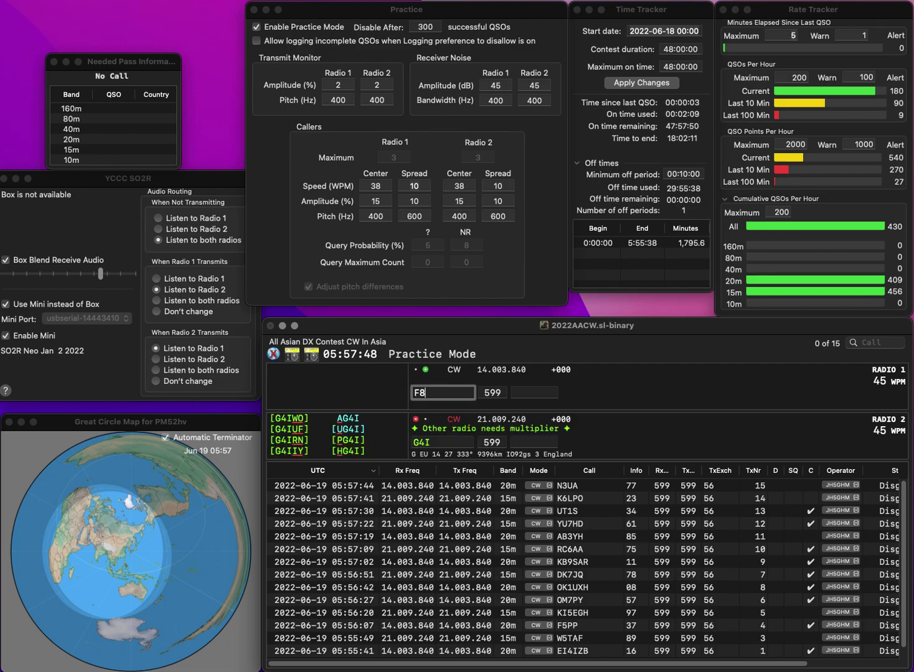
{"action": "type", "text": "Z"}
{"action": "key", "text": "Home"}
{"action": "type", "text": "K"}
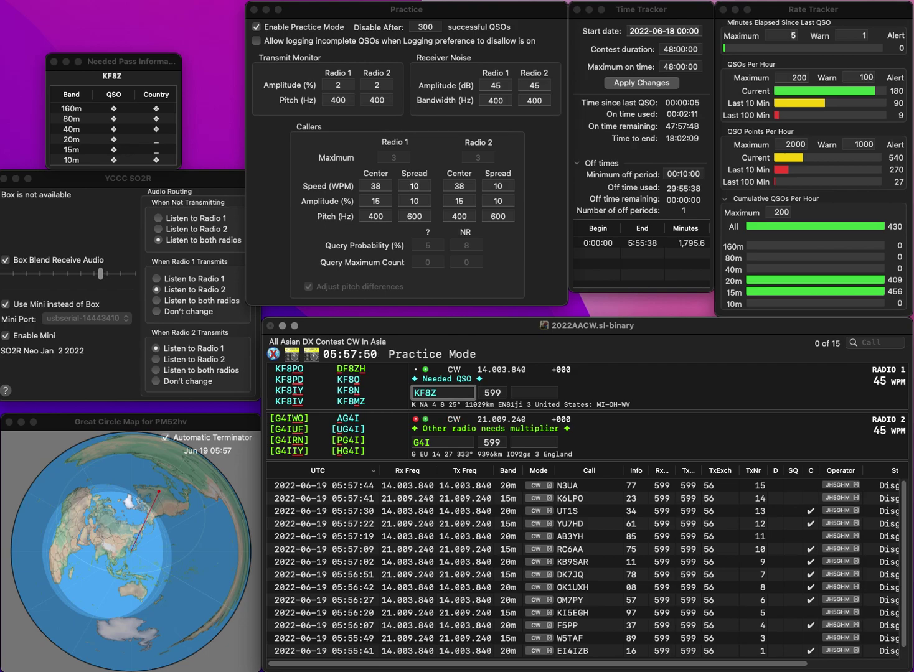
{"action": "key", "text": "Return"}
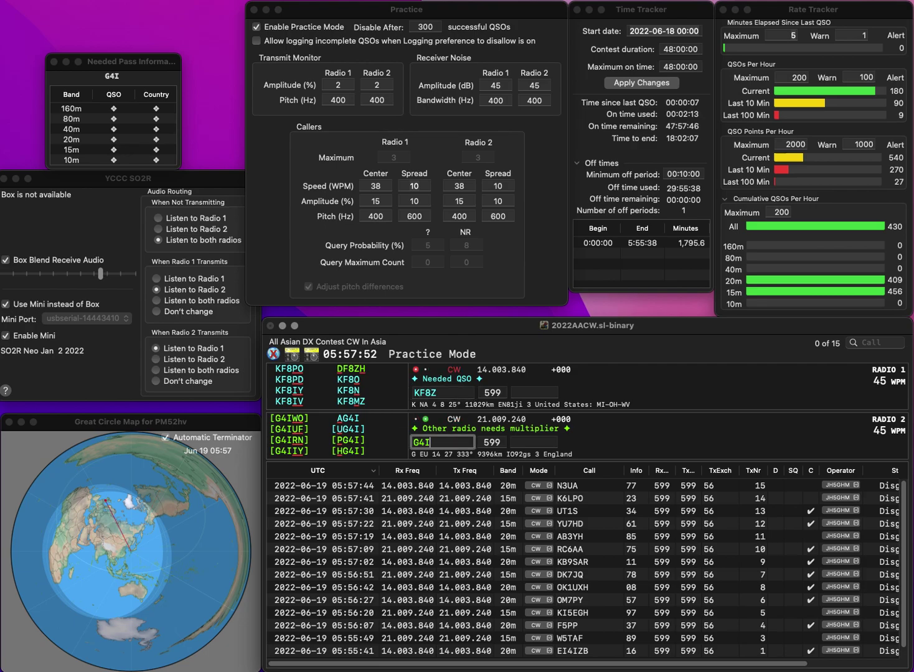
{"action": "key", "text": "BackSpace"}
{"action": "type", "text": "ENZ"}
{"action": "key", "text": "Return"}
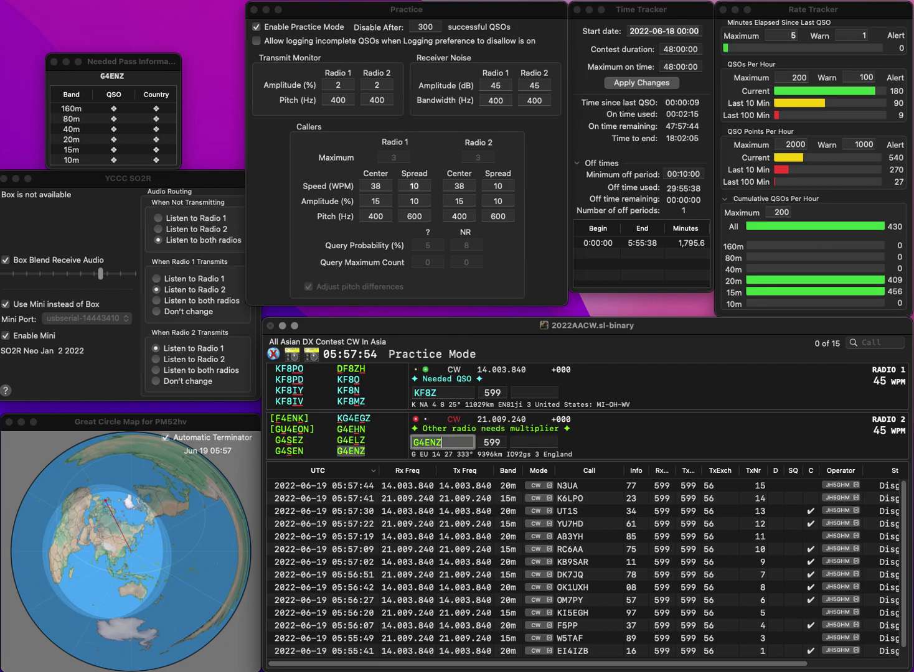
{"action": "key", "text": "Right"}
{"action": "key", "text": "Right"}
{"action": "key", "text": "BackSpace"}
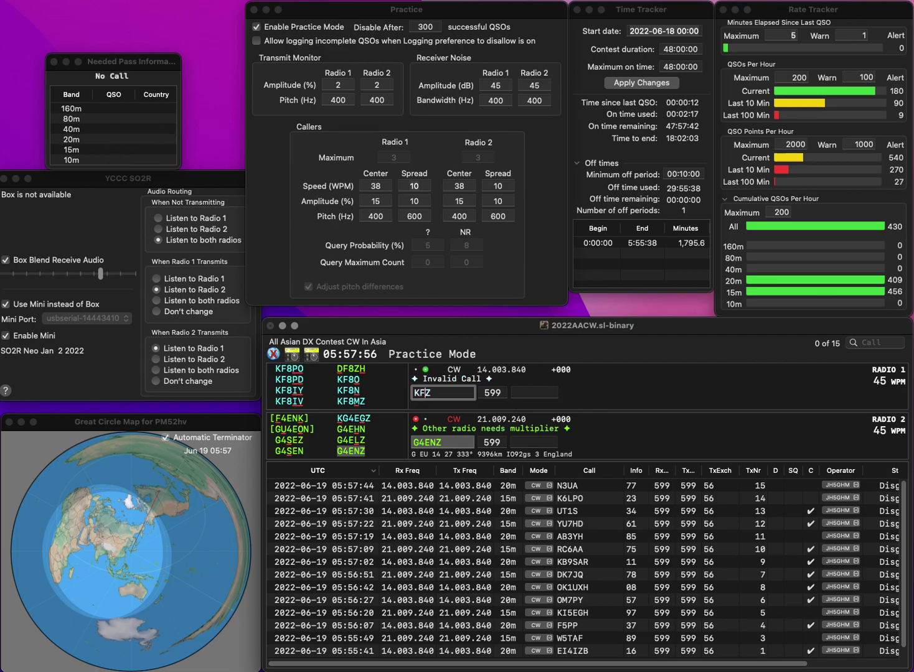
{"action": "type", "text": "7"}
{"action": "key", "text": "Return"}
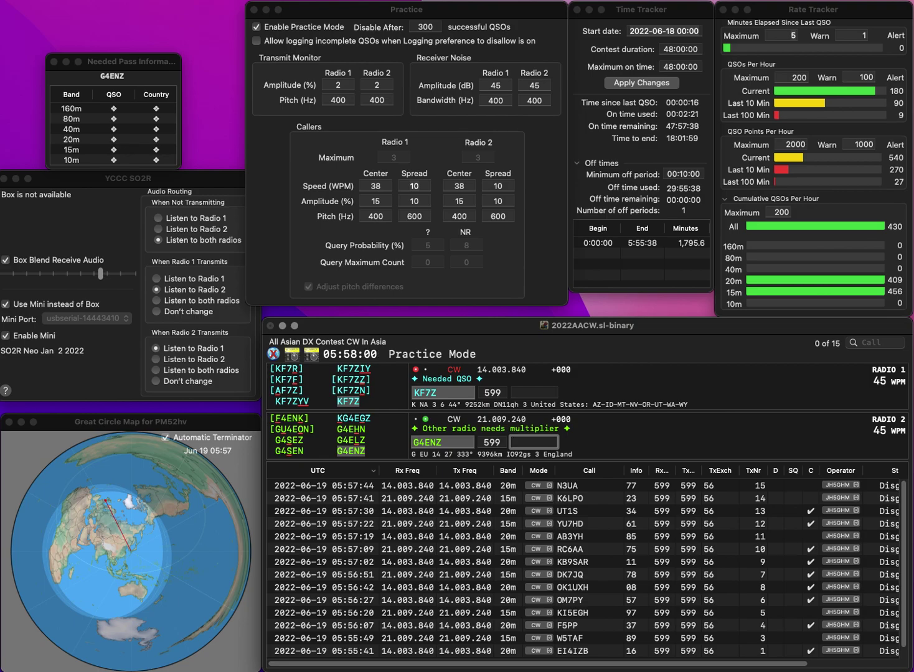
Log G4ENZ on Radio 2 with received exchange 76 and KF7Z on Radio 1 with received exchange 46
{"action": "type", "text": "6"}
{"action": "key", "text": "Return"}
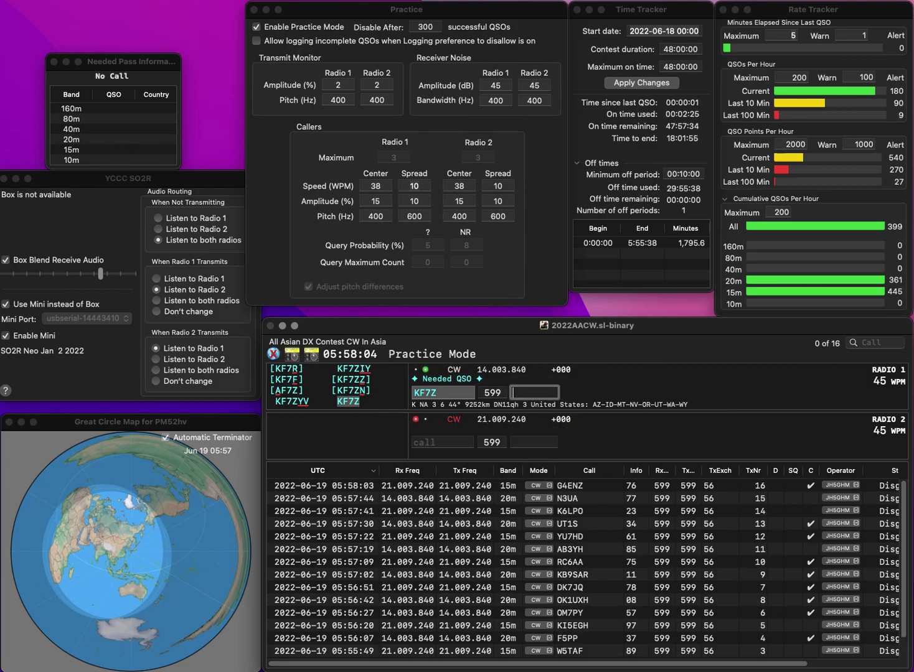
{"action": "type", "text": "46"}
{"action": "key", "text": "Return"}
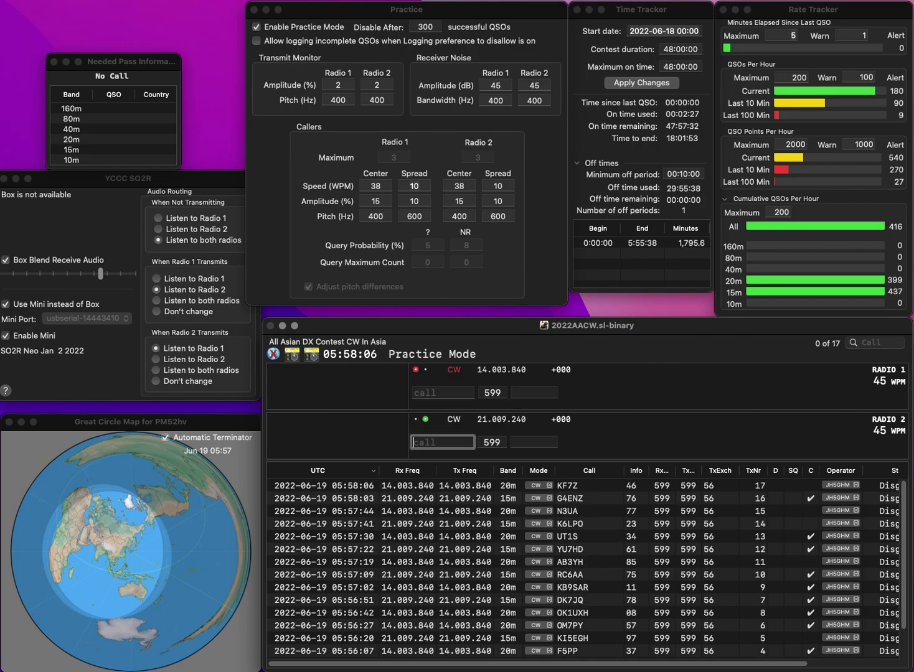
Enter and answer OL1C on Radio 2, and enter and answer N7PS on Radio 1
{"action": "type", "text": "OL1C"}
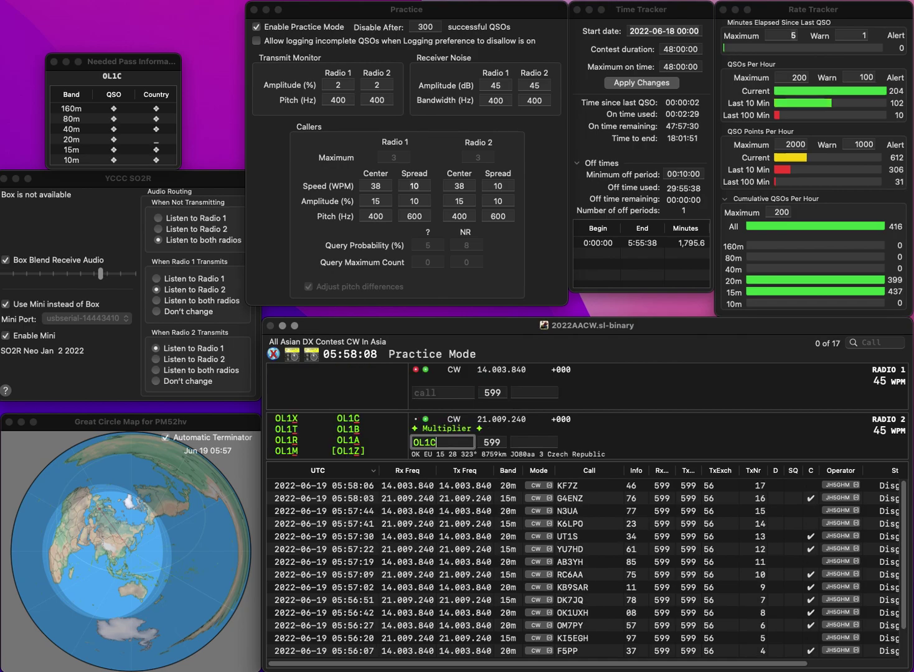
{"action": "key", "text": "Return"}
{"action": "type", "text": "N7PS"}
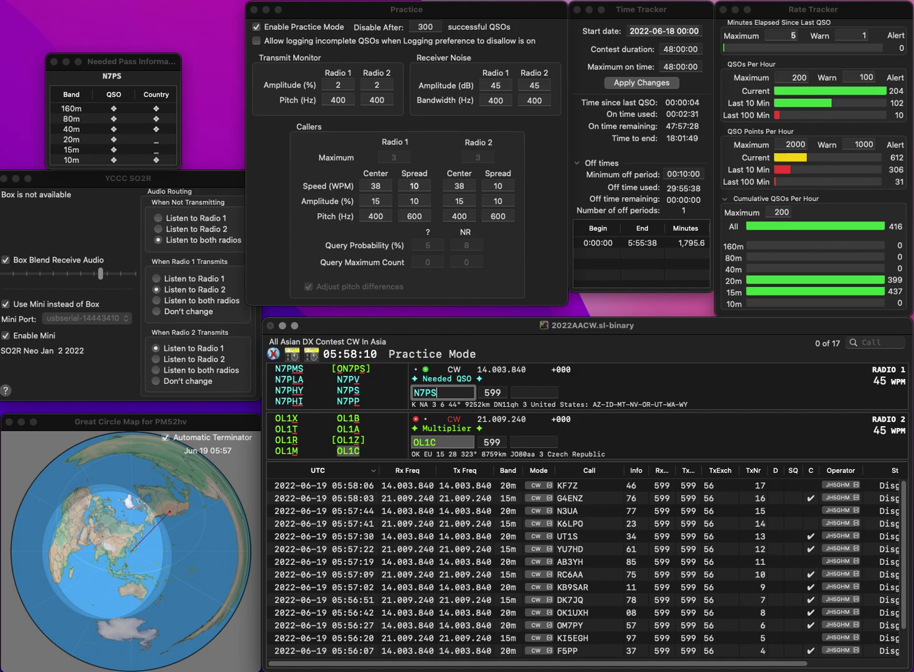
{"action": "key", "text": "Return"}
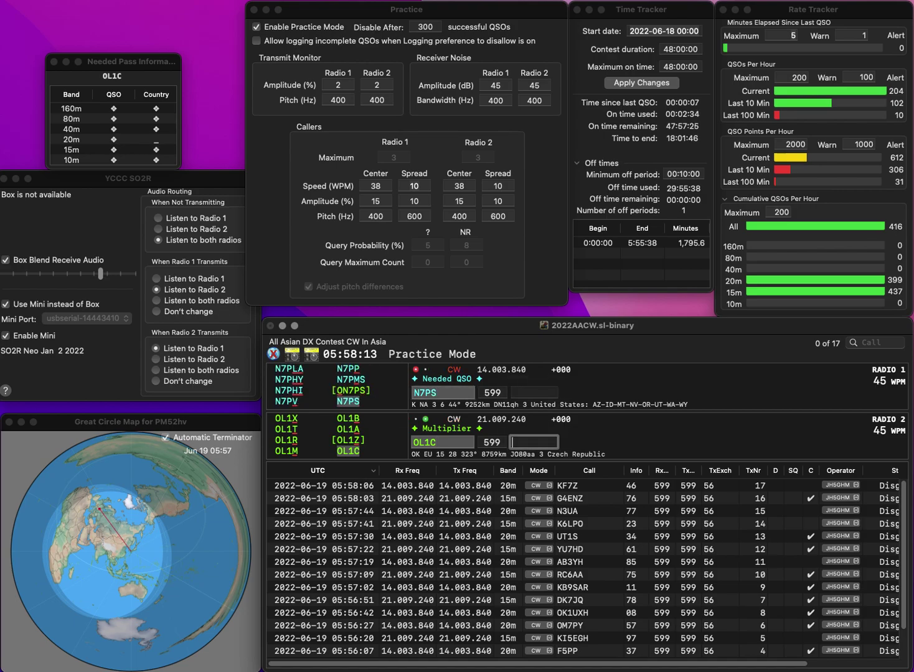
{"action": "type", "text": "84"}
{"action": "key", "text": "Return"}
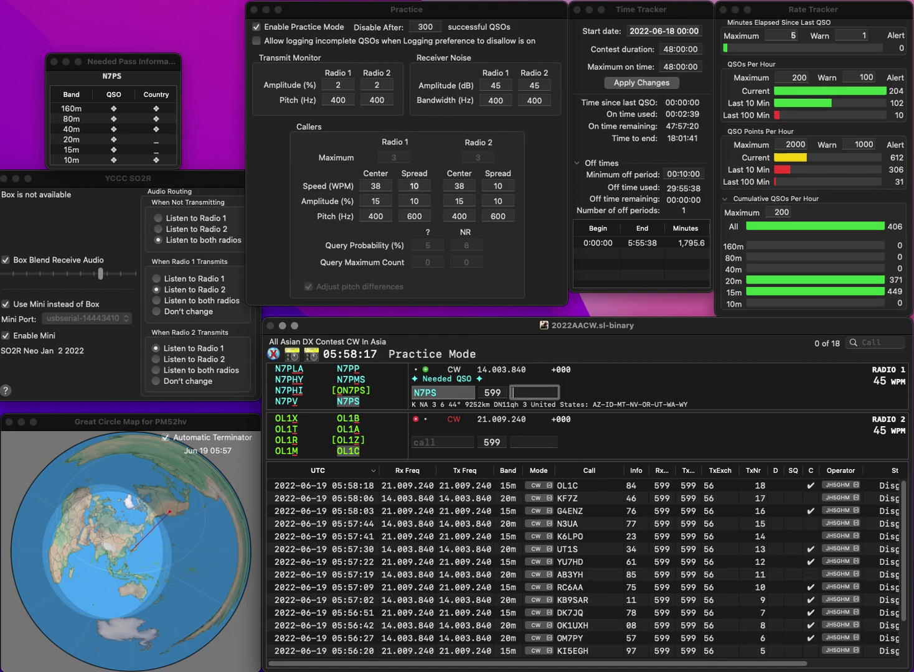
{"action": "type", "text": "44"}
{"action": "key", "text": "Return"}
Enter the partial call ECPIR on Radio 2 and send it to the caller
{"action": "type", "text": "EC"}
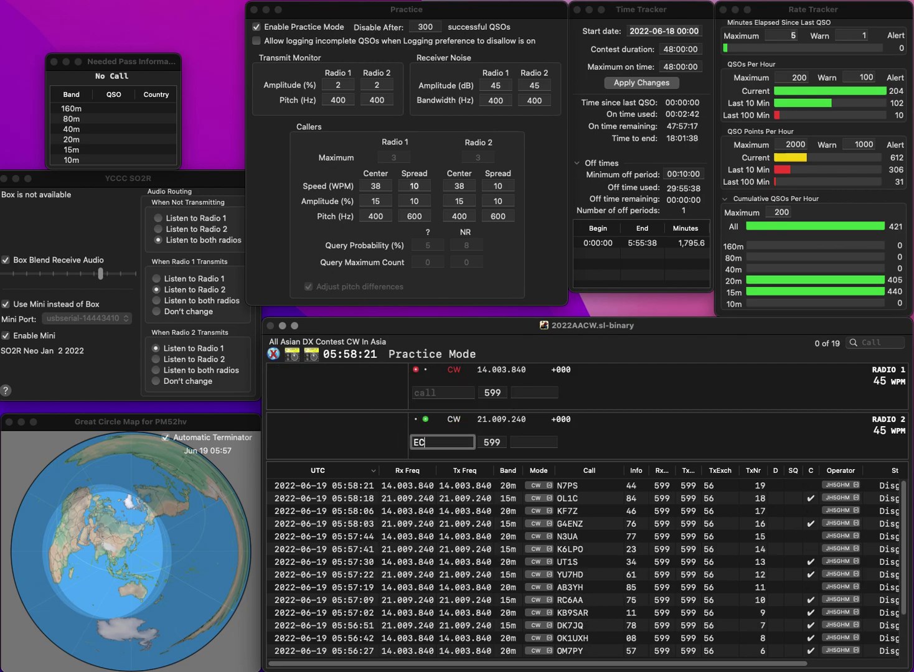
{"action": "type", "text": "PIR"}
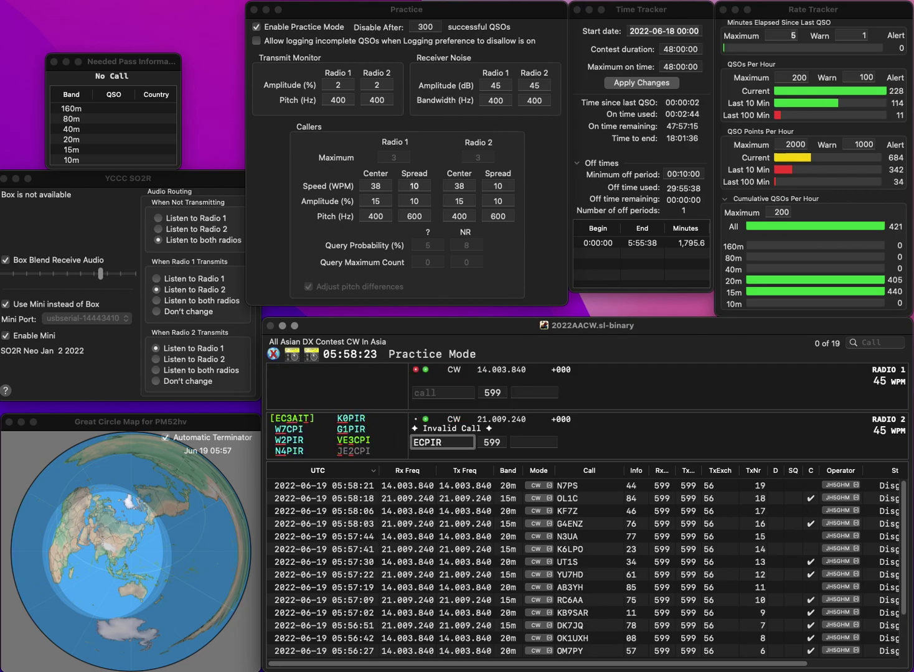
{"action": "key", "text": "Return"}
{"action": "key", "text": "Return"}
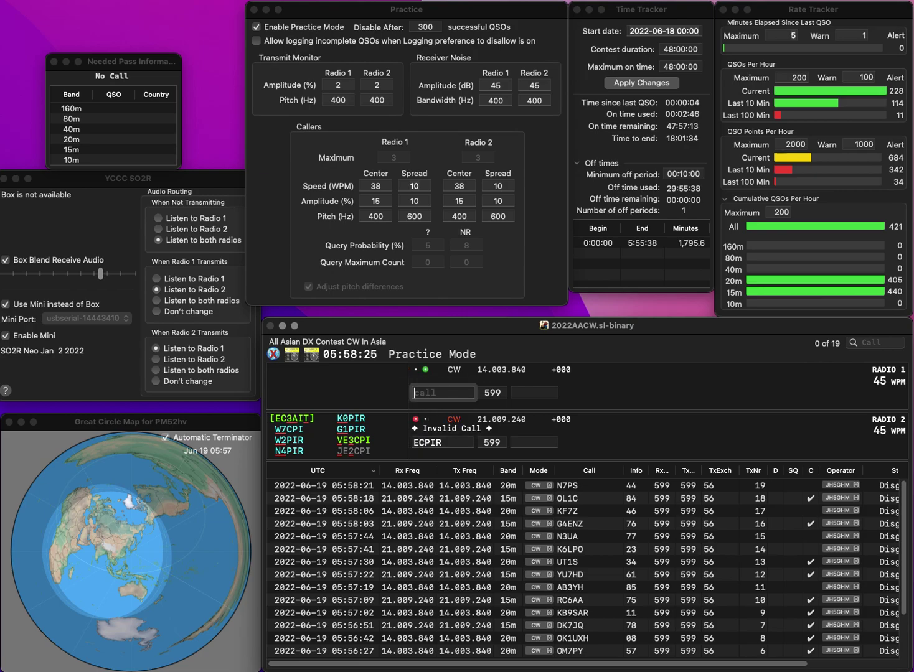
{"action": "type", "text": "W3PNM"}
{"action": "key", "text": "Return"}
{"action": "key", "text": "Delete"}
{"action": "type", "text": "G1"}
{"action": "key", "text": "Return"}
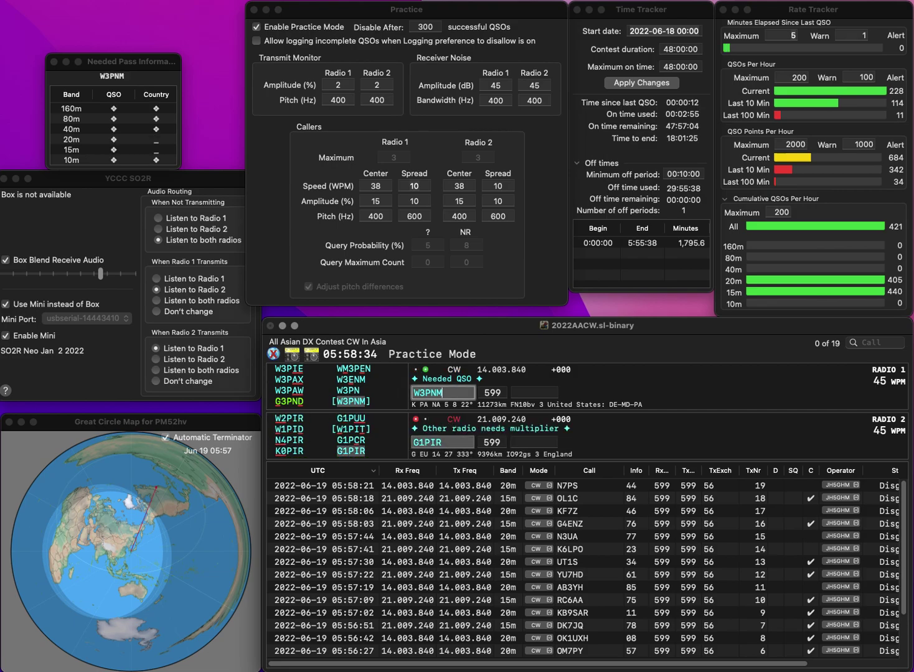
Log W3PNM on Radio 1 with received exchange 46 and G1PIR on Radio 2 with received exchange 72
{"action": "key", "text": "Tab"}
{"action": "type", "text": "46"}
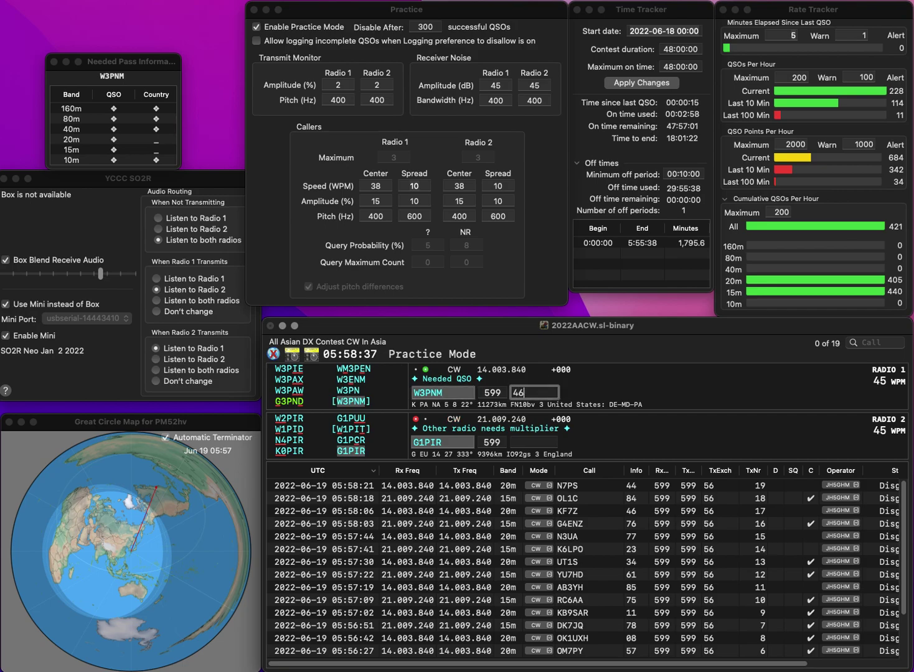
{"action": "key", "text": "Return"}
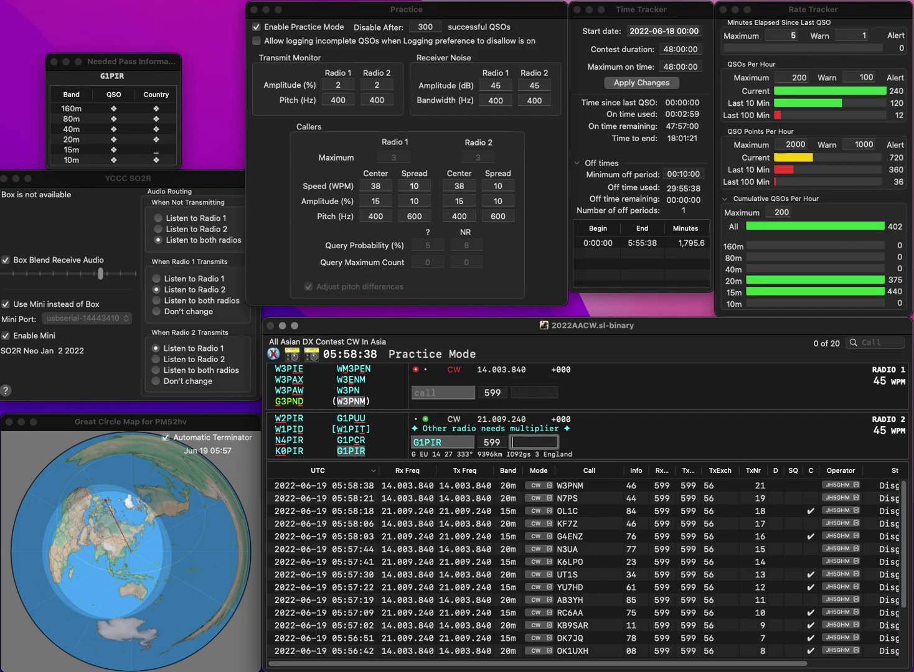
{"action": "type", "text": "7"}
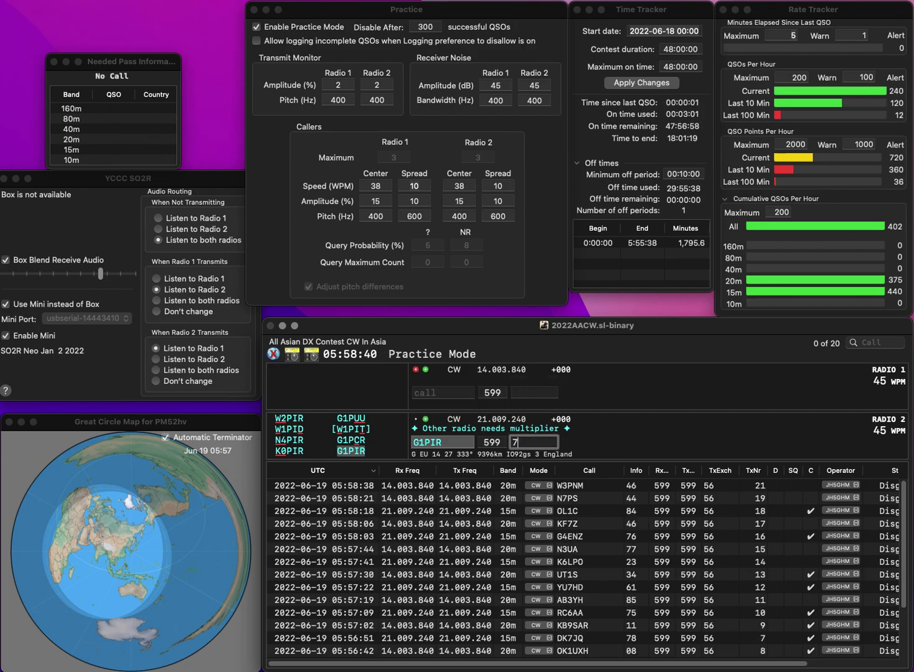
{"action": "type", "text": "2"}
{"action": "key", "text": "Return"}
{"action": "type", "text": "OE5RI"}
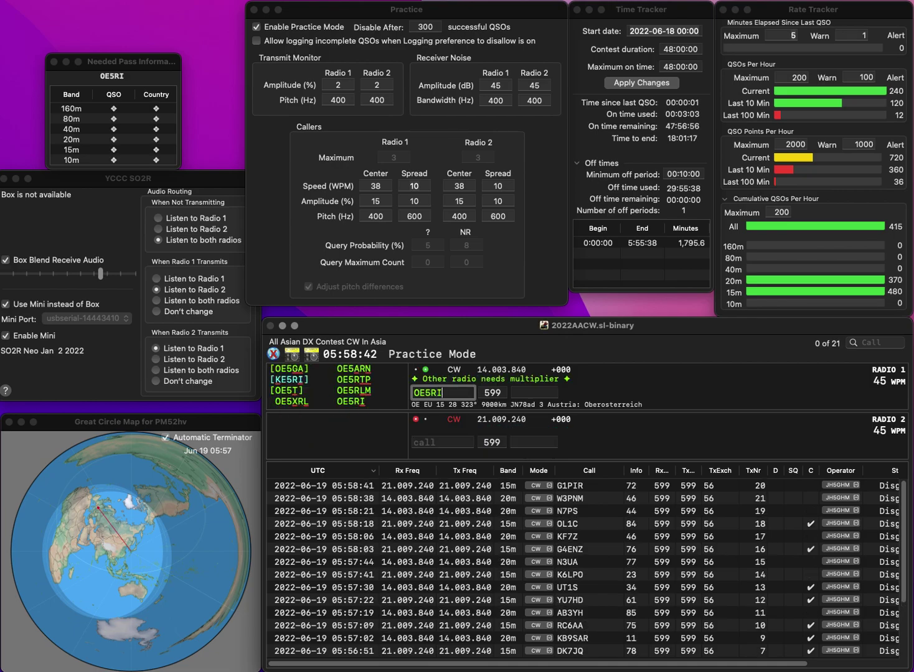
{"action": "key", "text": "Return"}
{"action": "type", "text": "EB"}
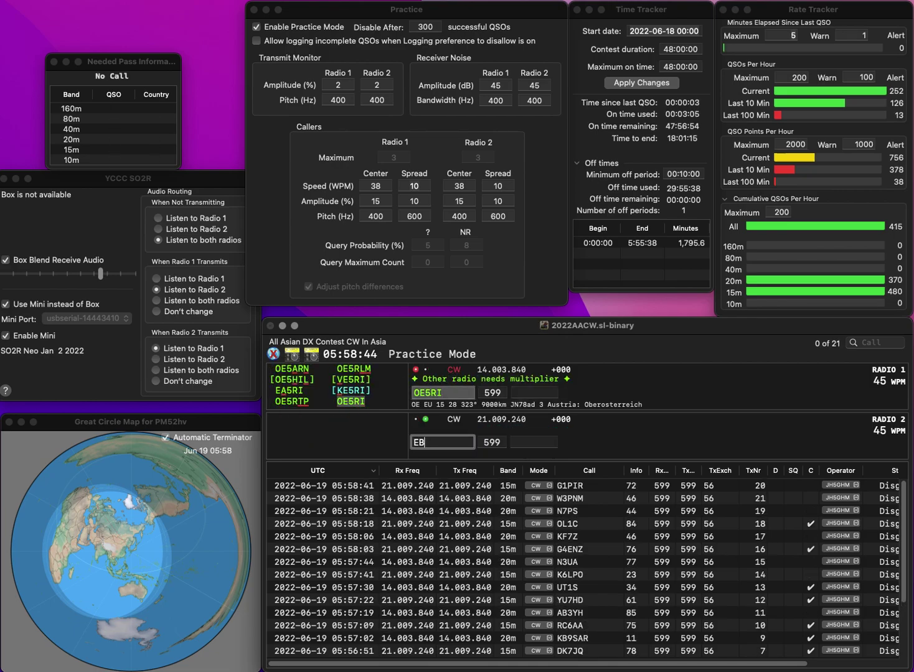
{"action": "type", "text": "1"}
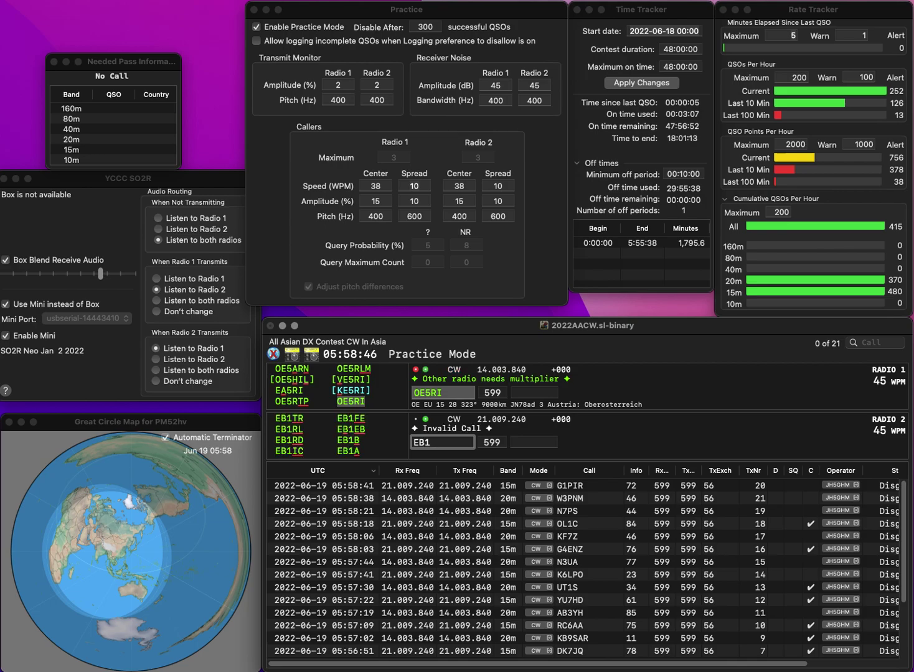
{"action": "key", "text": "Tab"}
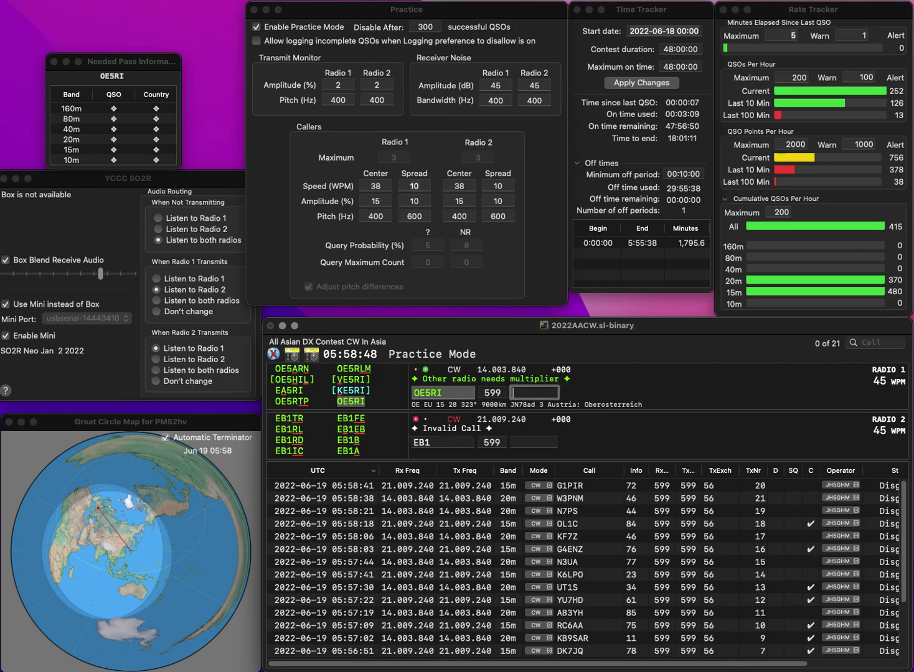
Log OE5RI on Radio 1 with received exchange 39, and correct the Radio 2 callsign to EB2AM and answer it
{"action": "key", "text": "Return"}
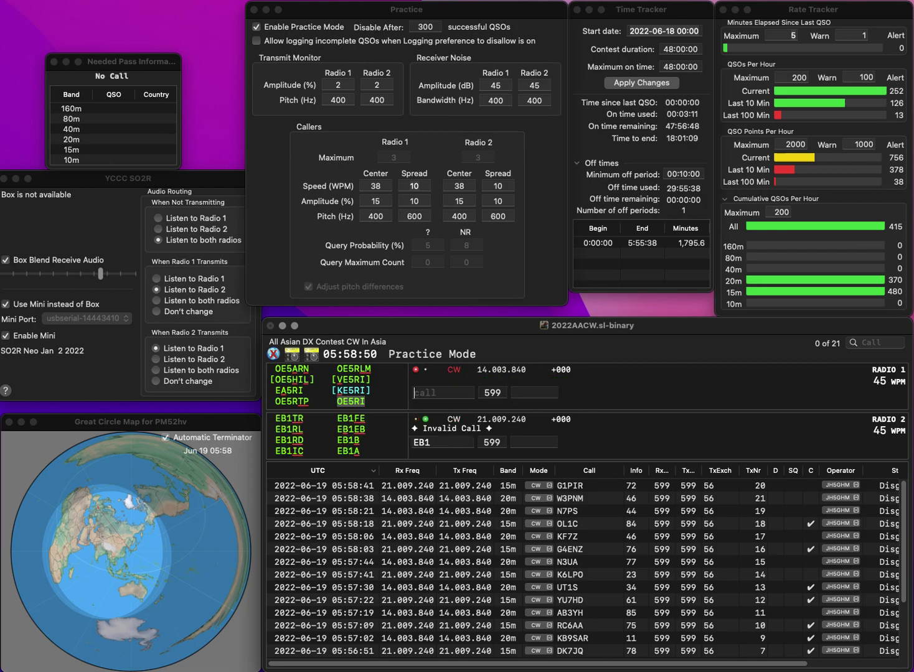
{"action": "key", "text": "BackSpace"}
{"action": "type", "text": "2AM"}
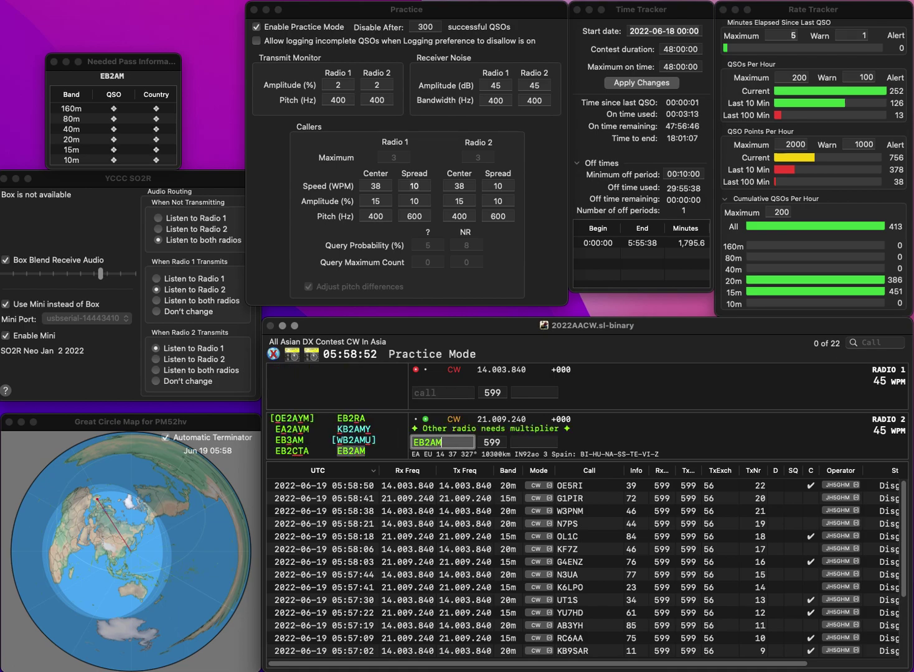
{"action": "key", "text": "Return"}
Enter the callsign R1LK on Radio 1 and answer the caller
{"action": "type", "text": "R1"}
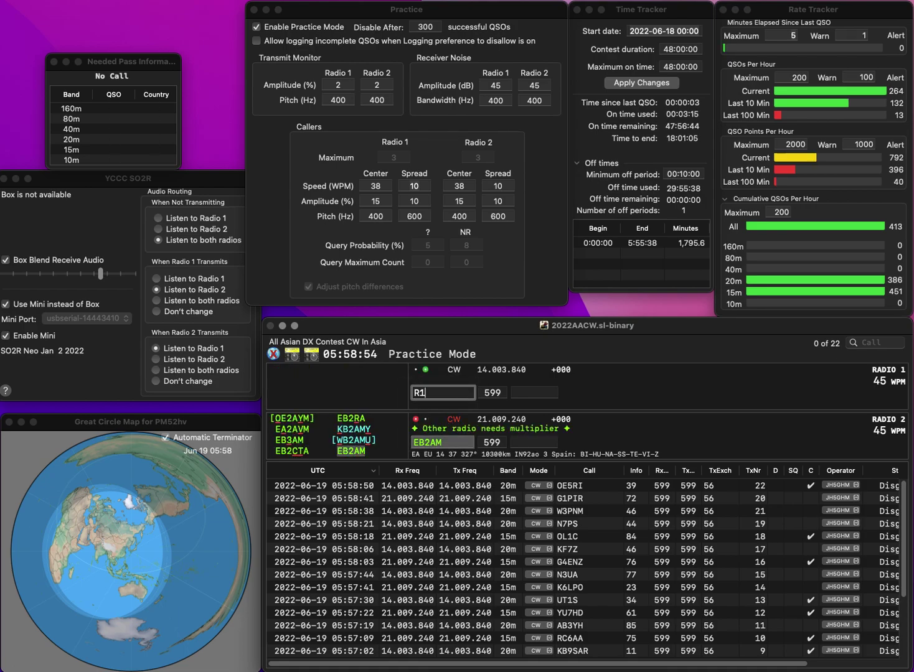
{"action": "type", "text": "LK"}
{"action": "key", "text": "Return"}
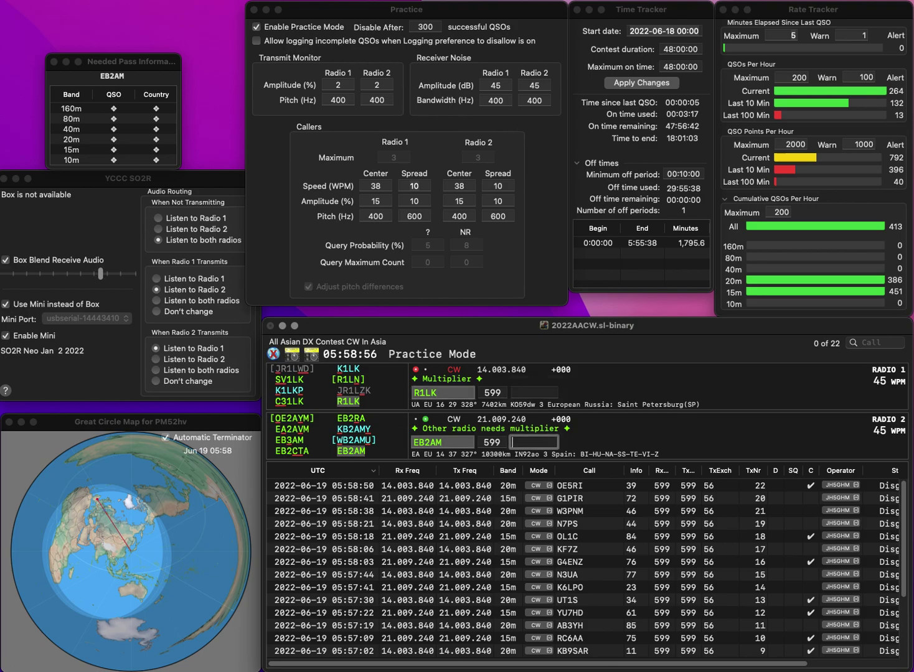
Log EB2AM on Radio 2 with received exchange 59 and R1LK on Radio 1 with received exchange 63
{"action": "type", "text": "59"}
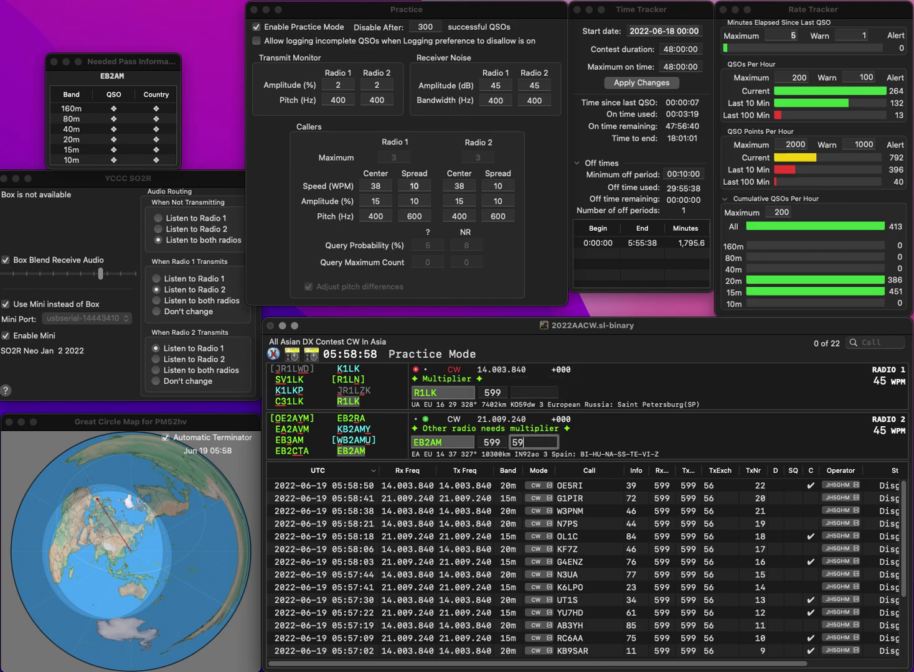
{"action": "key", "text": "Return"}
{"action": "type", "text": "63"}
{"action": "key", "text": "Return"}
Answer SP2ILQ on Radio 2 and RK1N on Radio 1
{"action": "type", "text": "SP2ILQ"}
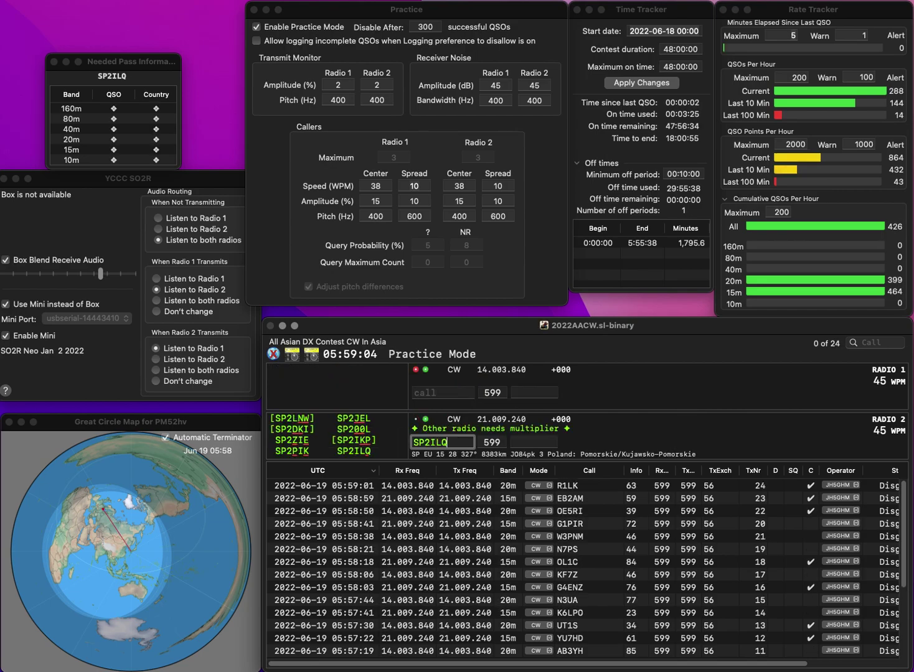
{"action": "key", "text": "Return"}
{"action": "type", "text": "RK1N"}
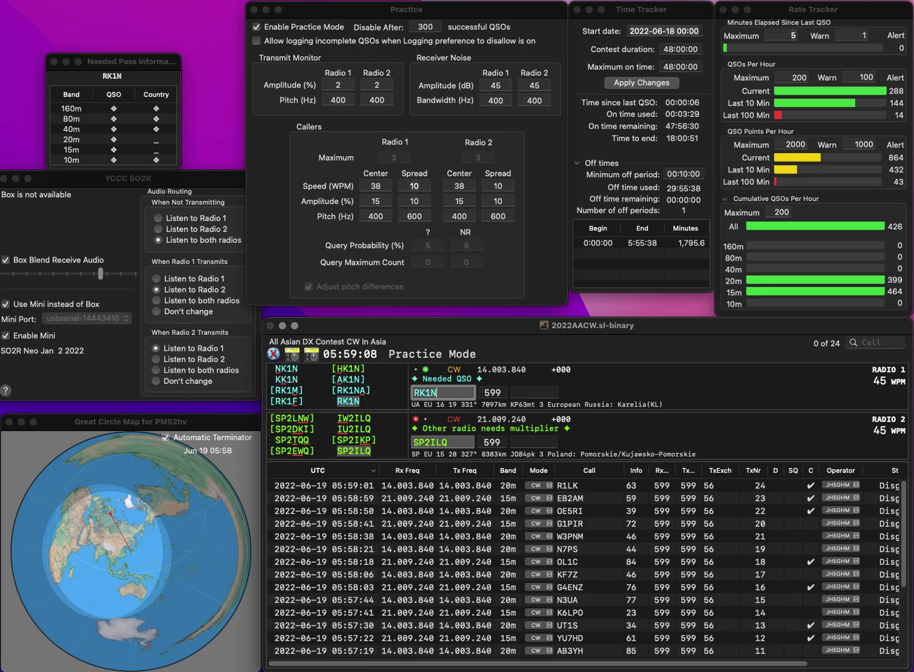
{"action": "key", "text": "Return"}
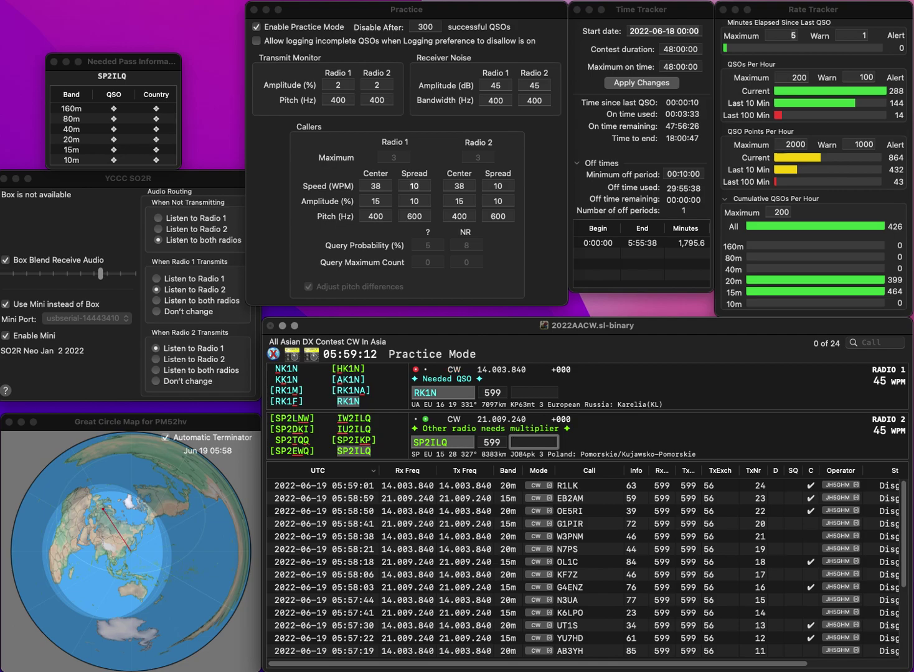
Log SP2ILQ on Radio 2 with received exchange 13 and RK1N on Radio 1 with received exchange 29
{"action": "type", "text": "13"}
{"action": "key", "text": "Return"}
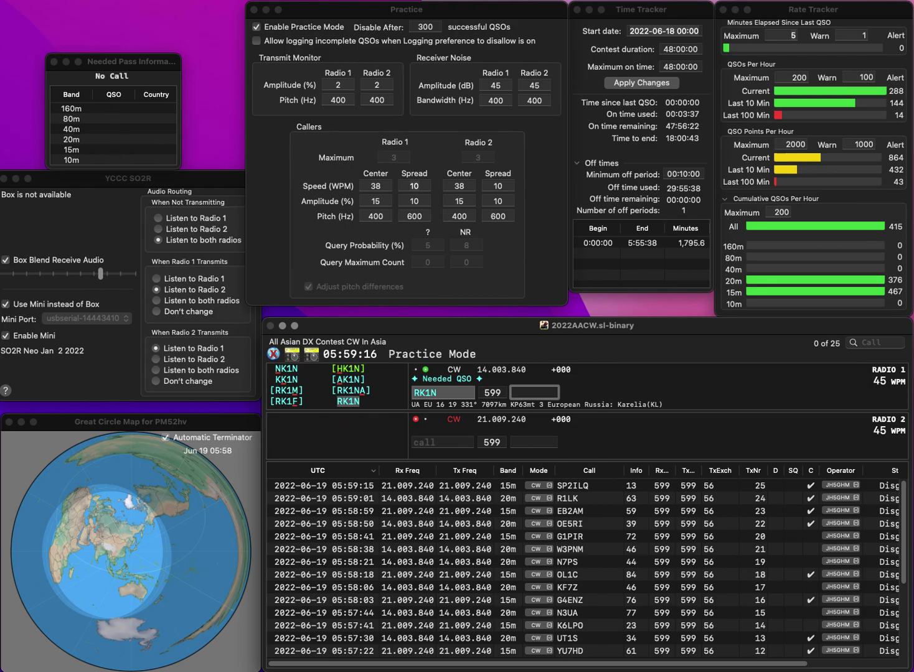
{"action": "type", "text": "29"}
{"action": "key", "text": "Return"}
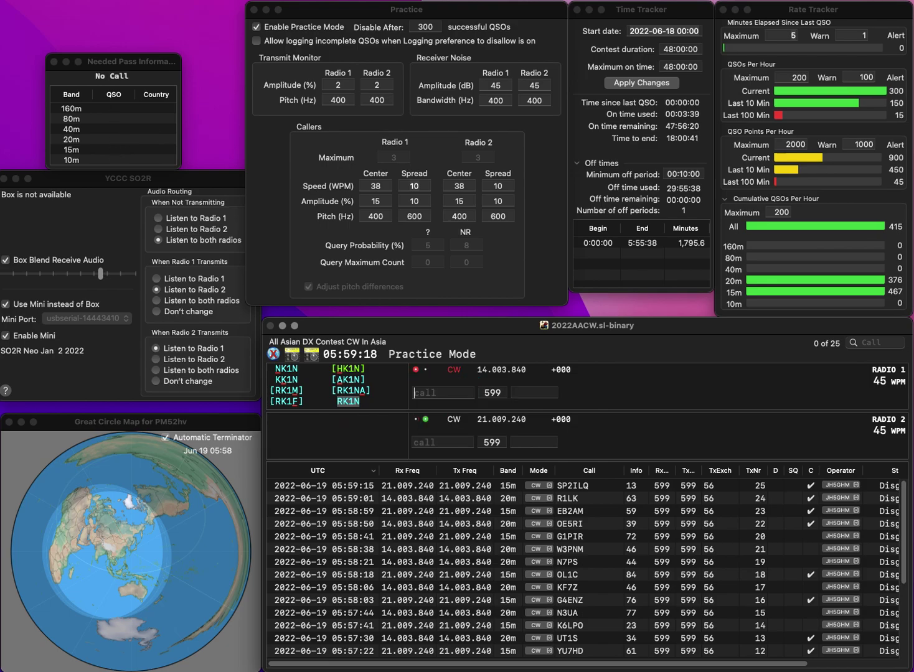
{"action": "type", "text": "WB9BG"}
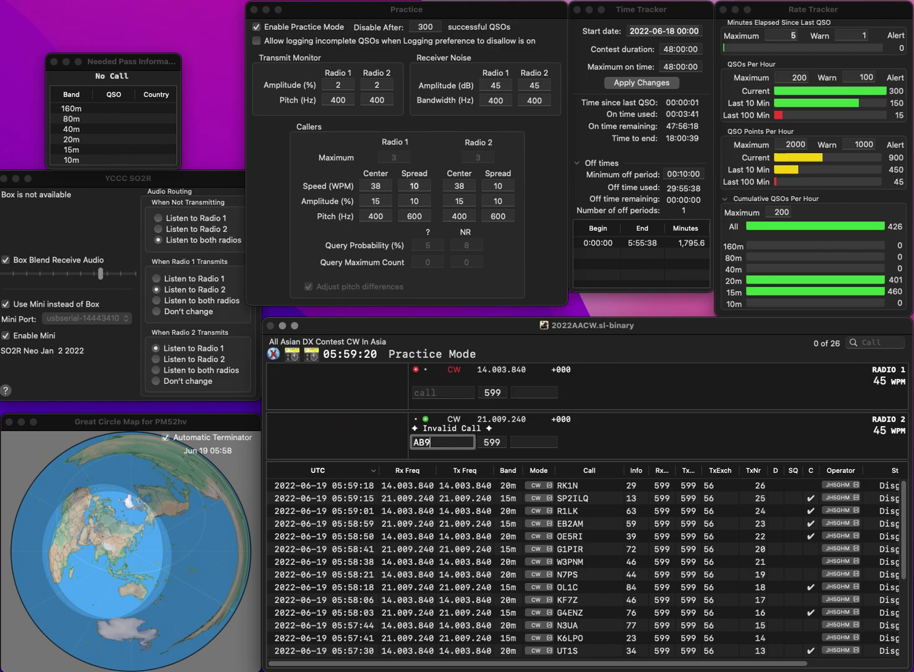
{"action": "key", "text": "Down"}
{"action": "key", "text": "BackSpace"}
{"action": "type", "text": "Z"}
{"action": "key", "text": "Return"}
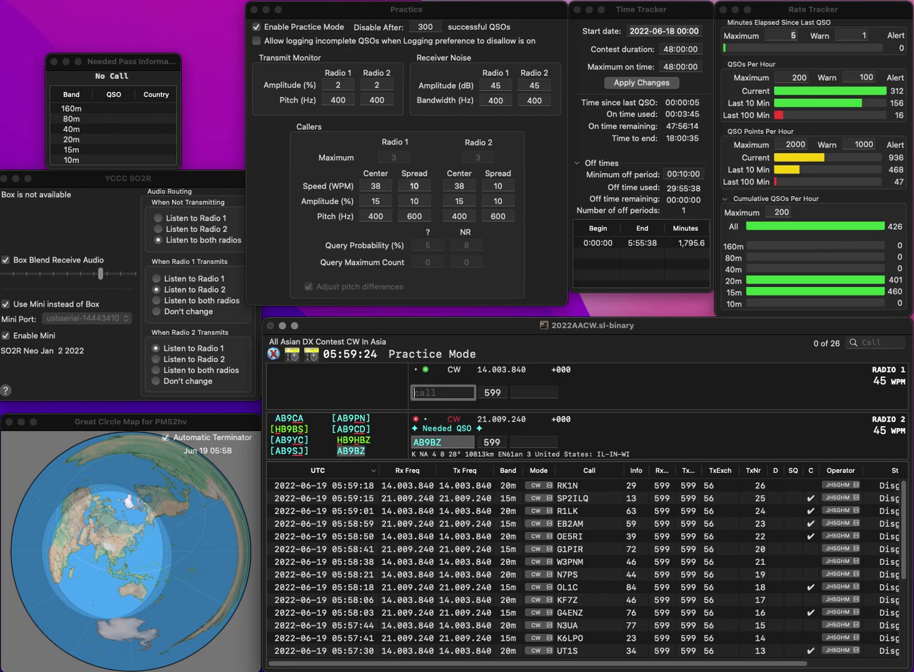
{"action": "type", "text": "Y2KNK"}
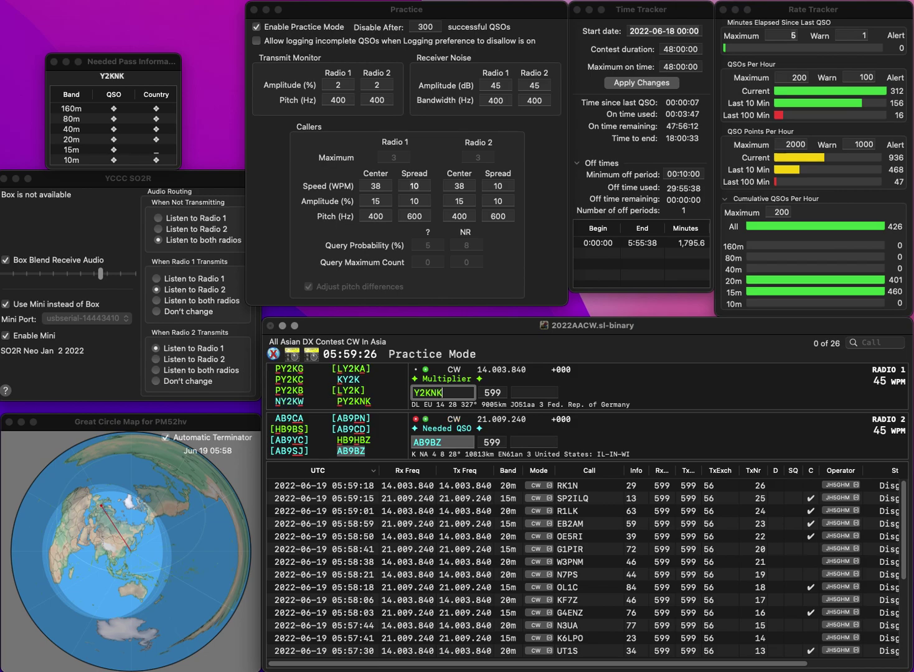
{"action": "key", "text": "super+Left"}
{"action": "type", "text": "P"}
{"action": "key", "text": "Return"}
Log AB9BZ on Radio 2 with received exchange 05 and PY2KNK on Radio 1 with received exchange 32
{"action": "type", "text": "05"}
{"action": "key", "text": "Return"}
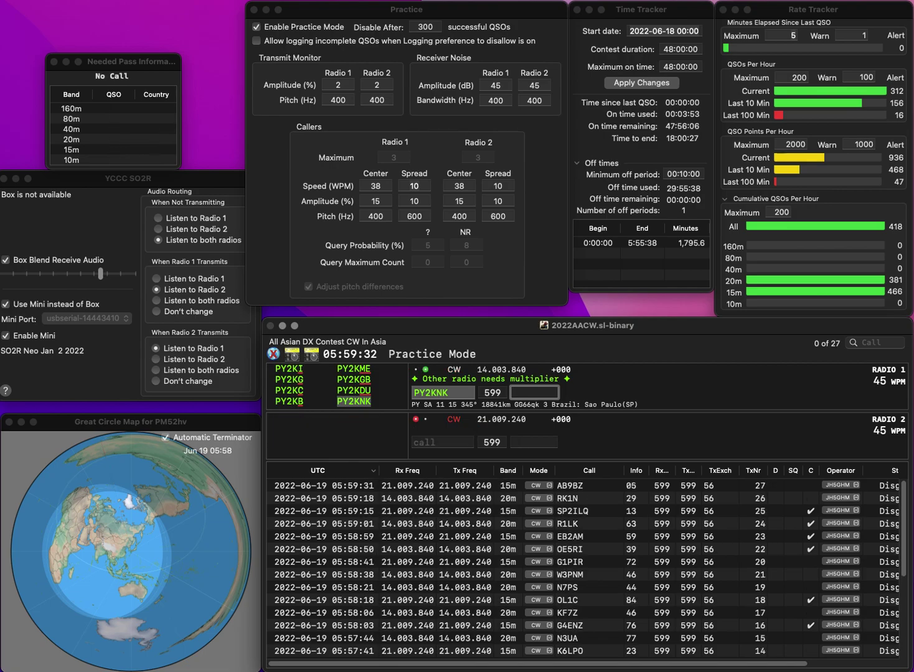
{"action": "type", "text": "32"}
{"action": "key", "text": "Return"}
{"action": "type", "text": "A"}
{"action": "type", "text": "FN"}
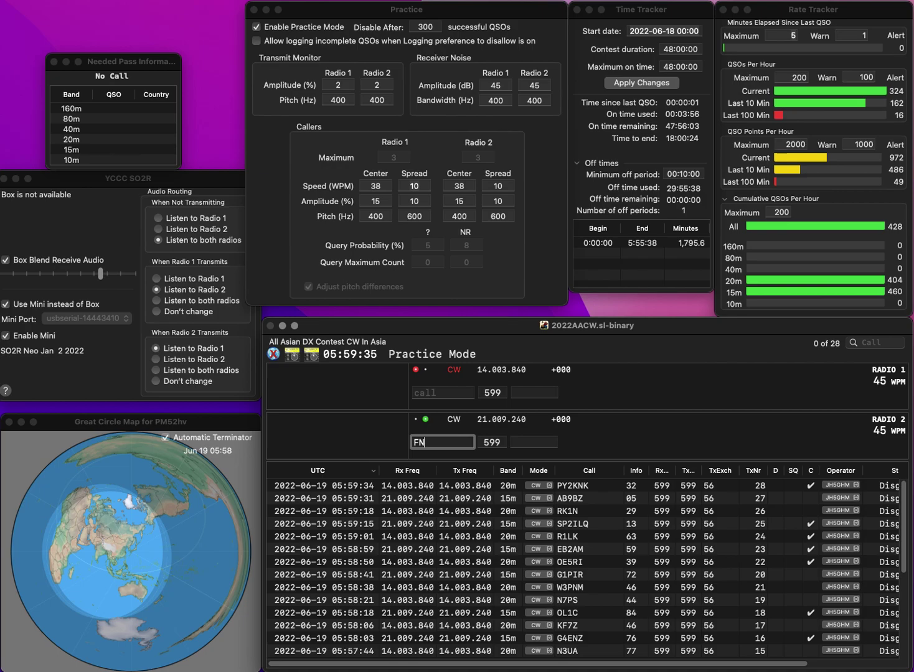
{"action": "type", "text": "Z"}
{"action": "key", "text": "Home"}
{"action": "type", "text": "W4"}
{"action": "key", "text": "Return"}
{"action": "type", "text": "WU7"}
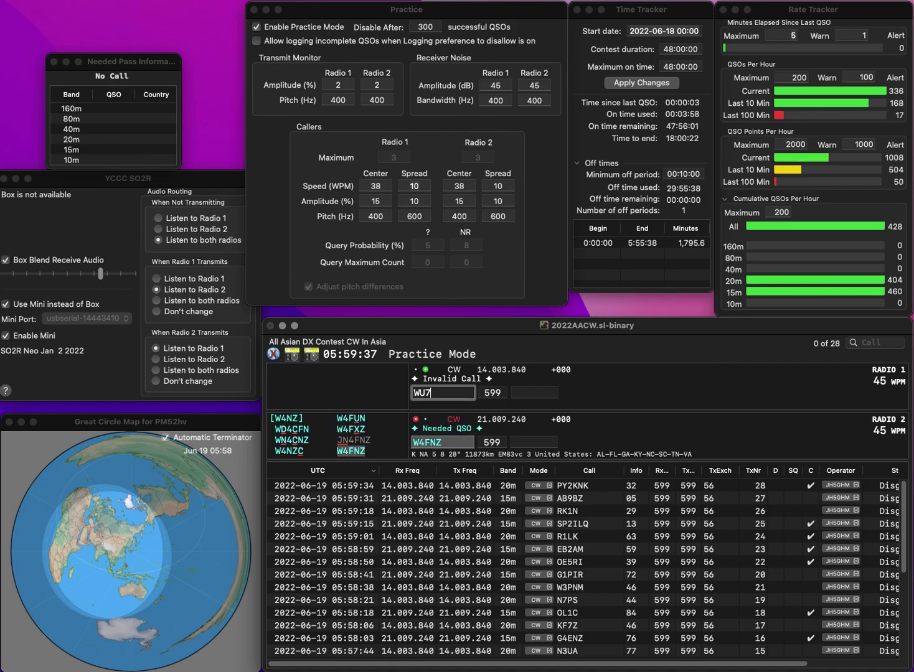
{"action": "type", "text": "PML"}
{"action": "key", "text": "Left"}
{"action": "key", "text": "Left"}
{"action": "key", "text": "Left"}
{"action": "key", "text": "Left"}
{"action": "key", "text": "BackSpace"}
{"action": "key", "text": "Return"}
{"action": "key", "text": "Return"}
{"action": "type", "text": "2"}
{"action": "key", "text": "Return"}
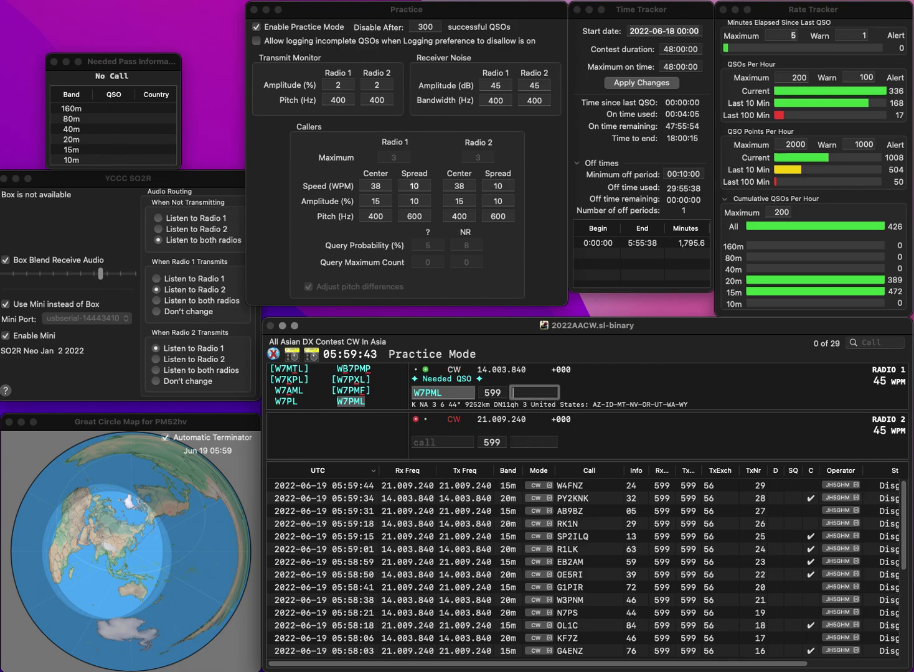
{"action": "type", "text": "51"}
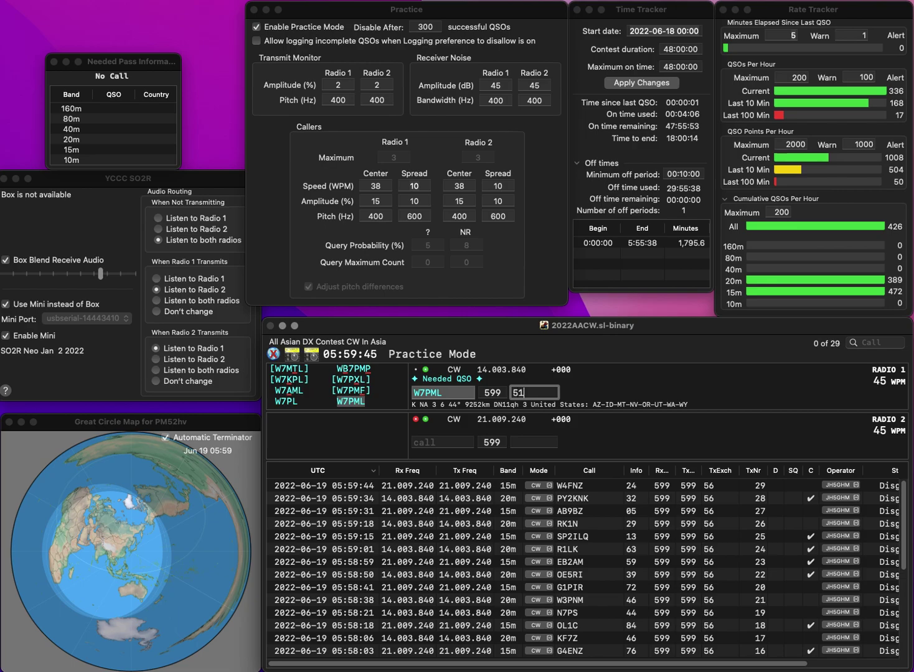
{"action": "key", "text": "Return"}
{"action": "type", "text": "N1I"}
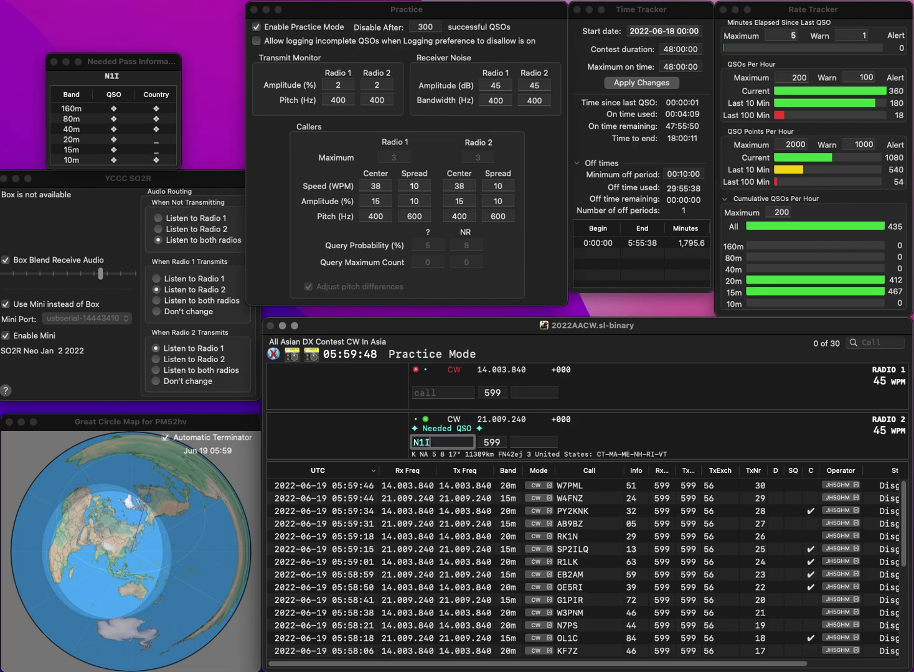
{"action": "type", "text": "QC"}
{"action": "key", "text": "Return"}
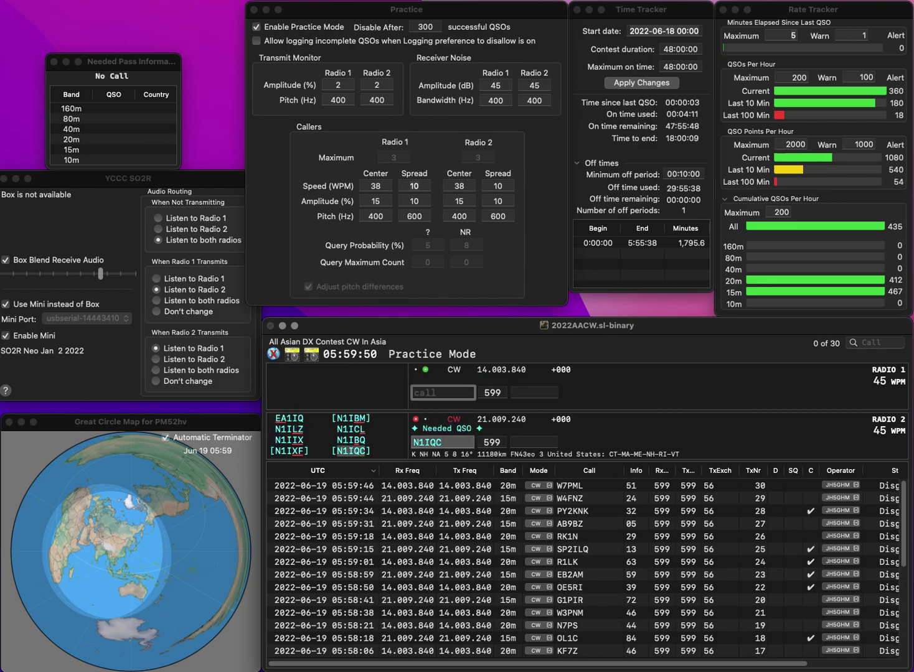
Enter the callsign 3W1T on Radio 1 and answer the caller
{"action": "type", "text": "W1T"}
{"action": "key", "text": "Left"}
{"action": "key", "text": "Left"}
{"action": "key", "text": "Left"}
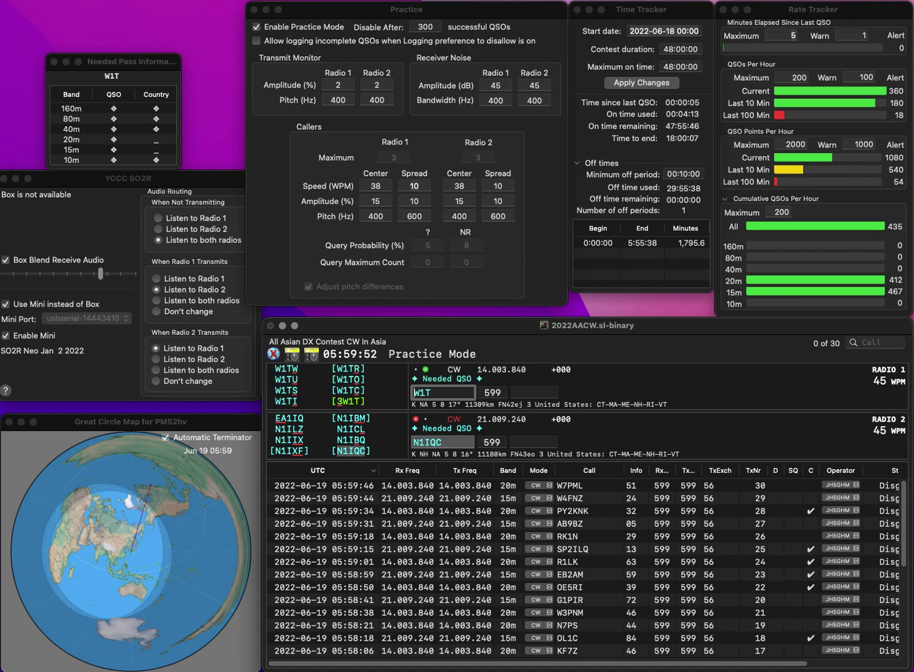
{"action": "type", "text": "3"}
{"action": "key", "text": "Return"}
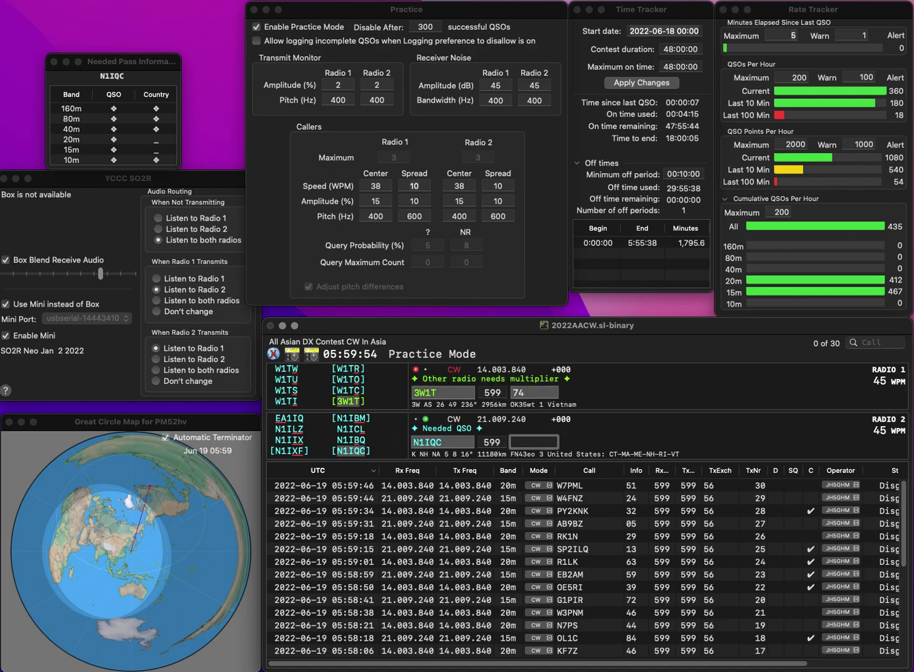
{"action": "key", "text": "Return"}
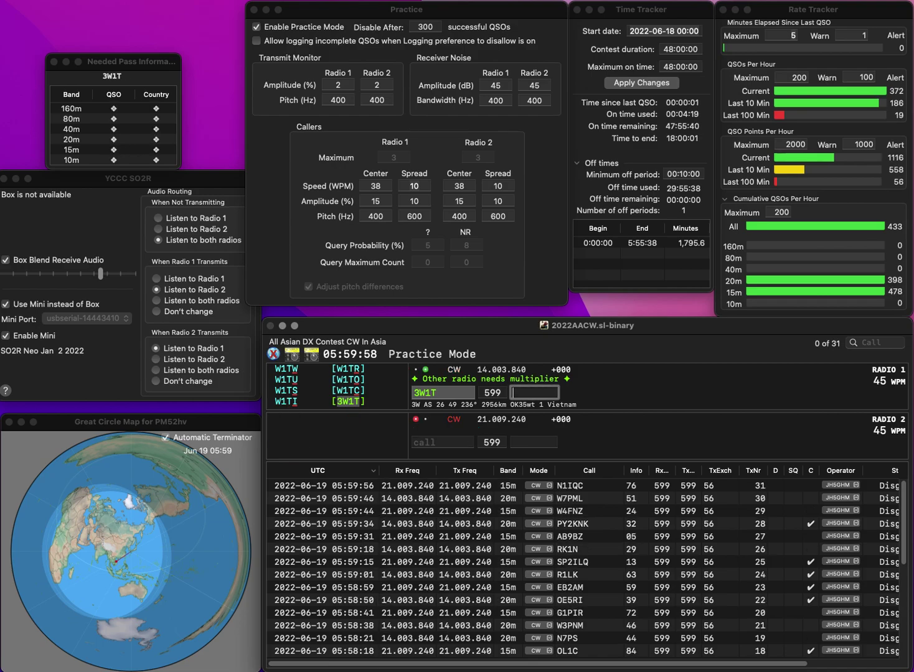
{"action": "type", "text": "24"}
{"action": "key", "text": "Return"}
Answer GM4TOQ on Radio 2 and K0TC on Radio 1, and log them with received exchanges 53 and 07
{"action": "type", "text": "GM4TO"}
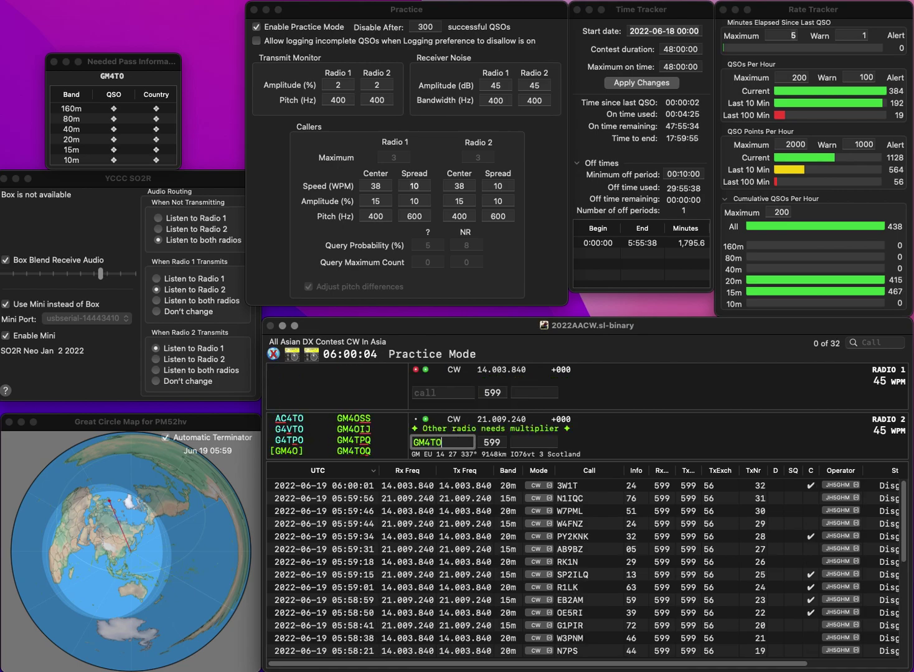
{"action": "type", "text": "Q"}
{"action": "key", "text": "Return"}
{"action": "type", "text": "K0TC"}
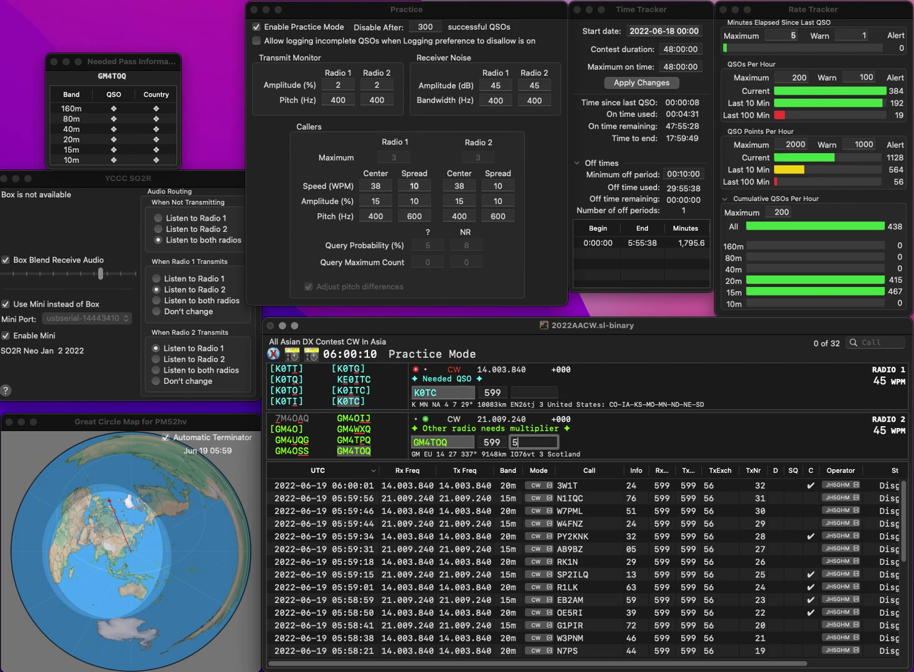
{"action": "key", "text": "Return"}
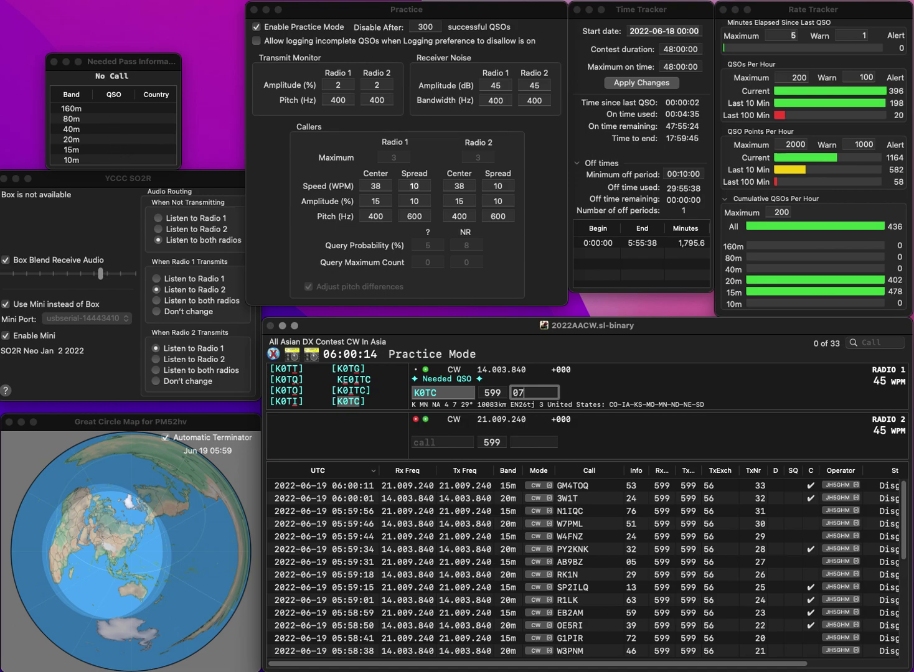
{"action": "key", "text": "Return"}
Answer DL1XX on Radio 2 and AH6FC on Radio 1
{"action": "type", "text": "LXX"}
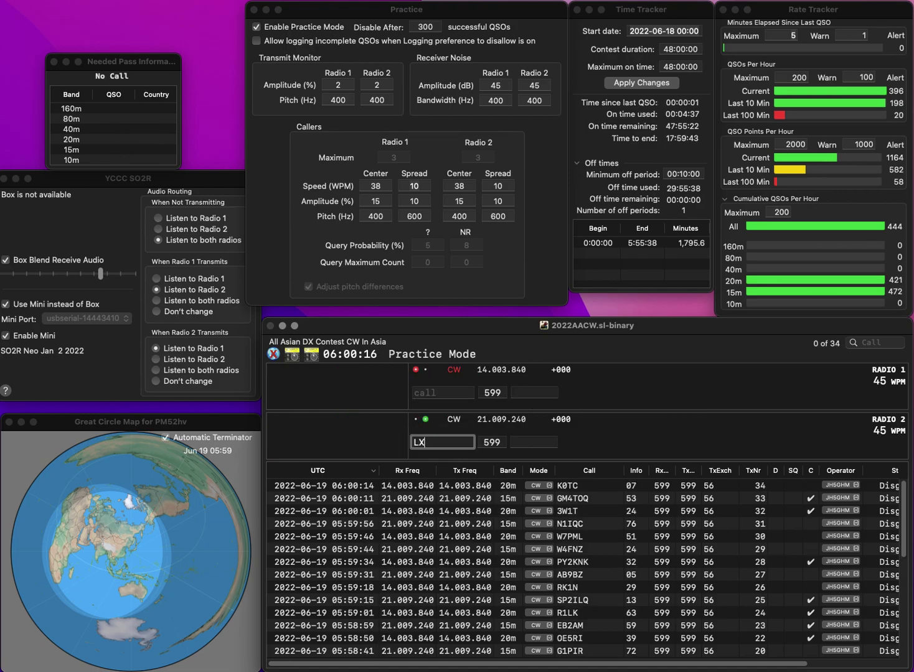
{"action": "key", "text": "Left"}
{"action": "key", "text": "Left"}
{"action": "key", "text": "Left"}
{"action": "type", "text": "D"}
{"action": "key", "text": "Right"}
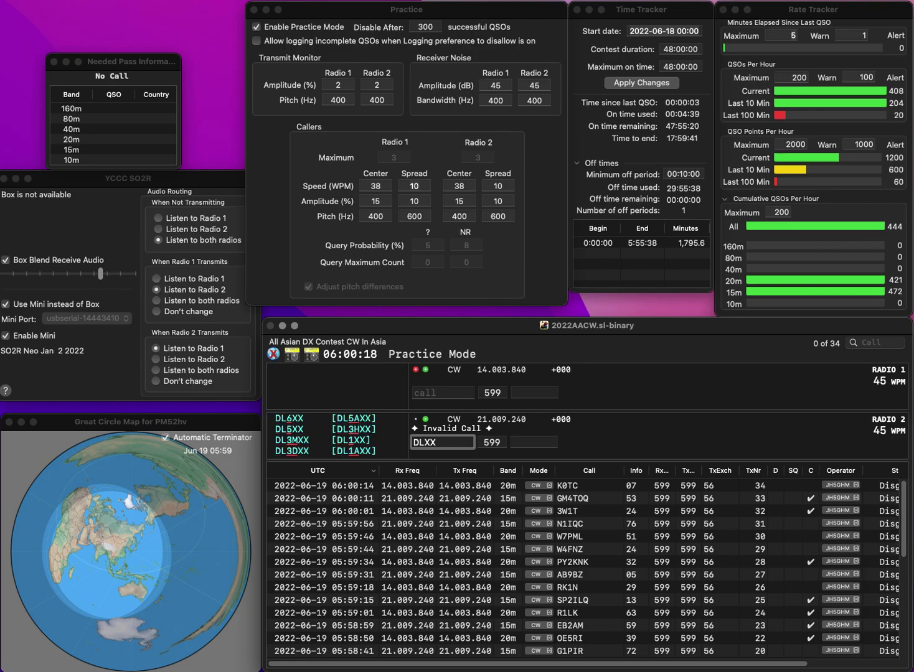
{"action": "type", "text": "1"}
{"action": "key", "text": "Return"}
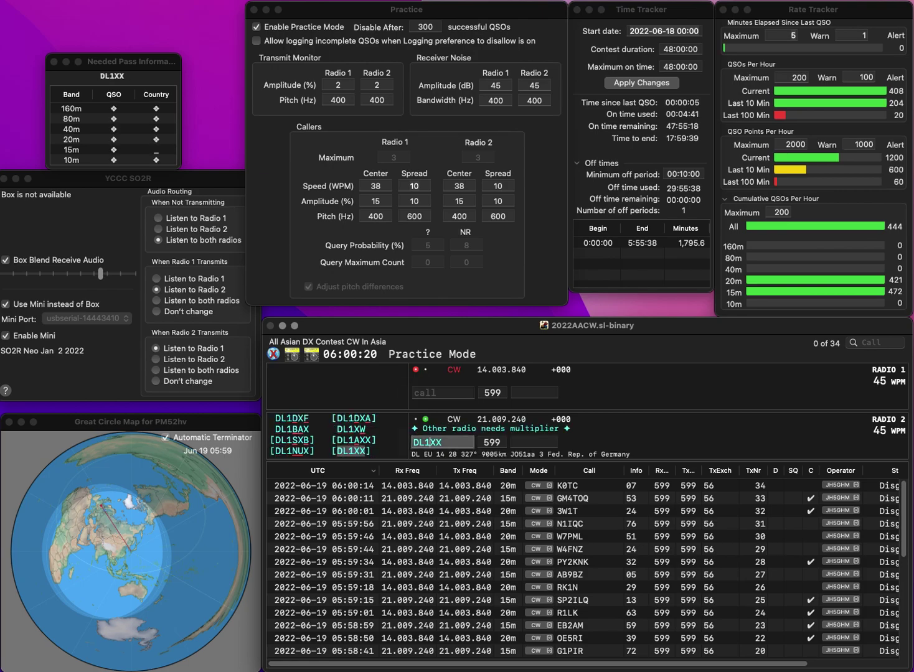
{"action": "type", "text": "AH6FC"}
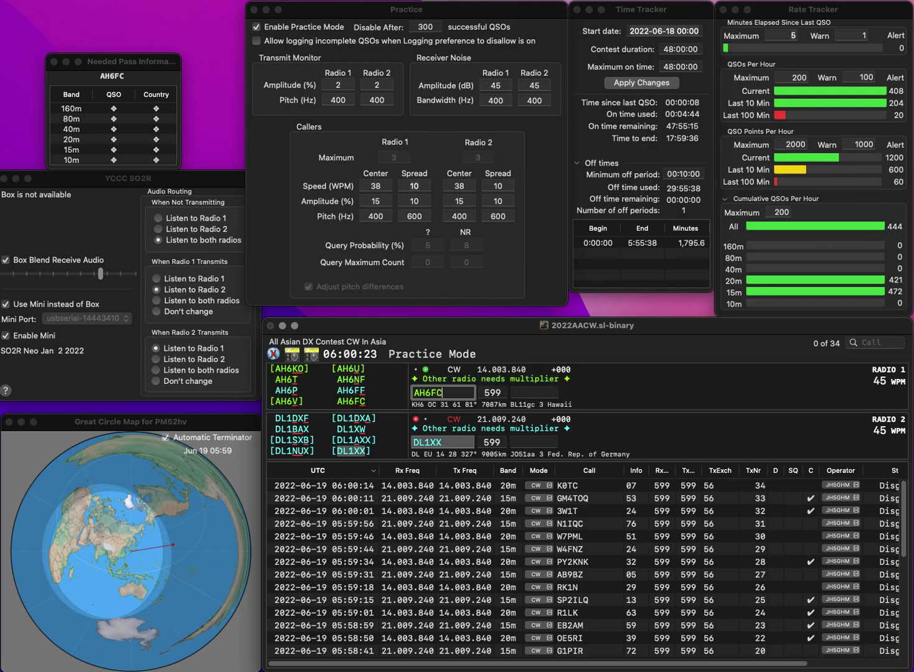
{"action": "key", "text": "Return"}
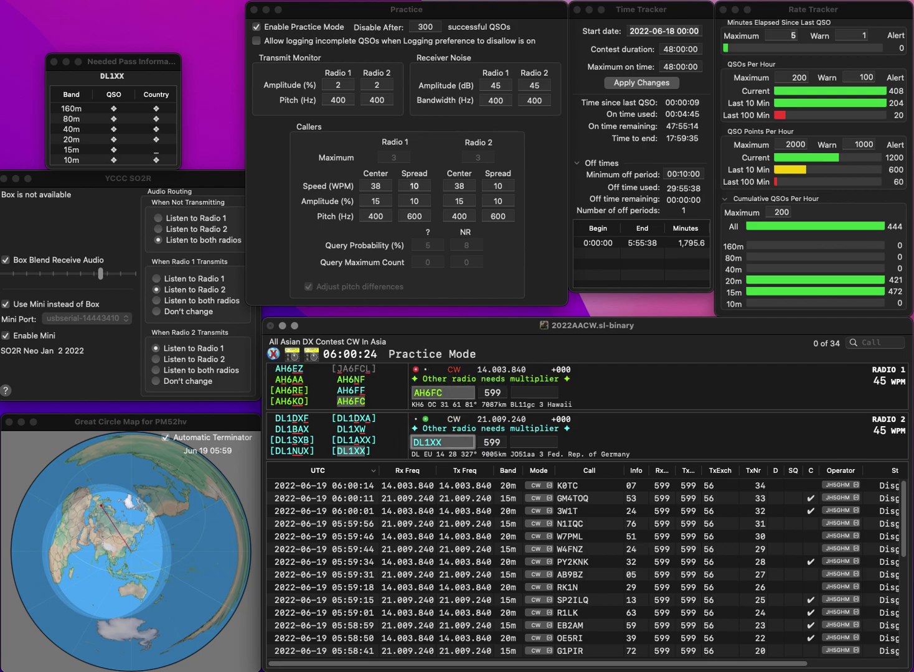
{"action": "key", "text": "BackSpace"}
{"action": "type", "text": "6"}
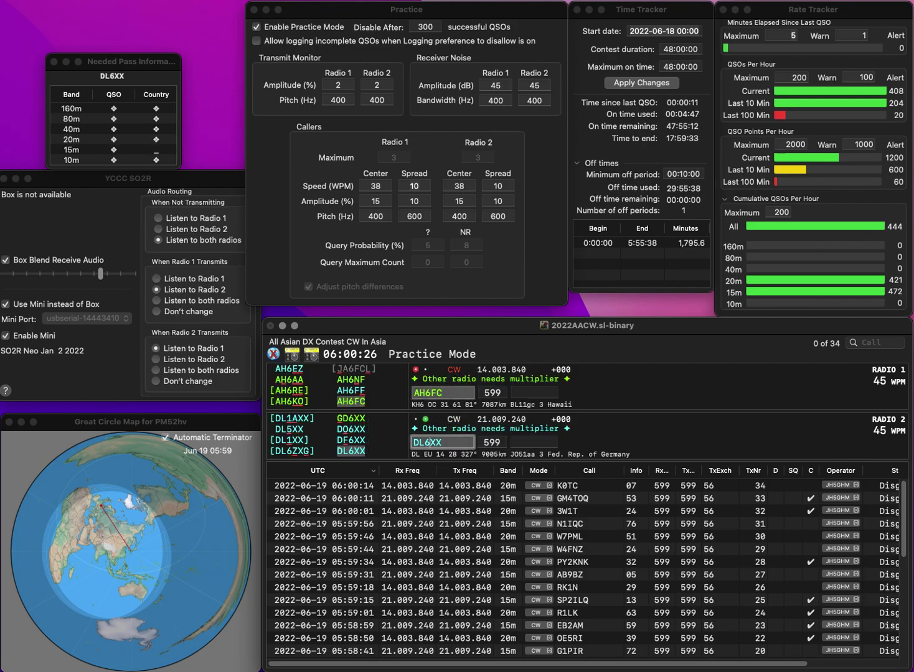
{"action": "key", "text": "Return"}
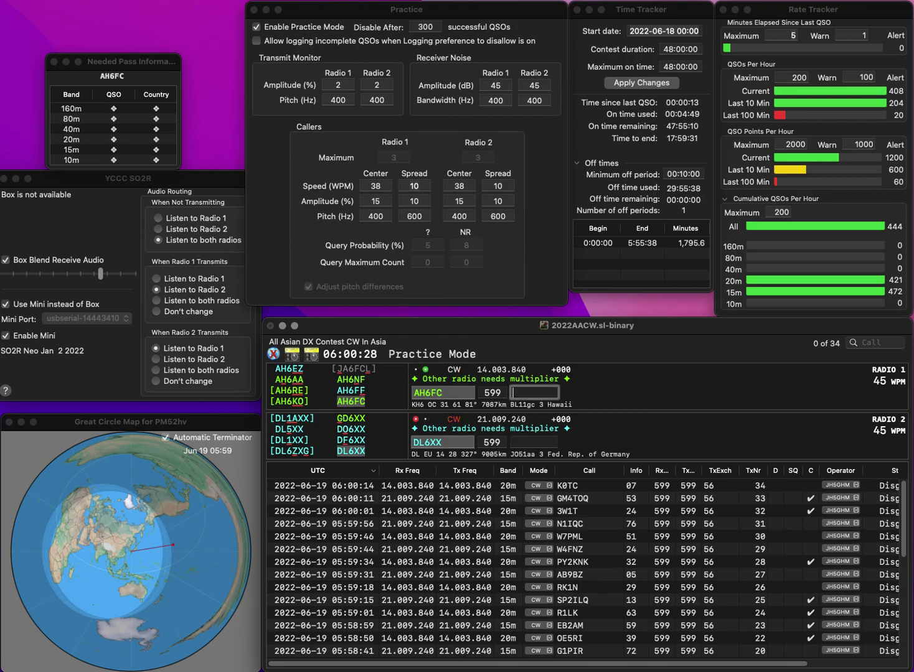
{"action": "type", "text": "99"}
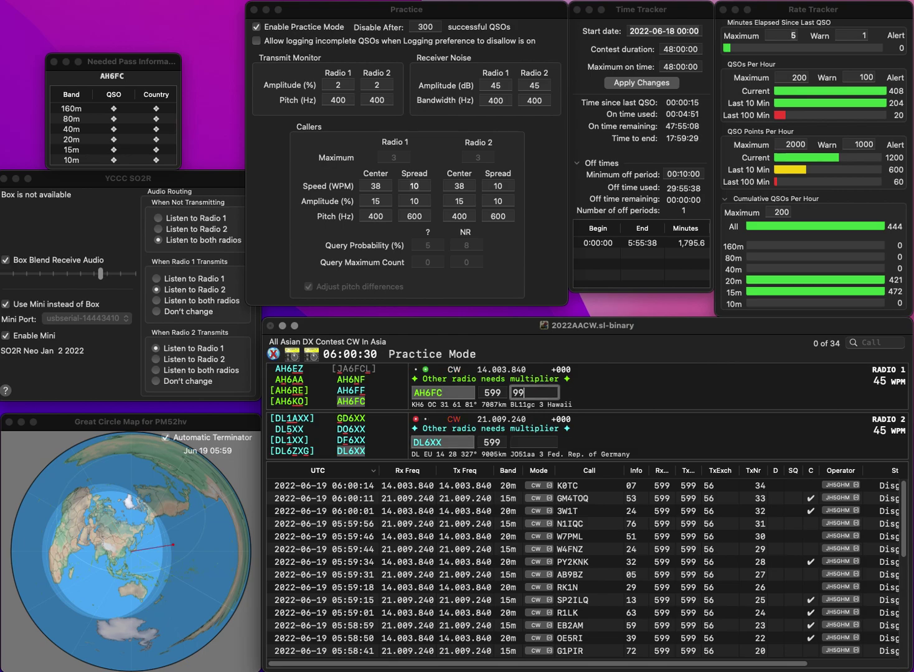
{"action": "key", "text": "Return"}
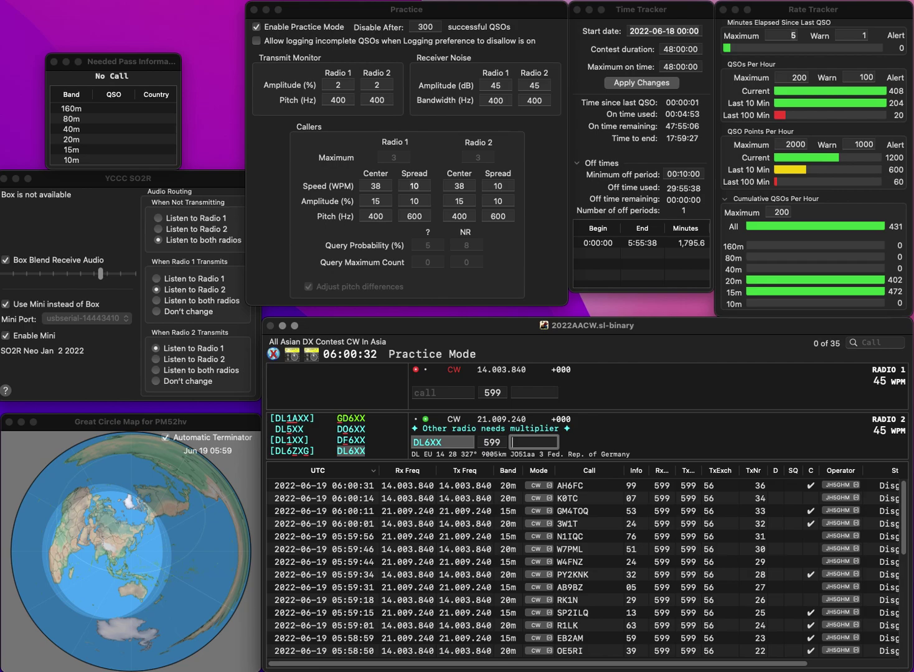
Log DL6XX on Radio 2 with received exchange 79, and answer K4EV on Radio 1
{"action": "type", "text": "79"}
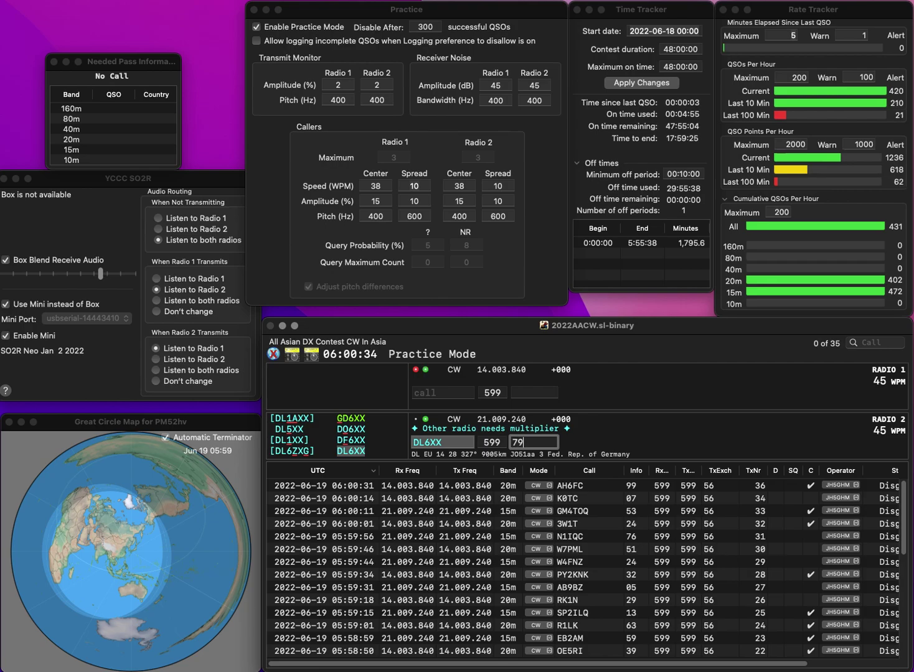
{"action": "key", "text": "Return"}
{"action": "type", "text": "W4"}
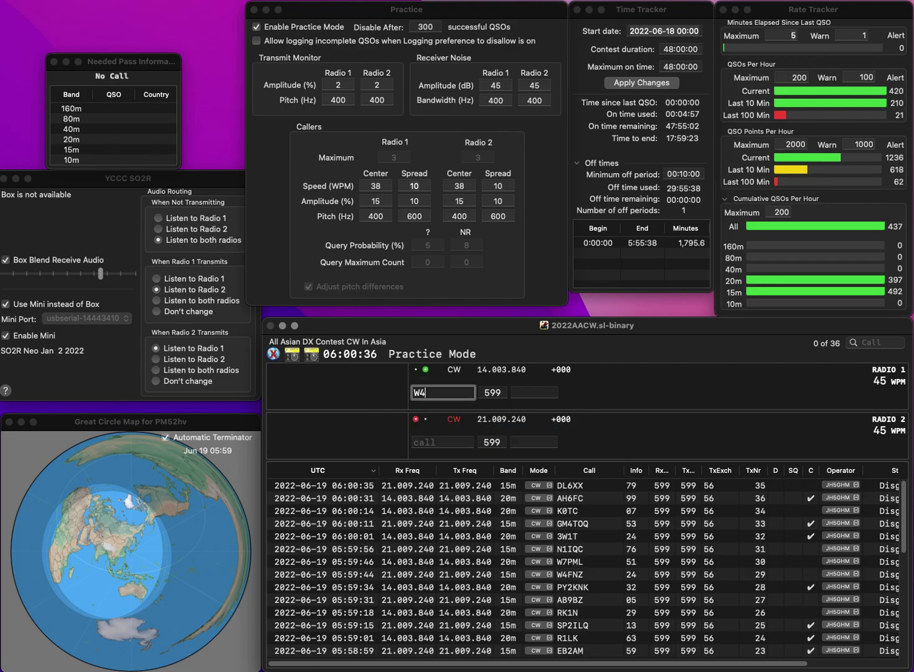
{"action": "type", "text": "EV"}
{"action": "key", "text": "Home"}
{"action": "key", "text": "Delete"}
{"action": "type", "text": "K"}
{"action": "key", "text": "Return"}
Answer IW2CAM on Radio 2, and correct the Radio 1 callsign to K4EU and answer it
{"action": "type", "text": "IW2CAM"}
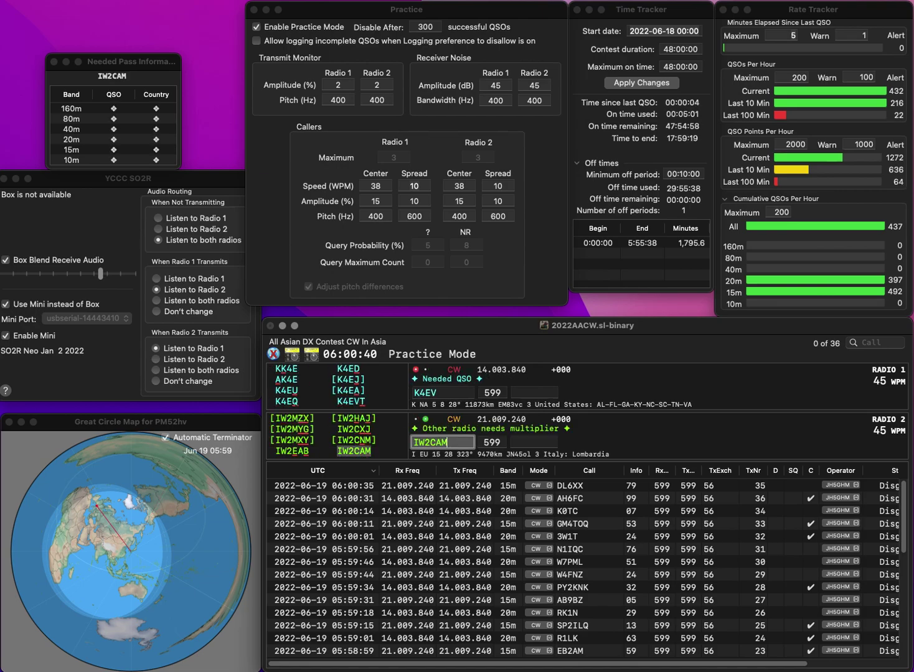
{"action": "key", "text": "Return"}
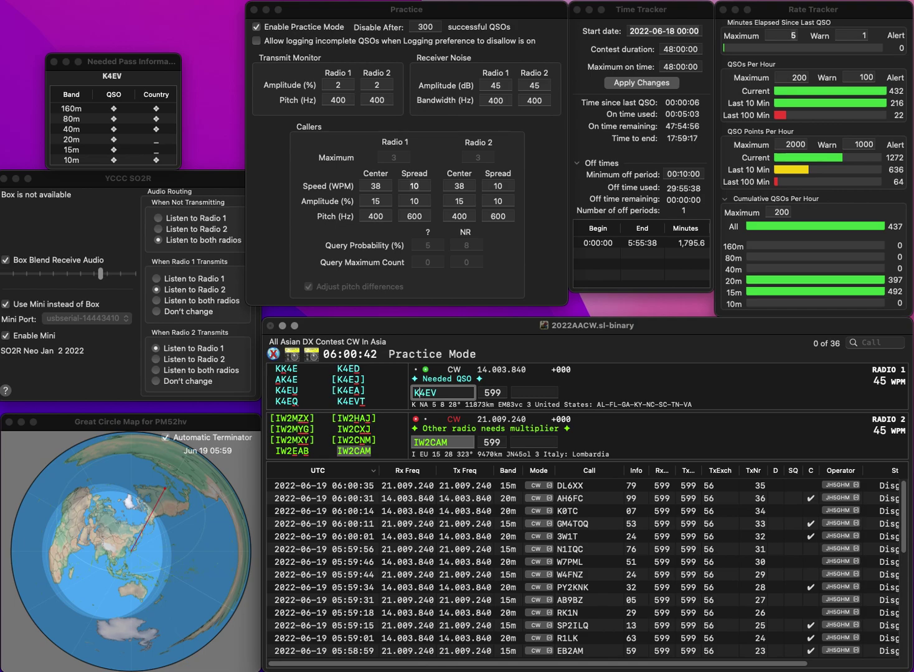
{"action": "key", "text": "BackSpace"}
{"action": "type", "text": "U"}
{"action": "key", "text": "Return"}
{"action": "key", "text": "space"}
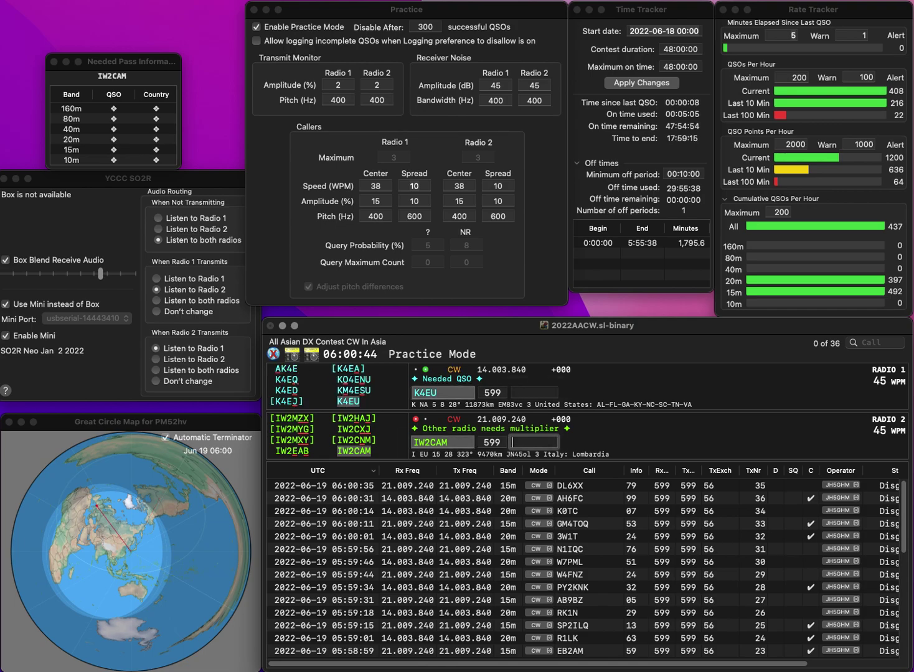
{"action": "type", "text": "63"}
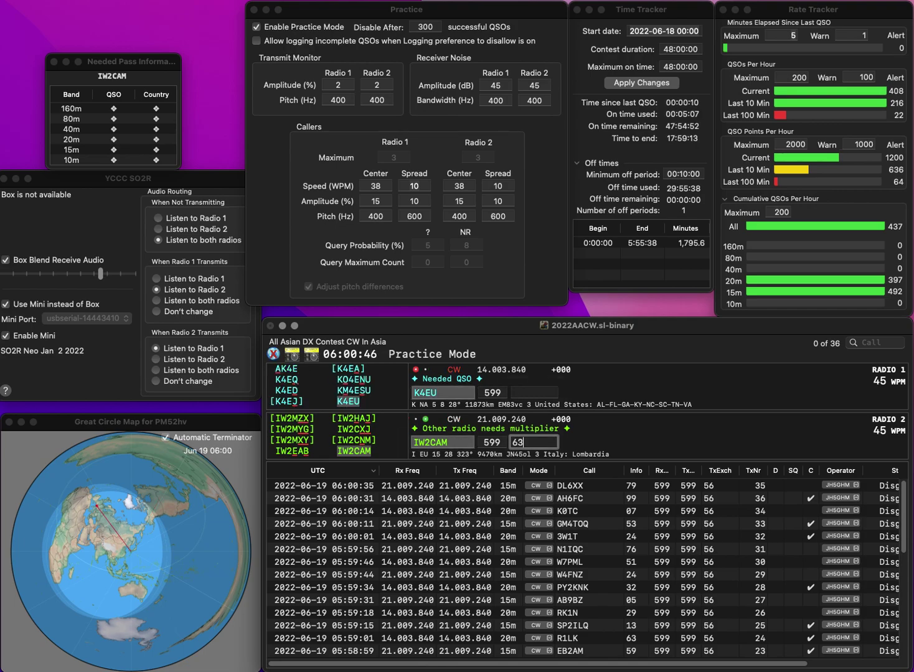
{"action": "key", "text": "Return"}
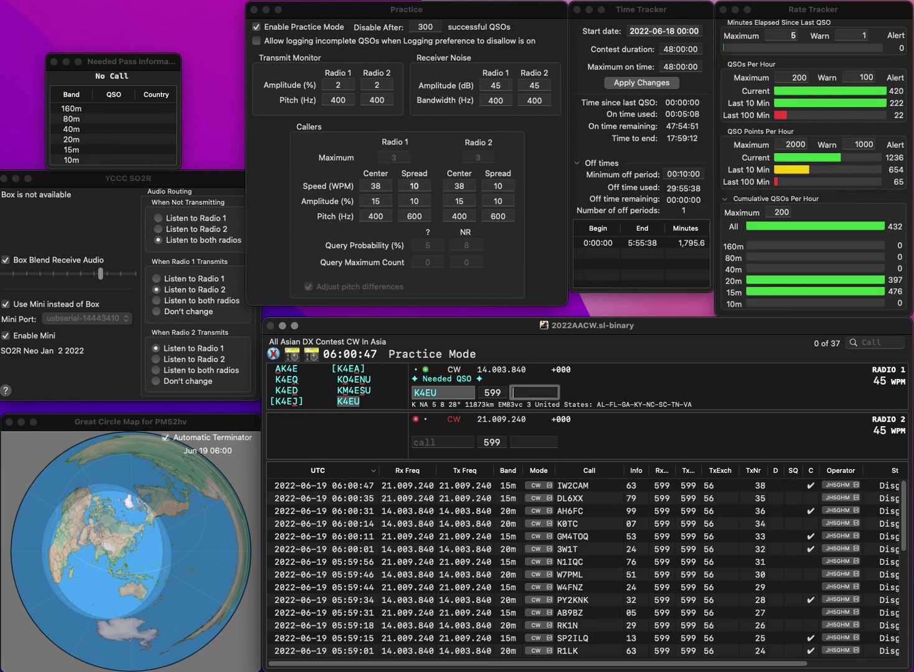
{"action": "type", "text": "35"}
{"action": "key", "text": "Return"}
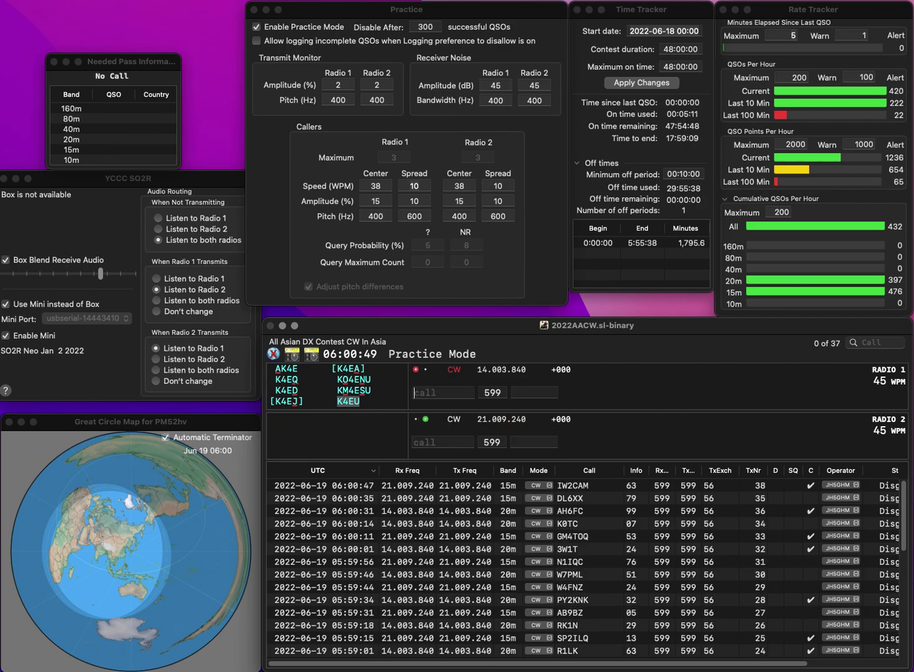
{"action": "type", "text": "EN0"}
{"action": "type", "text": "RC"}
{"action": "key", "text": "Home"}
{"action": "key", "text": "Delete"}
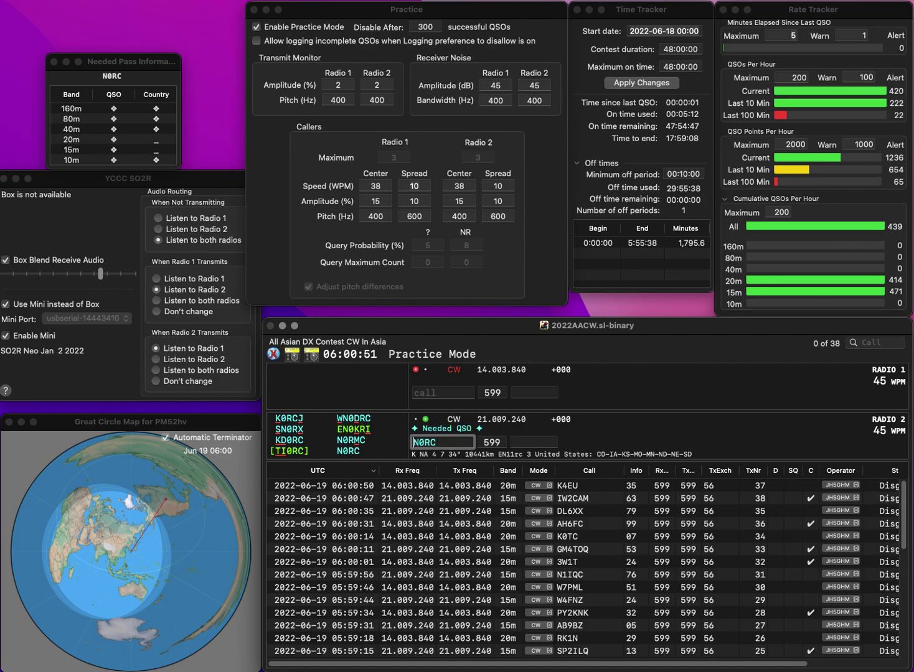
{"action": "key", "text": "Return"}
{"action": "type", "text": "W3SM"}
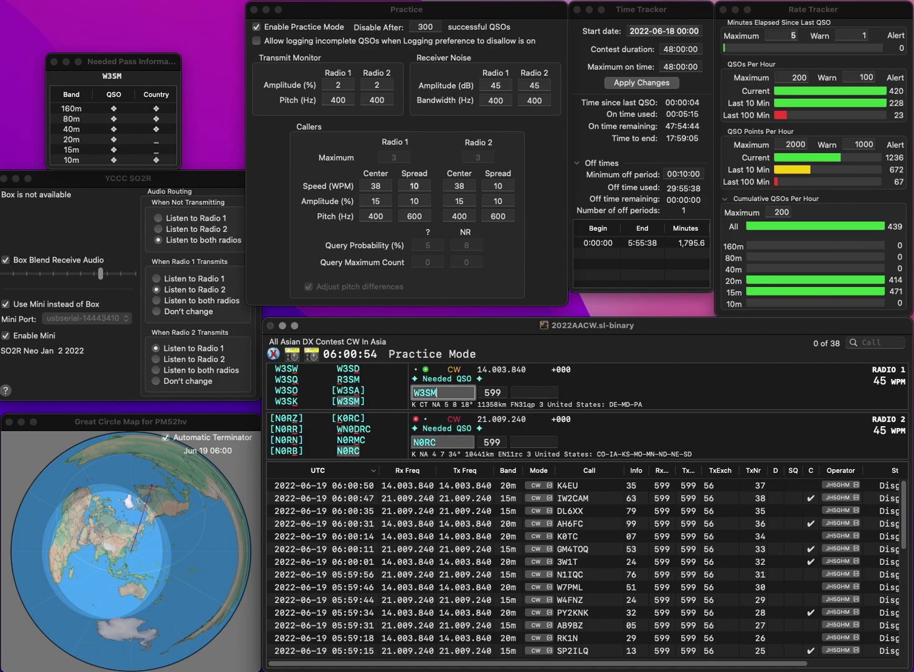
{"action": "key", "text": "Return"}
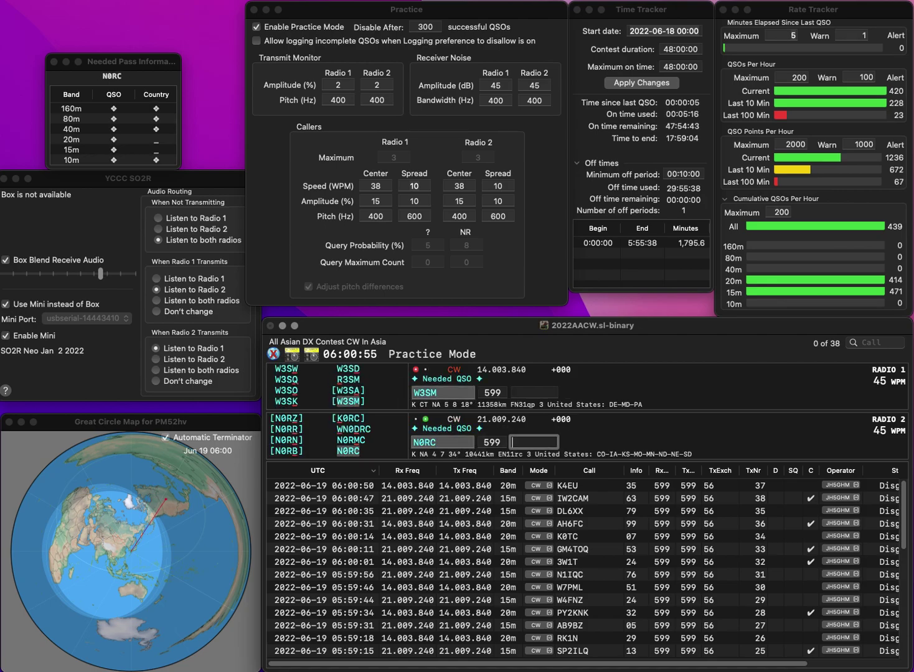
Correct the Radio 2 callsign to N9RC and answer it
{"action": "key", "text": "space"}
{"action": "key", "text": "Left"}
{"action": "key", "text": "Left"}
{"action": "key", "text": "BackSpace"}
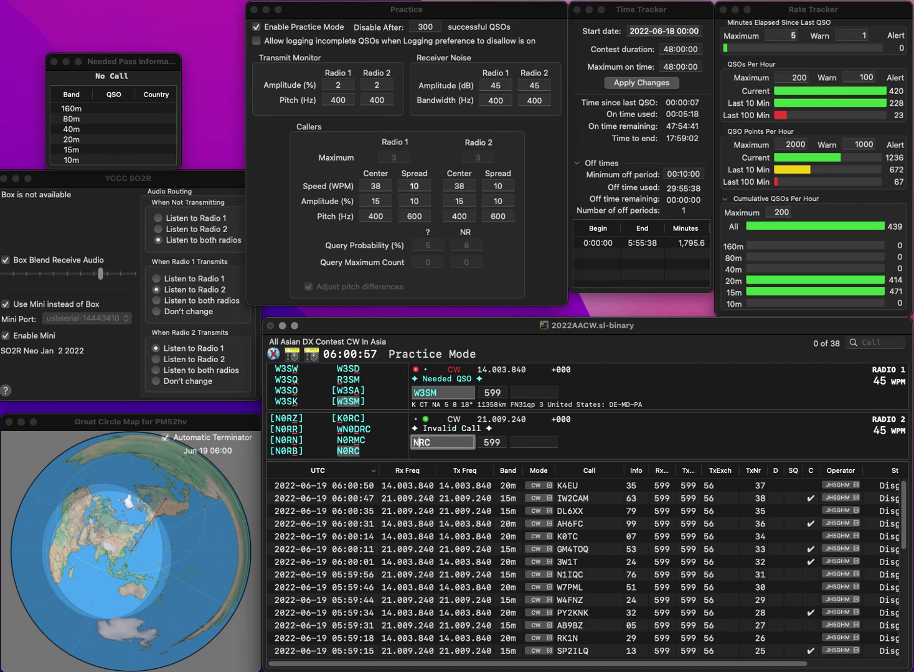
{"action": "type", "text": "9"}
{"action": "key", "text": "Return"}
{"action": "type", "text": "39"}
{"action": "key", "text": "Return"}
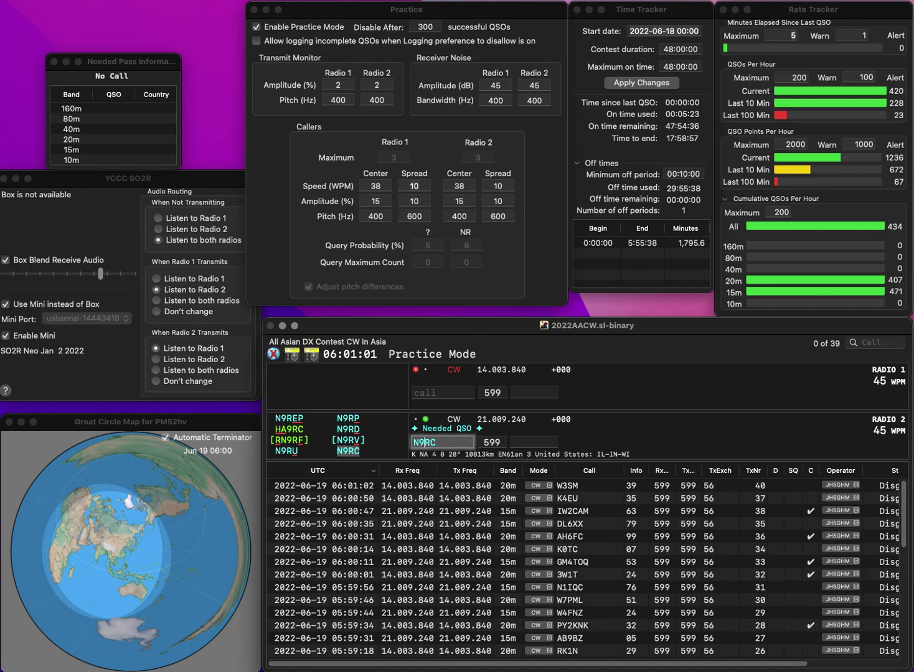
{"action": "type", "text": "99"}
{"action": "key", "text": "Return"}
{"action": "type", "text": "G"}
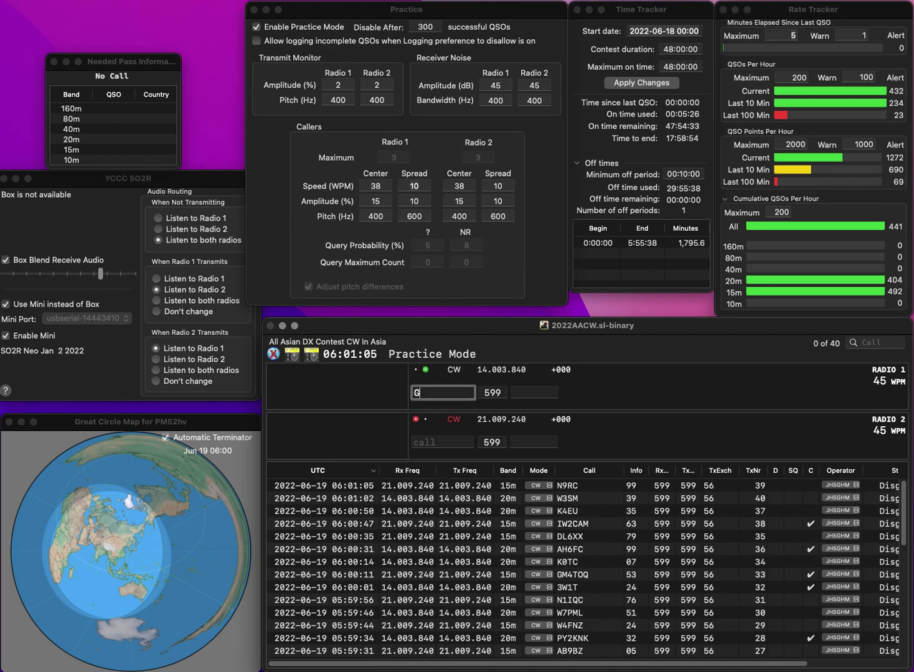
{"action": "type", "text": "9RT"}
{"action": "key", "text": "Home"}
{"action": "type", "text": "B"}
{"action": "key", "text": "Return"}
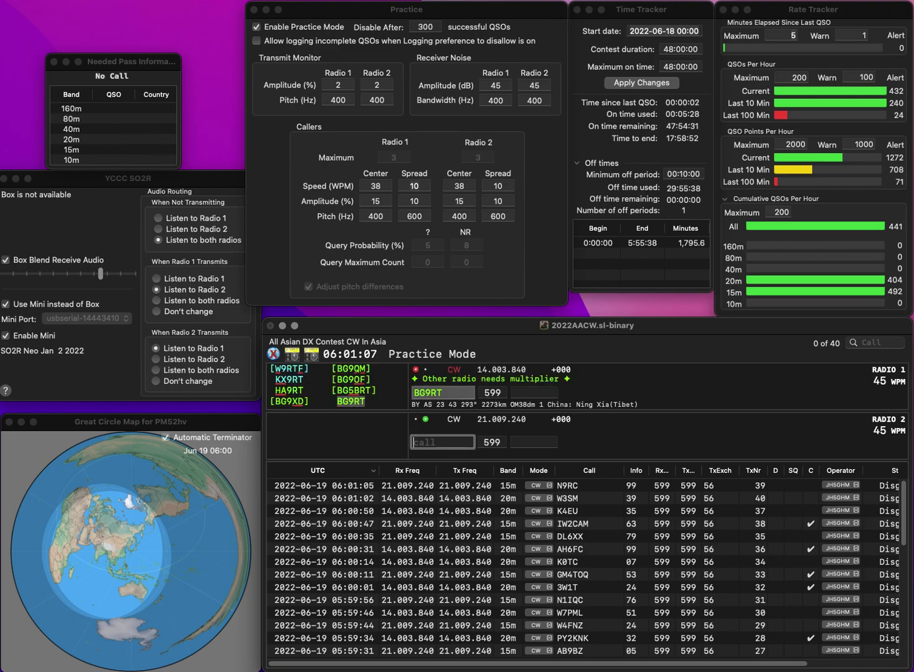
{"action": "type", "text": "EA2KV"}
{"action": "key", "text": "Return"}
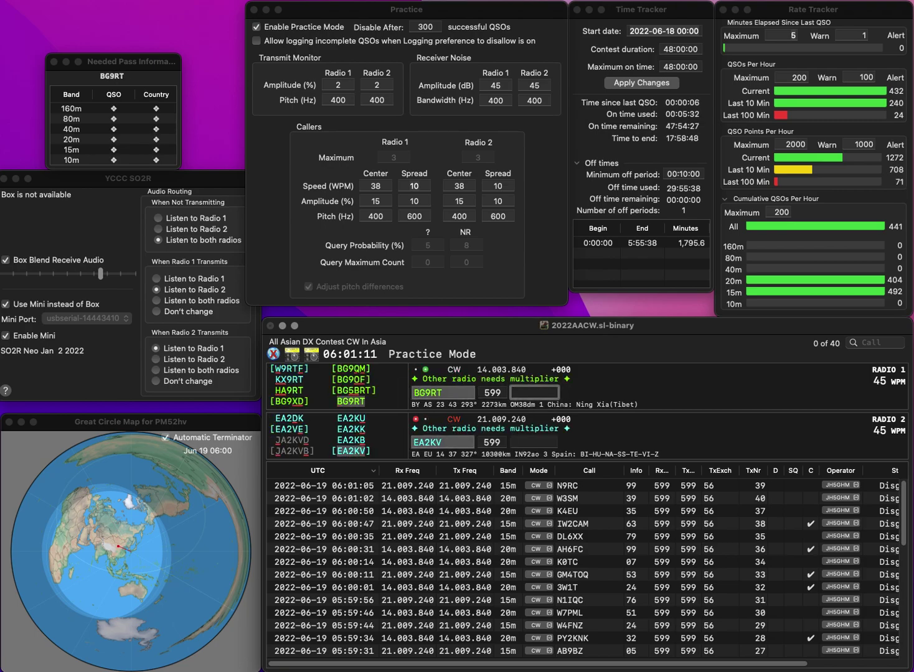
{"action": "key", "text": "Return"}
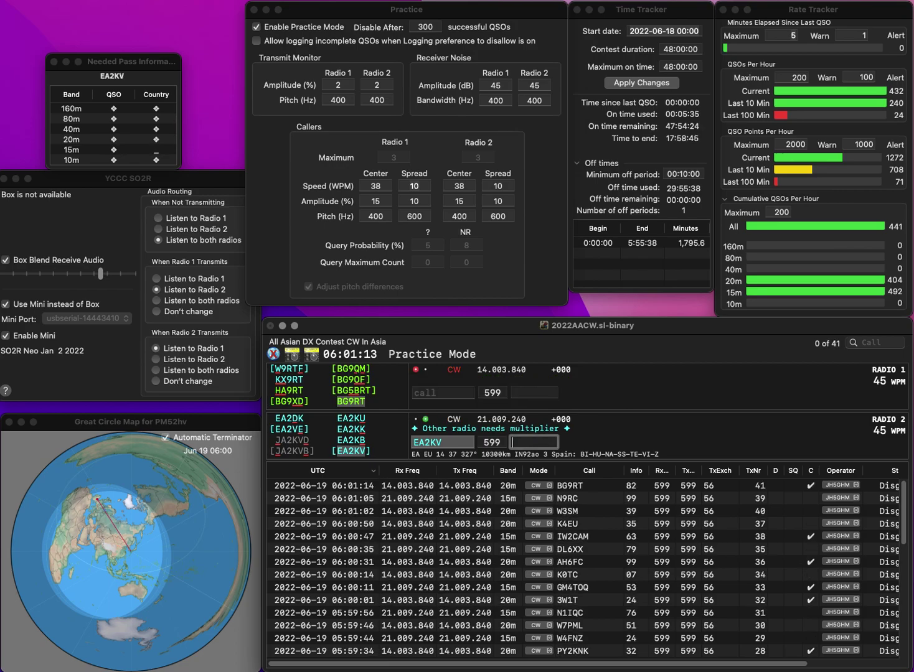
{"action": "type", "text": "3"}
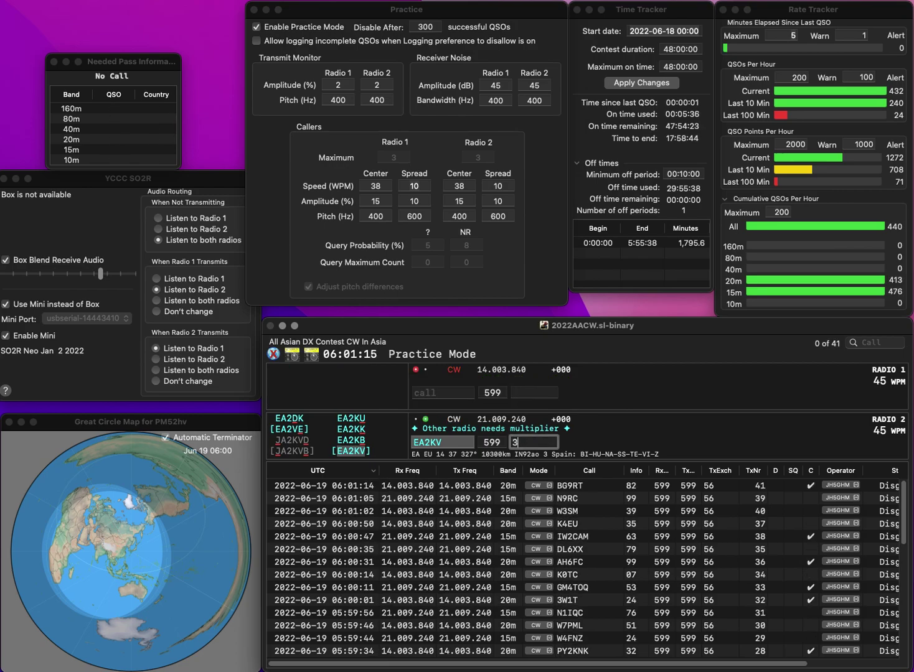
{"action": "type", "text": "8"}
{"action": "key", "text": "Return"}
Answer the next Radio 1 caller as N6Q
{"action": "type", "text": "N"}
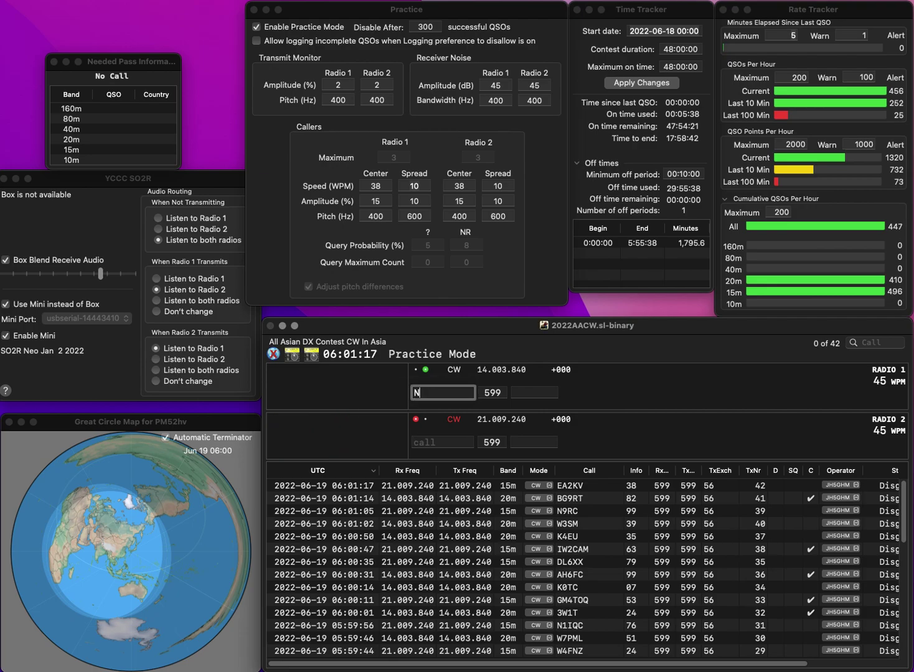
{"action": "type", "text": "6Q"}
{"action": "key", "text": "Left"}
{"action": "type", "text": "6"}
{"action": "key", "text": "Return"}
{"action": "type", "text": "HB9SJQ"}
{"action": "key", "text": "Left"}
{"action": "key", "text": "Left"}
{"action": "type", "text": "S"}
{"action": "key", "text": "BackSpace"}
{"action": "type", "text": "H"}
{"action": "key", "text": "Return"}
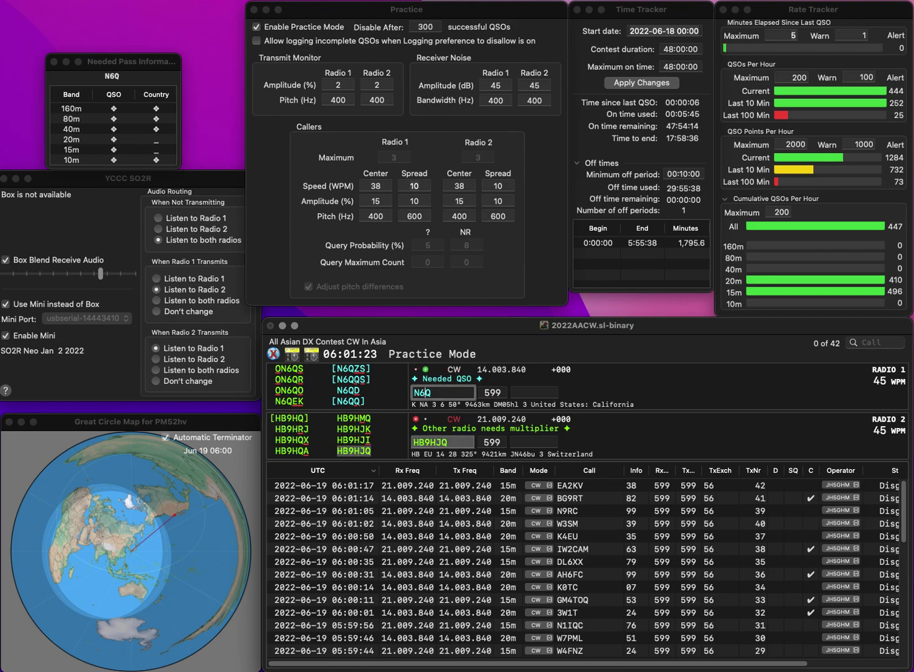
Correct the Radio 1 callsign to NC6Q and answer it, and log HB9HJQ on Radio 2 with received exchange 06
{"action": "type", "text": "C"}
{"action": "key", "text": "Return"}
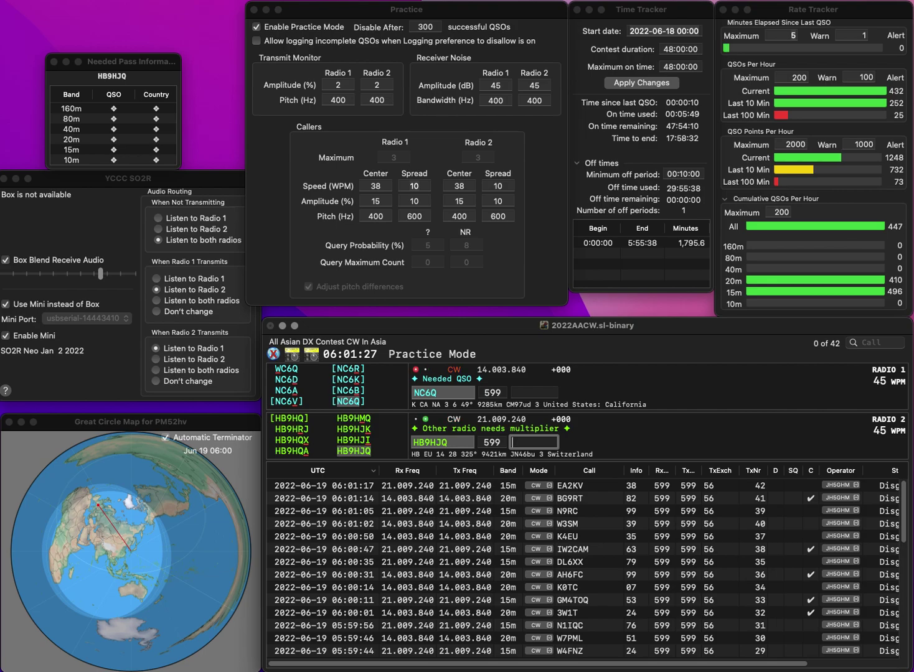
{"action": "type", "text": "6"}
{"action": "key", "text": "Return"}
{"action": "type", "text": "33"}
{"action": "key", "text": "Return"}
{"action": "type", "text": "K8MEJ"}
{"action": "key", "text": "Return"}
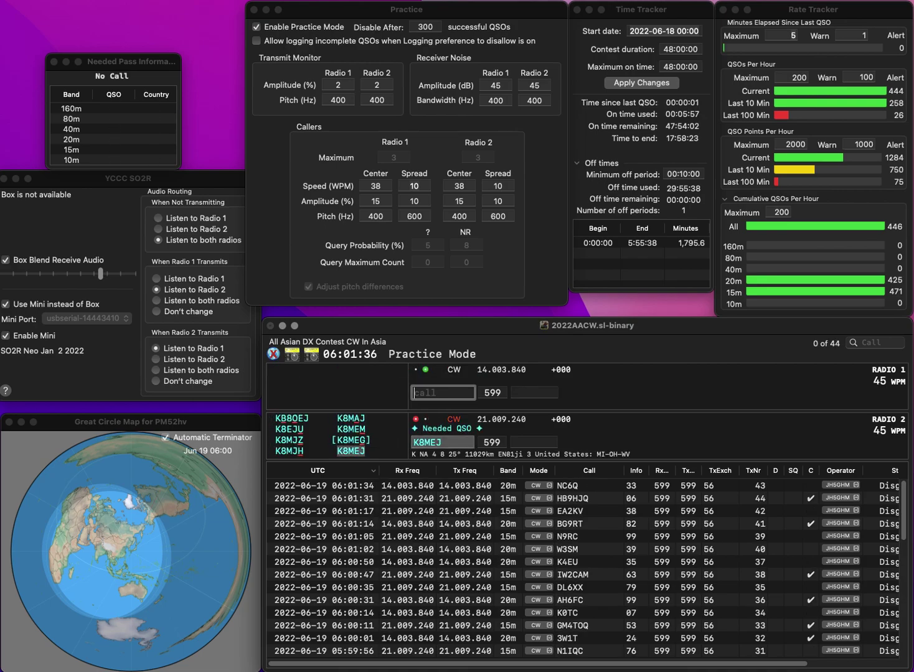
{"action": "type", "text": "G4ORY"}
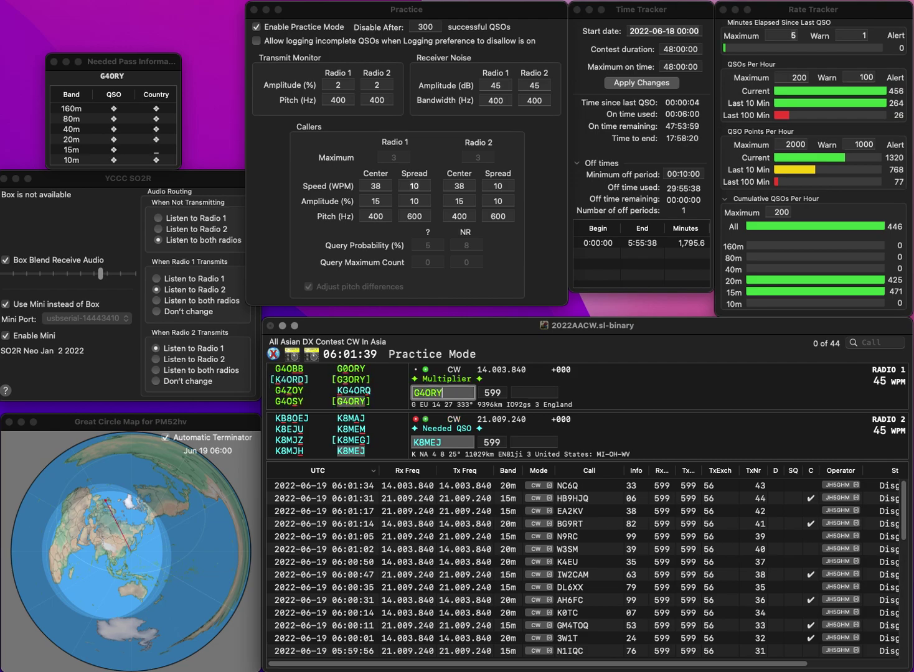
{"action": "key", "text": "Return"}
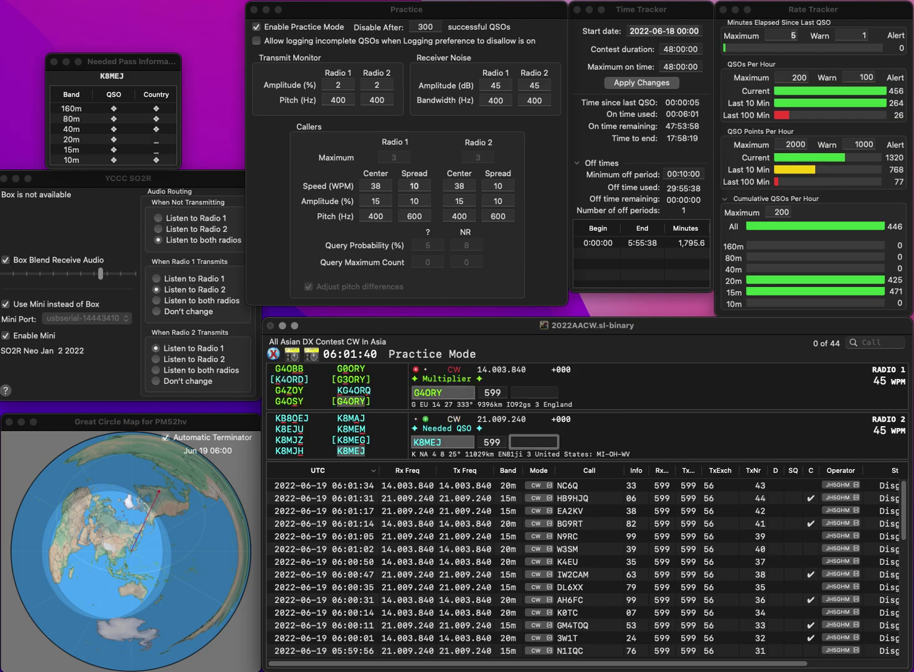
{"action": "type", "text": "05"}
{"action": "key", "text": "Return"}
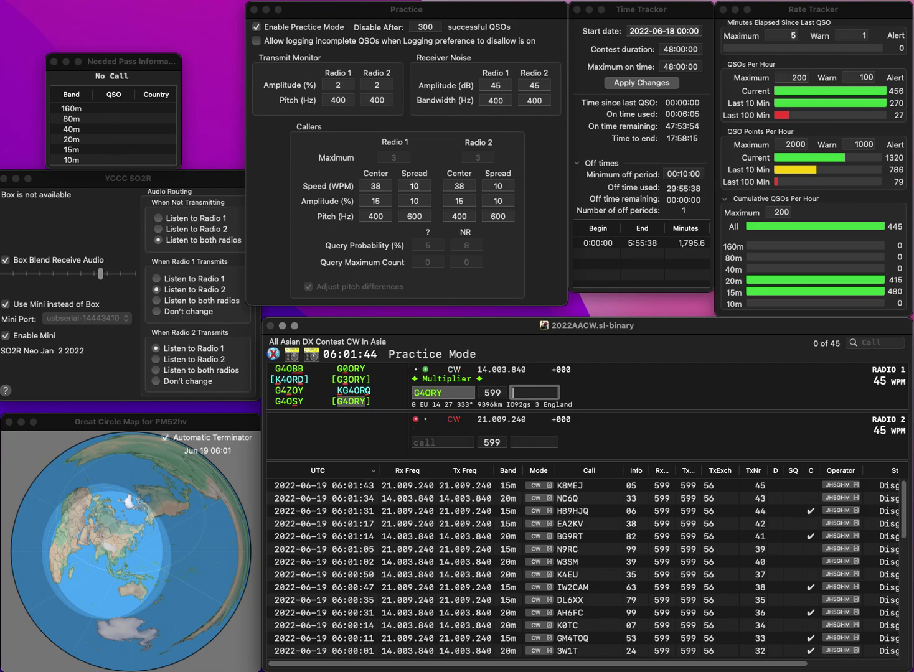
Correct the Radio 1 callsign to G3ORY and answer it
{"action": "key", "text": "space"}
{"action": "key", "text": "Left"}
{"action": "key", "text": "Right"}
{"action": "key", "text": "Right"}
{"action": "key", "text": "BackSpace"}
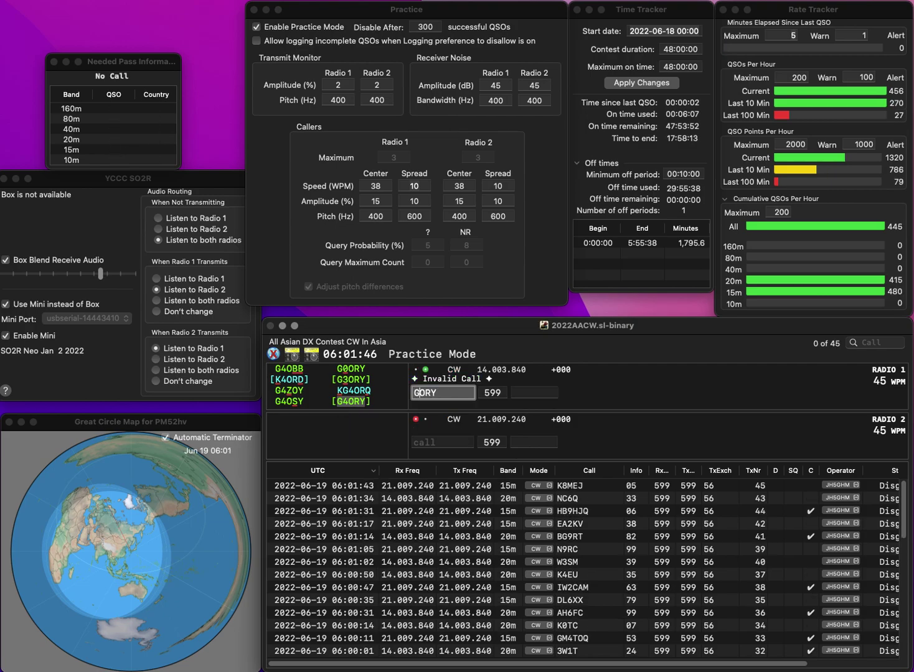
{"action": "type", "text": "3"}
{"action": "key", "text": "Return"}
{"action": "type", "text": "EF1G"}
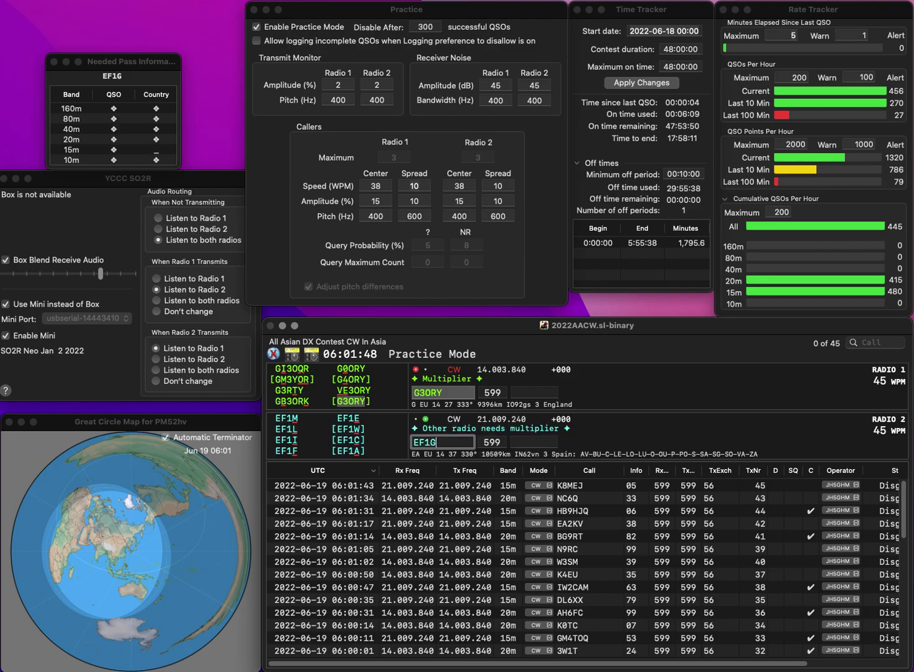
{"action": "key", "text": "Return"}
{"action": "key", "text": "space"}
{"action": "type", "text": "97"}
{"action": "key", "text": "Return"}
{"action": "type", "text": "SM6FPG"}
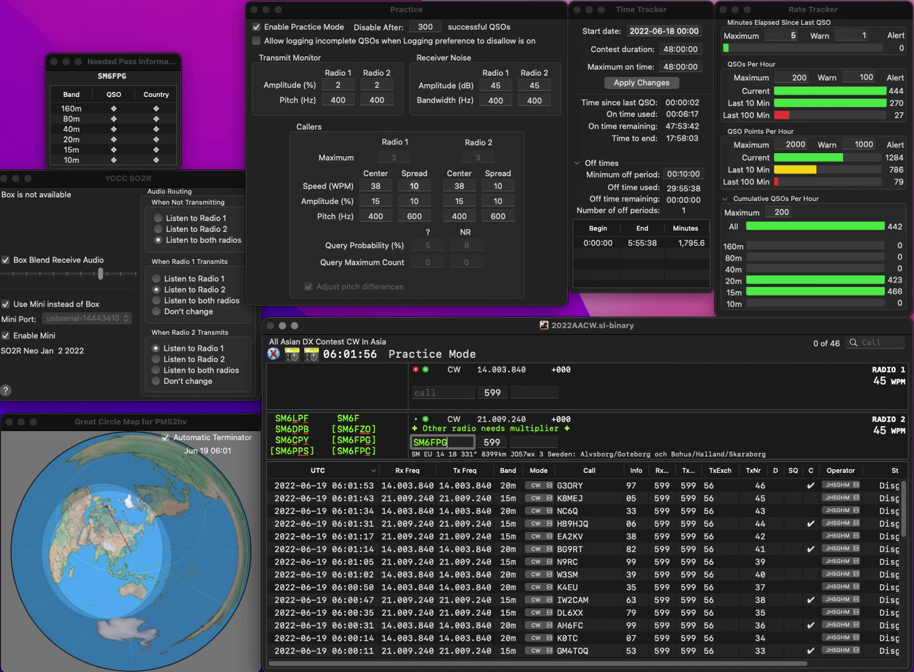
{"action": "key", "text": "Return"}
{"action": "type", "text": "MX5BA"}
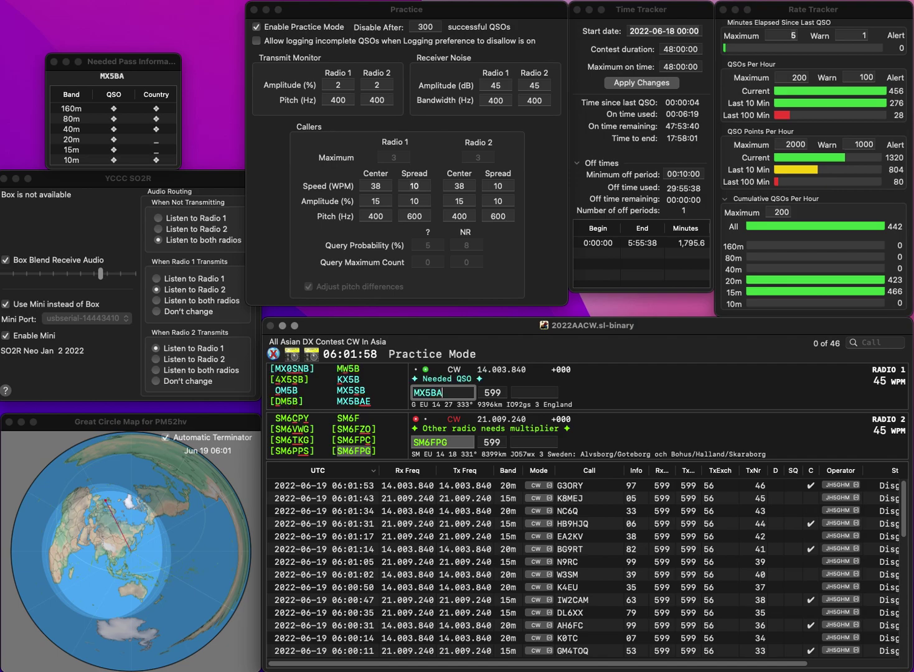
{"action": "type", "text": "E"}
{"action": "key", "text": "Return"}
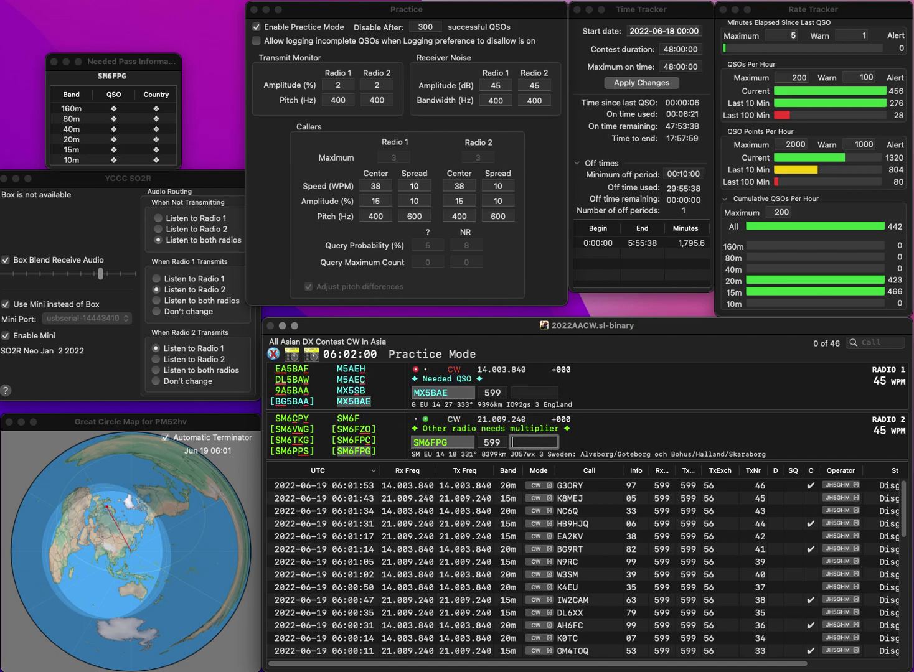
Log SM6FPG on Radio 2 with received exchange 51 and MX5BAE on Radio 1 with received exchange 27
{"action": "type", "text": "51"}
{"action": "key", "text": "Return"}
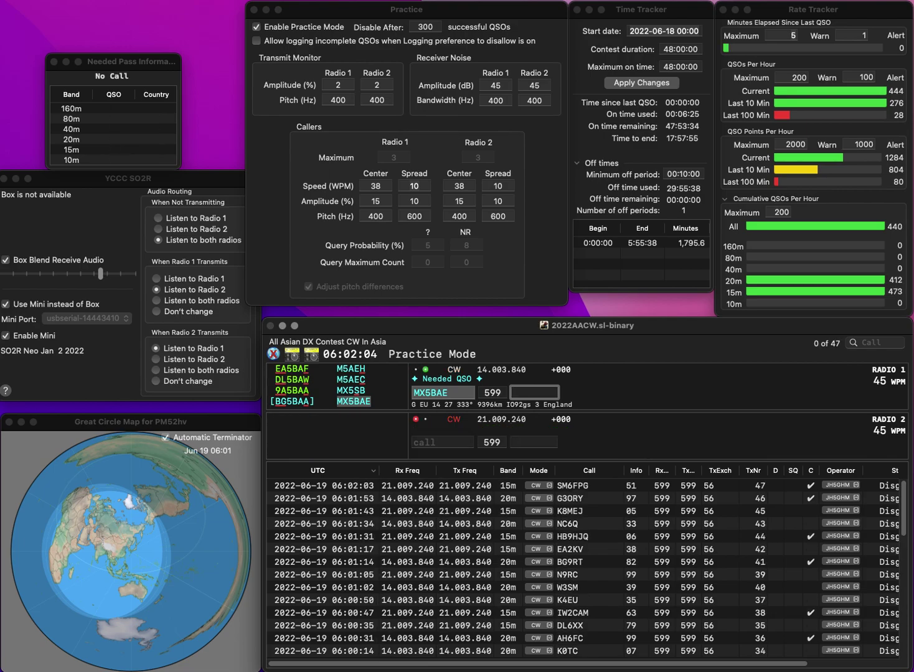
{"action": "type", "text": "27"}
{"action": "key", "text": "Return"}
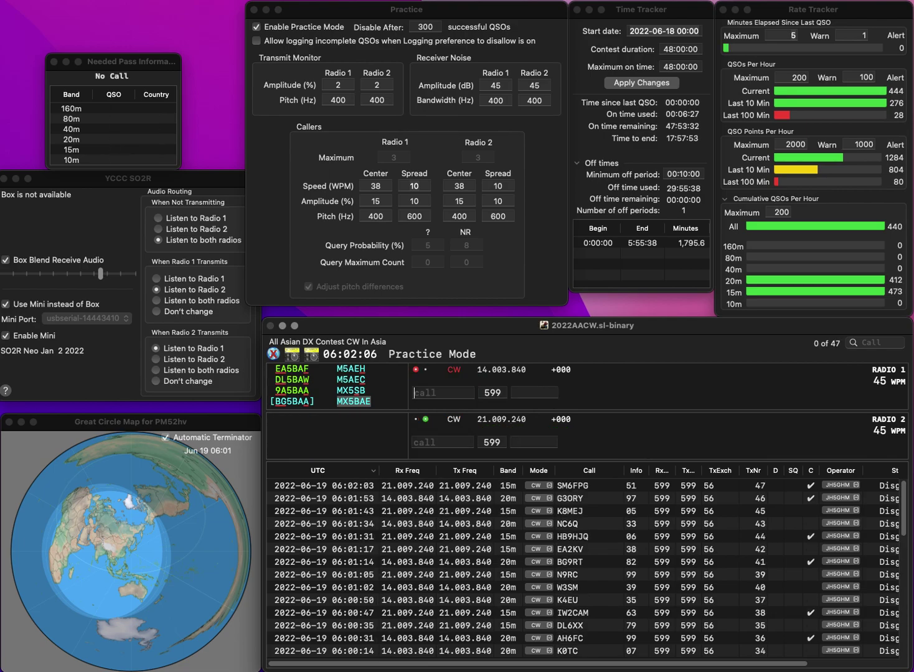
{"action": "type", "text": "SV9"}
{"action": "type", "text": "FBP"}
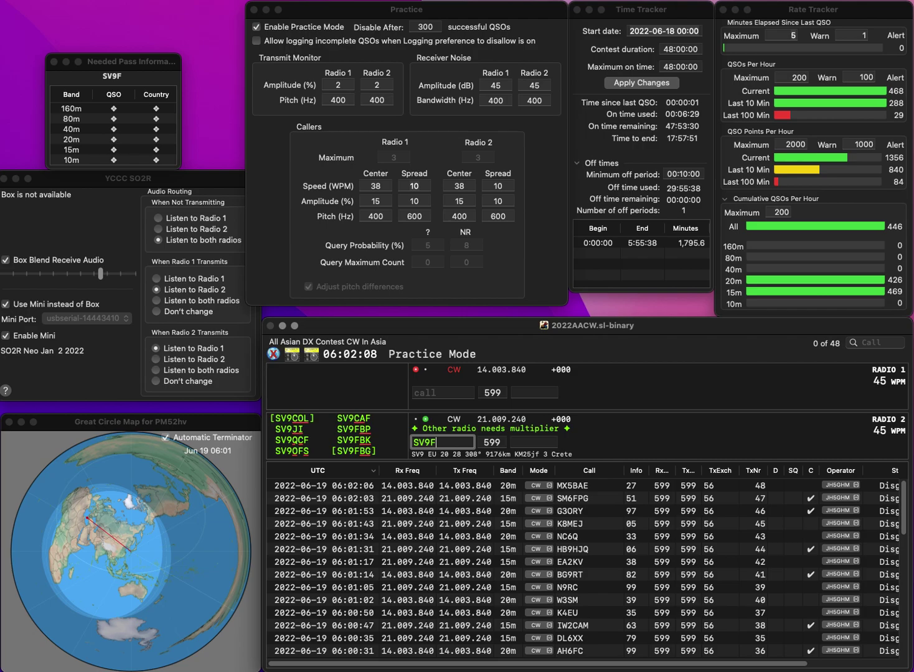
{"action": "key", "text": "Return"}
{"action": "type", "text": "W9LR"}
{"action": "key", "text": "Return"}
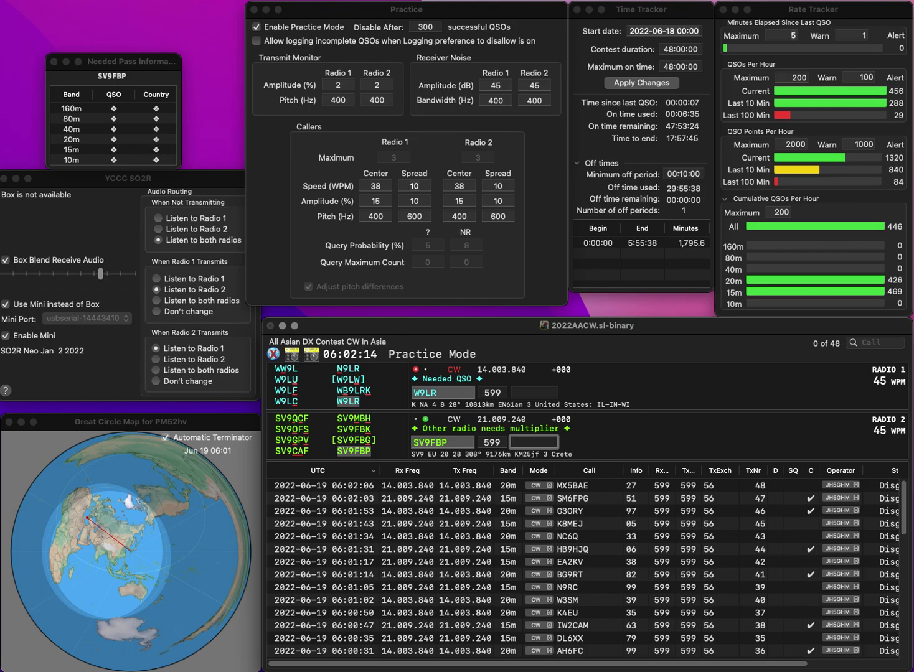
{"action": "key", "text": "Return"}
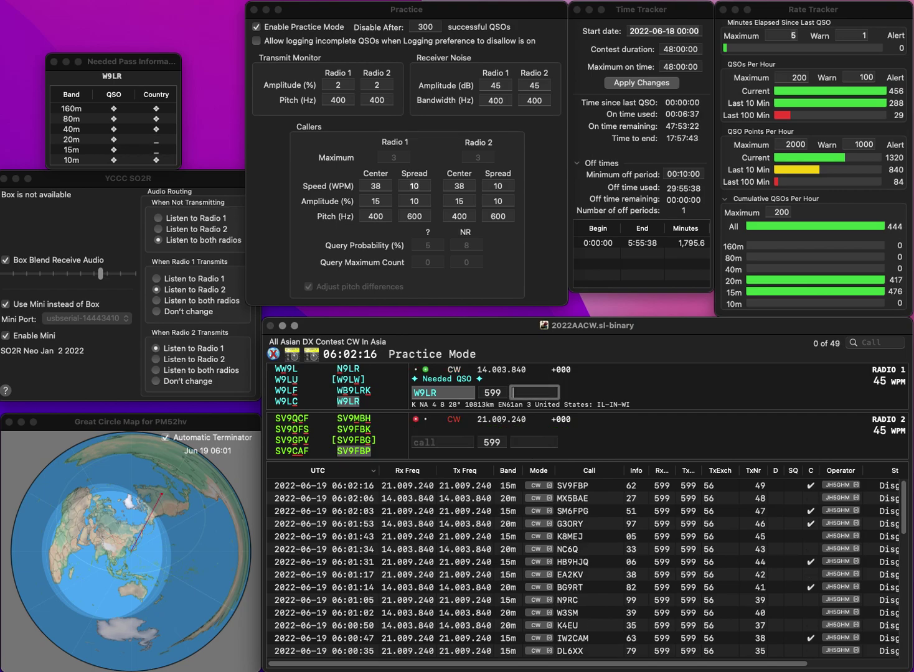
Log W9LR on Radio 1 with received exchange 05, and answer K3CF on Radio 2
{"action": "type", "text": "05"}
{"action": "key", "text": "Return"}
{"action": "type", "text": "K3"}
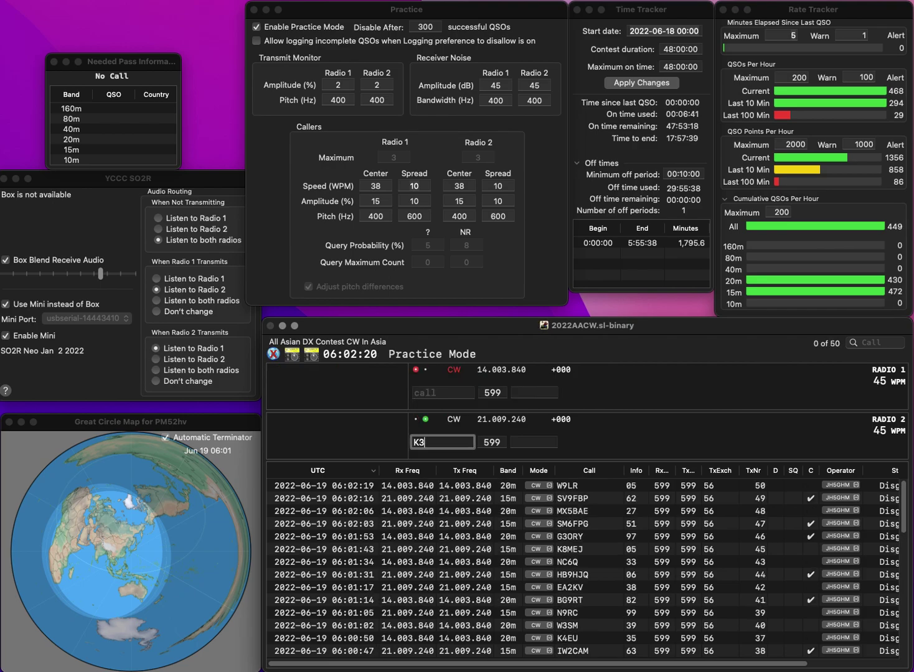
{"action": "type", "text": "CF"}
{"action": "key", "text": "Return"}
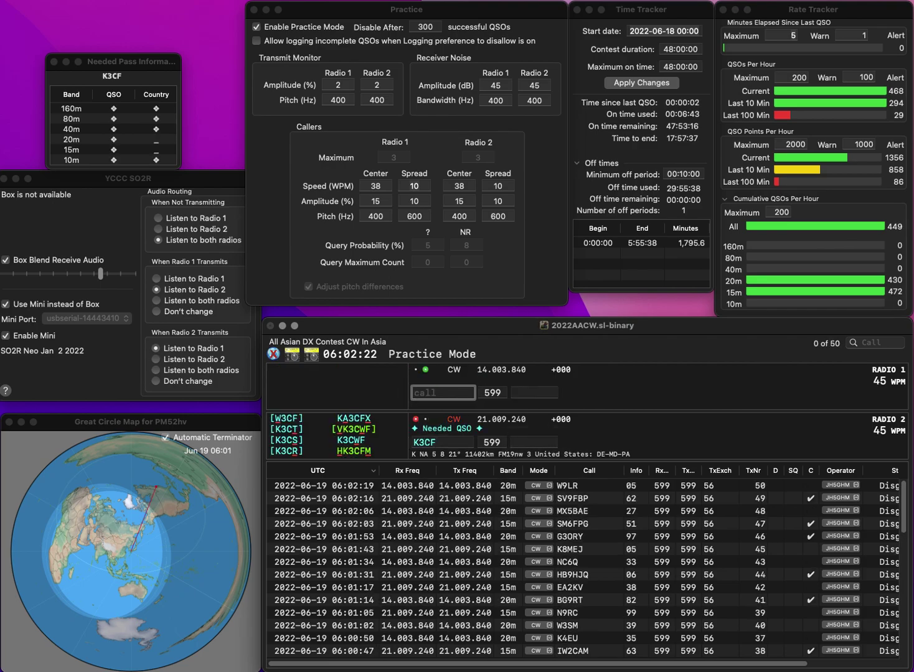
{"action": "type", "text": "OZ1IK"}
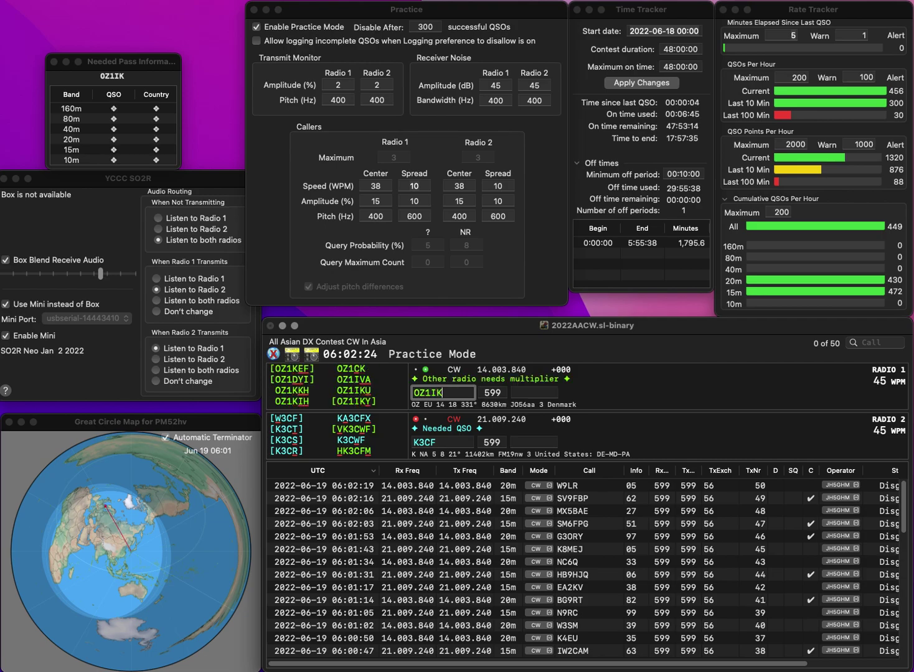
{"action": "type", "text": "Y"}
{"action": "key", "text": "Return"}
{"action": "key", "text": "space"}
{"action": "type", "text": "2"}
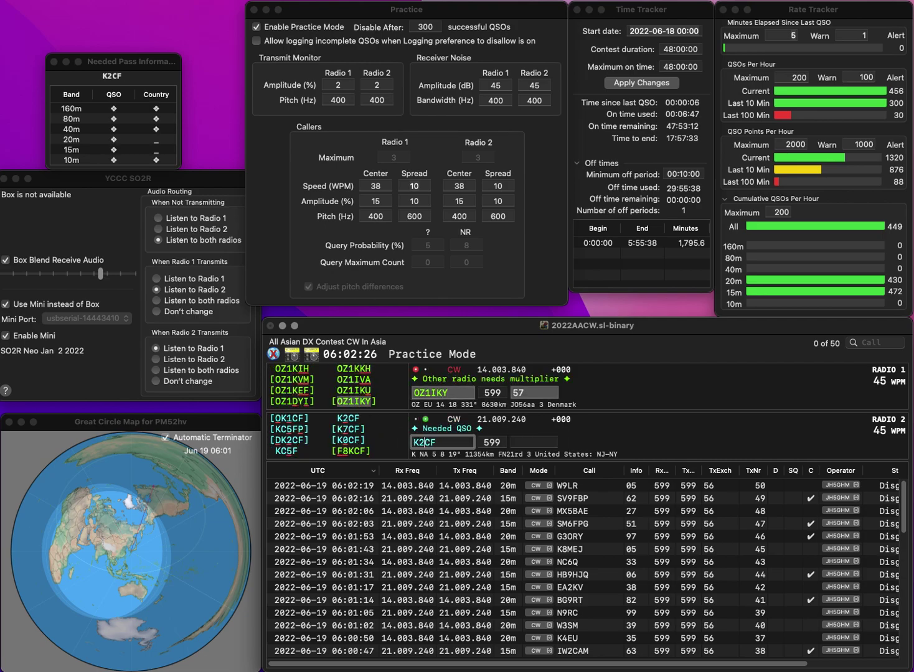
{"action": "key", "text": "Return"}
{"action": "key", "text": "space"}
{"action": "key", "text": "BackSpace"}
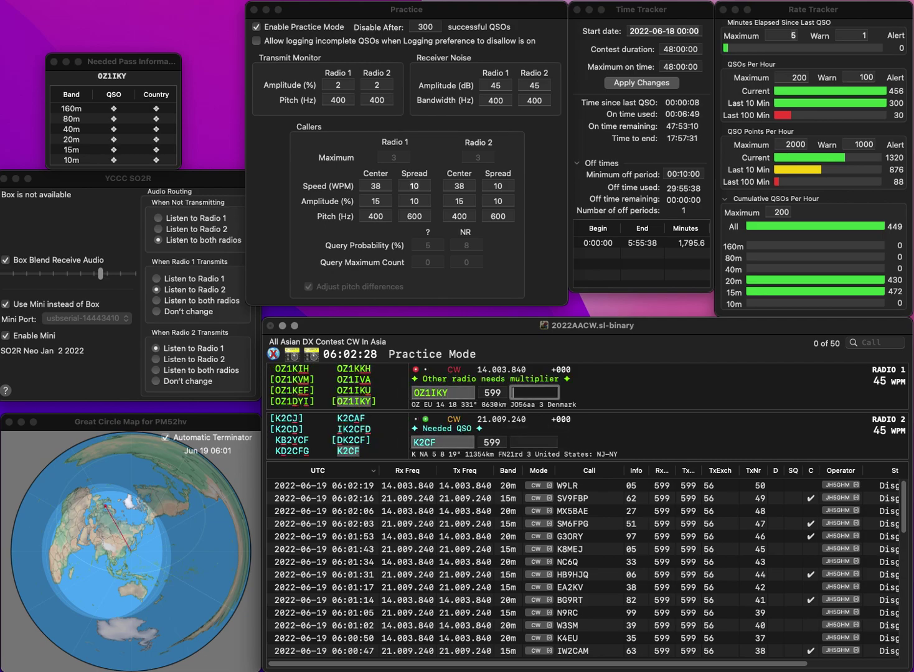
{"action": "type", "text": "52"}
{"action": "key", "text": "Return"}
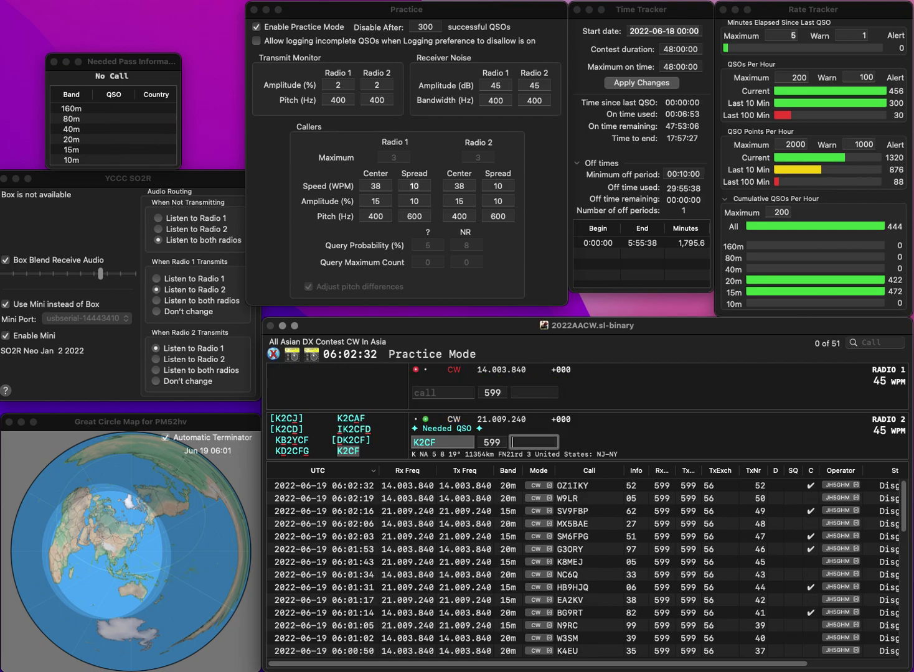
{"action": "type", "text": "59"}
{"action": "key", "text": "Return"}
Answer W2NLP on Radio 1
{"action": "type", "text": "W"}
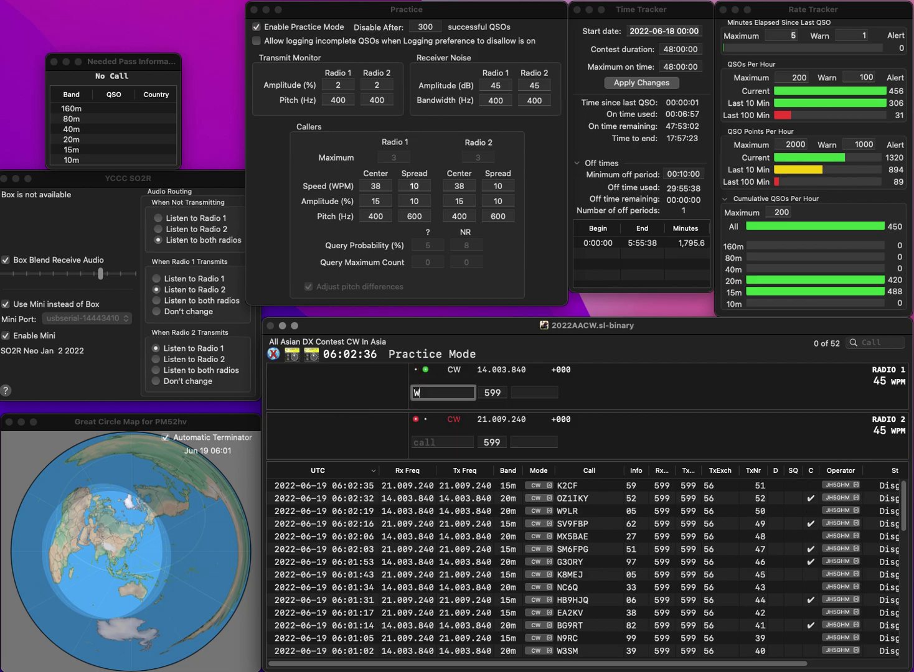
{"action": "type", "text": "NLW"}
{"action": "key", "text": "BackSpace"}
{"action": "type", "text": "P"}
{"action": "key", "text": "Left"}
{"action": "key", "text": "Left"}
{"action": "key", "text": "Left"}
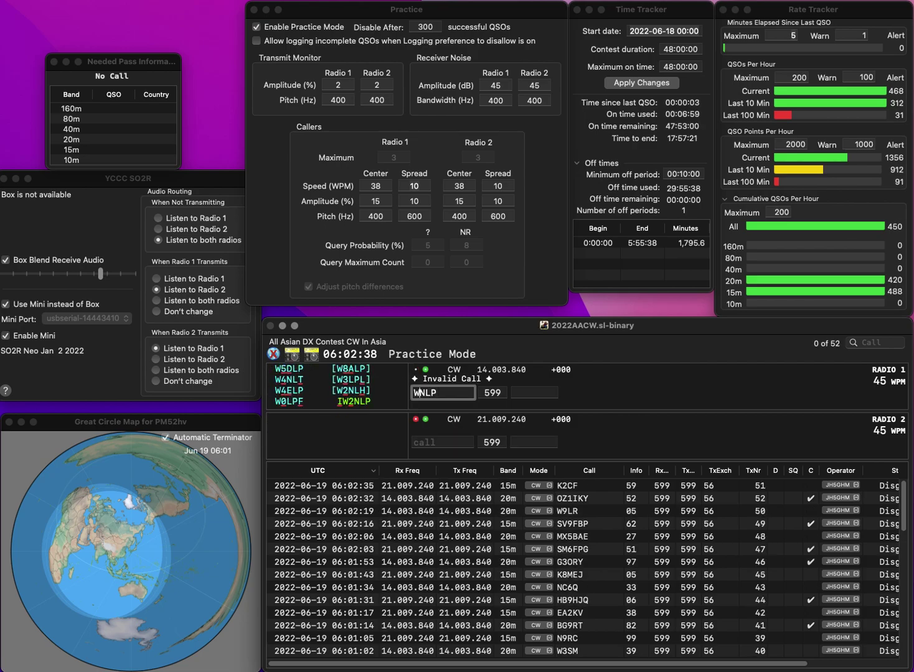
{"action": "type", "text": "2"}
{"action": "key", "text": "Return"}
Answer N5ZK on Radio 2
{"action": "type", "text": "K"}
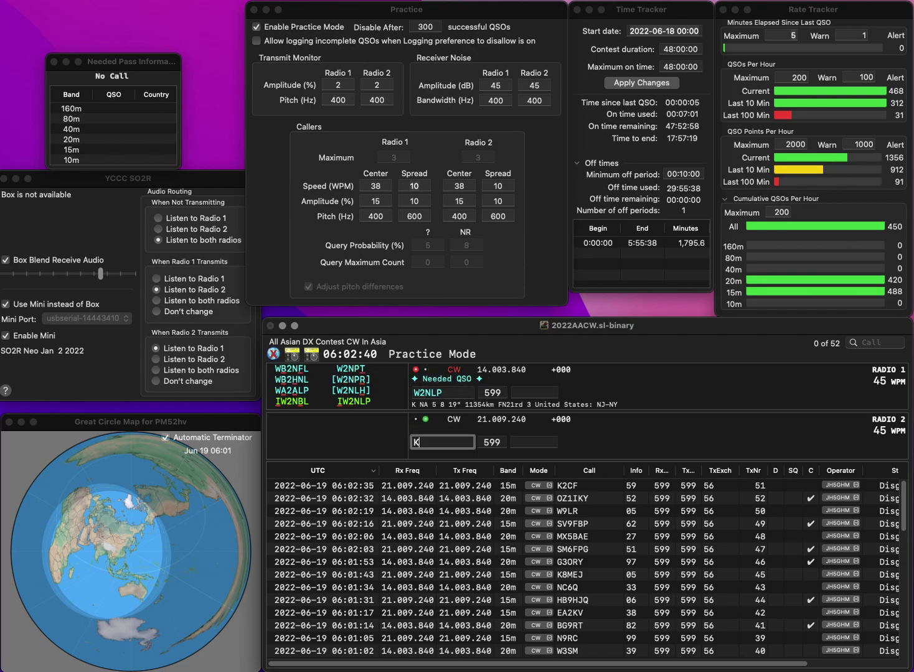
{"action": "type", "text": "ZK"}
{"action": "key", "text": "Left"}
{"action": "key", "text": "Left"}
{"action": "key", "text": "BackSpace"}
{"action": "type", "text": "N5"}
{"action": "key", "text": "Return"}
Correct the Radio 1 call to IW2NLP and the Radio 2 call to N4GK, resending each one
{"action": "key", "text": "Left"}
{"action": "key", "text": "Left"}
{"action": "type", "text": "I"}
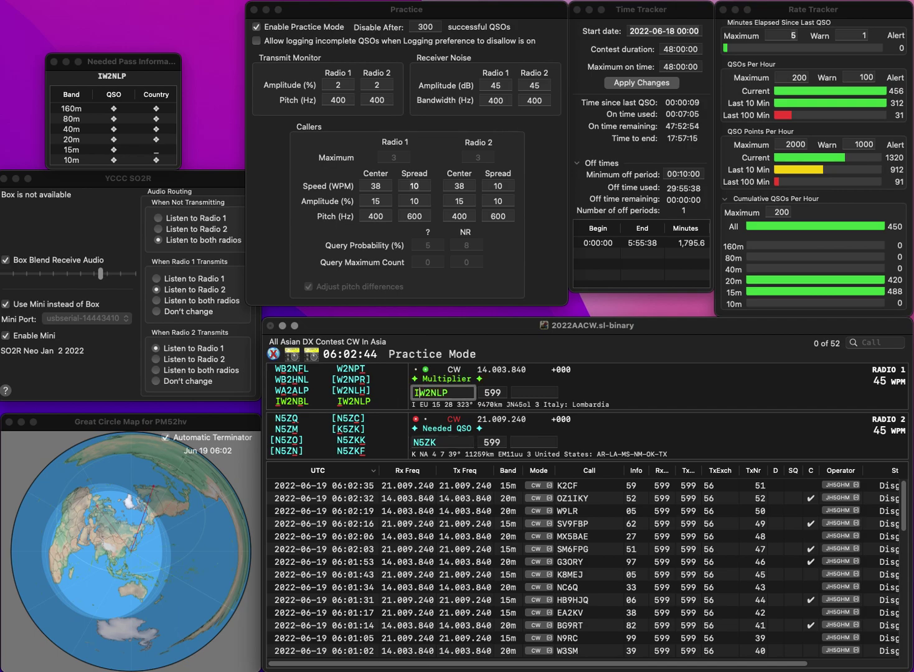
{"action": "key", "text": "Return"}
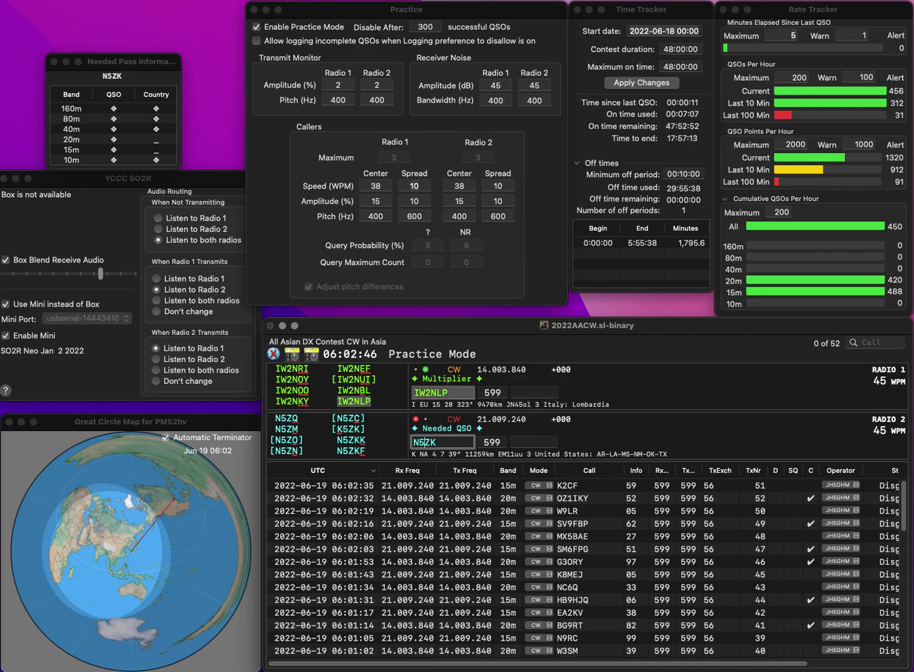
{"action": "type", "text": "4G"}
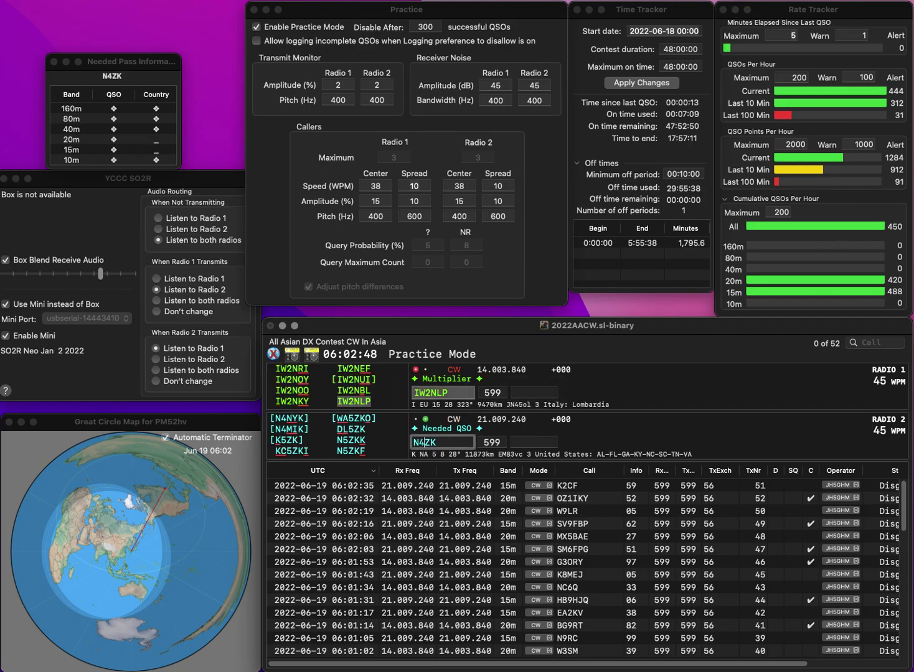
{"action": "key", "text": "Return"}
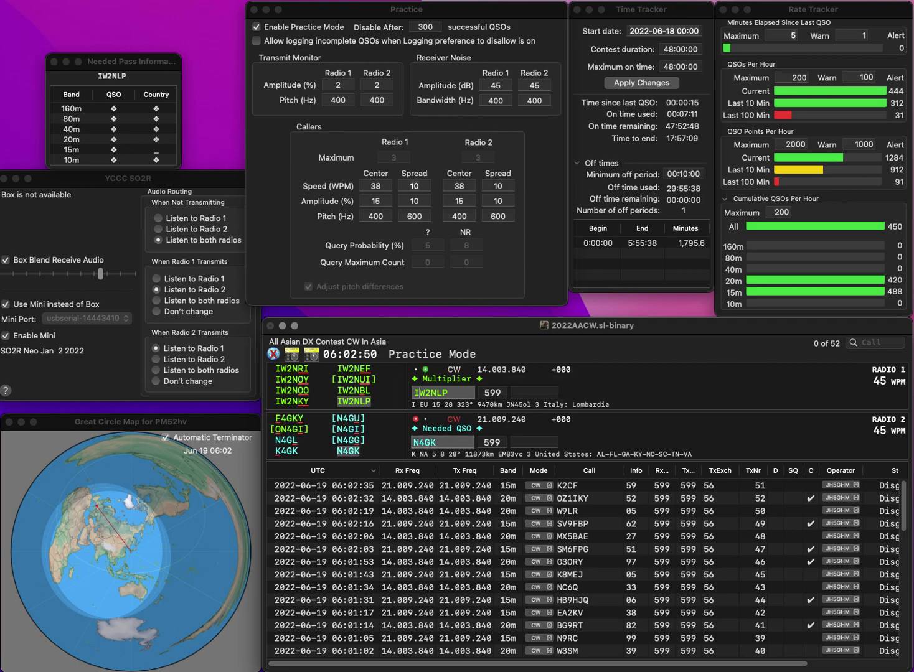
{"action": "type", "text": "40"}
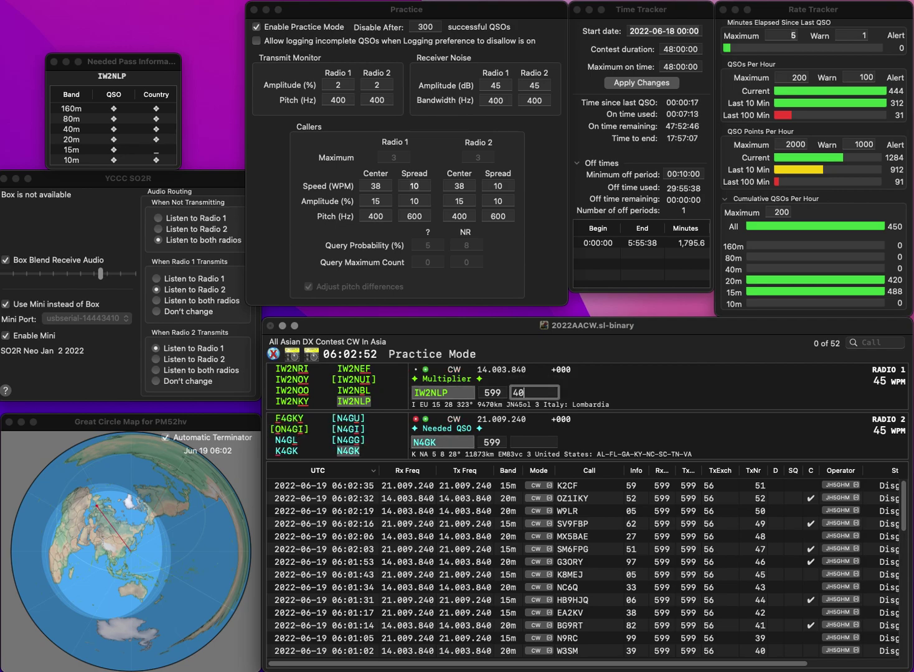
{"action": "key", "text": "Return"}
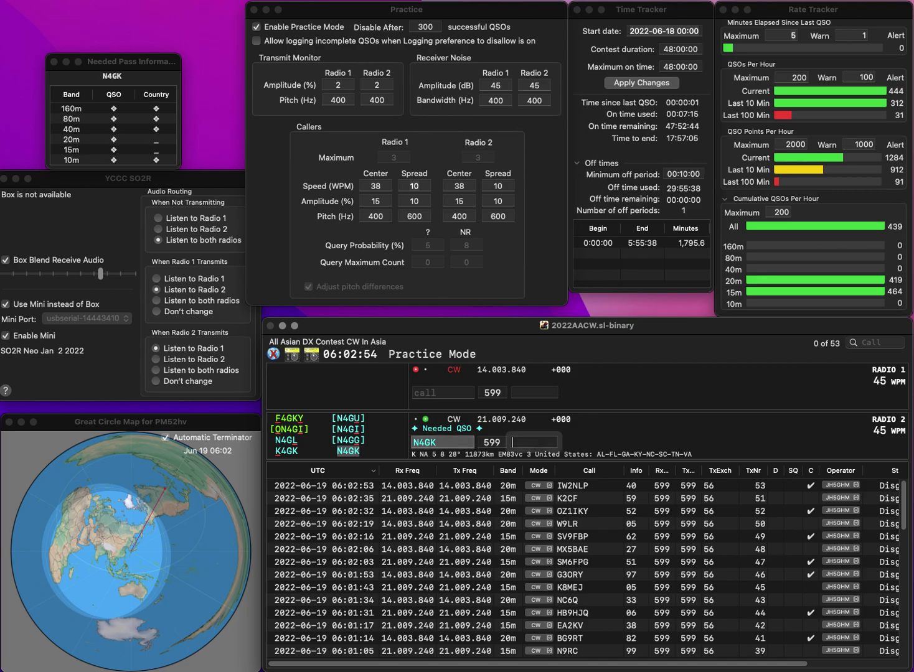
{"action": "type", "text": "97"}
{"action": "key", "text": "Return"}
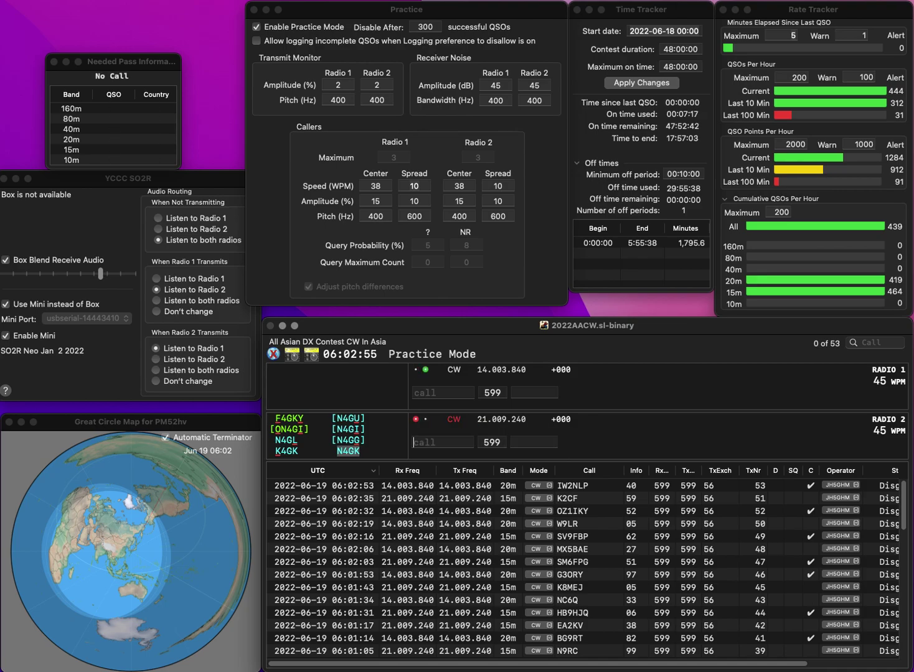
{"action": "type", "text": "NSJ"}
{"action": "key", "text": "Return"}
{"action": "type", "text": "YB"}
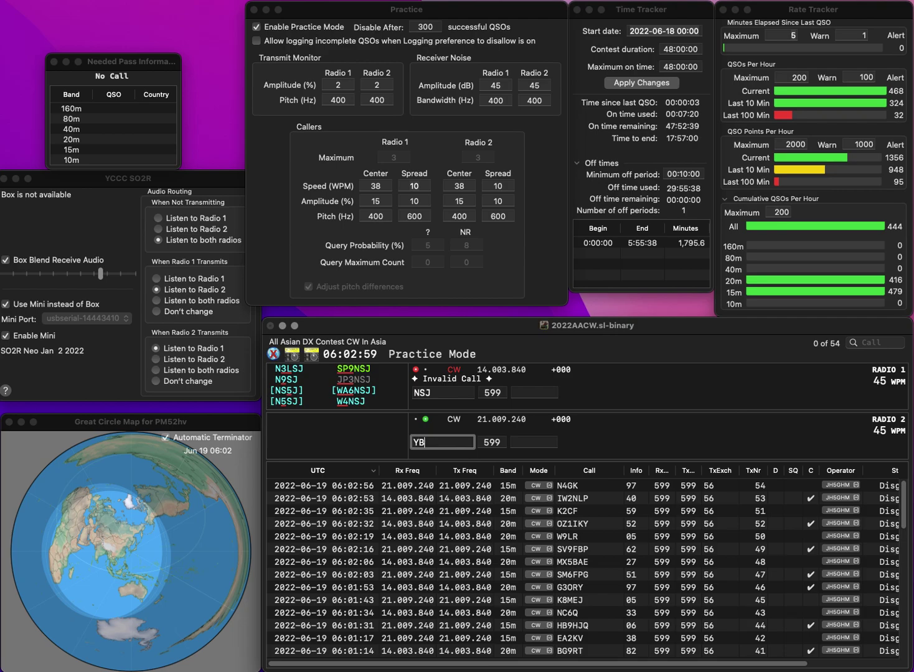
{"action": "type", "text": "2ABS"}
{"action": "key", "text": "Left"}
{"action": "key", "text": "Left"}
{"action": "key", "text": "Left"}
{"action": "key", "text": "Left"}
{"action": "key", "text": "BackSpace"}
{"action": "type", "text": "D"}
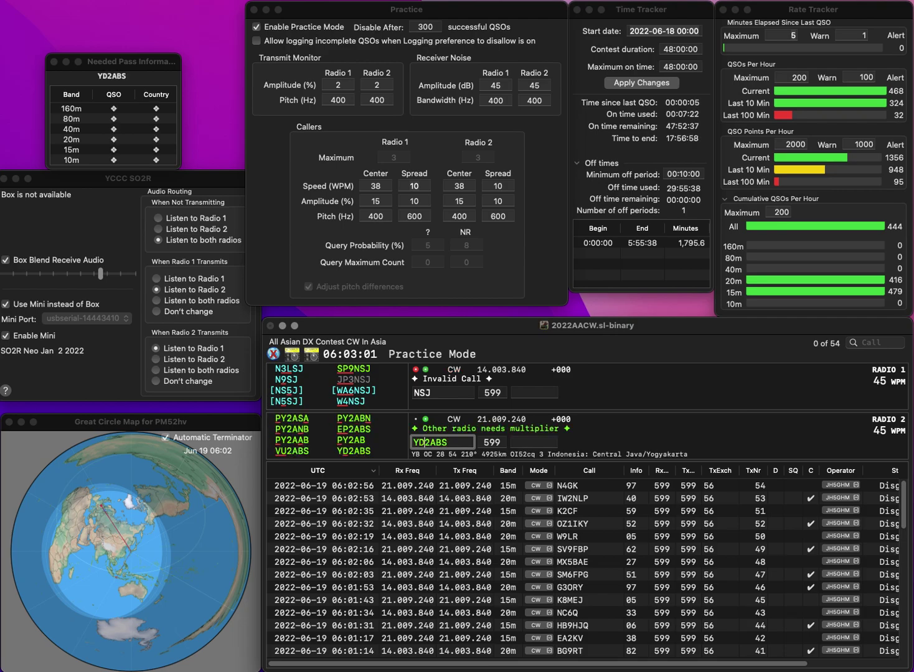
{"action": "key", "text": "Return"}
{"action": "type", "text": "N5TBJ"}
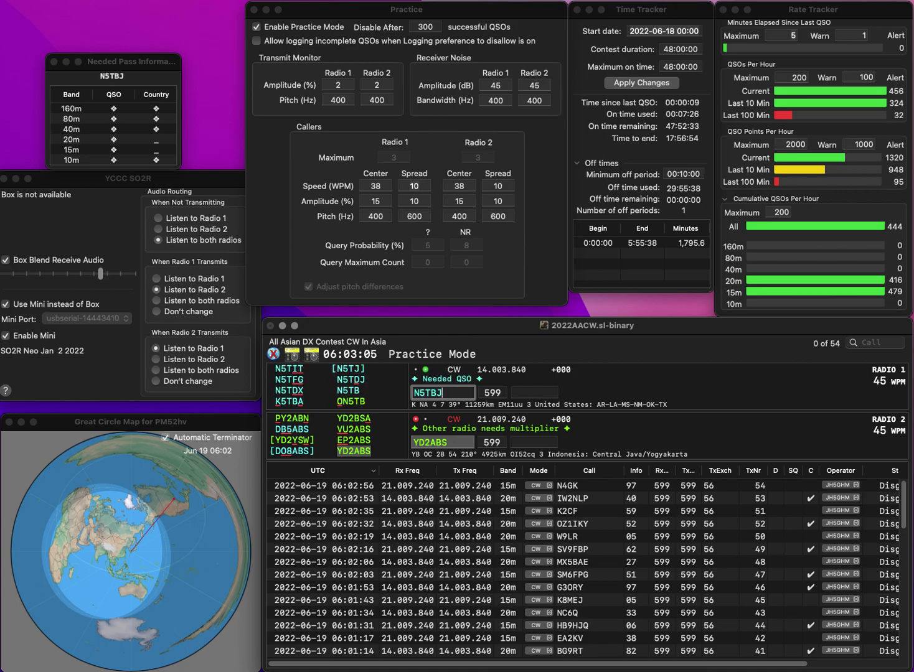
{"action": "key", "text": "BackSpace"}
{"action": "key", "text": "BackSpace"}
{"action": "type", "text": "DJ"}
{"action": "key", "text": "Return"}
{"action": "key", "text": "Tab"}
{"action": "key", "text": "Tab"}
{"action": "type", "text": "38"}
{"action": "key", "text": "Return"}
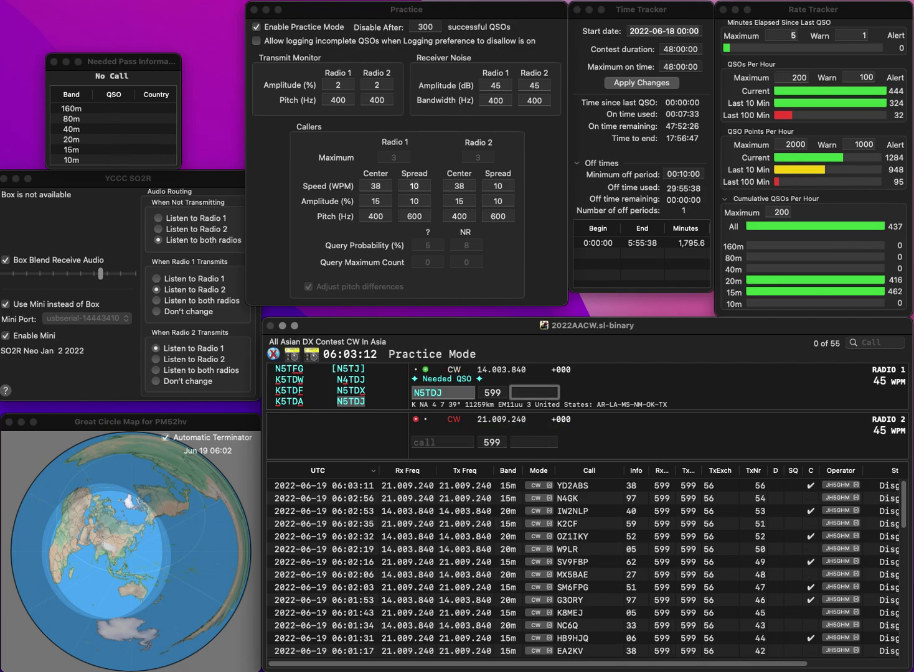
{"action": "type", "text": "03"}
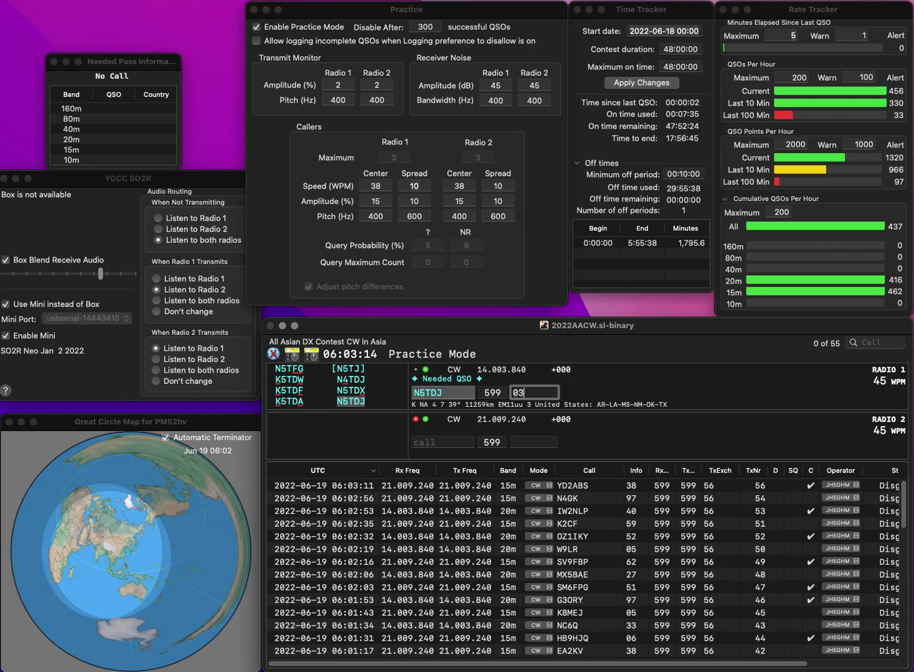
{"action": "key", "text": "Return"}
{"action": "type", "text": "HB9R"}
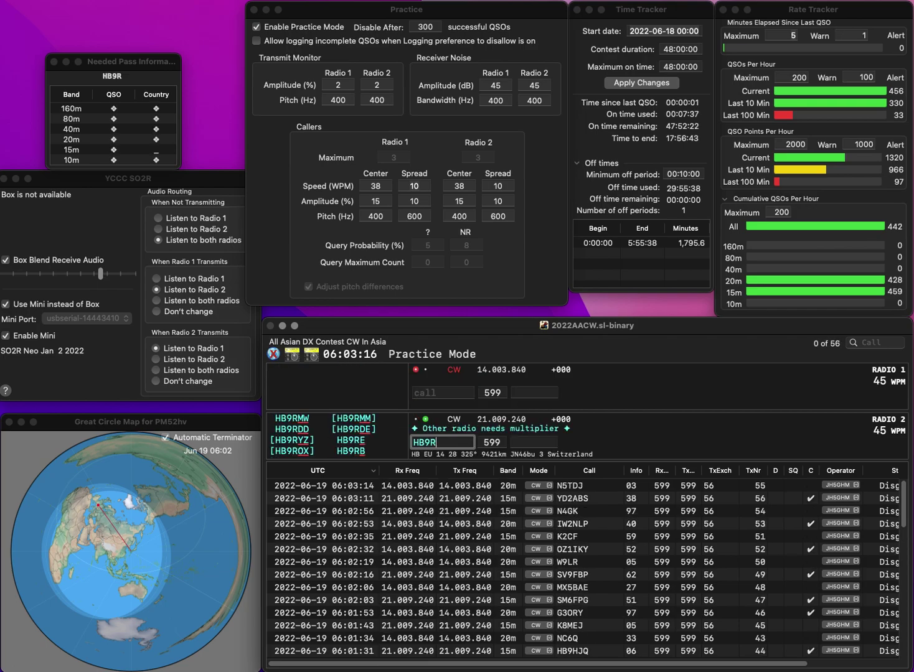
{"action": "type", "text": "D"}
{"action": "key", "text": "Return"}
{"action": "type", "text": "WA4"}
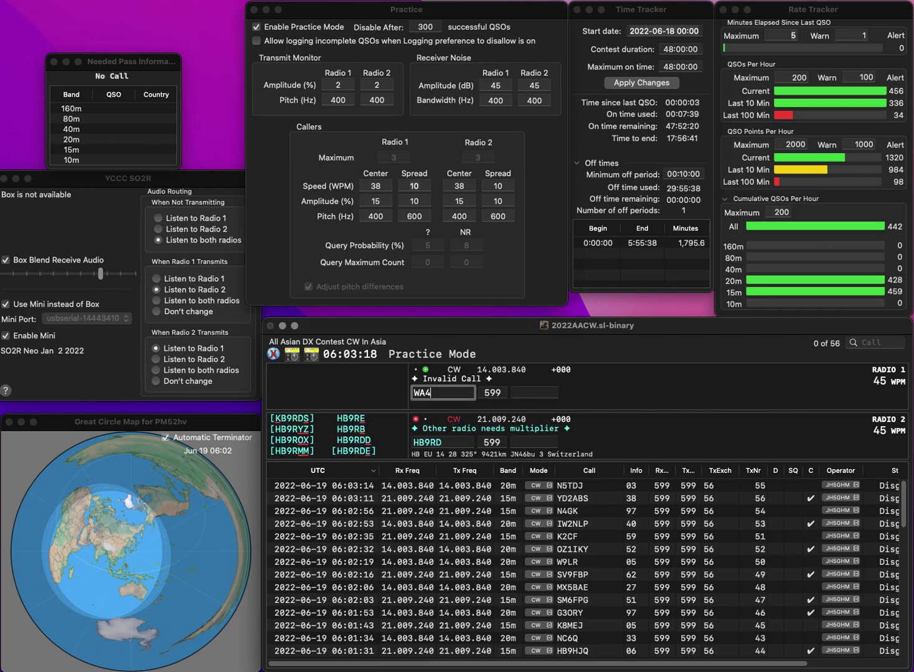
{"action": "type", "text": "IPU"}
{"action": "key", "text": "Return"}
{"action": "key", "text": "BackSpace"}
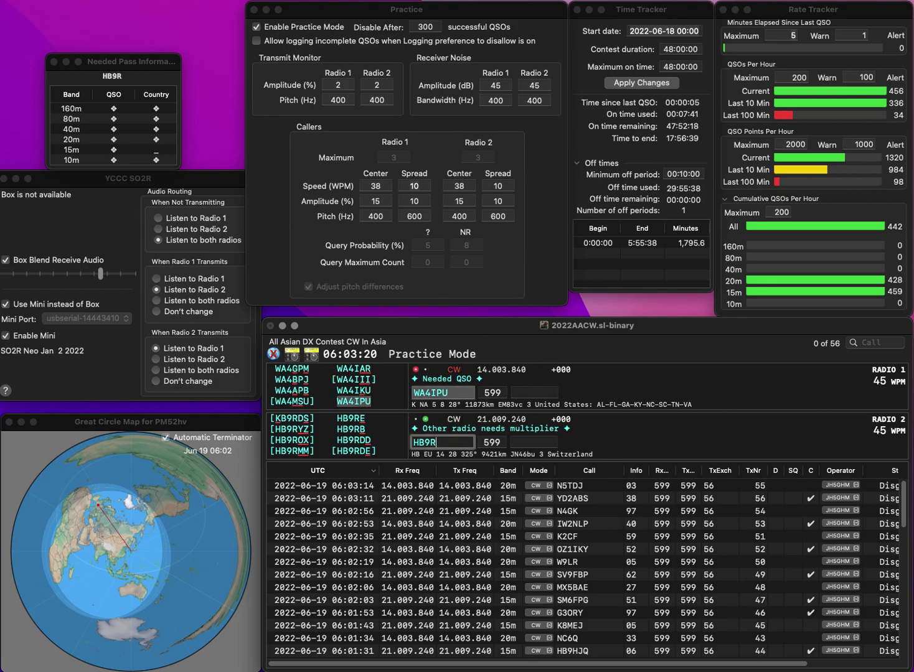
{"action": "type", "text": "B"}
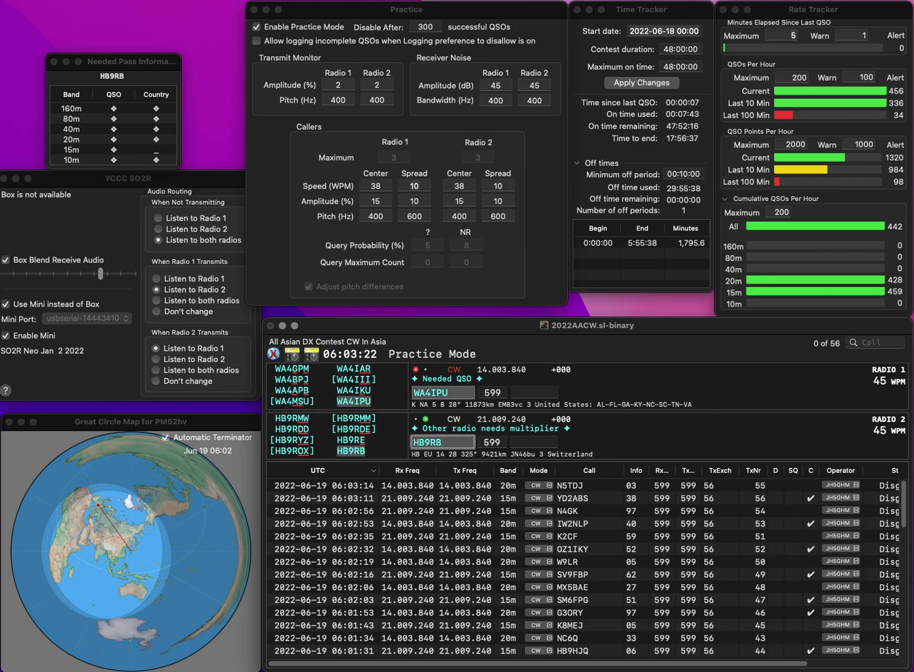
{"action": "key", "text": "Return"}
{"action": "key", "text": "space"}
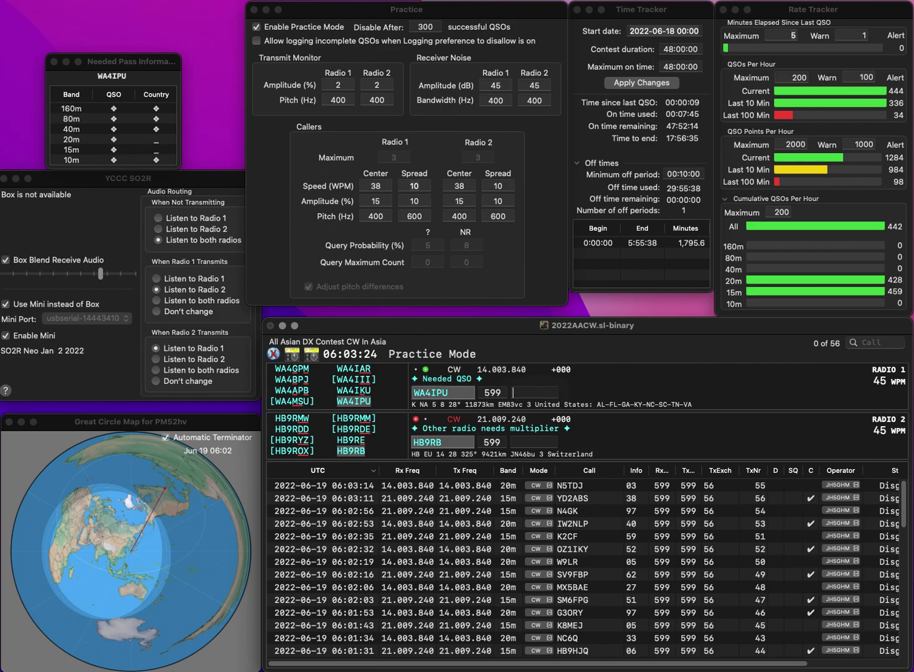
{"action": "type", "text": "76"}
{"action": "key", "text": "Return"}
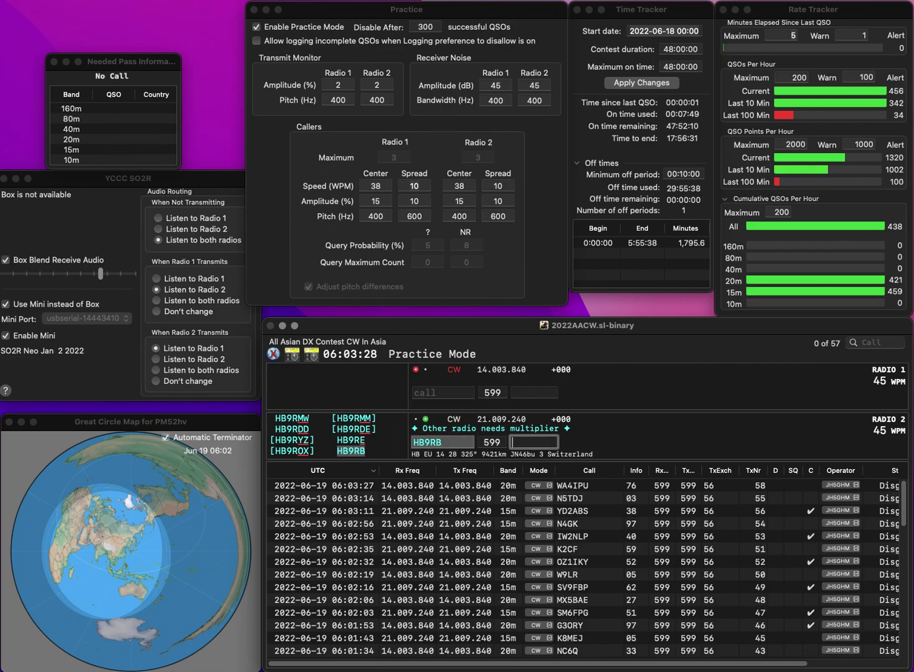
{"action": "type", "text": "31"}
{"action": "key", "text": "Return"}
Send the partial call N7 on Radio 1, and answer N5BM on Radio 2
{"action": "type", "text": "N"}
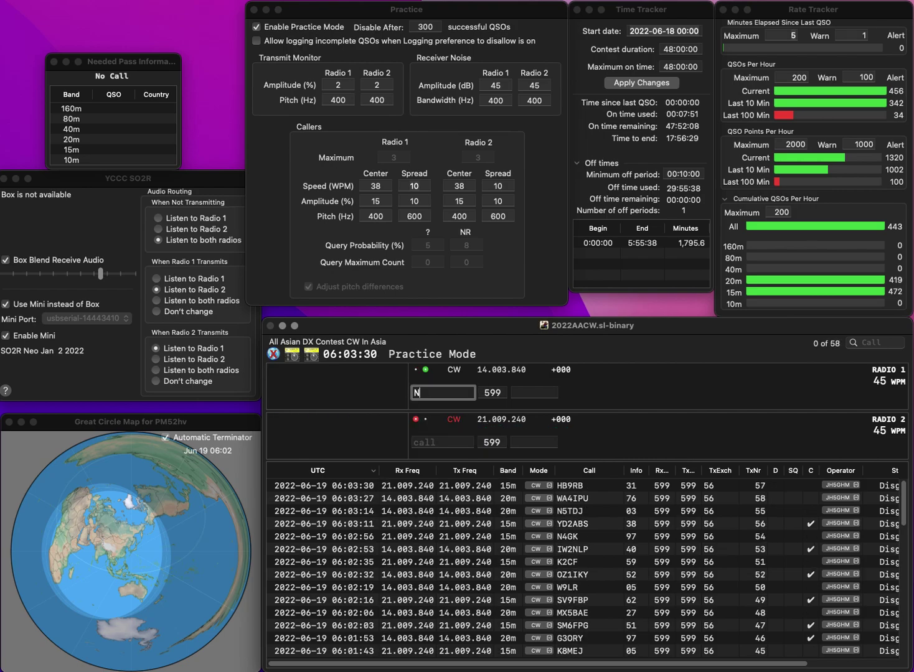
{"action": "type", "text": "7"}
{"action": "key", "text": "Return"}
{"action": "type", "text": "N5BM"}
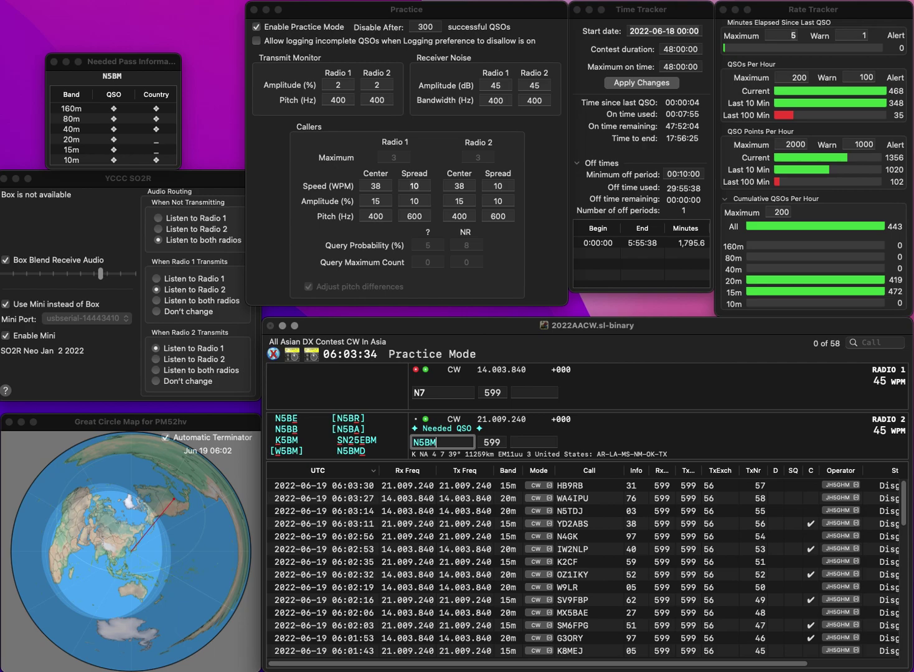
{"action": "key", "text": "Return"}
{"action": "type", "text": "RCH"}
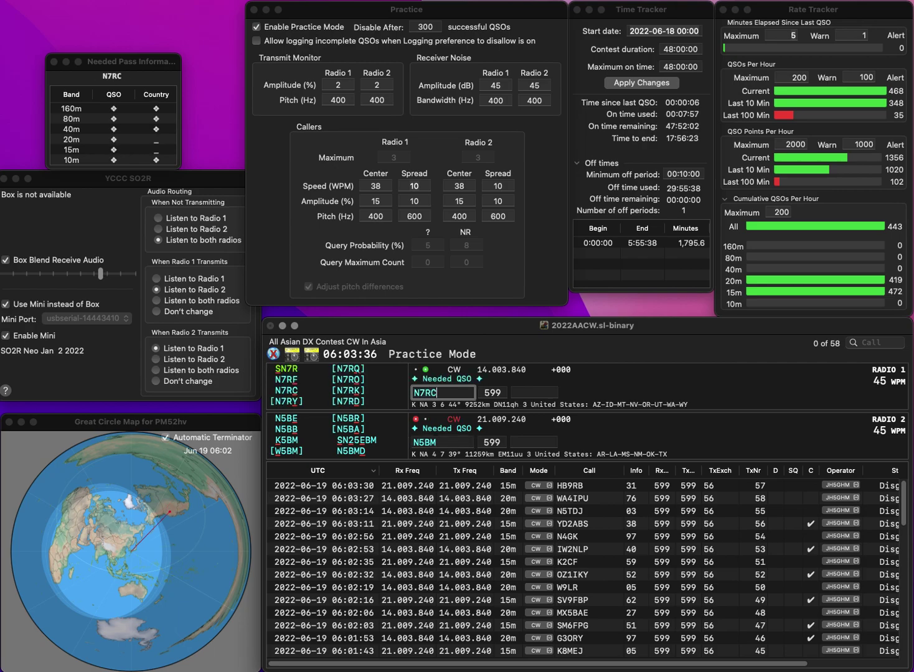
{"action": "key", "text": "Return"}
{"action": "key", "text": "Up"}
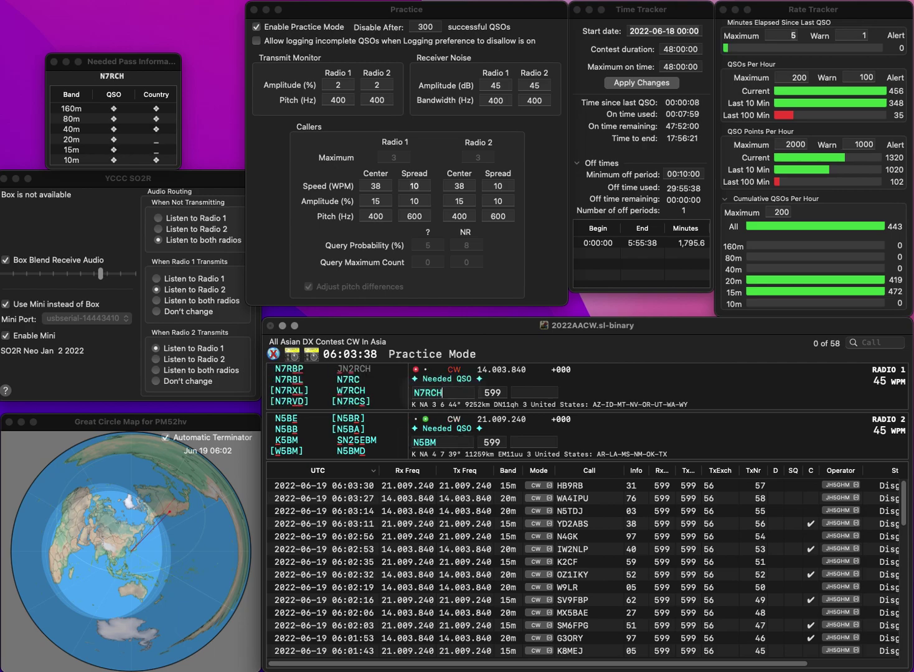
{"action": "key", "text": "BackSpace"}
{"action": "type", "text": "S"}
Correct the Radio 2 call to N5DM and answer the station
{"action": "key", "text": "Down"}
{"action": "key", "text": "BackSpace"}
{"action": "key", "text": "BackSpace"}
{"action": "type", "text": "DM"}
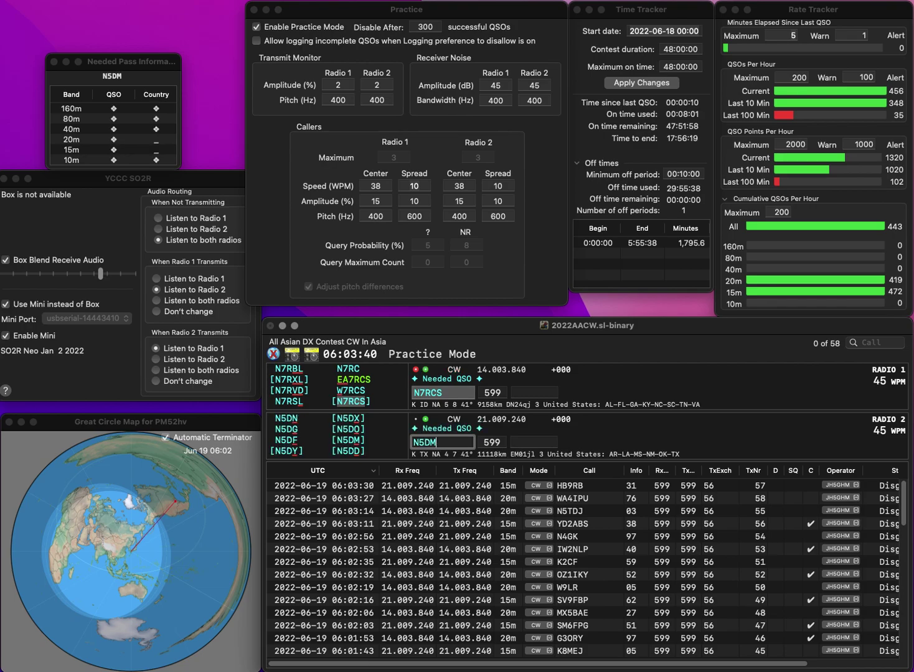
{"action": "key", "text": "Return"}
{"action": "key", "text": "Return"}
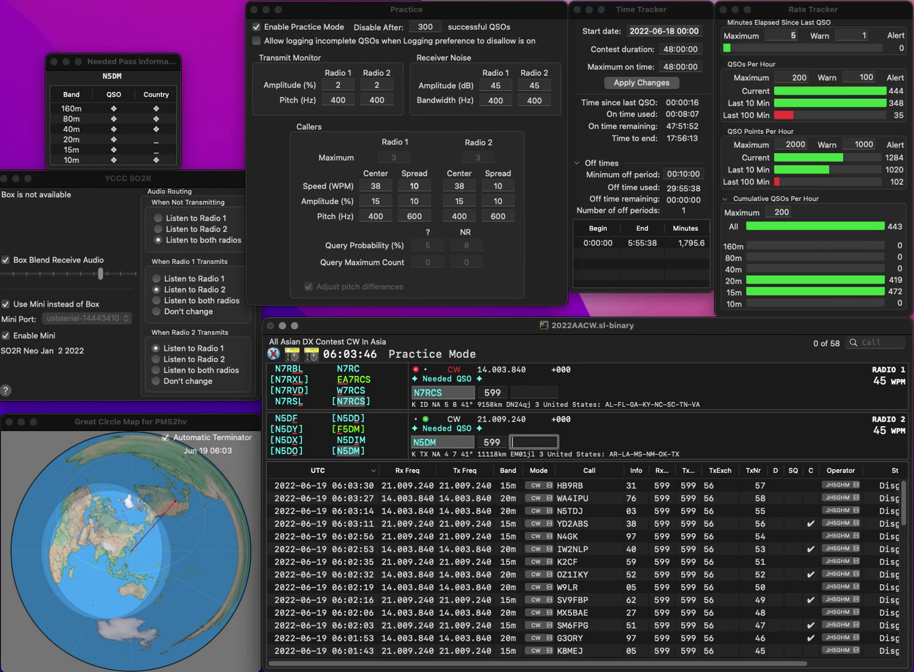
{"action": "type", "text": "75"}
{"action": "key", "text": "Return"}
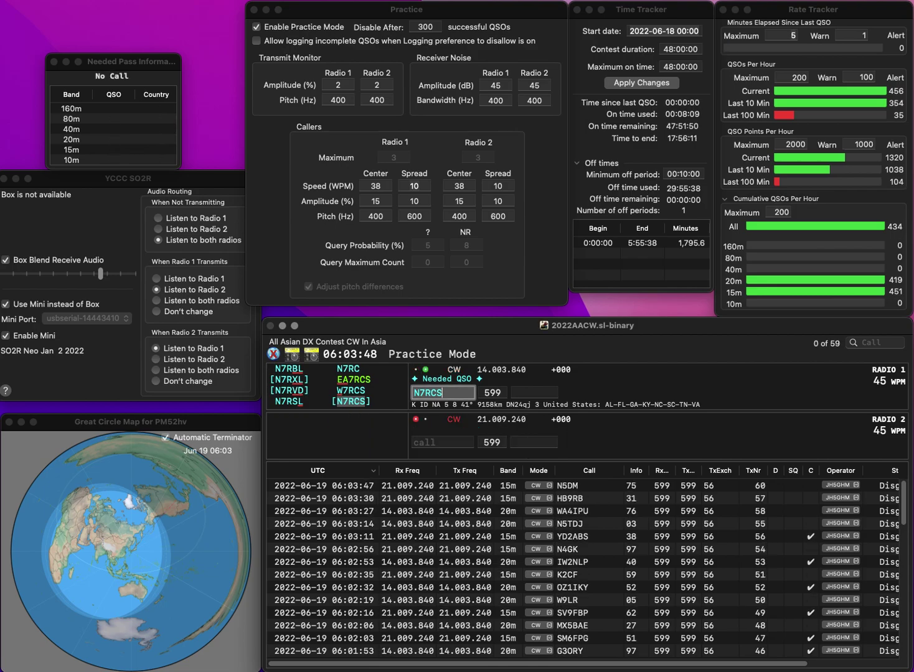
{"action": "type", "text": "29"}
{"action": "key", "text": "Return"}
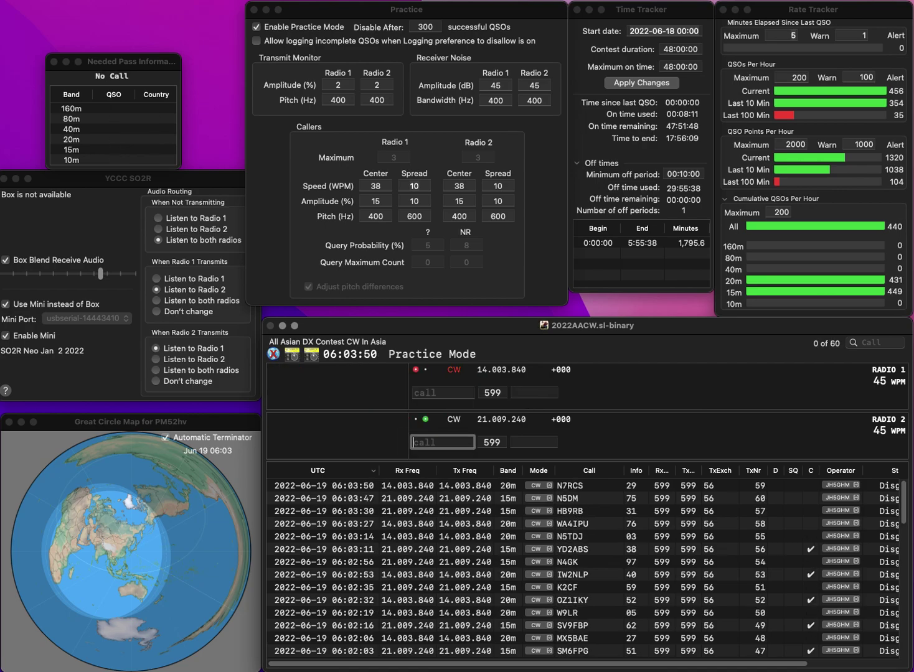
{"action": "type", "text": "HB9FR"}
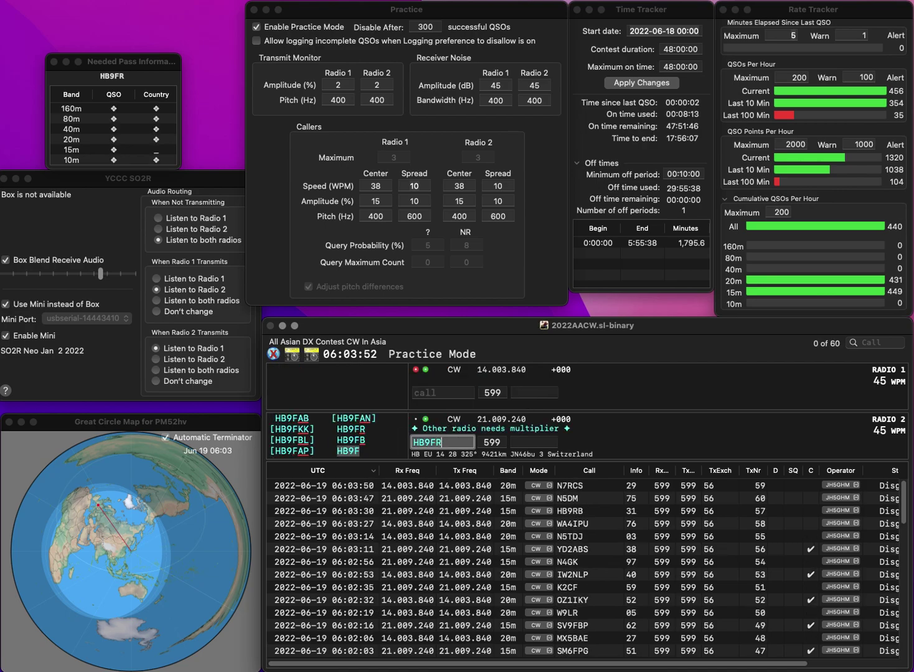
{"action": "key", "text": "Return"}
{"action": "type", "text": "Z7"}
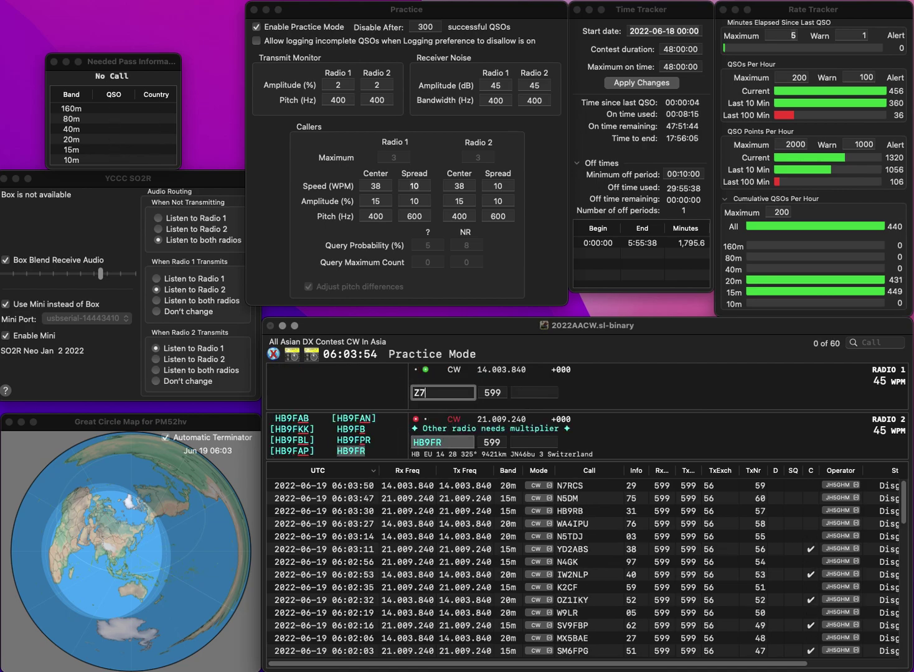
{"action": "type", "text": "DJR"}
{"action": "key", "text": "ctrl+a"}
{"action": "type", "text": "I"}
{"action": "key", "text": "Return"}
{"action": "key", "text": "Return"}
{"action": "type", "text": "798"}
{"action": "key", "text": "Return"}
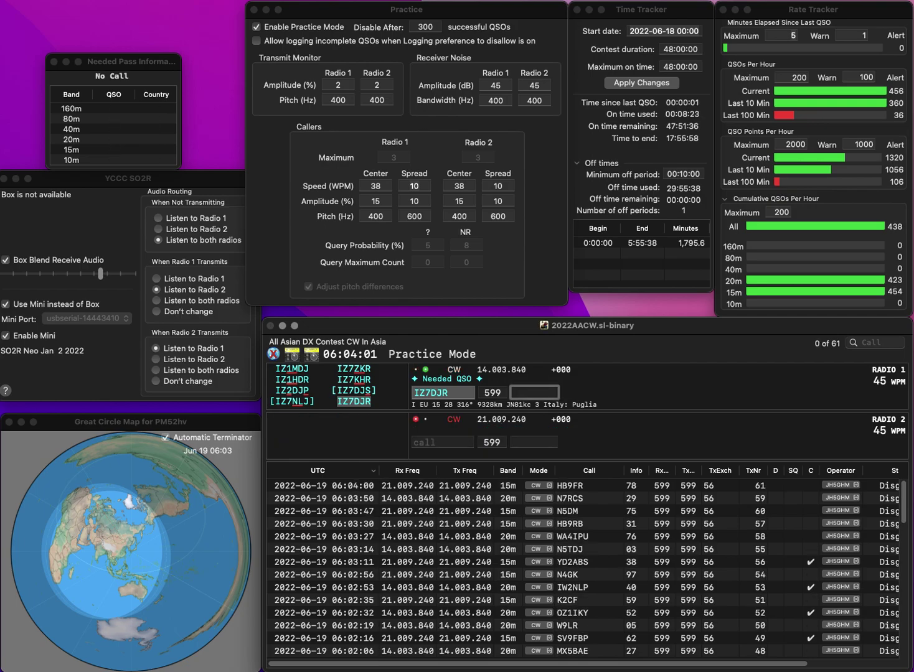
{"action": "type", "text": "82"}
{"action": "key", "text": "Return"}
{"action": "type", "text": "K"}
{"action": "key", "text": "BackSpace"}
{"action": "type", "text": "YY"}
{"action": "key", "text": "Return"}
{"action": "type", "text": "WB"}
{"action": "key", "text": "BackSpace"}
{"action": "type", "text": "6LP"}
{"action": "key", "text": "Return"}
{"action": "key", "text": "BackSpace"}
{"action": "type", "text": "O"}
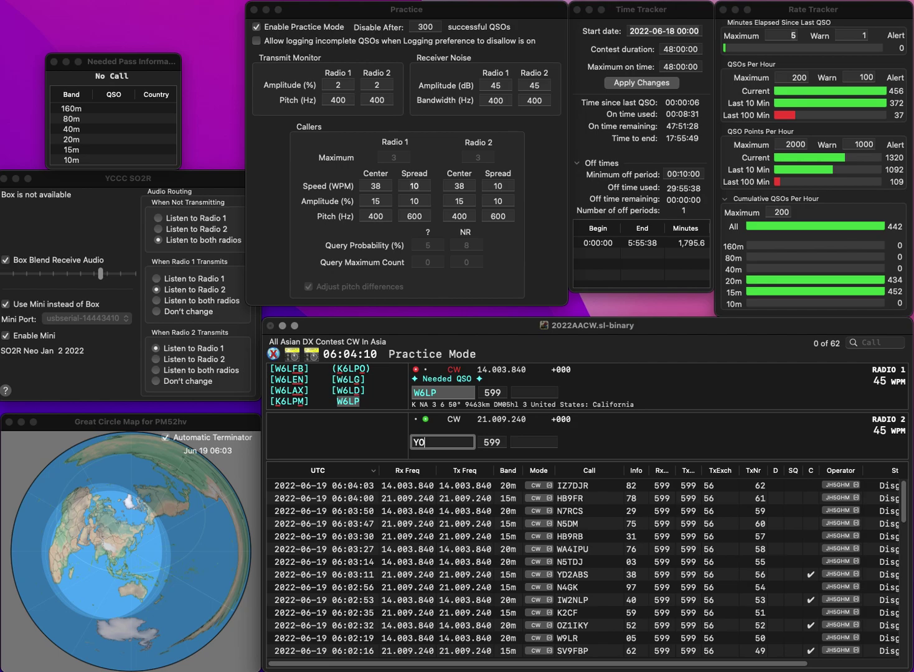
{"action": "type", "text": "5OAC"}
{"action": "key", "text": "space"}
{"action": "key", "text": "Return"}
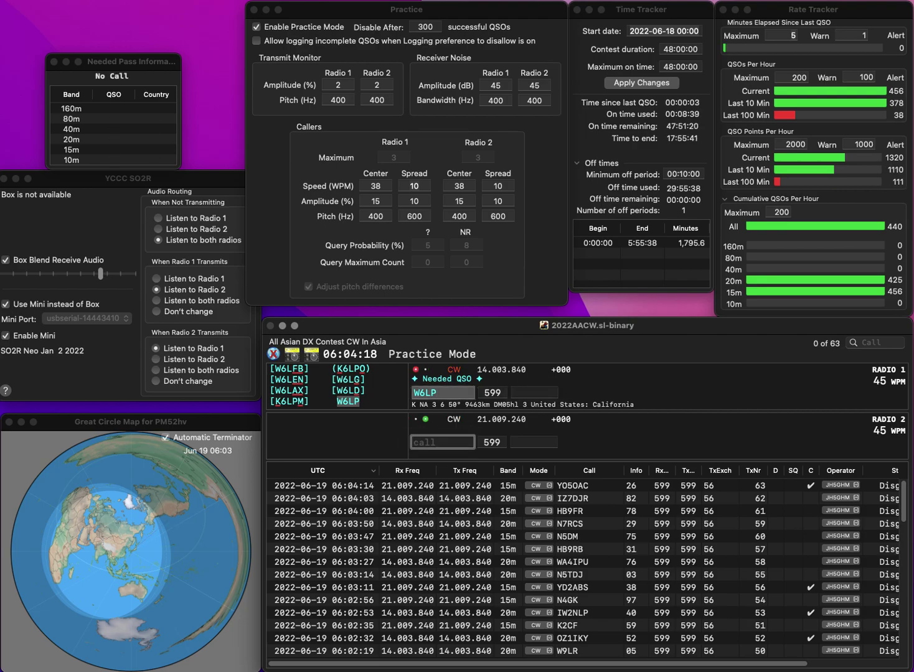
Answer KB3VQC on Radio 2, and log W6LP with received exchange 04 and KB3VQC with received exchange 12
{"action": "type", "text": "KB"}
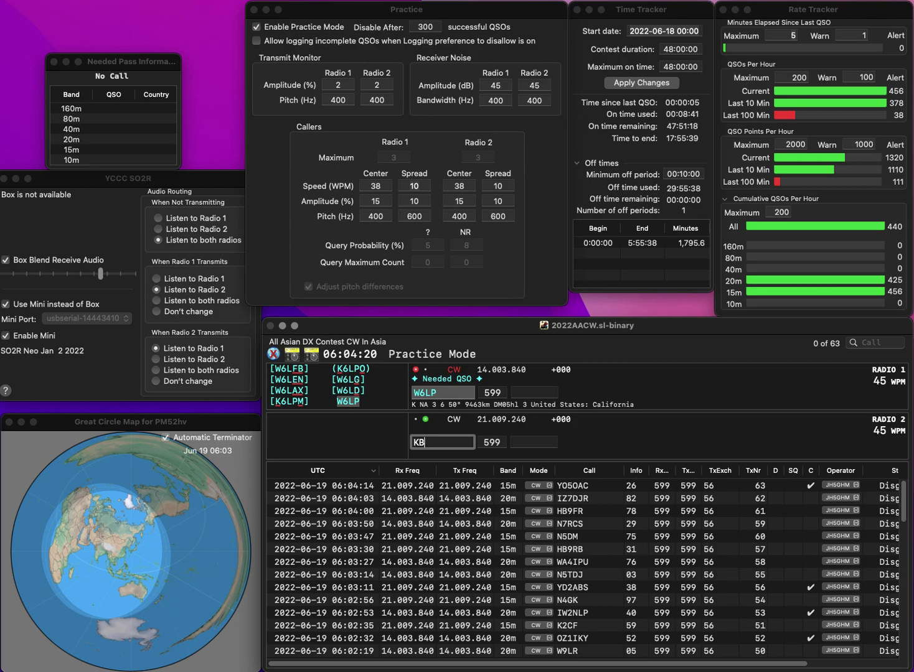
{"action": "type", "text": "3VQC"}
{"action": "key", "text": "Return"}
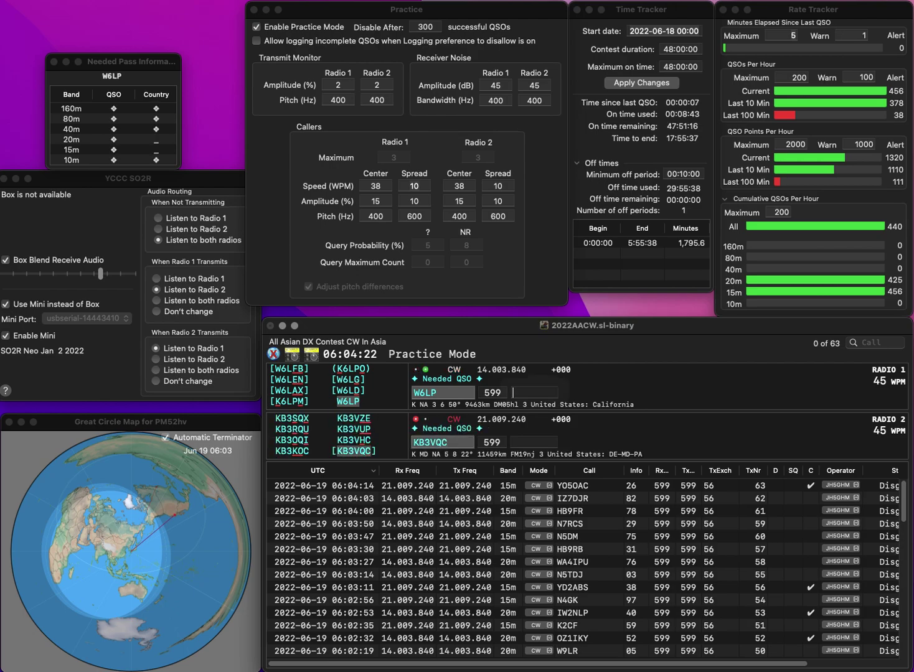
{"action": "key", "text": "Return"}
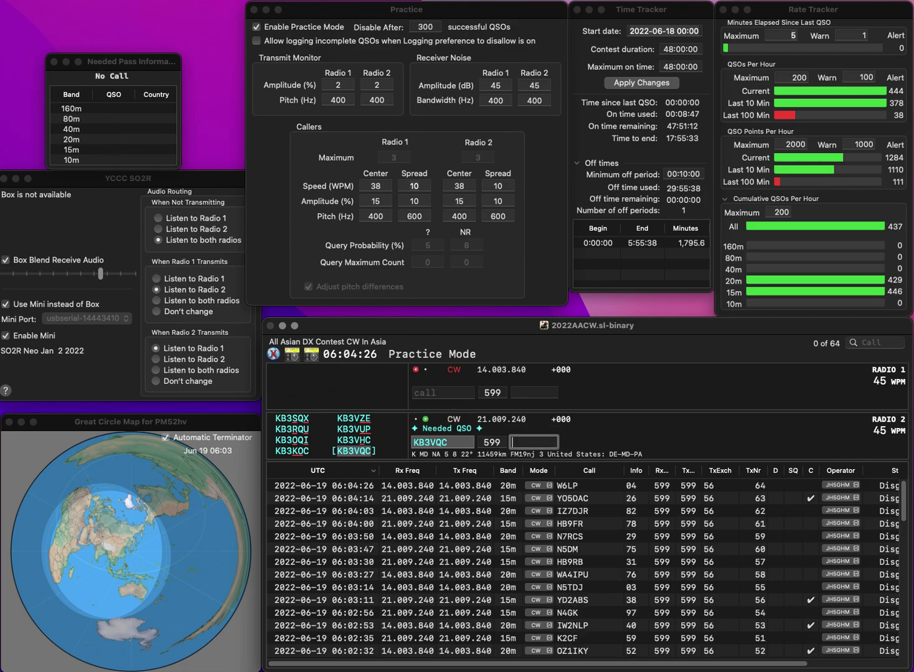
{"action": "type", "text": "12"}
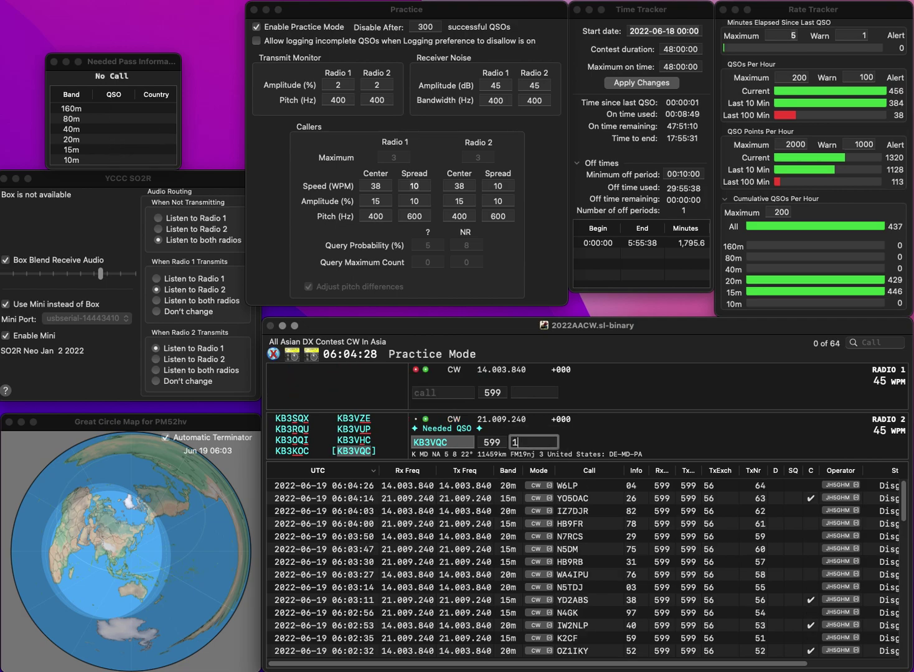
{"action": "key", "text": "Return"}
{"action": "type", "text": "0"}
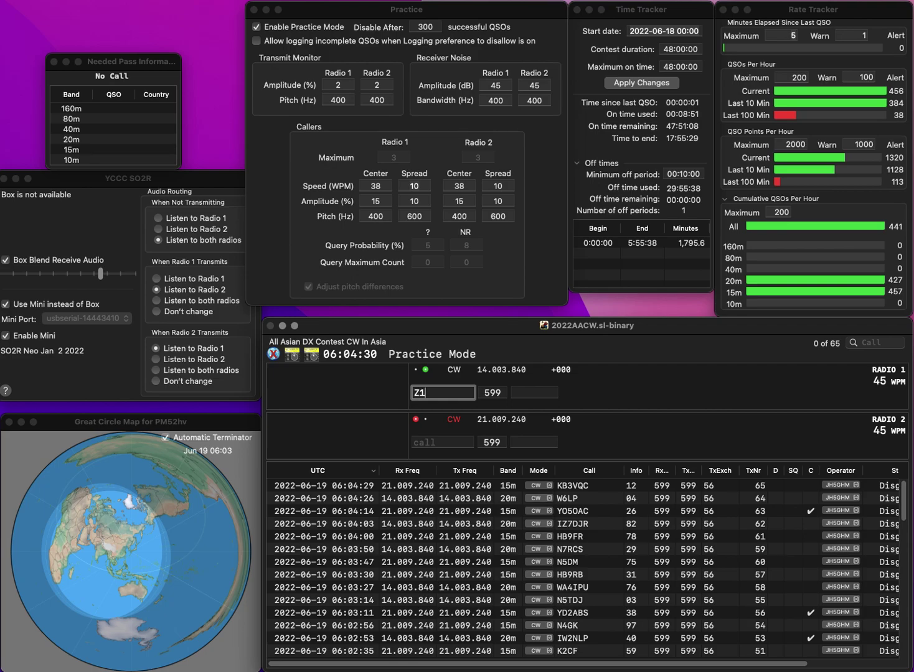
{"action": "type", "text": "Z1AA"}
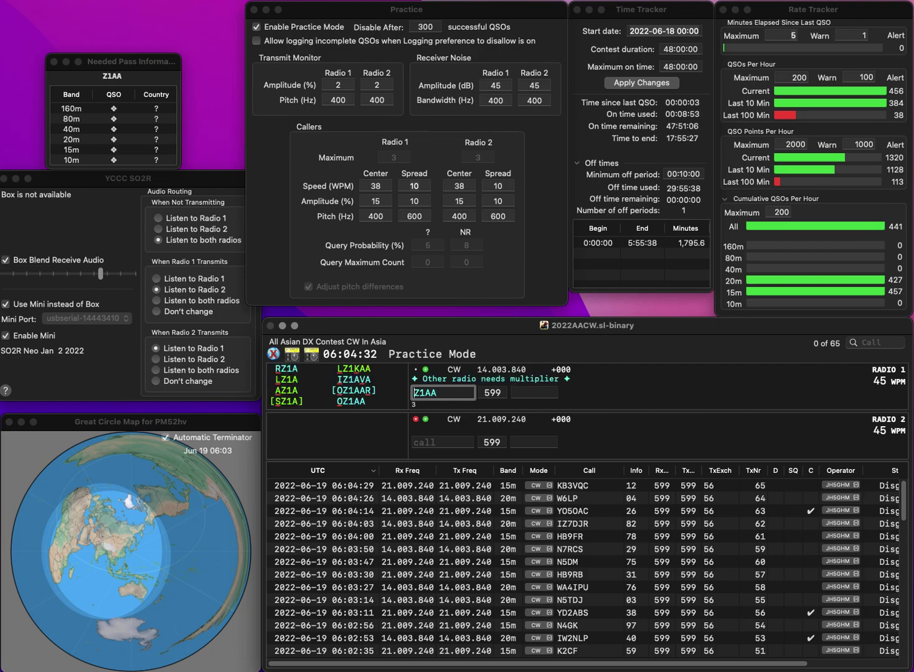
{"action": "type", "text": "O"}
{"action": "key", "text": "Return"}
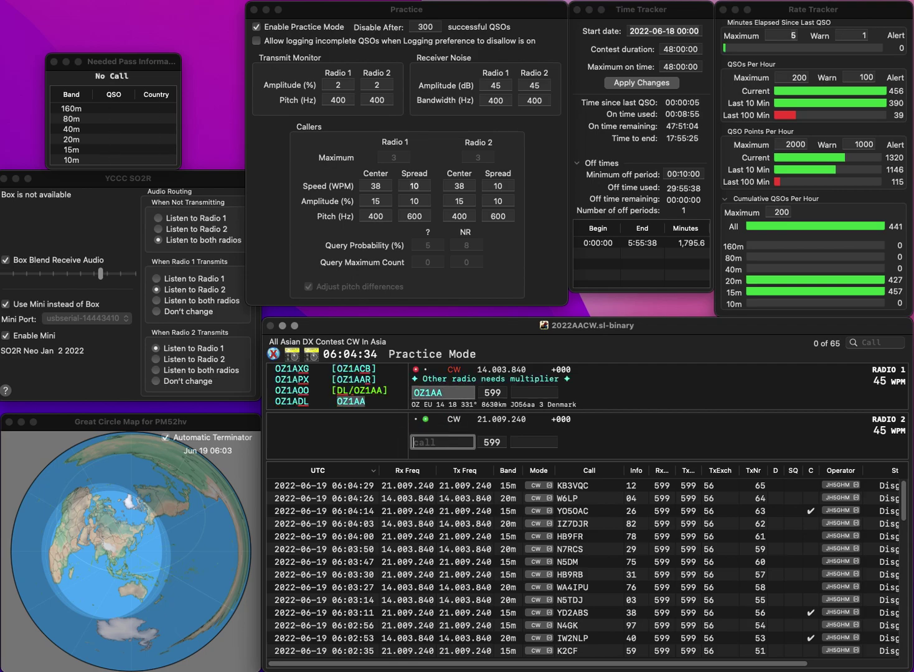
{"action": "type", "text": "K9BY"}
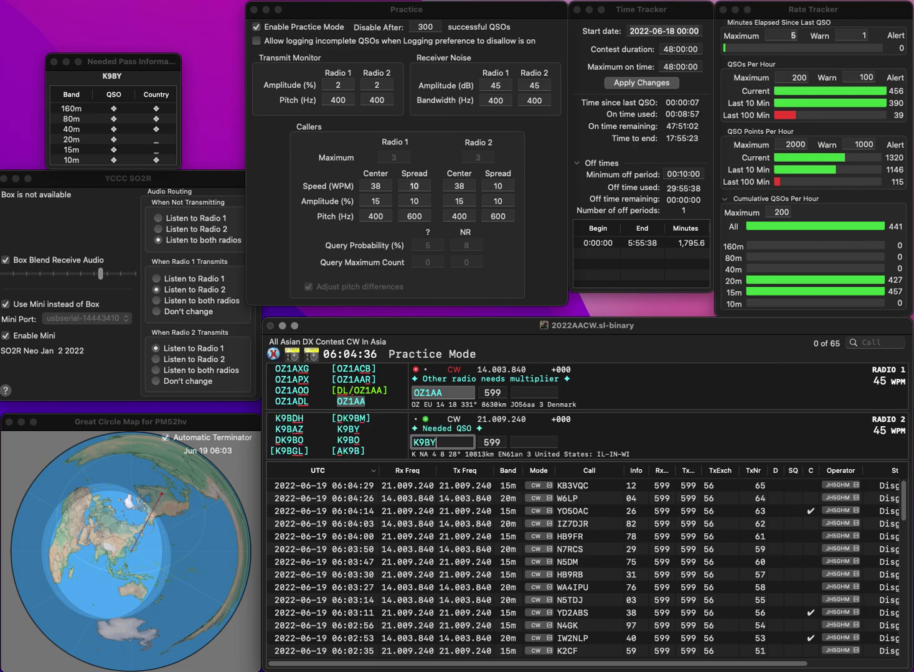
{"action": "key", "text": "Return"}
{"action": "key", "text": "space"}
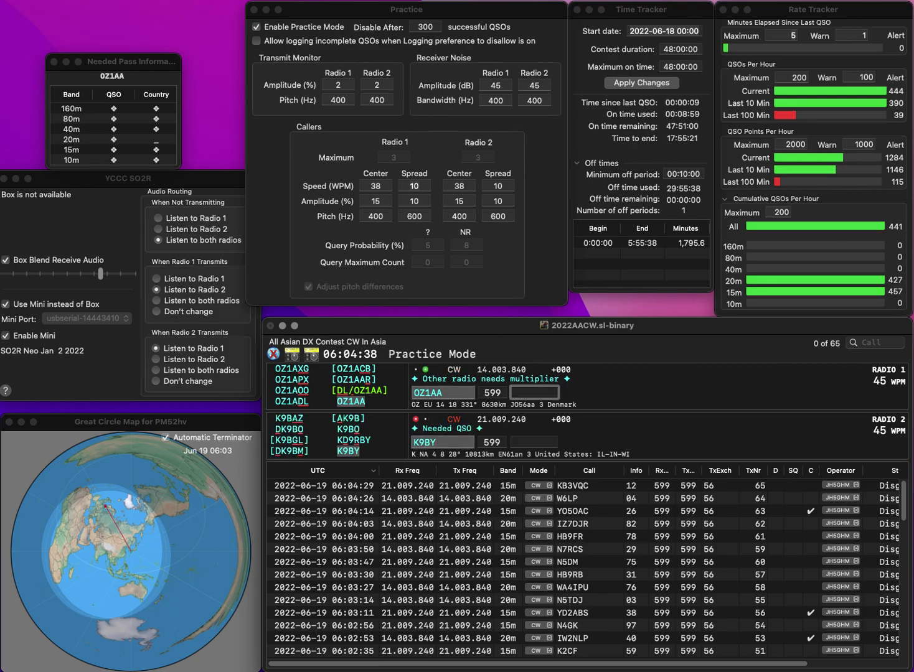
Log OZ1AA on Radio 1 with received exchange 08 and K9BY on Radio 2 with received exchange 78
{"action": "type", "text": "08"}
{"action": "key", "text": "Return"}
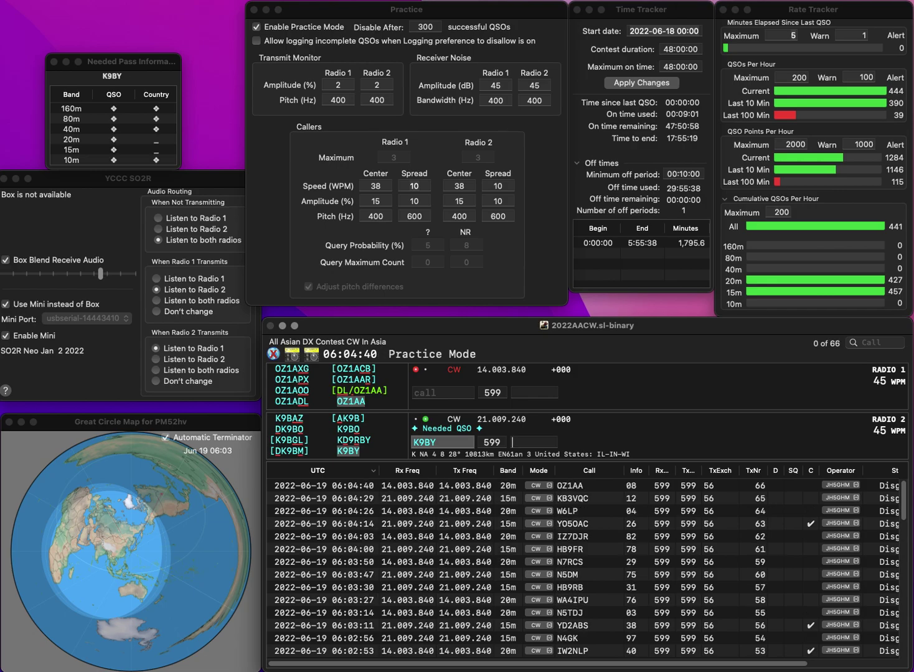
{"action": "type", "text": "78"}
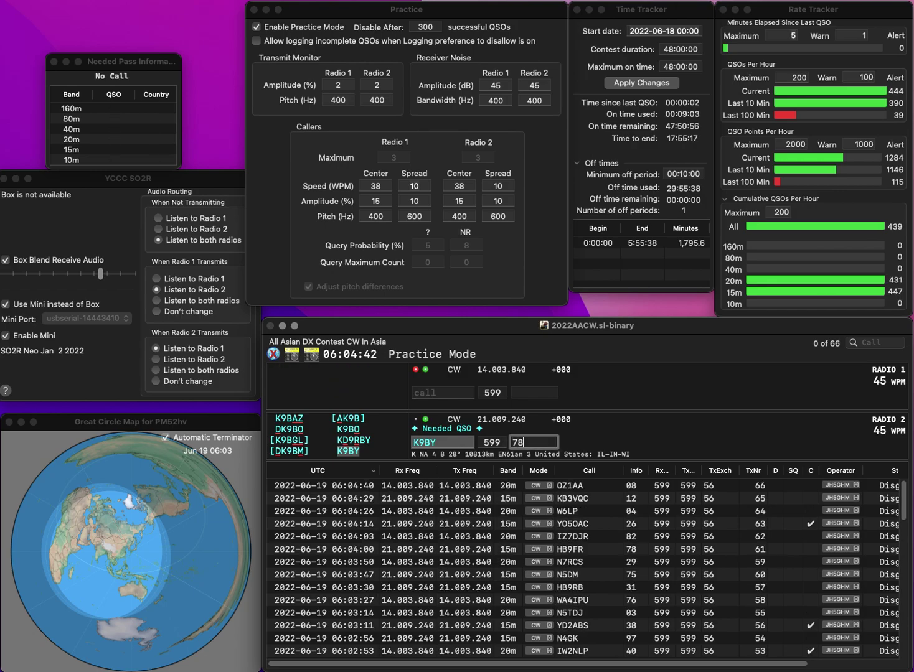
{"action": "key", "text": "Return"}
Answer VL6M on Radio 1 and ER7HQ on Radio 2
{"action": "type", "text": "VL6M"}
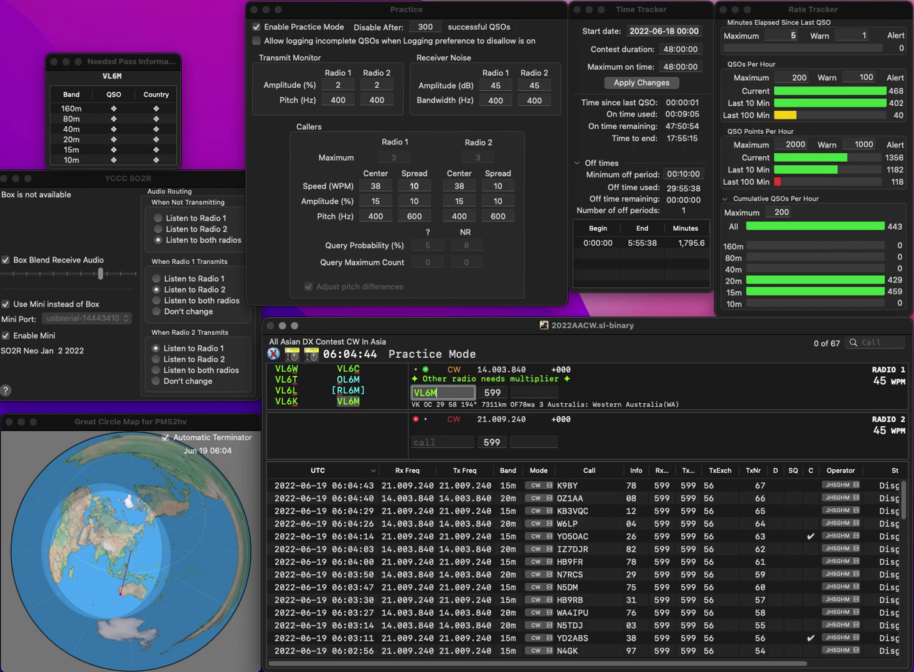
{"action": "key", "text": "Return"}
{"action": "type", "text": "ERHQ"}
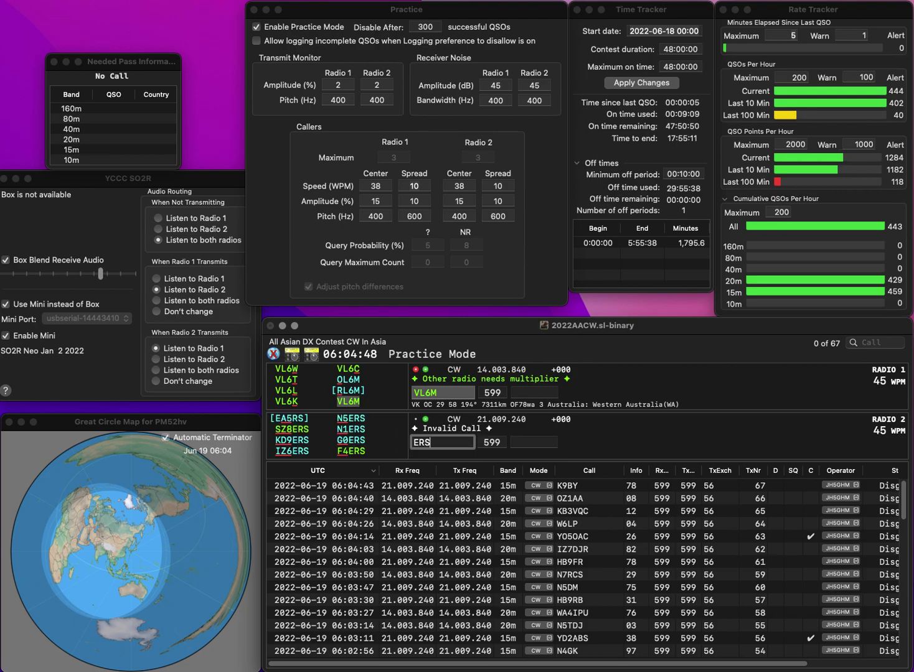
{"action": "key", "text": "Left"}
{"action": "key", "text": "Left"}
{"action": "type", "text": "7"}
{"action": "key", "text": "Return"}
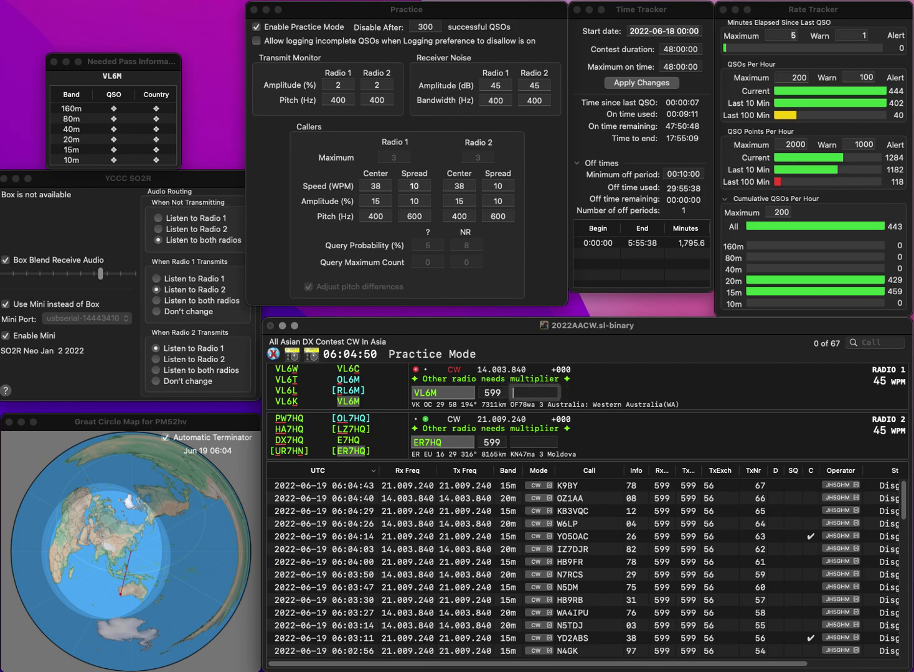
{"action": "type", "text": "67"}
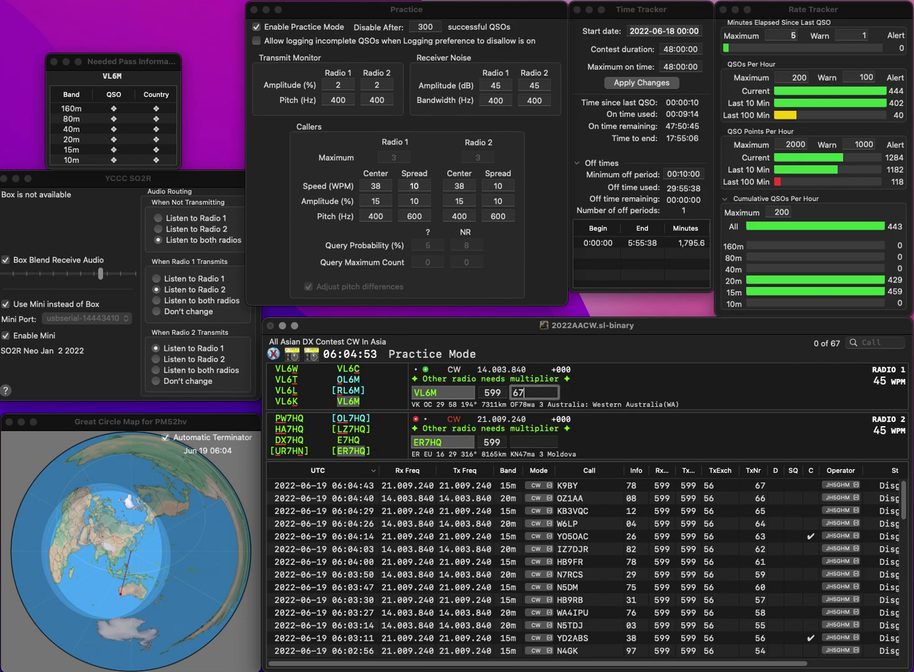
{"action": "key", "text": "Return"}
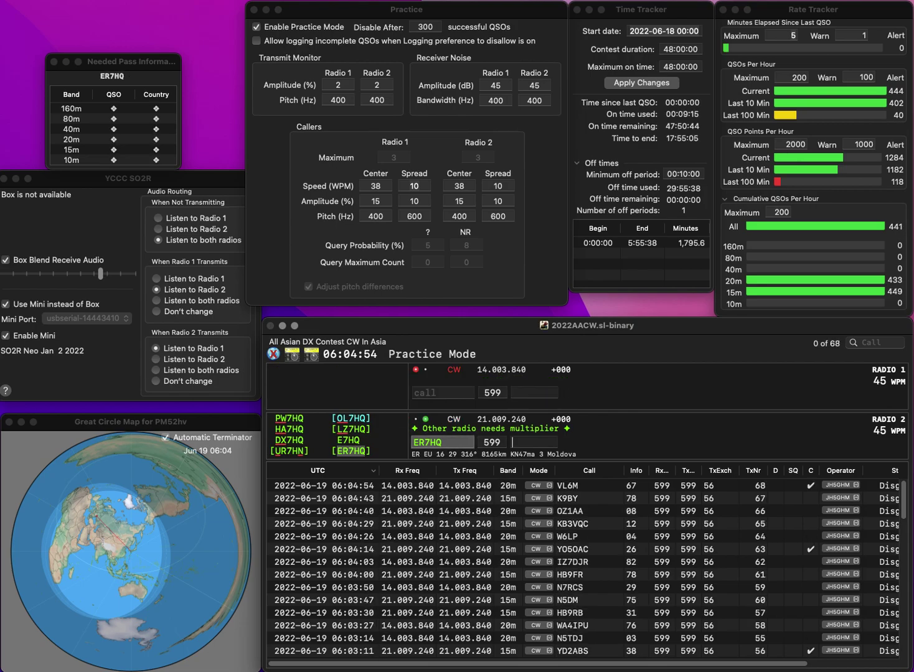
{"action": "type", "text": "4"}
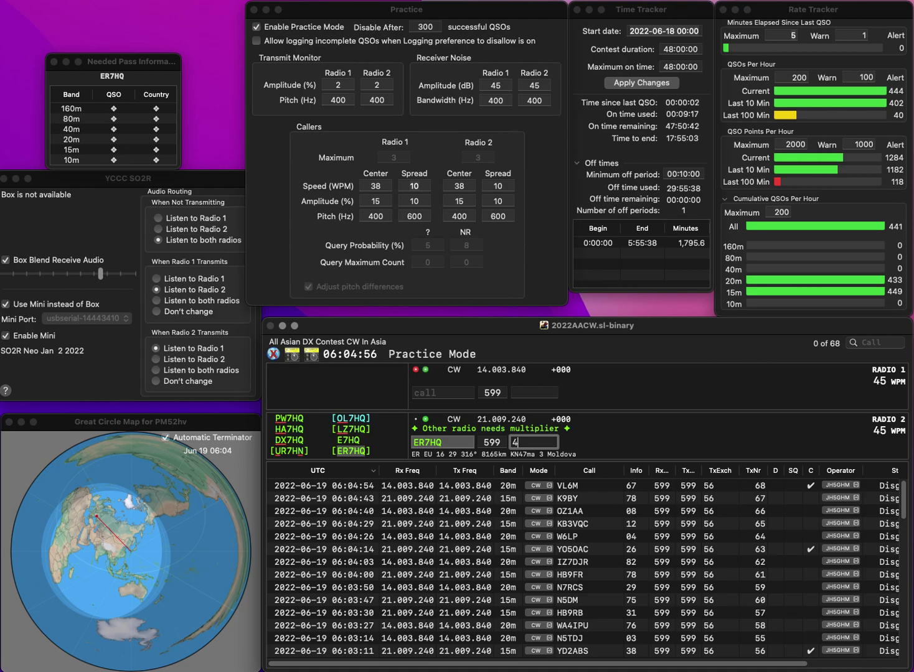
{"action": "key", "text": "Return"}
{"action": "type", "text": "RU3A"}
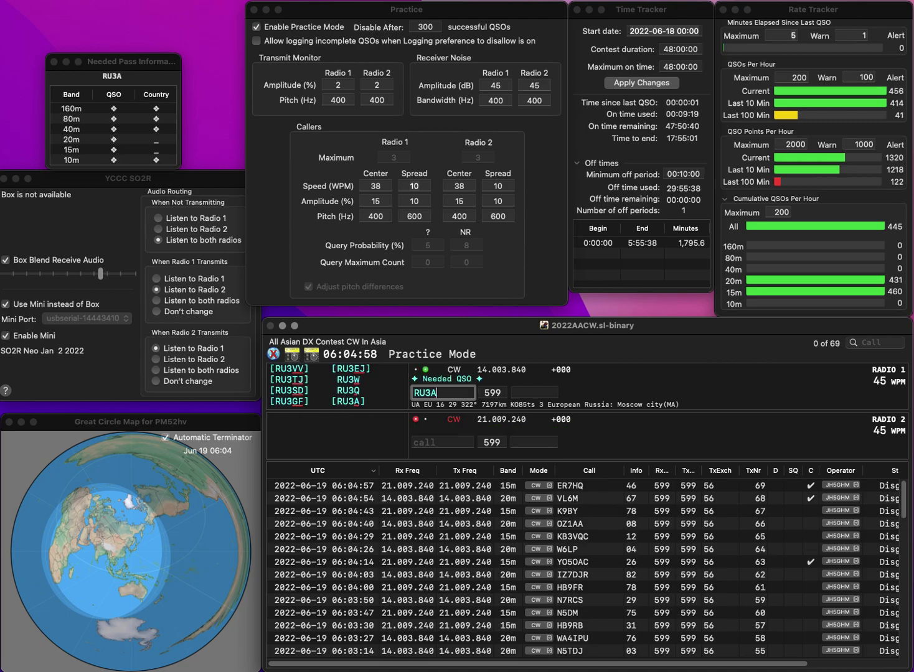
{"action": "key", "text": "Return"}
{"action": "type", "text": "KM6RRS"}
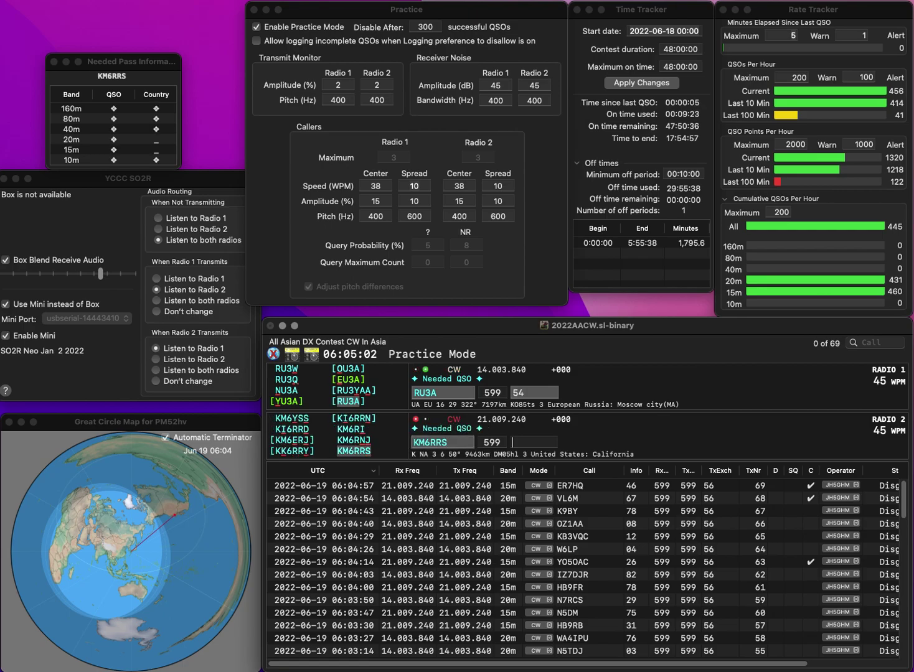
{"action": "type", "text": "37"}
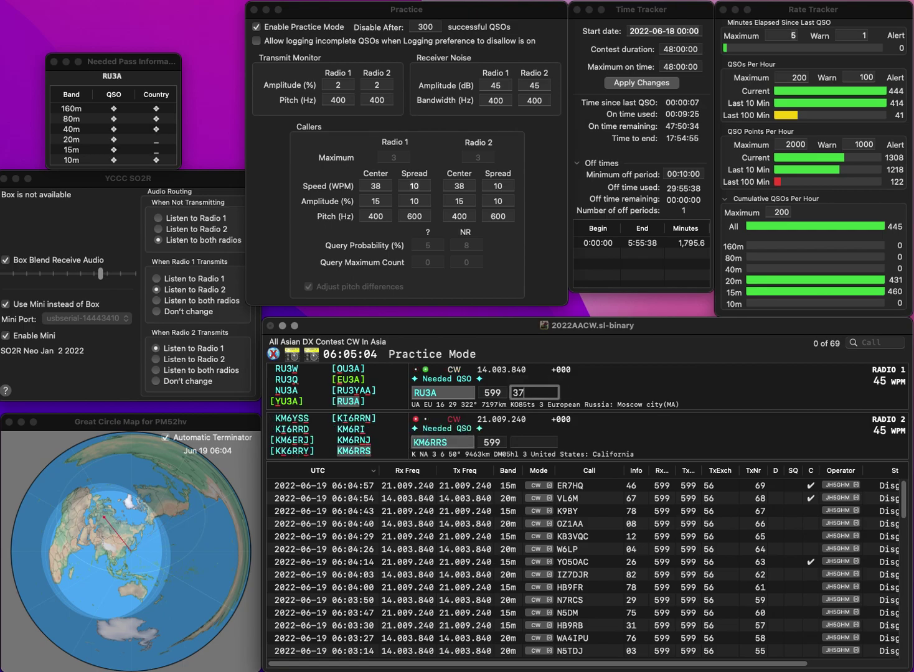
{"action": "key", "text": "Return"}
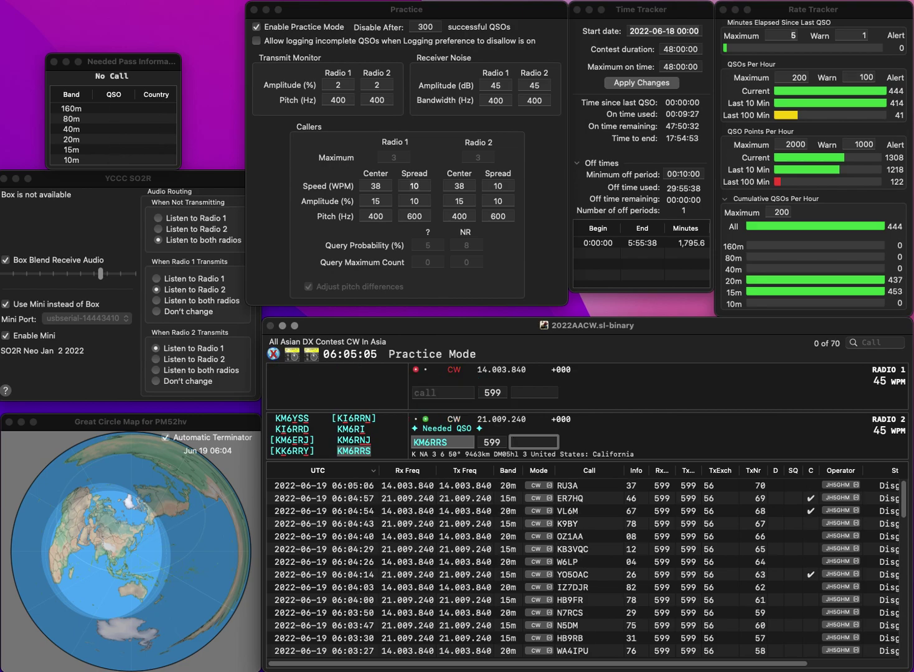
{"action": "type", "text": "93"}
{"action": "key", "text": "Return"}
{"action": "type", "text": "N8ME"}
{"action": "key", "text": "Return"}
{"action": "type", "text": "JJ1RX"}
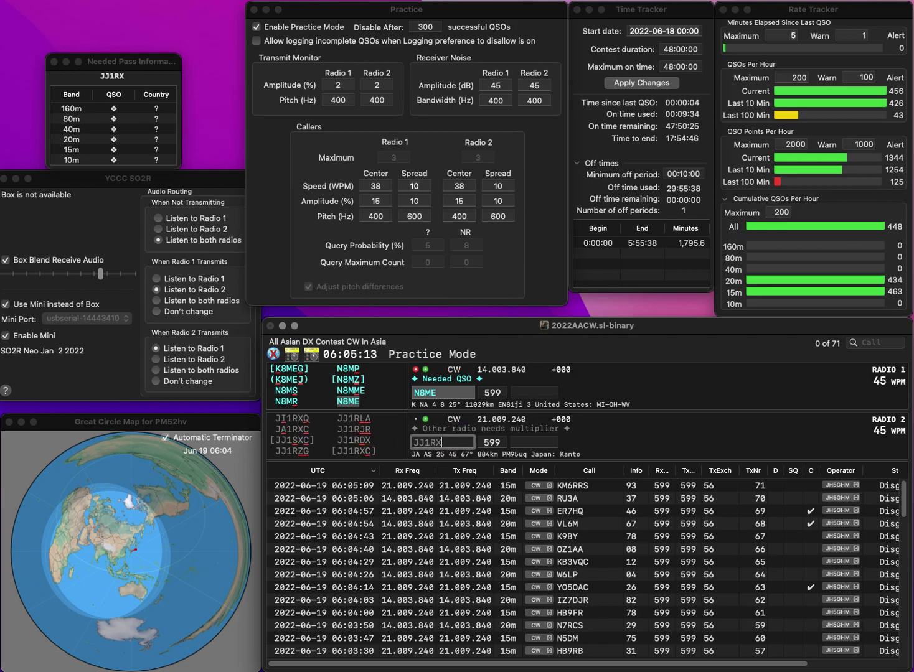
{"action": "type", "text": "C"}
{"action": "key", "text": "Return"}
Log N8ME on Radio 1 with received exchange 33 and JJ1RXC on Radio 2 with received exchange 84
{"action": "type", "text": "33"}
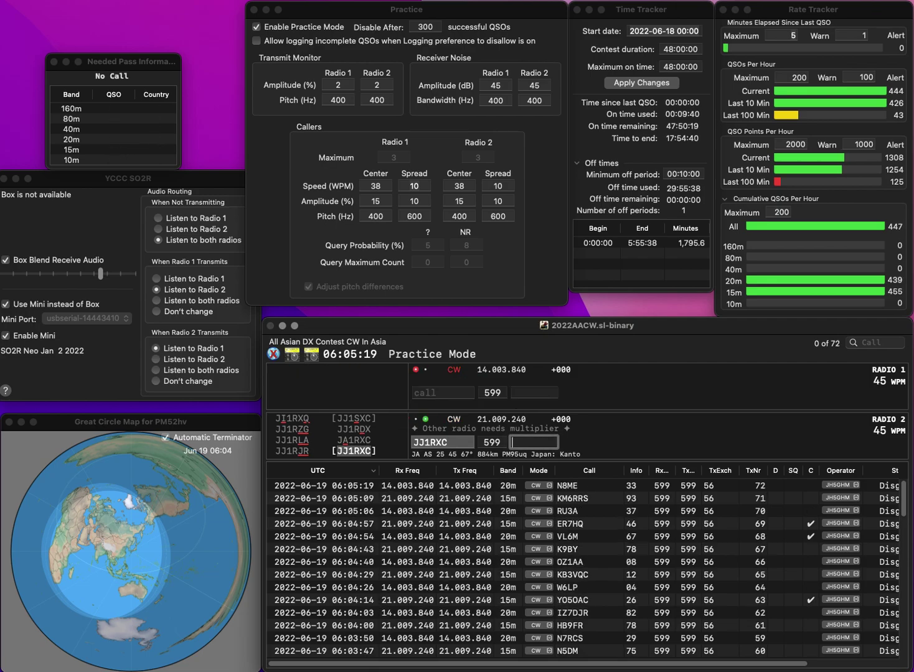
{"action": "type", "text": "4"}
{"action": "key", "text": "Return"}
{"action": "type", "text": "R"}
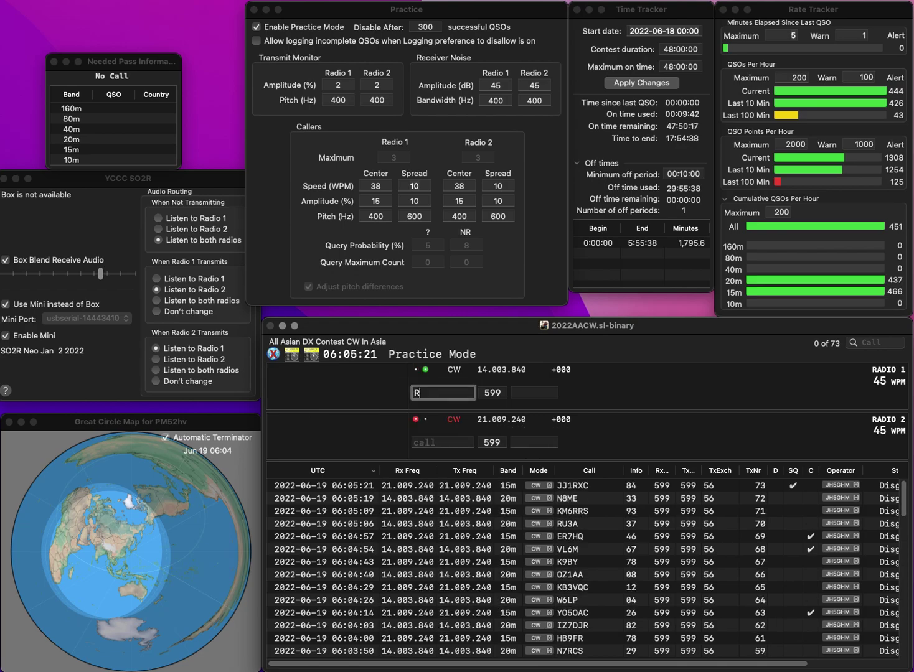
{"action": "type", "text": "1Q"}
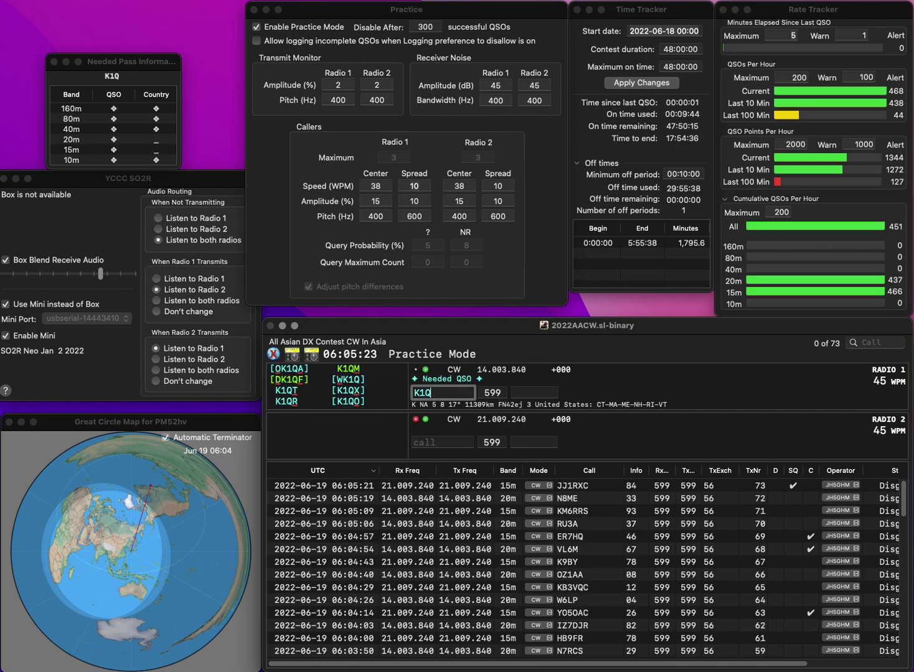
{"action": "type", "text": "KZ"}
{"action": "key", "text": "Return"}
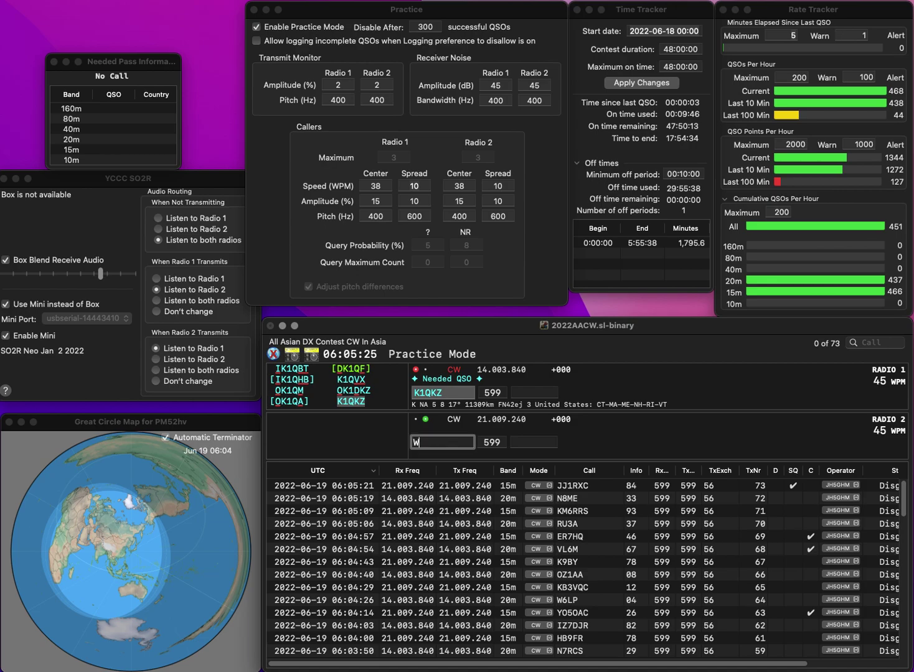
{"action": "type", "text": "4WJ"}
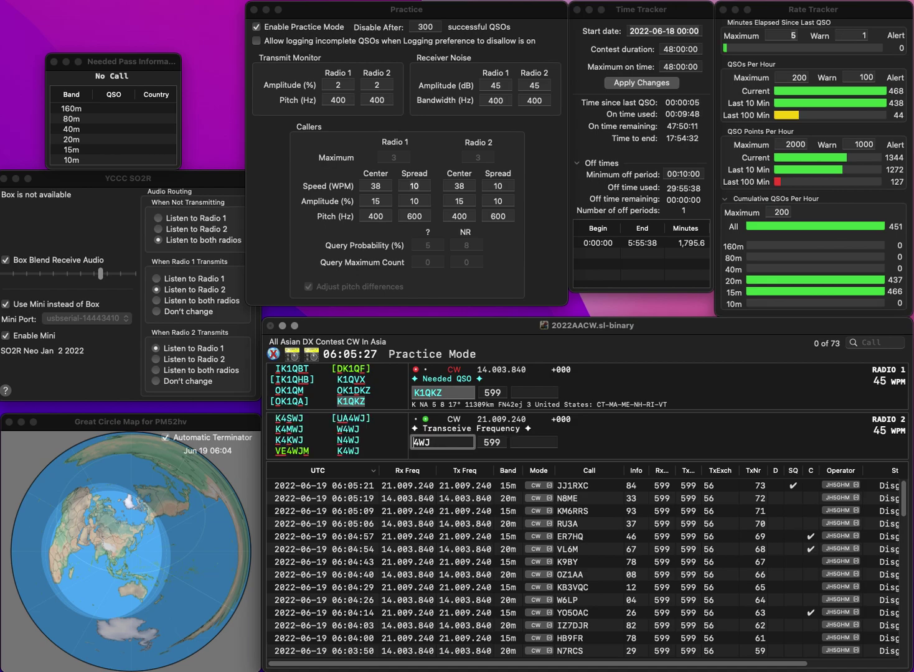
{"action": "key", "text": "Return"}
{"action": "key", "text": "space"}
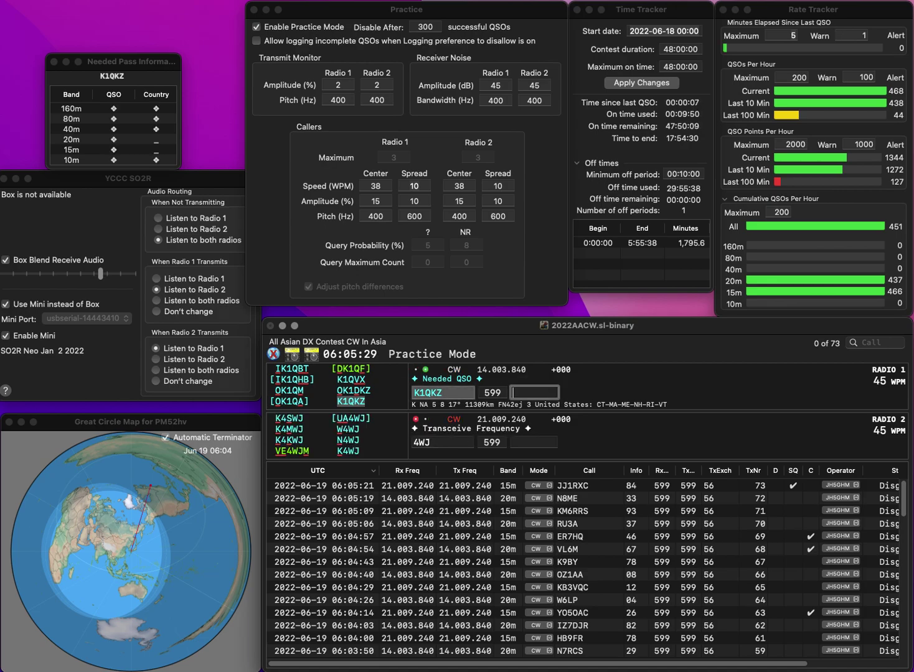
Log K1QKZ on Radio 1 with received exchange 28, and complete the Radio 2 call as W4WJ
{"action": "type", "text": "28"}
{"action": "key", "text": "Return"}
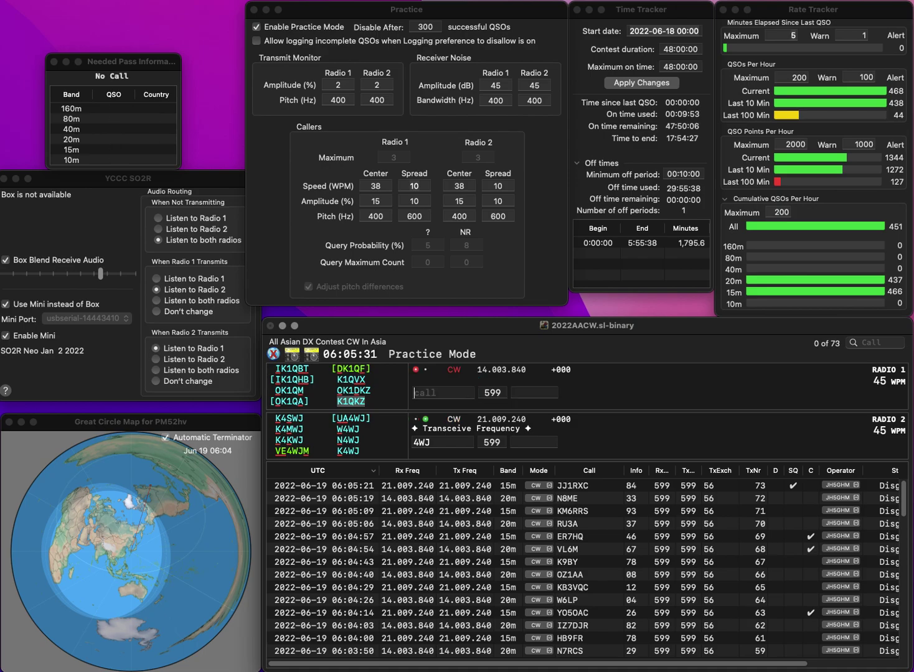
{"action": "key", "text": "Return"}
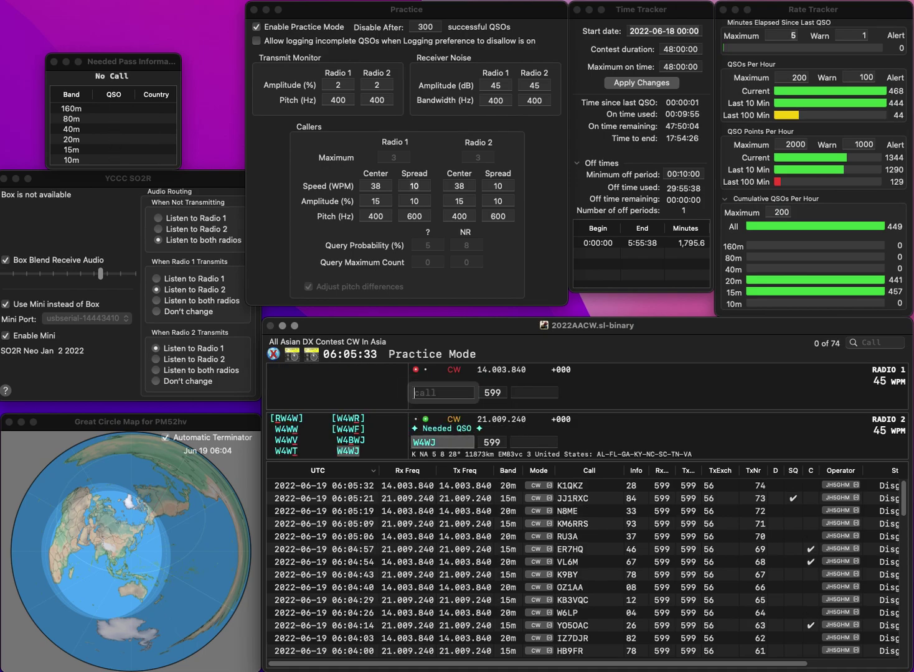
Answer R0AS on Radio 1
{"action": "type", "text": "R0"}
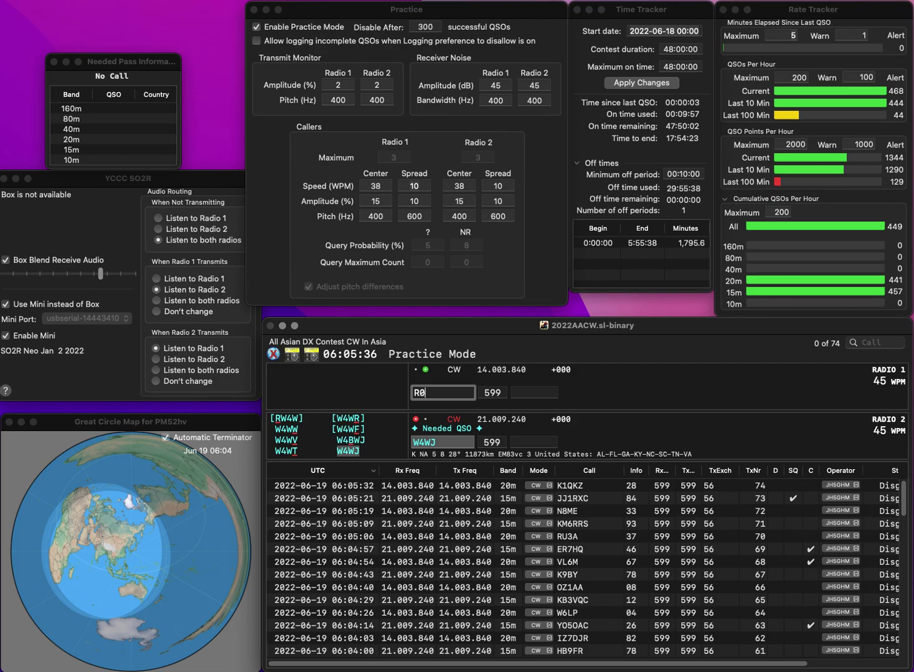
{"action": "type", "text": "AS"}
{"action": "key", "text": "Return"}
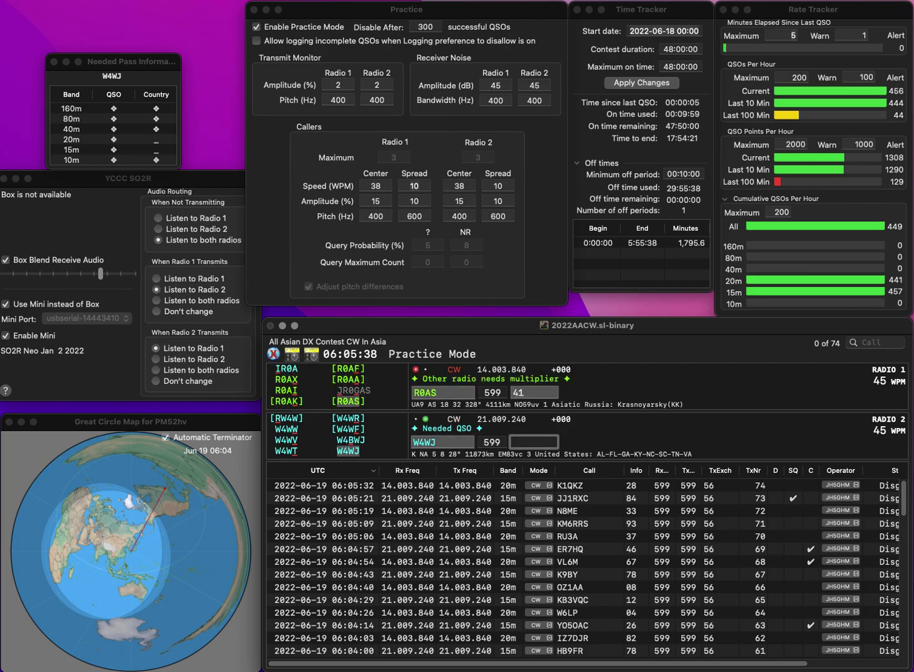
{"action": "type", "text": "45"}
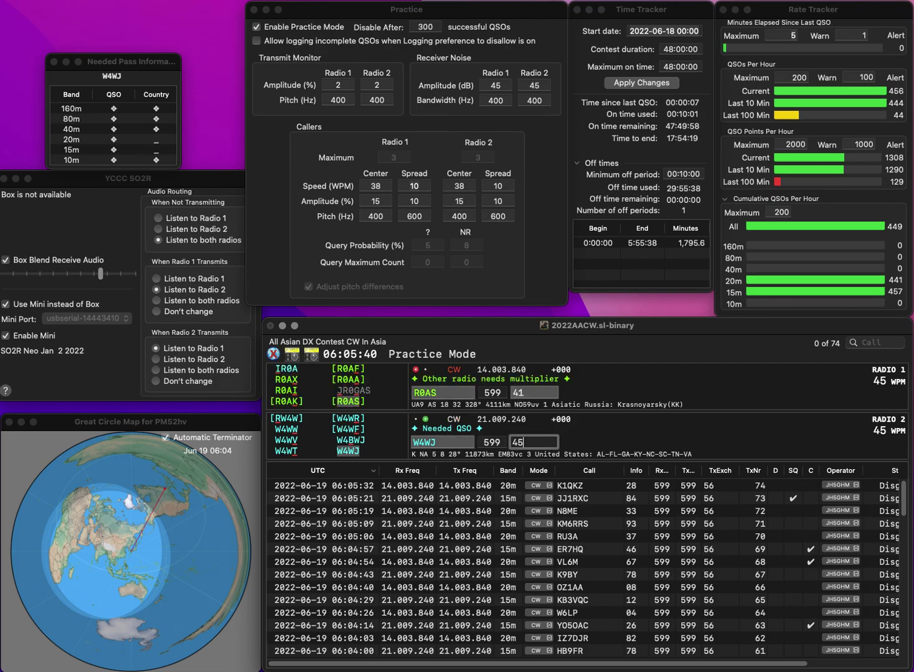
{"action": "key", "text": "Return"}
{"action": "type", "text": "63"}
{"action": "key", "text": "Return"}
Answer N0OK on Radio 2 and IZ5TJD/7 on Radio 1
{"action": "type", "text": "N0OK"}
{"action": "key", "text": "Return"}
{"action": "type", "text": "IZ5TJ"}
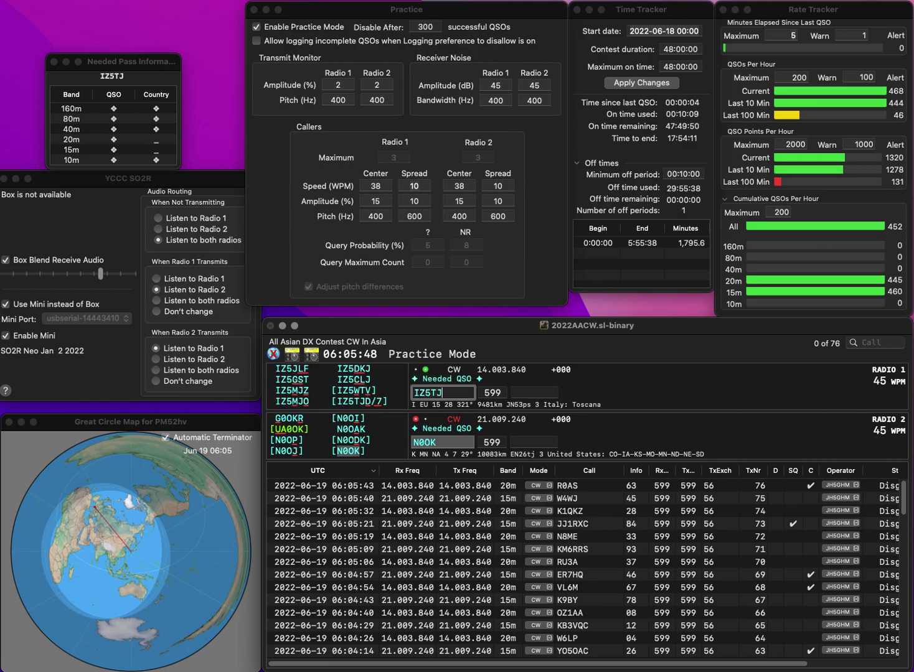
{"action": "type", "text": "D/7"}
{"action": "key", "text": "Return"}
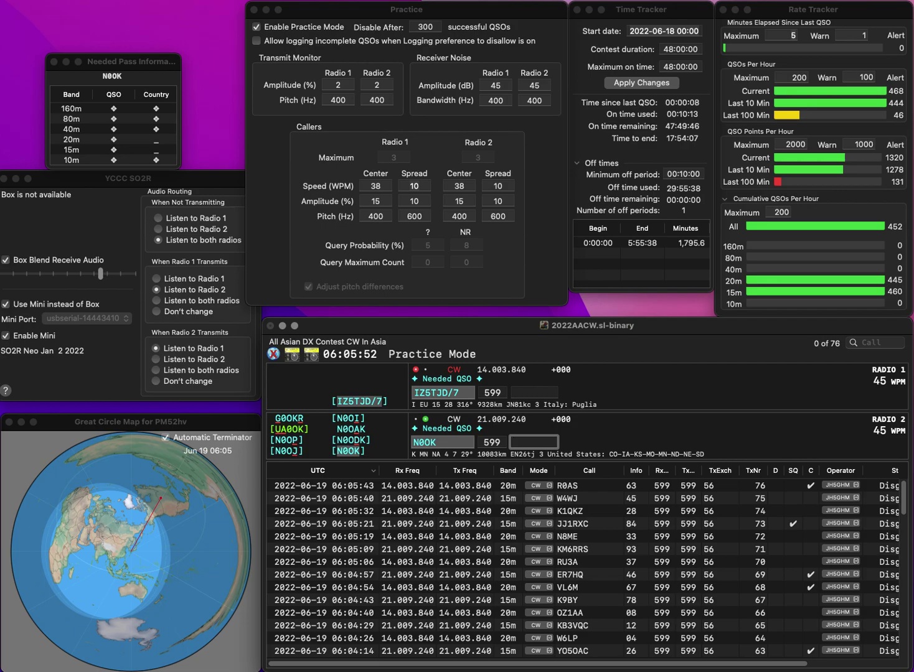
{"action": "key", "text": "Return"}
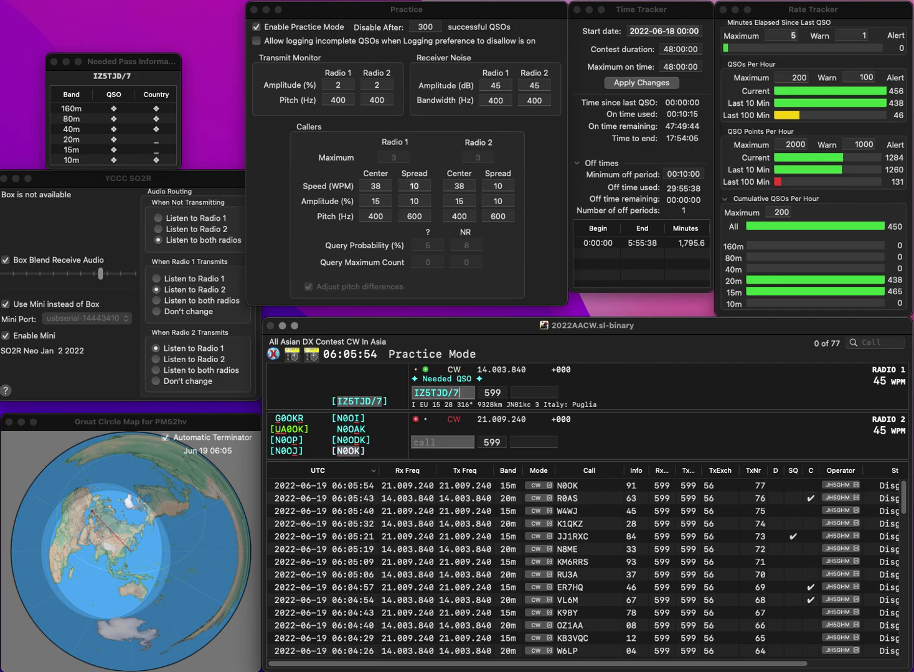
{"action": "key", "text": "Return"}
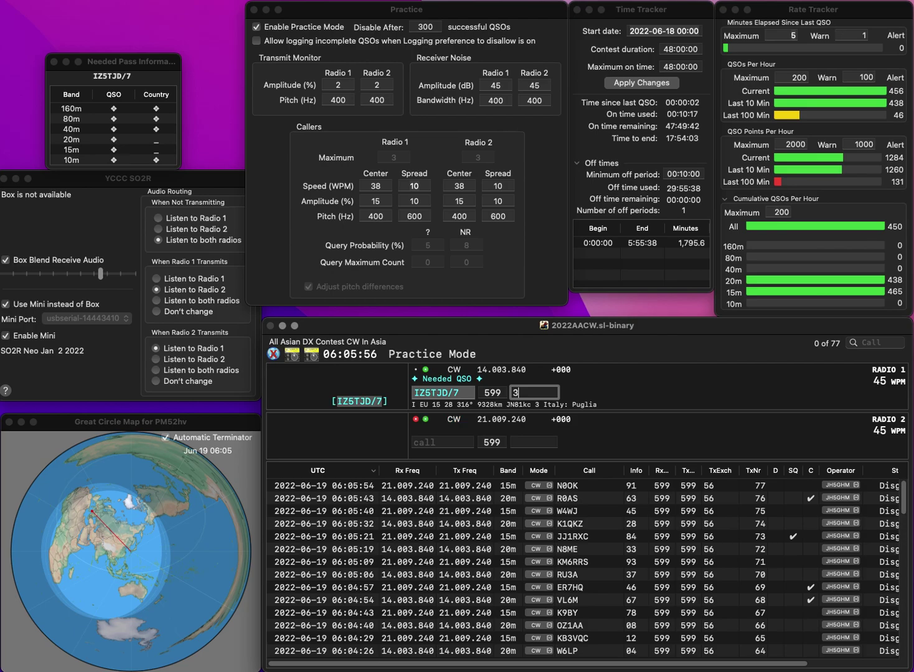
{"action": "key", "text": "Return"}
Answer NE5Q on Radio 2 and HB9GWX on Radio 1
{"action": "type", "text": "NE5Q"}
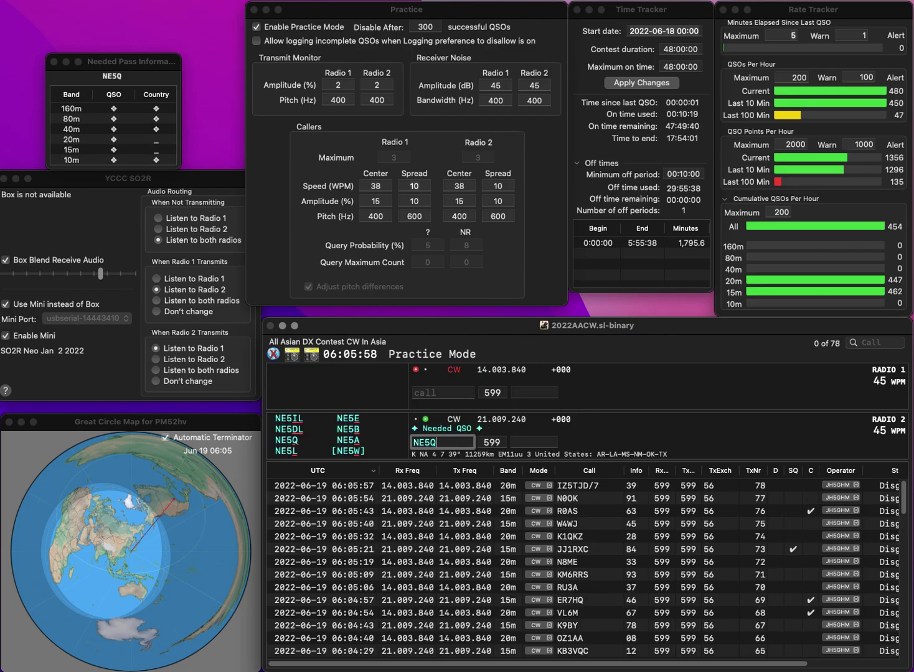
{"action": "key", "text": "Return"}
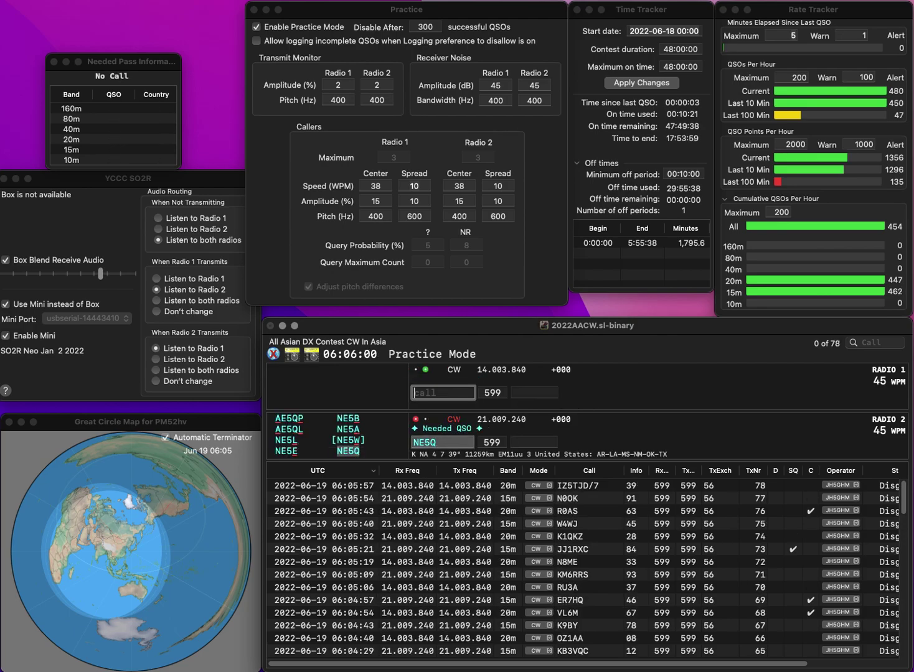
{"action": "type", "text": "HB9GWX"}
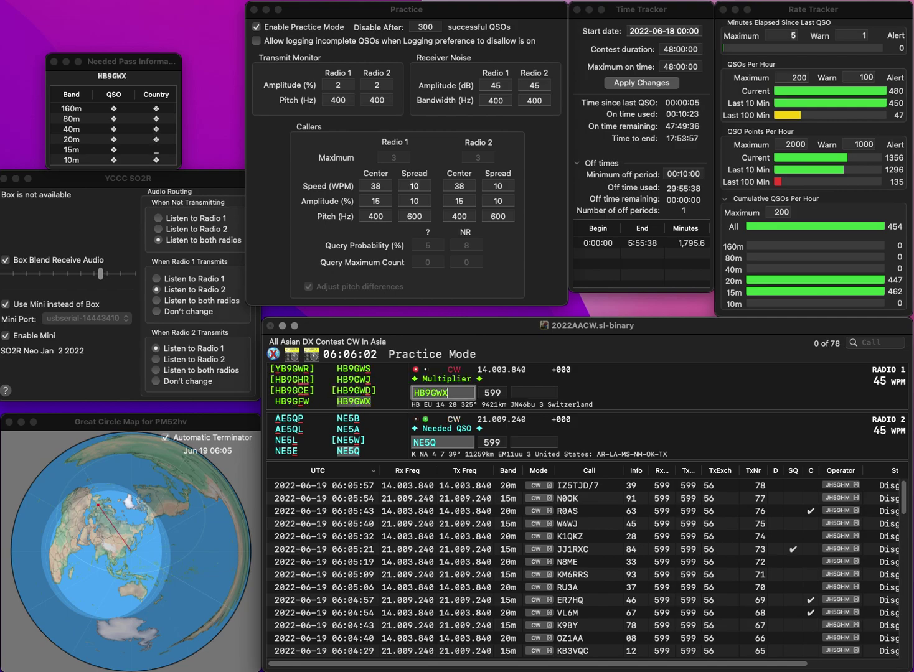
{"action": "key", "text": "Return"}
{"action": "type", "text": "41"}
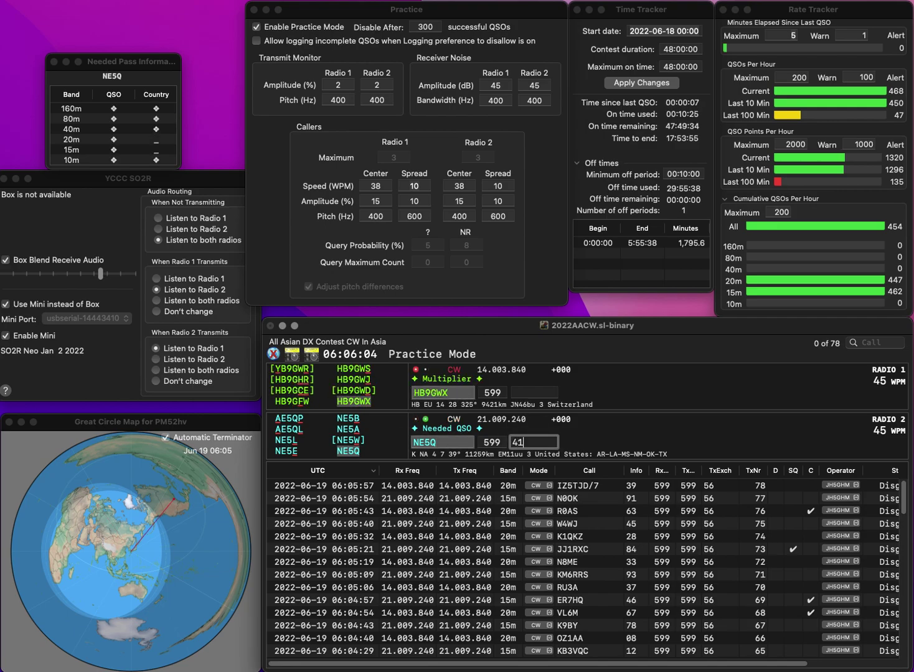
{"action": "key", "text": "Return"}
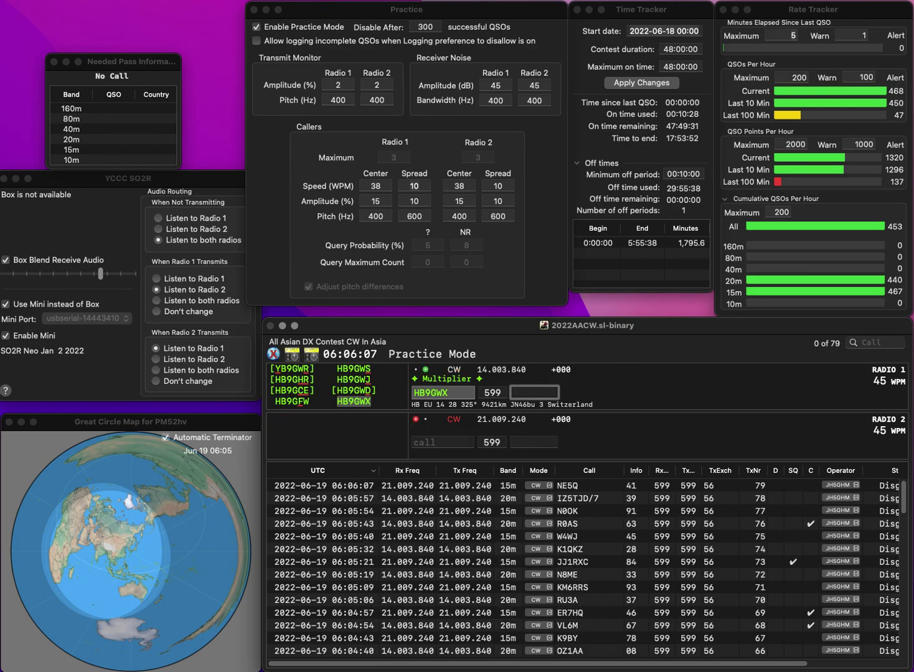
{"action": "type", "text": "46"}
{"action": "key", "text": "Return"}
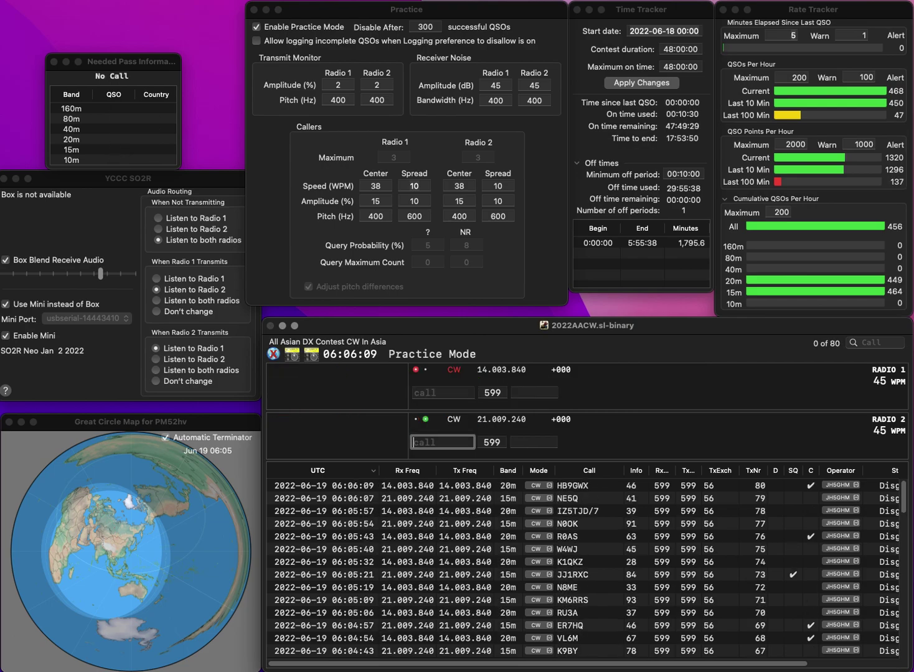
{"action": "type", "text": "J"}
{"action": "key", "text": "BackSpace"}
{"action": "type", "text": "2R"}
{"action": "key", "text": "Left"}
{"action": "key", "text": "Left"}
{"action": "type", "text": "WV"}
{"action": "key", "text": "Return"}
{"action": "type", "text": "3RGY"}
{"action": "key", "text": "Home"}
{"action": "type", "text": "JA"}
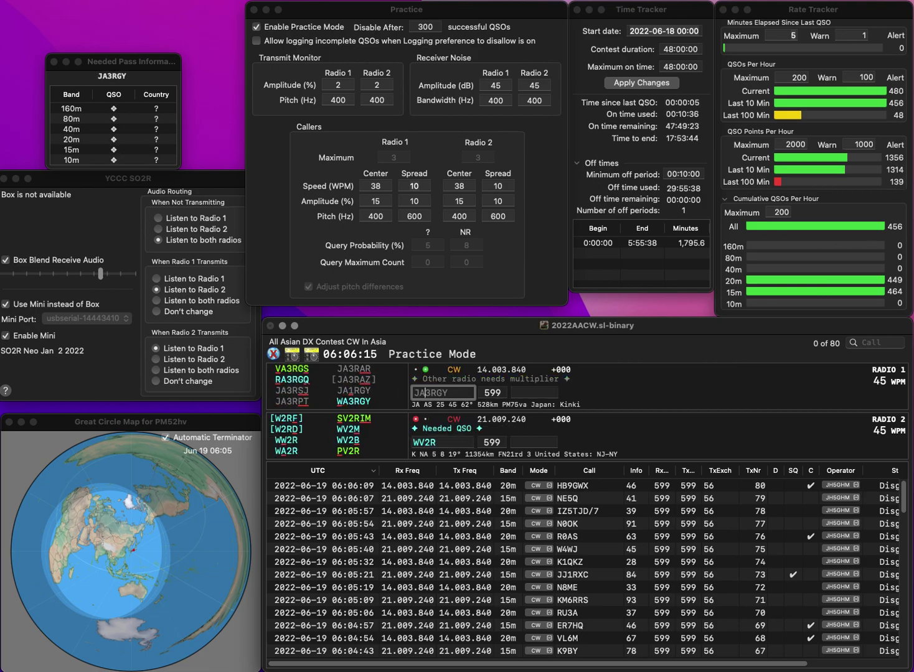
{"action": "key", "text": "Return"}
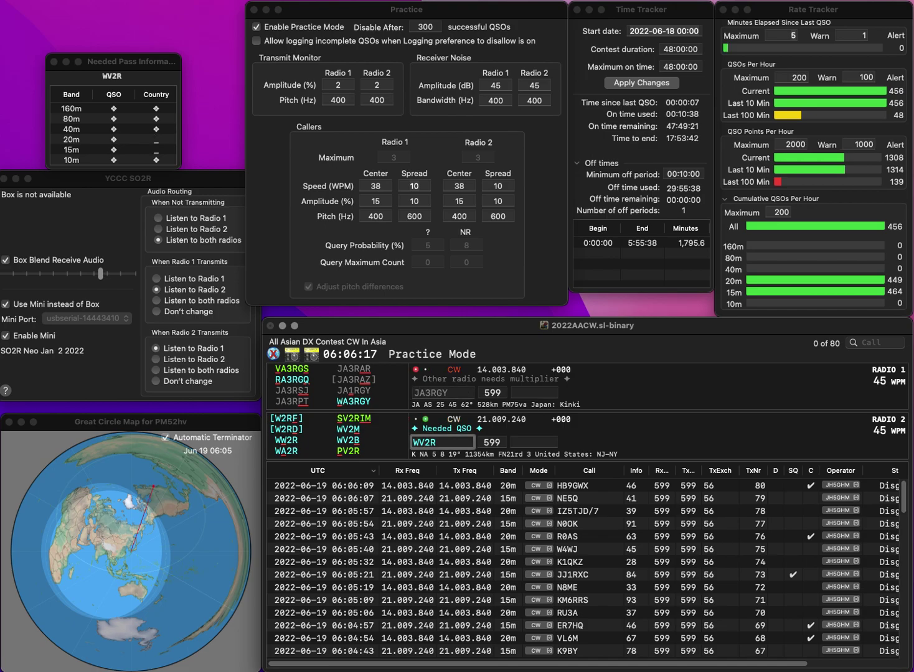
{"action": "key", "text": "Left"}
{"action": "key", "text": "BackSpace"}
{"action": "type", "text": "P"}
{"action": "key", "text": "Return"}
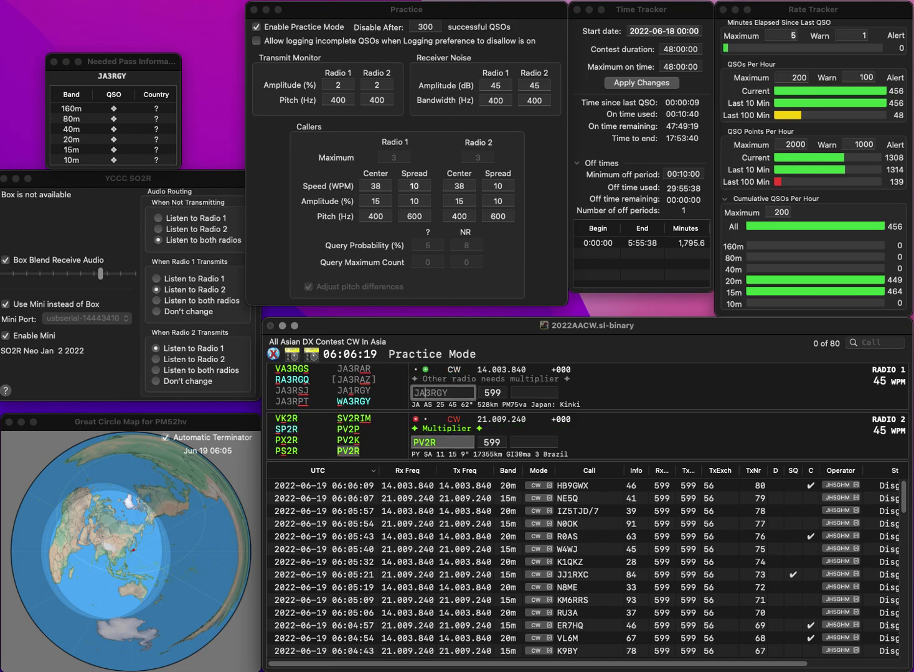
{"action": "key", "text": "BackSpace"}
{"action": "key", "text": "BackSpace"}
{"action": "type", "text": "WA"}
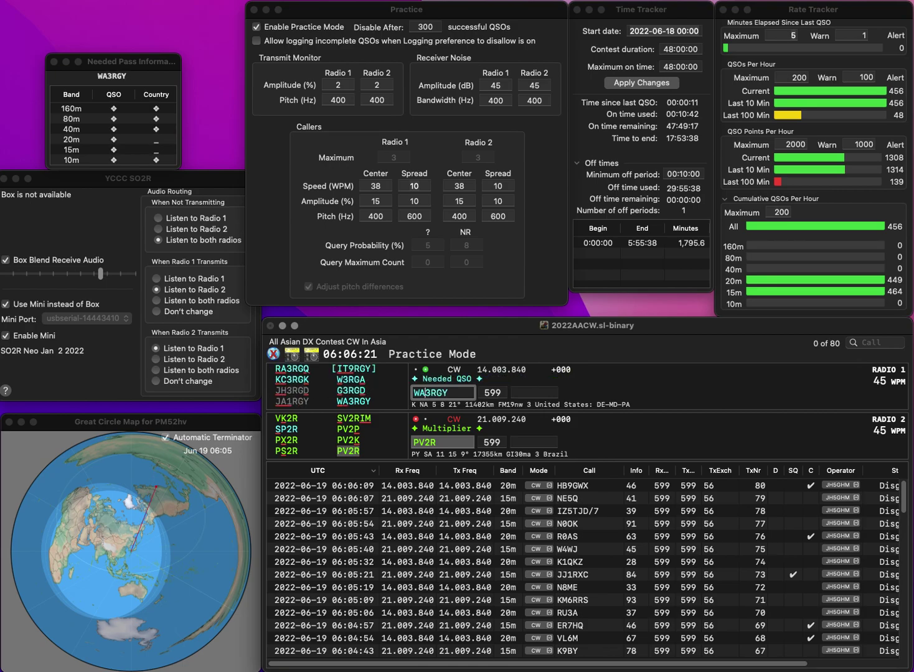
{"action": "key", "text": "Return"}
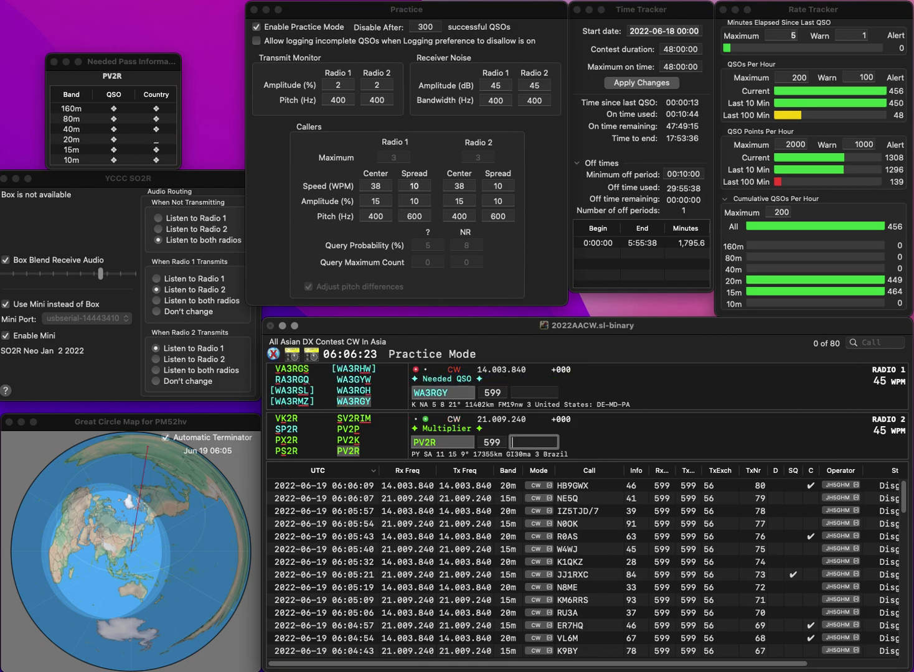
Log PV2R on Radio 2 with received exchange 88 and WA3RGY on Radio 1 with received exchange 06
{"action": "type", "text": "88"}
{"action": "key", "text": "Return"}
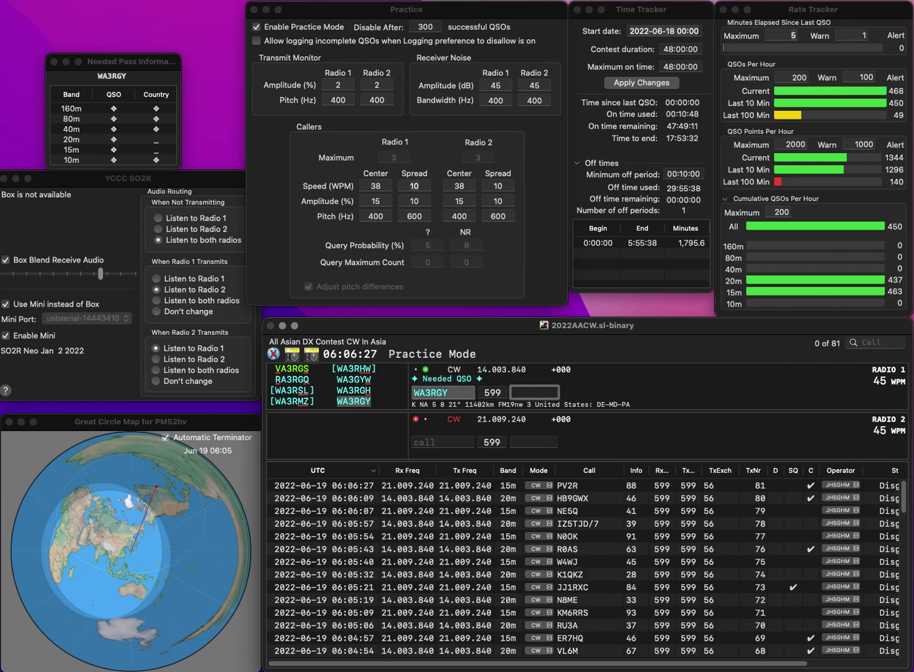
{"action": "type", "text": "06"}
{"action": "key", "text": "Return"}
{"action": "type", "text": "W8FJ"}
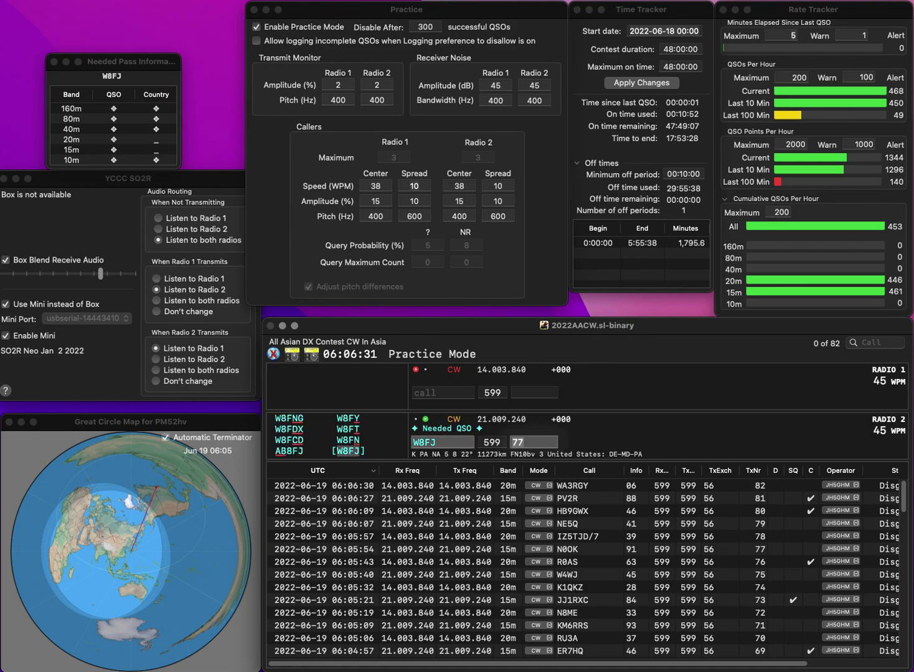
{"action": "key", "text": "Return"}
{"action": "type", "text": "WA3AAN"}
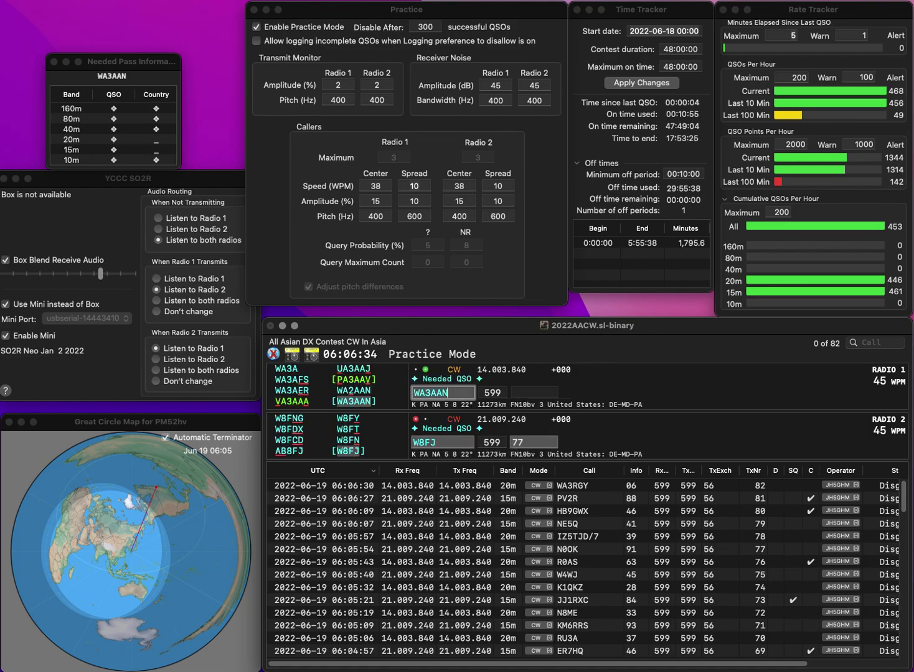
{"action": "key", "text": "Return"}
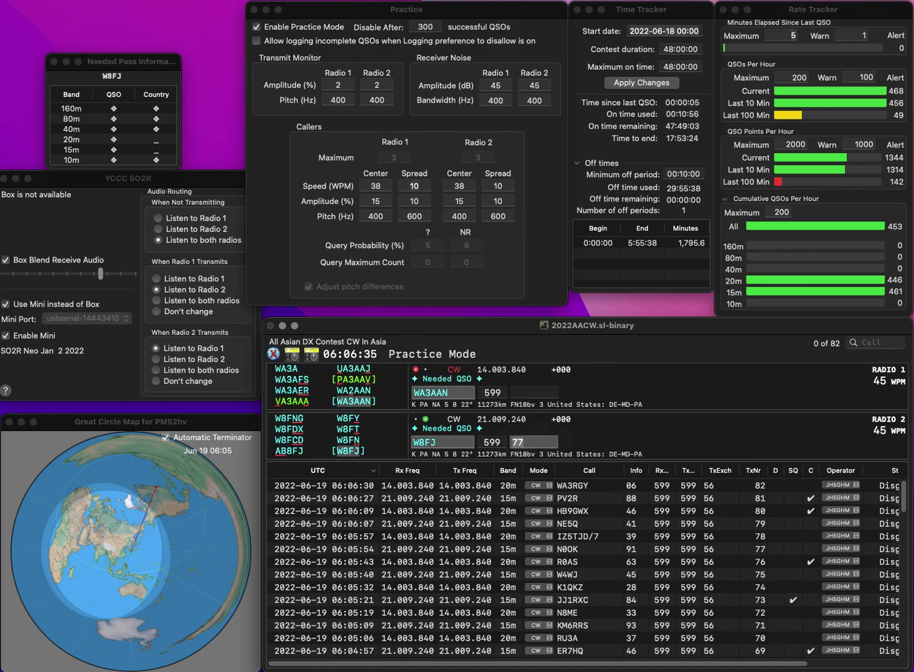
{"action": "type", "text": "8"}
{"action": "key", "text": "Return"}
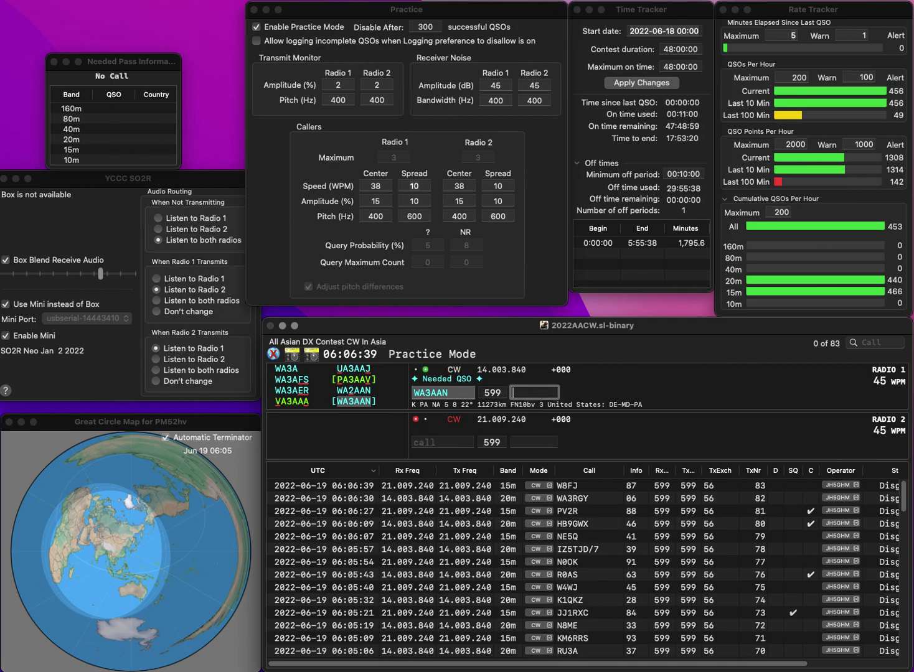
{"action": "type", "text": "09"}
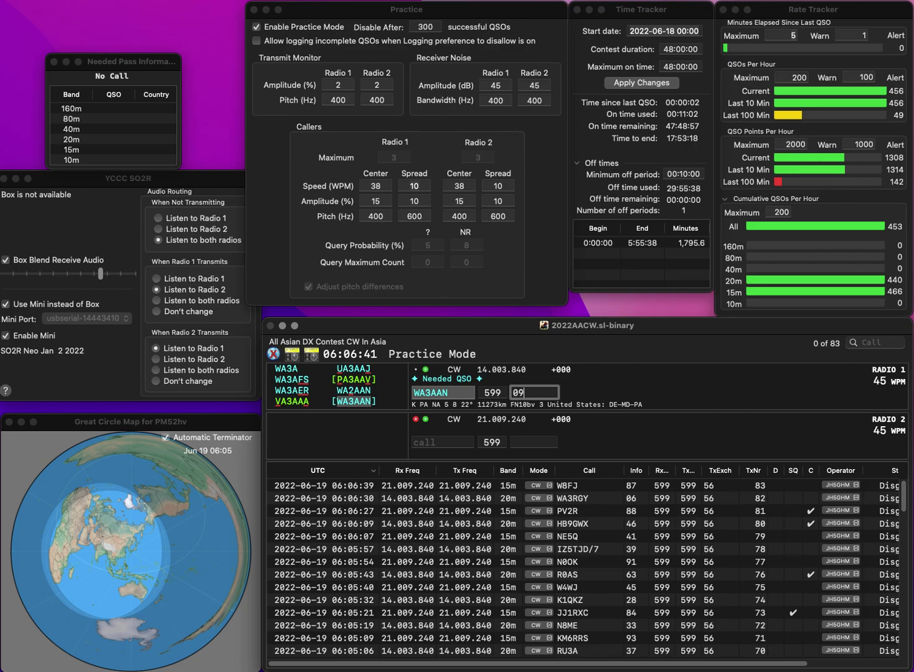
{"action": "key", "text": "Return"}
Answer OT7J on Radio 2, and send the partial call BDNJ on Radio 1
{"action": "type", "text": "OT7J"}
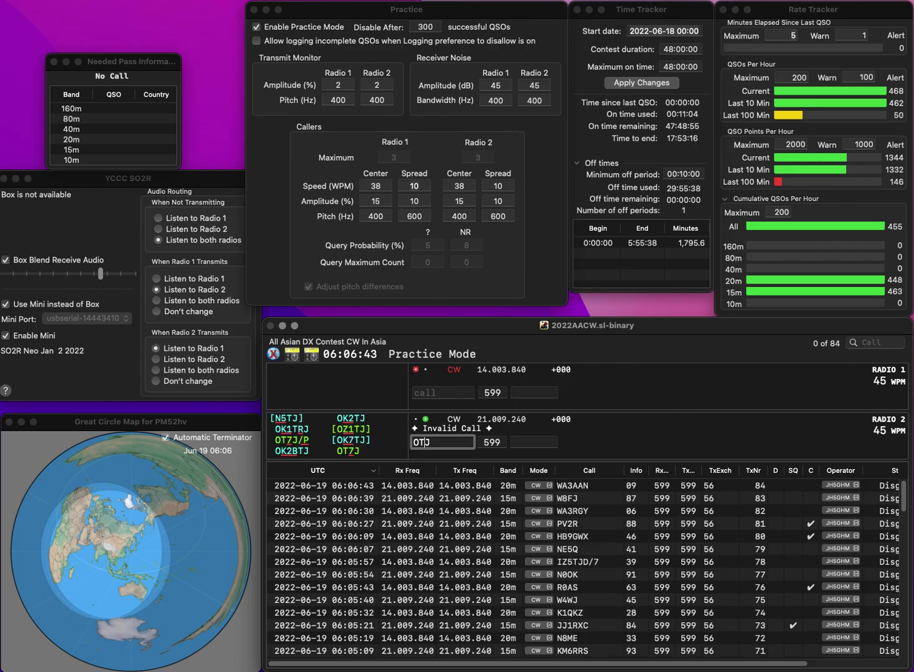
{"action": "key", "text": "Return"}
{"action": "type", "text": "KD"}
{"action": "type", "text": "NJ"}
{"action": "key", "text": "Left"}
{"action": "key", "text": "Left"}
{"action": "key", "text": "Left"}
{"action": "key", "text": "BackSpace"}
{"action": "type", "text": "B"}
{"action": "key", "text": "Return"}
{"action": "key", "text": "space"}
{"action": "type", "text": "67"}
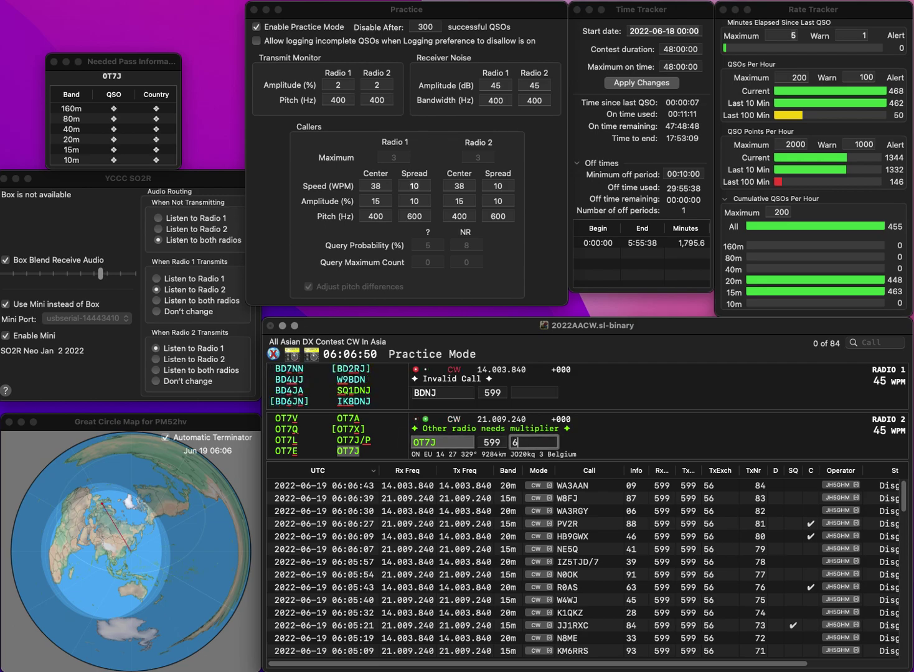
{"action": "key", "text": "Return"}
Rework the partial call on Radio 1 into KHBNJ and send it
{"action": "key", "text": "BackSpace"}
{"action": "type", "text": "K6"}
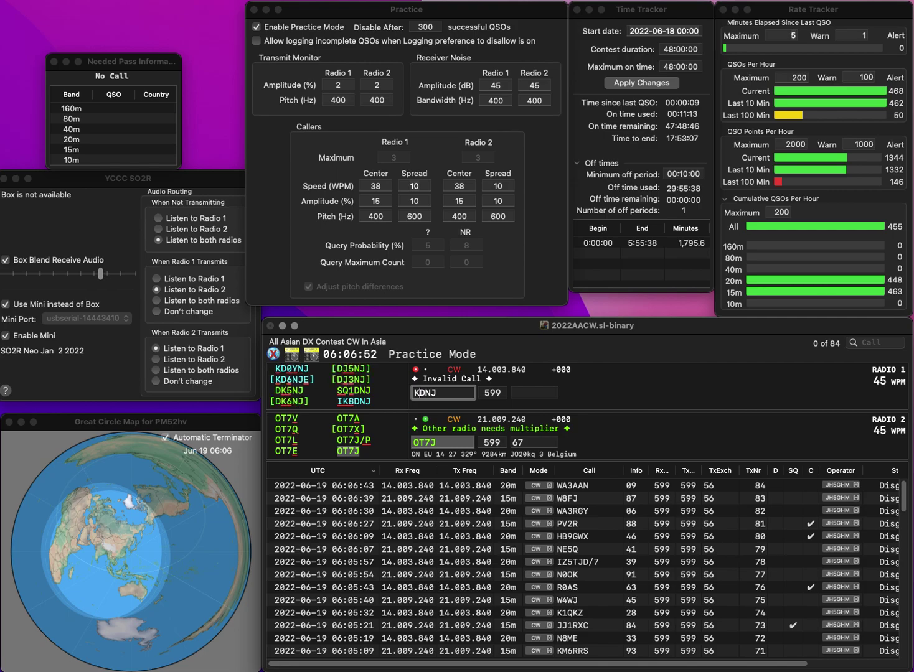
{"action": "key", "text": "Return"}
{"action": "type", "text": "H"}
{"action": "key", "text": "BackSpace"}
{"action": "key", "text": "Delete"}
{"action": "type", "text": "H"}
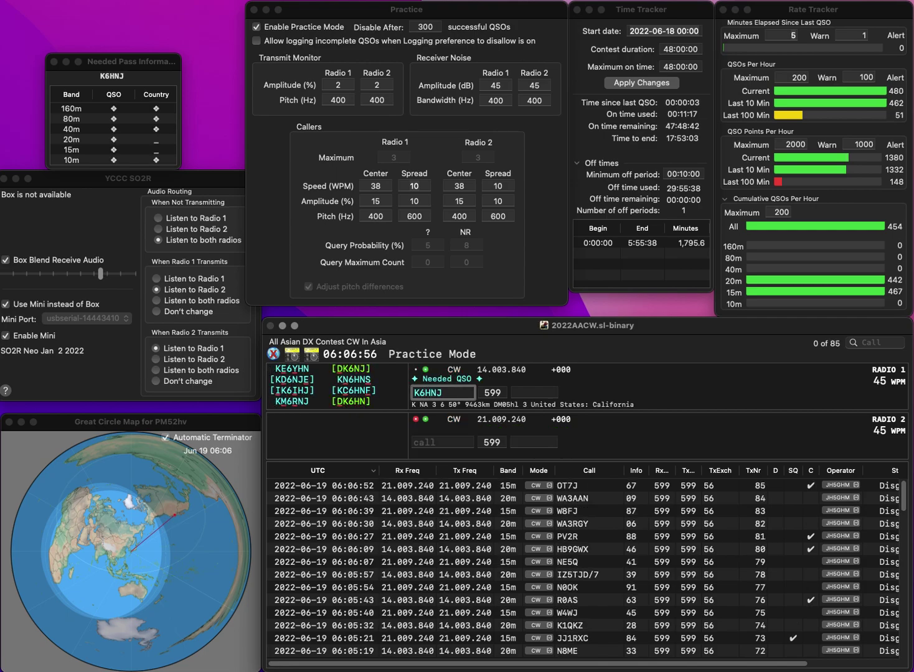
{"action": "key", "text": "BackSpace"}
{"action": "key", "text": "BackSpace"}
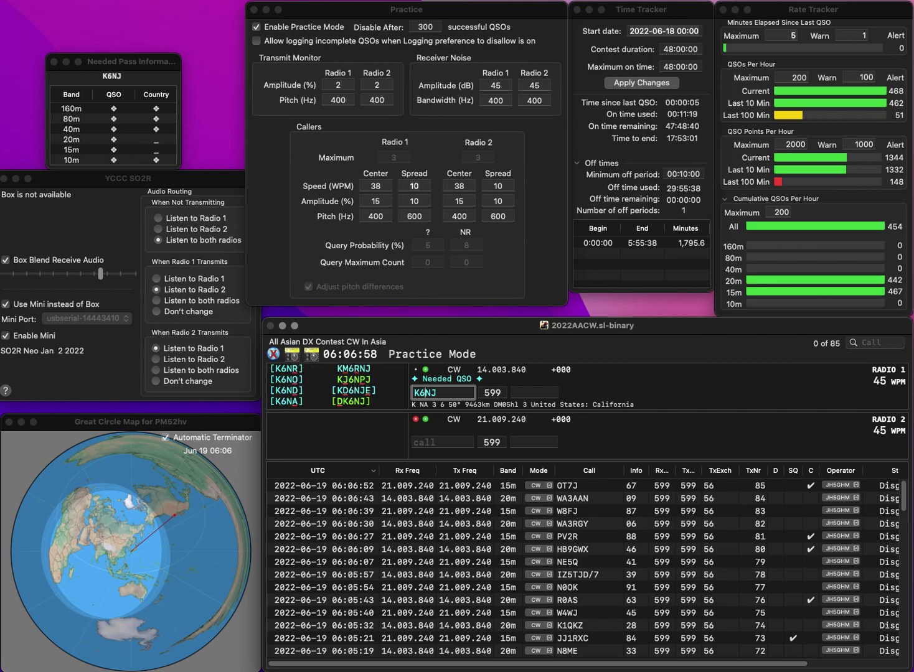
{"action": "type", "text": "HB"}
{"action": "key", "text": "Return"}
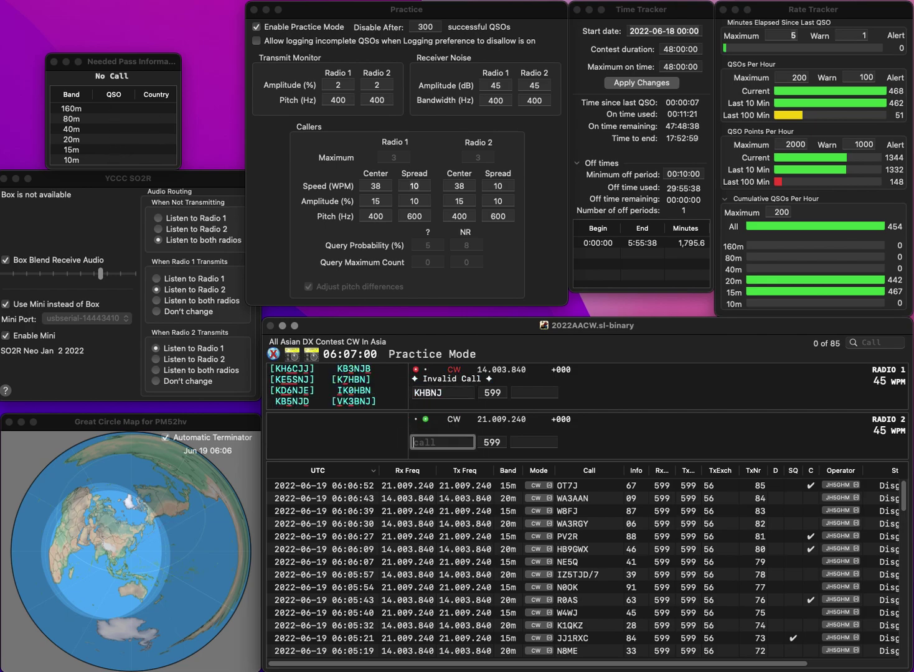
Answer KF8YC on Radio 2, and replace the Radio 1 call with KB5NJD and send it
{"action": "type", "text": "KF8YC"}
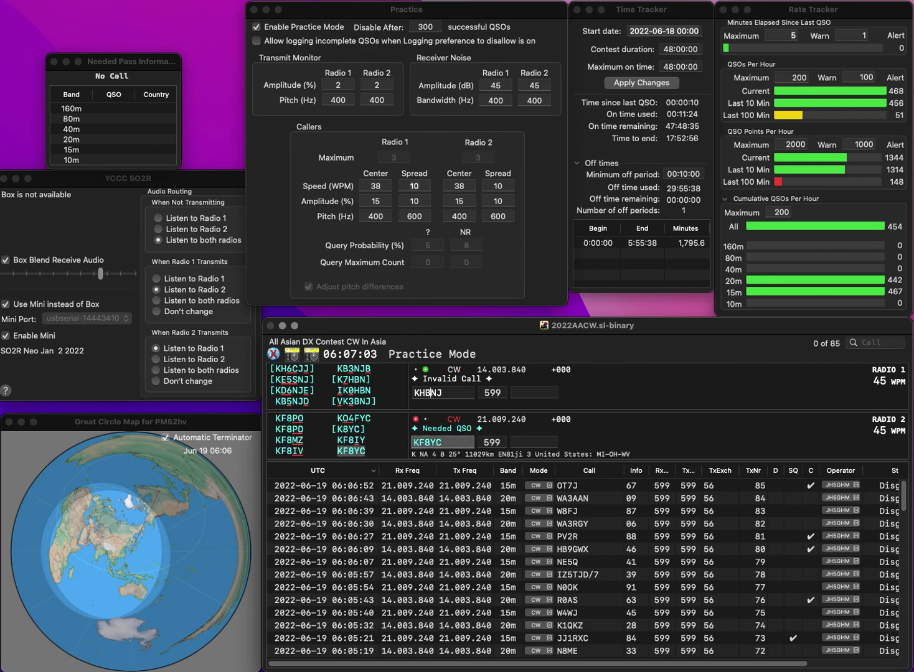
{"action": "key", "text": "super+k"}
{"action": "type", "text": "K"}
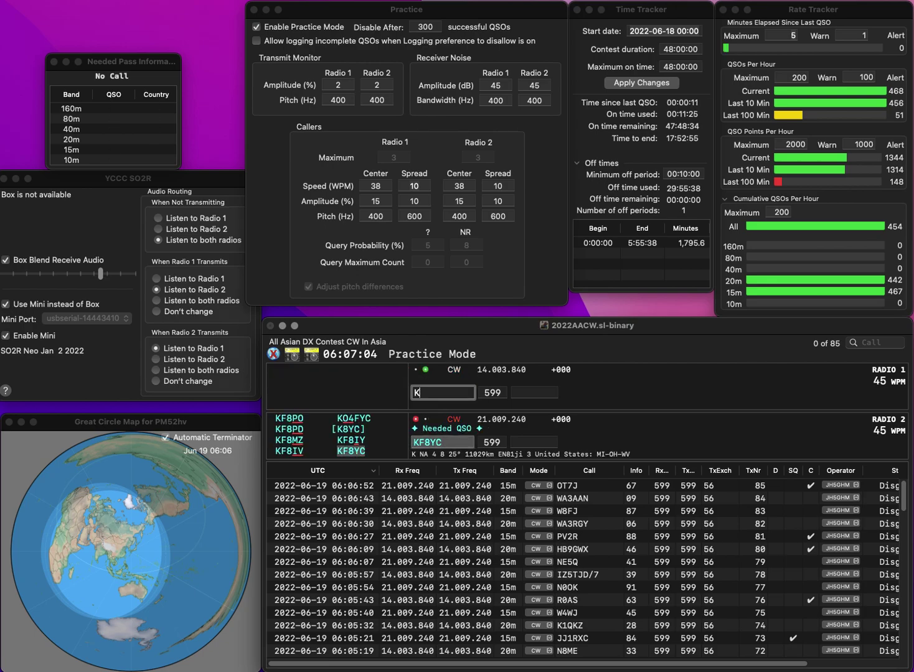
{"action": "type", "text": "B5NJB"}
{"action": "key", "text": "BackSpace"}
{"action": "type", "text": "D"}
{"action": "key", "text": "Return"}
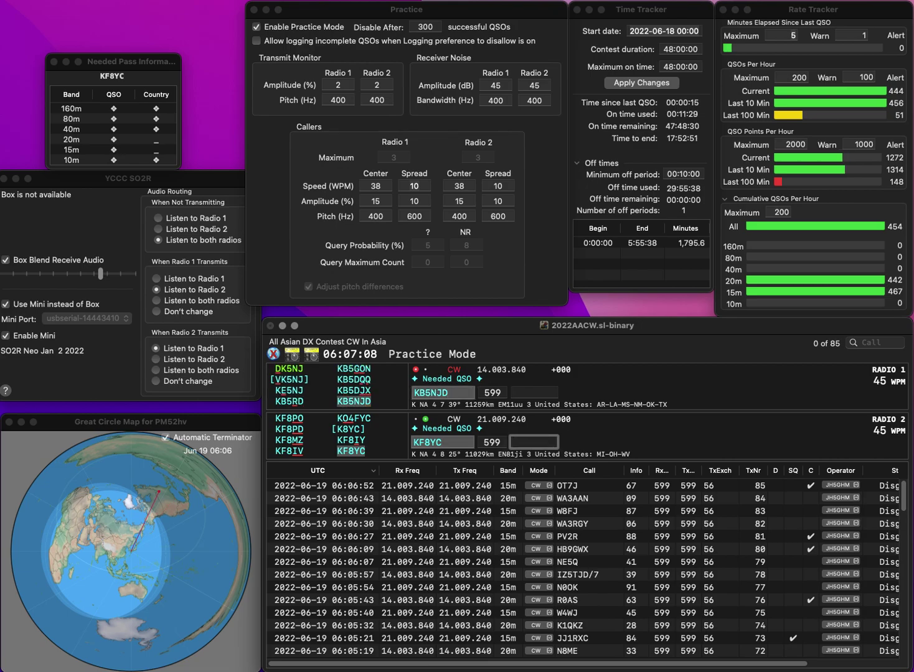
{"action": "key", "text": "Return"}
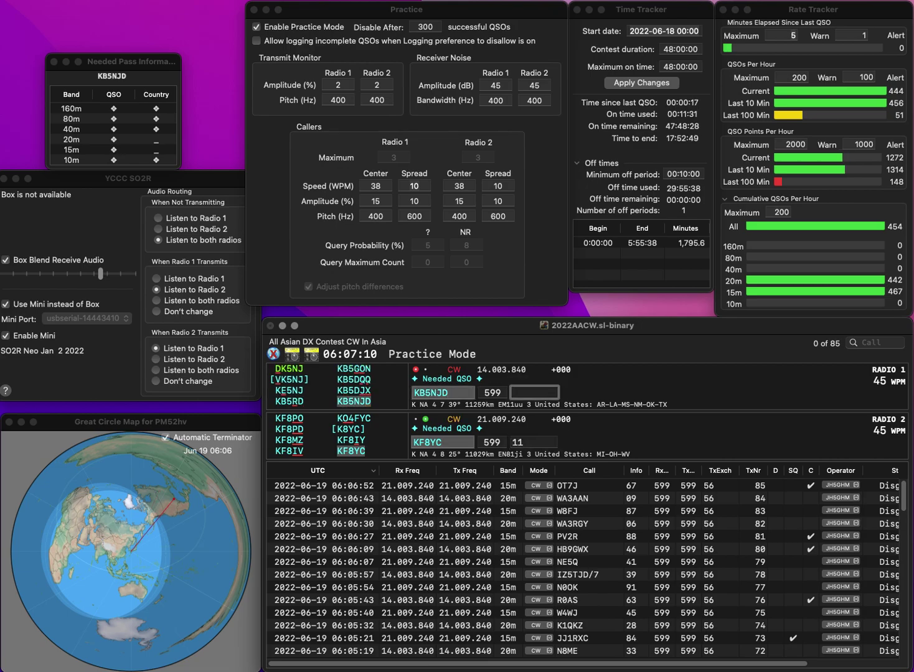
{"action": "type", "text": "45"}
{"action": "key", "text": "Return"}
{"action": "type", "text": "UR5KED"}
{"action": "key", "text": "Return"}
{"action": "type", "text": "N8RY"}
{"action": "key", "text": "Return"}
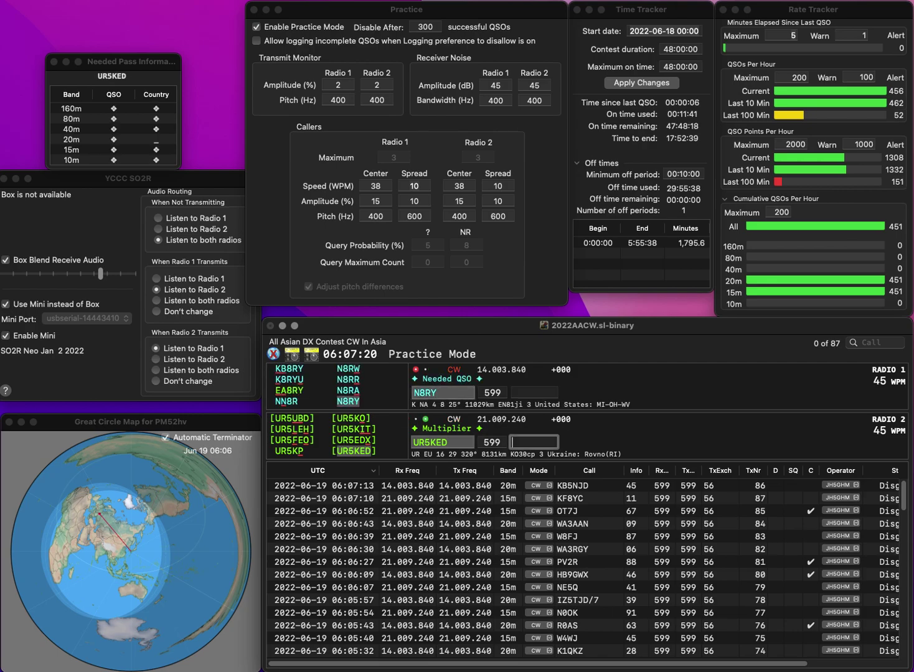
{"action": "key", "text": "Return"}
{"action": "type", "text": "45"}
{"action": "key", "text": "Return"}
Answer YD3CBH on Radio 2 and ZW2T on Radio 1
{"action": "type", "text": "YD3CBH"}
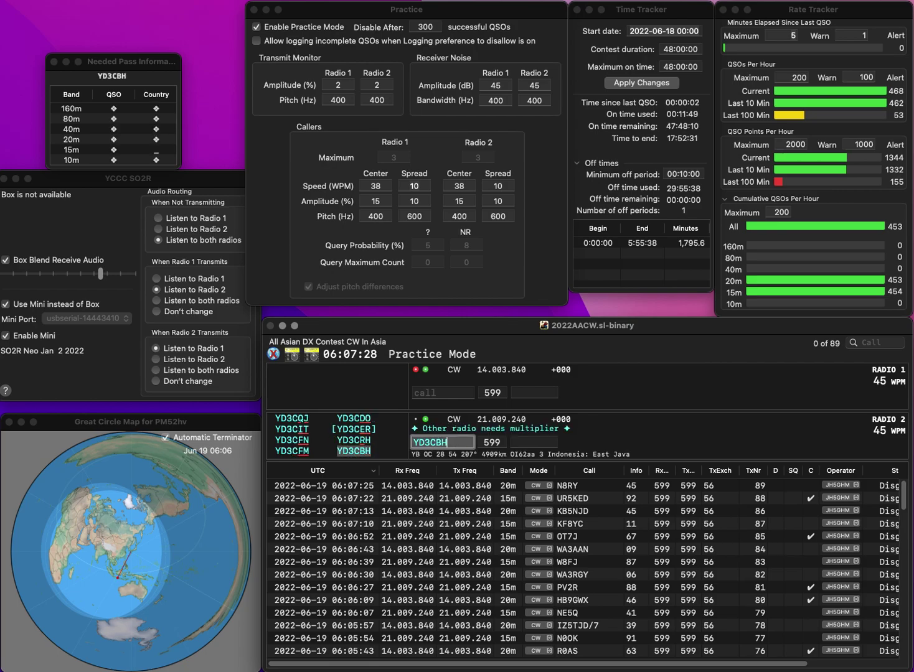
{"action": "key", "text": "Return"}
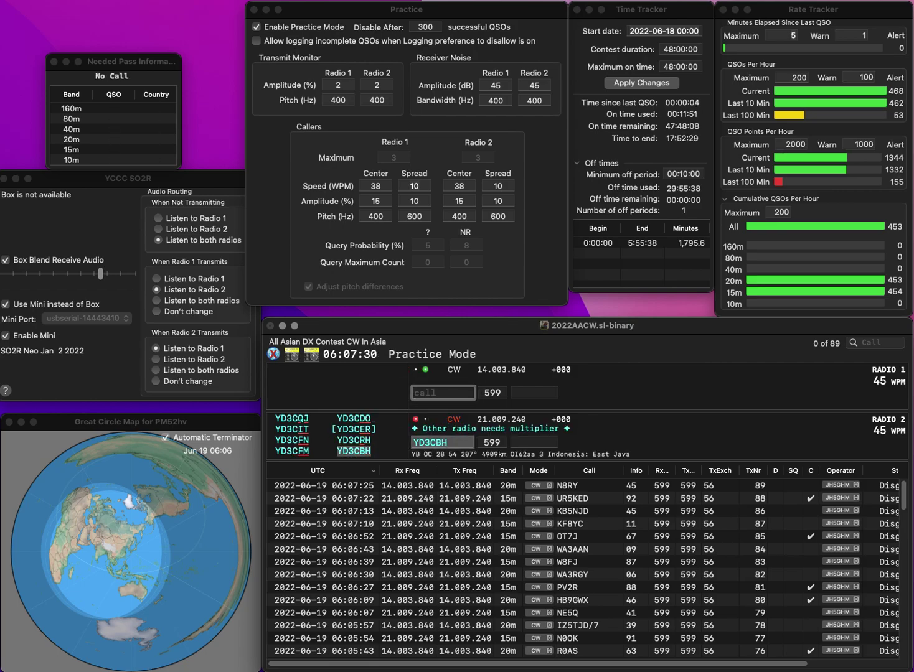
{"action": "type", "text": "ZW2T"}
{"action": "key", "text": "Return"}
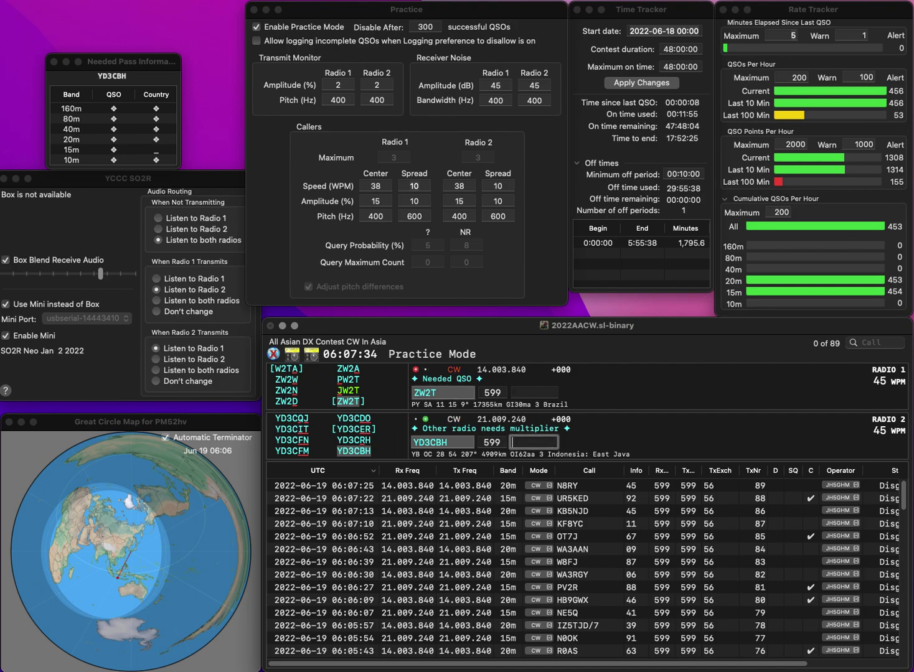
Log YD3CBH on Radio 2 with received exchange 96 and ZW2T on Radio 1 with received exchange 75
{"action": "type", "text": "96"}
{"action": "key", "text": "Return"}
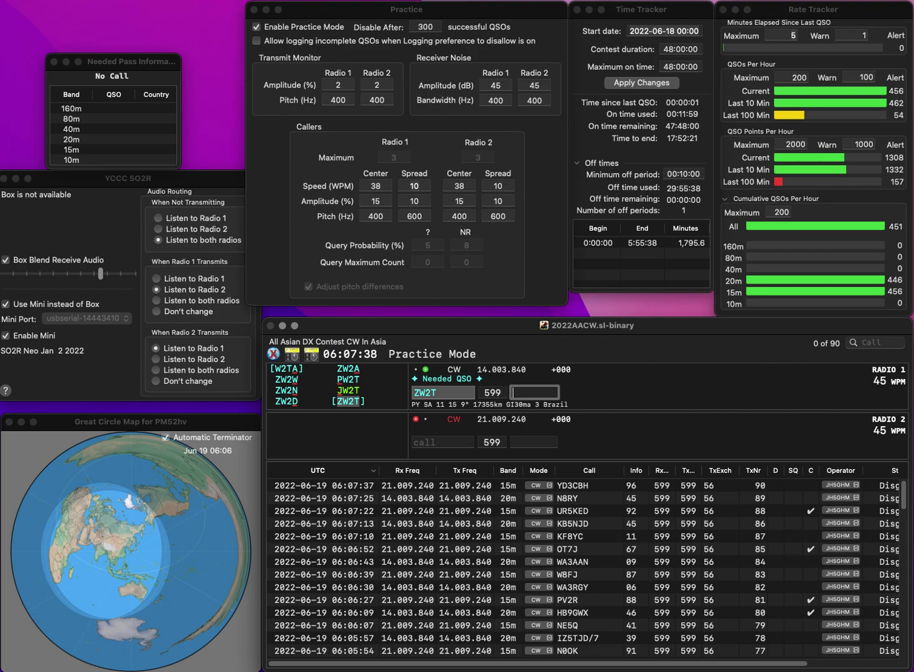
{"action": "type", "text": "75"}
{"action": "key", "text": "Return"}
Answer F4DXX on Radio 2 and DG6DAF/P on Radio 1
{"action": "type", "text": "F4DXX"}
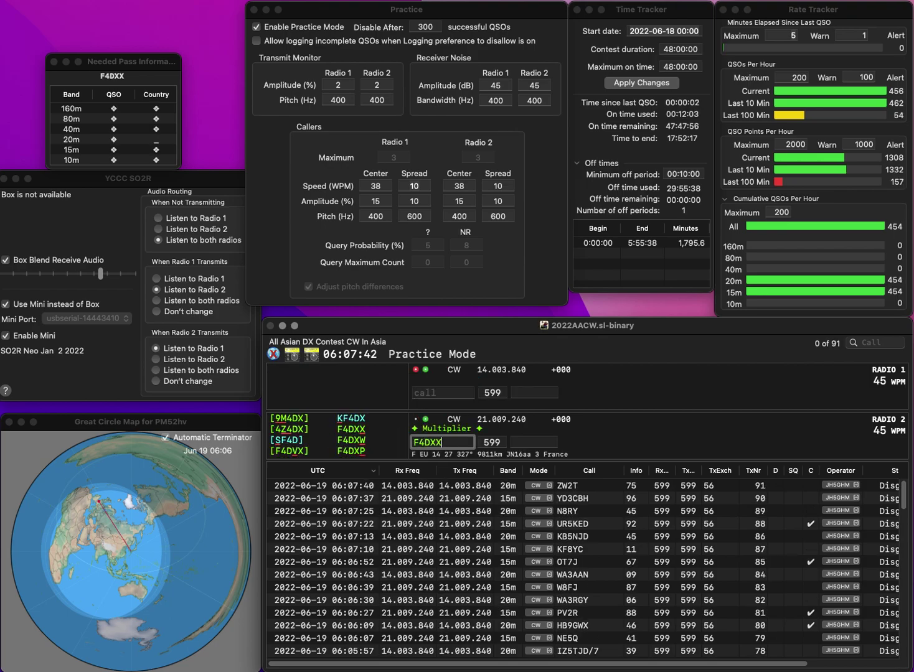
{"action": "key", "text": "Return"}
{"action": "type", "text": "DG6"}
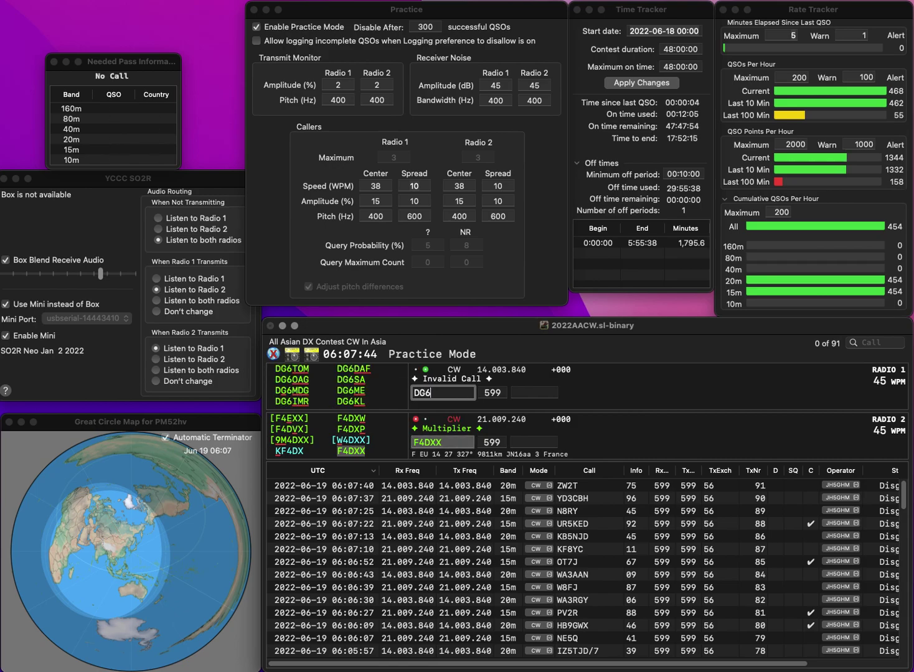
{"action": "type", "text": "DAF/P"}
{"action": "key", "text": "Return"}
{"action": "type", "text": "5"}
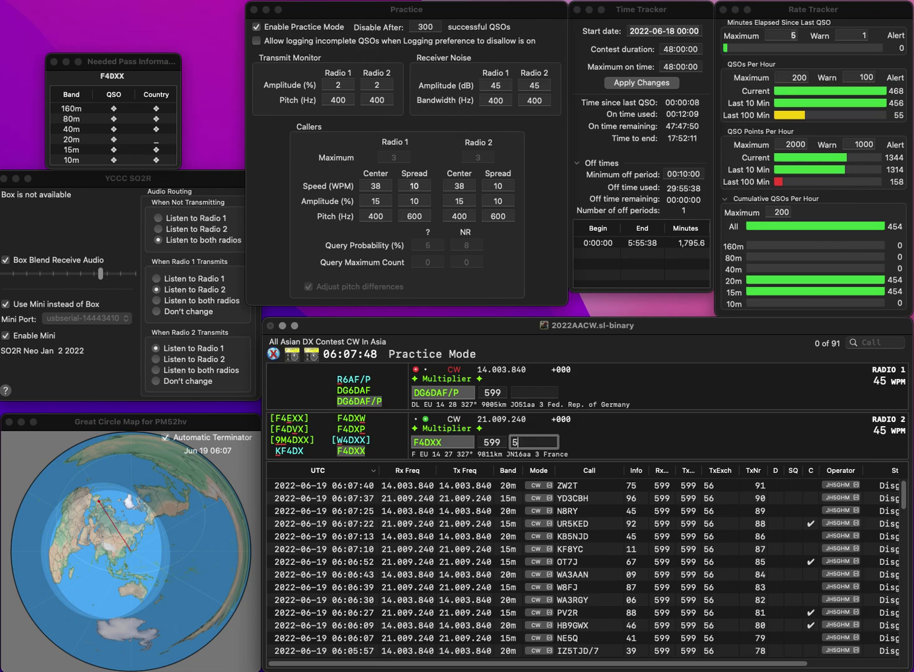
{"action": "type", "text": "9"}
{"action": "key", "text": "Return"}
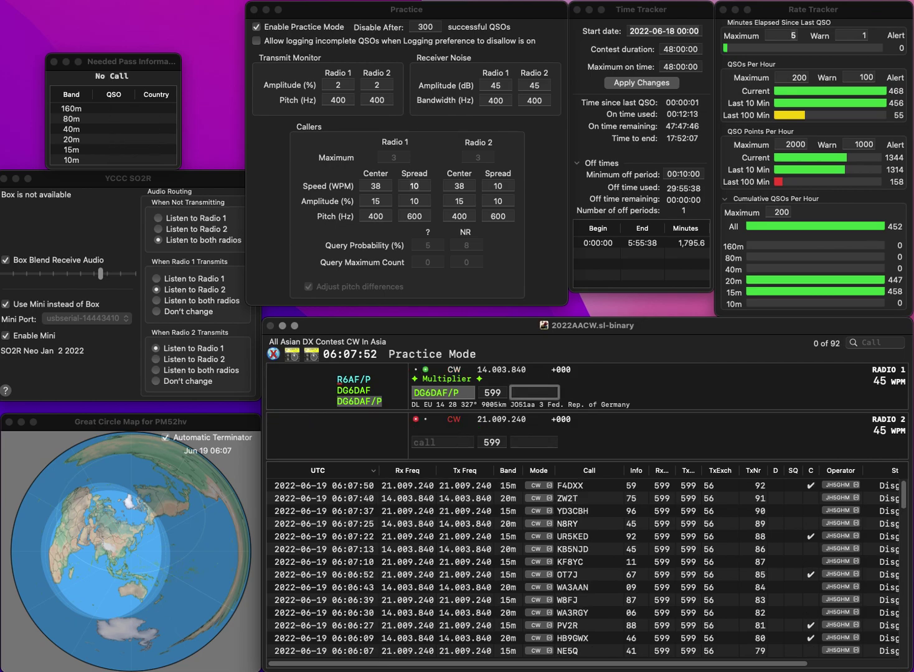
{"action": "type", "text": "59"}
{"action": "key", "text": "Return"}
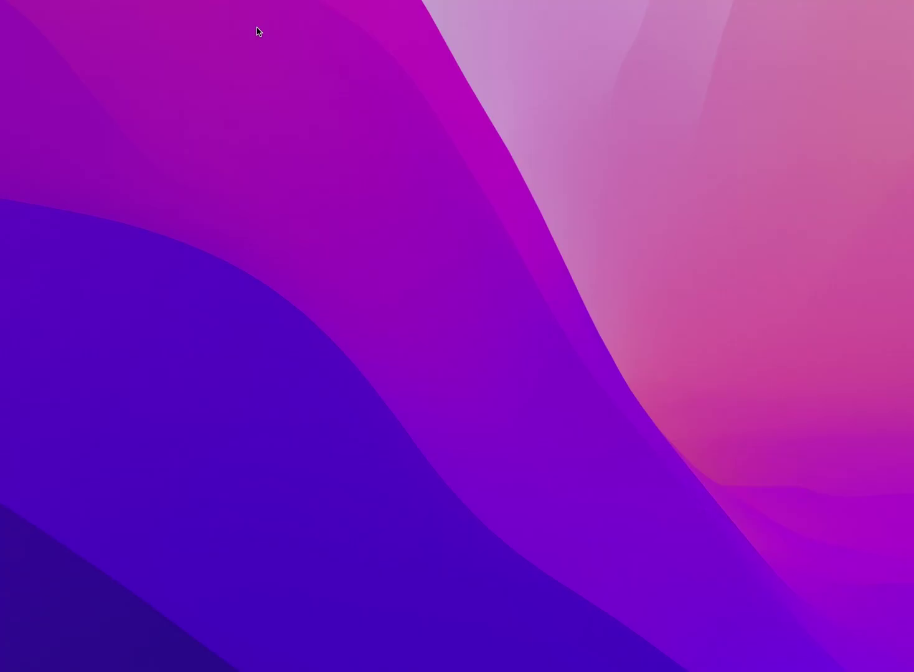
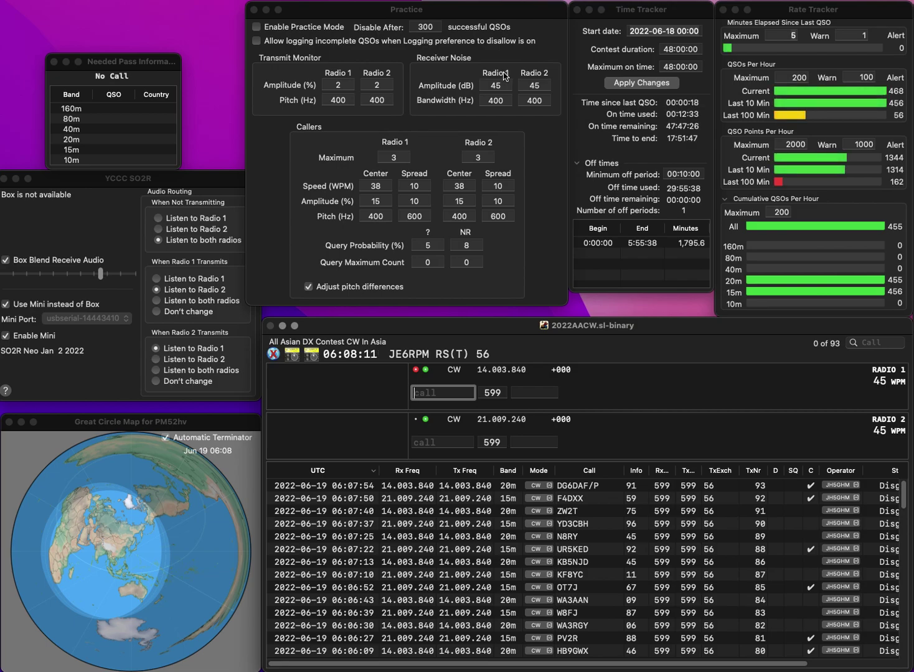
Set practice mode to disable after 207 successful QSOs and enable it
{"action": "left_click", "coordinate": [424, 27]}
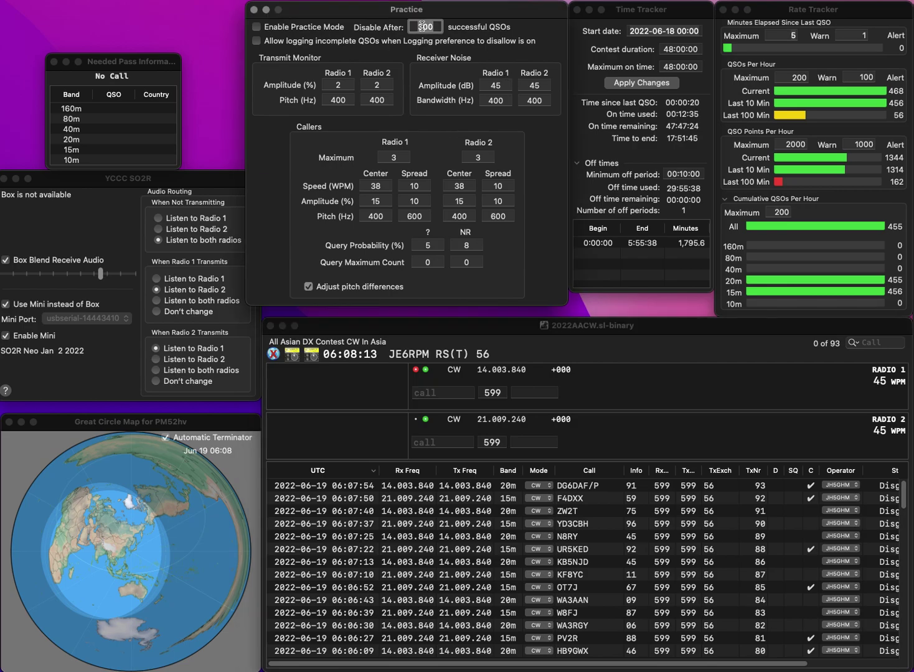
{"action": "type", "text": "207"}
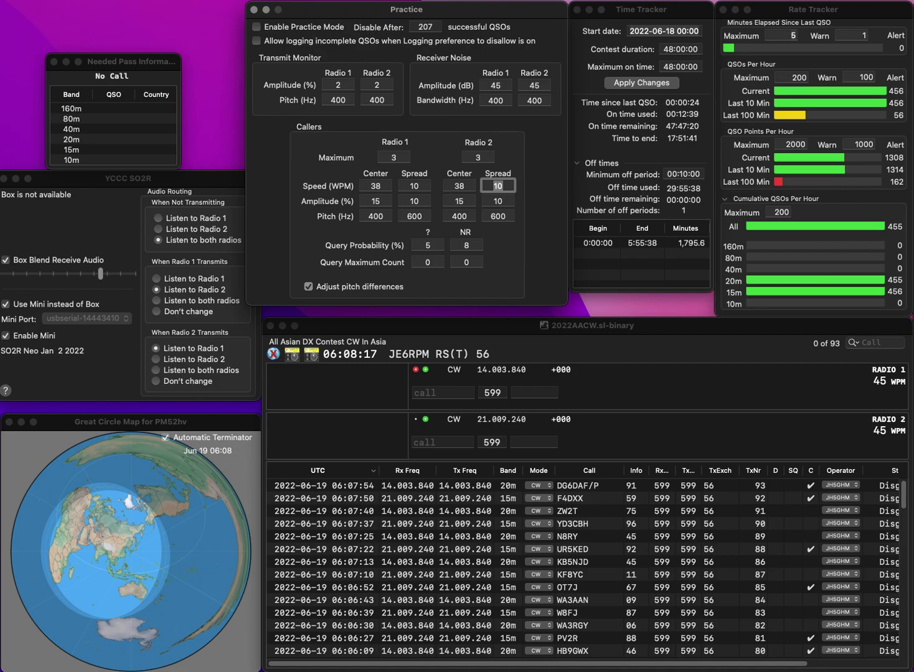
{"action": "key", "text": "Return"}
{"action": "left_click", "coordinate": [256, 27]}
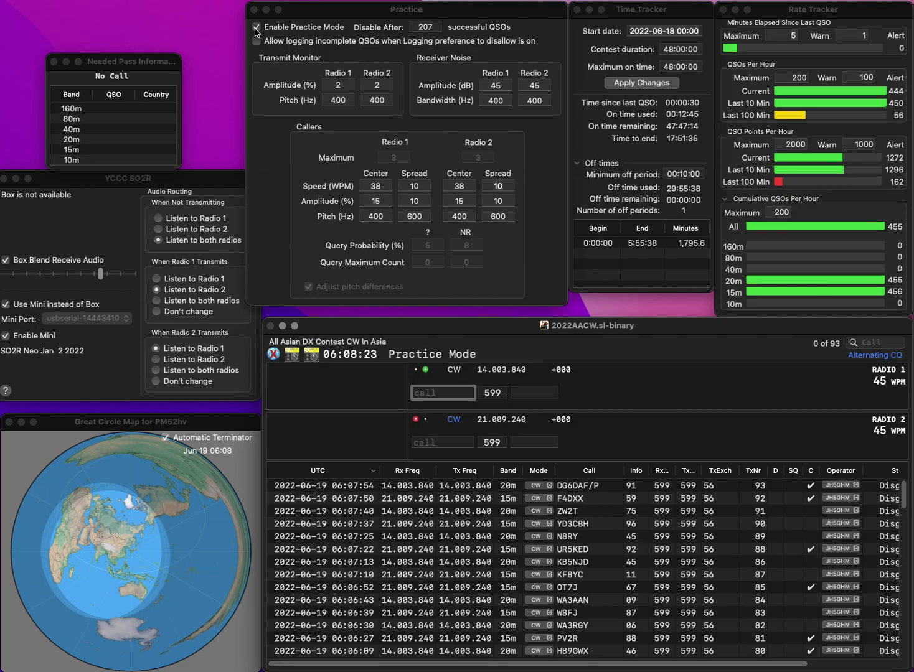
{"action": "type", "text": "NP4A"}
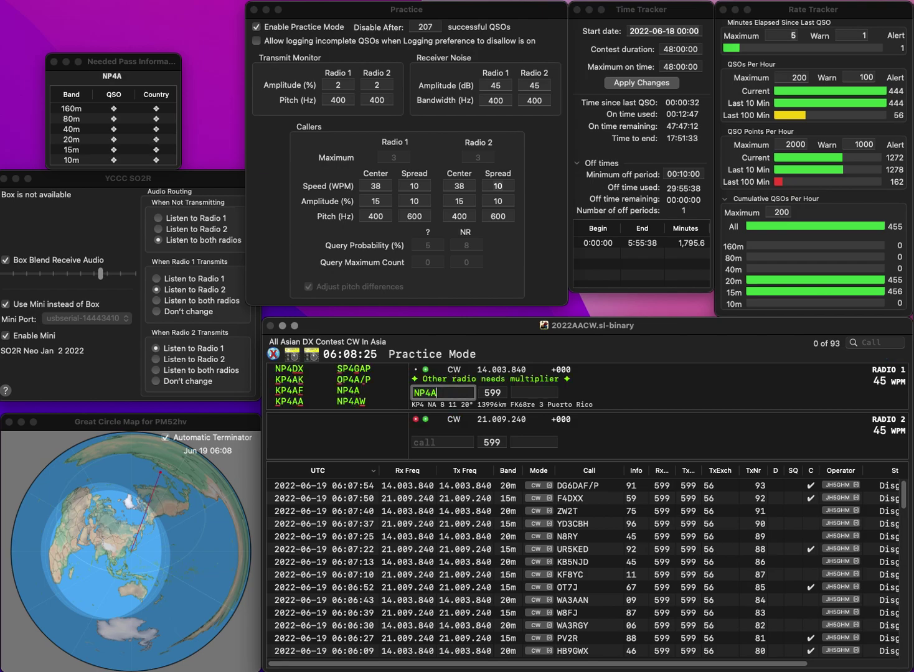
{"action": "type", "text": "W"}
{"action": "key", "text": "Return"}
{"action": "type", "text": "DG6IMR"}
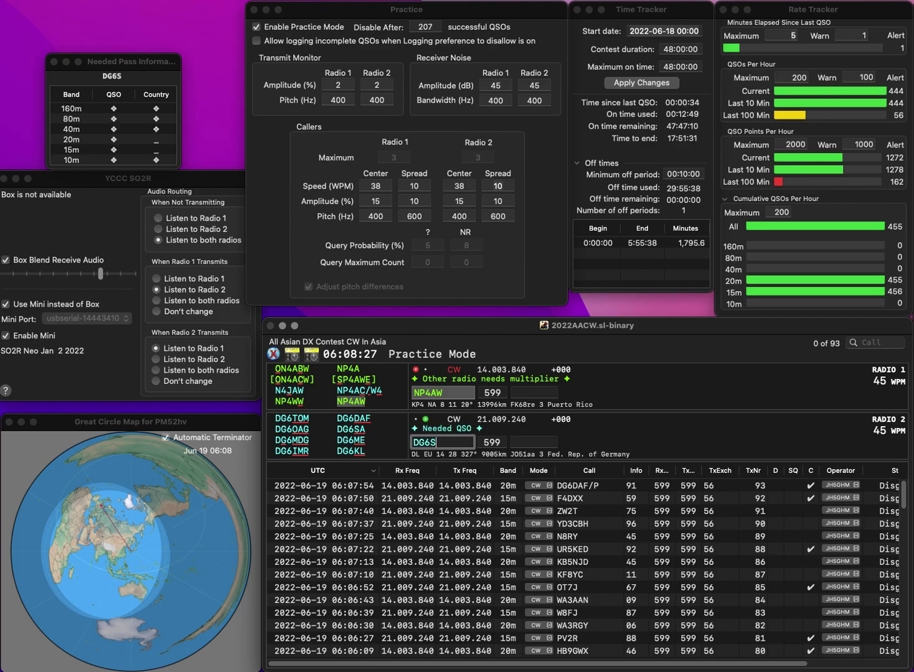
{"action": "key", "text": "Return"}
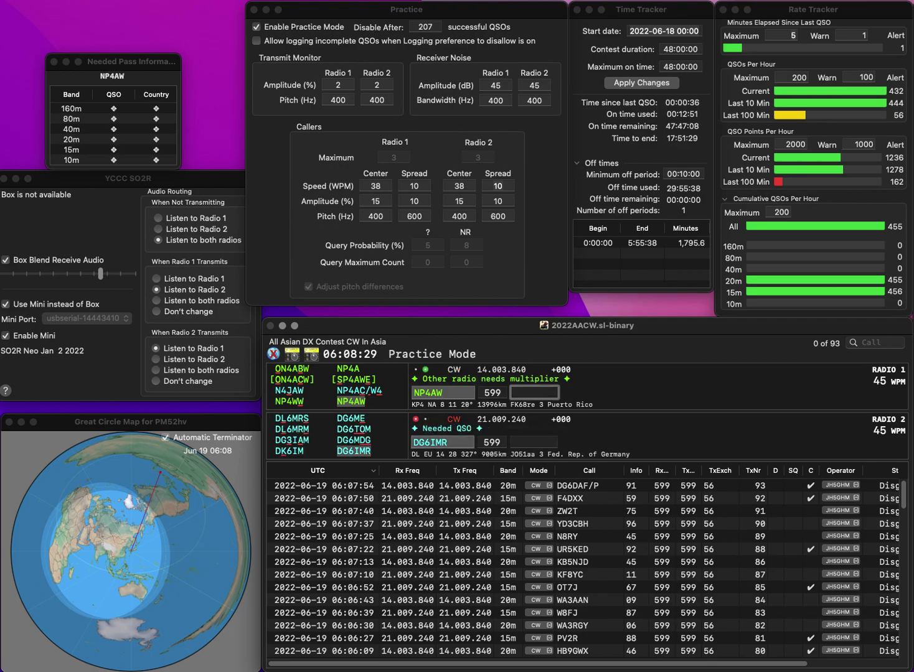
{"action": "type", "text": "98"}
{"action": "key", "text": "Return"}
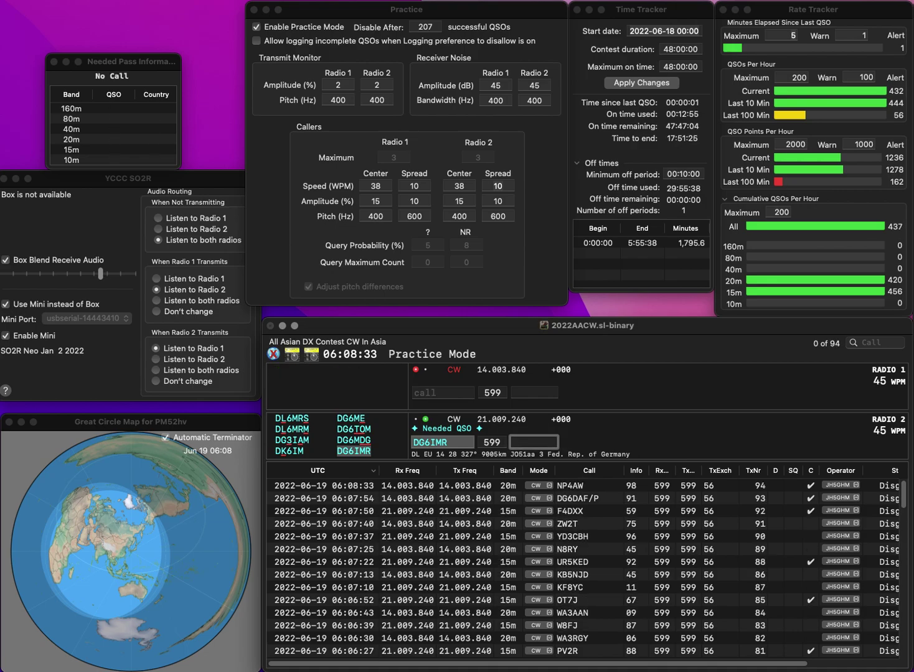
{"action": "type", "text": "57"}
{"action": "key", "text": "Return"}
{"action": "type", "text": "IZ2YTK"}
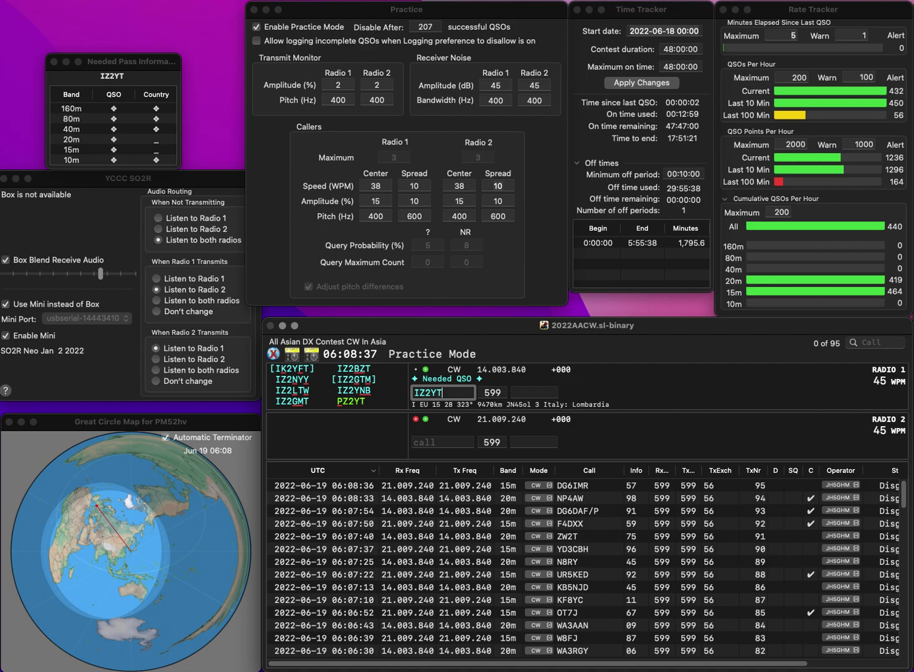
{"action": "key", "text": "Return"}
{"action": "type", "text": "RD80"}
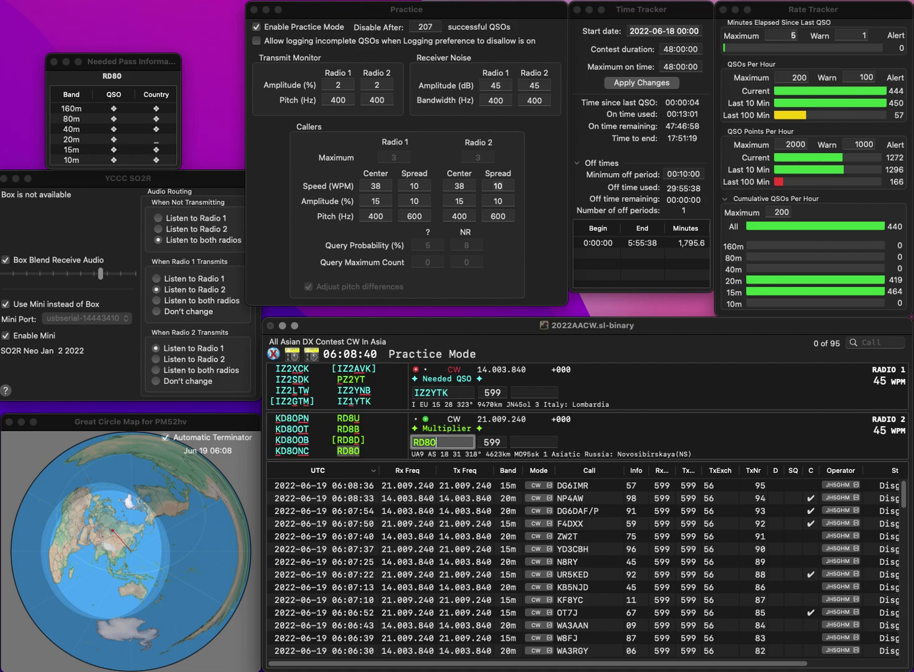
{"action": "key", "text": "Return"}
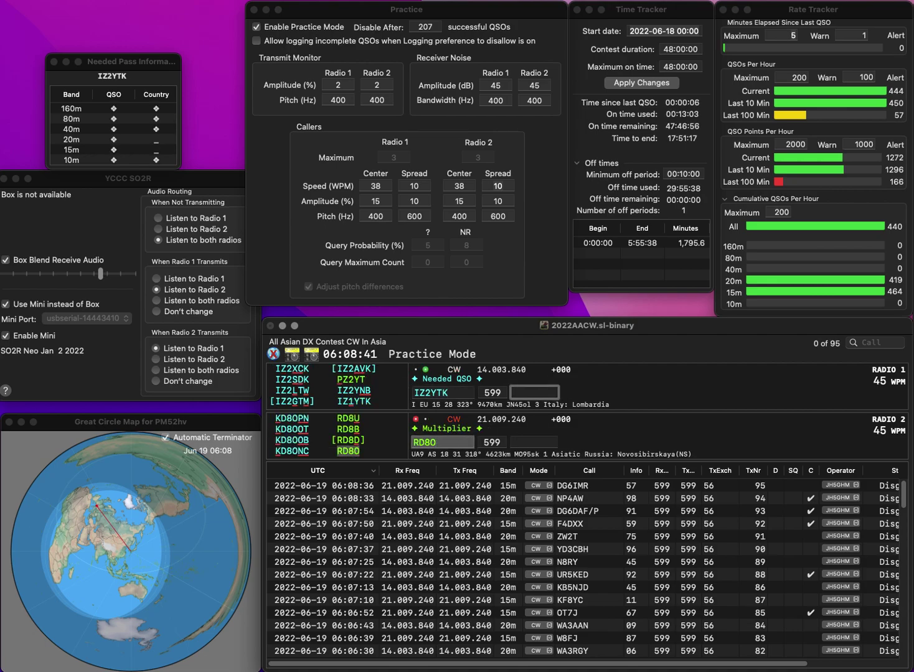
{"action": "key", "text": "space"}
{"action": "key", "text": "Left"}
{"action": "key", "text": "Left"}
{"action": "key", "text": "Left"}
{"action": "key", "text": "BackSpace"}
{"action": "type", "text": "1"}
{"action": "key", "text": "Return"}
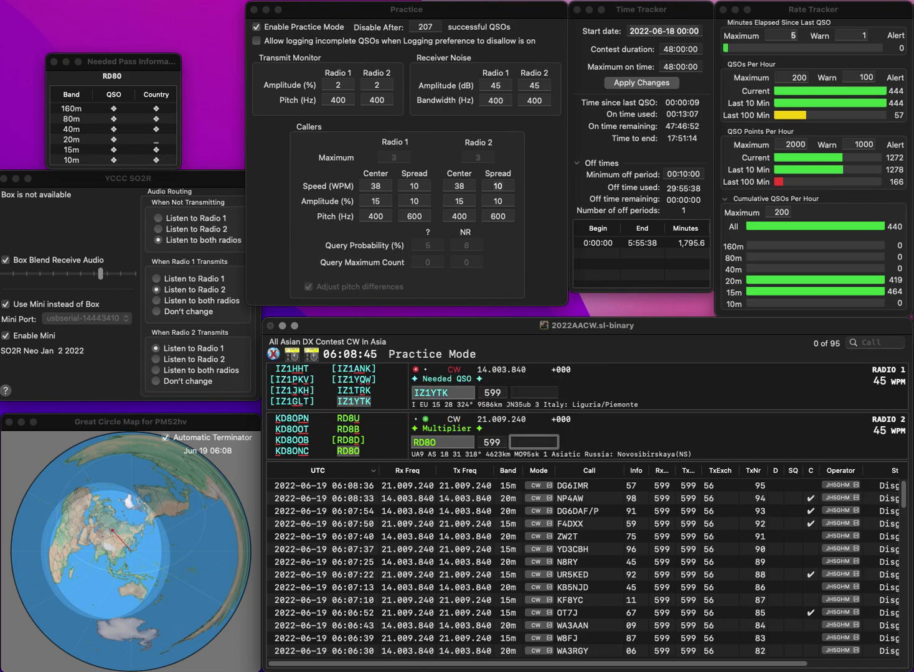
Log RD8O on Radio 2 with received exchange 58 and IZ1YTK on Radio 1 with received exchange 37
{"action": "key", "text": "Return"}
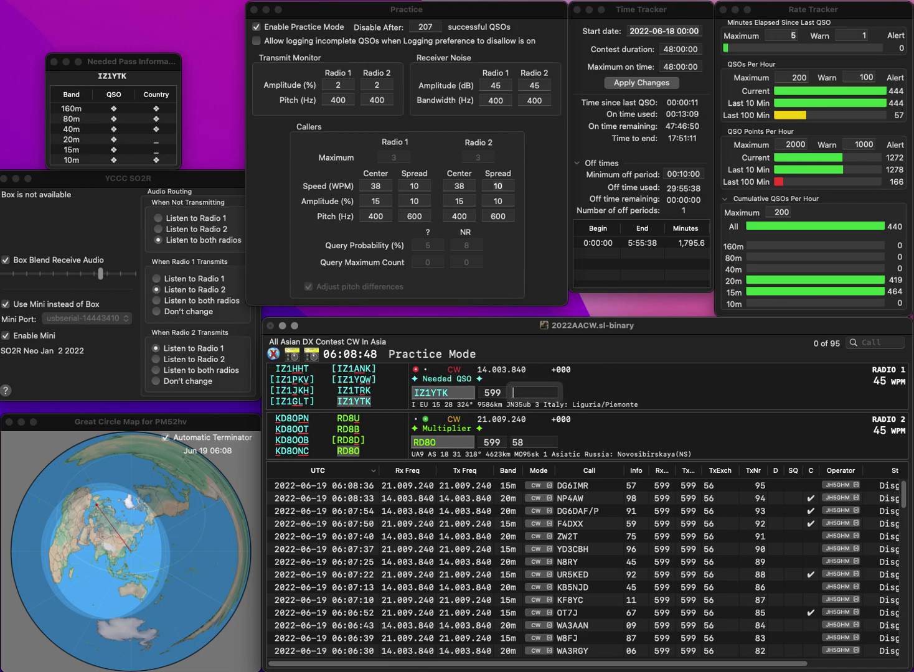
{"action": "type", "text": "37"}
{"action": "key", "text": "Return"}
{"action": "type", "text": "N4KIN"}
{"action": "key", "text": "Return"}
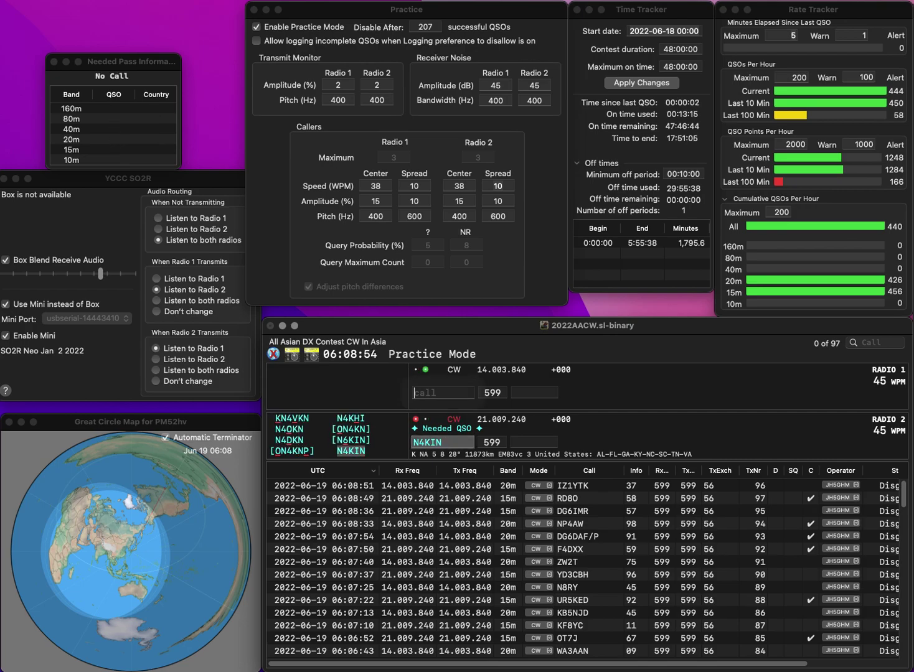
{"action": "type", "text": "VA6DJ"}
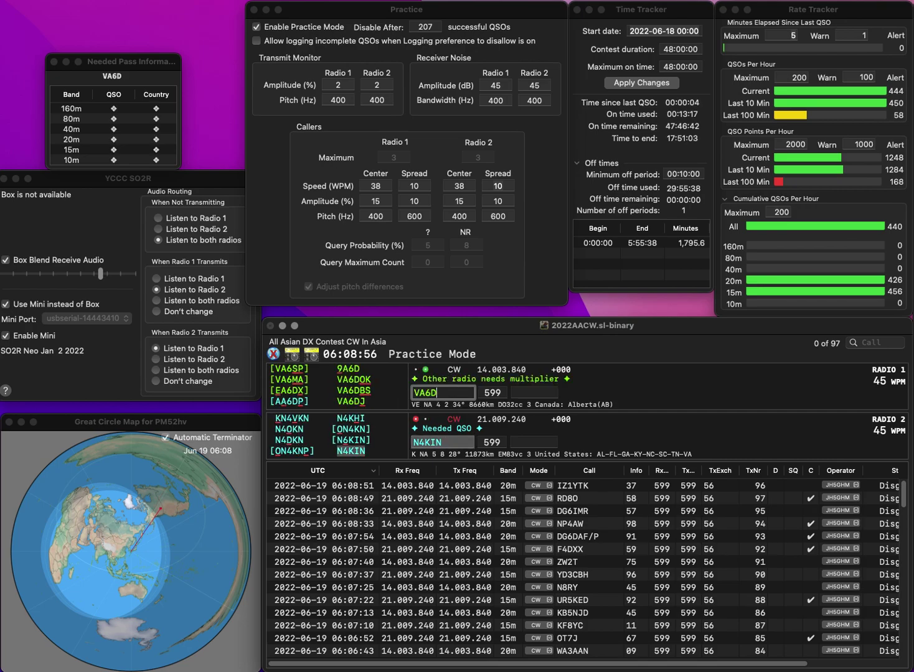
{"action": "key", "text": "Return"}
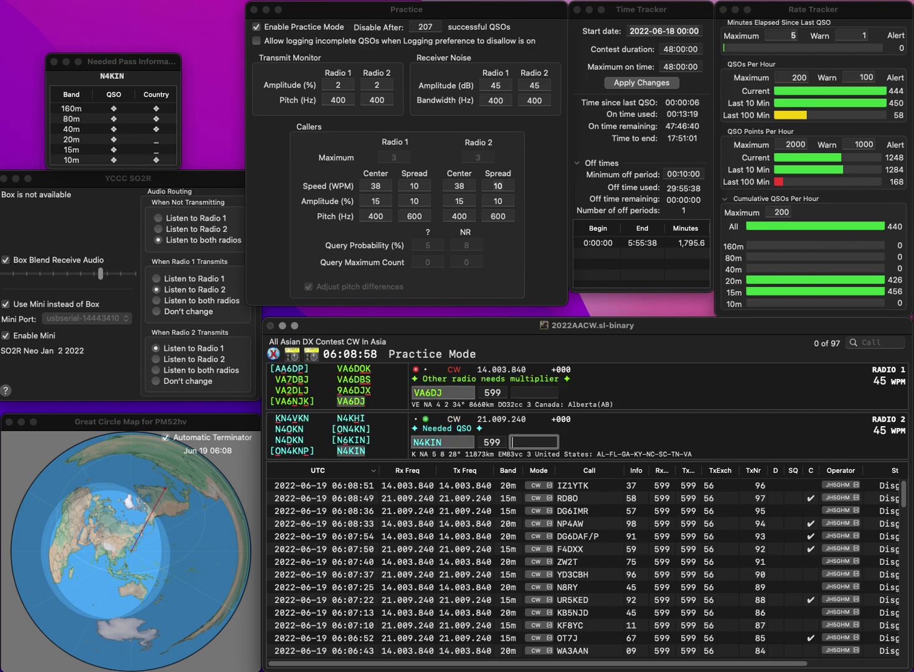
{"action": "type", "text": "21"}
{"action": "key", "text": "Return"}
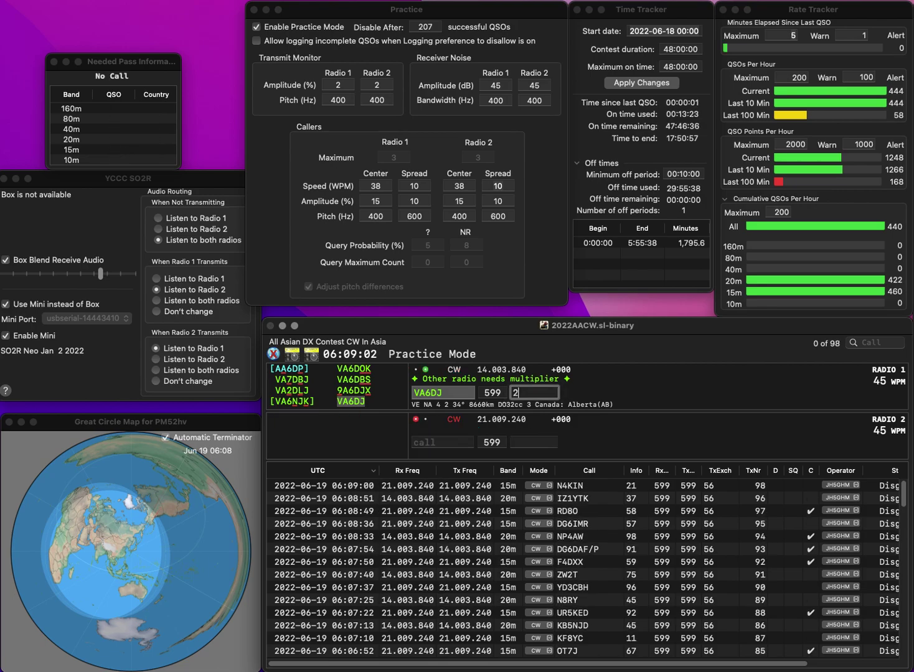
{"action": "key", "text": "Return"}
Enter the suffix ELW on Radio 2, complete the call as WA4ELW and answer it
{"action": "type", "text": "ELW"}
{"action": "key", "text": "super+Left"}
{"action": "type", "text": "WA"}
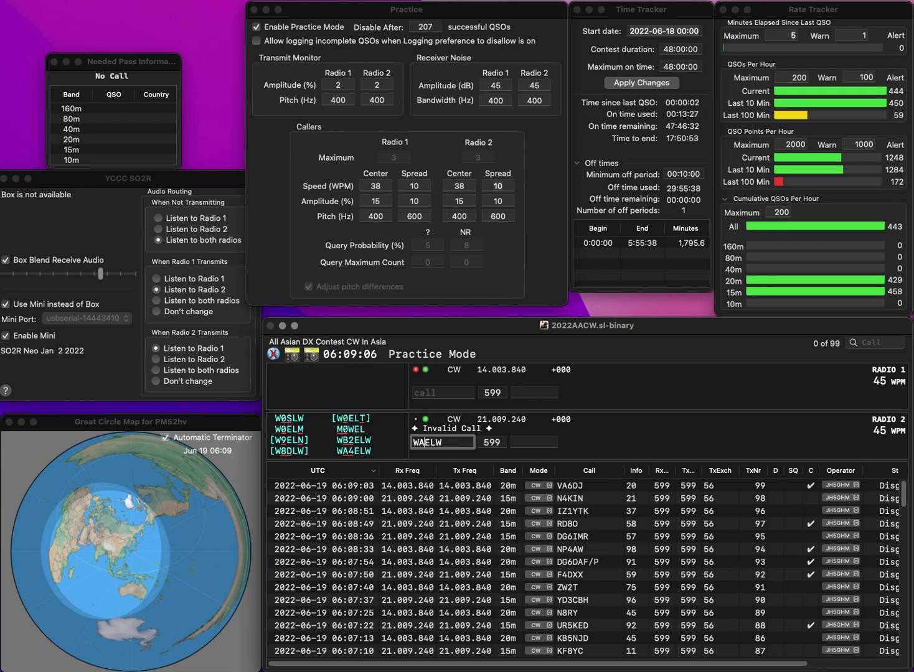
{"action": "type", "text": "4"}
{"action": "key", "text": "Return"}
{"action": "type", "text": "4"}
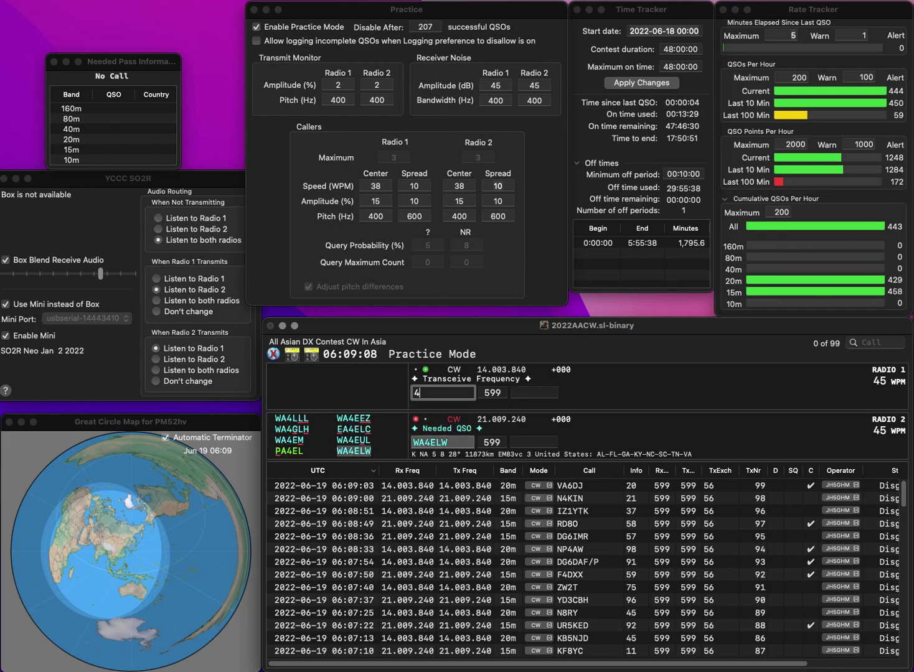
{"action": "type", "text": "GW"}
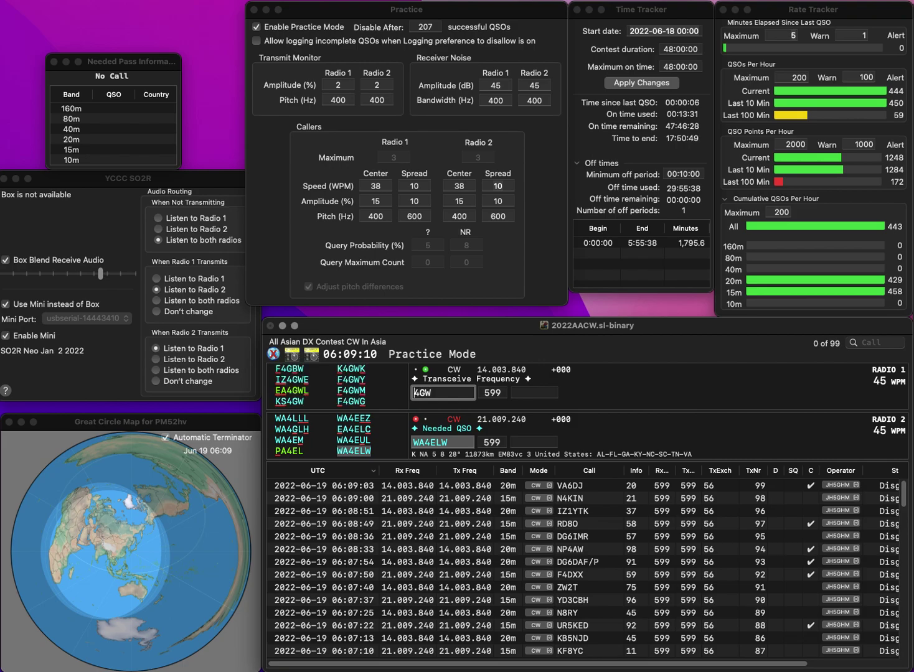
{"action": "key", "text": "super+Left"}
{"action": "type", "text": "OK"}
{"action": "key", "text": "space"}
{"action": "key", "text": "space"}
{"action": "key", "text": "space"}
{"action": "type", "text": "73"}
{"action": "key", "text": "Return"}
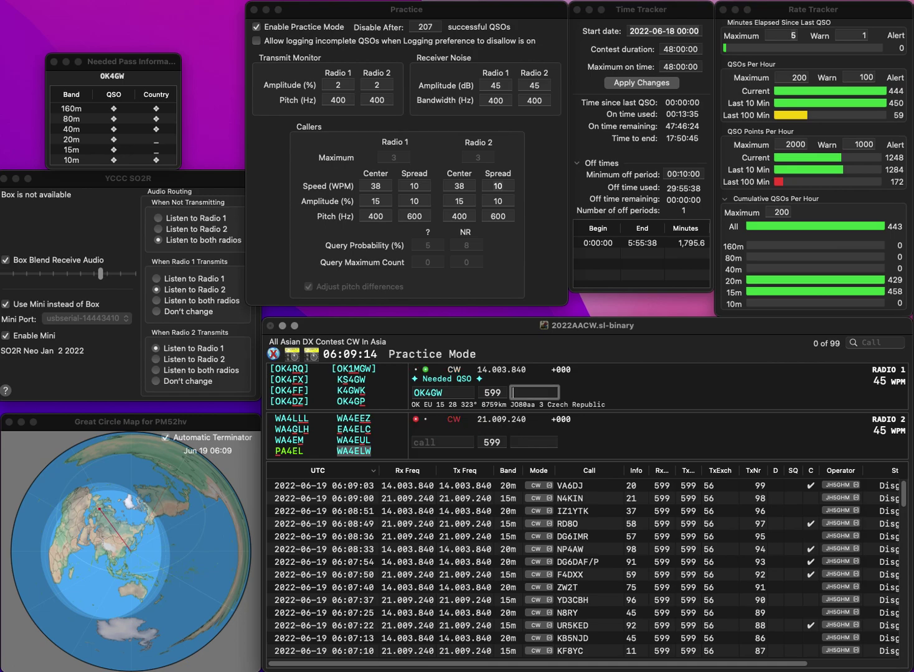
{"action": "key", "text": "Tab"}
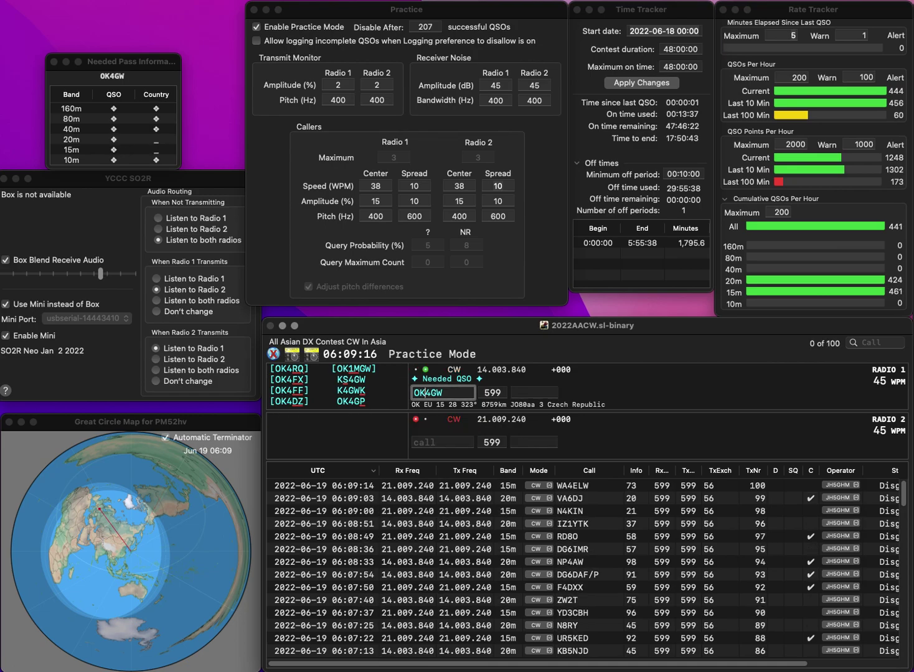
Log OK4GP on Radio 1 with received exchange 47, answering the partial call 8CN on Radio 2 in between
{"action": "type", "text": "P"}
{"action": "key", "text": "Return"}
{"action": "key", "text": "Tab"}
{"action": "type", "text": "8CNRG"}
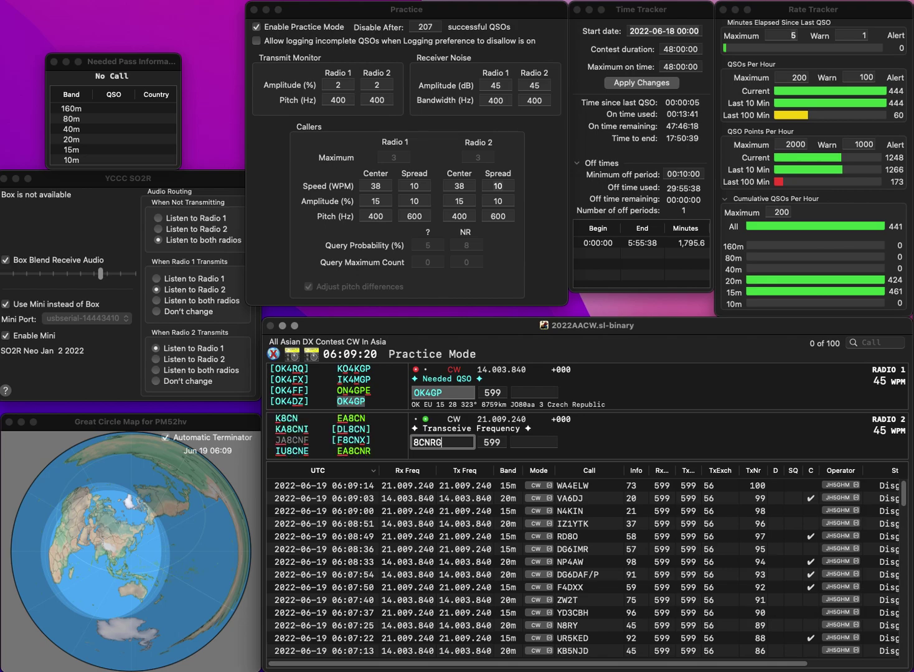
{"action": "key", "text": "Return"}
{"action": "key", "text": "space"}
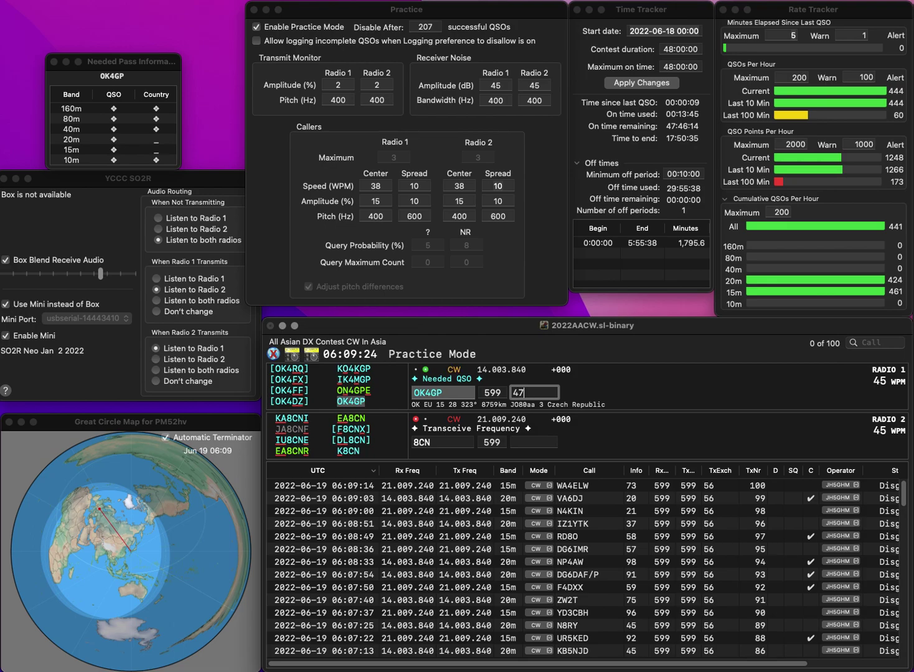
{"action": "key", "text": "Return"}
{"action": "type", "text": "BH8CN"}
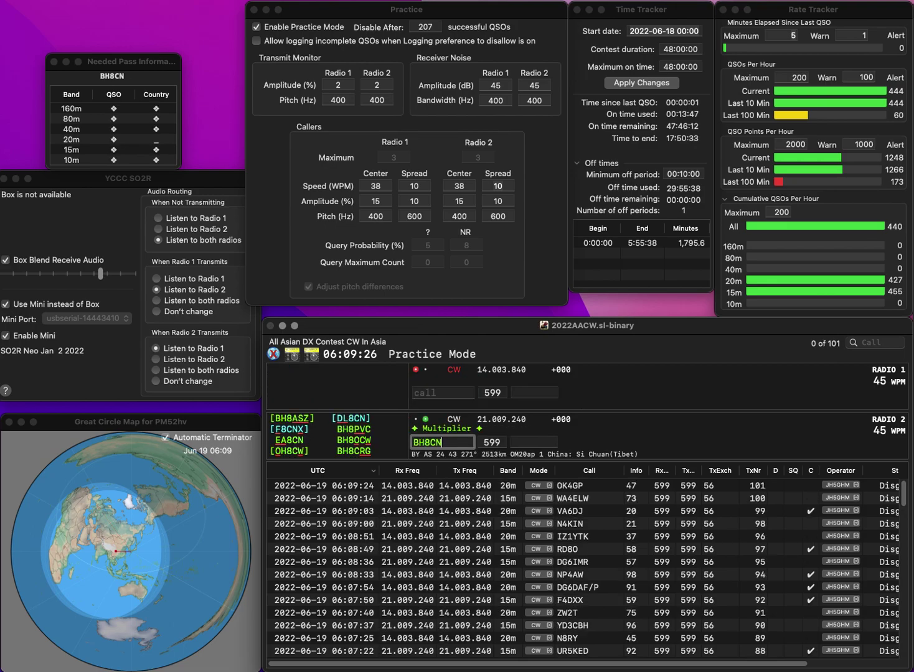
{"action": "key", "text": "BackSpace"}
{"action": "type", "text": "RG"}
{"action": "key", "text": "Return"}
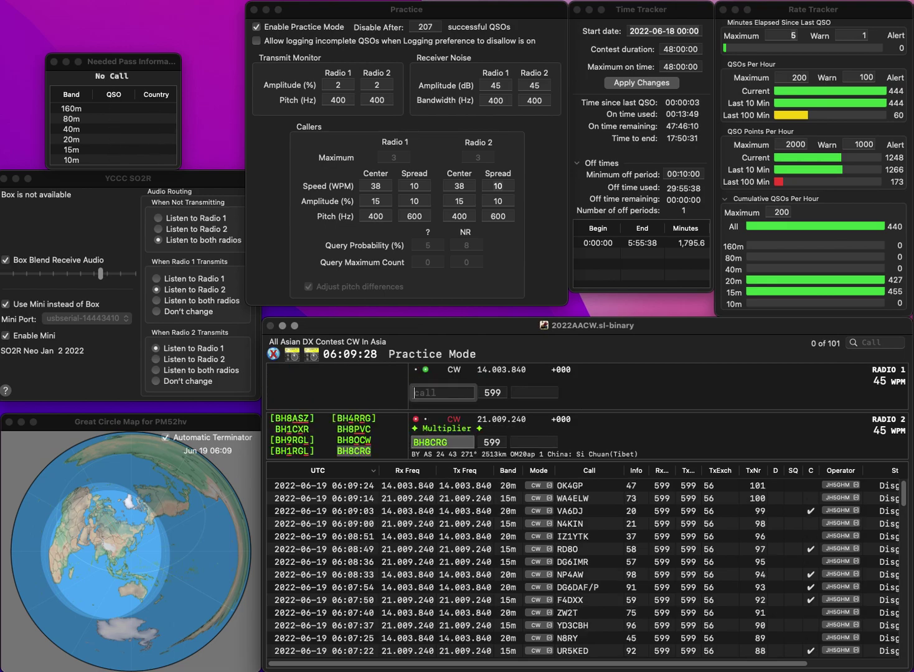
Answer G8CMU on Radio 1 and log BH8CRG on Radio 2 with received exchange 41
{"action": "type", "text": "8CMU"}
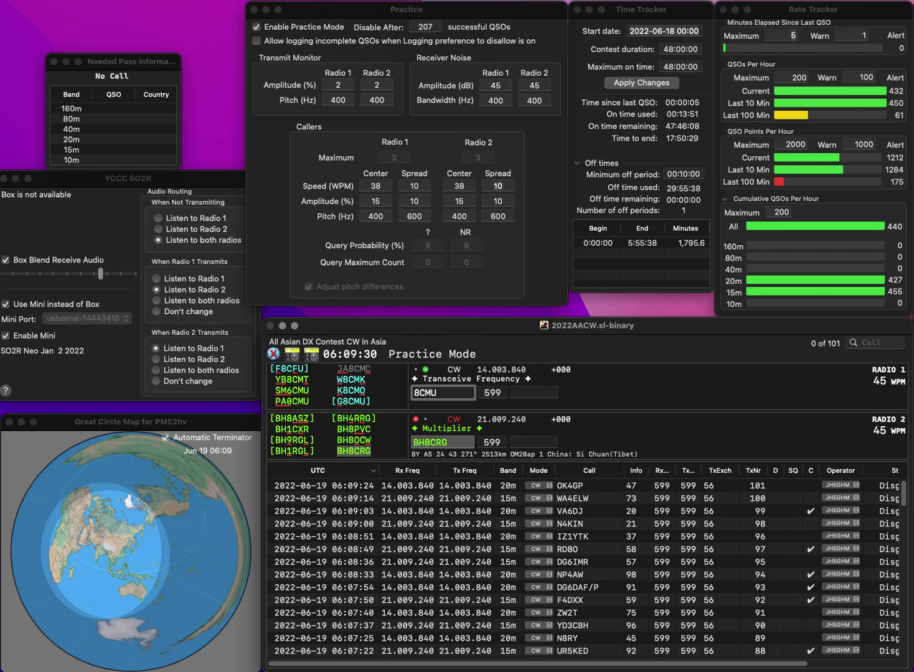
{"action": "key", "text": "Home"}
{"action": "type", "text": "G"}
{"action": "key", "text": "Return"}
{"action": "key", "text": "space"}
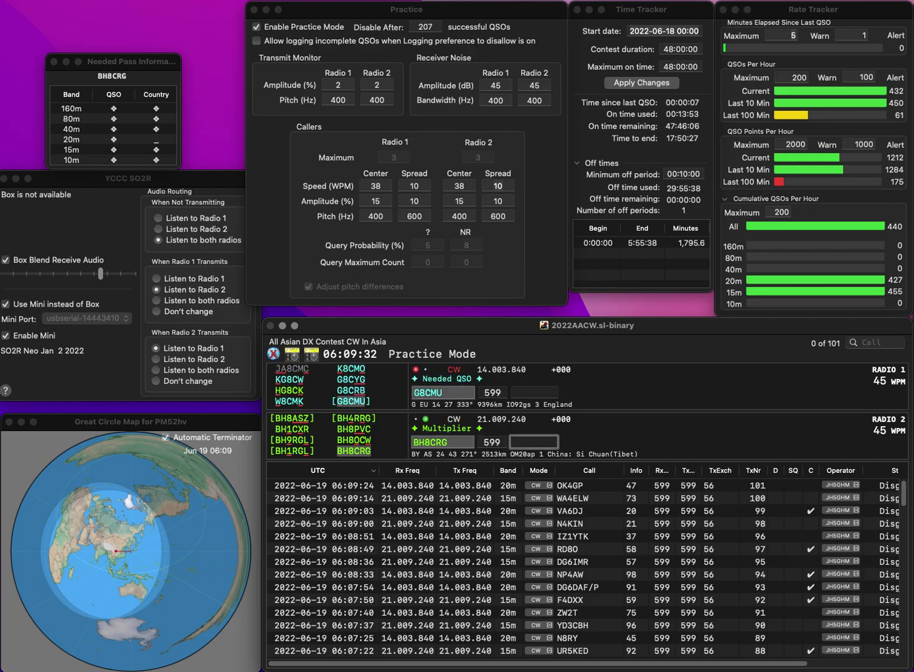
{"action": "key", "text": "Return"}
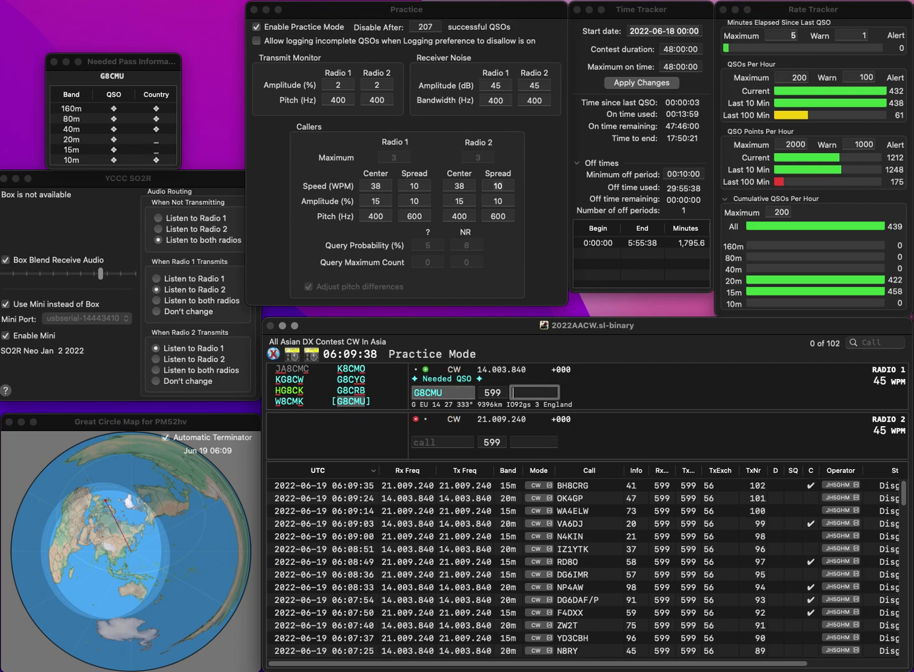
{"action": "type", "text": "48"}
{"action": "key", "text": "Return"}
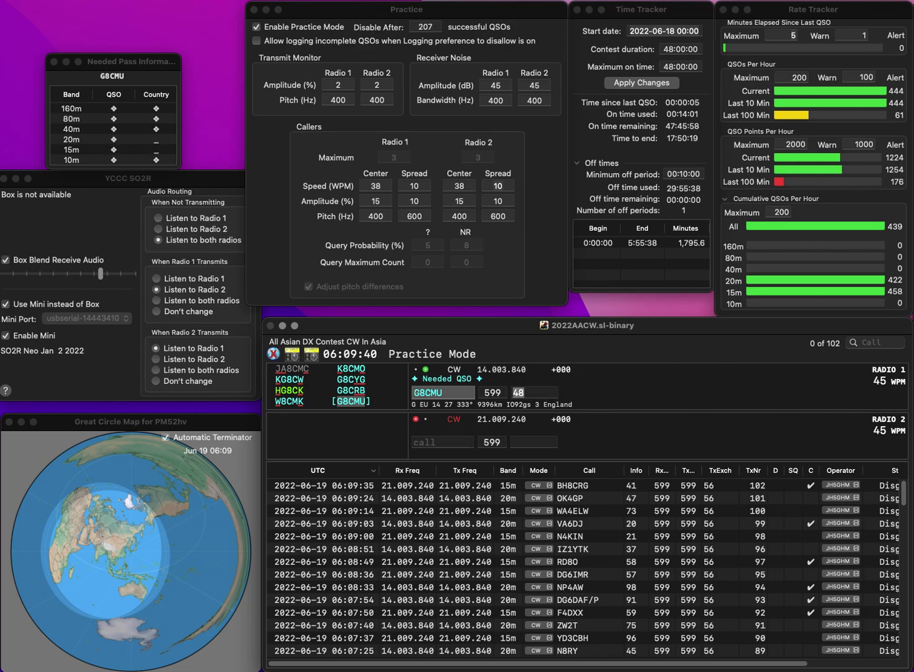
{"action": "type", "text": "W7NN"}
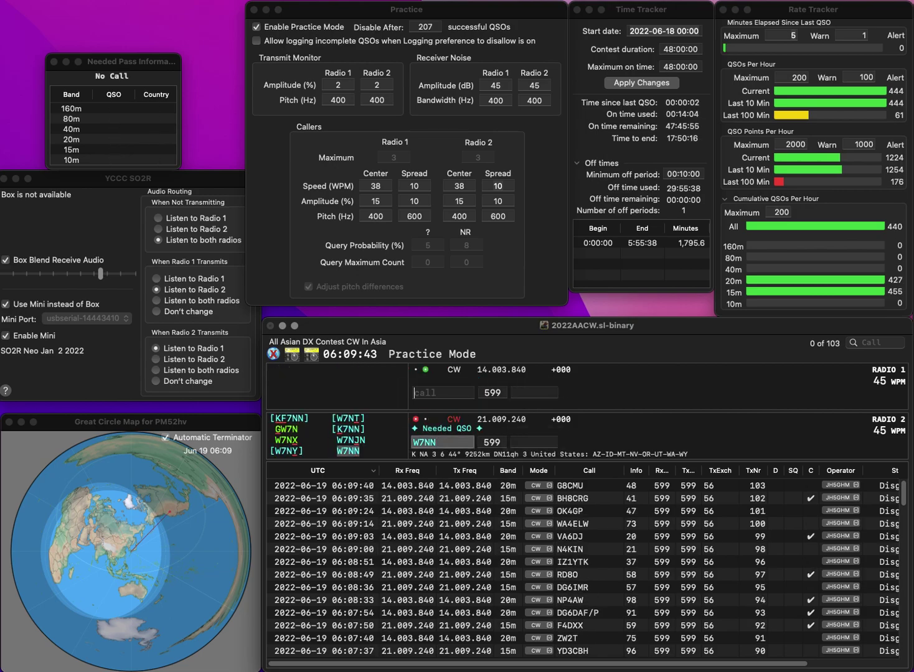
{"action": "key", "text": "Return"}
Answer PU2TNT on Radio 1 and log W7NN on Radio 2 with received exchange 23
{"action": "type", "text": "PU2TNT"}
{"action": "key", "text": "Return"}
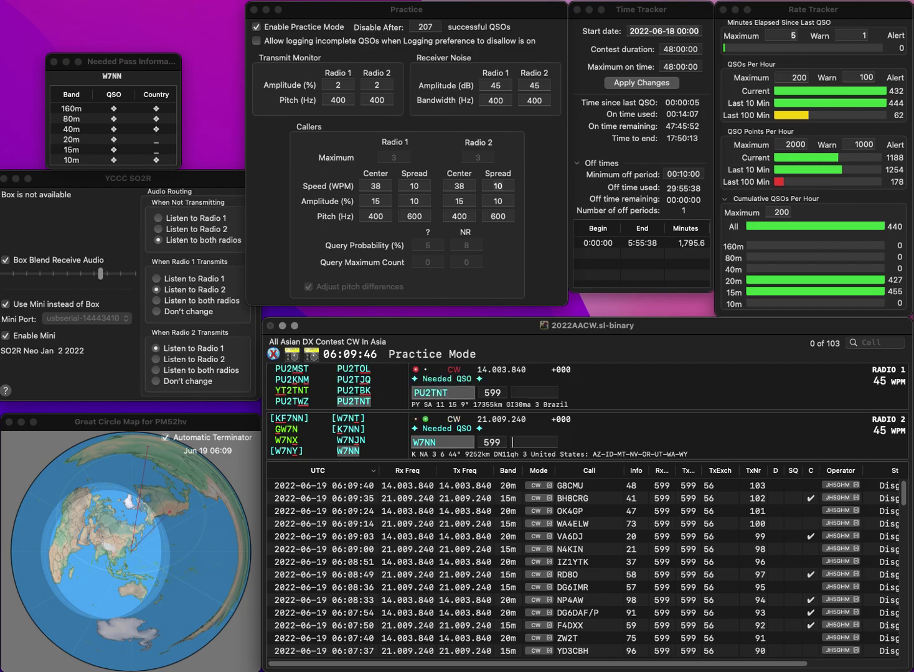
{"action": "type", "text": "23"}
{"action": "key", "text": "Return"}
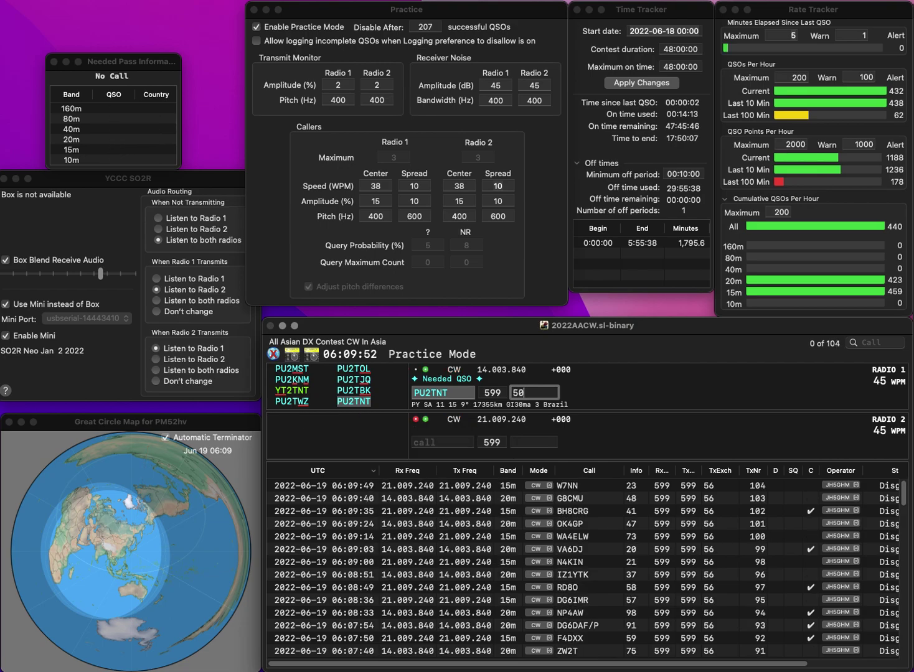
Log PU2TNT on Radio 1 with received exchange 50 and answer R3DCY on Radio 2
{"action": "type", "text": "0"}
{"action": "key", "text": "Return"}
{"action": "type", "text": "3DCY"}
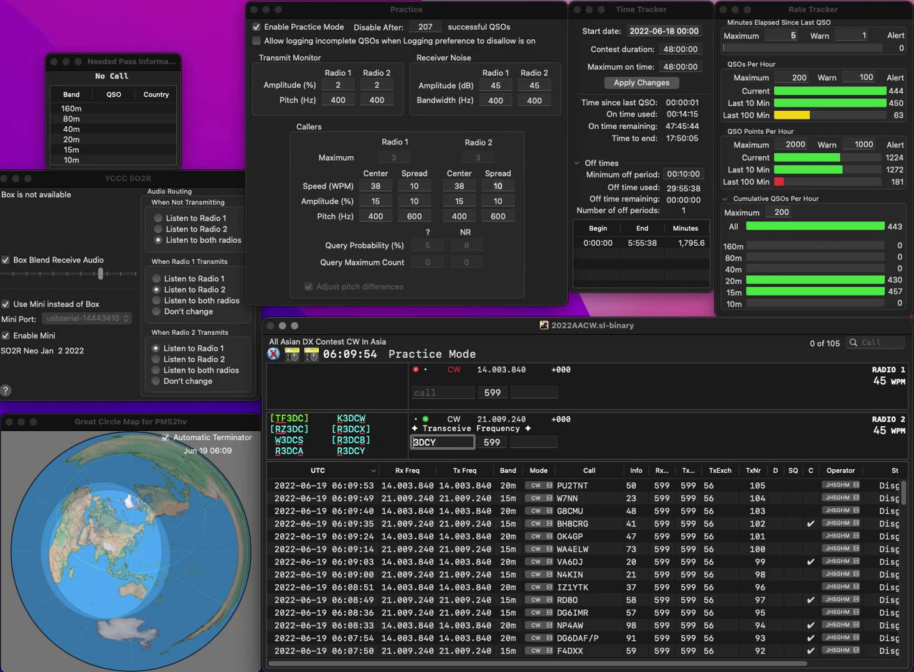
{"action": "key", "text": "Home"}
{"action": "type", "text": "R"}
{"action": "key", "text": "Return"}
{"action": "type", "text": "AC1AE"}
{"action": "key", "text": "Return"}
{"action": "key", "text": "space"}
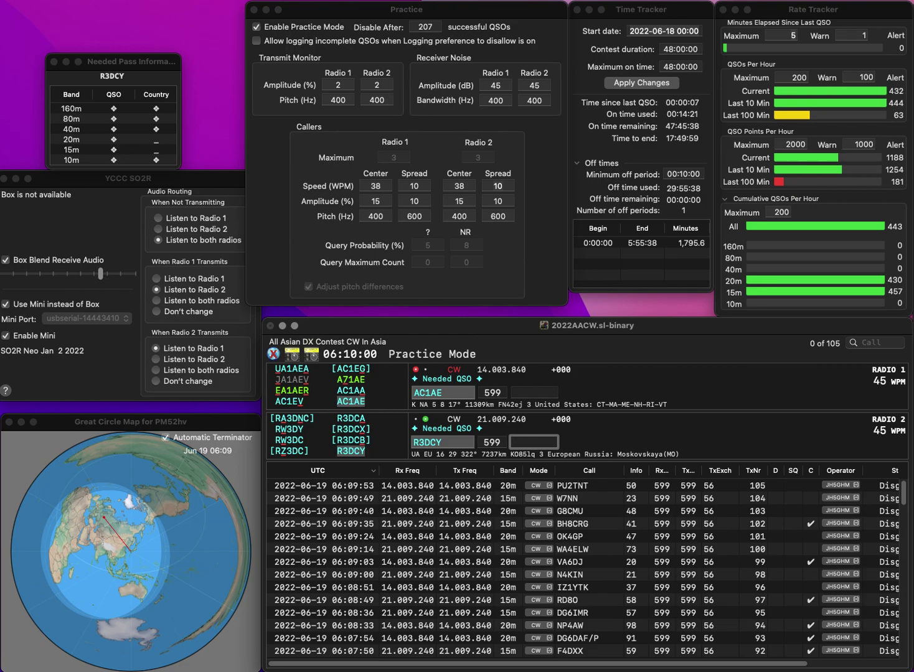
{"action": "type", "text": "61"}
{"action": "key", "text": "Return"}
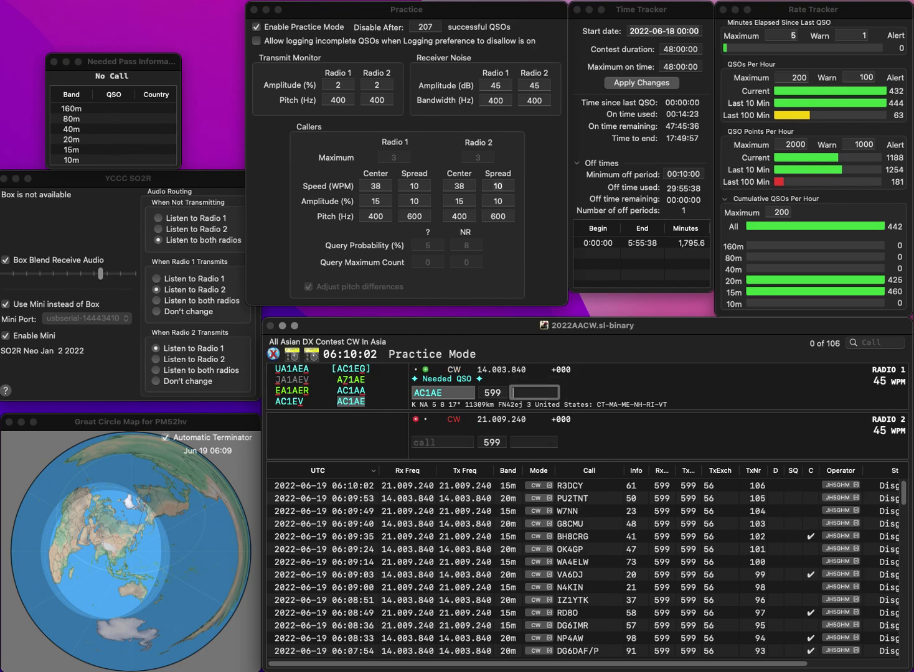
{"action": "type", "text": "83"}
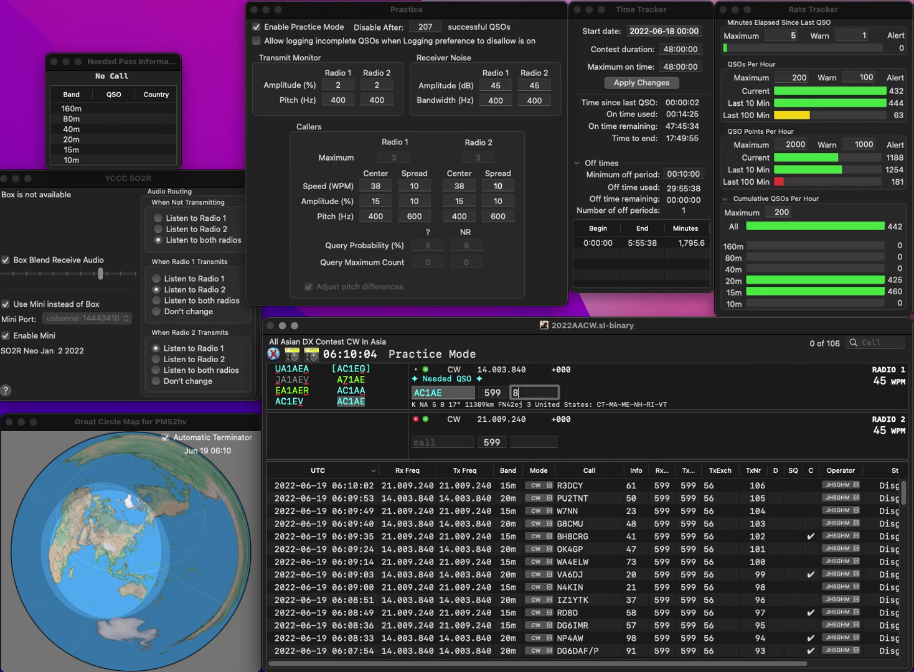
{"action": "key", "text": "Return"}
{"action": "key", "text": "BackSpace"}
{"action": "type", "text": "YL2NK"}
{"action": "key", "text": "Return"}
{"action": "type", "text": "V"}
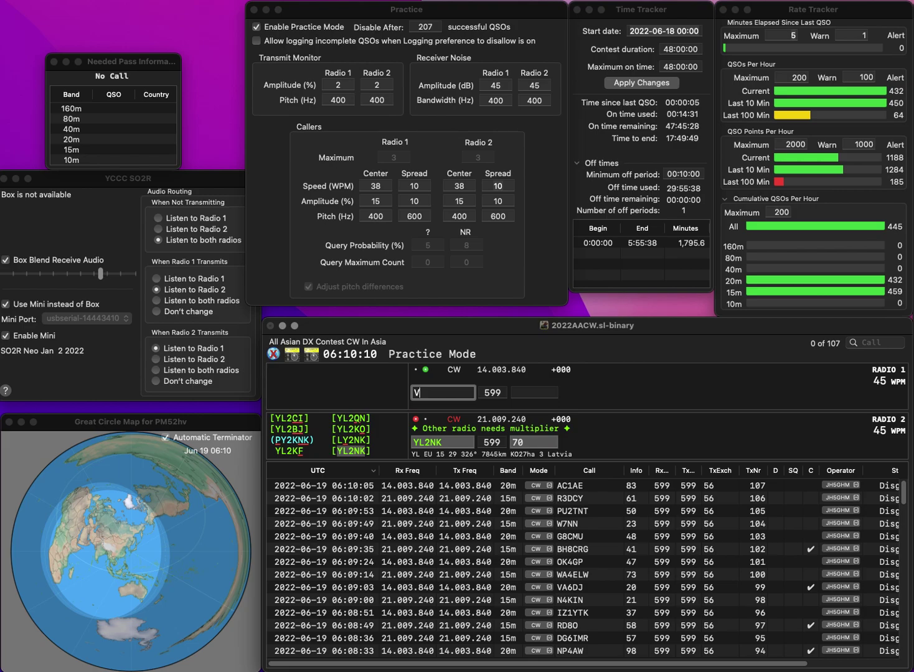
{"action": "type", "text": "K4A"}
{"action": "key", "text": "Return"}
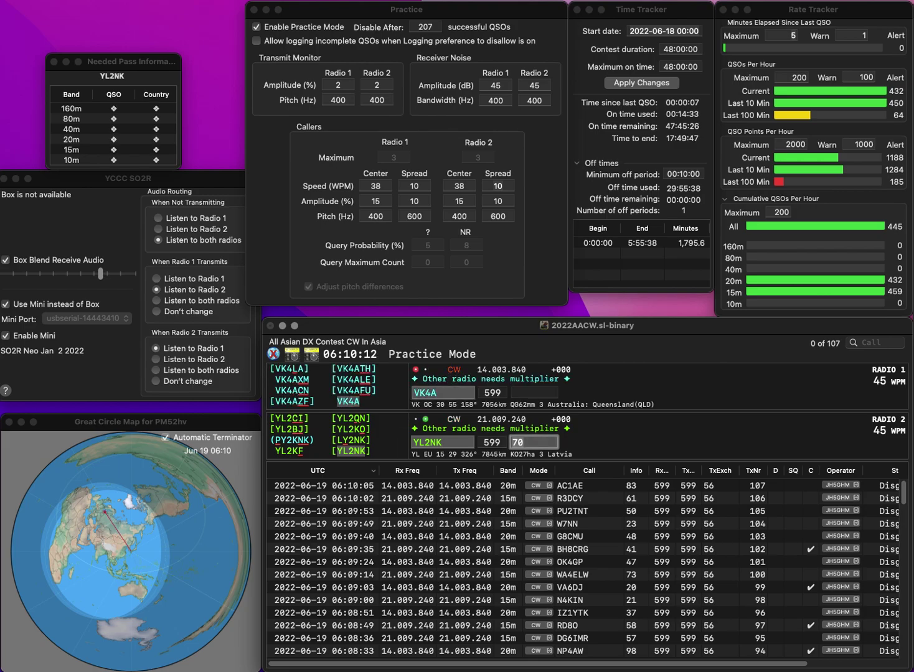
{"action": "key", "text": "BackSpace"}
{"action": "type", "text": "77"}
{"action": "key", "text": "Return"}
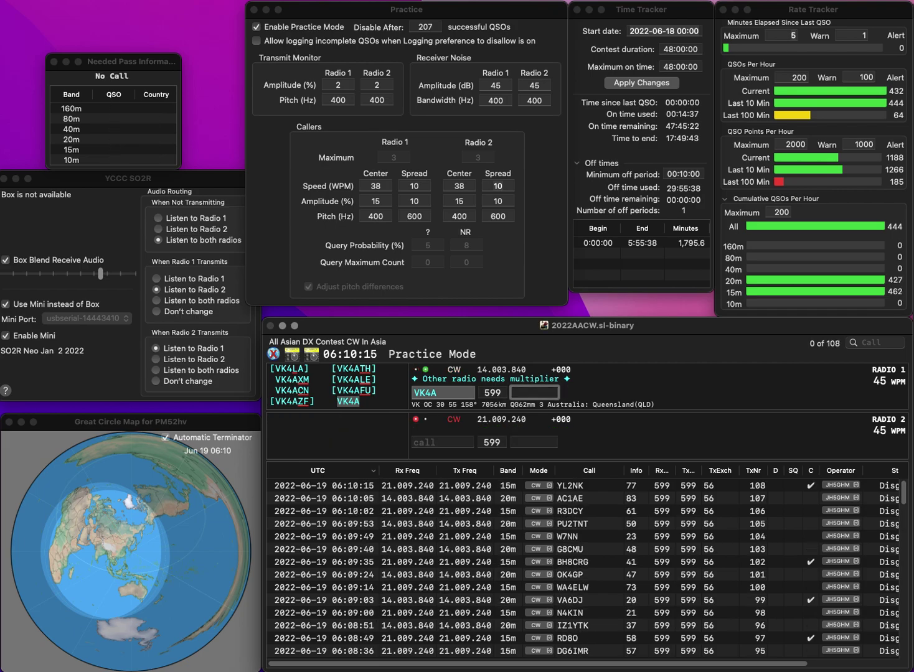
{"action": "type", "text": "04"}
{"action": "key", "text": "Return"}
{"action": "type", "text": "W4LT"}
{"action": "key", "text": "Return"}
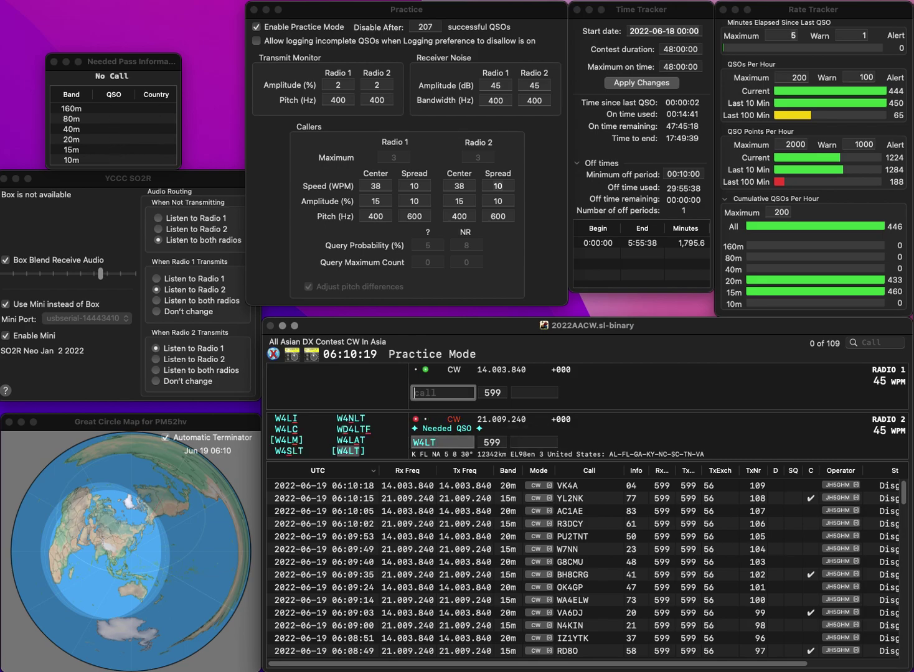
Answer RM8L on Radio 1 and log W4LT on Radio 2 with received exchange 47
{"action": "type", "text": "RM8L"}
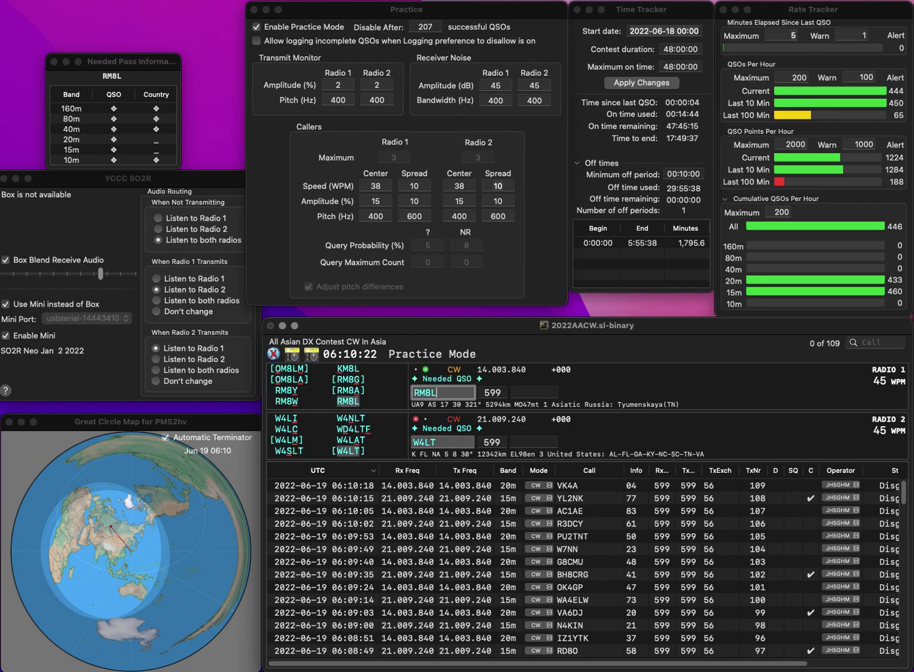
{"action": "key", "text": "Return"}
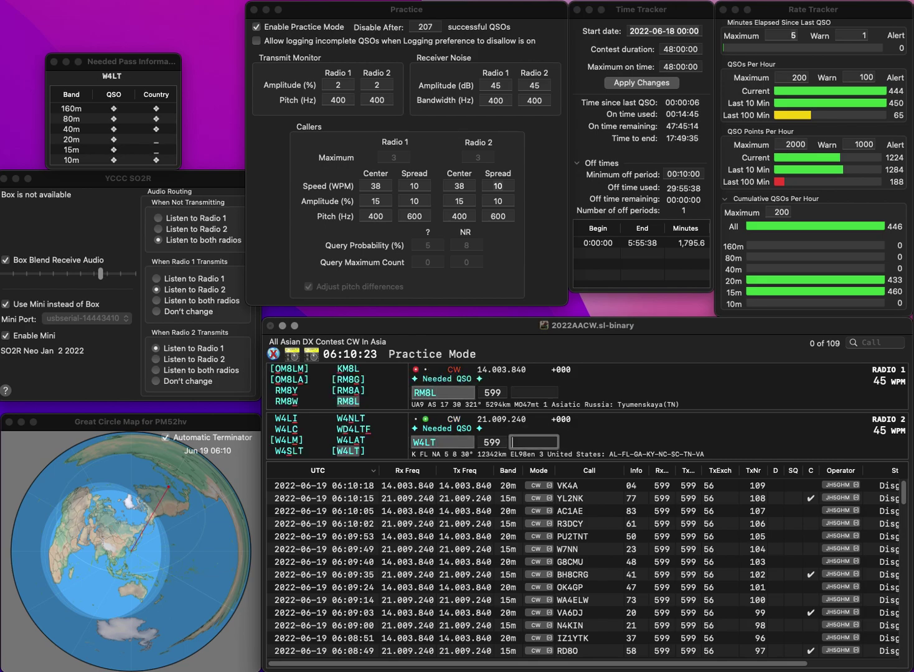
{"action": "type", "text": "47"}
{"action": "key", "text": "Return"}
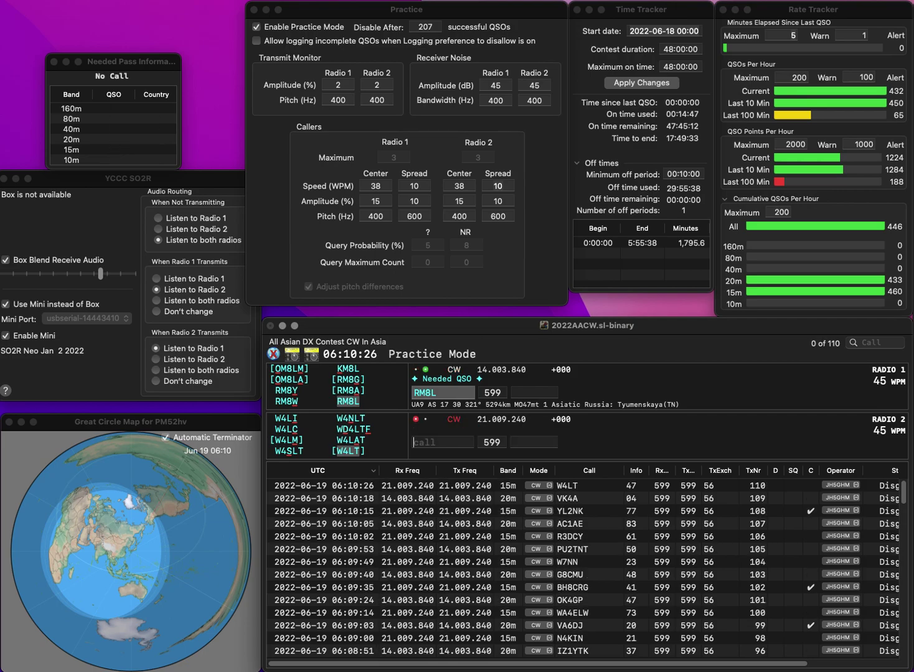
{"action": "type", "text": "82"}
{"action": "key", "text": "Return"}
{"action": "type", "text": "JH"}
{"action": "key", "text": "Return"}
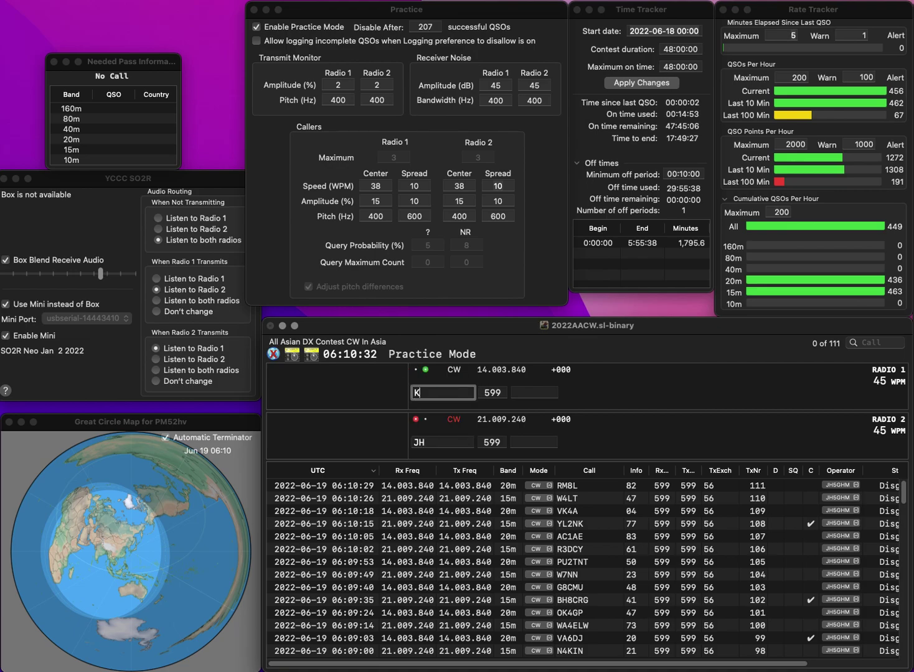
{"action": "key", "text": "Return"}
{"action": "type", "text": "H6NB"}
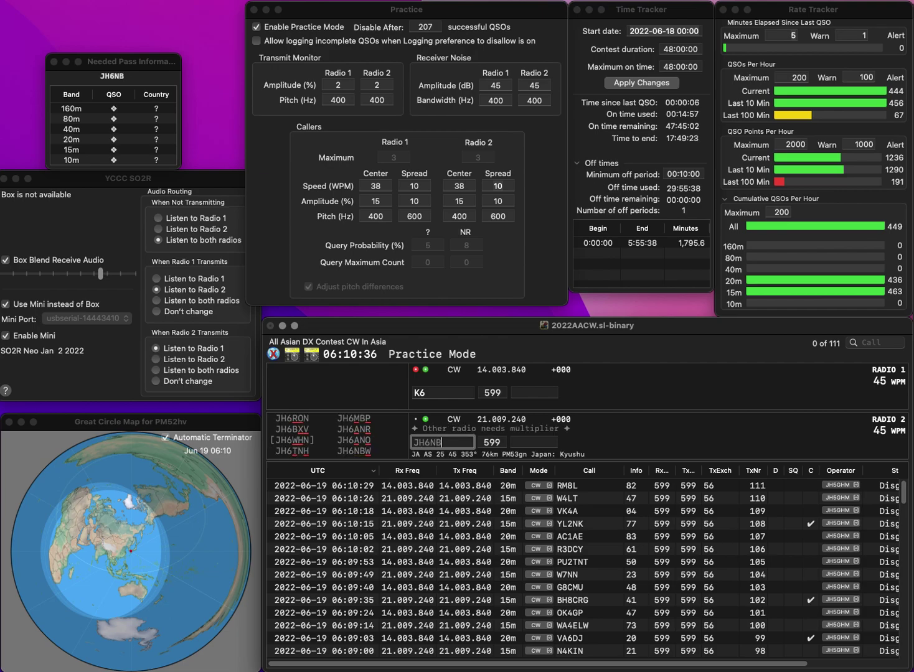
{"action": "type", "text": "W"}
{"action": "key", "text": "Return"}
{"action": "type", "text": "WS"}
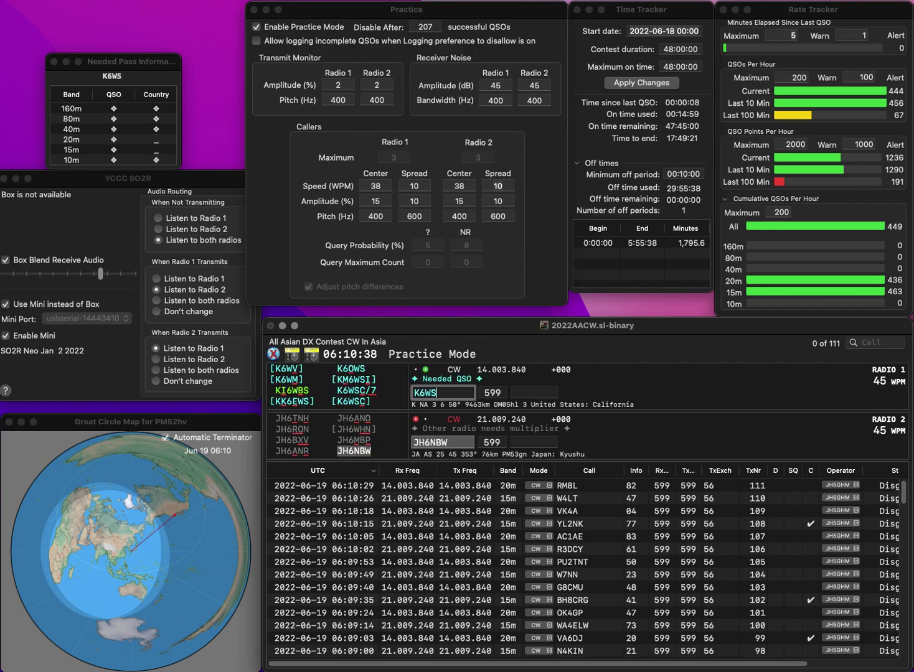
{"action": "type", "text": "C"}
{"action": "key", "text": "Return"}
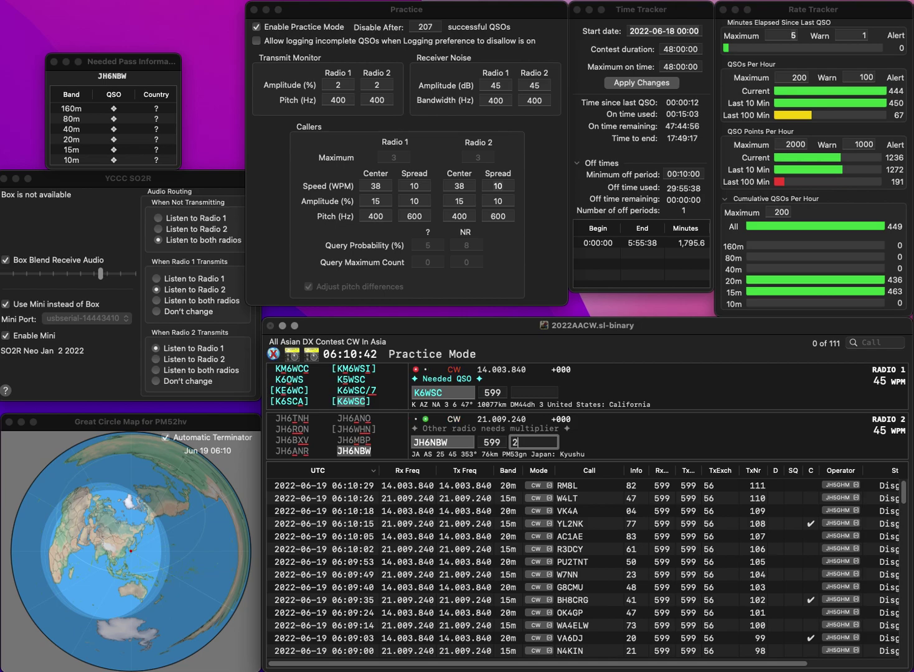
{"action": "key", "text": "Return"}
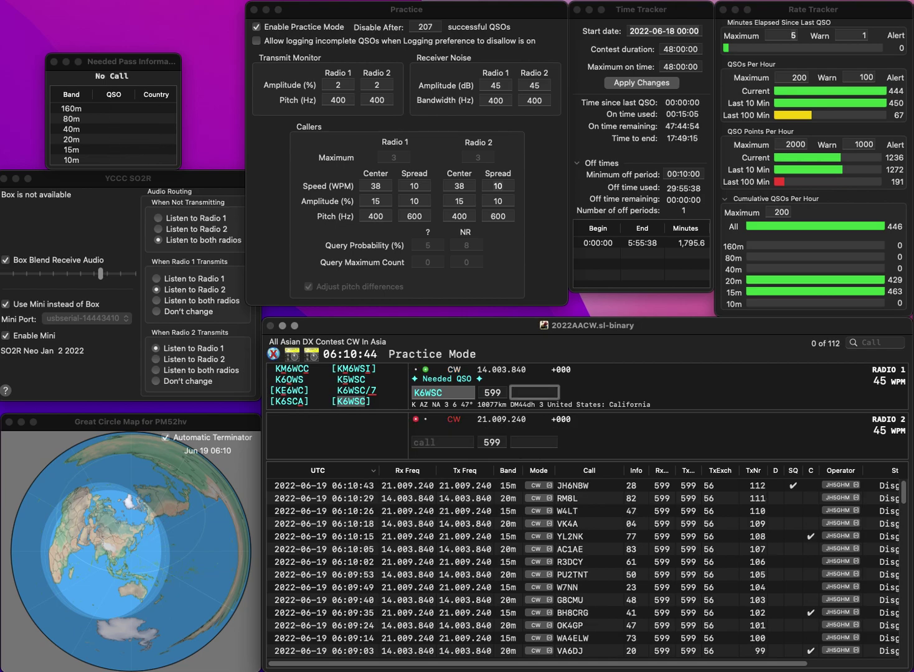
{"action": "type", "text": "48"}
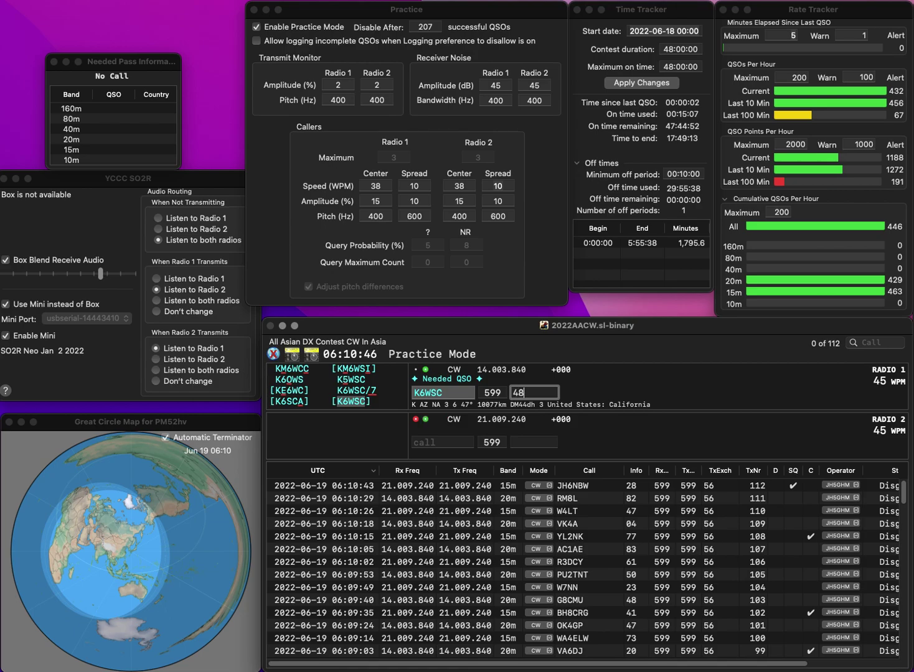
{"action": "key", "text": "Return"}
{"action": "type", "text": "N1CZ"}
{"action": "key", "text": "Return"}
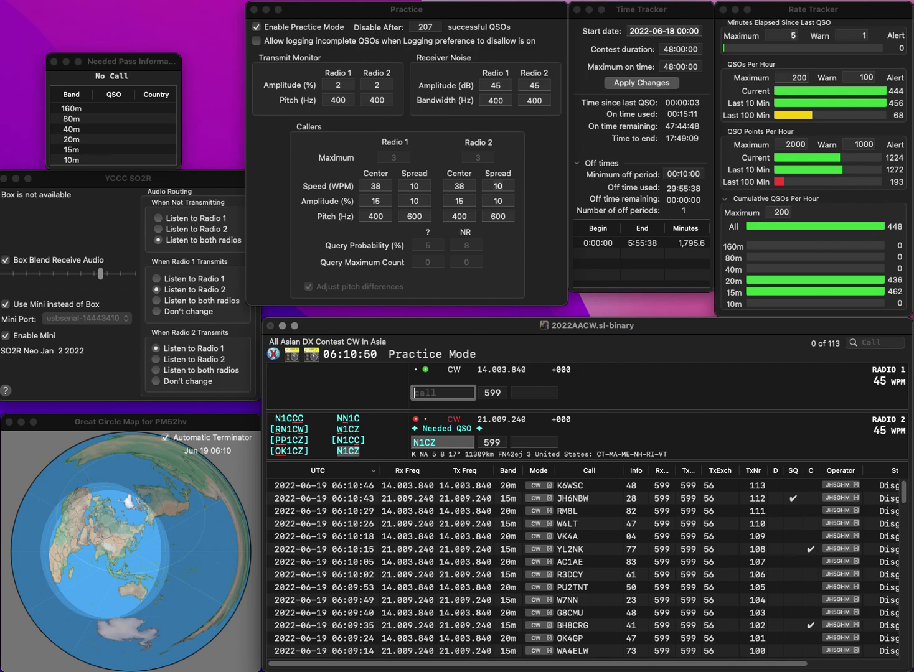
Answer the partial call 0OA on Radio 1 and log N1CZ on Radio 2 with received exchange 05
{"action": "type", "text": "00OA"}
{"action": "key", "text": "ctrl+a"}
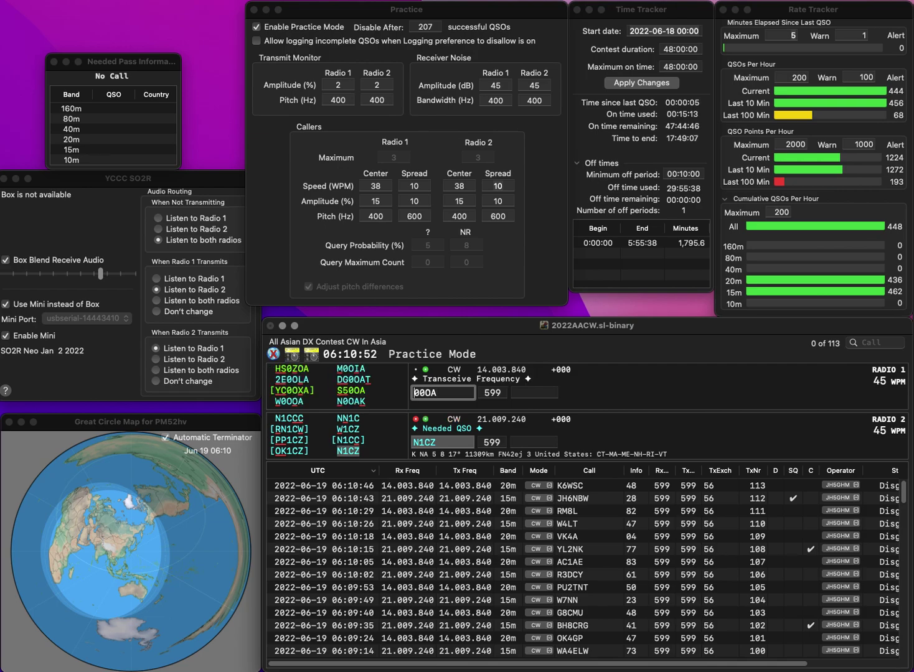
{"action": "key", "text": "Delete"}
{"action": "key", "text": "Return"}
{"action": "type", "text": "05"}
{"action": "key", "text": "Return"}
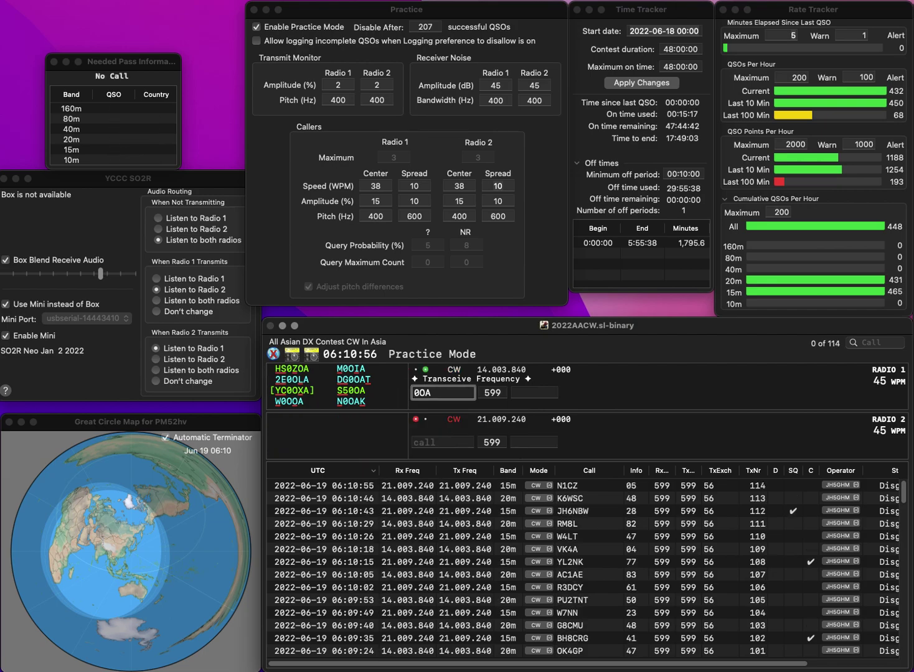
{"action": "type", "text": "S5"}
{"action": "key", "text": "Return"}
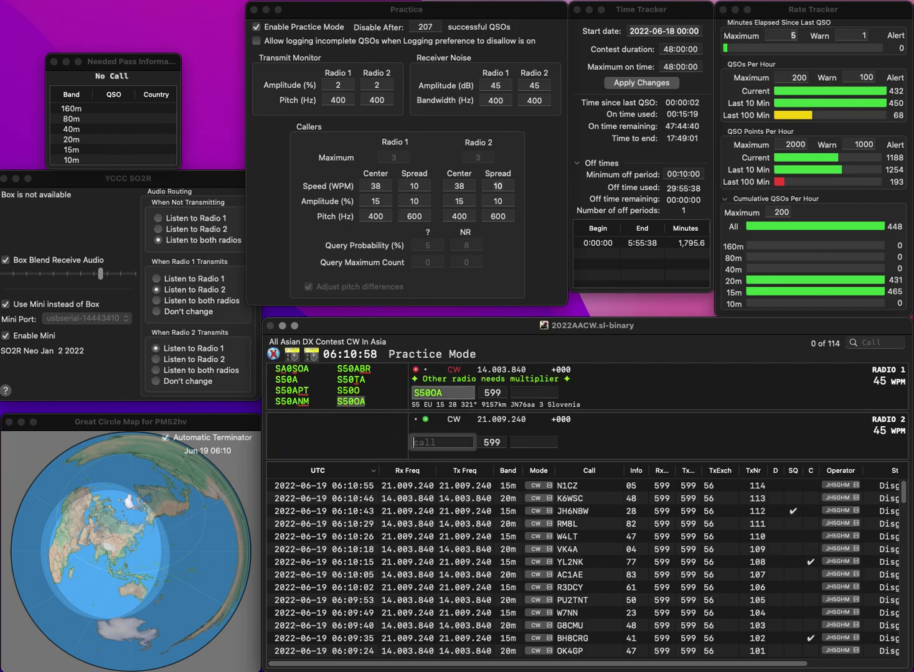
{"action": "type", "text": "TO7A"}
{"action": "key", "text": "Return"}
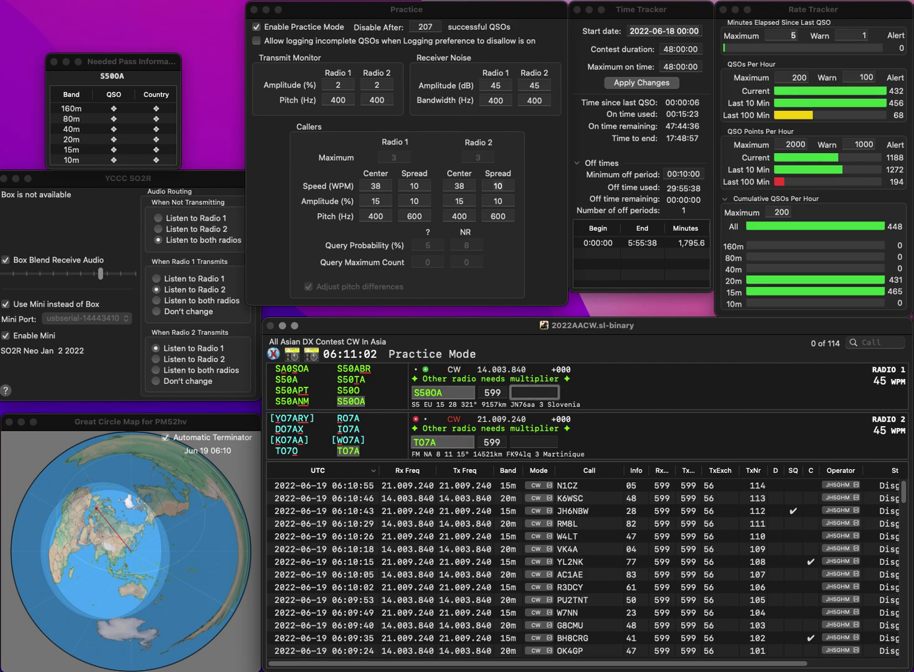
Log S50OA on Radio 1 with received exchange 61 and TO7A on Radio 2 with 16
{"action": "key", "text": "Return"}
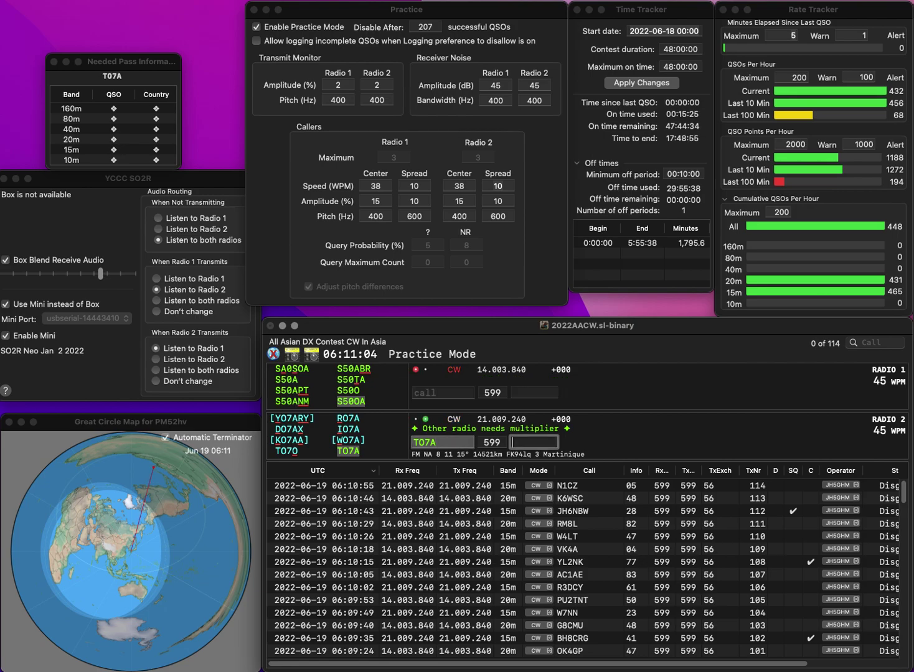
{"action": "type", "text": "16"}
{"action": "key", "text": "Return"}
{"action": "type", "text": "8AHZ"}
{"action": "key", "text": "Home"}
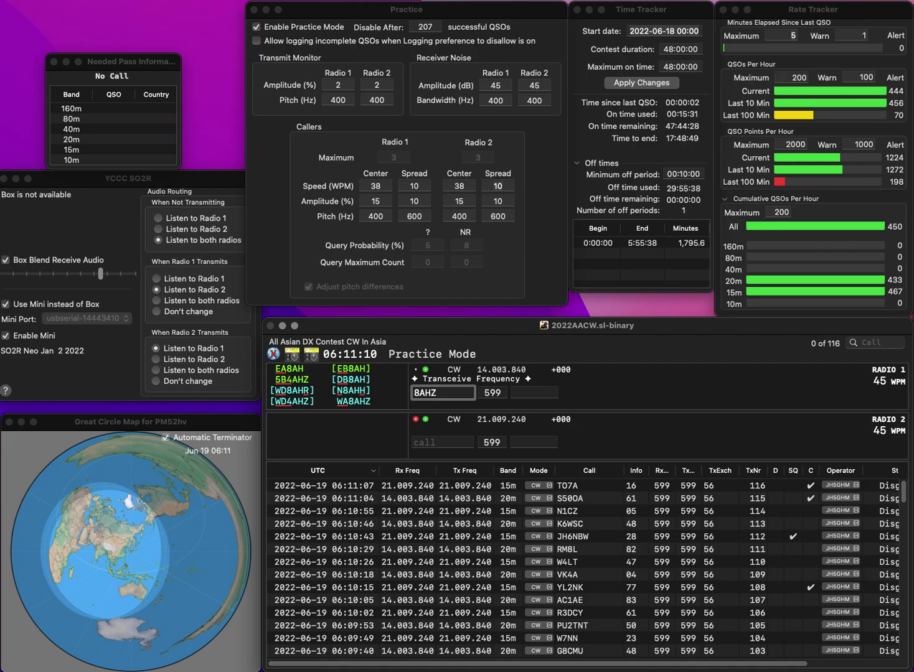
{"action": "type", "text": "WA"}
{"action": "key", "text": "Return"}
{"action": "type", "text": "VE3V"}
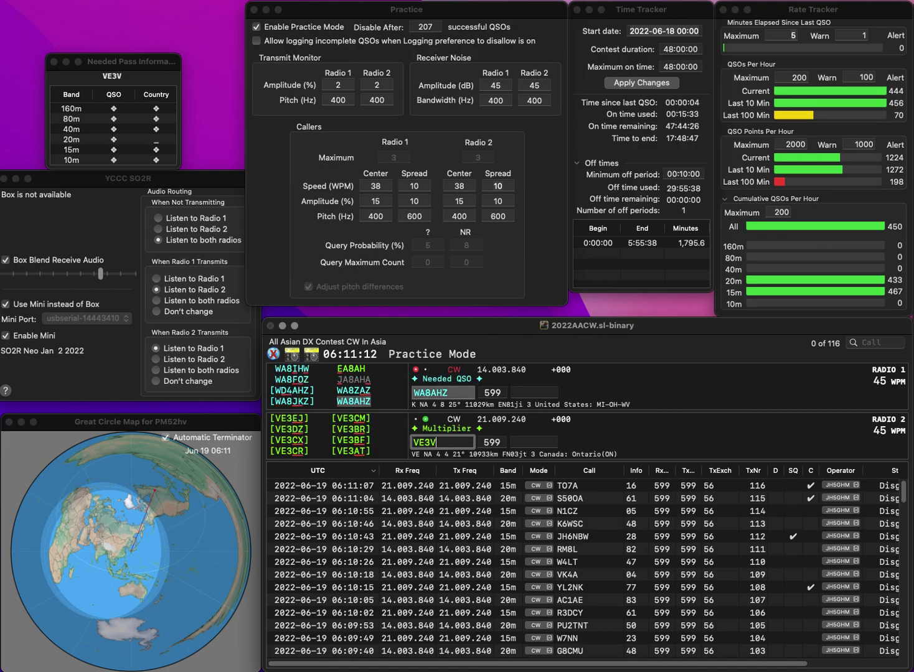
{"action": "type", "text": "EU"}
{"action": "key", "text": "Return"}
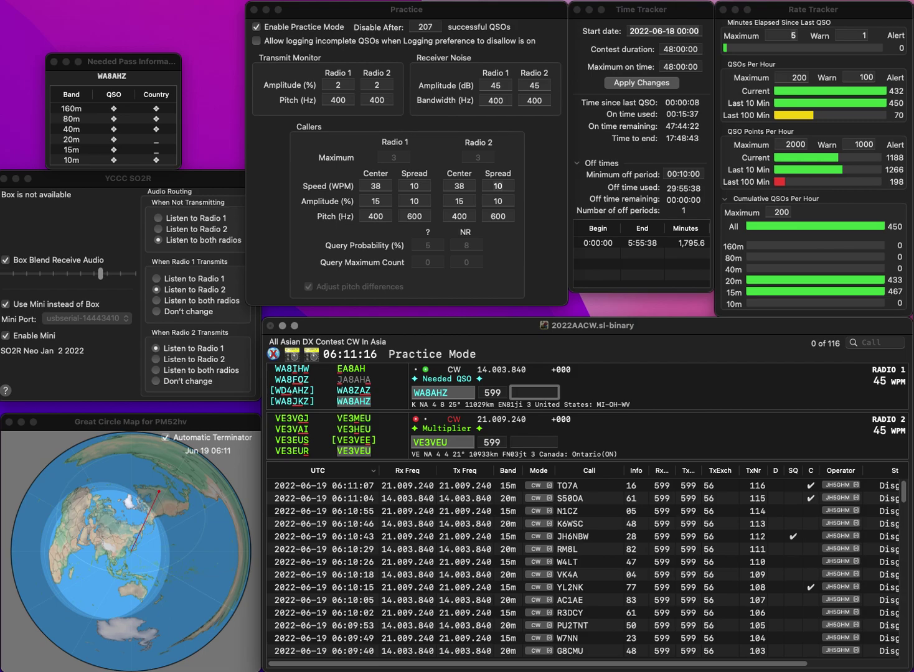
{"action": "type", "text": "01"}
{"action": "key", "text": "Return"}
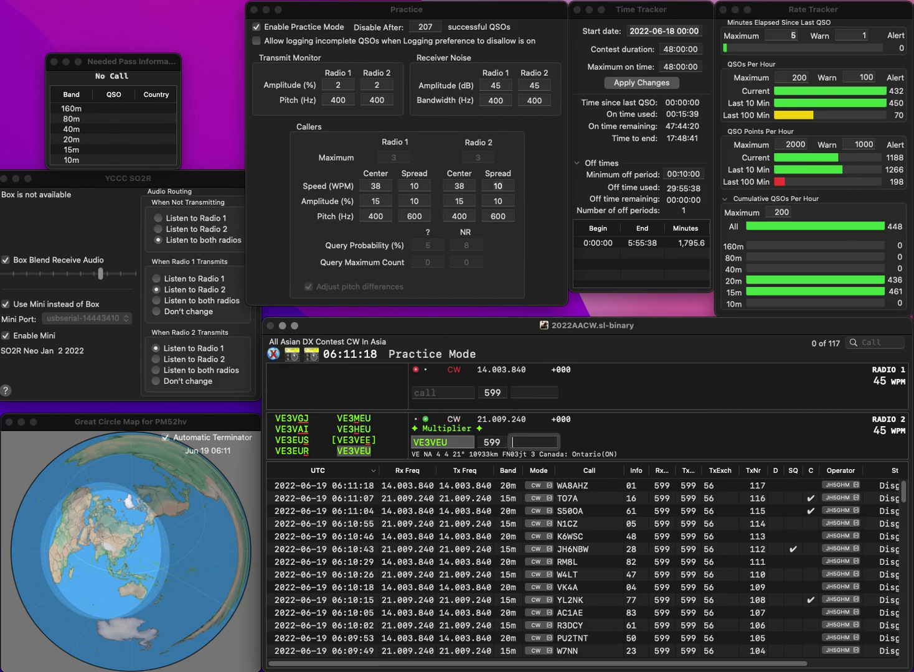
{"action": "type", "text": "22"}
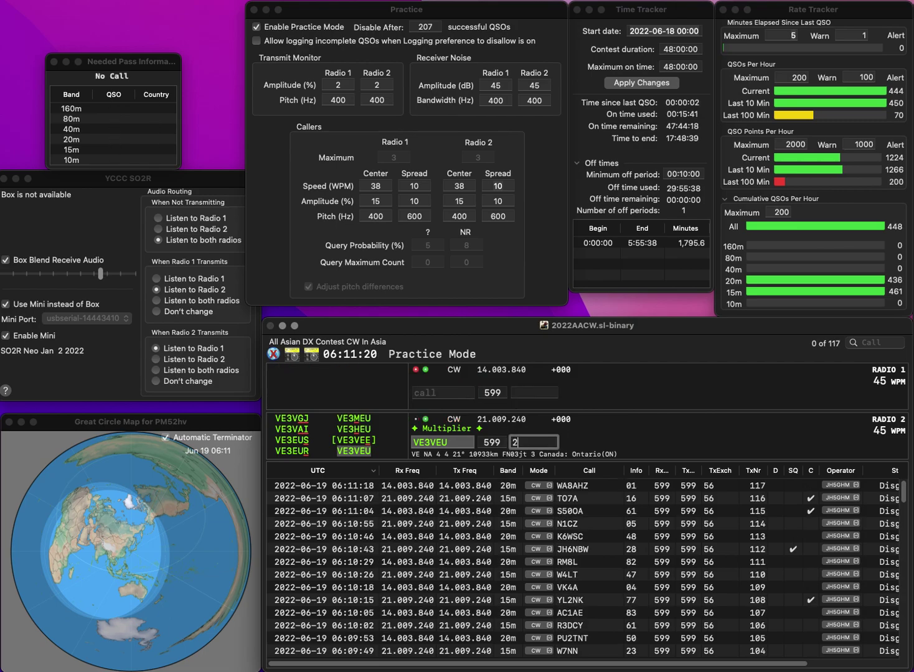
{"action": "key", "text": "Return"}
{"action": "type", "text": "OM0A"}
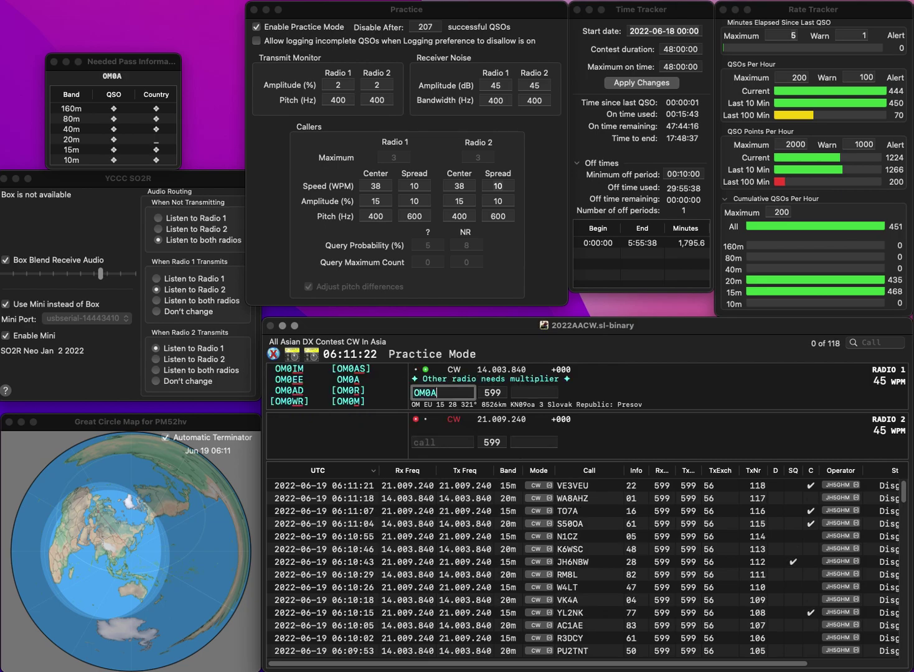
{"action": "key", "text": "Return"}
{"action": "type", "text": "IK"}
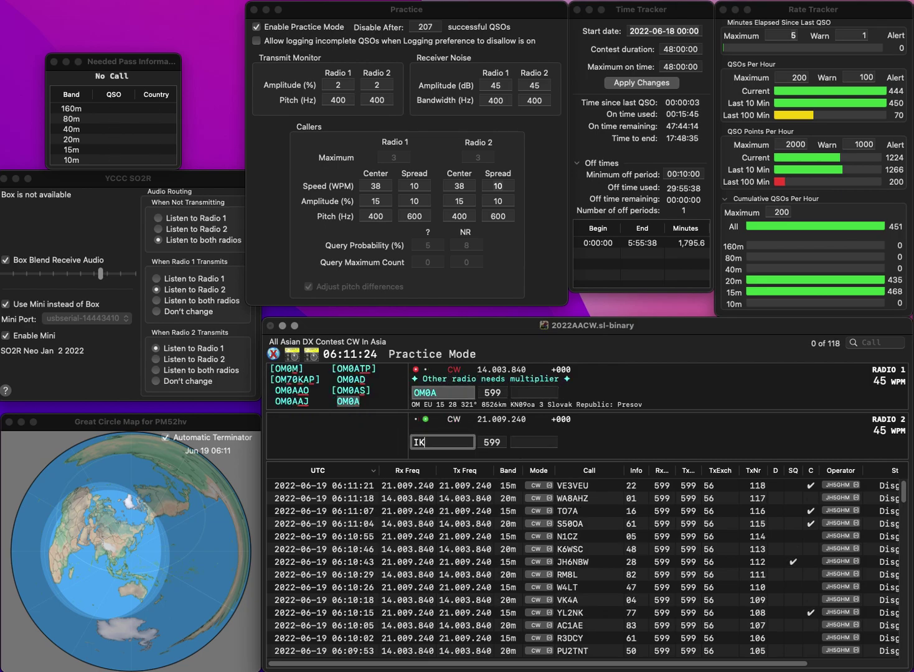
{"action": "type", "text": "8FEE"}
{"action": "key", "text": "BackSpace"}
{"action": "key", "text": "BackSpace"}
{"action": "key", "text": "BackSpace"}
{"action": "type", "text": "HEE"}
{"action": "key", "text": "Return"}
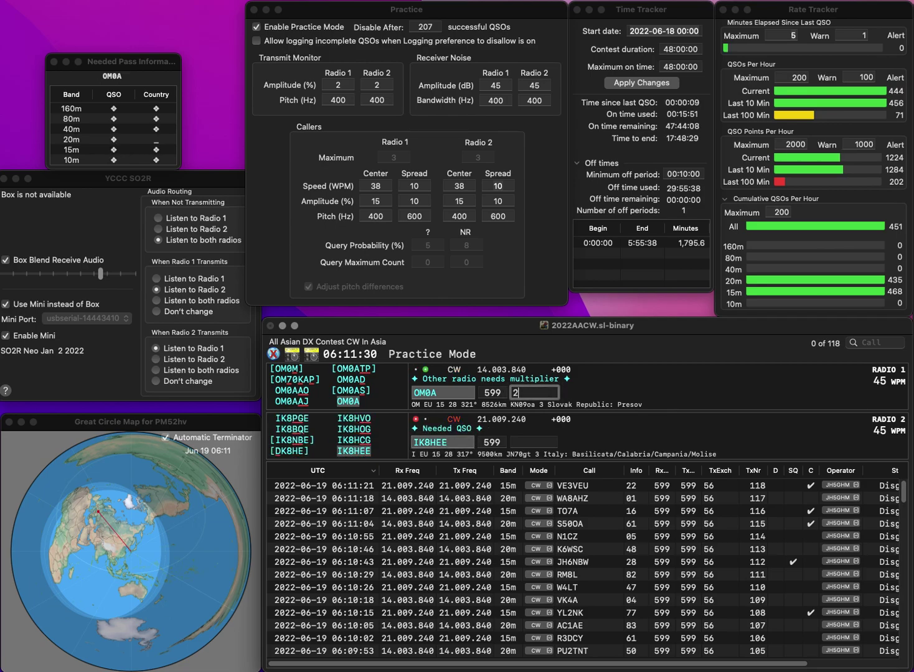
{"action": "type", "text": "3"}
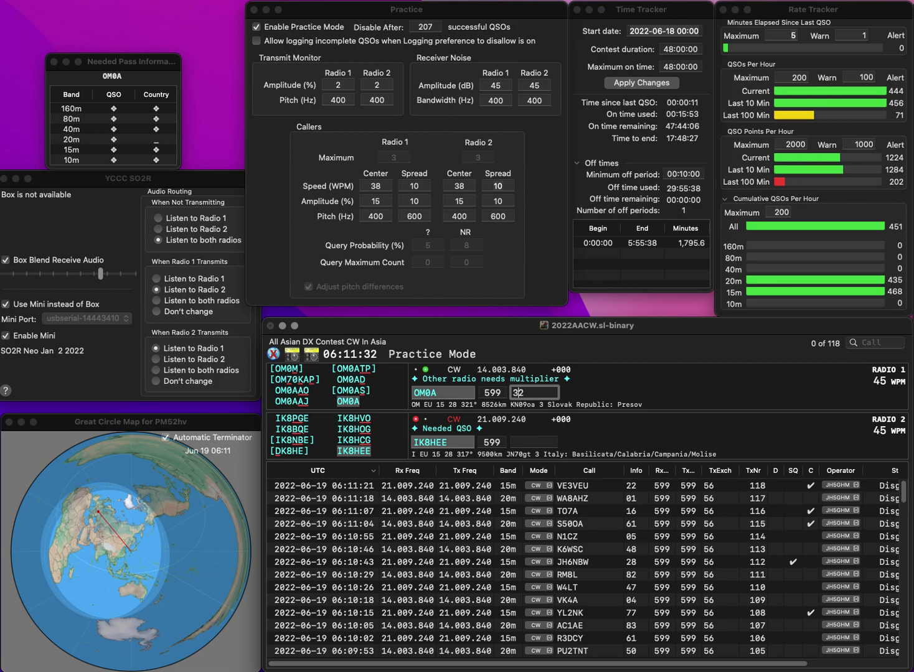
{"action": "key", "text": "Return"}
{"action": "type", "text": "12"}
{"action": "key", "text": "Return"}
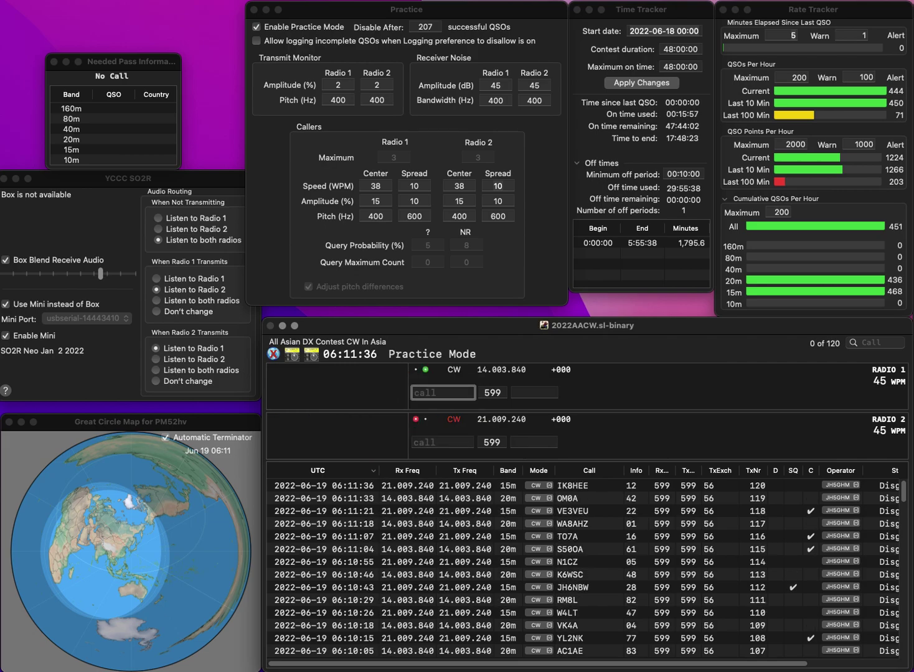
Answer KG5TA on Radio 2 and resolve the partial call ZL on Radio 1 to ZL3GA
{"action": "type", "text": "O"}
{"action": "key", "text": "Return"}
{"action": "type", "text": "G5T"}
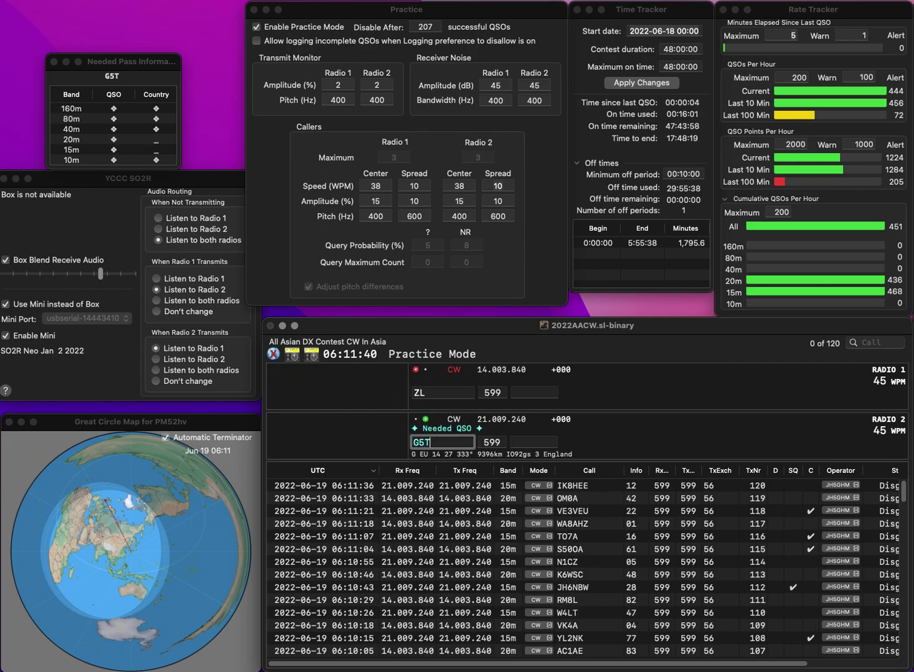
{"action": "type", "text": "AK"}
{"action": "key", "text": "Return"}
{"action": "type", "text": "ZL3GA"}
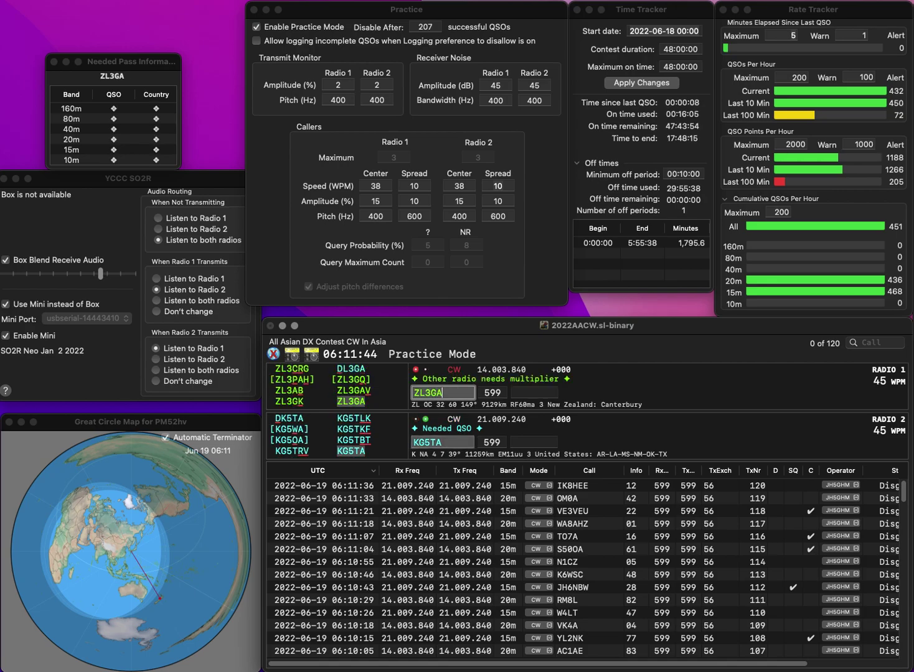
{"action": "key", "text": "Return"}
{"action": "key", "text": "space"}
{"action": "type", "text": "68"}
{"action": "key", "text": "Return"}
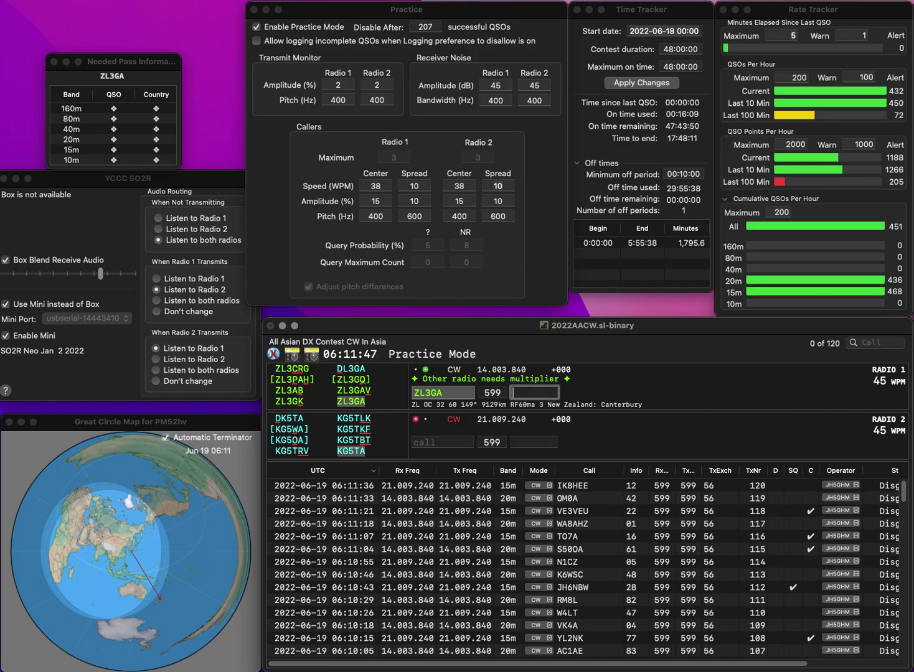
{"action": "type", "text": "76"}
{"action": "key", "text": "Return"}
{"action": "type", "text": "W1"}
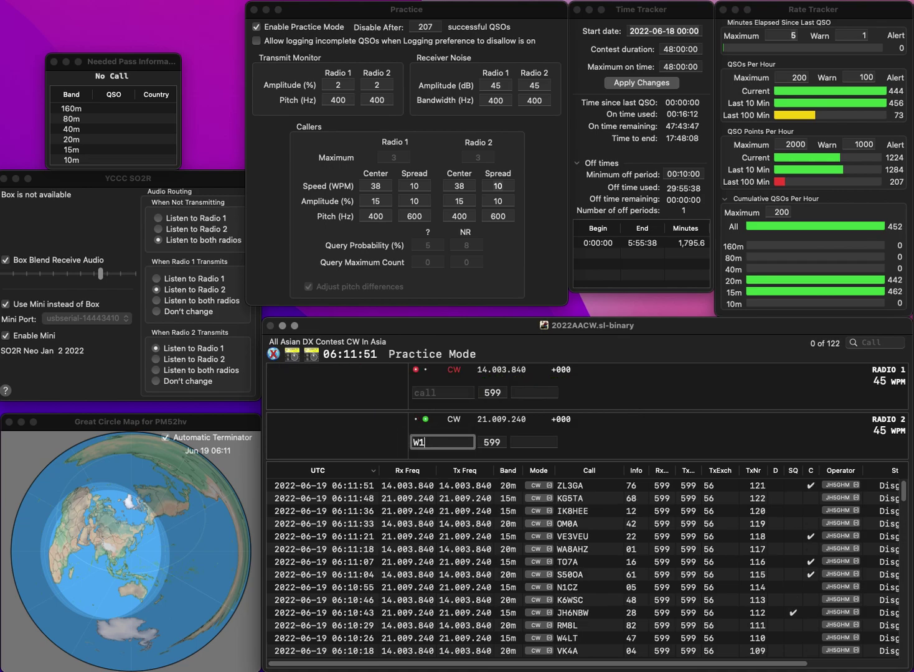
{"action": "type", "text": "DWE"}
{"action": "key", "text": "Return"}
{"action": "type", "text": "PY3VV"}
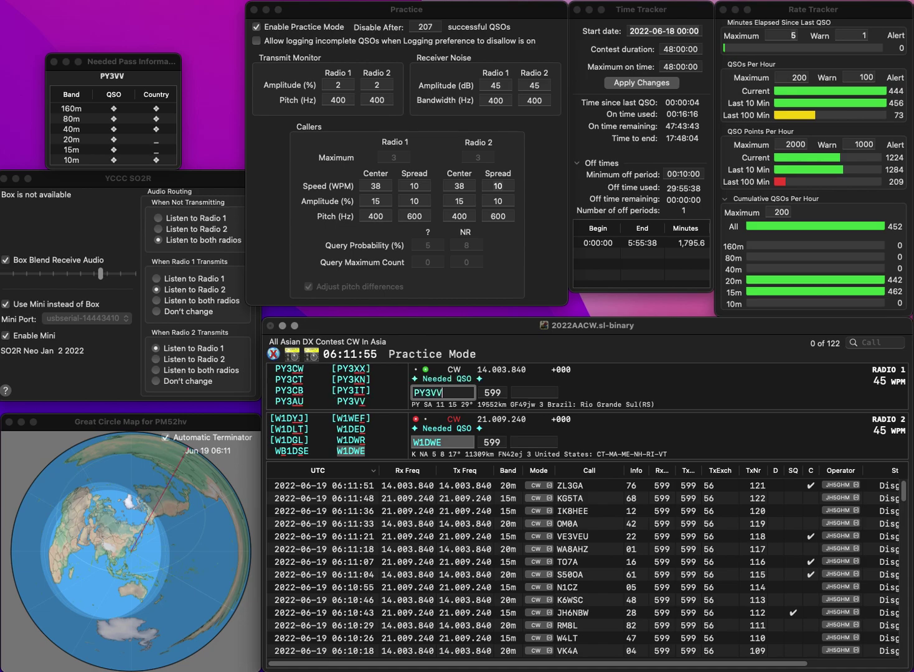
{"action": "key", "text": "Return"}
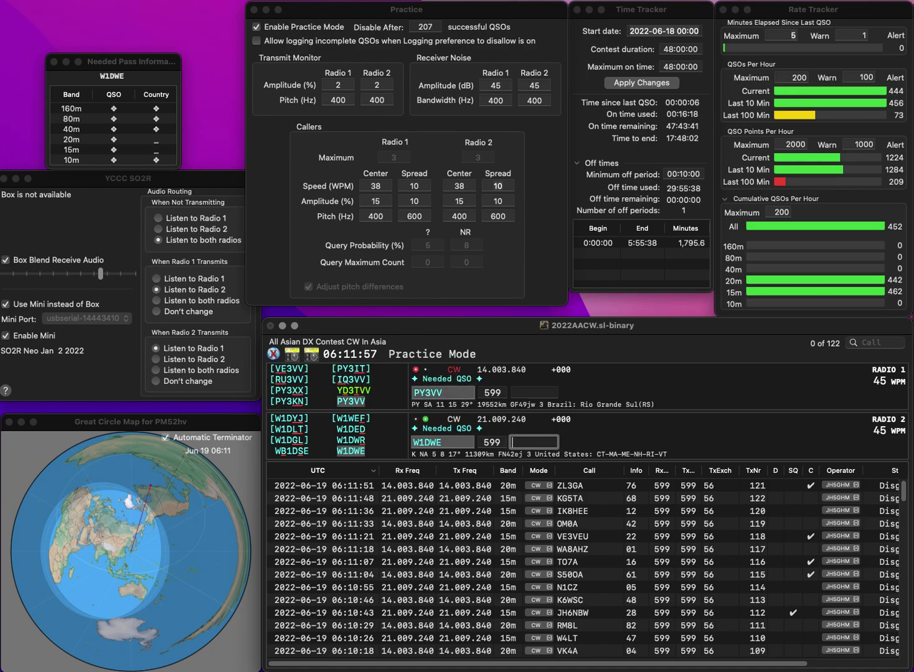
Log W1DWE on Radio 2 with received exchange 06 and PY3VV on Radio 1 with 91
{"action": "type", "text": "06"}
{"action": "key", "text": "Return"}
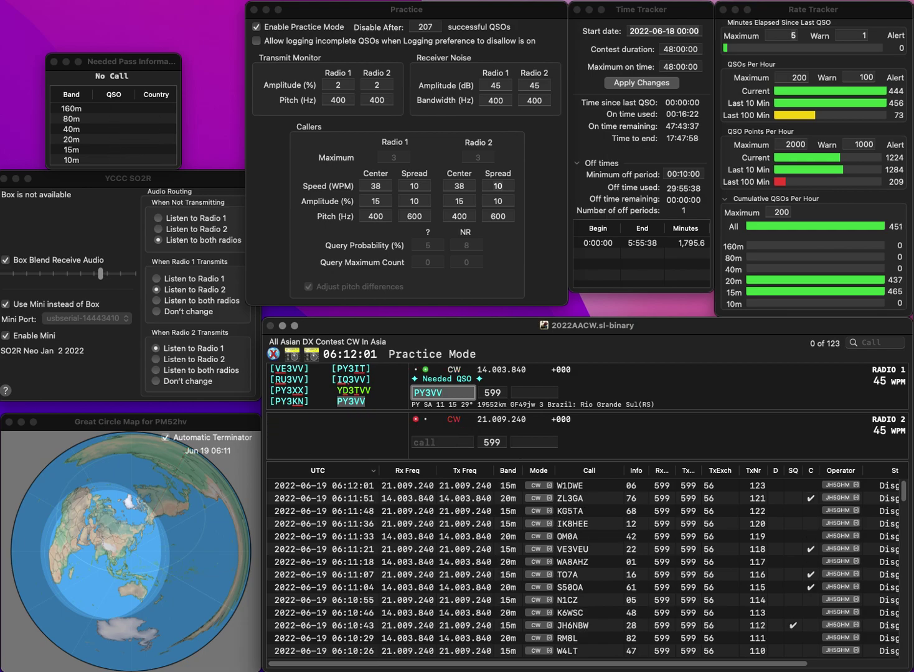
{"action": "key", "text": "Tab"}
{"action": "type", "text": "91"}
{"action": "key", "text": "Return"}
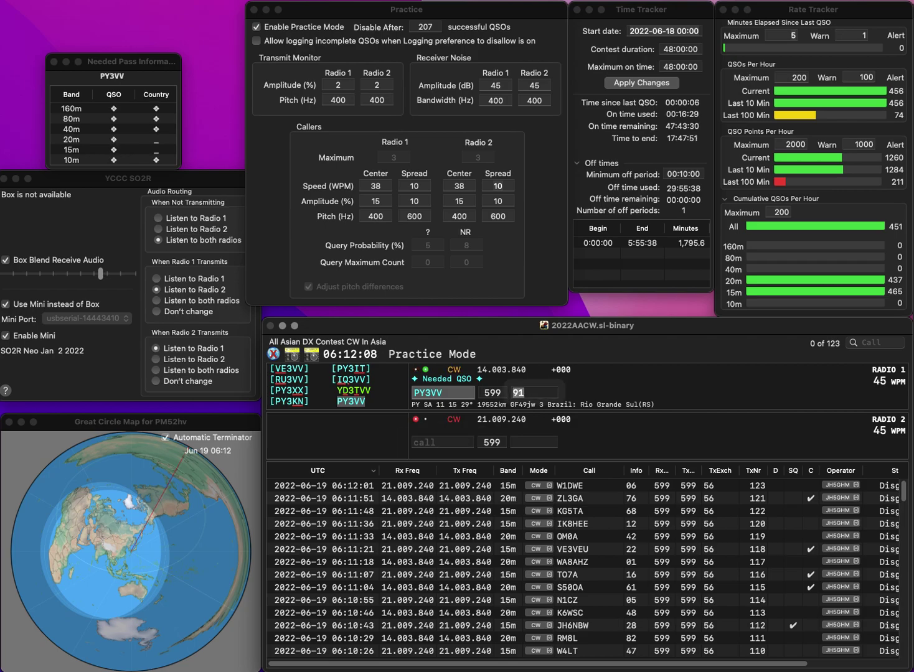
{"action": "type", "text": "VE3JI"}
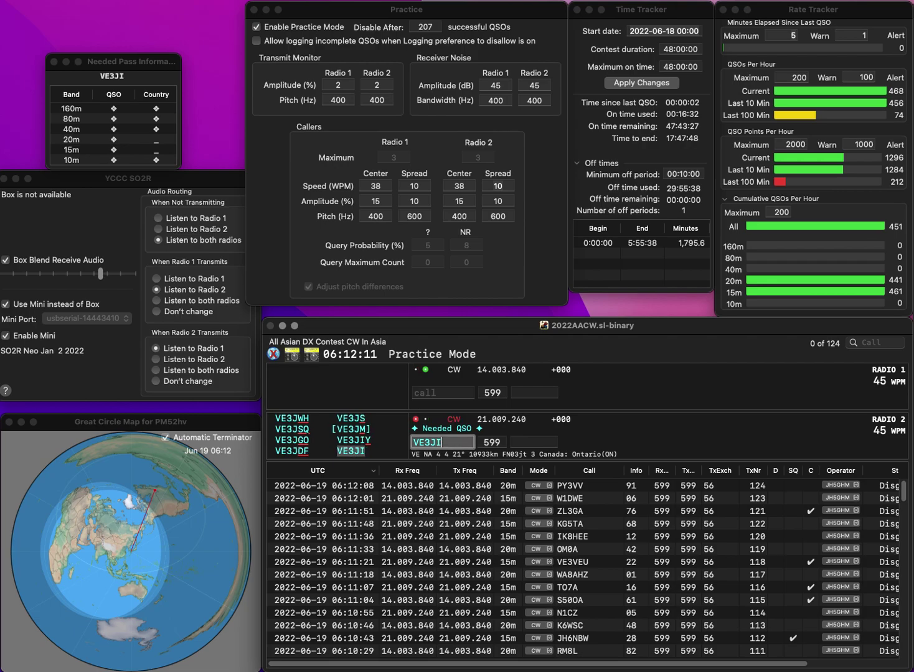
{"action": "key", "text": "Return"}
{"action": "type", "text": "RV"}
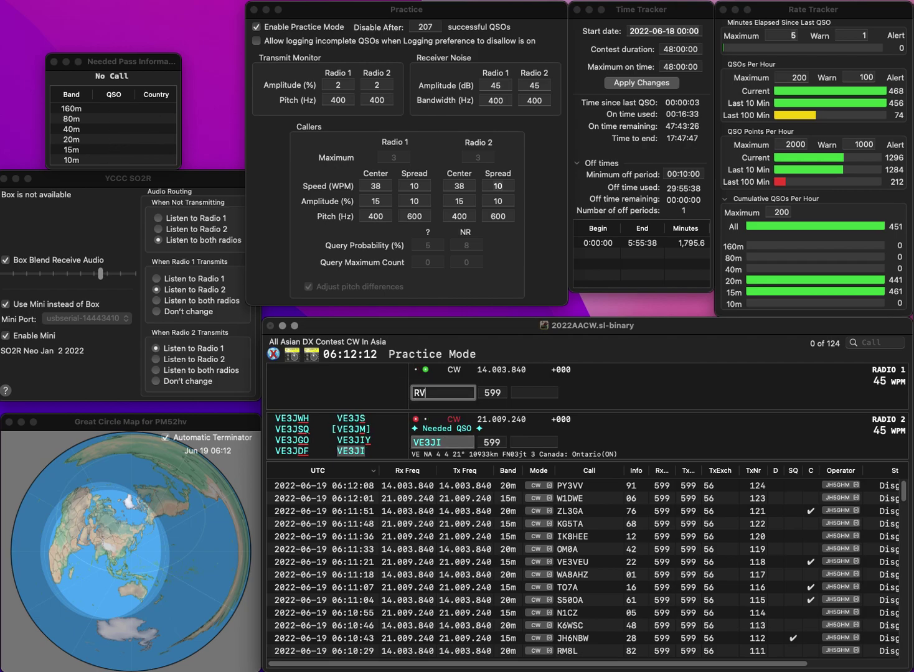
{"action": "type", "text": "2DNV"}
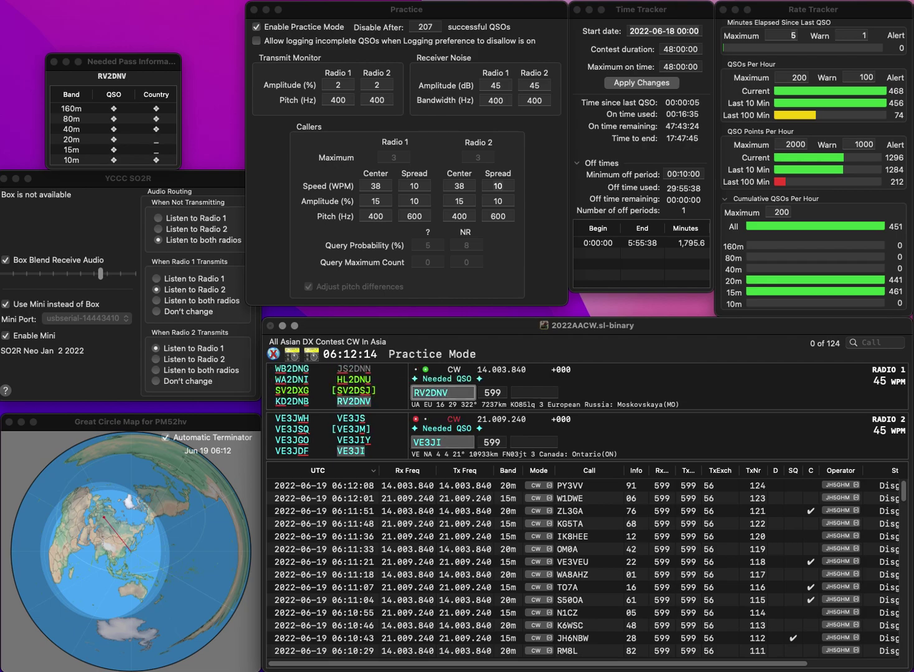
{"action": "key", "text": "Return"}
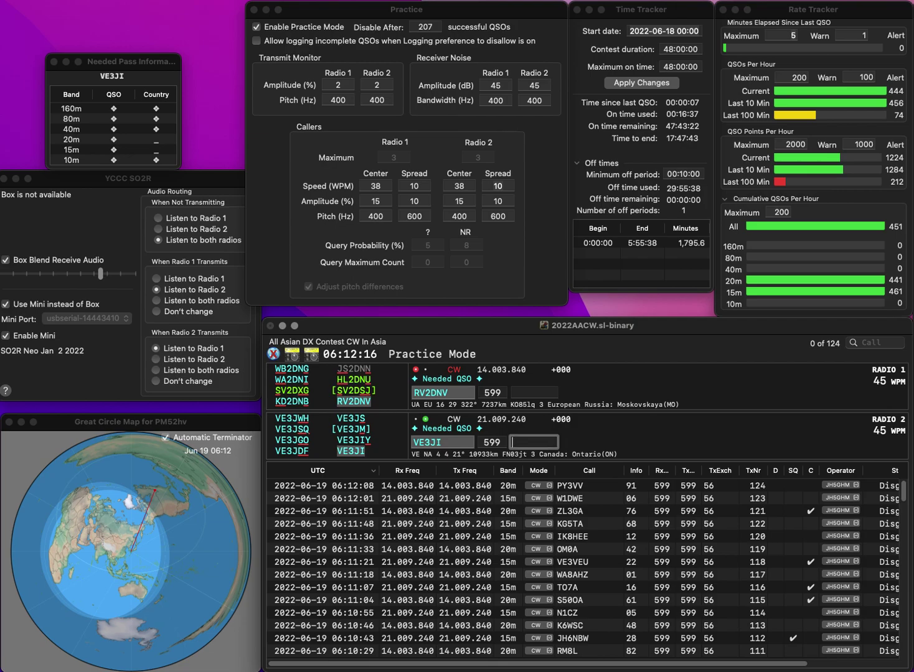
{"action": "type", "text": "07"}
{"action": "key", "text": "Return"}
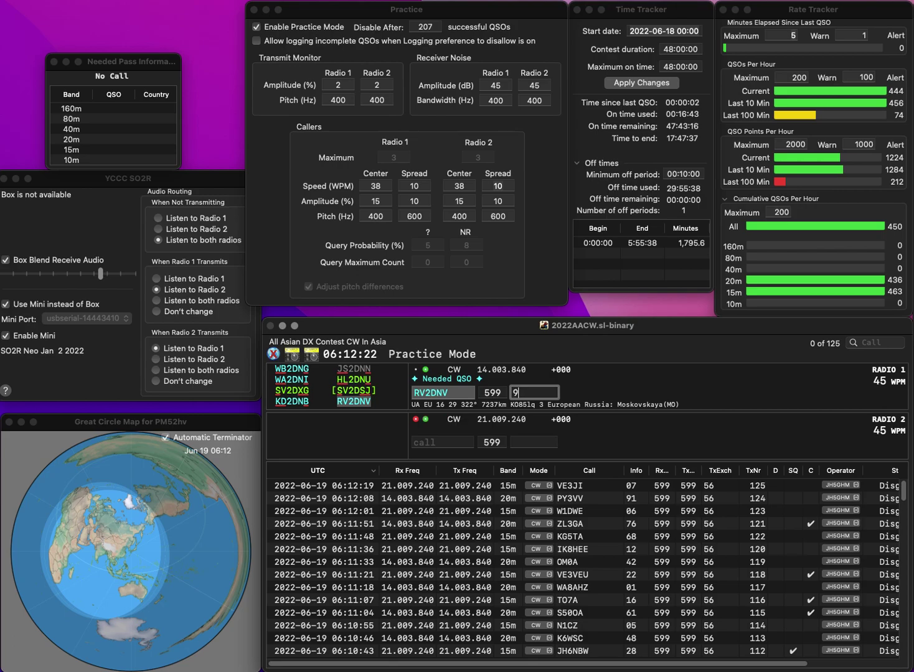
{"action": "key", "text": "Return"}
Answer 5P1KZX on Radio 2, correcting its first character to 5, and HA8SSG on Radio 1
{"action": "type", "text": "HP1K"}
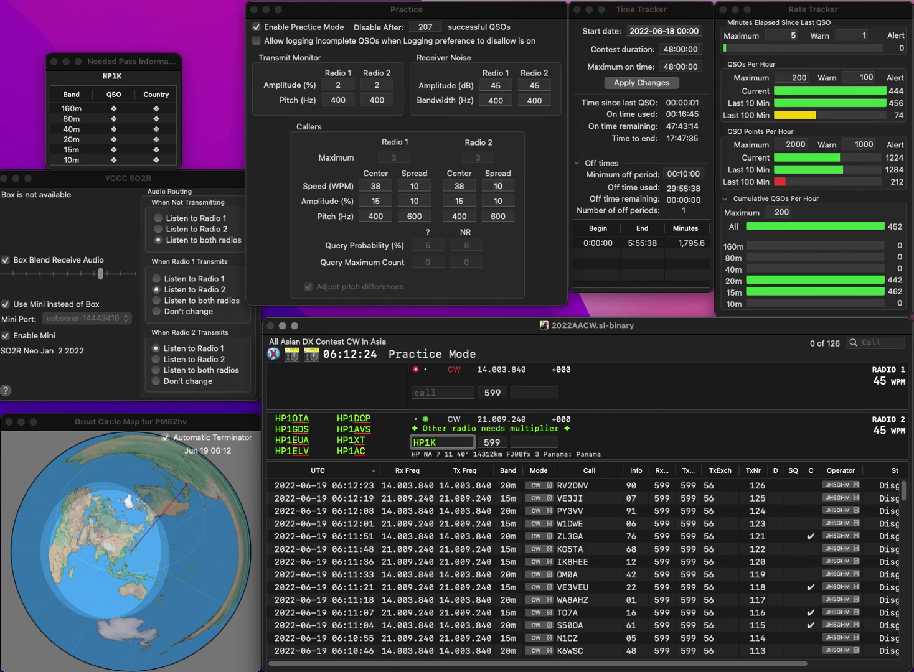
{"action": "type", "text": "ZX"}
{"action": "key", "text": "Delete"}
{"action": "type", "text": "5"}
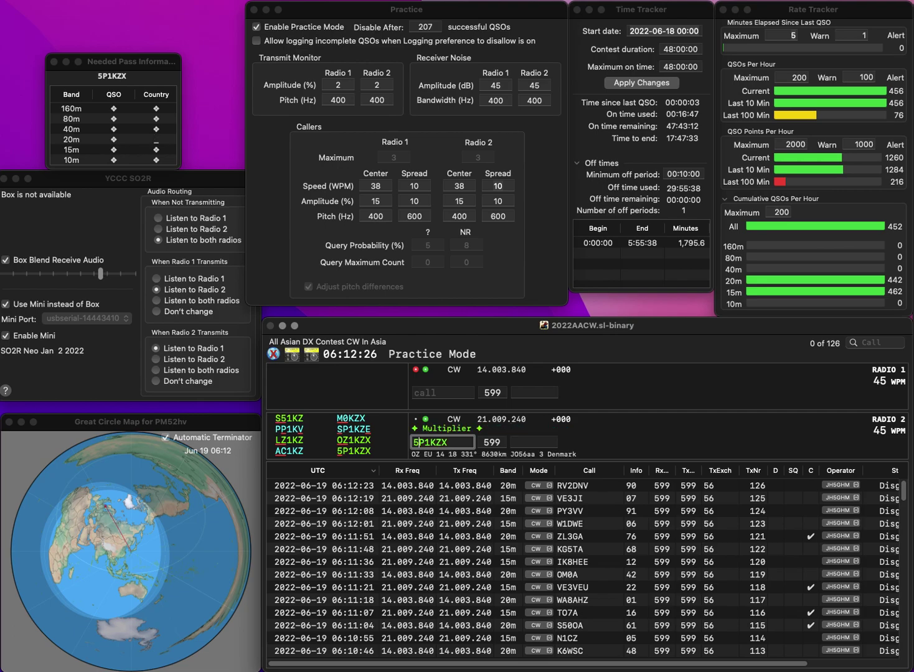
{"action": "key", "text": "Return"}
{"action": "type", "text": "8SSG"}
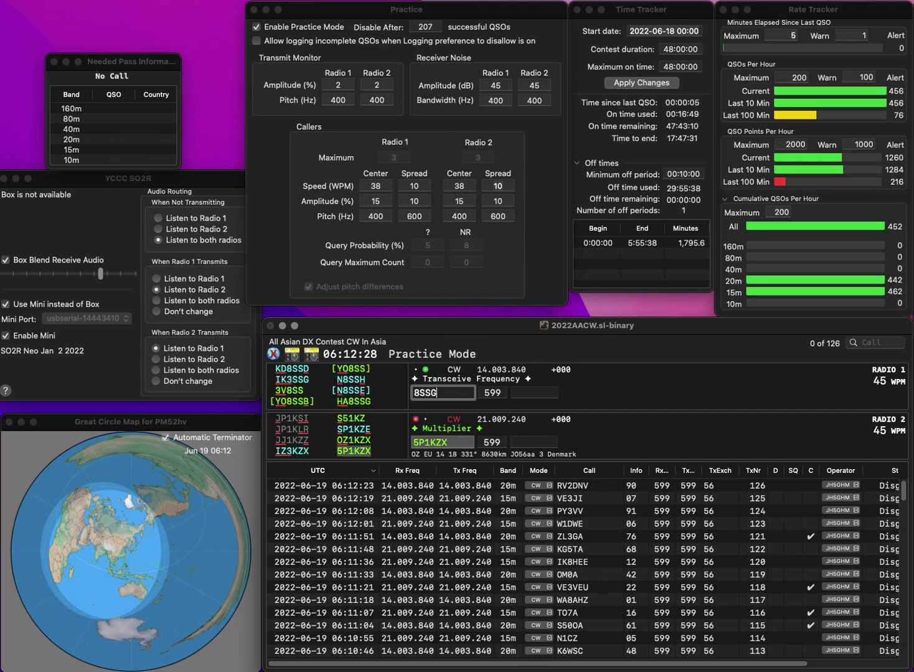
{"action": "type", "text": "HA"}
{"action": "key", "text": "Return"}
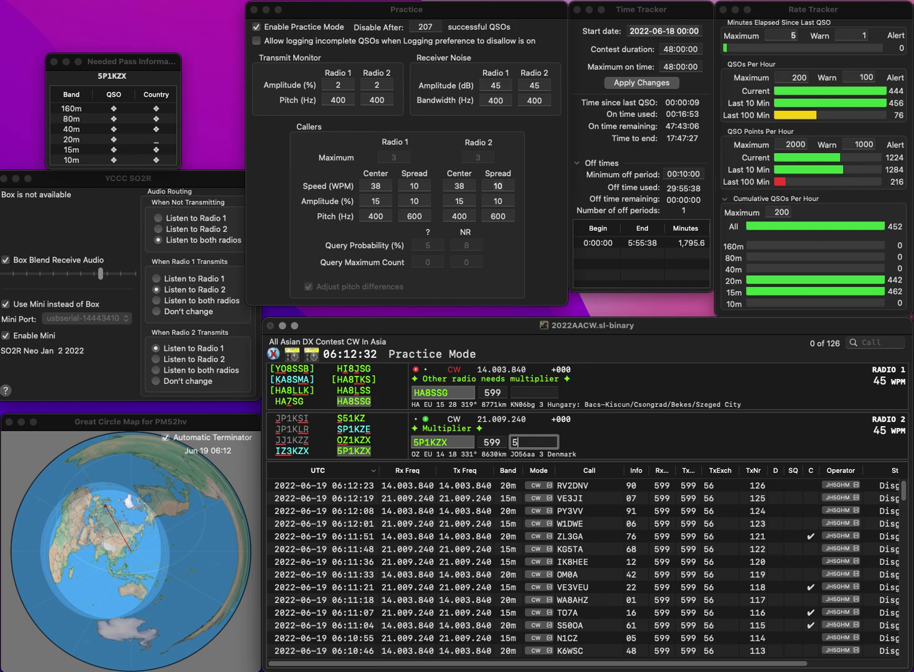
Log 5P1KZX on Radio 2 with received exchange 57 and HA8SSG on Radio 1 with 88
{"action": "type", "text": "57"}
{"action": "key", "text": "Return"}
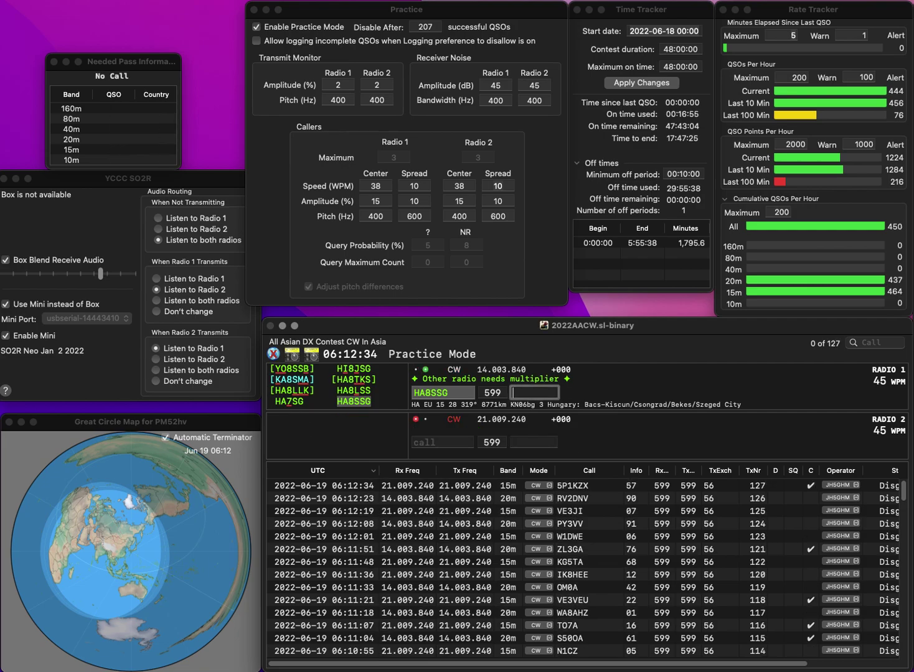
{"action": "type", "text": "88"}
{"action": "key", "text": "Return"}
{"action": "type", "text": "N1RH"}
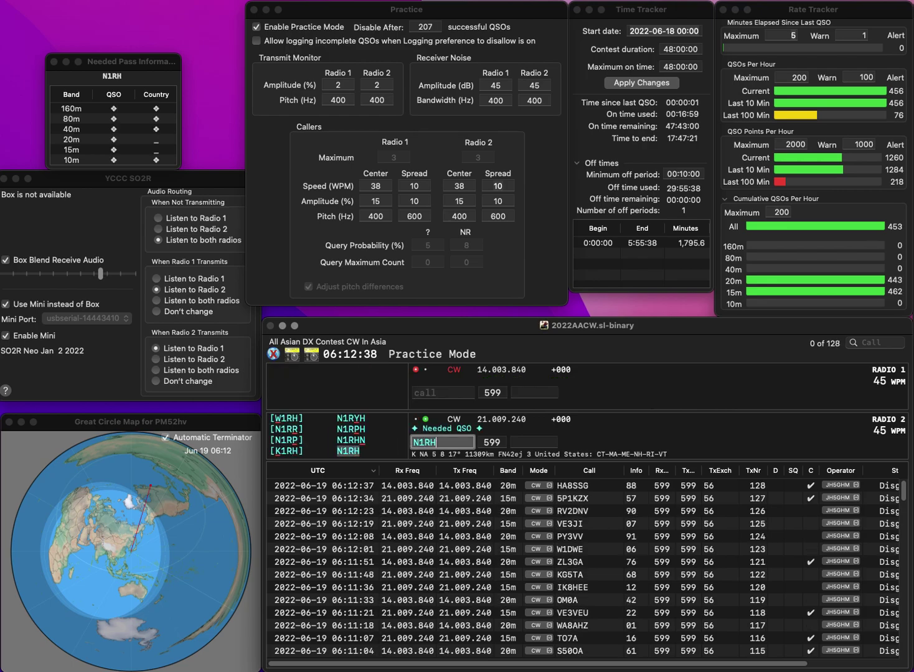
{"action": "key", "text": "Return"}
{"action": "type", "text": "JH1SZL"}
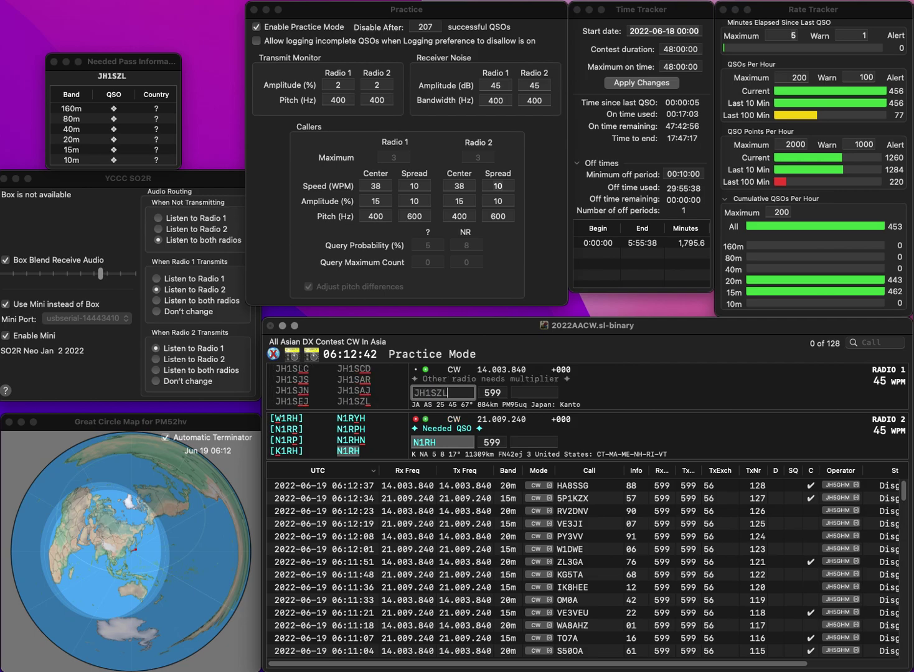
{"action": "key", "text": "Return"}
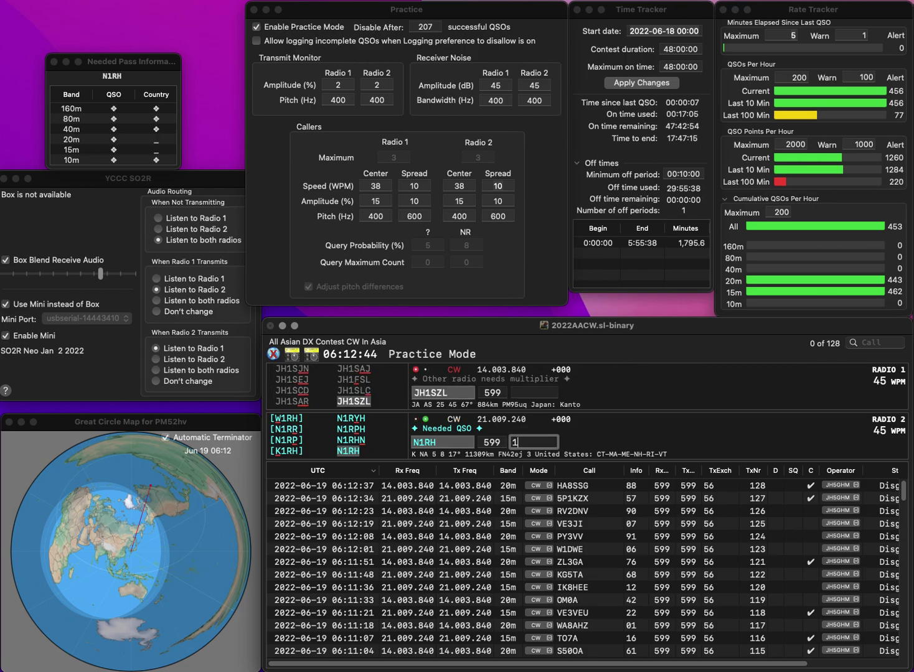
{"action": "type", "text": "14"}
{"action": "key", "text": "Return"}
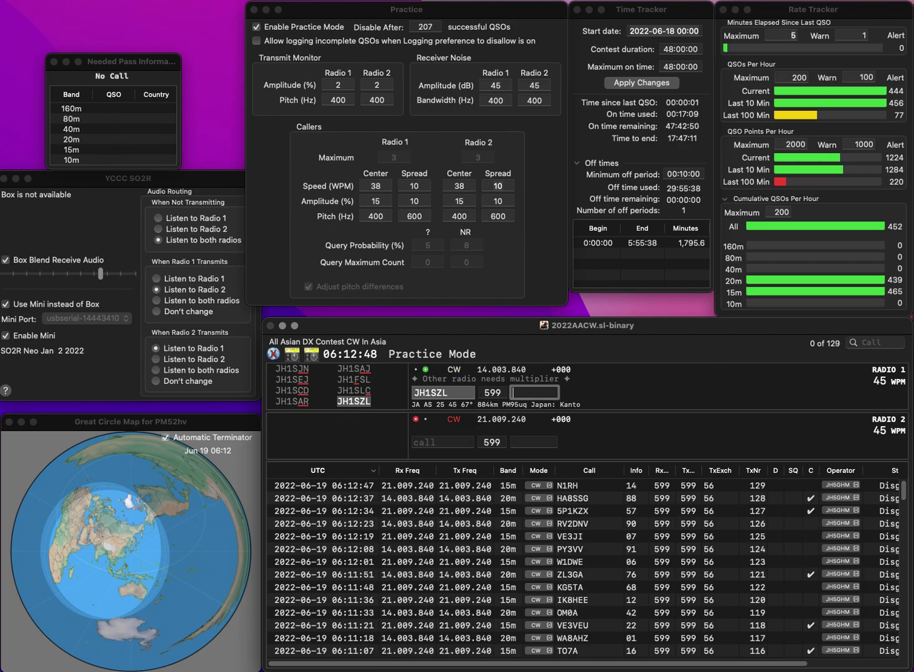
{"action": "type", "text": "21"}
{"action": "key", "text": "Return"}
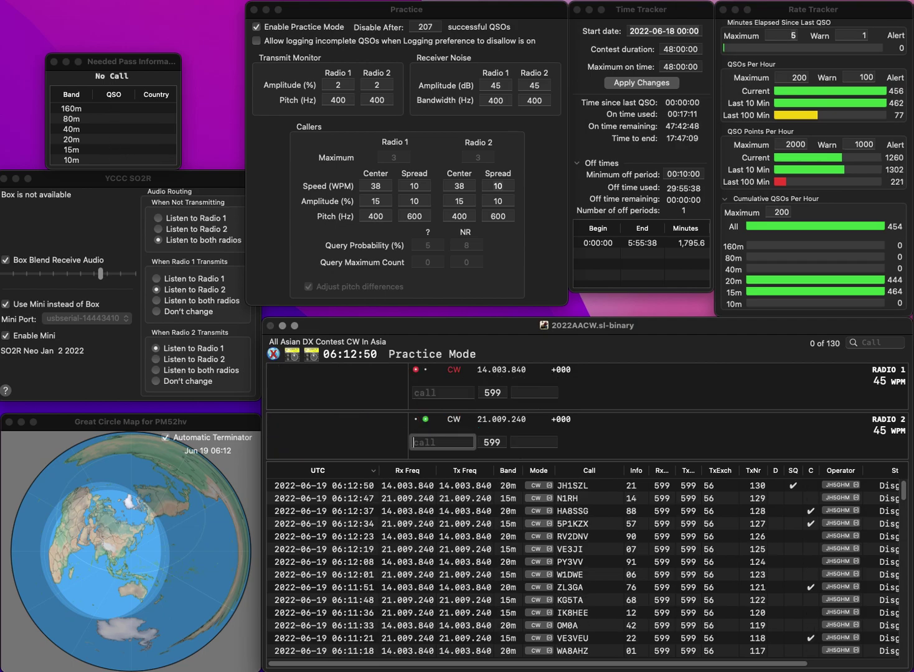
{"action": "type", "text": "N6IC"}
{"action": "key", "text": "Return"}
{"action": "type", "text": "8NBI"}
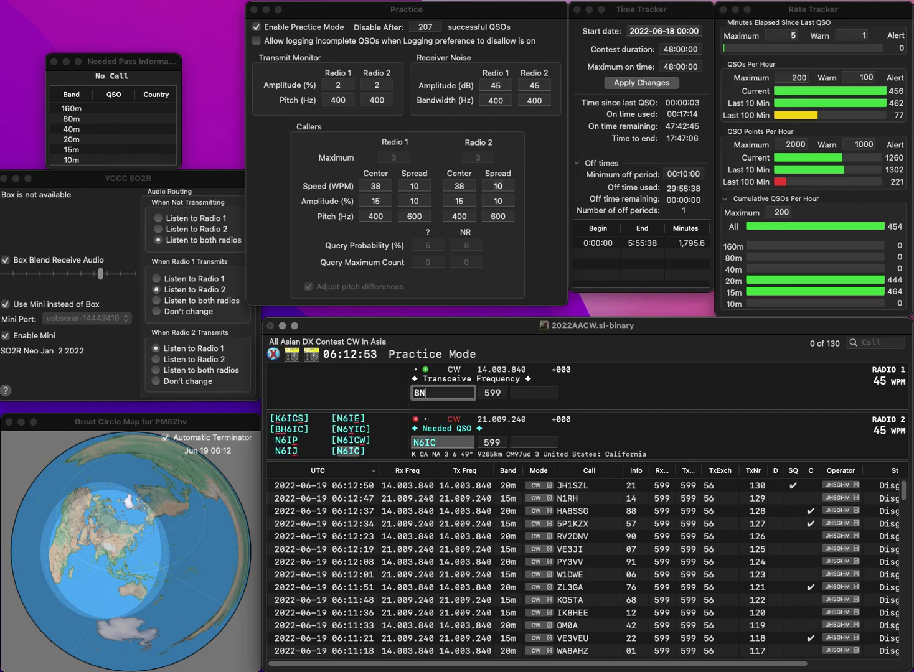
{"action": "key", "text": "Home"}
{"action": "type", "text": "SV"}
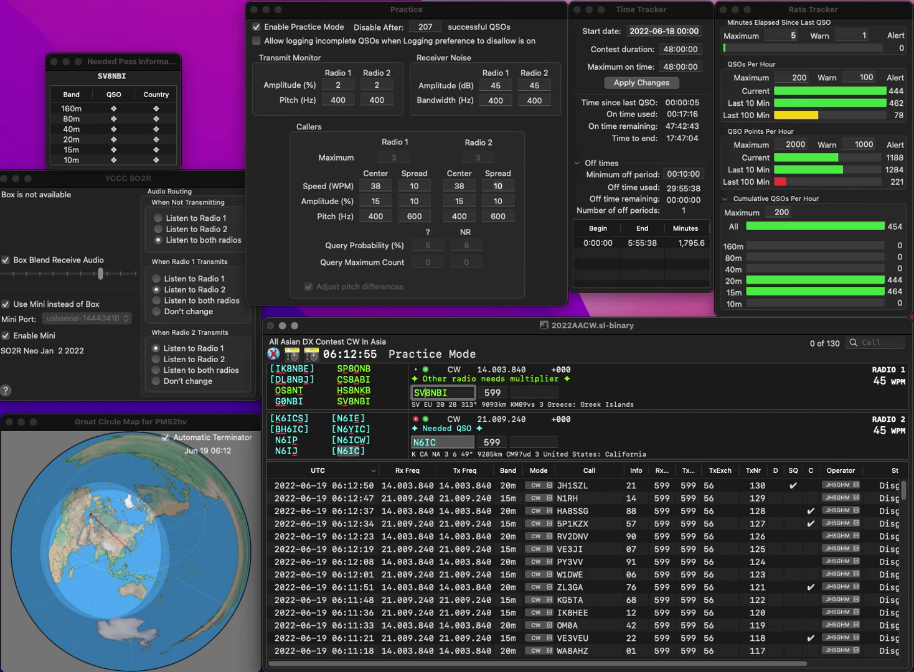
{"action": "key", "text": "Return"}
{"action": "key", "text": "space"}
{"action": "type", "text": "86"}
{"action": "key", "text": "Return"}
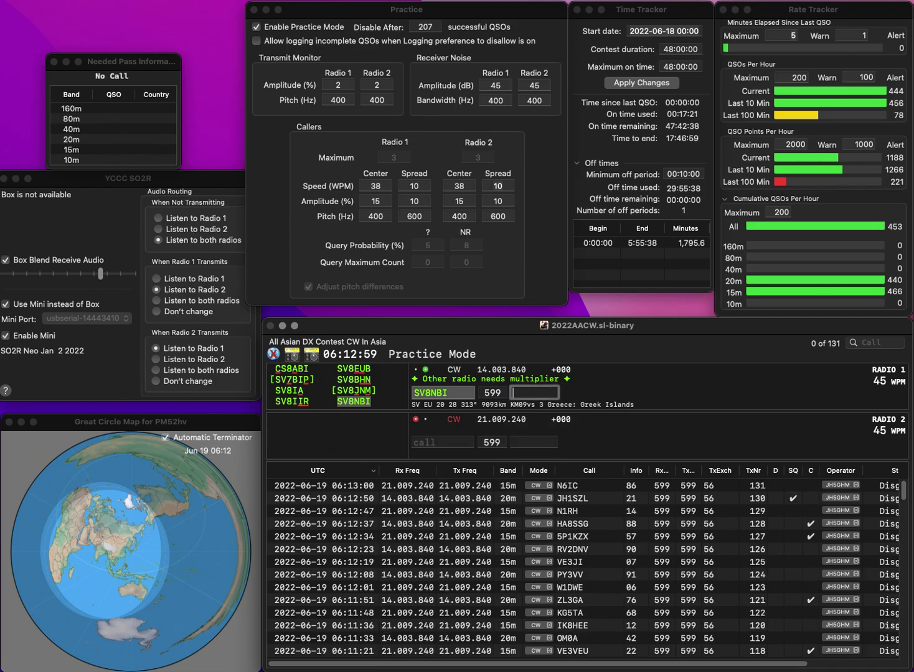
{"action": "type", "text": "64"}
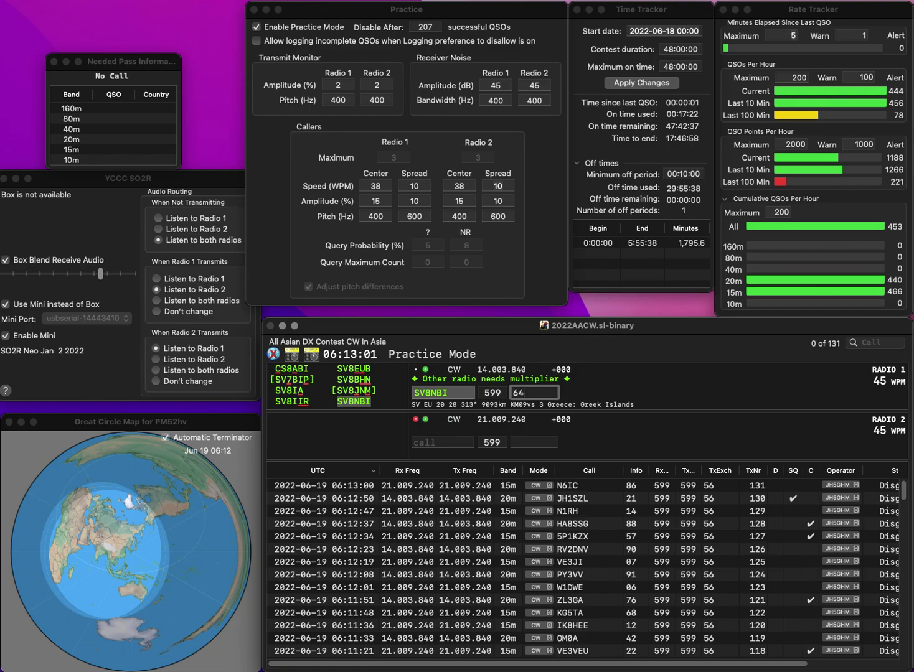
{"action": "key", "text": "Return"}
Answer BA8CY on Radio 2, completing its prefix as BA, and RN3BL on Radio 1
{"action": "type", "text": "8CY"}
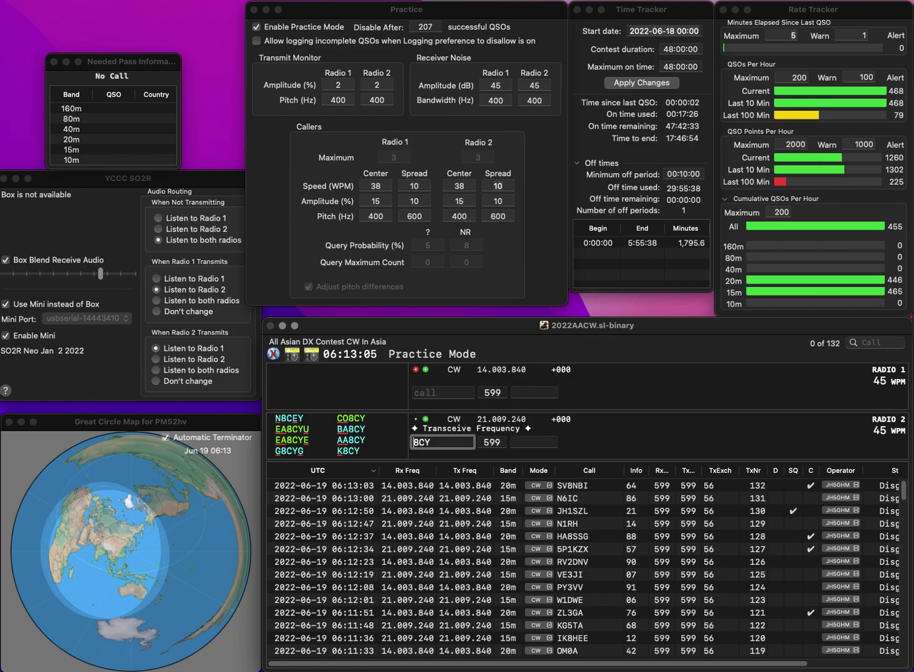
{"action": "key", "text": "Left"}
{"action": "key", "text": "Left"}
{"action": "key", "text": "Left"}
{"action": "type", "text": "BH"}
{"action": "key", "text": "BackSpace"}
{"action": "type", "text": "A"}
{"action": "key", "text": "Return"}
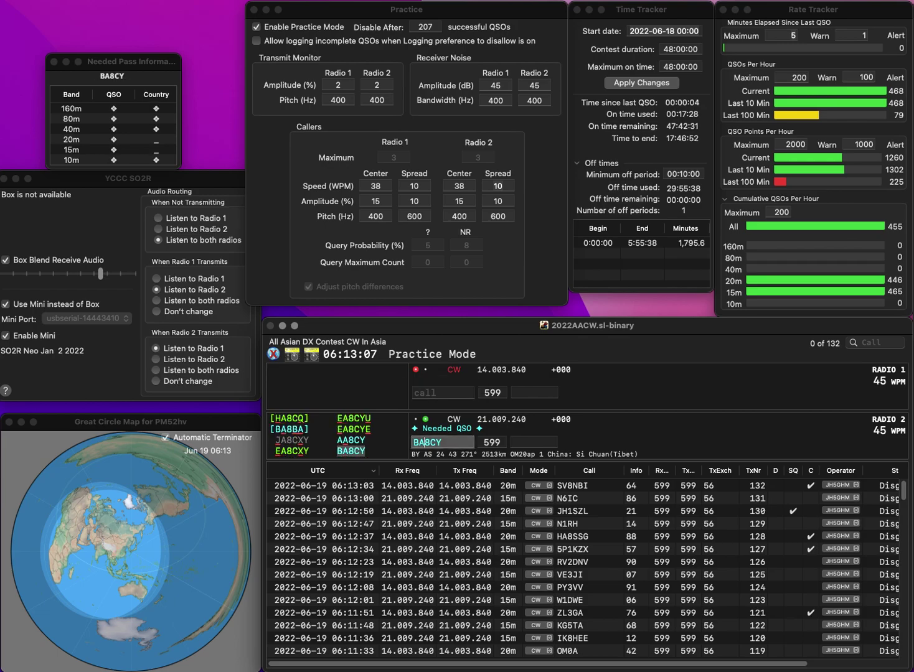
{"action": "type", "text": "RN3BL"}
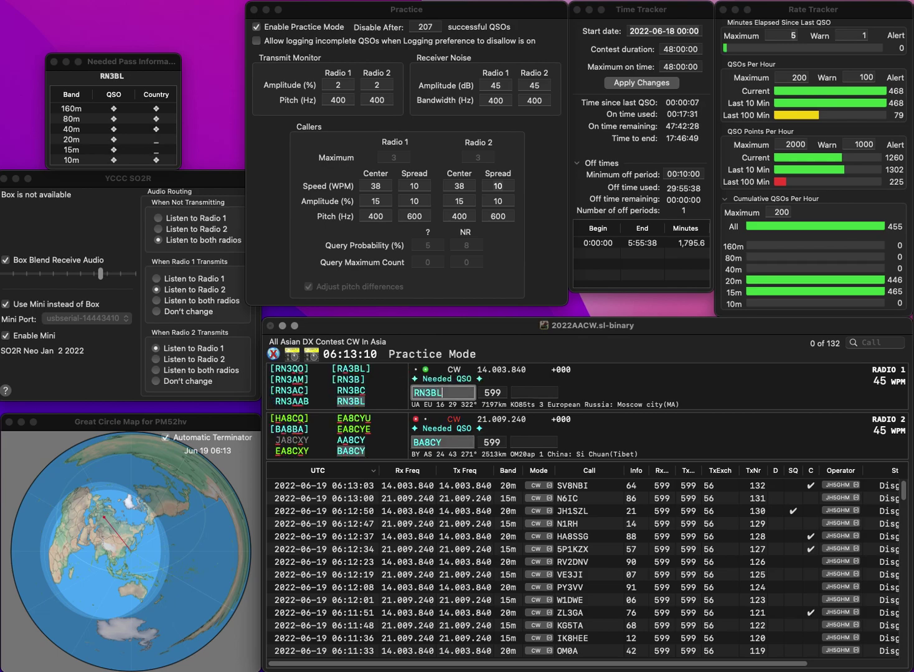
{"action": "key", "text": "Return"}
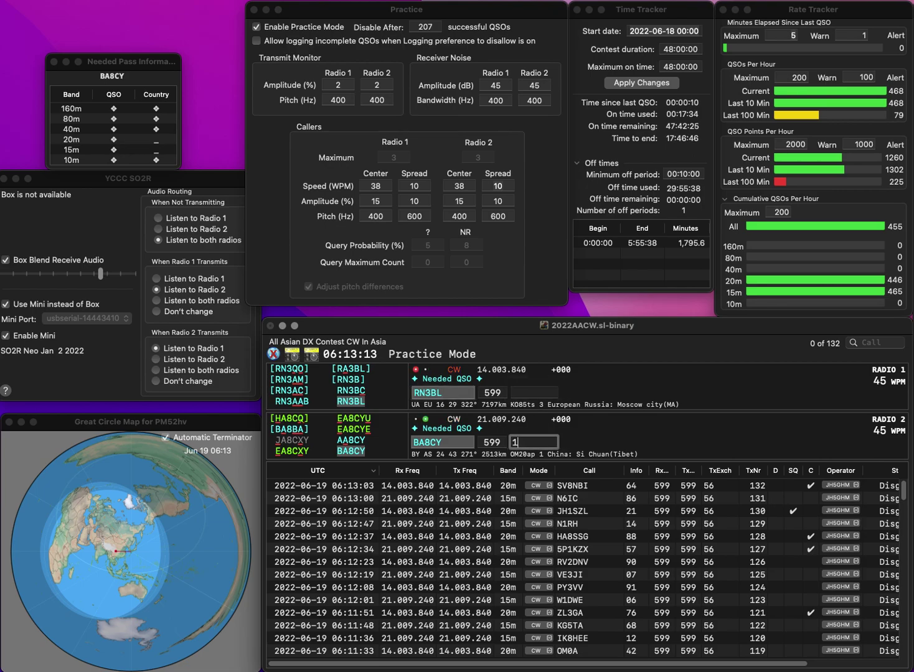
{"action": "key", "text": "Return"}
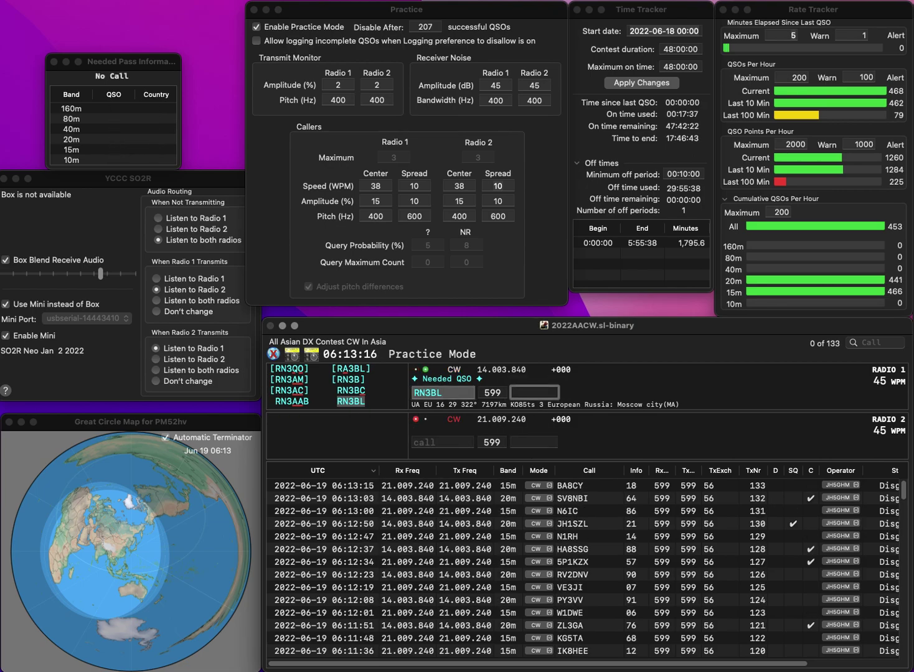
{"action": "type", "text": "73"}
{"action": "key", "text": "Return"}
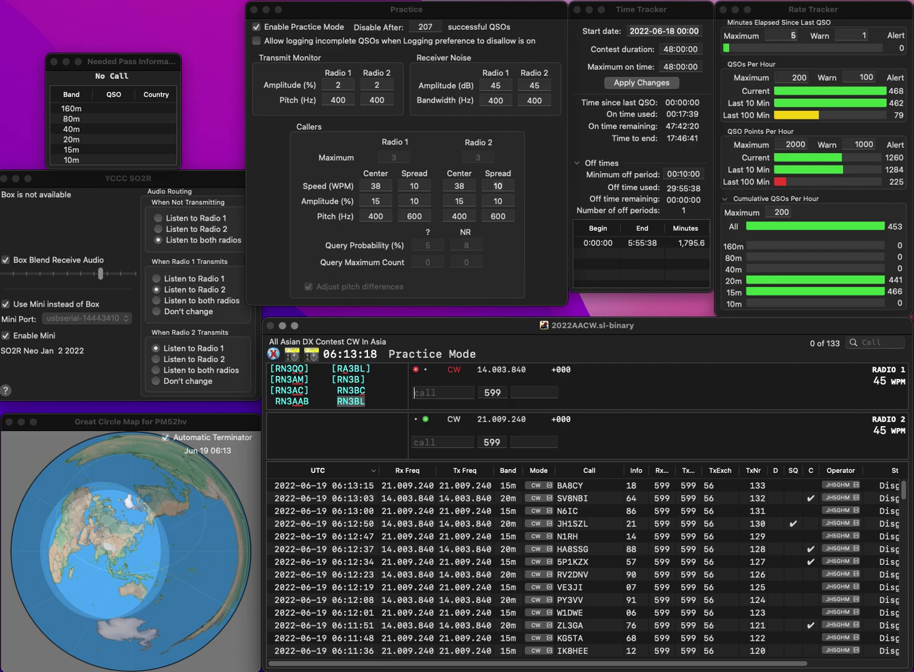
{"action": "type", "text": "A7JHK"}
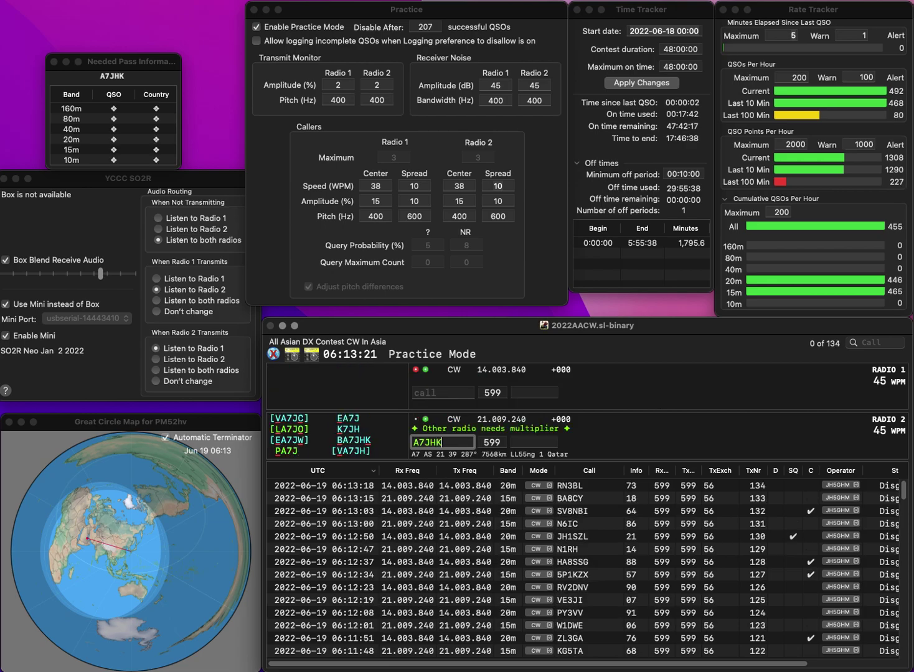
{"action": "key", "text": "Home"}
{"action": "type", "text": "B"}
{"action": "key", "text": "Return"}
{"action": "type", "text": "X1"}
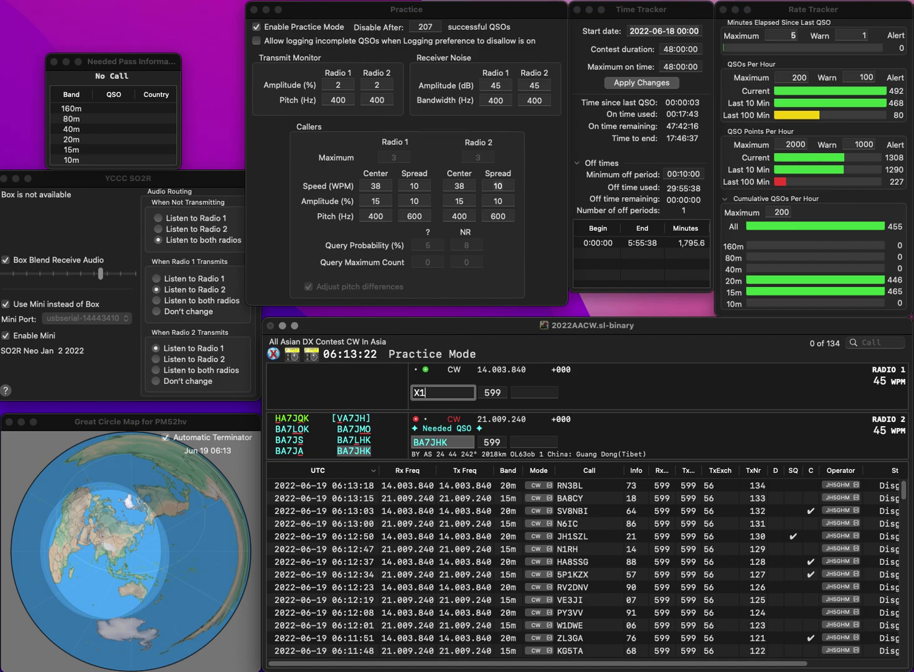
{"action": "type", "text": "SVT"}
{"action": "key", "text": "Home"}
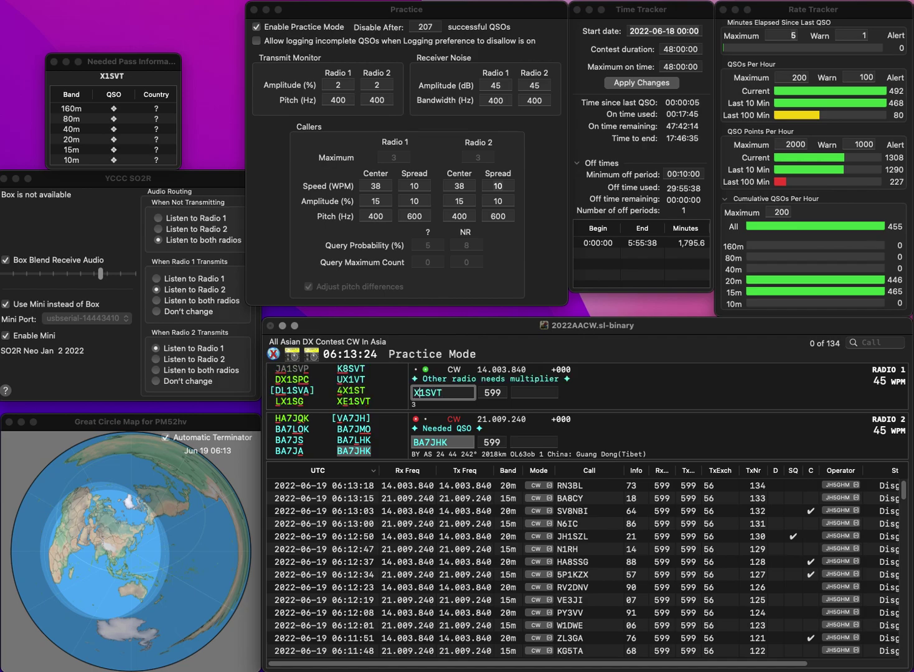
{"action": "type", "text": "E"}
{"action": "key", "text": "Return"}
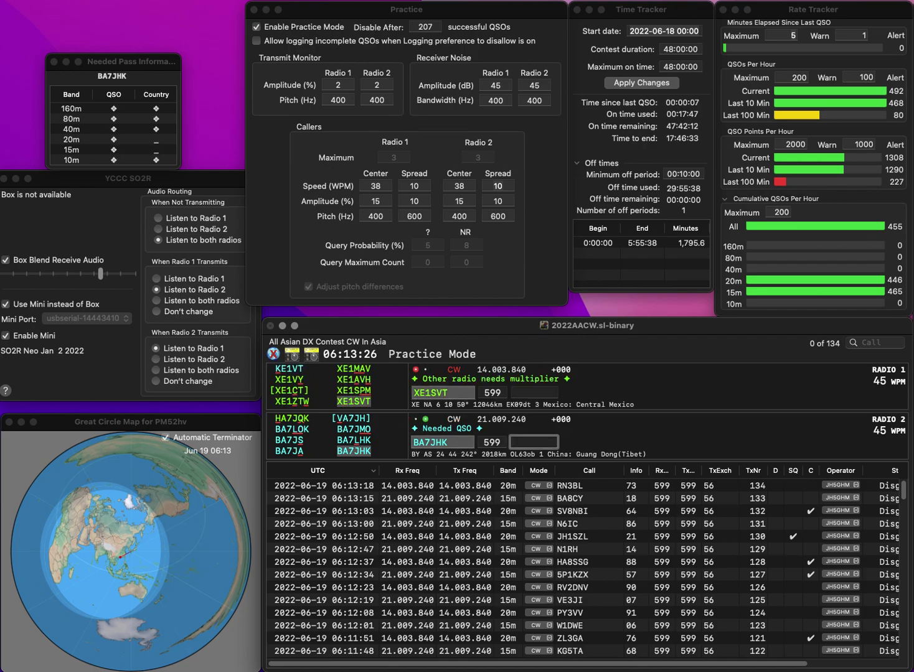
{"action": "type", "text": "65"}
{"action": "key", "text": "Return"}
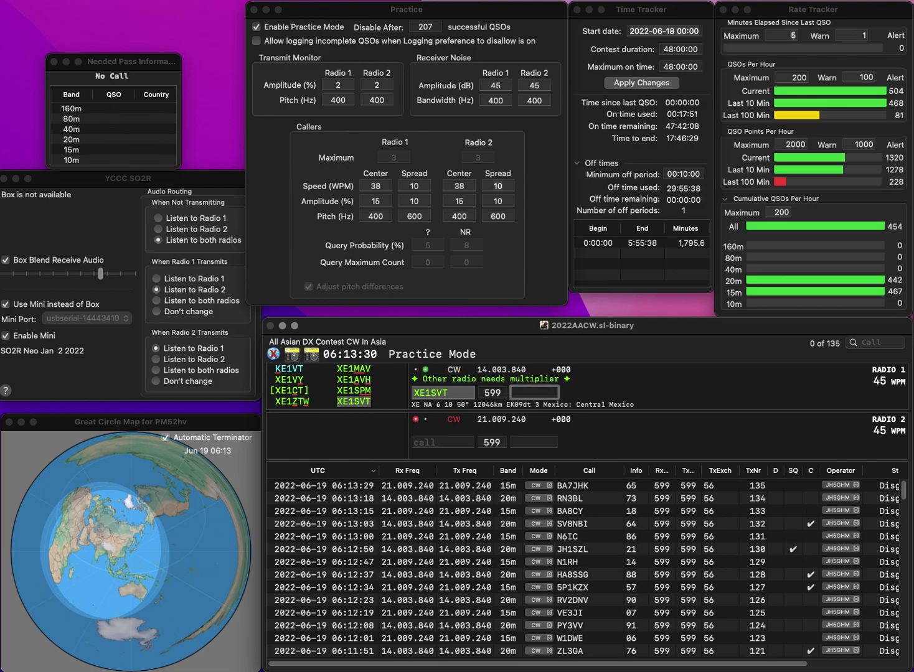
{"action": "key", "text": "Return"}
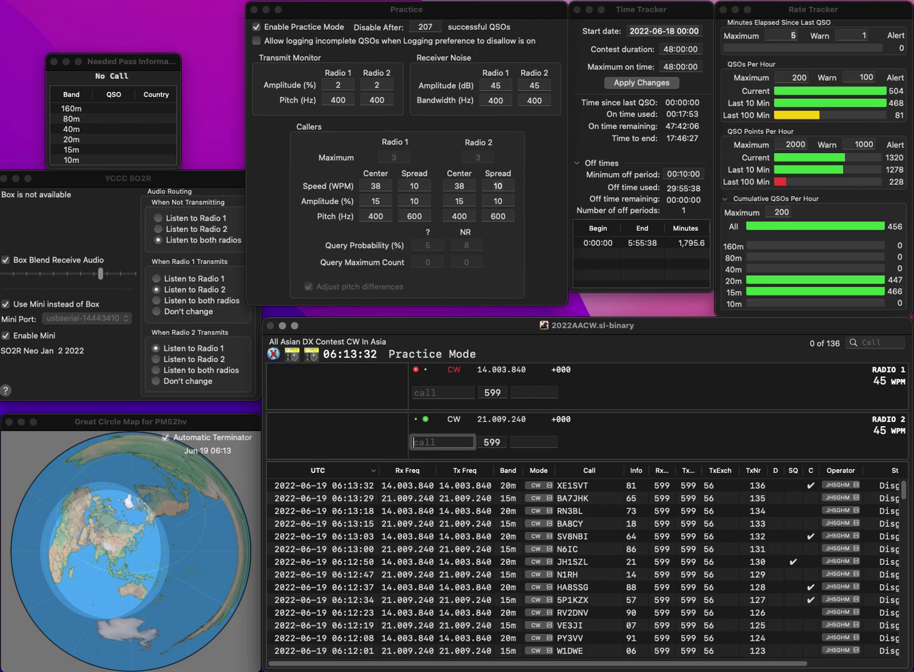
{"action": "type", "text": "W1GHD"}
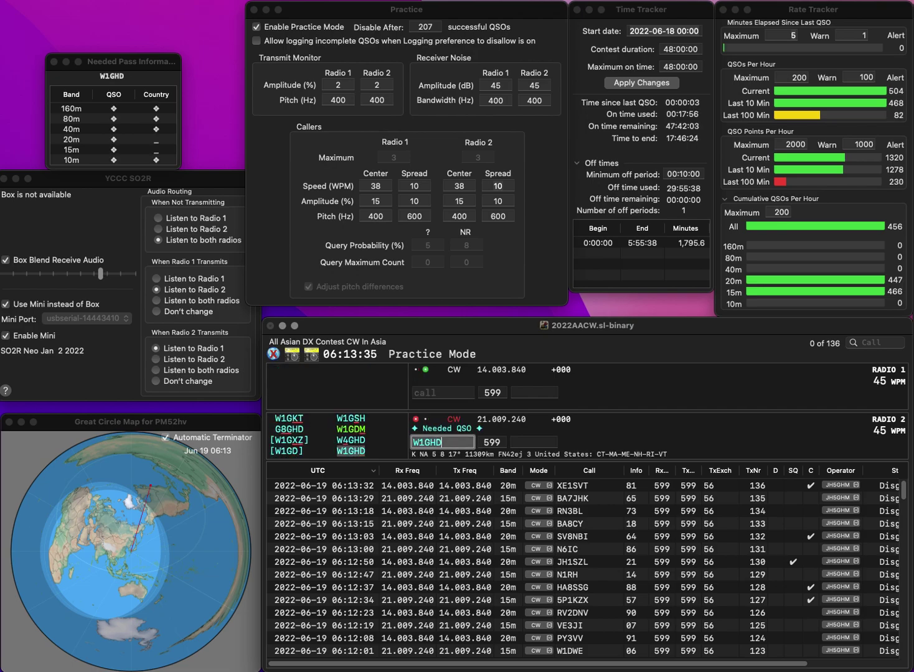
{"action": "key", "text": "Return"}
{"action": "type", "text": "K1MK"}
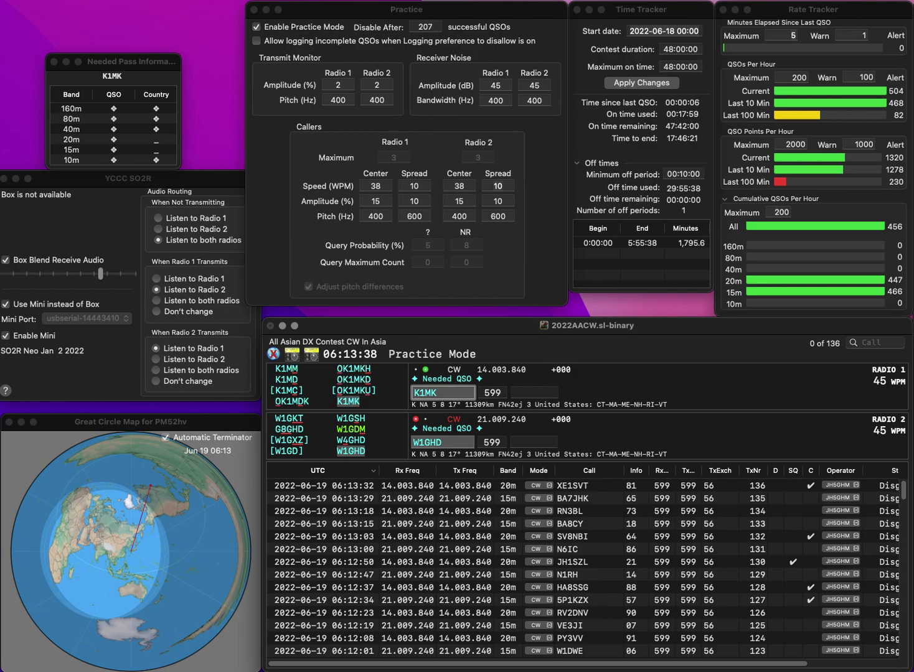
{"action": "key", "text": "Return"}
{"action": "type", "text": "56"}
{"action": "key", "text": "Return"}
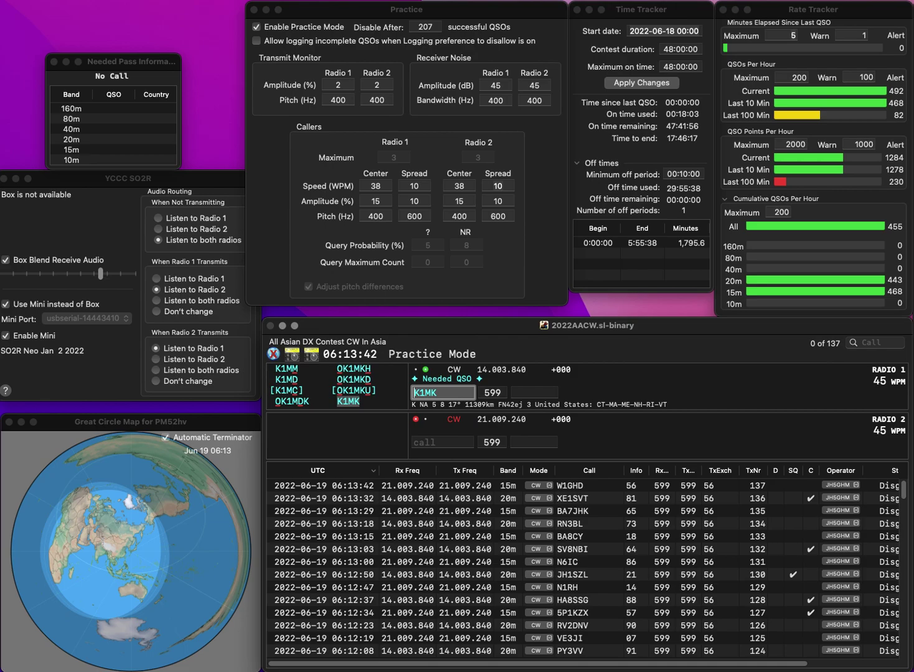
{"action": "type", "text": "D"}
{"action": "type", "text": "X"}
{"action": "key", "text": "Delete"}
{"action": "key", "text": "space"}
Answer DX1MK on Radio 1 with exchange 69 entered, and answer WK4F on Radio 2
{"action": "type", "text": "69"}
{"action": "key", "text": "Return"}
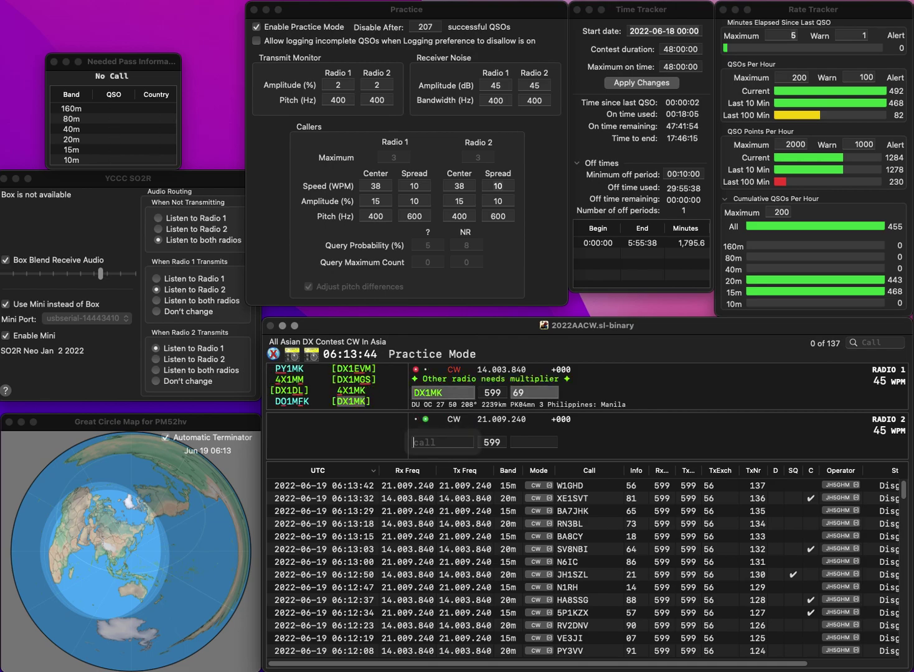
{"action": "type", "text": "WK4F"}
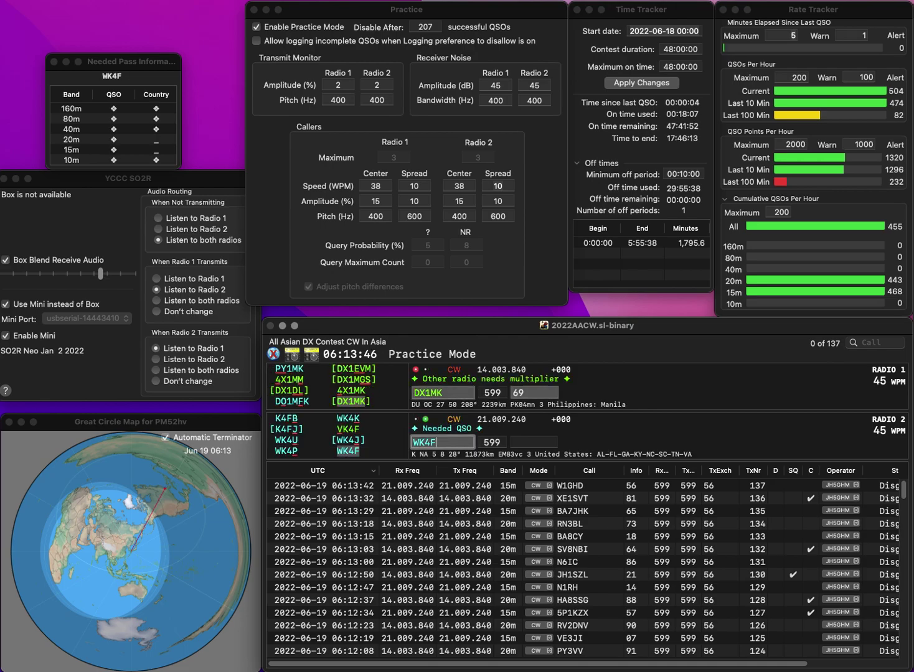
{"action": "key", "text": "Return"}
{"action": "key", "text": "BackSpace"}
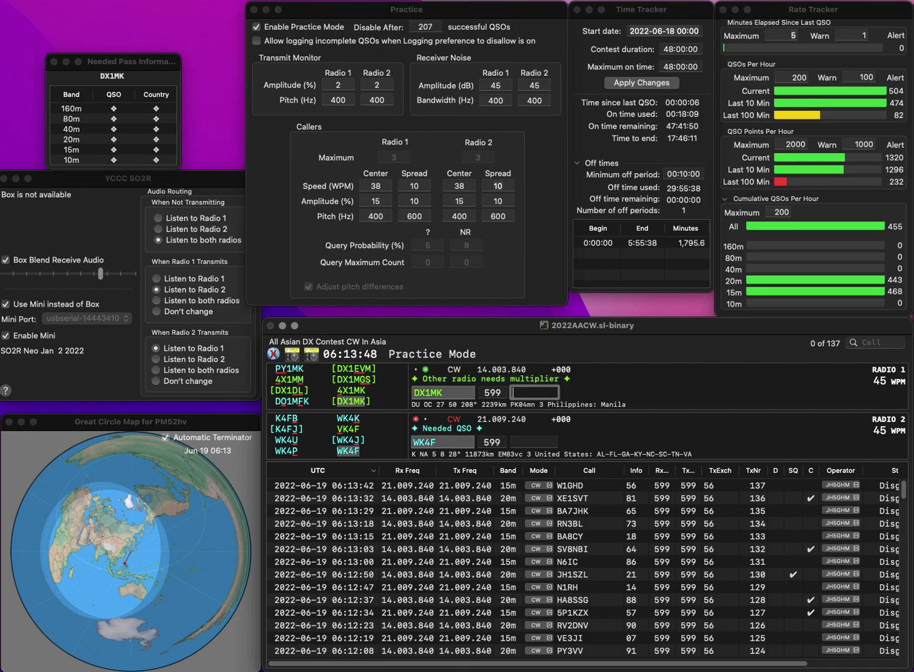
{"action": "type", "text": "69"}
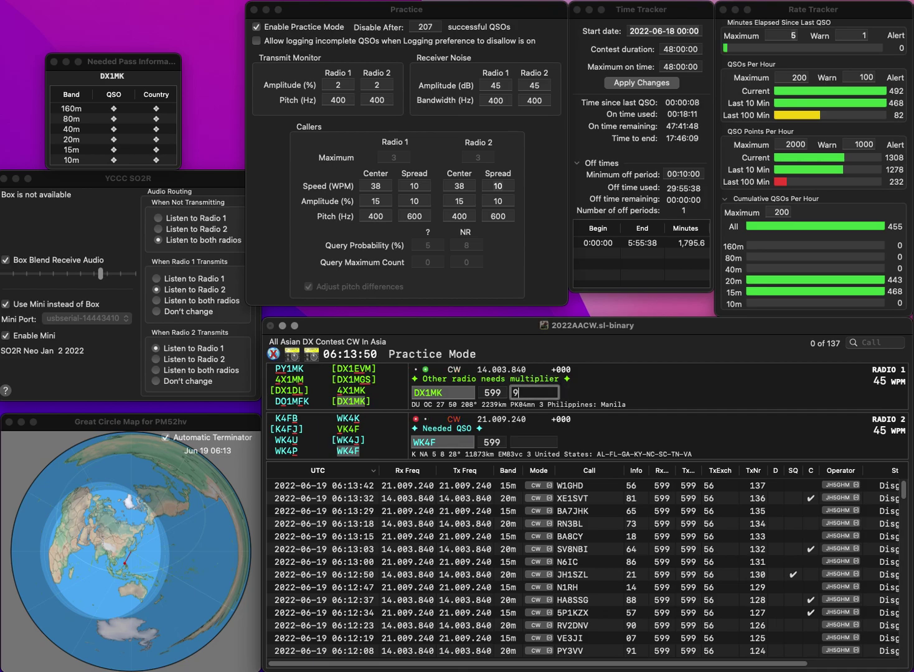
{"action": "key", "text": "Return"}
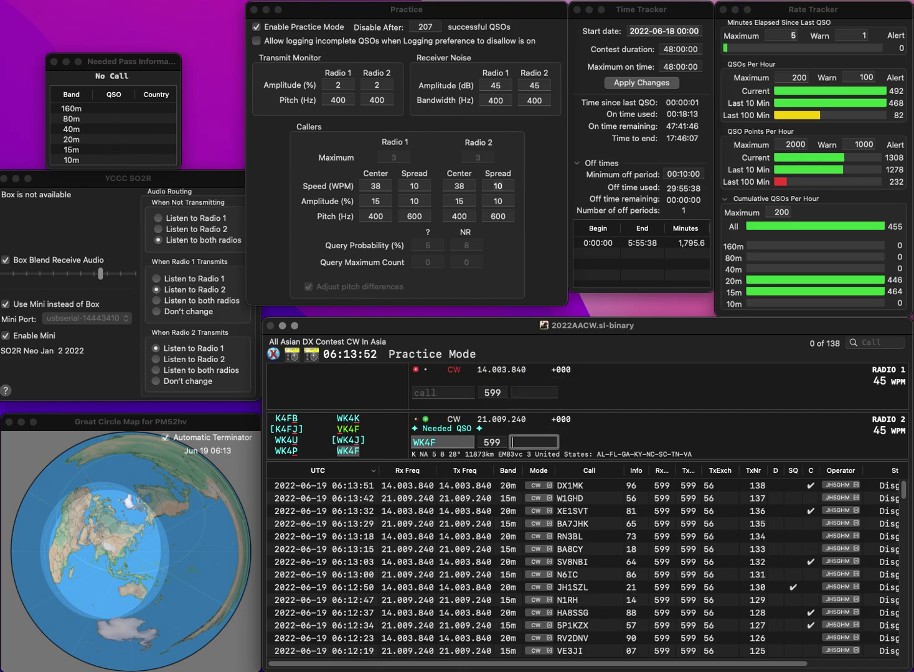
{"action": "type", "text": "0"}
{"action": "key", "text": "Return"}
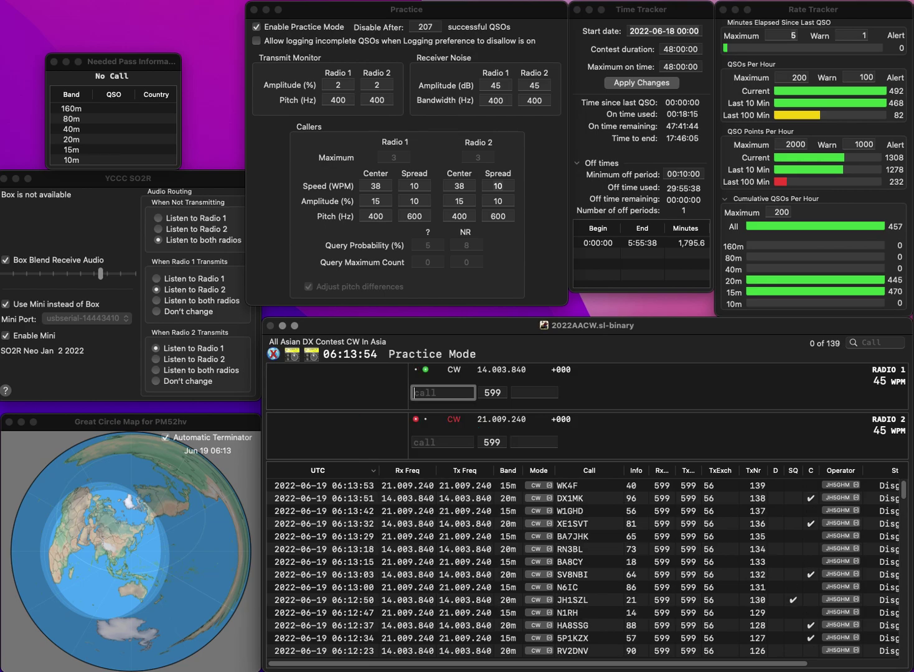
Answer K0SRL on Radio 2 and W4KZ on Radio 1, completing the partial call KZ
{"action": "type", "text": "KZ"}
{"action": "key", "text": "Return"}
{"action": "type", "text": "N"}
{"action": "type", "text": "0SRL"}
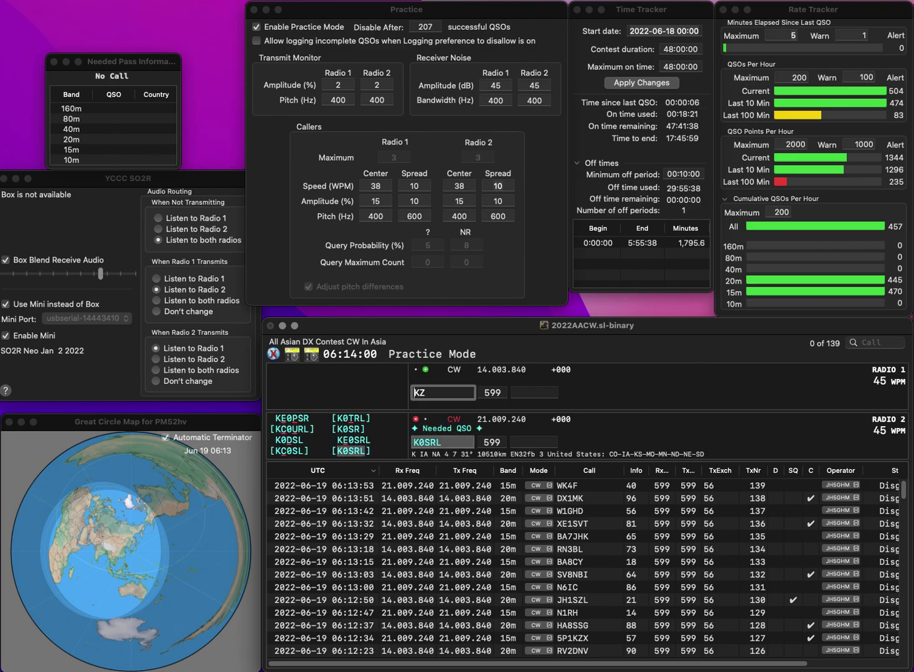
{"action": "type", "text": "4"}
{"action": "key", "text": "Left"}
{"action": "type", "text": "W"}
{"action": "key", "text": "Return"}
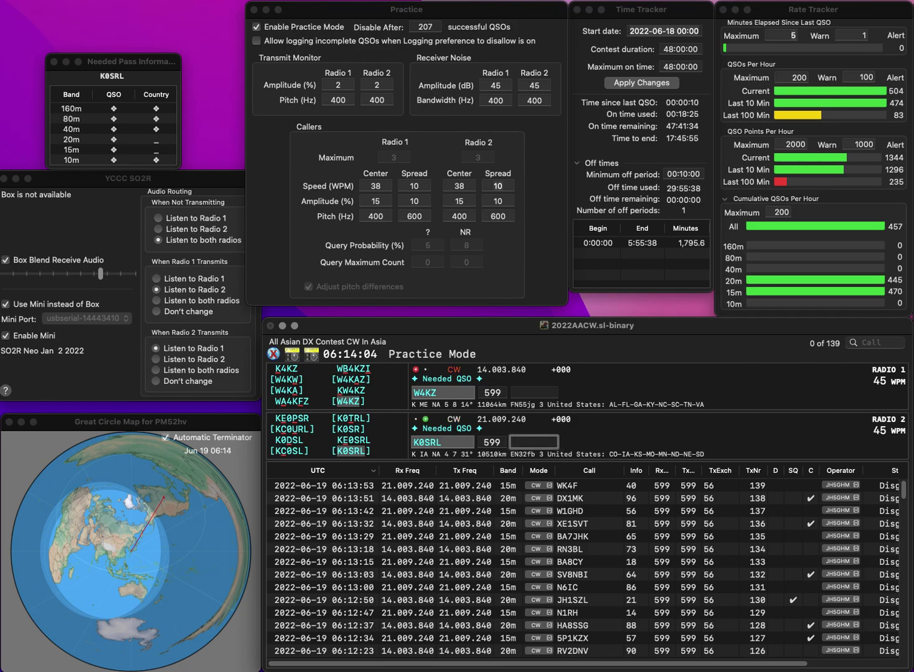
{"action": "type", "text": "36"}
{"action": "key", "text": "Return"}
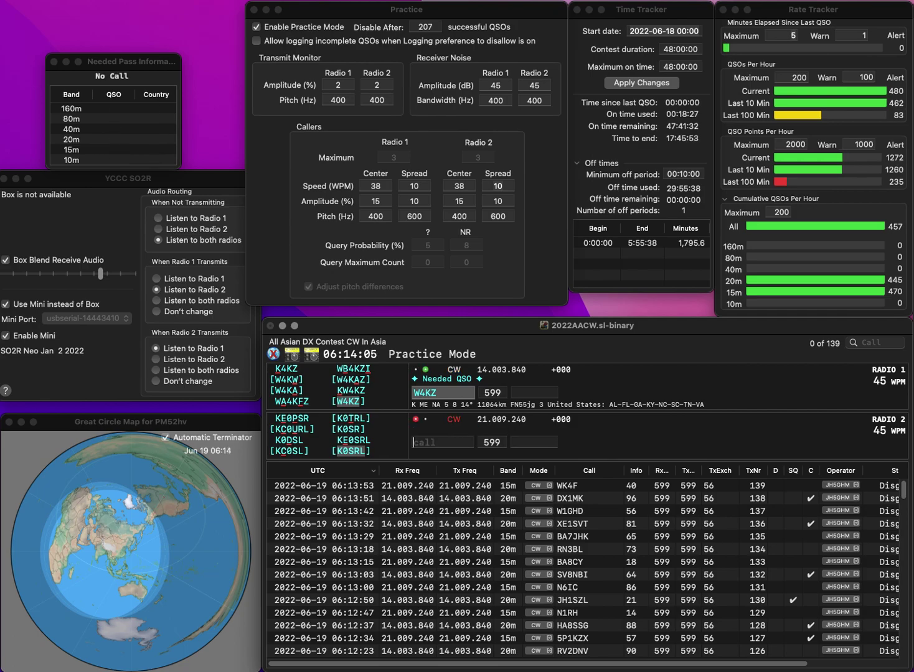
{"action": "type", "text": "7"}
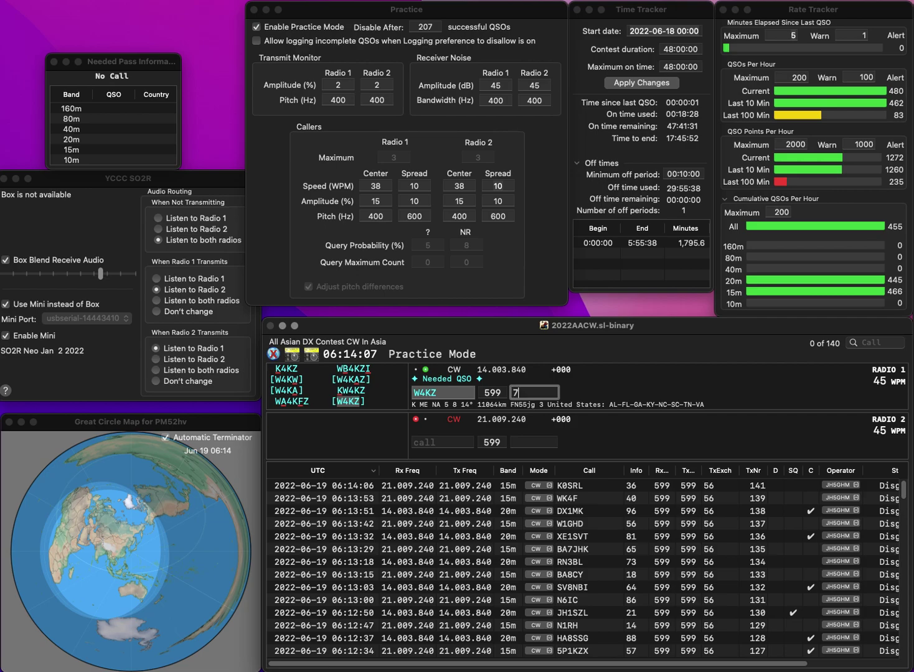
{"action": "type", "text": "8"}
{"action": "key", "text": "Return"}
Answer N3AM on Radio 2 and S54E on Radio 1
{"action": "type", "text": "N3A"}
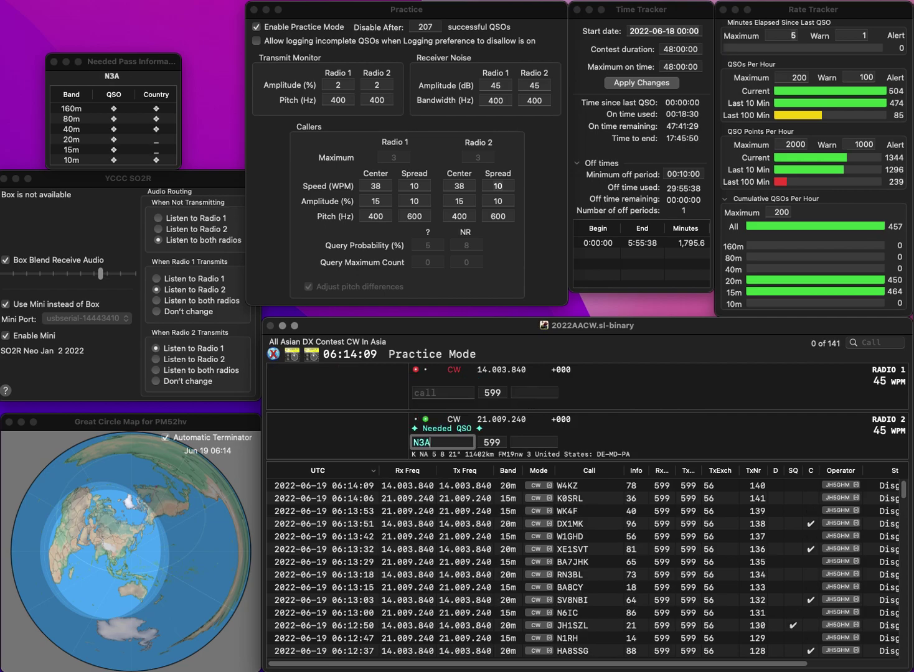
{"action": "type", "text": "M"}
{"action": "key", "text": "Return"}
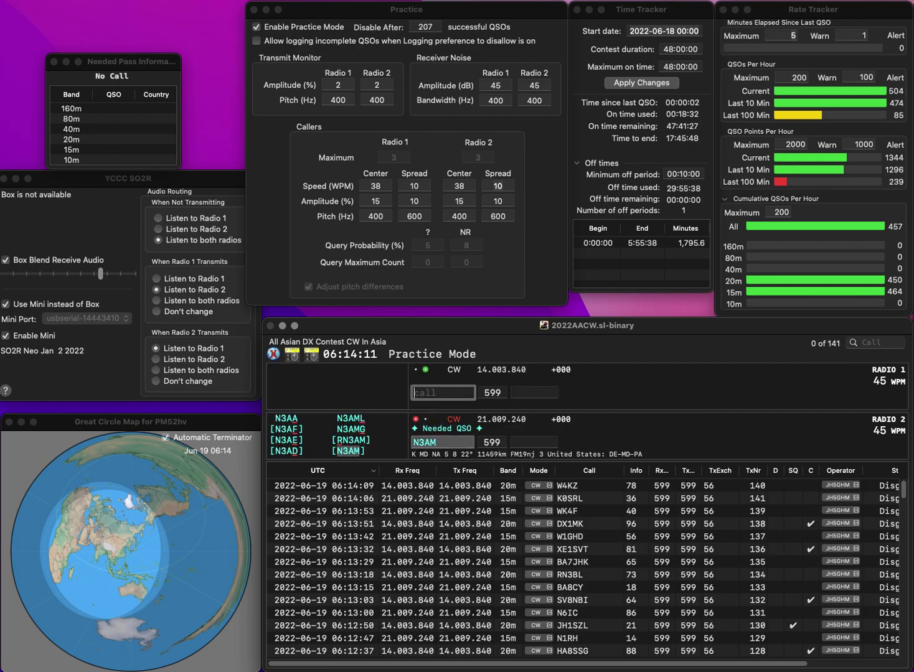
{"action": "type", "text": "S54E"}
{"action": "key", "text": "Return"}
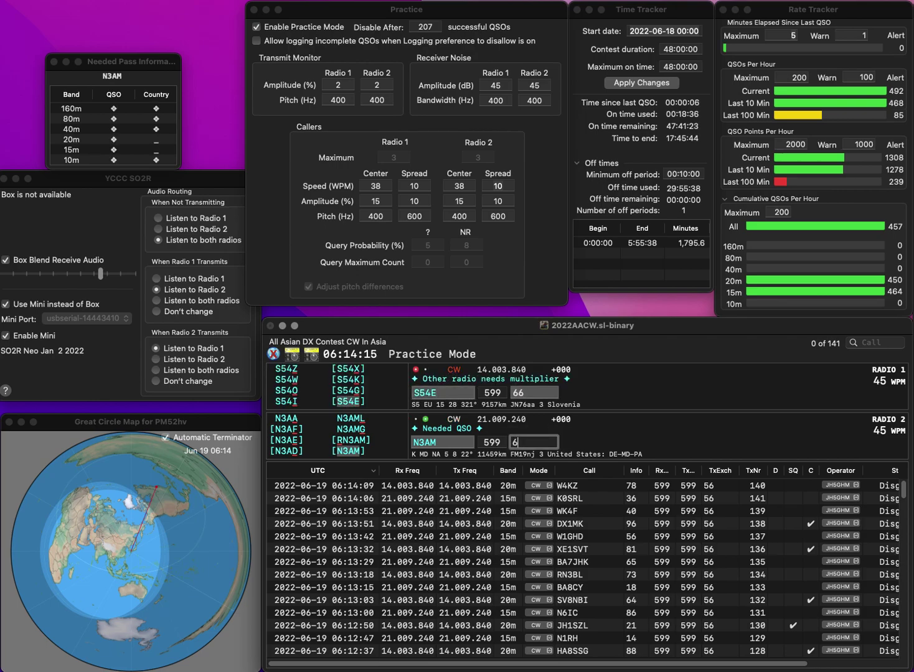
Log N3AM on Radio 2 with received exchange 64 and S54E on Radio 1 with 88
{"action": "key", "text": "Return"}
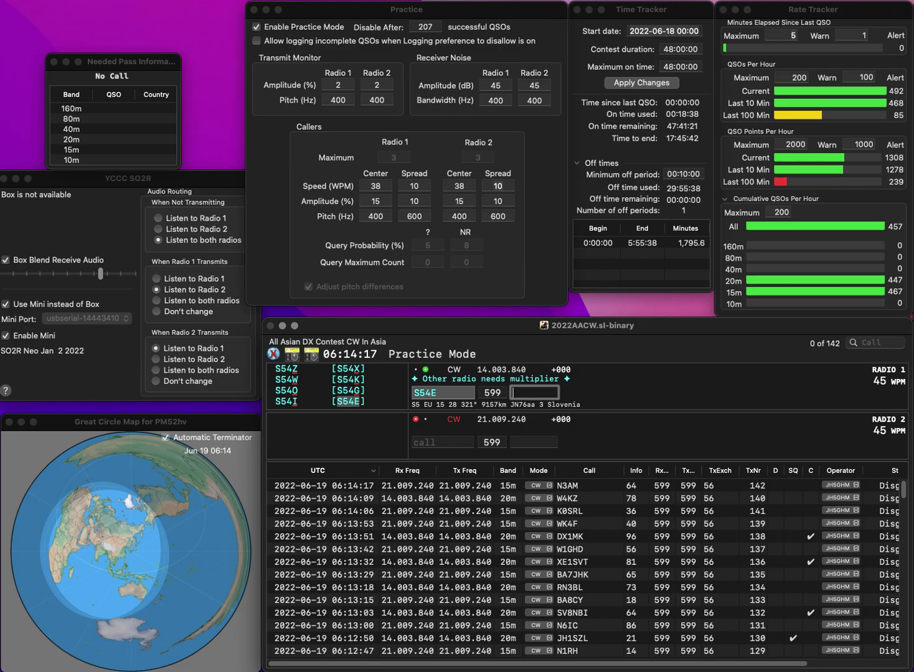
{"action": "type", "text": "88"}
{"action": "key", "text": "Return"}
Answer VA3NQ on Radio 2, completing the partial call 3NQ with its VA prefix
{"action": "type", "text": "3NQ"}
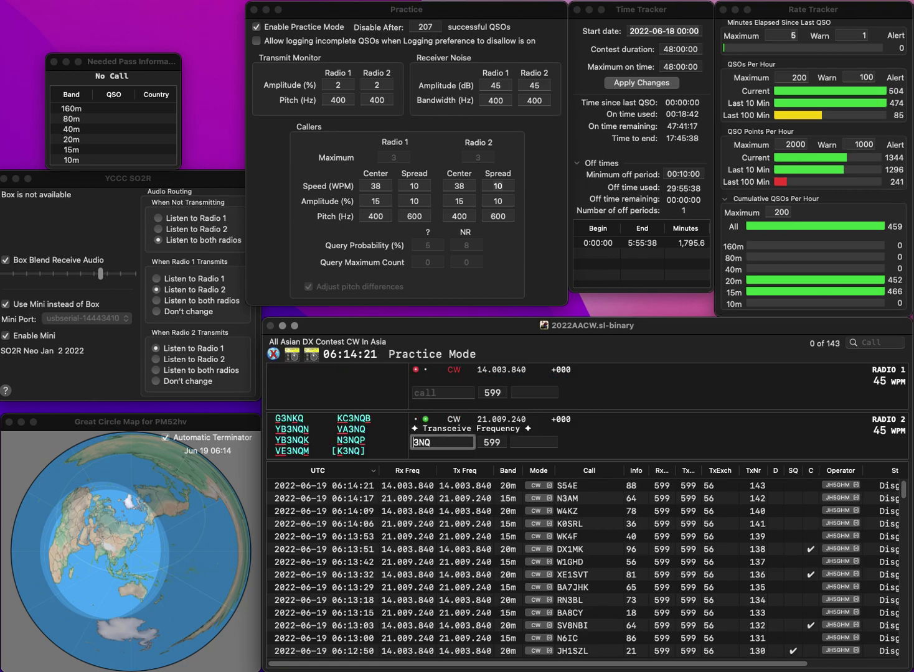
{"action": "type", "text": "VA"}
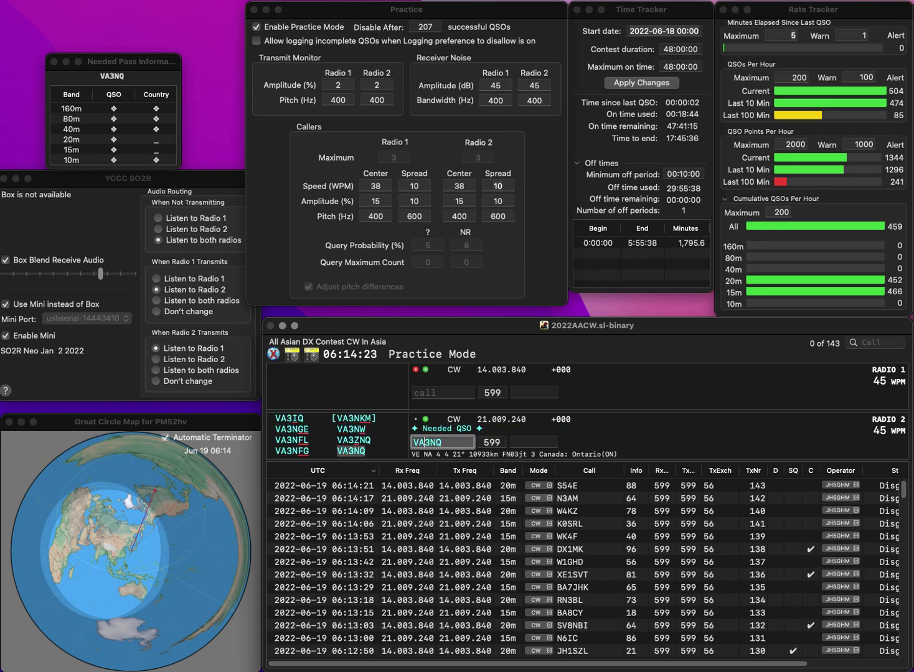
{"action": "key", "text": "Return"}
Answer JR8WOW/1 on Radio 1, filling in the missing letters of the partial call R8WO/1
{"action": "type", "text": "R8WO"}
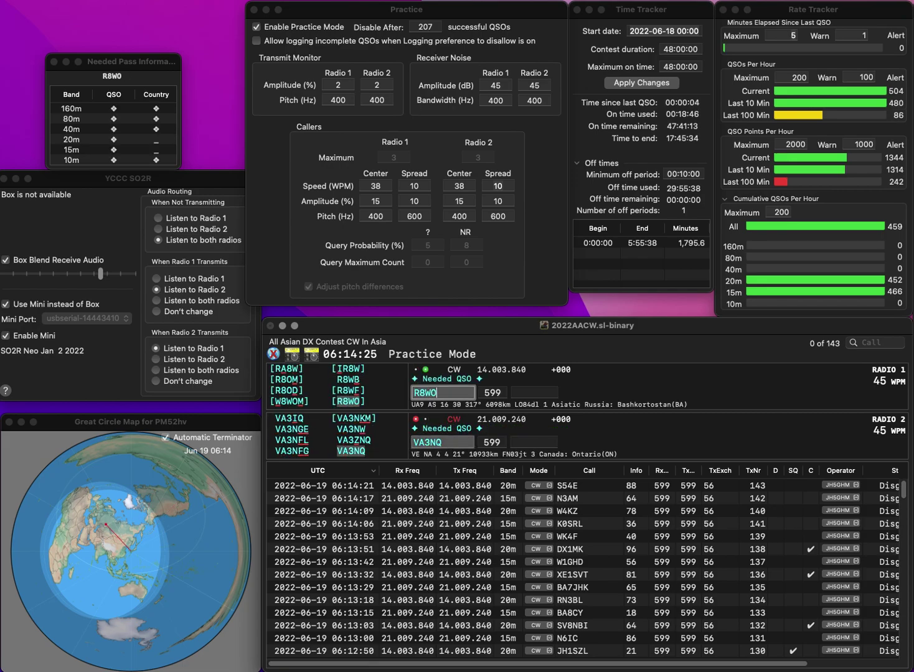
{"action": "type", "text": "/1"}
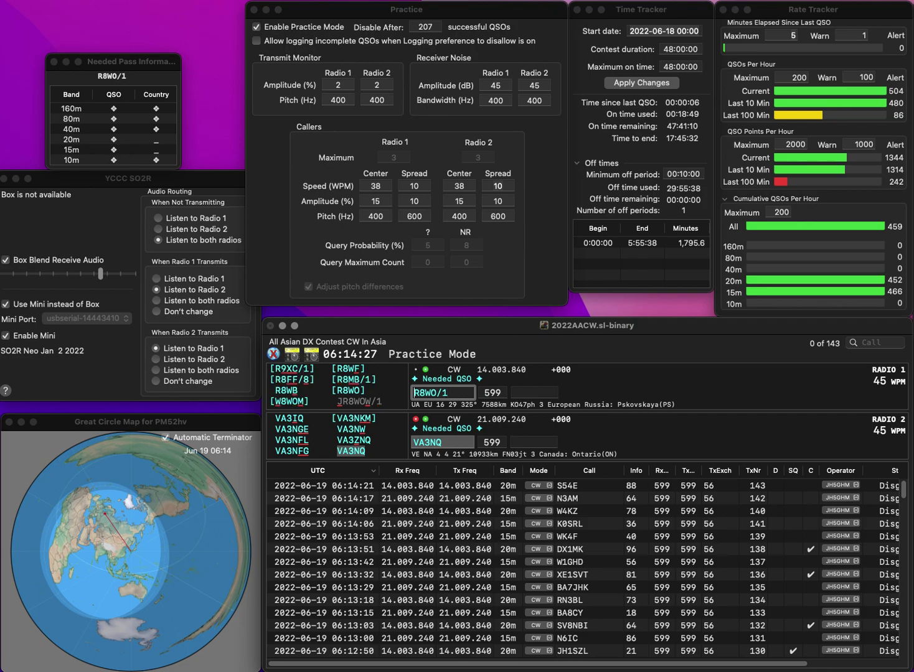
{"action": "key", "text": "super+Left"}
{"action": "type", "text": "J"}
{"action": "key", "text": "alt+Right"}
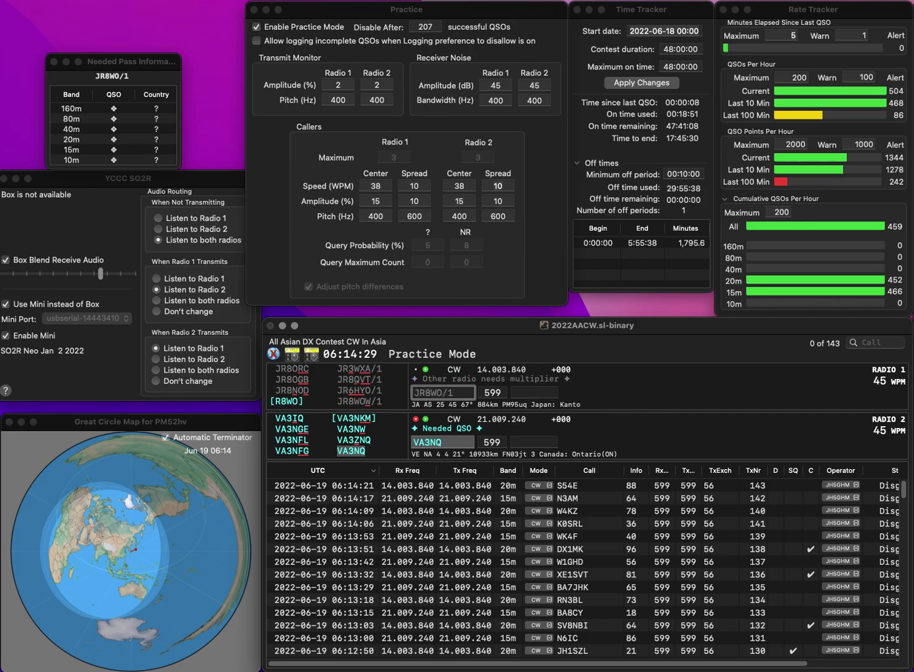
{"action": "type", "text": "W"}
{"action": "key", "text": "Return"}
{"action": "key", "text": "space"}
{"action": "key", "text": "Return"}
{"action": "key", "text": "space"}
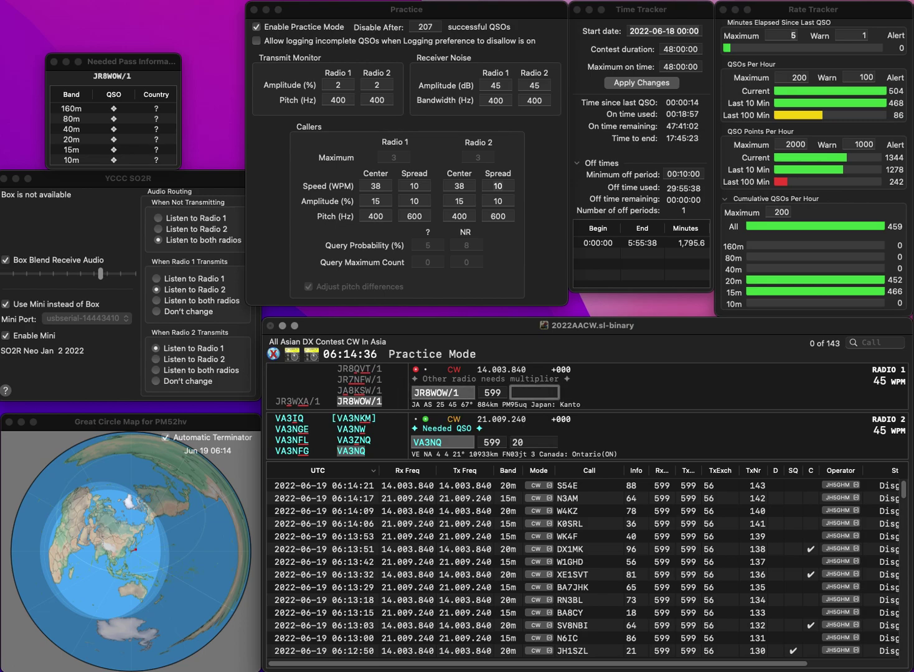
{"action": "type", "text": "61"}
{"action": "key", "text": "Return"}
{"action": "type", "text": "DL"}
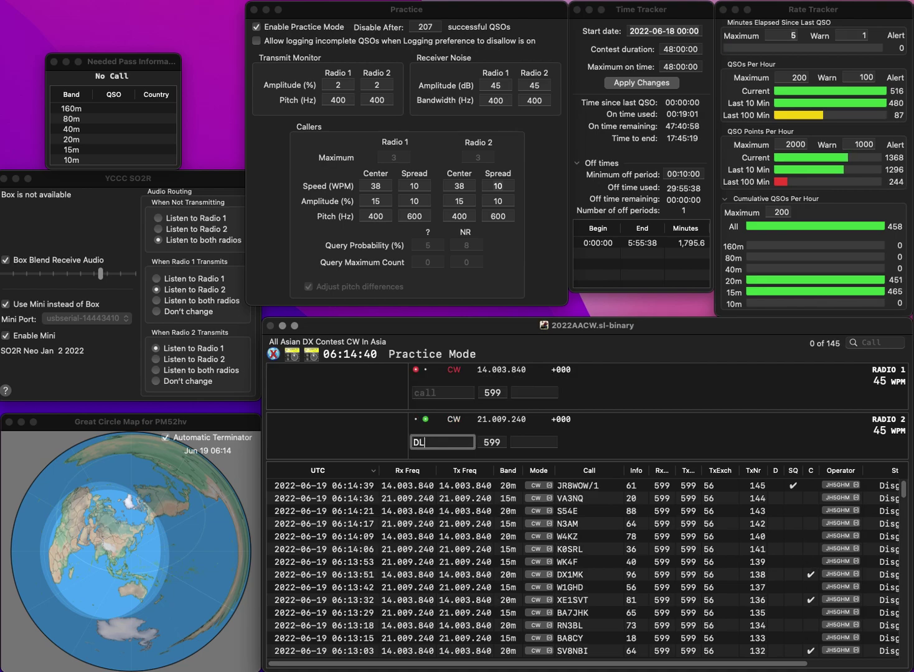
{"action": "type", "text": "0GRH"}
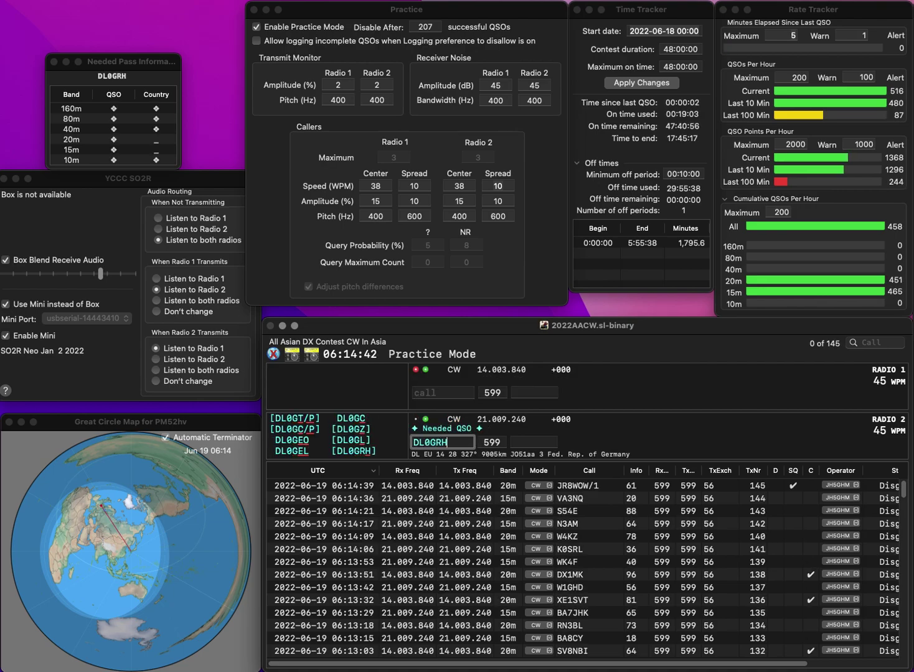
{"action": "key", "text": "Return"}
{"action": "type", "text": "3FAV"}
{"action": "key", "text": "Home"}
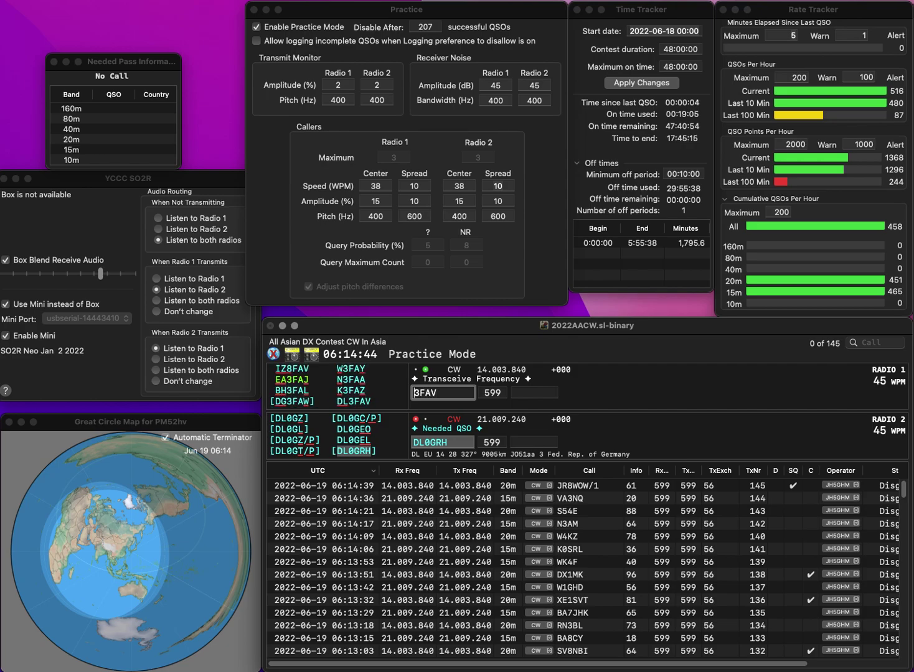
{"action": "type", "text": "DL"}
{"action": "key", "text": "Return"}
{"action": "key", "text": "Return"}
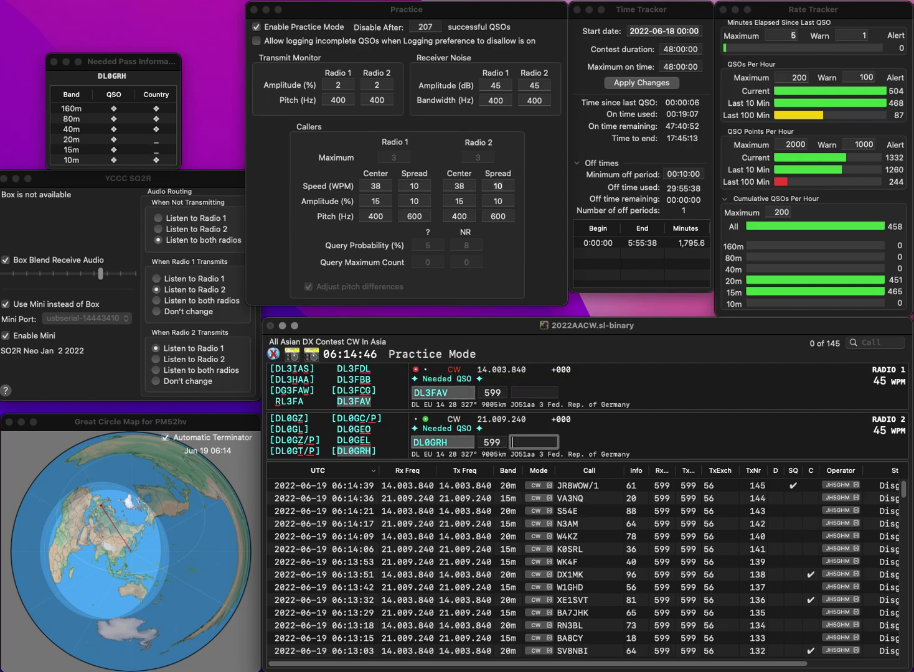
Log DL0GRH on Radio 2 with received exchange 97, and correct the Radio 1 call to SP3FAV and resend it
{"action": "type", "text": "97"}
{"action": "key", "text": "Return"}
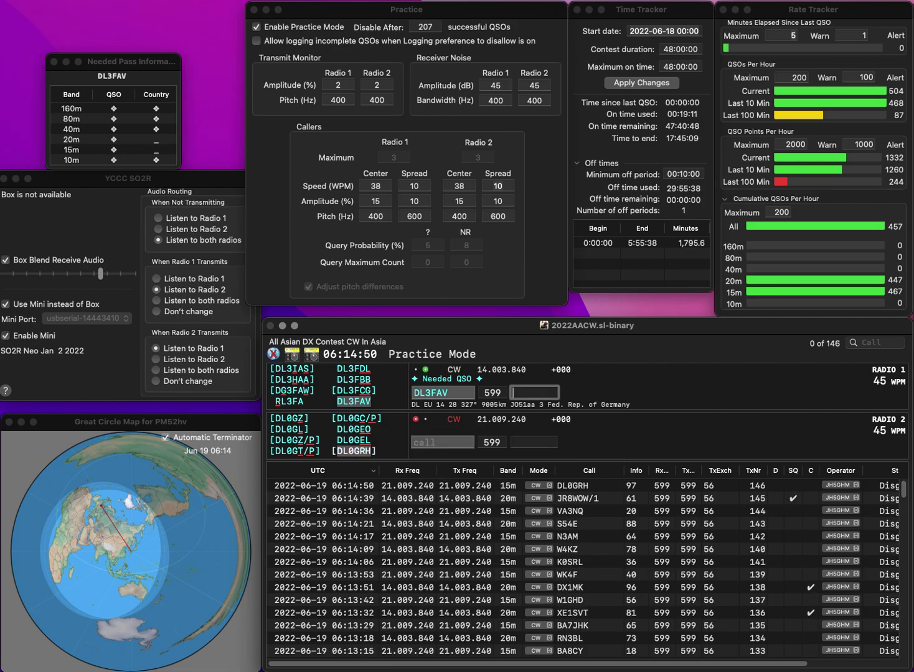
{"action": "key", "text": "space"}
{"action": "key", "text": "Delete"}
{"action": "key", "text": "Delete"}
{"action": "type", "text": "SP"}
{"action": "key", "text": "Return"}
Answer IW6DCN on Radio 2, completing the partial call W6DCN
{"action": "key", "text": "Tab"}
{"action": "type", "text": "W6DC"}
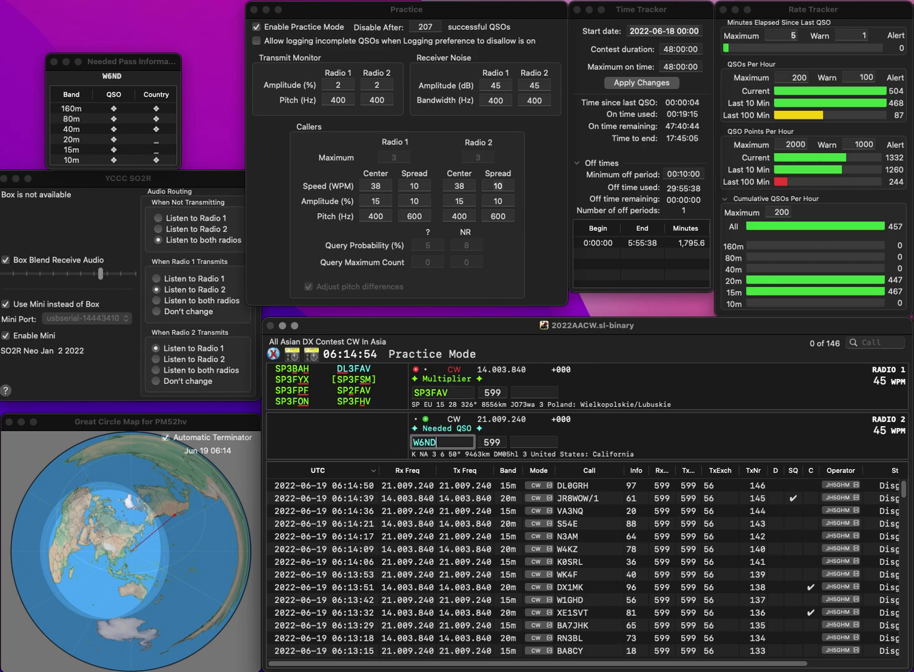
{"action": "type", "text": "N"}
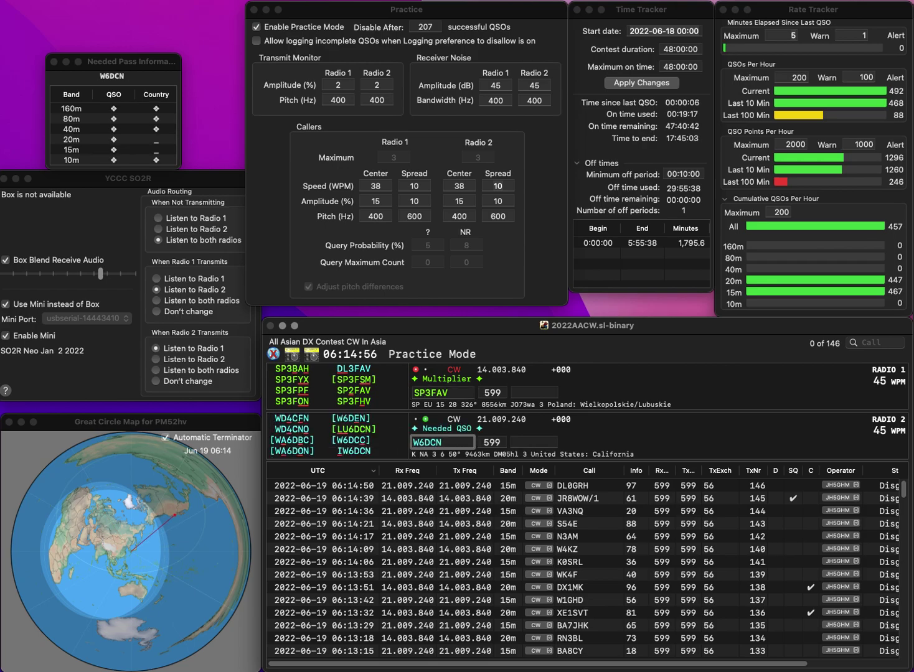
{"action": "type", "text": "I"}
{"action": "key", "text": "Return"}
Correct the Radio 1 call to SP2FAV and answer the station again
{"action": "key", "text": "Tab"}
{"action": "key", "text": "Right"}
{"action": "key", "text": "Right"}
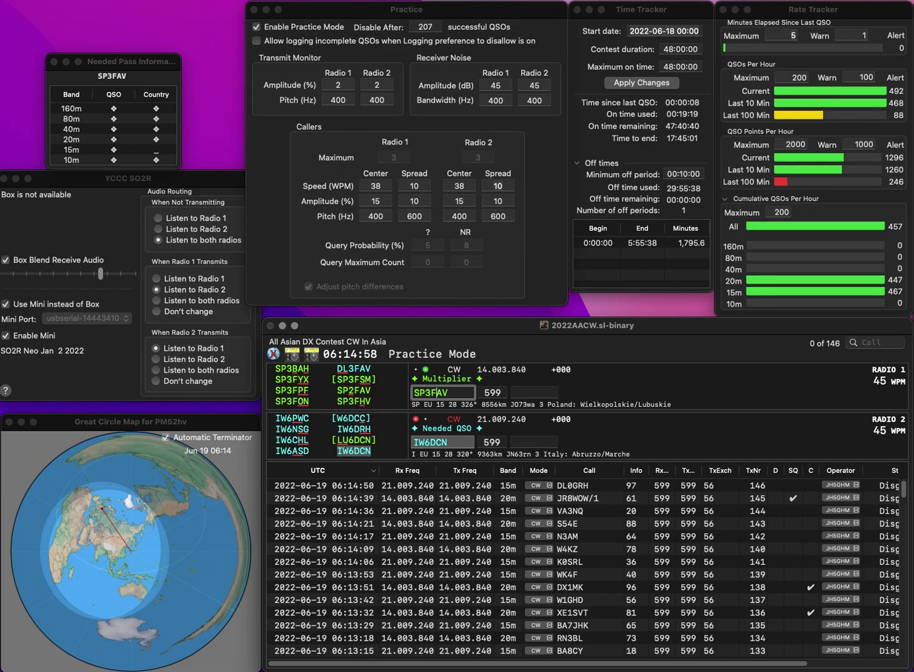
{"action": "key", "text": "BackSpace"}
{"action": "type", "text": "2"}
{"action": "key", "text": "Return"}
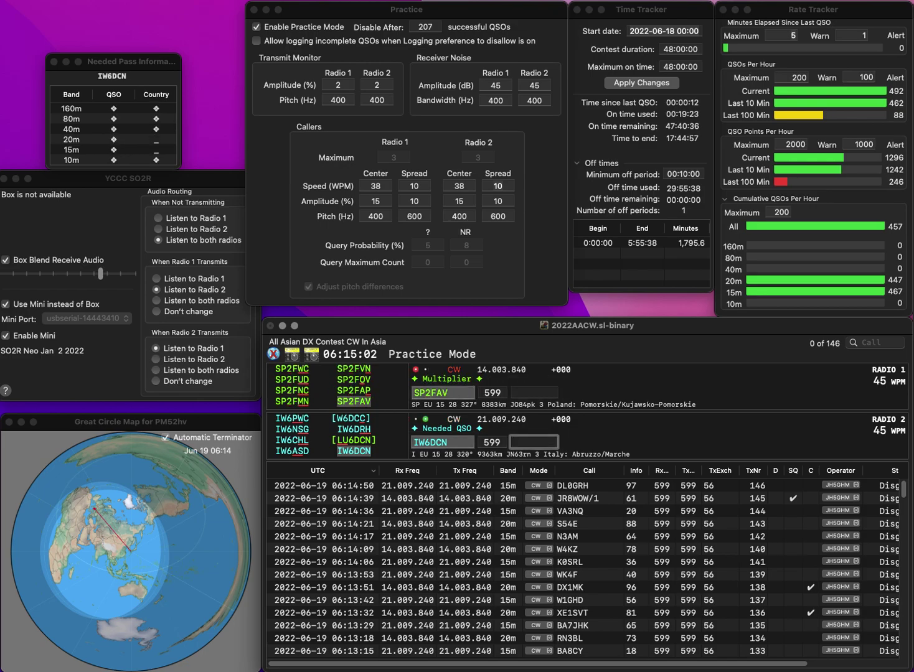
{"action": "type", "text": "67"}
{"action": "key", "text": "Return"}
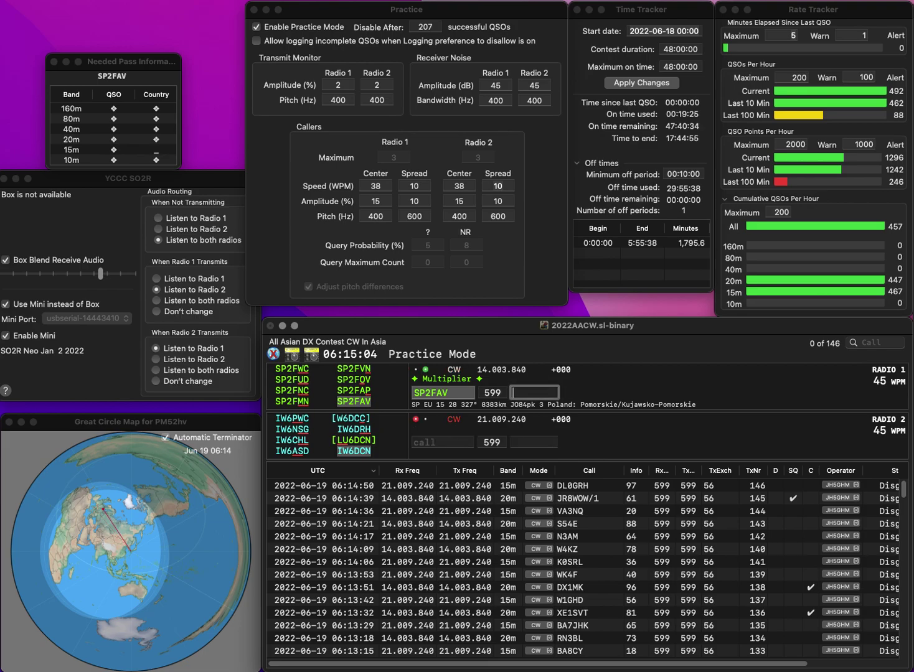
{"action": "type", "text": "49"}
{"action": "key", "text": "Return"}
{"action": "type", "text": "AA5"}
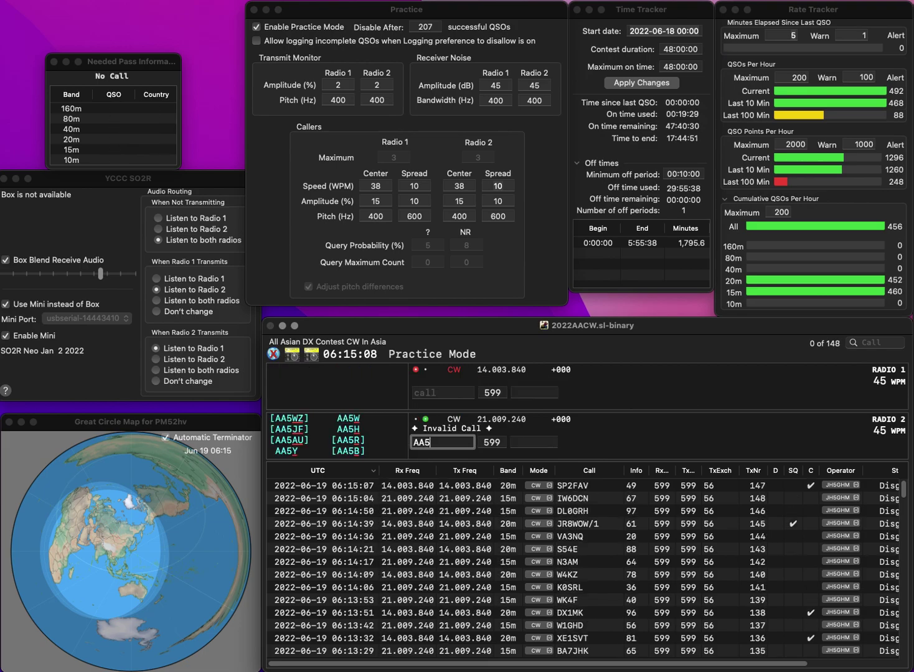
{"action": "type", "text": "VN"}
{"action": "key", "text": "Return"}
{"action": "type", "text": "AA5B"}
{"action": "key", "text": "Return"}
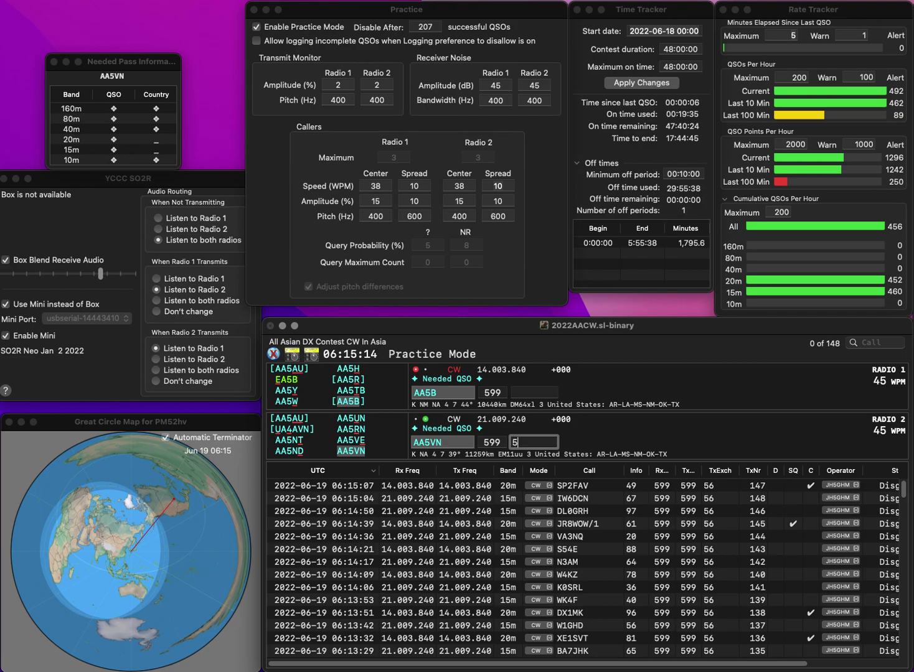
{"action": "type", "text": "54"}
{"action": "key", "text": "Return"}
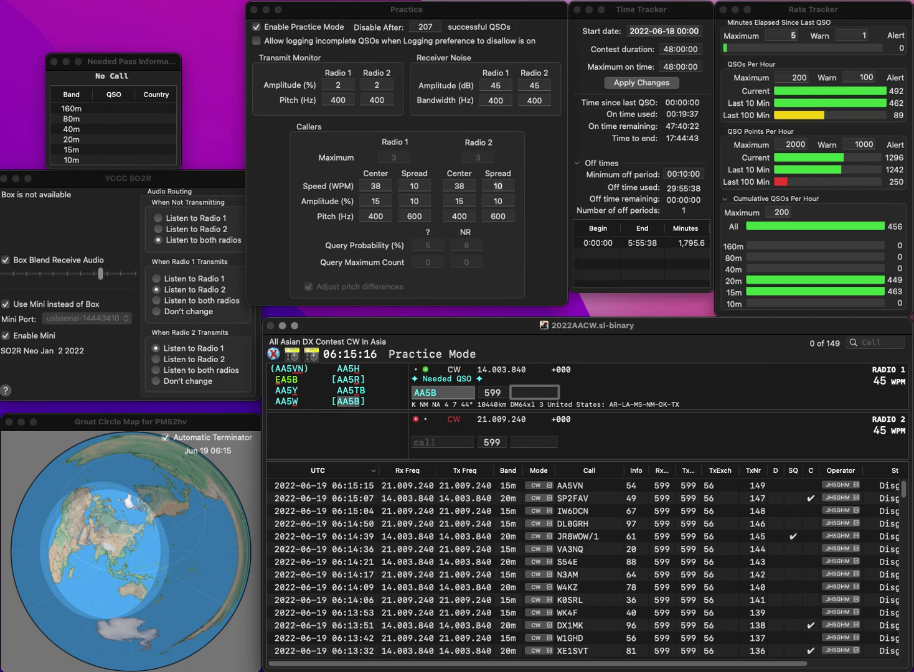
{"action": "type", "text": "9"}
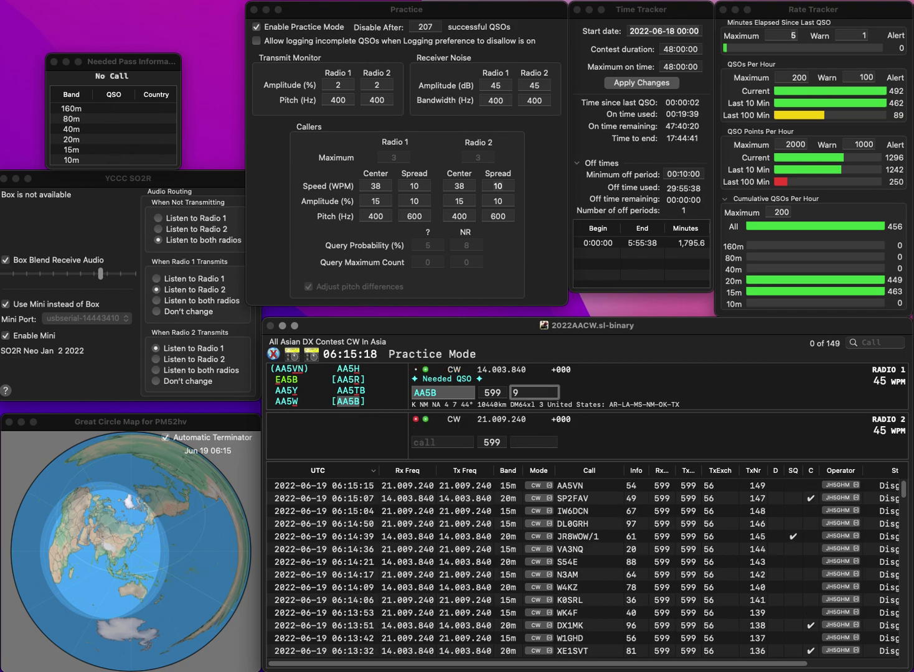
{"action": "type", "text": "0"}
{"action": "key", "text": "Return"}
Answer NY6DX on Radio 2 and ON4QJ on Radio 1
{"action": "type", "text": "NY6DX"}
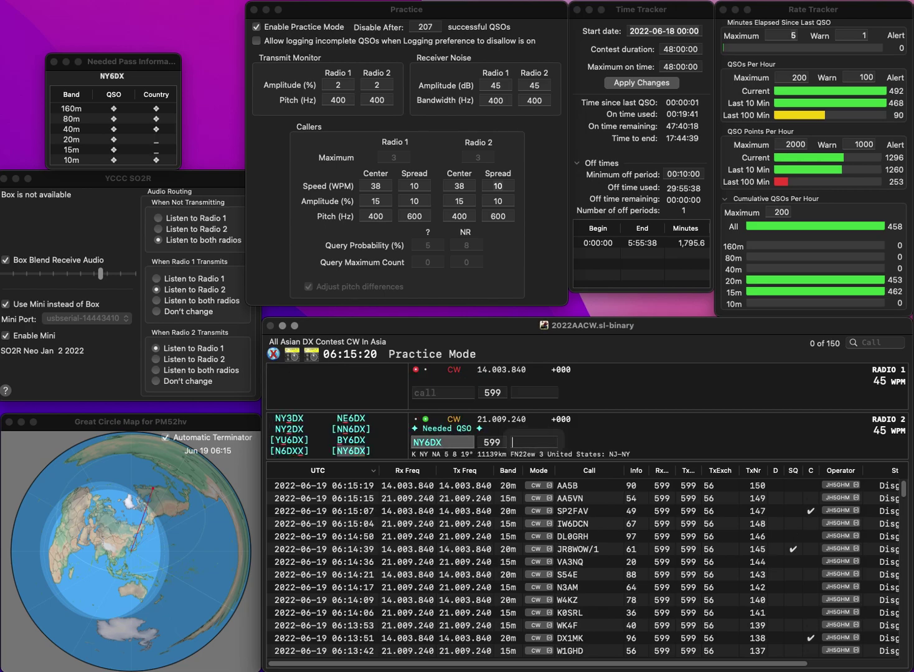
{"action": "key", "text": "Return"}
{"action": "type", "text": "ON4QJ"}
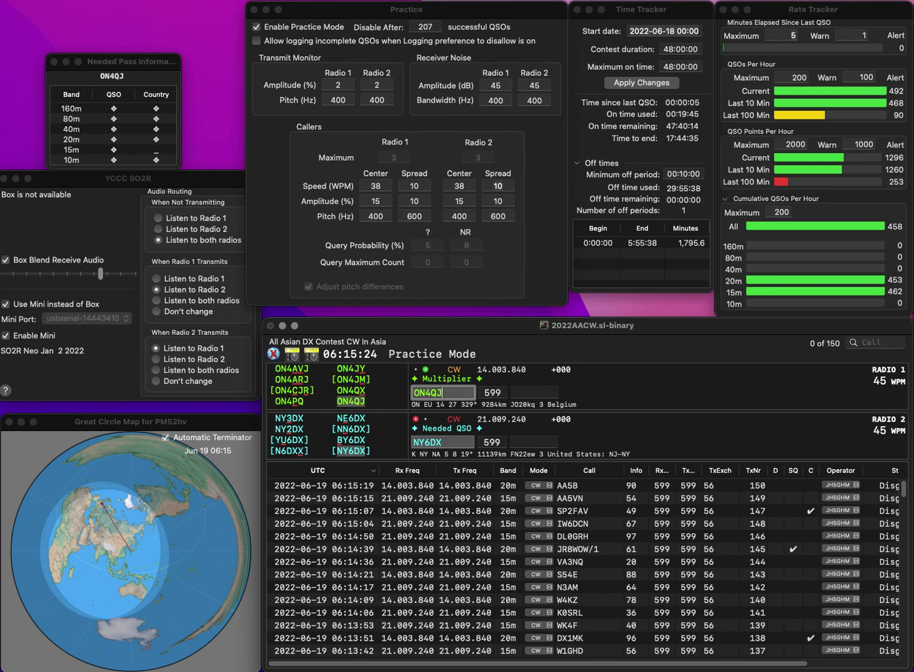
{"action": "key", "text": "Tab"}
{"action": "type", "text": "77"}
{"action": "key", "text": "Return"}
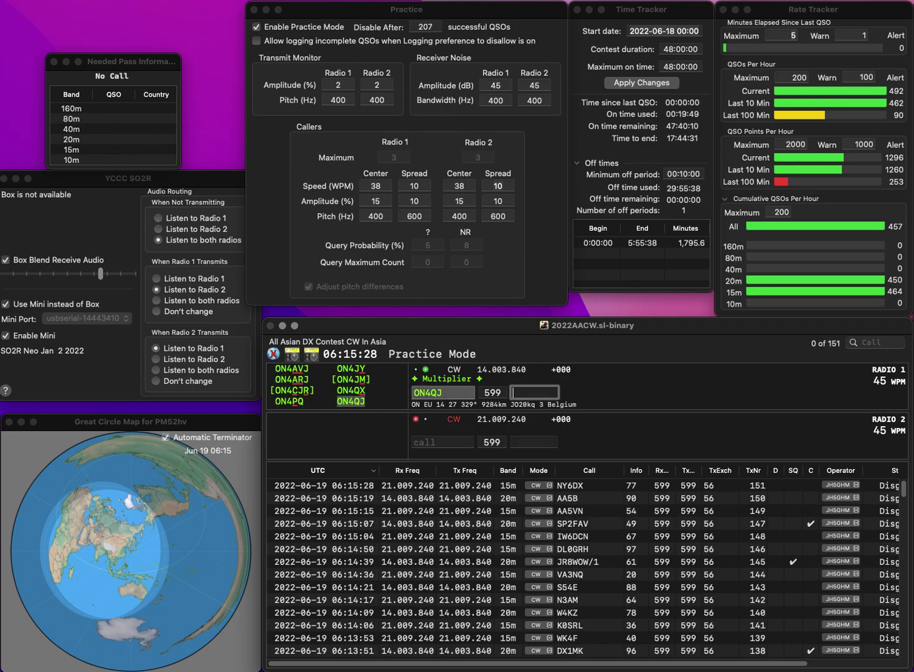
{"action": "type", "text": "29"}
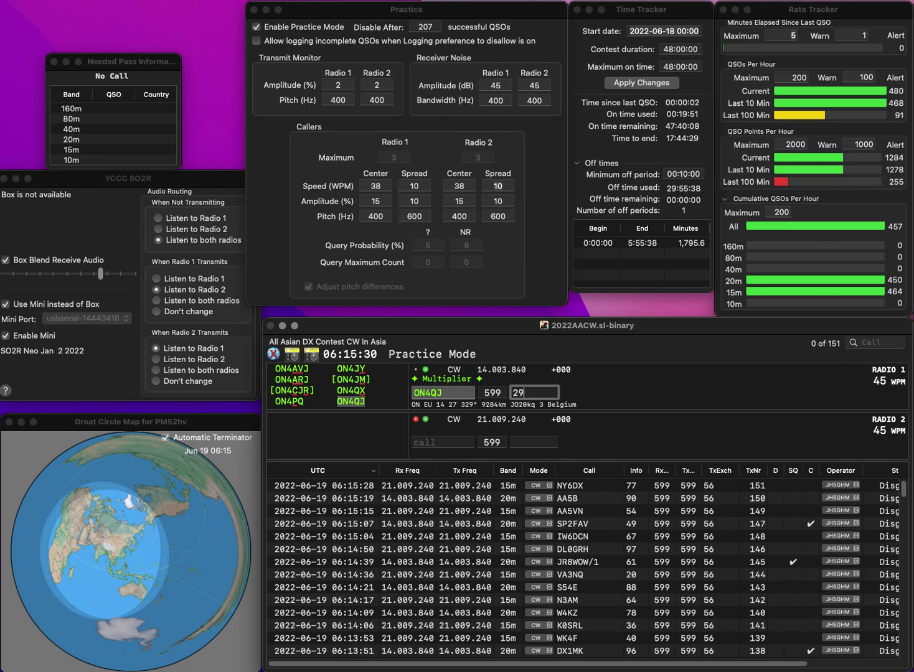
{"action": "key", "text": "Return"}
Answer TA2DA/3 on Radio 2, completing the partial call 2DA/3 with the prefix TA
{"action": "type", "text": "F2D"}
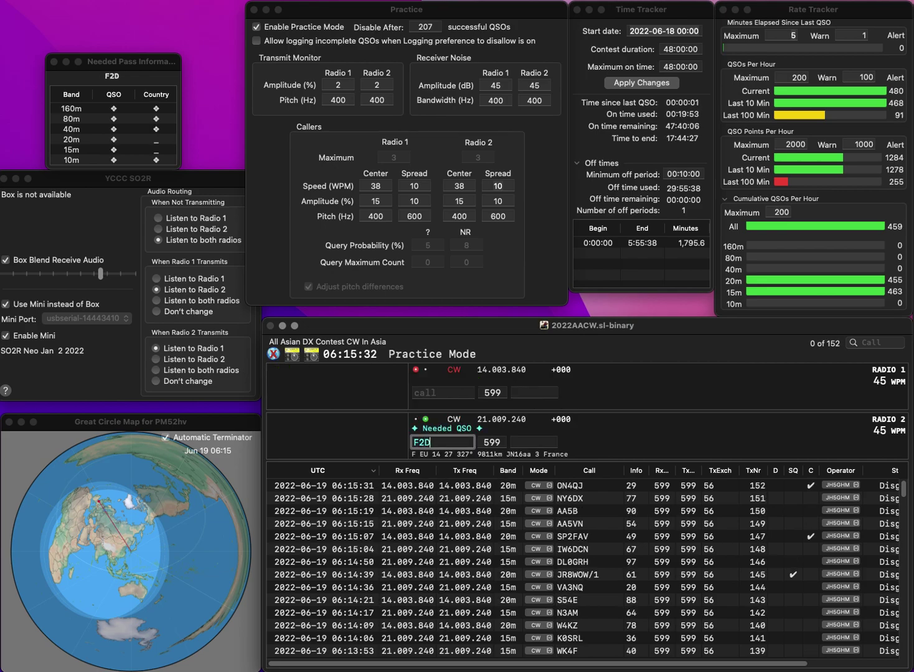
{"action": "type", "text": "A/3"}
{"action": "key", "text": "Home"}
{"action": "type", "text": "T"}
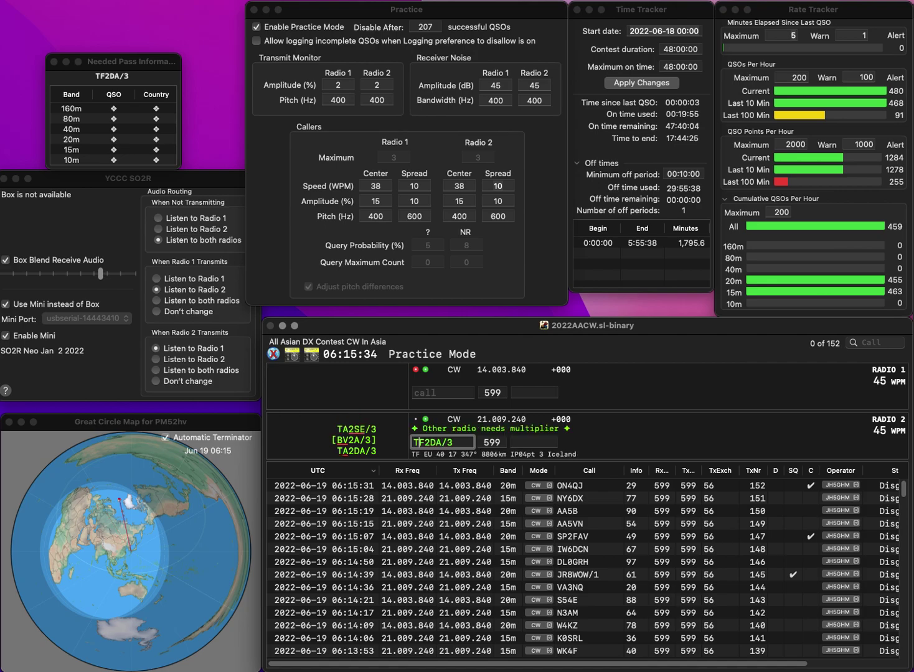
{"action": "key", "text": "BackSpace"}
{"action": "type", "text": "A"}
{"action": "key", "text": "Return"}
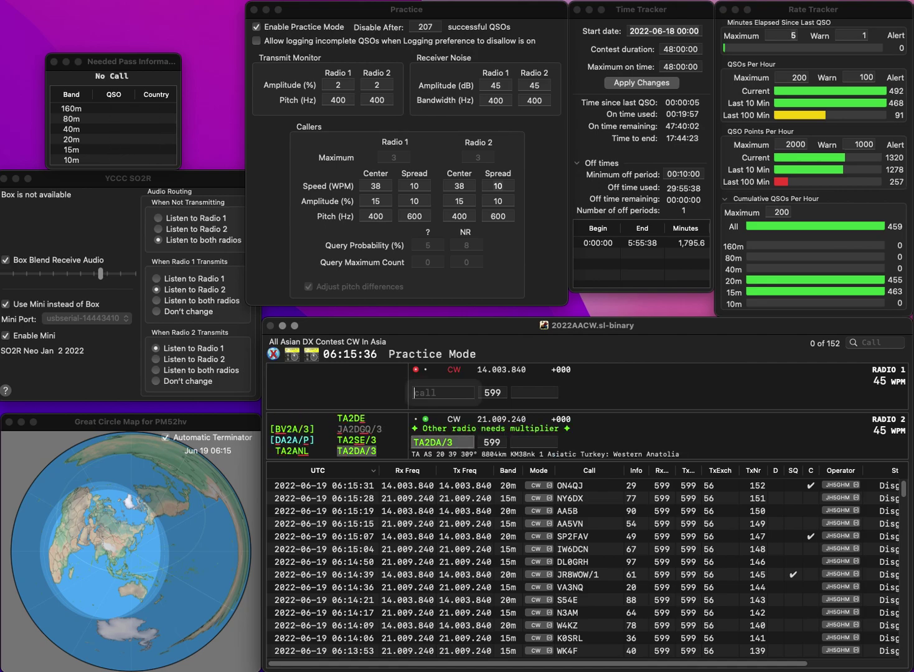
{"action": "type", "text": "DH4WPN"}
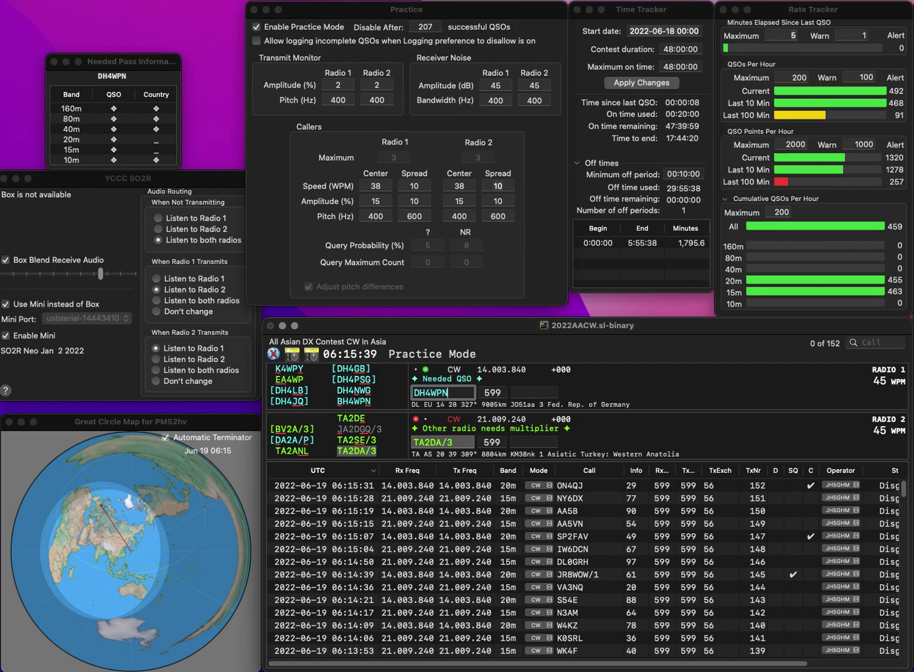
{"action": "key", "text": "Return"}
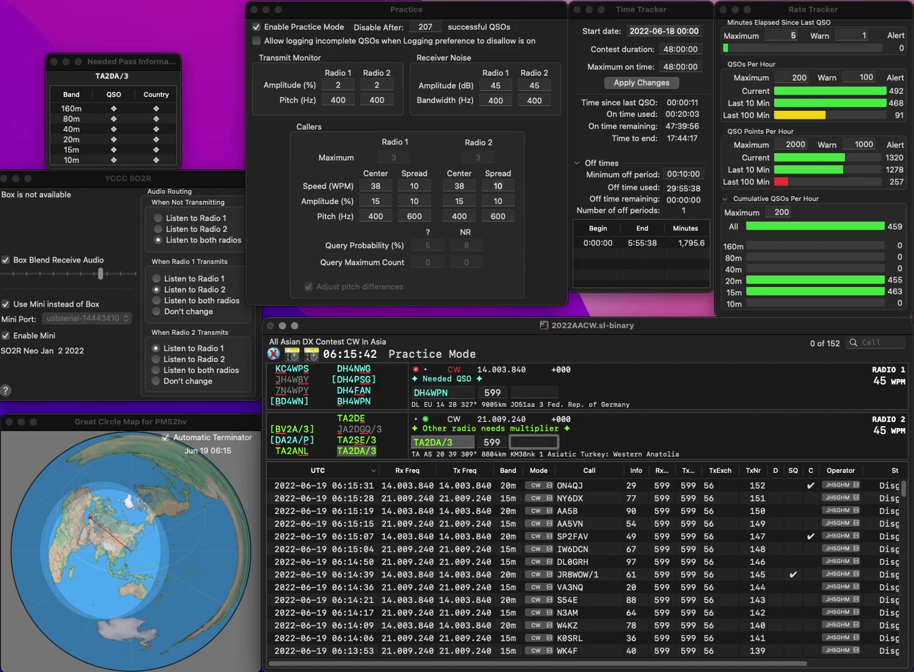
{"action": "type", "text": "83"}
{"action": "key", "text": "Return"}
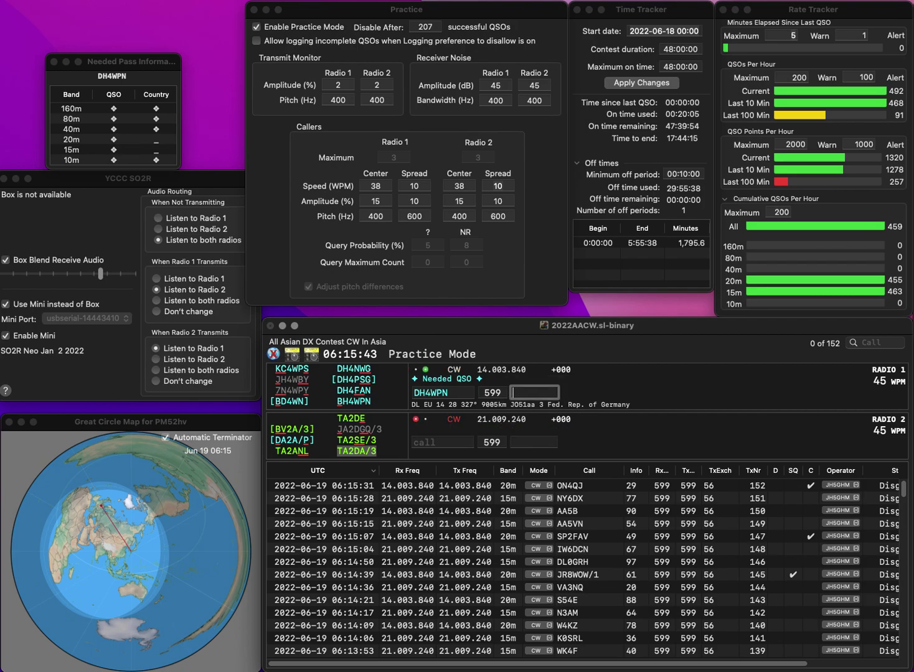
{"action": "key", "text": "Delete"}
{"action": "type", "text": "B"}
{"action": "key", "text": "Return"}
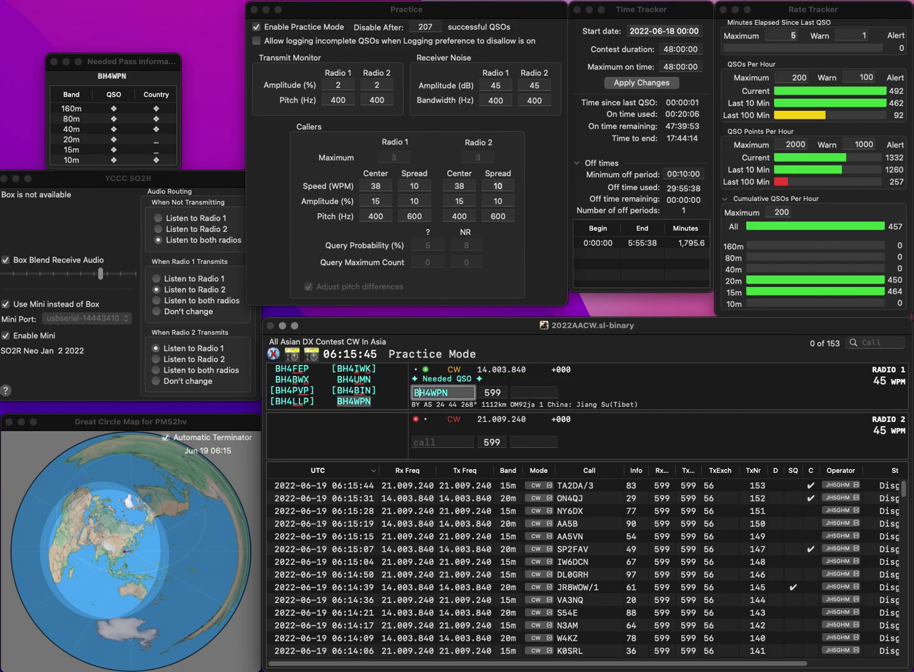
Answer UA1NFA on Radio 2 and log the contact with received exchange 66
{"action": "type", "text": "UA1NFA"}
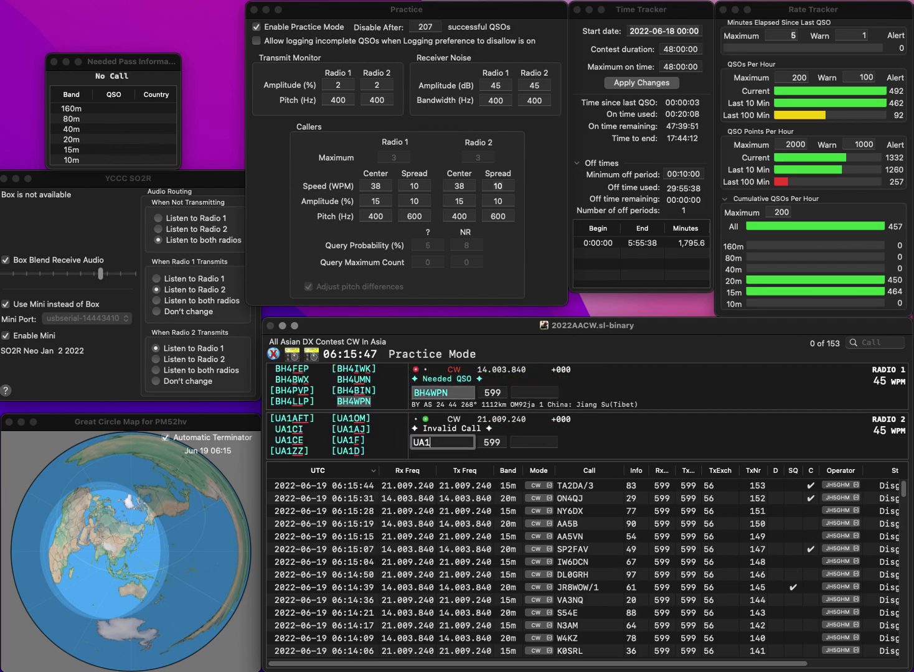
{"action": "key", "text": "Return"}
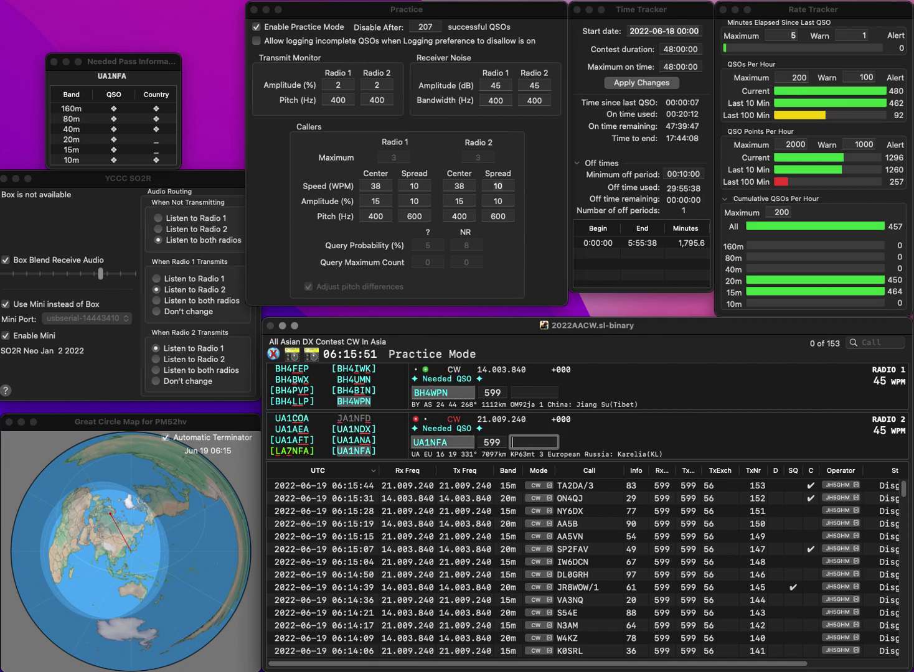
{"action": "type", "text": "66"}
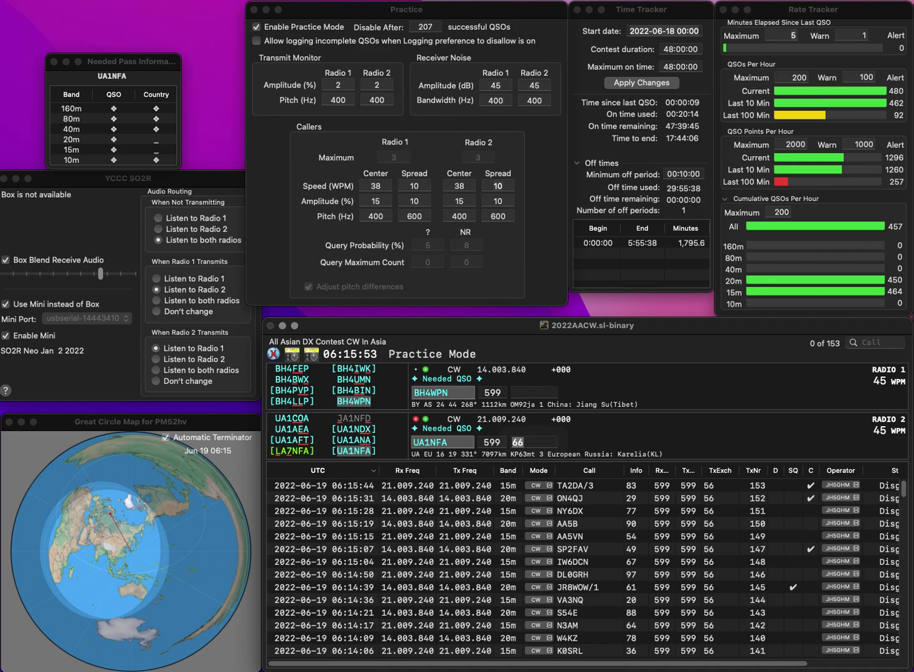
{"action": "key", "text": "Return"}
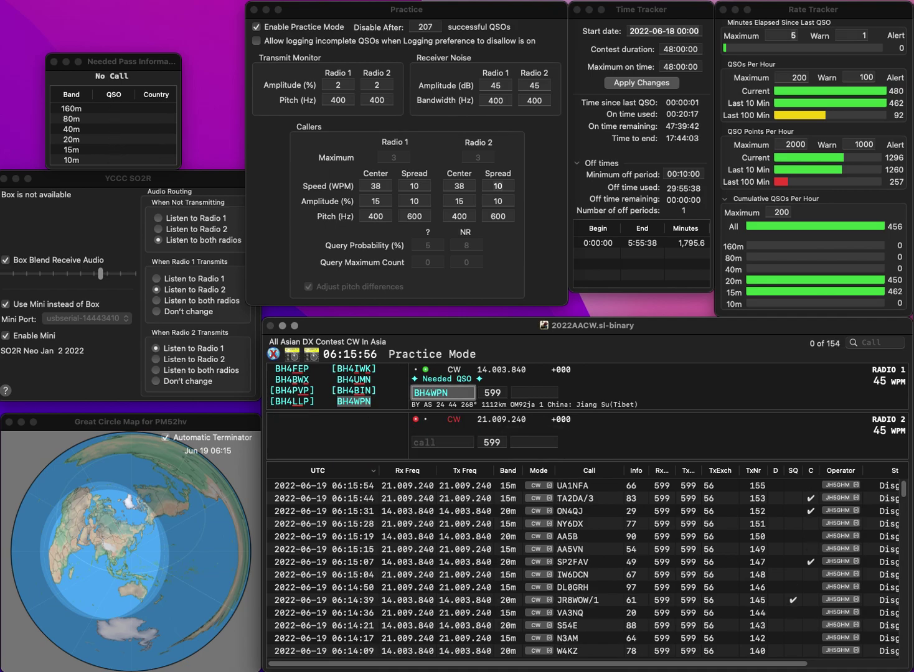
{"action": "key", "text": "space"}
{"action": "type", "text": "6"}
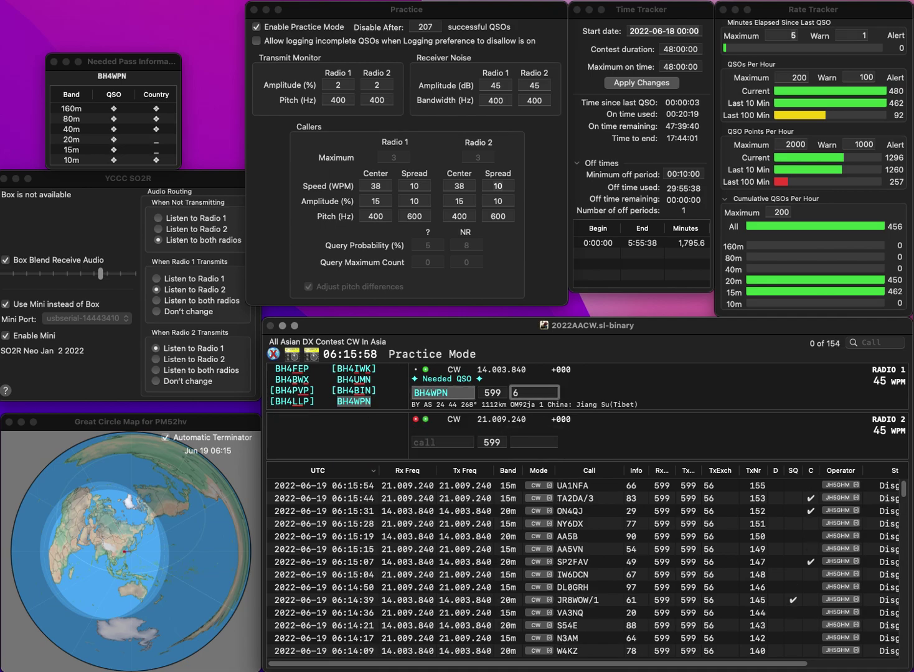
{"action": "type", "text": "6"}
{"action": "key", "text": "Return"}
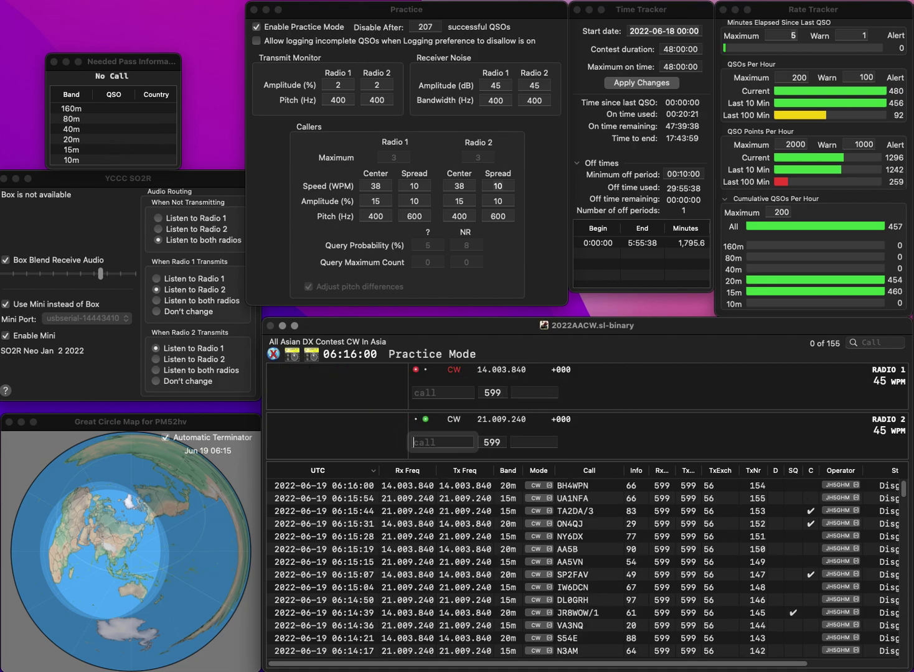
{"action": "type", "text": "WA1"}
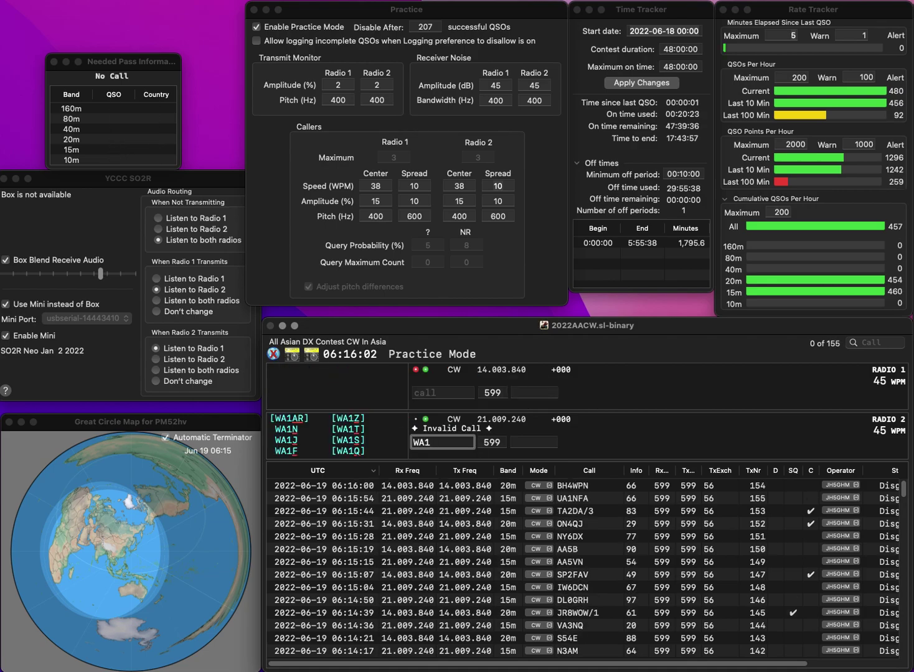
{"action": "type", "text": "J"}
{"action": "key", "text": "Return"}
Answer WM4R on Radio 1
{"action": "type", "text": "WM5"}
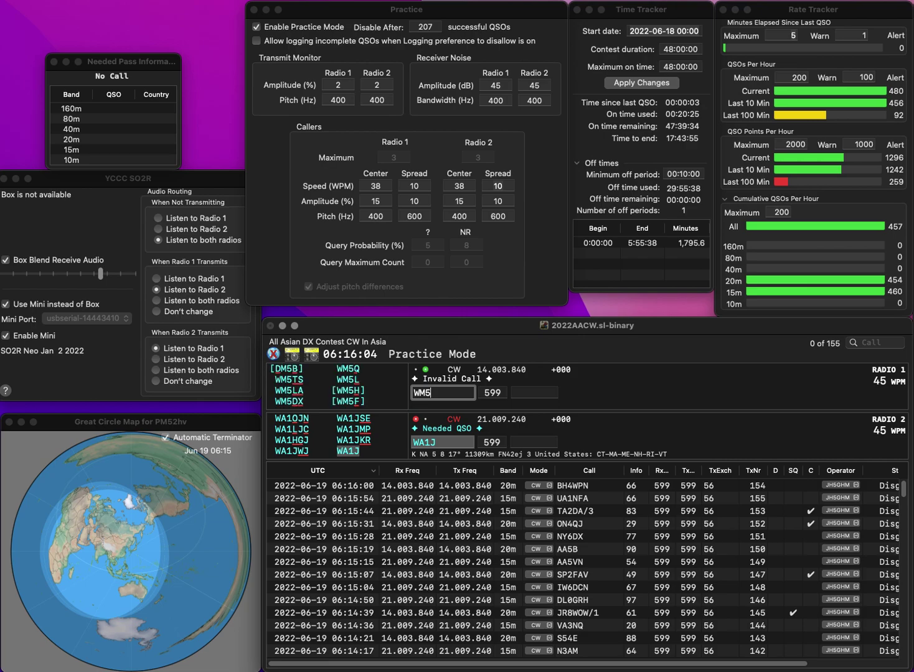
{"action": "type", "text": "R"}
{"action": "key", "text": "BackSpace"}
{"action": "type", "text": "4"}
{"action": "key", "text": "Return"}
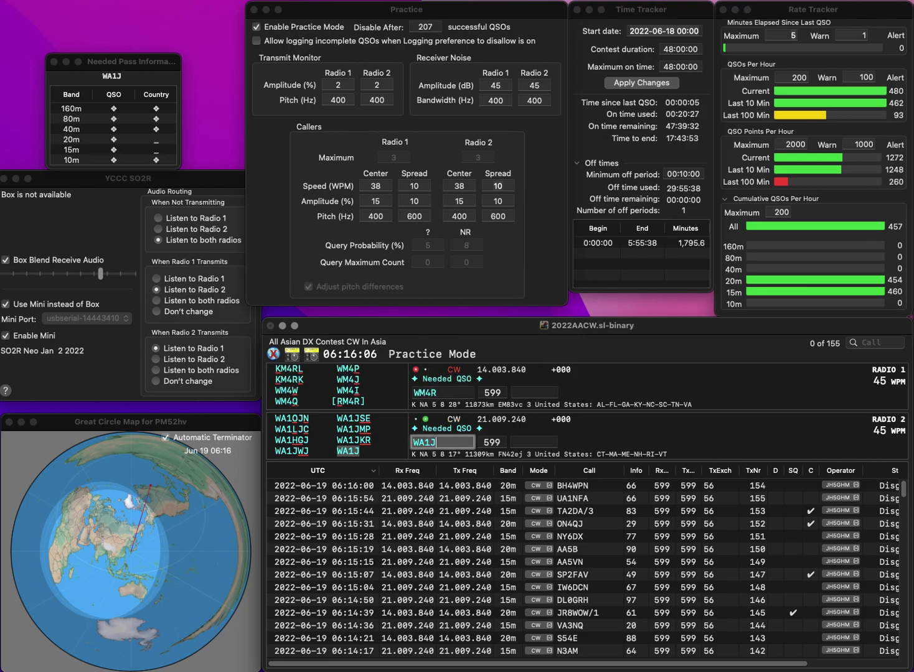
Replace the Radio 2 call with RA1WZ and answer the station again
{"action": "key", "text": "Escape"}
{"action": "type", "text": "WR1WZ"}
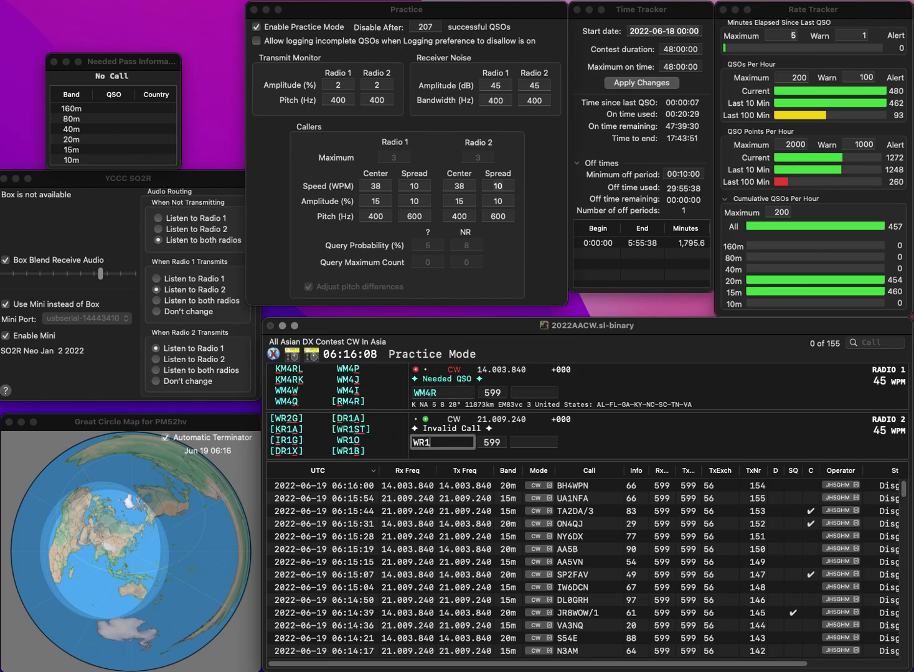
{"action": "key", "text": "Delete"}
{"action": "key", "text": "Right"}
{"action": "type", "text": "A"}
{"action": "key", "text": "Return"}
Correct the Radio 1 call to WM5F and answer the station again
{"action": "key", "text": "BackSpace"}
{"action": "key", "text": "BackSpace"}
{"action": "type", "text": "5F"}
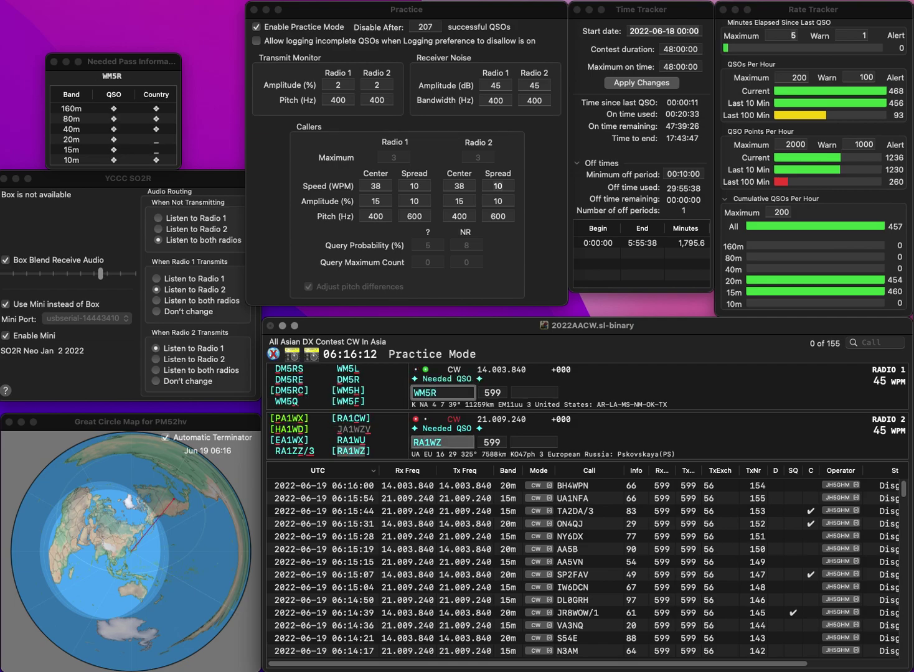
{"action": "key", "text": "Return"}
Log RA1WZ on Radio 2 with received exchange 57 and WM5F on Radio 1 with received exchange 18
{"action": "key", "text": "space"}
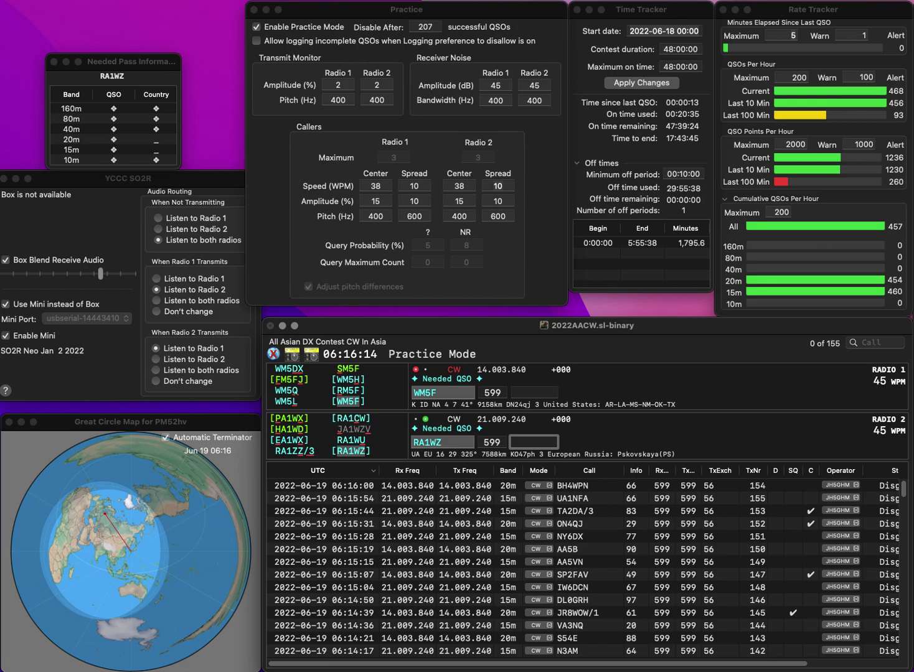
{"action": "type", "text": "57"}
{"action": "key", "text": "Return"}
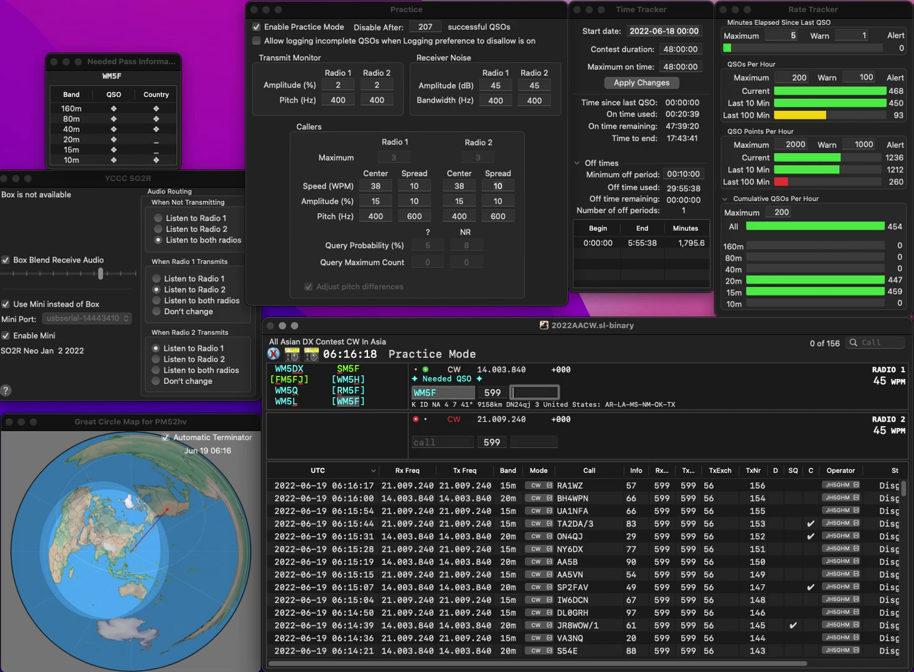
{"action": "type", "text": "1"}
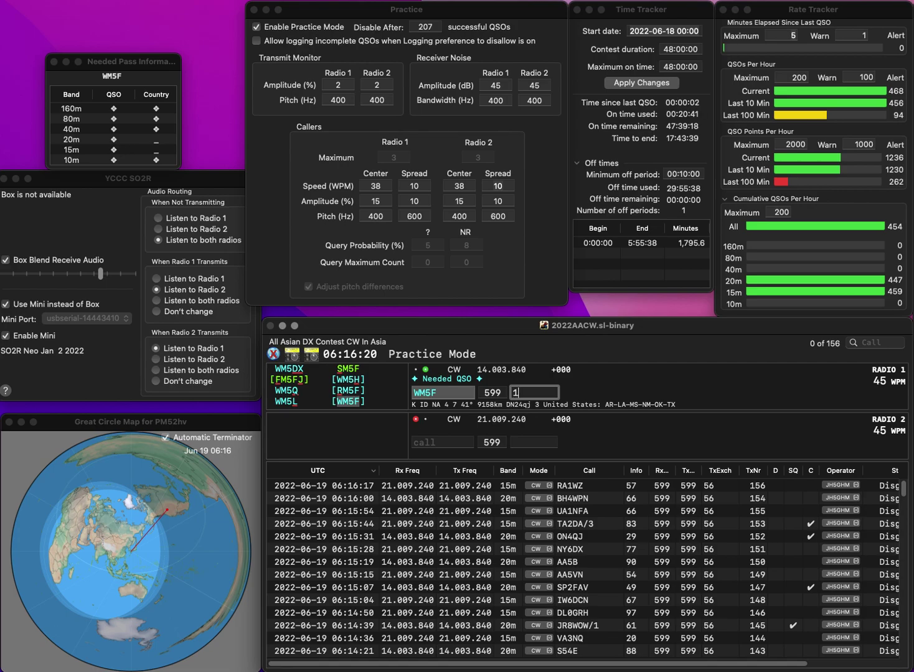
{"action": "type", "text": "8"}
{"action": "key", "text": "Return"}
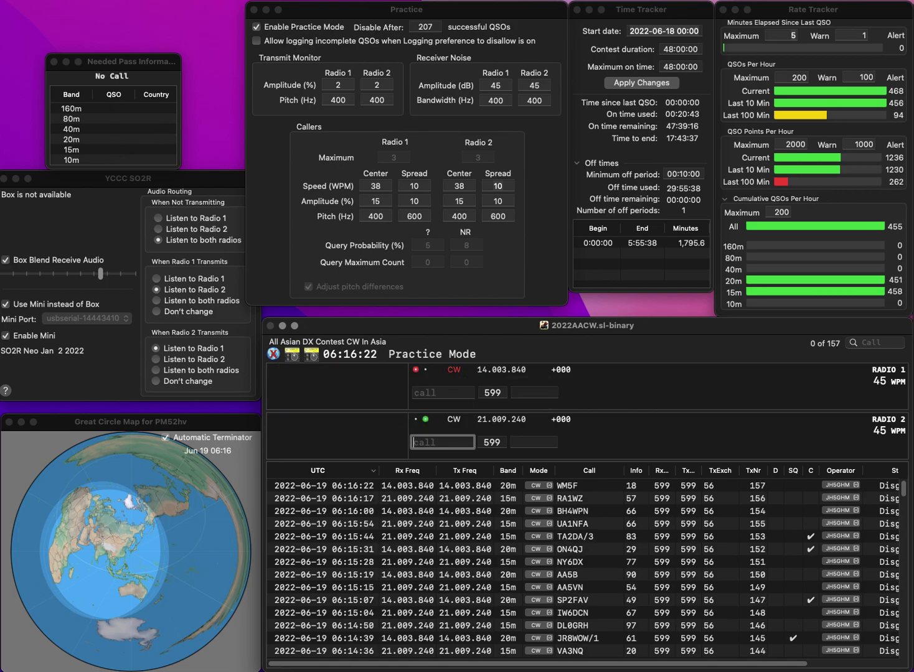
Answer K8TV on Radio 2, completing the partial call TV with K8, and answer I1OQI on Radio 1
{"action": "type", "text": "TV"}
{"action": "key", "text": "Home"}
{"action": "type", "text": "K8"}
{"action": "key", "text": "Return"}
{"action": "type", "text": "II1OQI"}
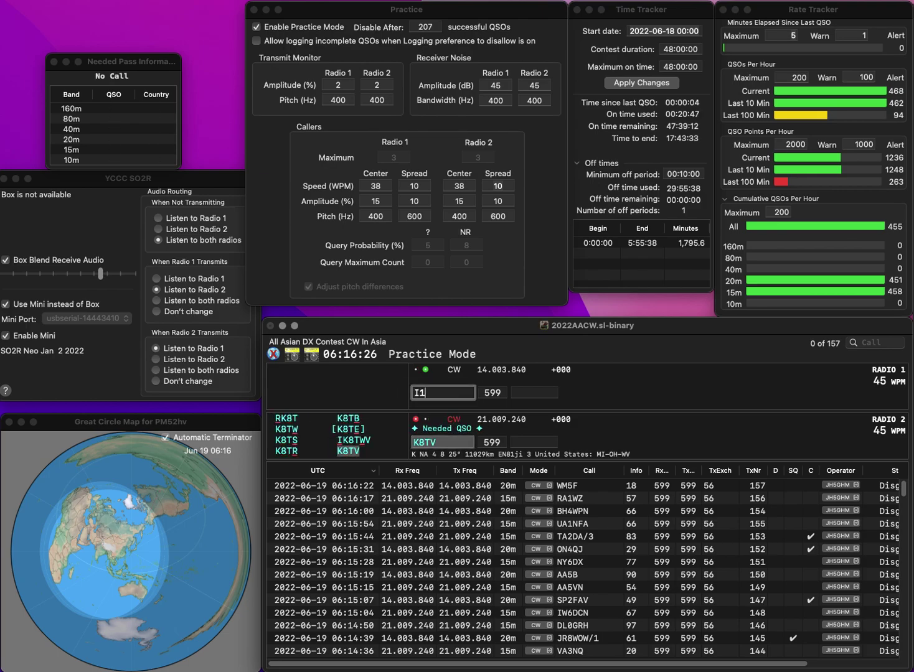
{"action": "key", "text": "Return"}
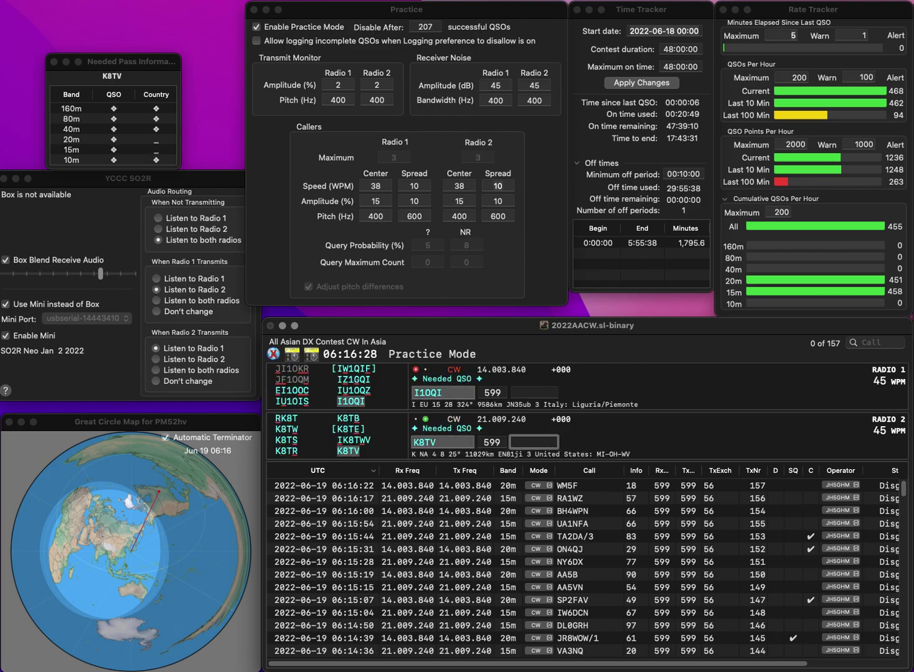
Log K8TV on Radio 2 with received exchange 47 and I1OQI on Radio 1 with received exchange 67
{"action": "type", "text": "47"}
{"action": "key", "text": "Return"}
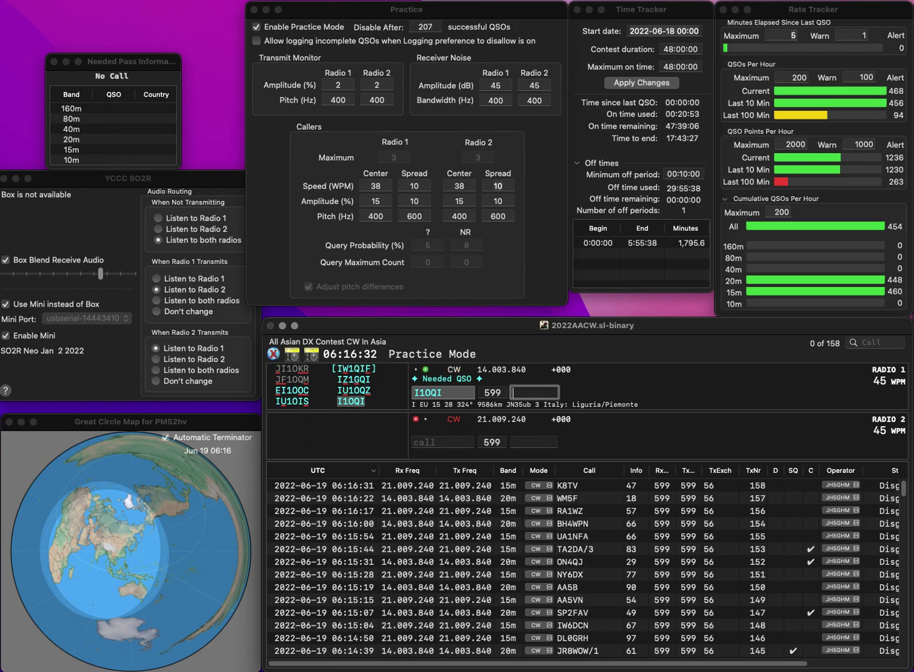
{"action": "type", "text": "67"}
{"action": "key", "text": "Return"}
{"action": "type", "text": "KC3KZT"}
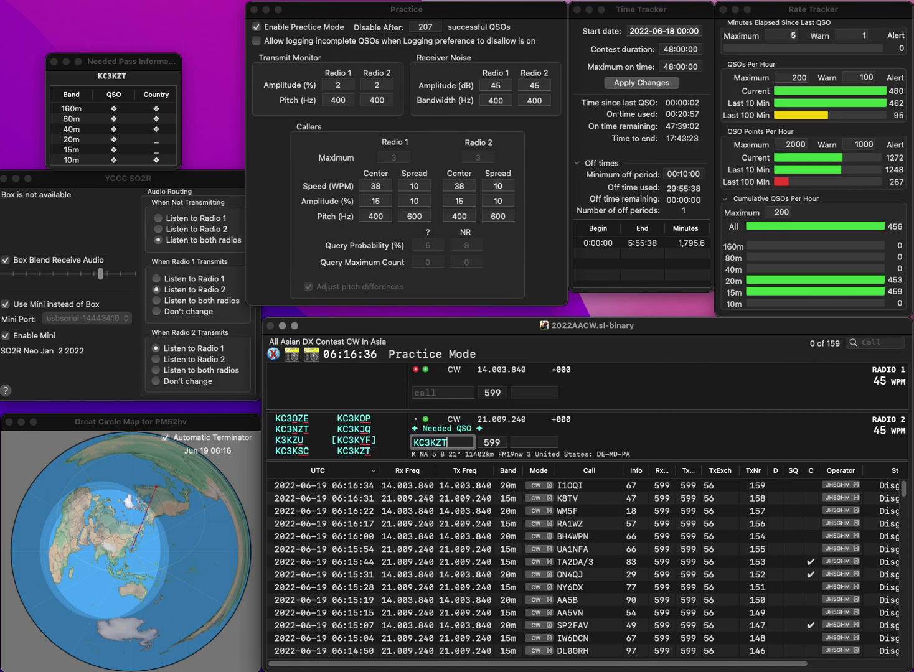
{"action": "key", "text": "Return"}
{"action": "type", "text": "2WPM"}
{"action": "key", "text": "ctrl+a"}
{"action": "type", "text": "K"}
{"action": "key", "text": "Return"}
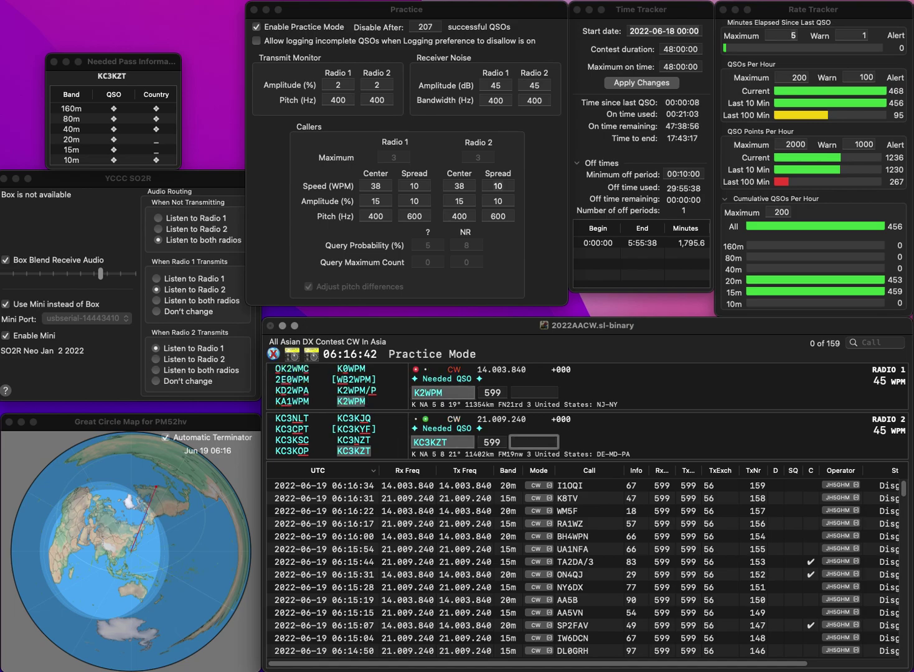
{"action": "key", "text": "Return"}
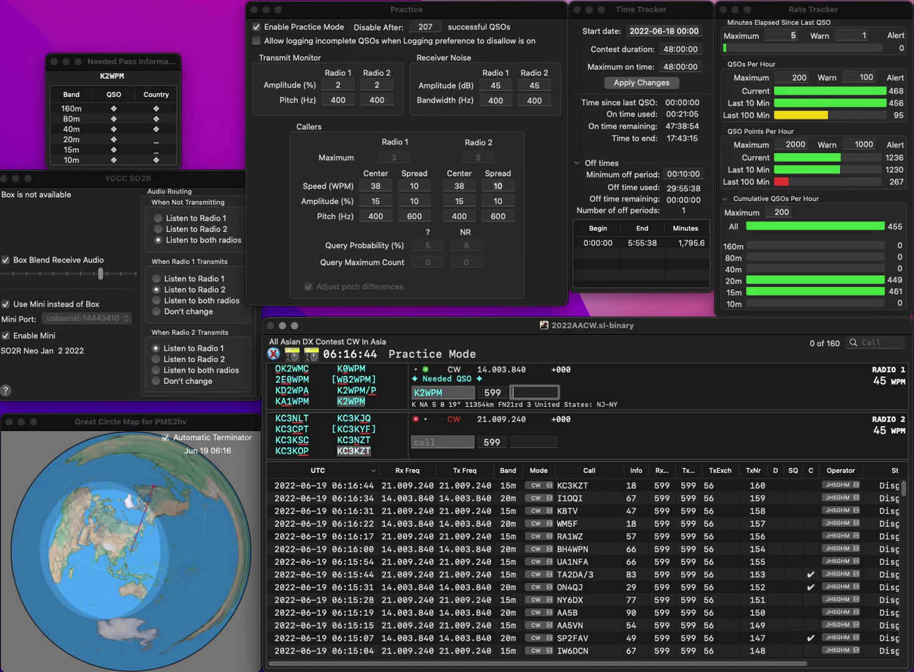
{"action": "type", "text": "61"}
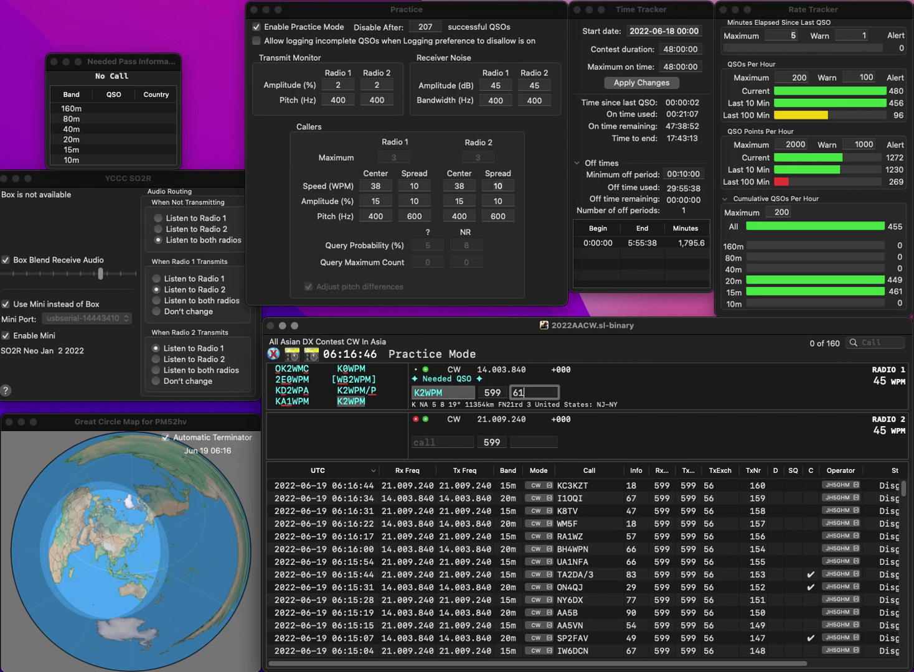
{"action": "key", "text": "Return"}
{"action": "type", "text": "F8FBD"}
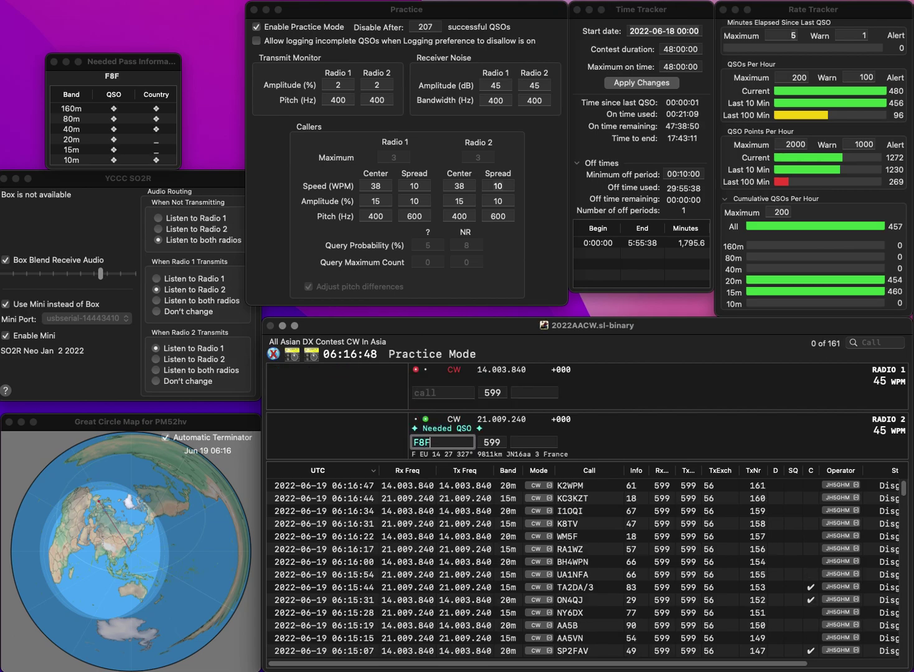
{"action": "key", "text": "BackSpace"}
{"action": "type", "text": "BB"}
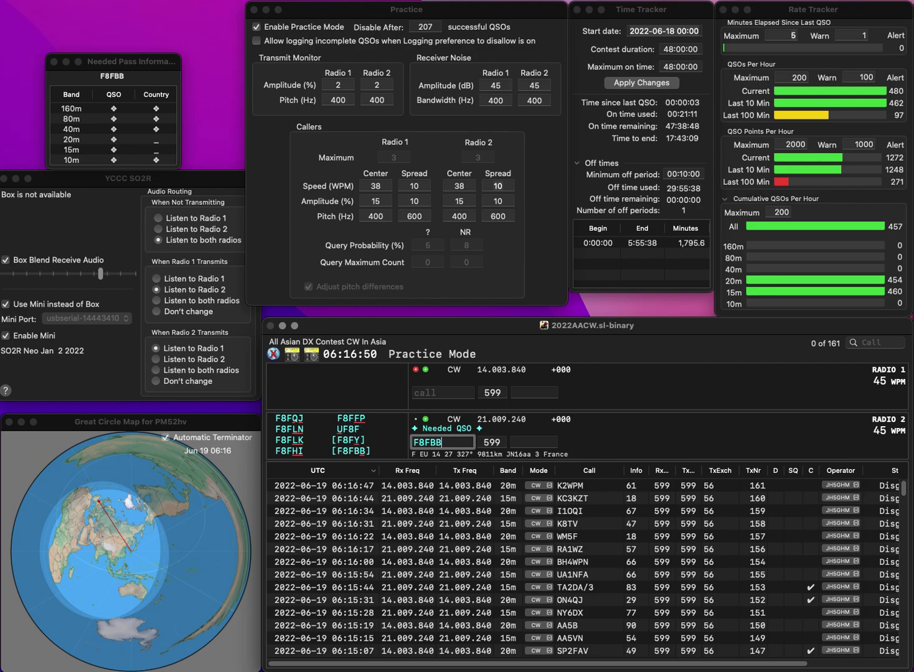
{"action": "key", "text": "Return"}
{"action": "type", "text": "J7OMR"}
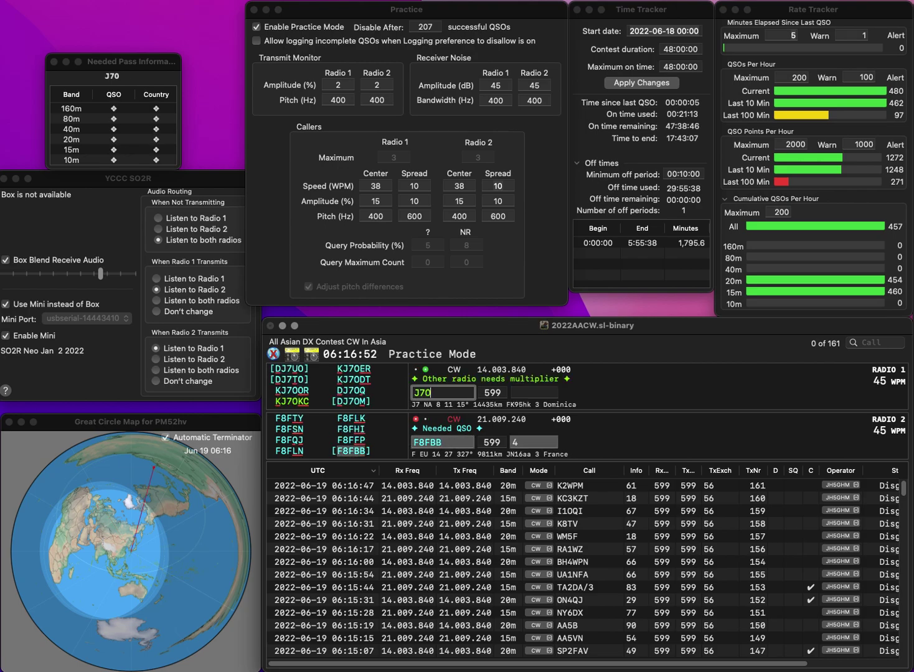
{"action": "key", "text": "Home"}
{"action": "type", "text": "D"}
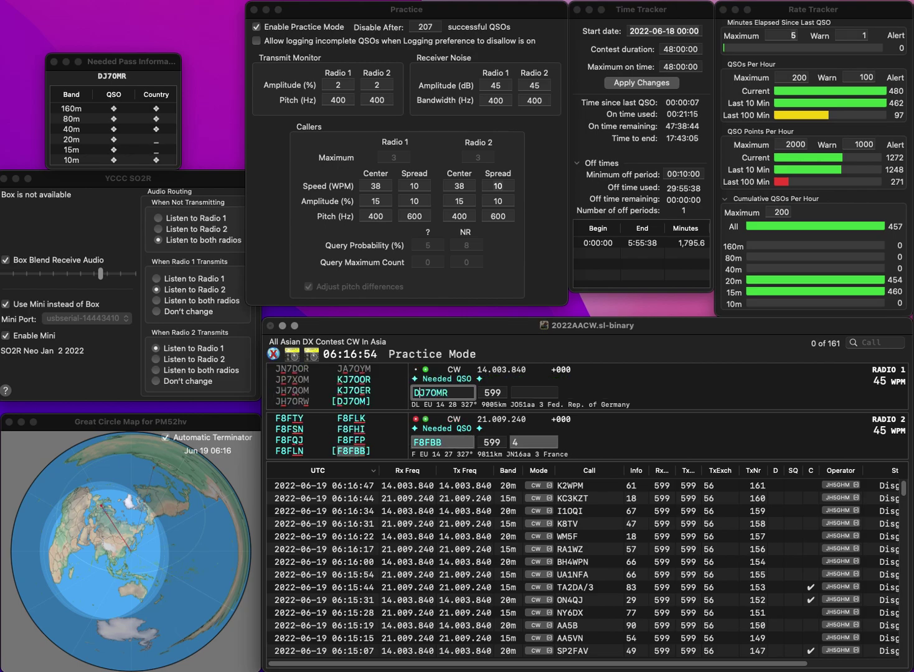
{"action": "key", "text": "Return"}
{"action": "key", "text": "Tab"}
{"action": "type", "text": "1"}
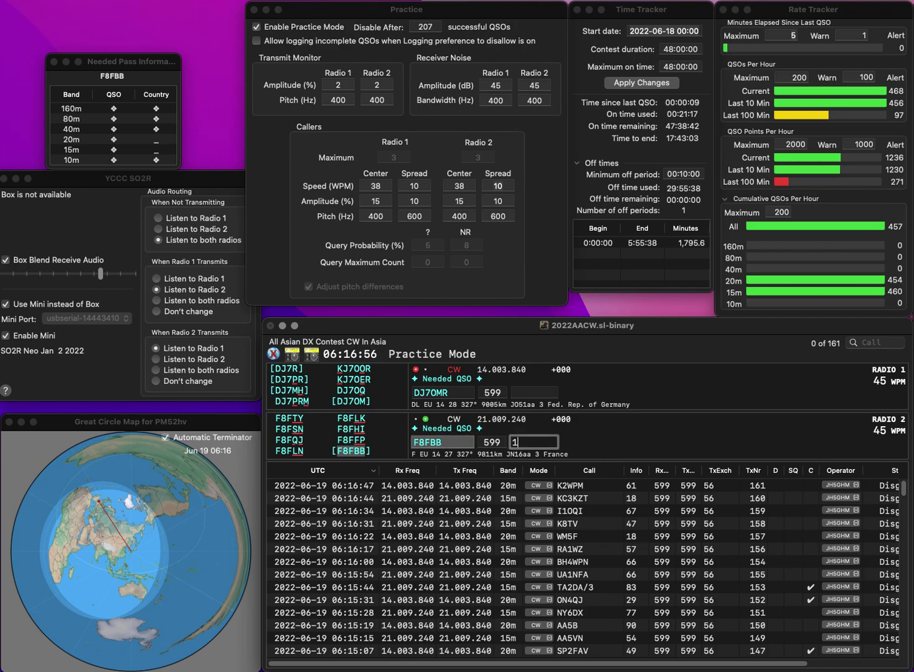
{"action": "key", "text": "Return"}
{"action": "key", "text": "BackSpace"}
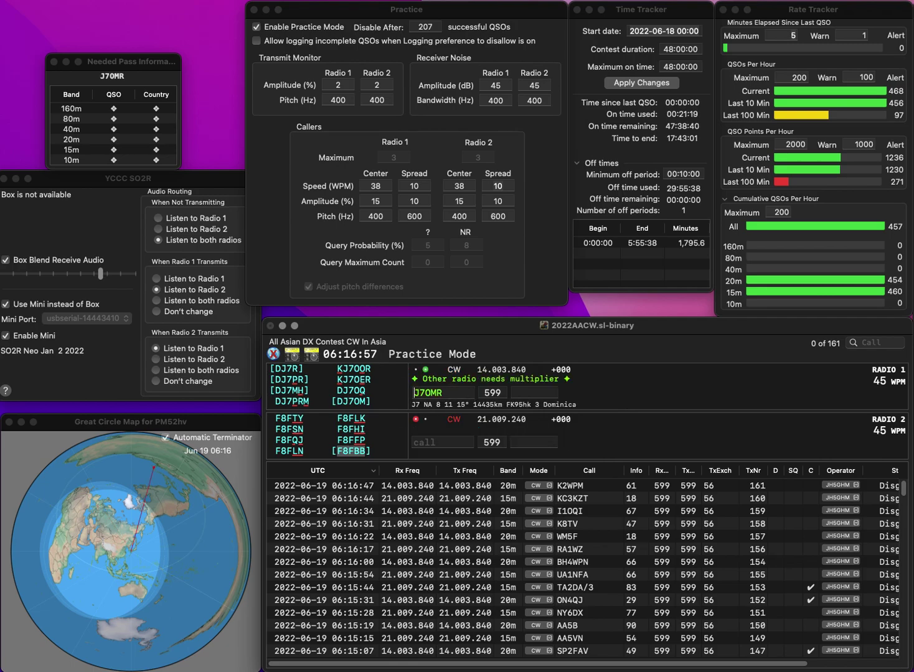
{"action": "type", "text": "K"}
{"action": "key", "text": "Right"}
{"action": "key", "text": "BackSpace"}
{"action": "type", "text": "O"}
{"action": "key", "text": "Return"}
Answer UA0LDY on Radio 2 and log KJ7OOR on Radio 1 with received exchange 25
{"action": "type", "text": "0LD"}
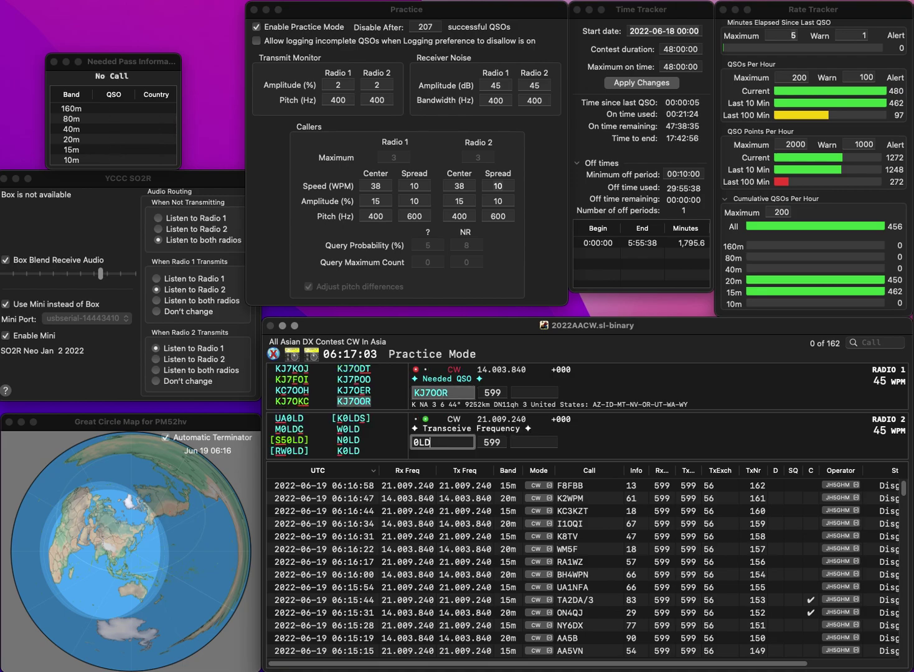
{"action": "type", "text": "YUA"}
{"action": "key", "text": "Return"}
{"action": "key", "text": "space"}
{"action": "type", "text": "25"}
{"action": "key", "text": "Return"}
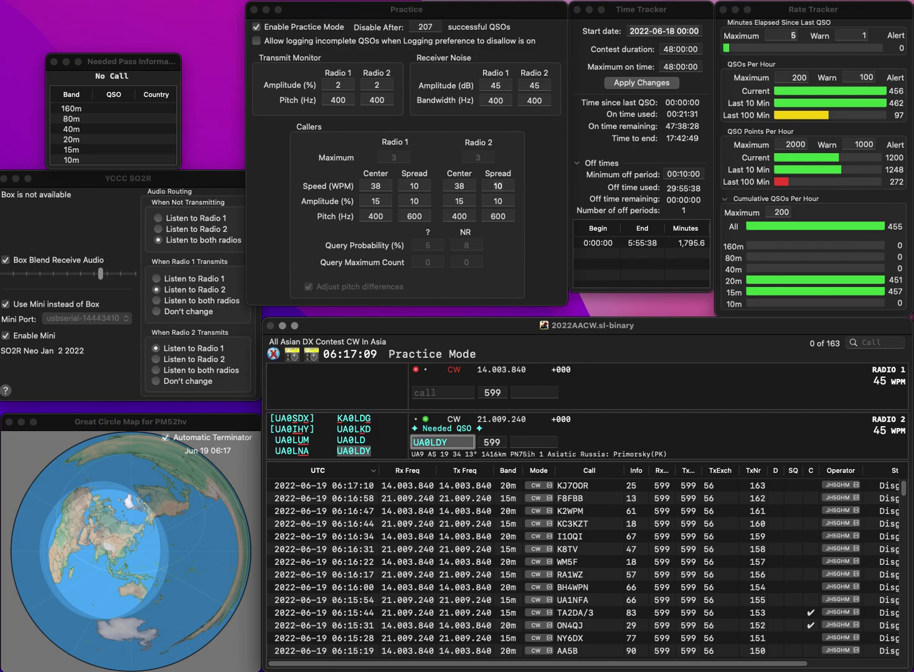
{"action": "key", "text": "Tab"}
{"action": "type", "text": "8"}
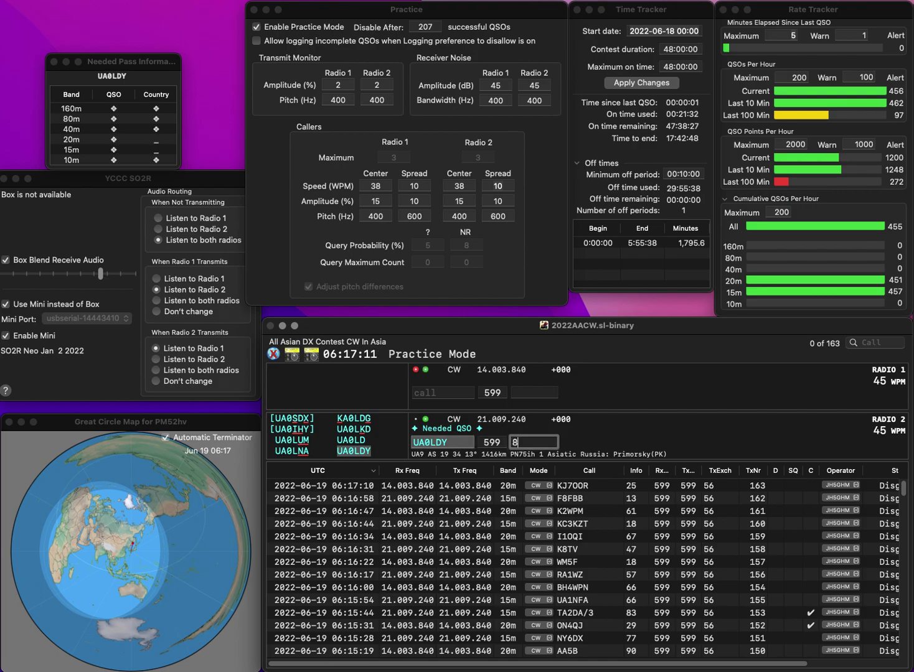
{"action": "type", "text": "9"}
{"action": "key", "text": "Return"}
{"action": "type", "text": "WA1W"}
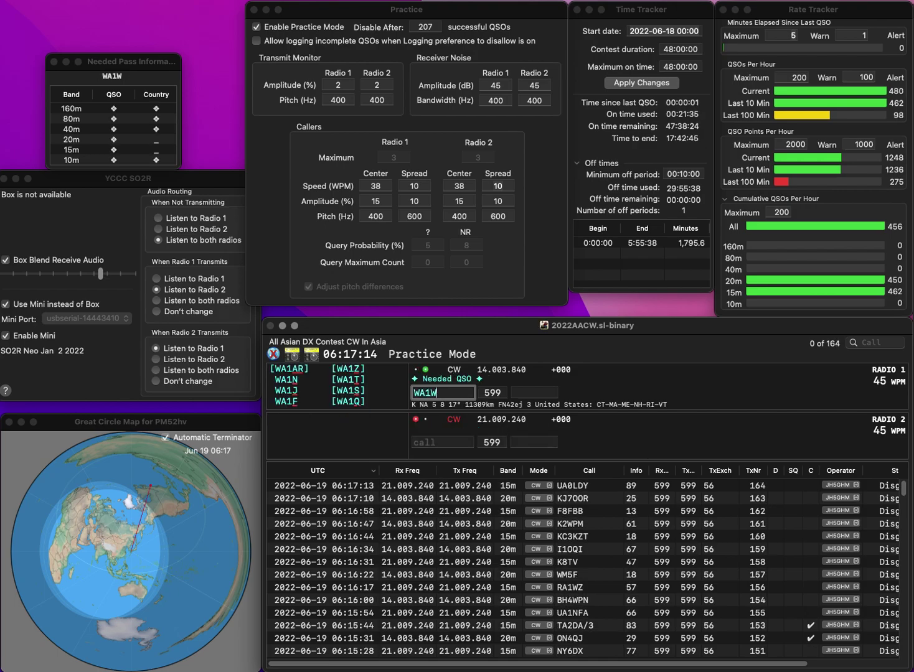
{"action": "key", "text": "Return"}
{"action": "type", "text": "RV6ADY"}
{"action": "key", "text": "Return"}
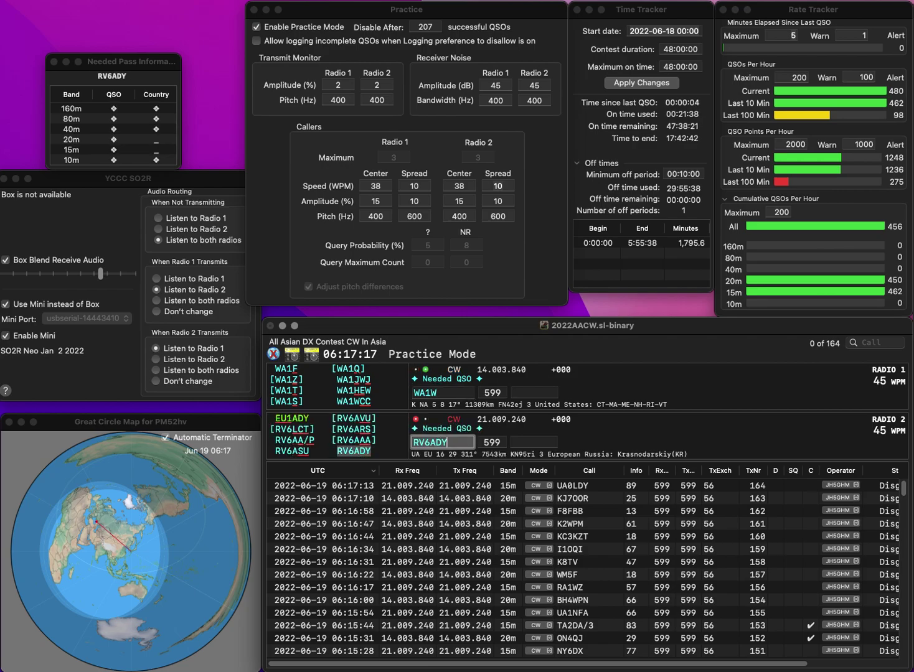
Correct the Radio 1 call to WD1W and answer the station again
{"action": "key", "text": "Left"}
{"action": "key", "text": "BackSpace"}
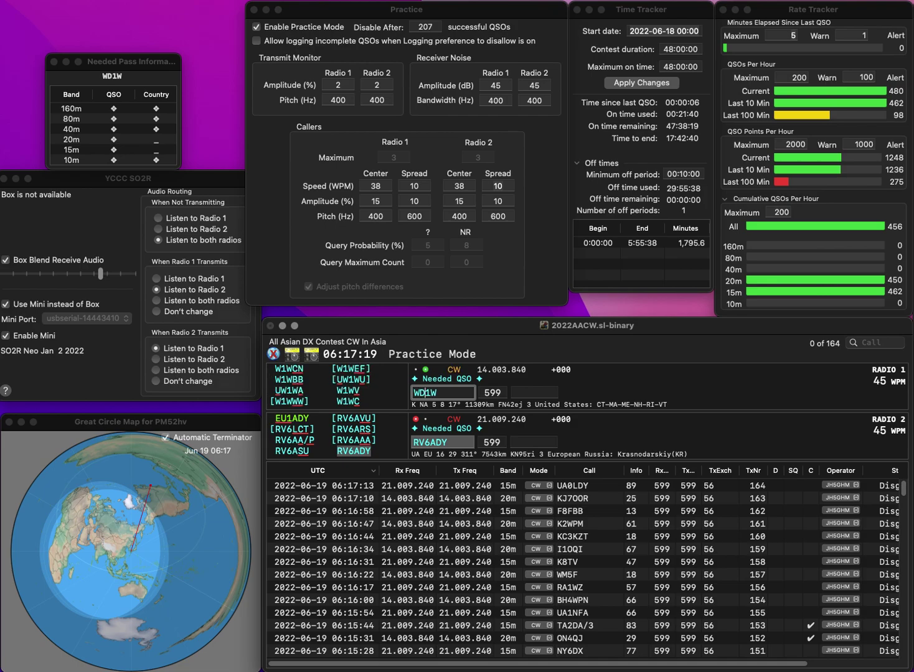
{"action": "type", "text": "D"}
{"action": "key", "text": "Return"}
{"action": "key", "text": "space"}
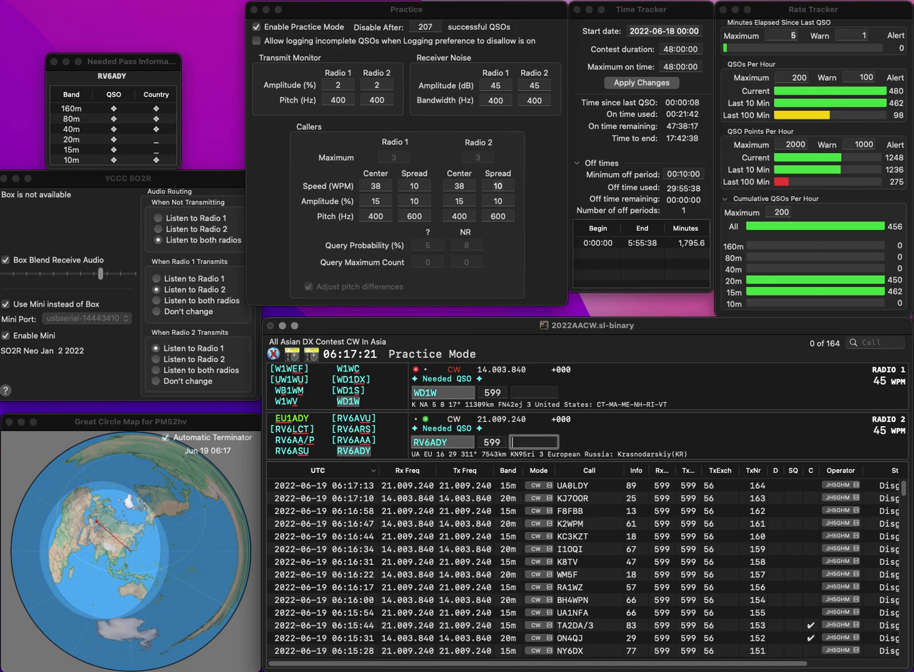
{"action": "type", "text": "48"}
{"action": "key", "text": "Return"}
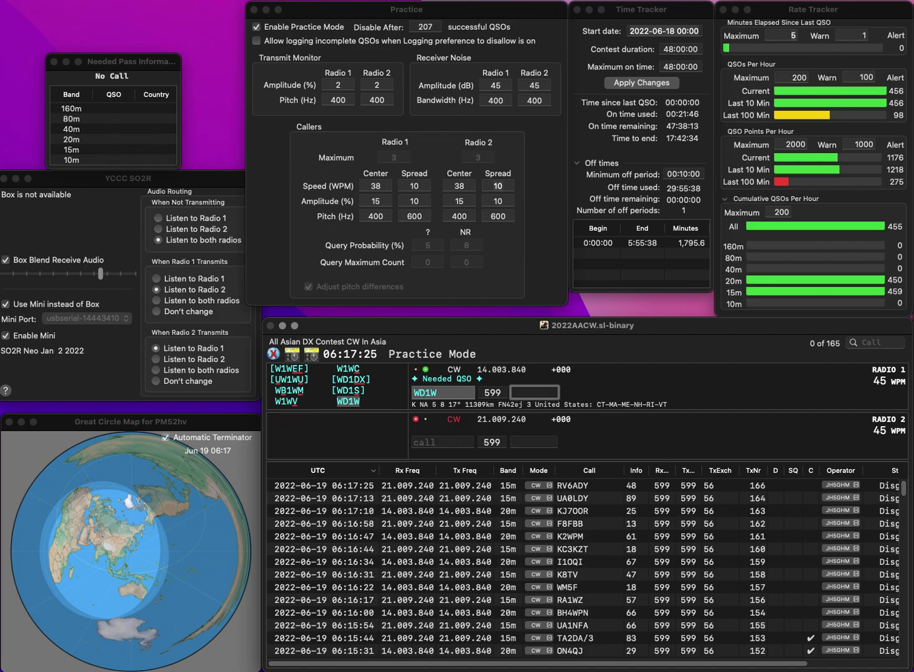
{"action": "type", "text": "54"}
{"action": "key", "text": "Return"}
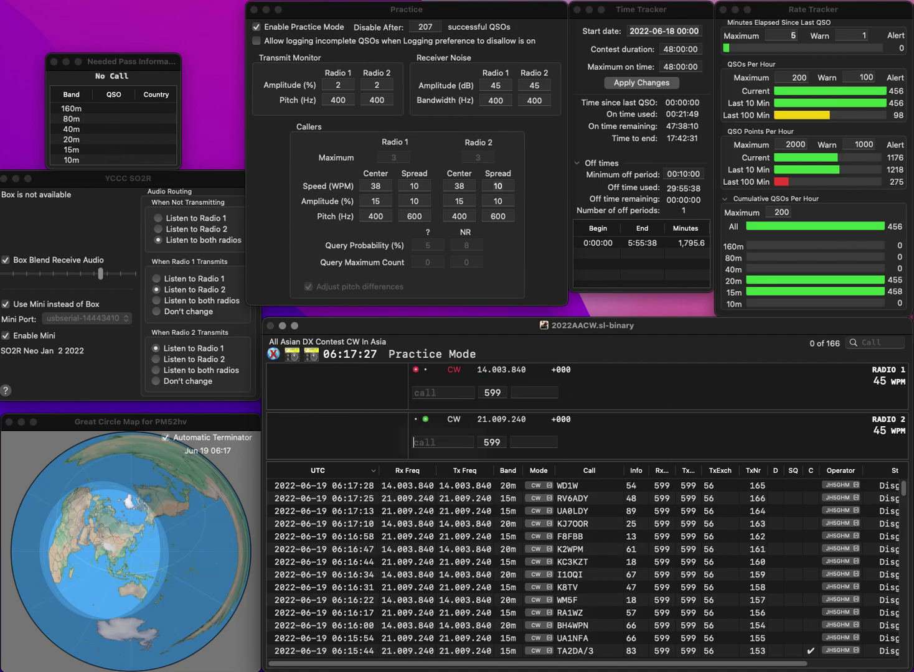
Answer KE2D on Radio 2 and SP6DMI on Radio 1
{"action": "type", "text": "KE2D"}
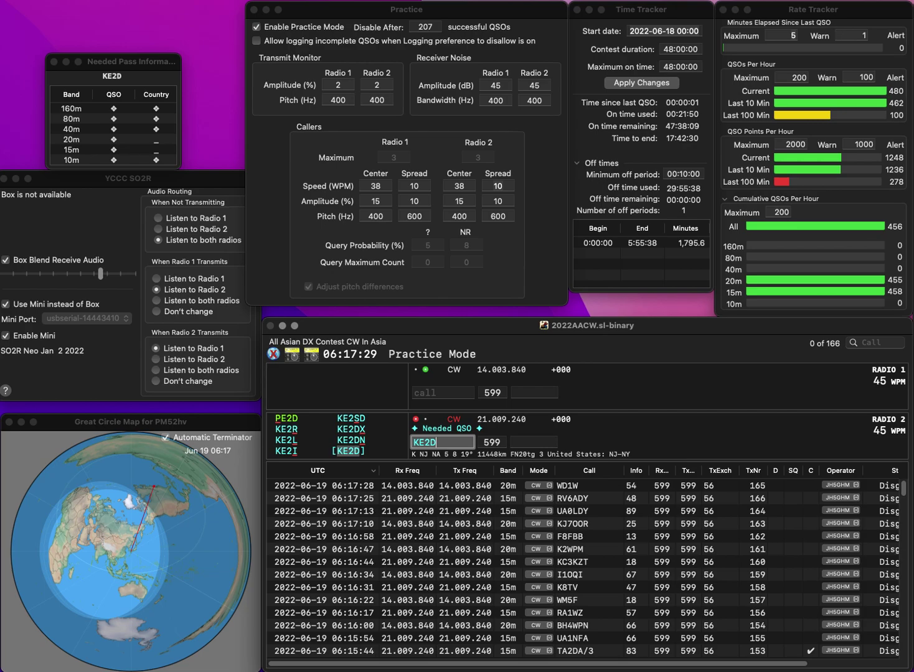
{"action": "key", "text": "Return"}
{"action": "type", "text": "SP6DMI"}
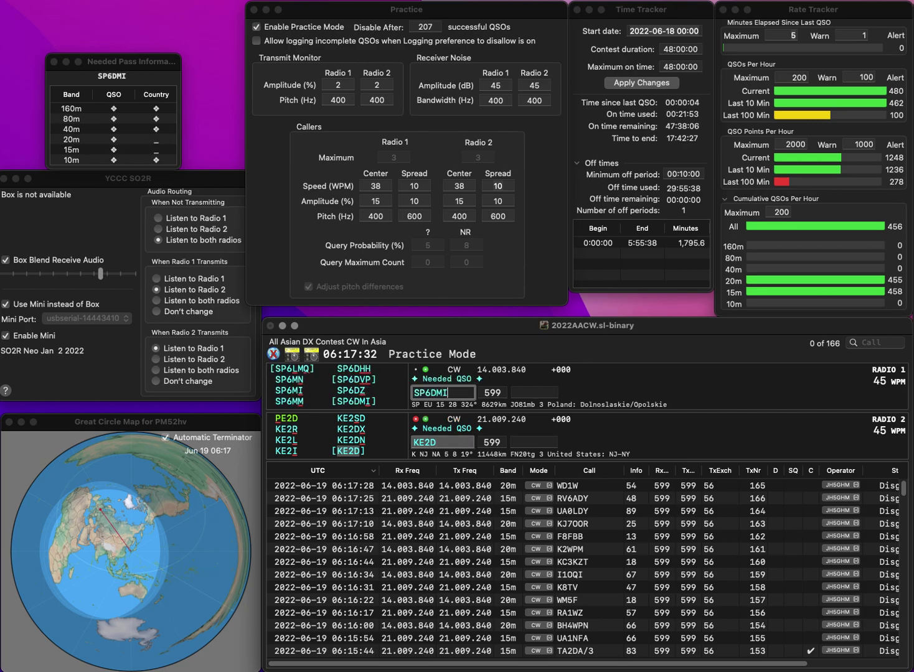
{"action": "key", "text": "Return"}
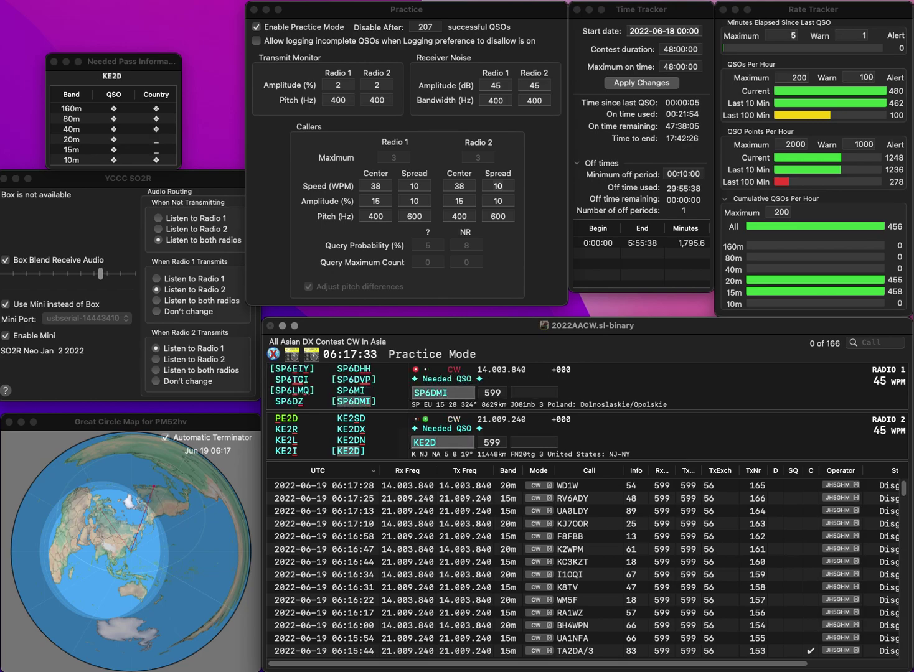
{"action": "key", "text": "space"}
{"action": "type", "text": "37"}
{"action": "key", "text": "Return"}
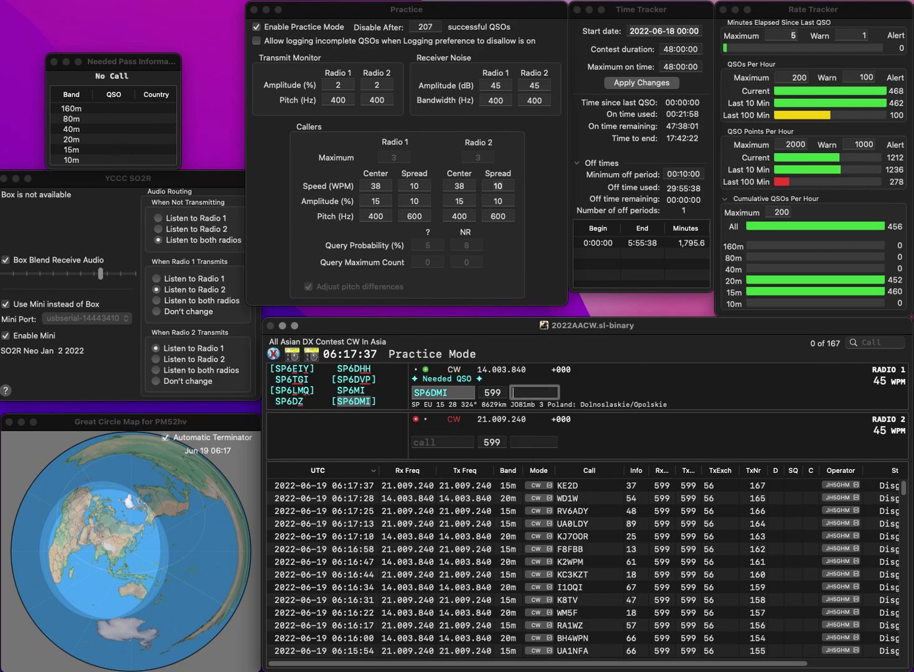
{"action": "type", "text": "37"}
{"action": "key", "text": "Return"}
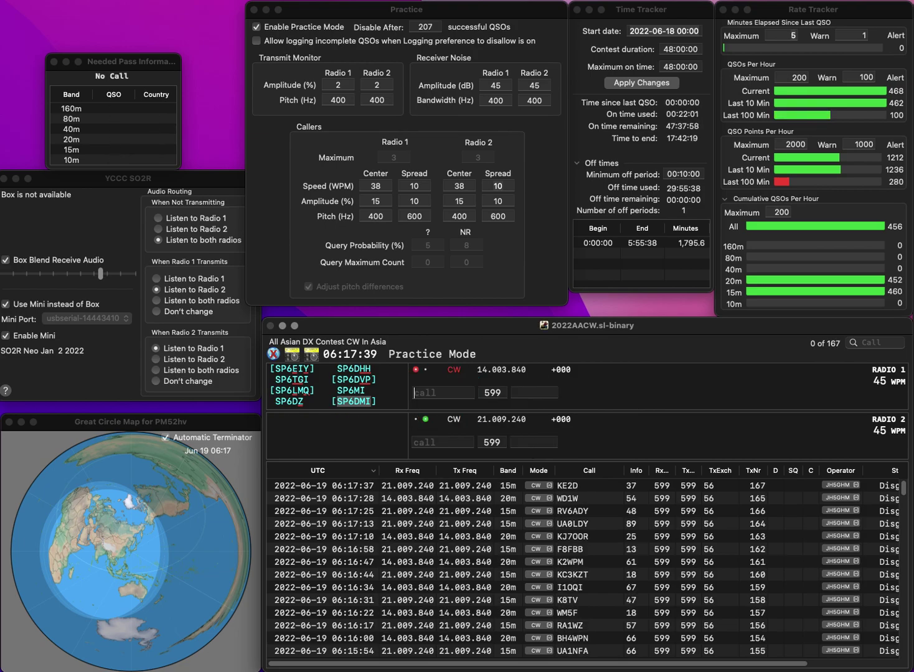
Query the partial call 7I on Radio 2 and enter HC8AE/P as the Radio 1 call
{"action": "type", "text": "7I"}
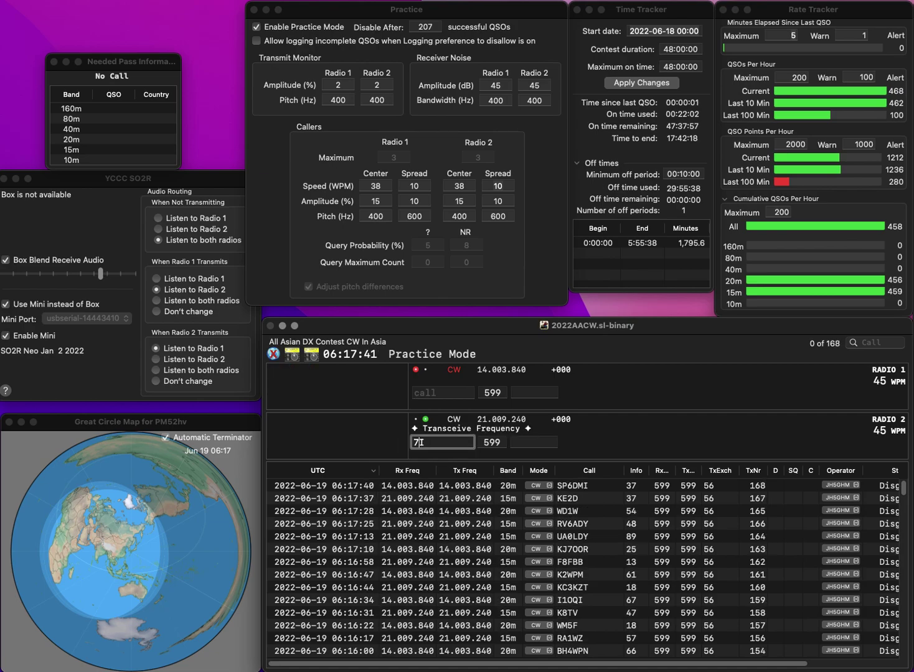
{"action": "key", "text": "Return"}
{"action": "type", "text": "HC"}
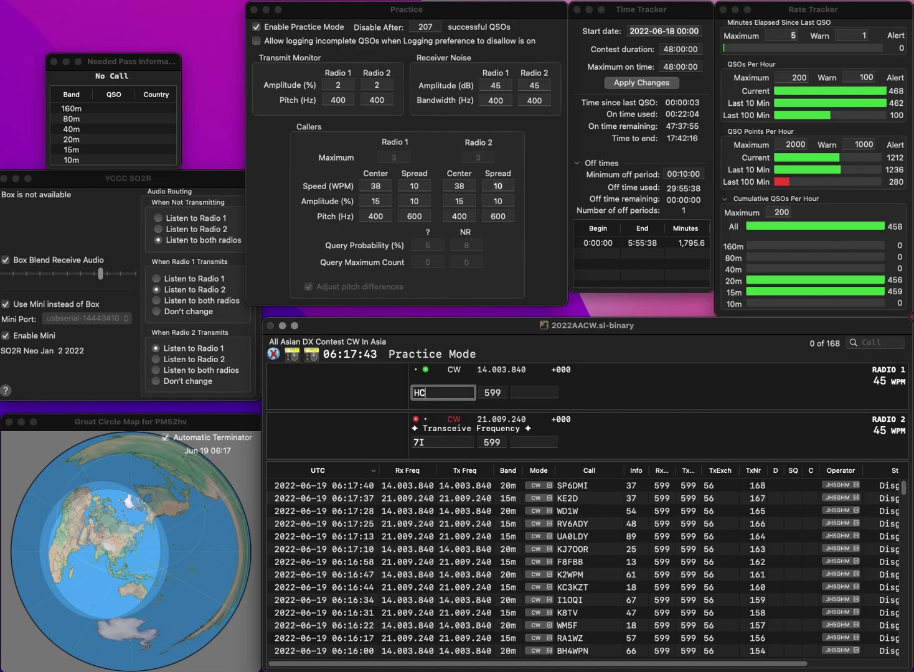
{"action": "type", "text": "8AE/P"}
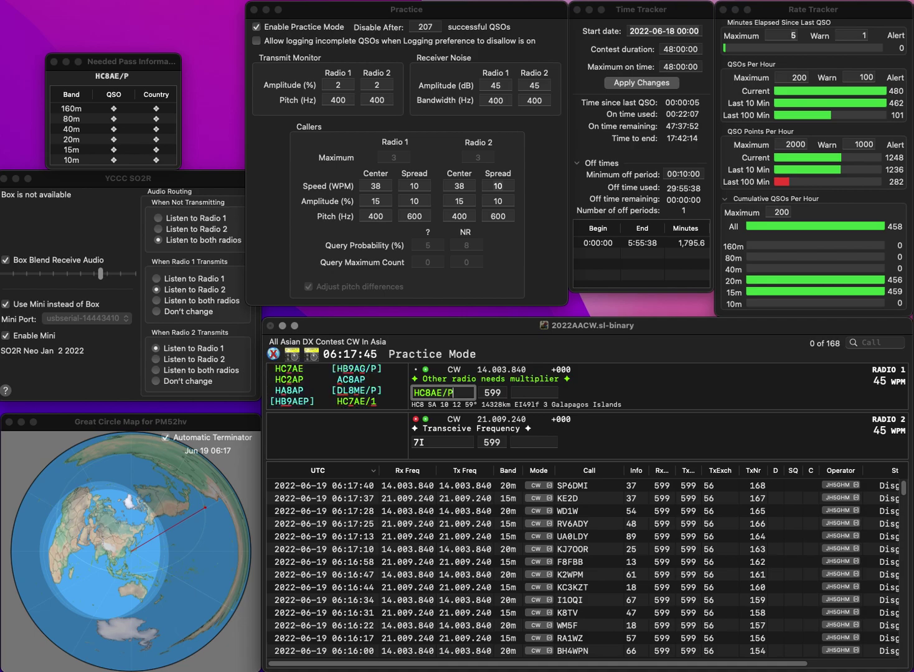
Correct the Radio 1 call to HC7AE/1 and answer the station
{"action": "key", "text": "BackSpace"}
{"action": "type", "text": "1"}
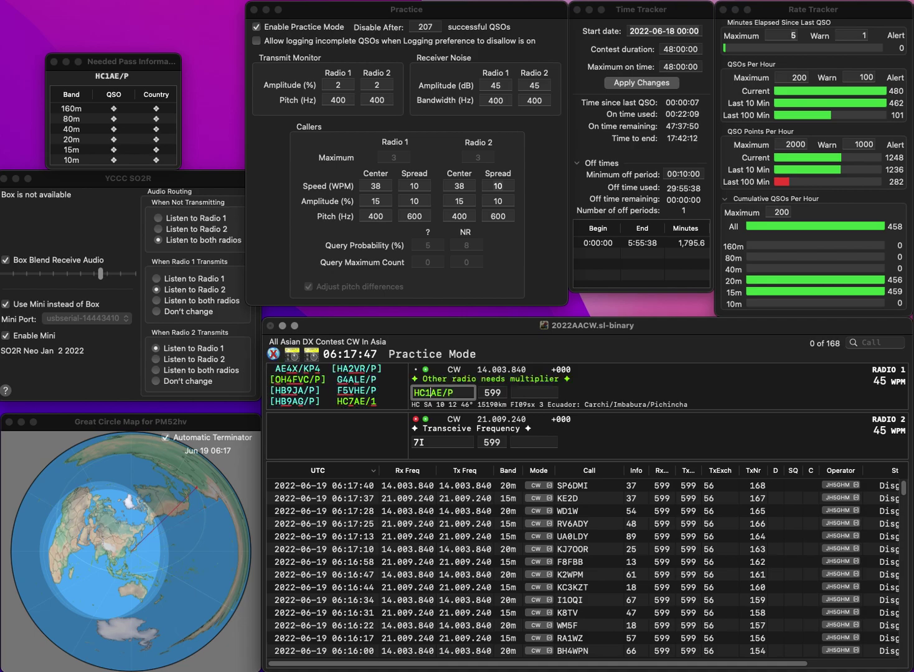
{"action": "key", "text": "BackSpace"}
{"action": "type", "text": "7"}
{"action": "key", "text": "Return"}
{"action": "key", "text": "BackSpace"}
{"action": "type", "text": "1"}
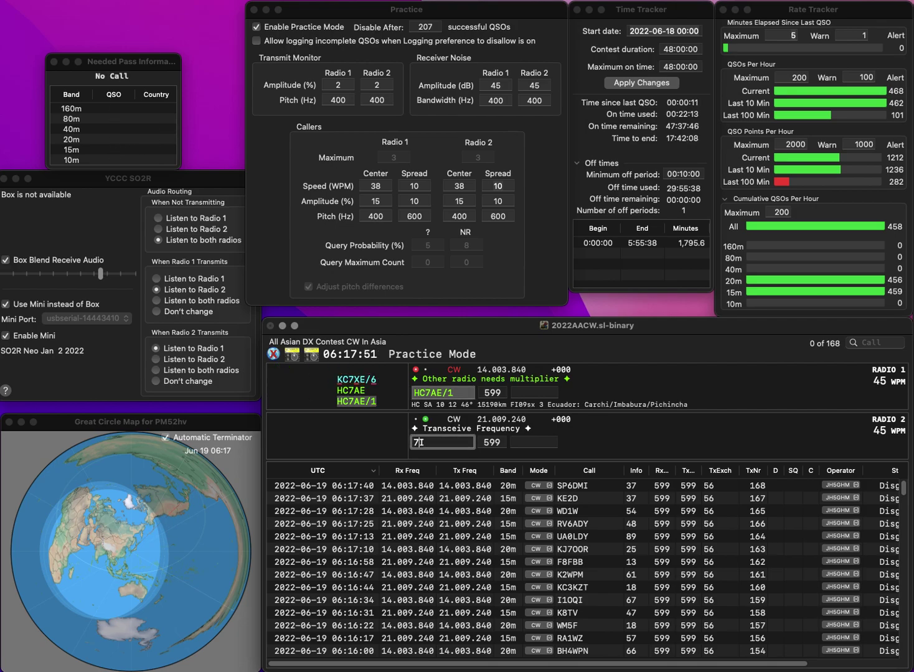
{"action": "key", "text": "space"}
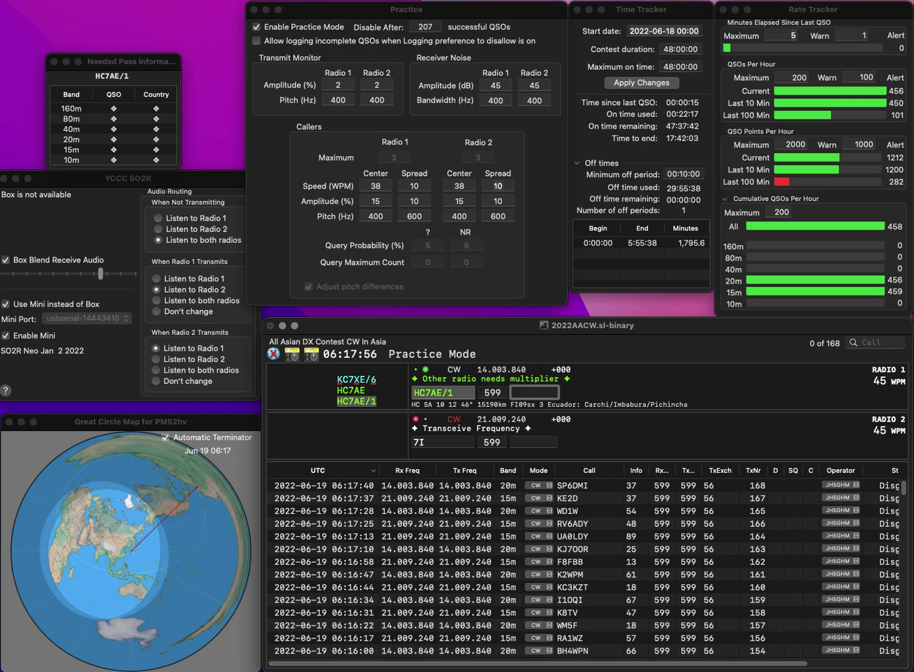
{"action": "key", "text": "Return"}
{"action": "type", "text": "EA"}
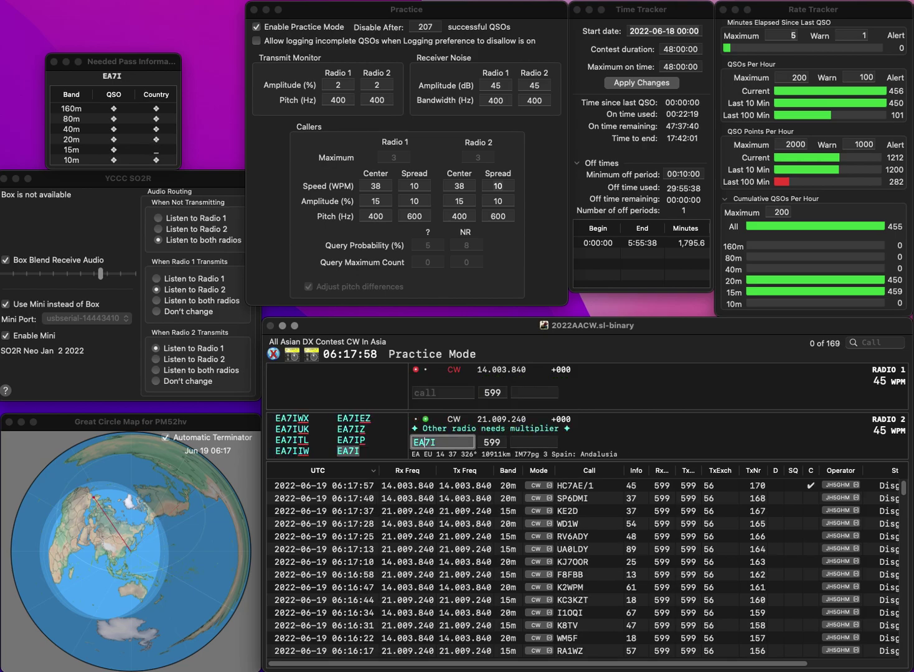
{"action": "key", "text": "Return"}
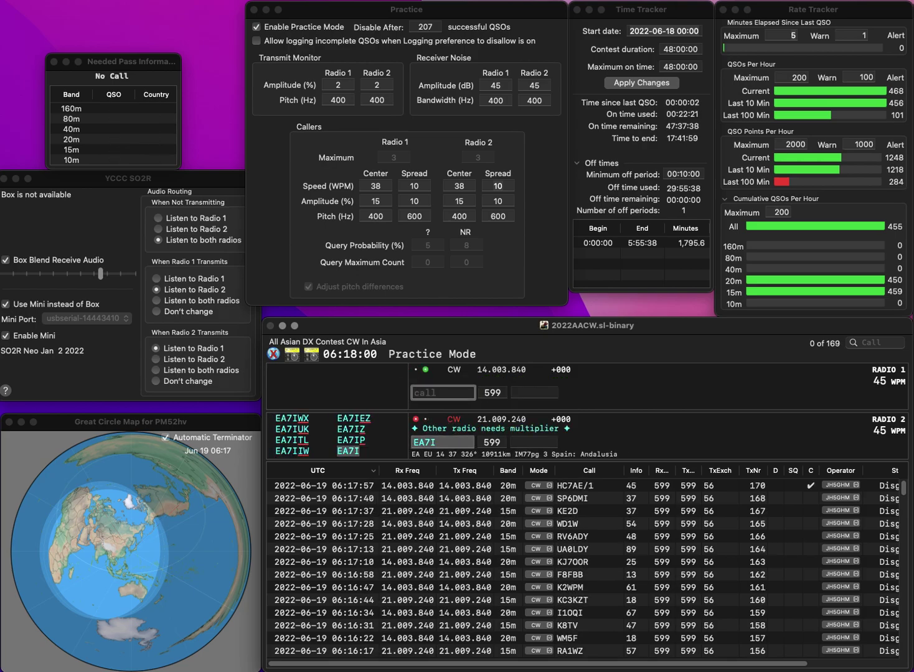
{"action": "type", "text": "JE1"}
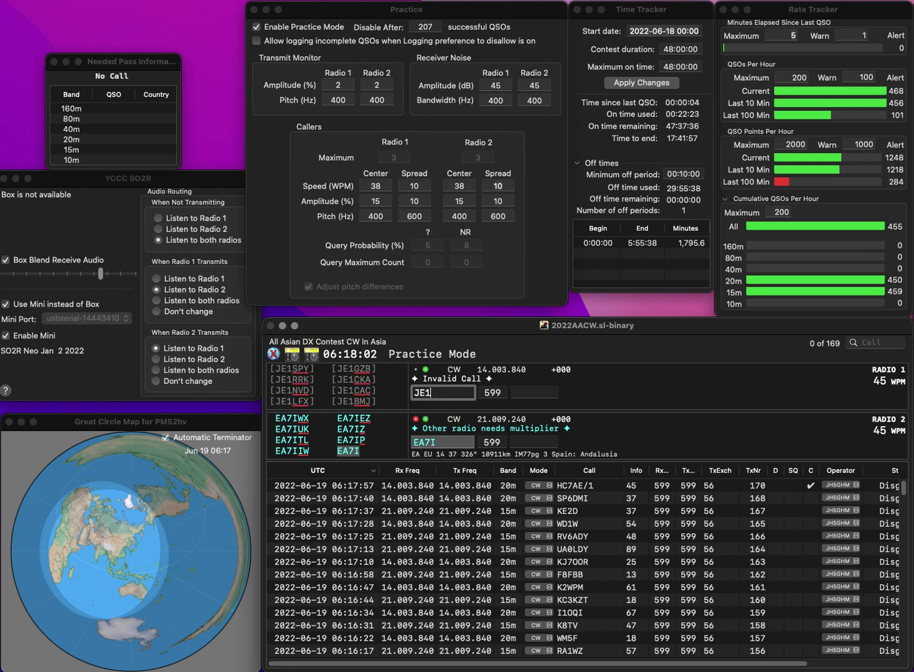
{"action": "type", "text": "PPG"}
{"action": "key", "text": "Return"}
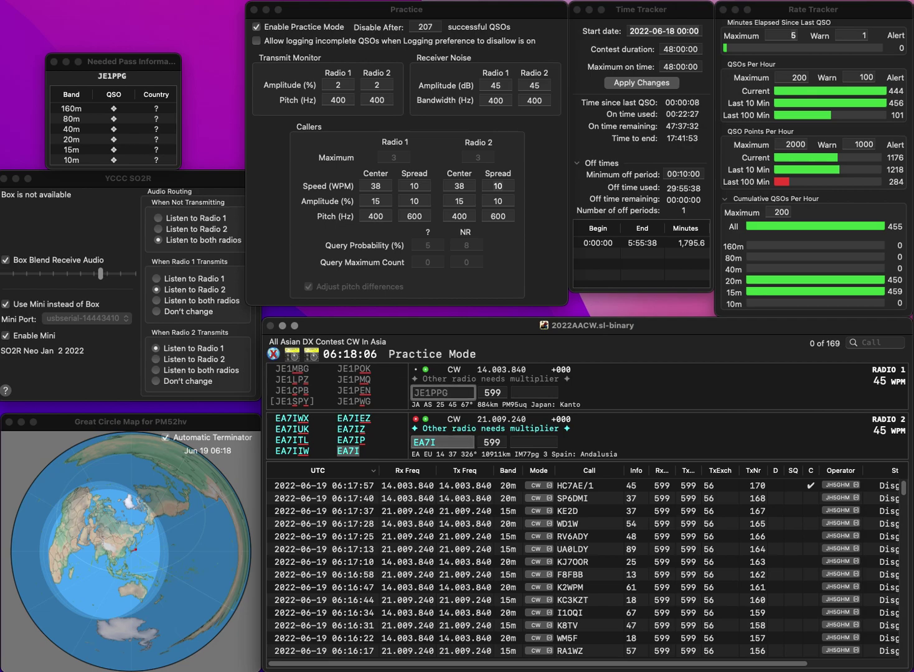
{"action": "key", "text": "space"}
{"action": "type", "text": "43"}
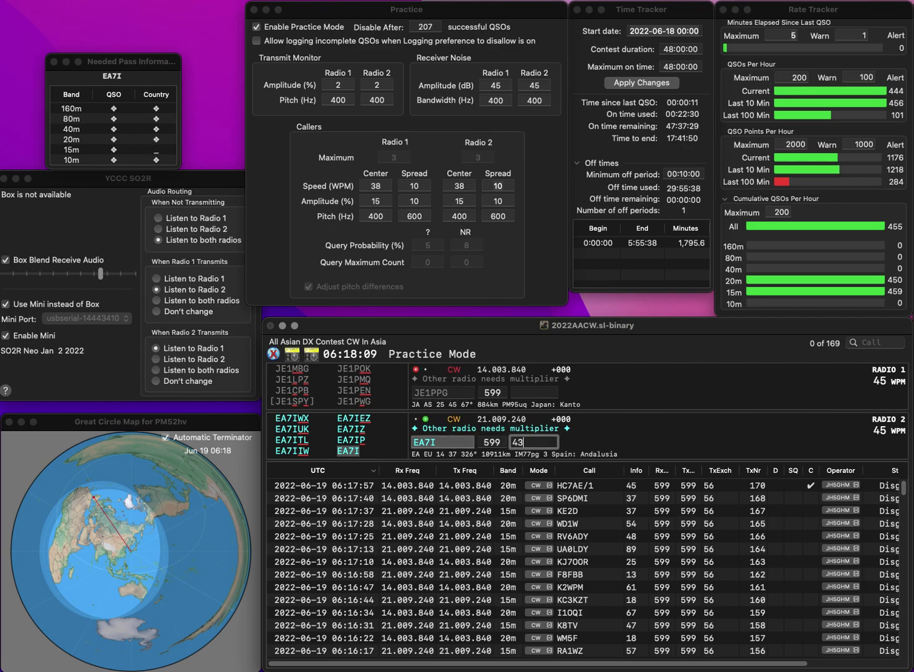
{"action": "key", "text": "Return"}
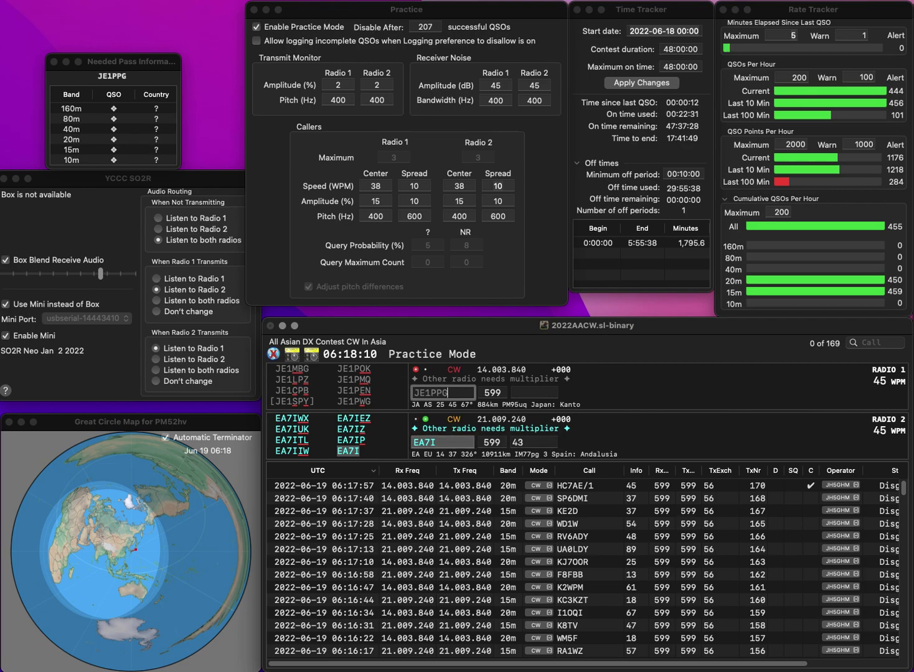
{"action": "key", "text": "BackSpace"}
{"action": "key", "text": "BackSpace"}
{"action": "type", "text": "WG"}
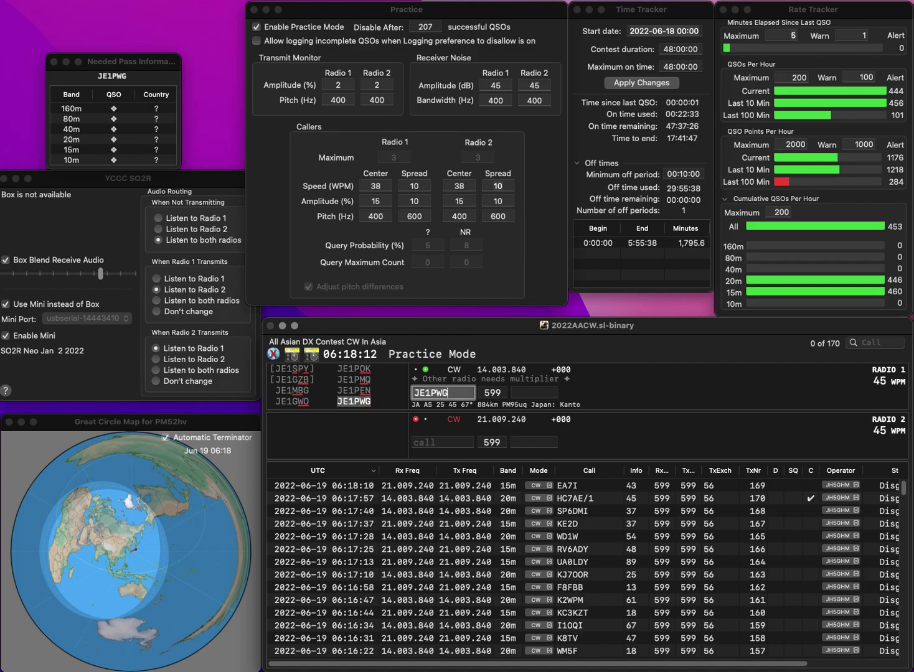
{"action": "key", "text": "Return"}
{"action": "type", "text": "N"}
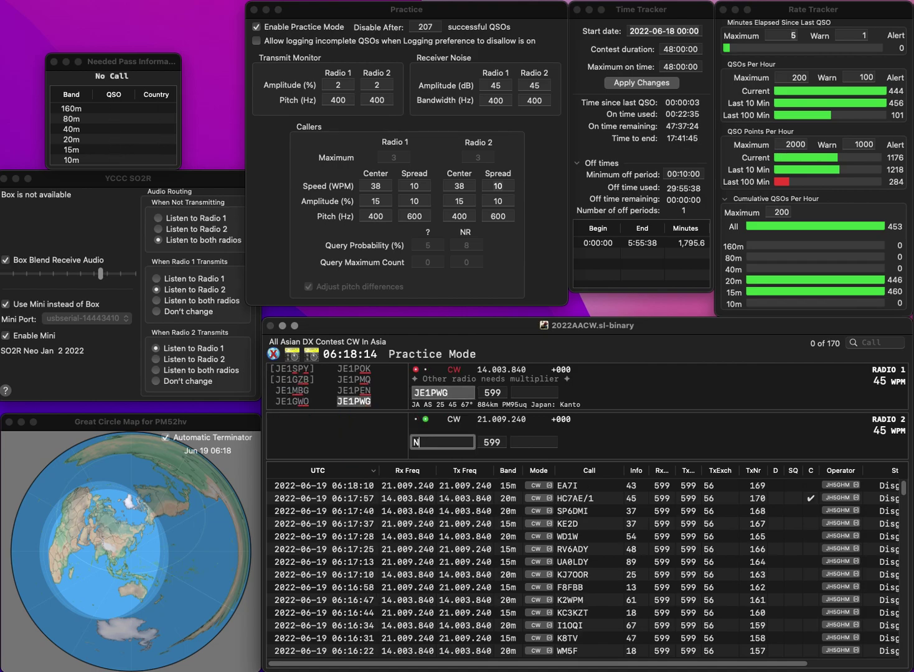
{"action": "type", "text": "V1W"}
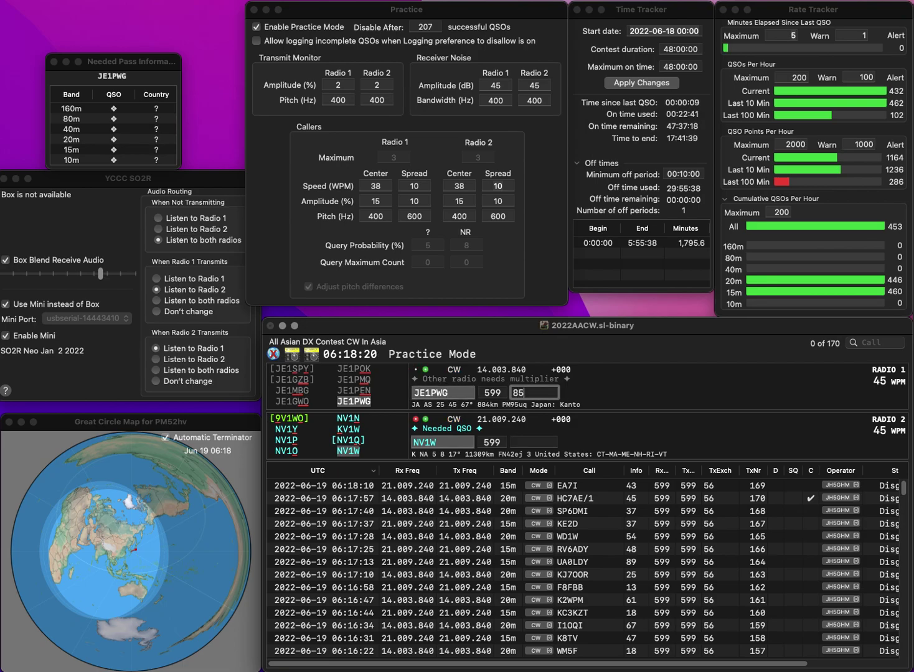
{"action": "key", "text": "Return"}
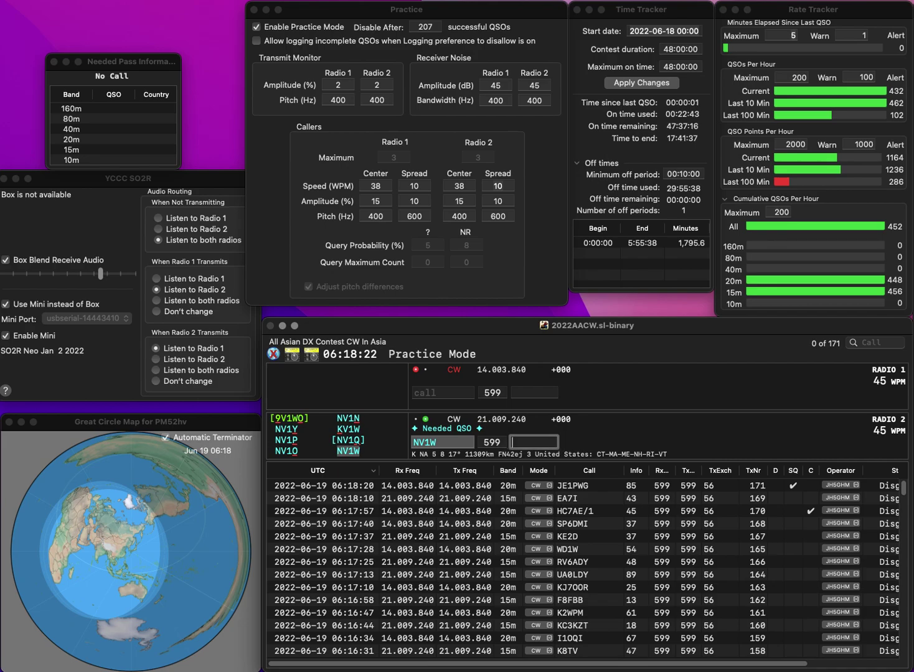
{"action": "type", "text": "95"}
{"action": "key", "text": "Return"}
{"action": "type", "text": "DL"}
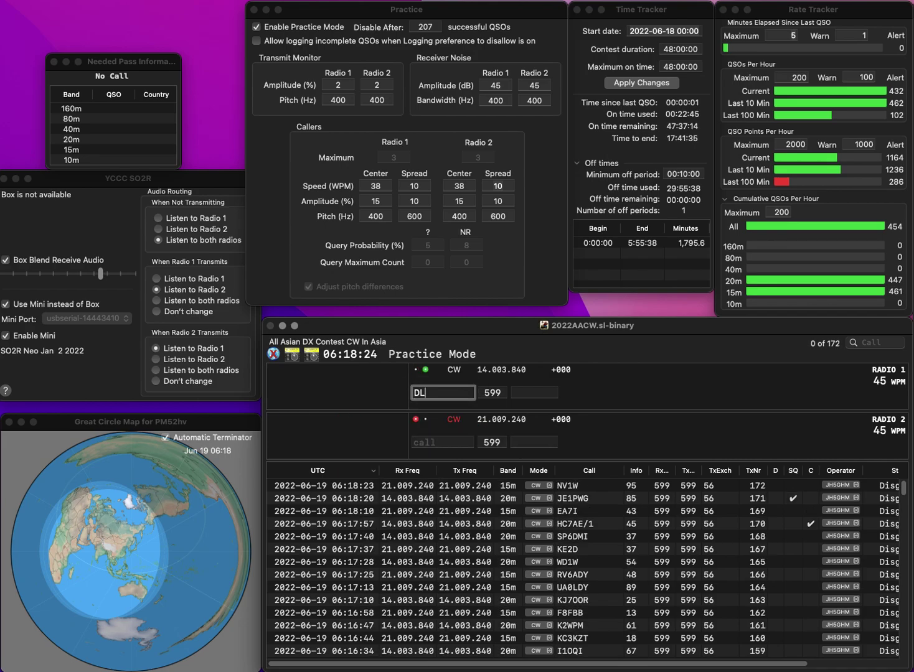
{"action": "type", "text": "0GLE"}
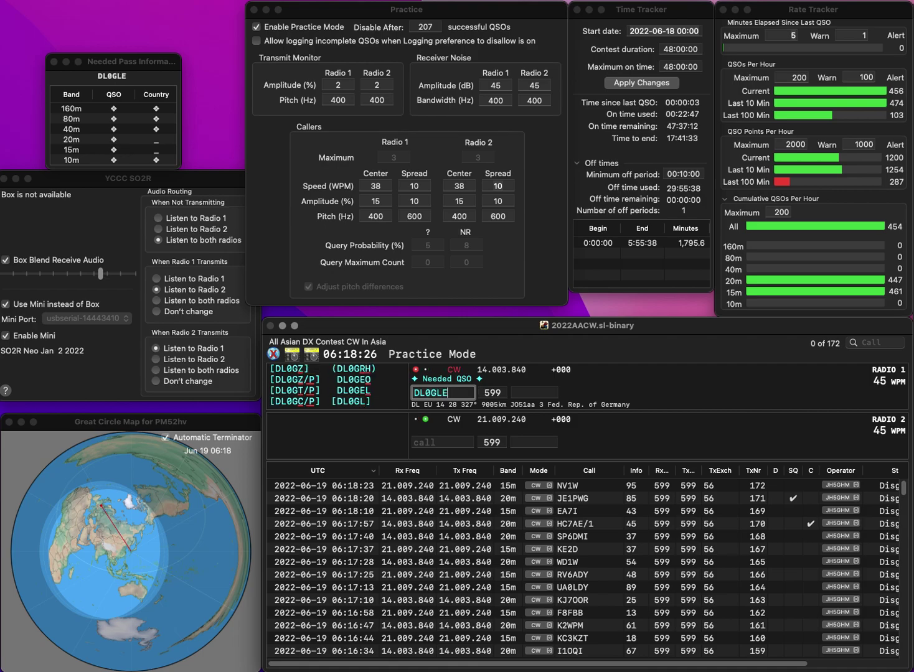
{"action": "key", "text": "Return"}
{"action": "type", "text": "AGV"}
{"action": "key", "text": "Home"}
{"action": "type", "text": "EA2"}
{"action": "key", "text": "Return"}
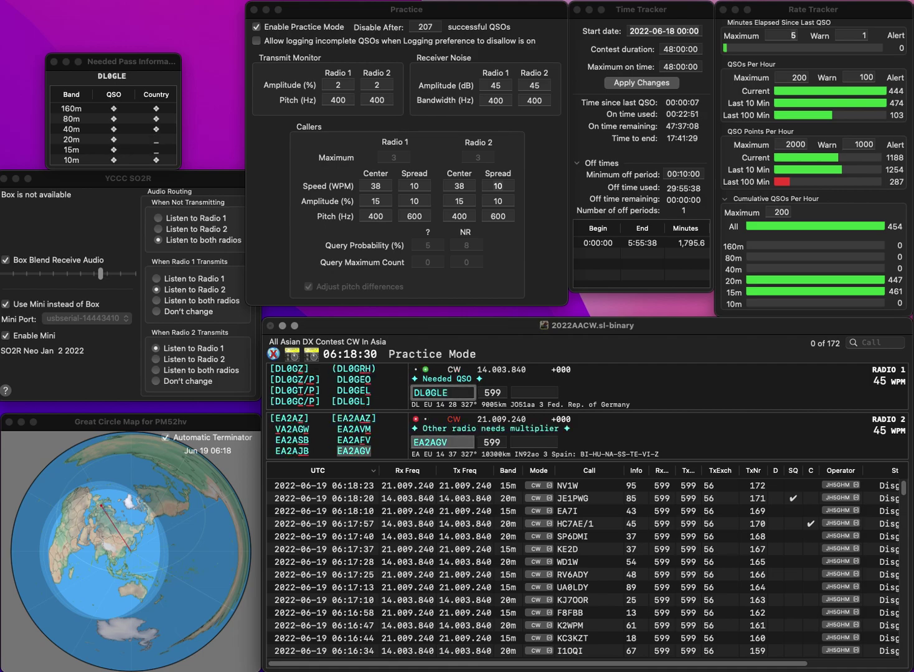
{"action": "key", "text": "BackSpace"}
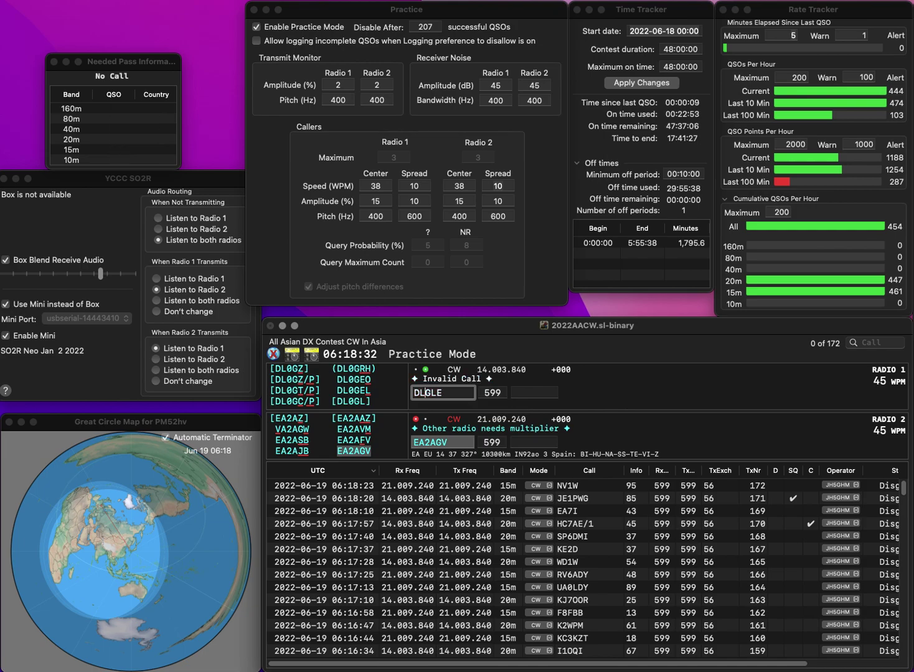
{"action": "type", "text": "9"}
{"action": "key", "text": "Right"}
{"action": "key", "text": "Right"}
{"action": "key", "text": "BackSpace"}
{"action": "type", "text": "R"}
{"action": "key", "text": "Return"}
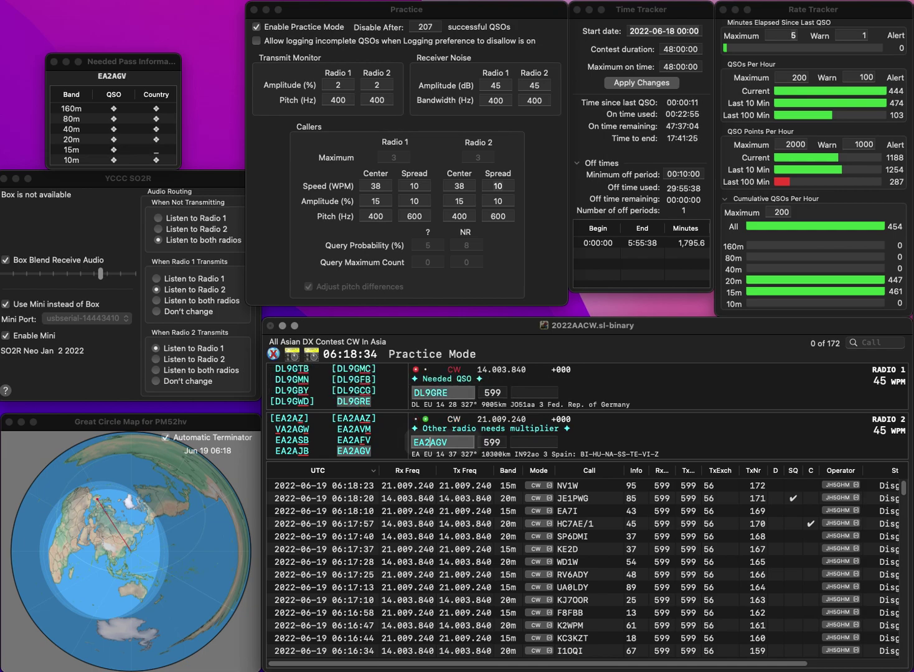
{"action": "type", "text": "82"}
{"action": "key", "text": "Return"}
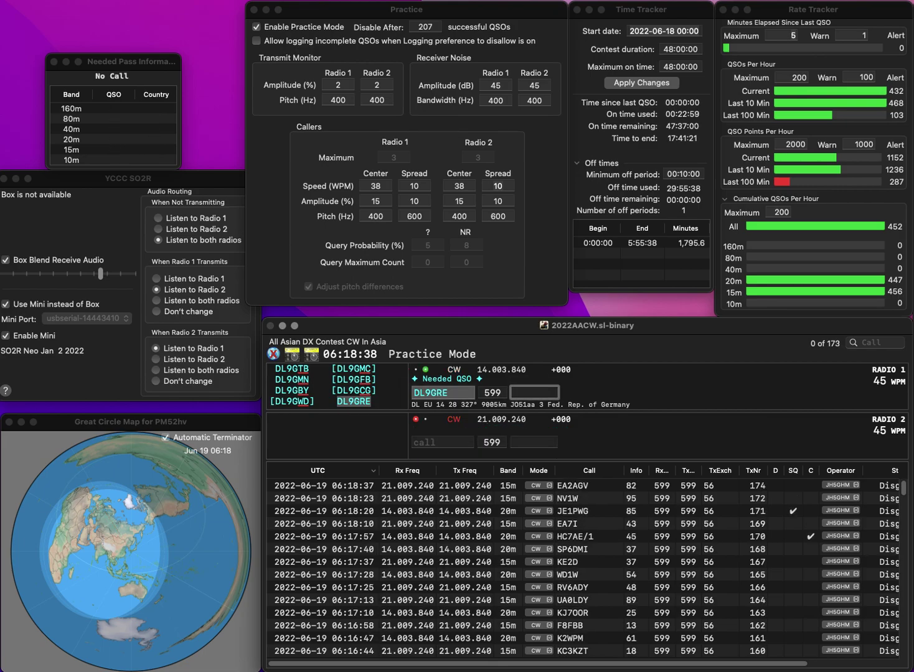
{"action": "type", "text": "35"}
{"action": "key", "text": "Return"}
Answer KE8SIQ on Radio 2, correcting the call from KE8HIQ, and JR7AQL on Radio 1
{"action": "type", "text": "KE8HIQ"}
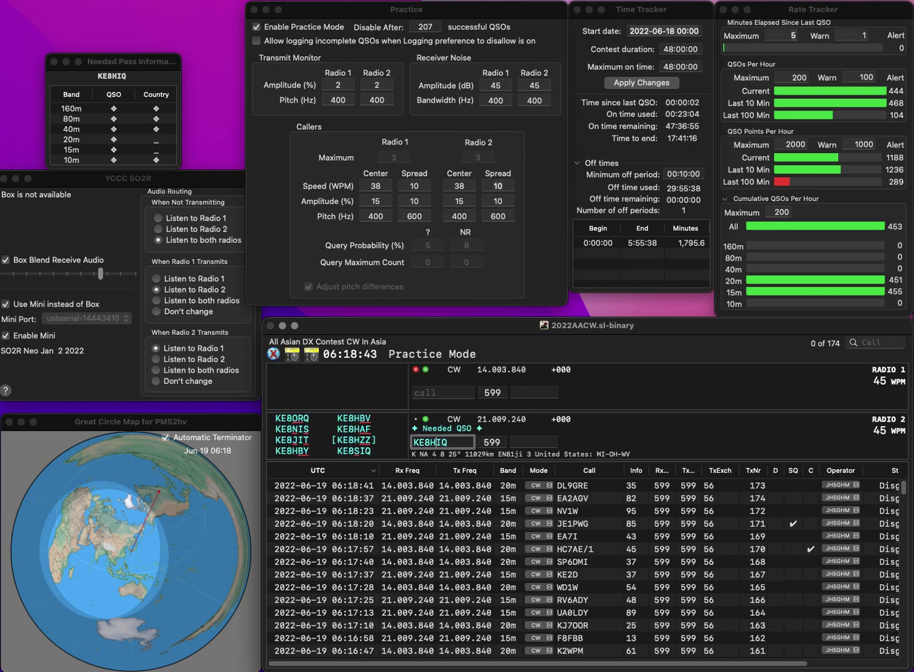
{"action": "key", "text": "BackSpace"}
{"action": "type", "text": "SIQ"}
{"action": "key", "text": "Return"}
{"action": "type", "text": "R7AQL"}
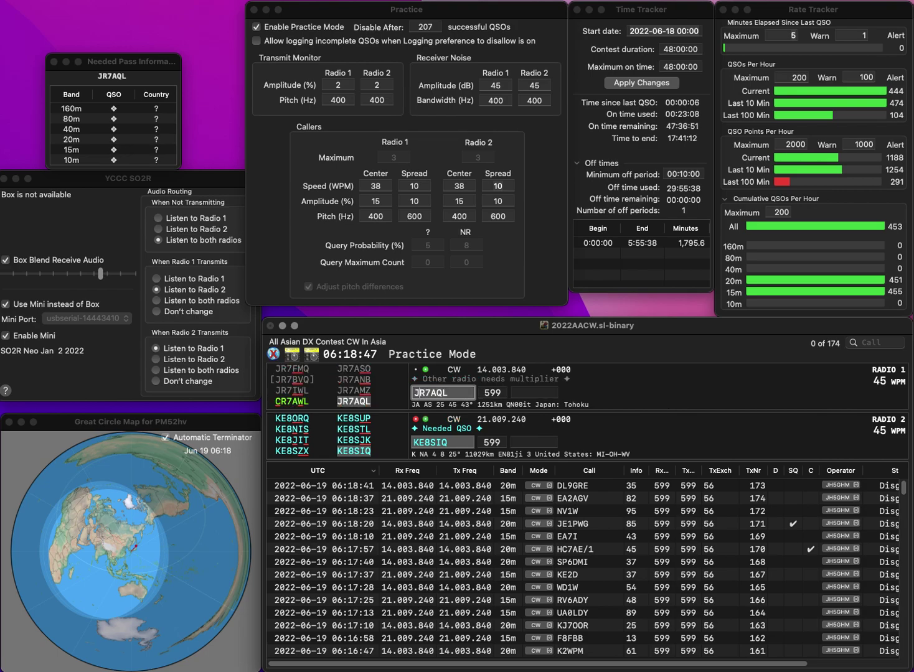
{"action": "key", "text": "Return"}
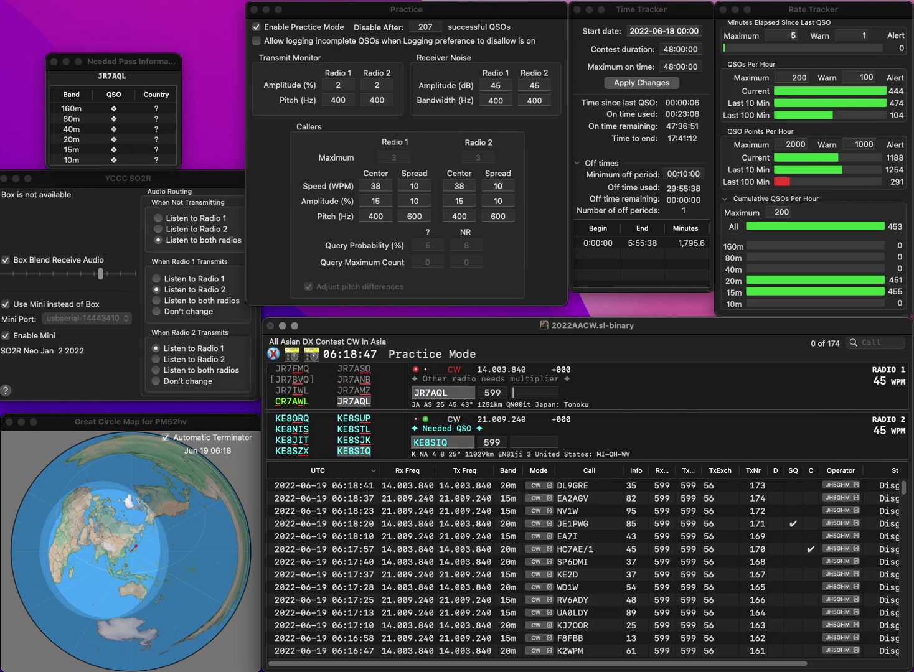
Log KE8SIQ on Radio 2 with received exchange 06 and JR7AQL on Radio 1 with received exchange 27
{"action": "type", "text": "06"}
{"action": "key", "text": "Return"}
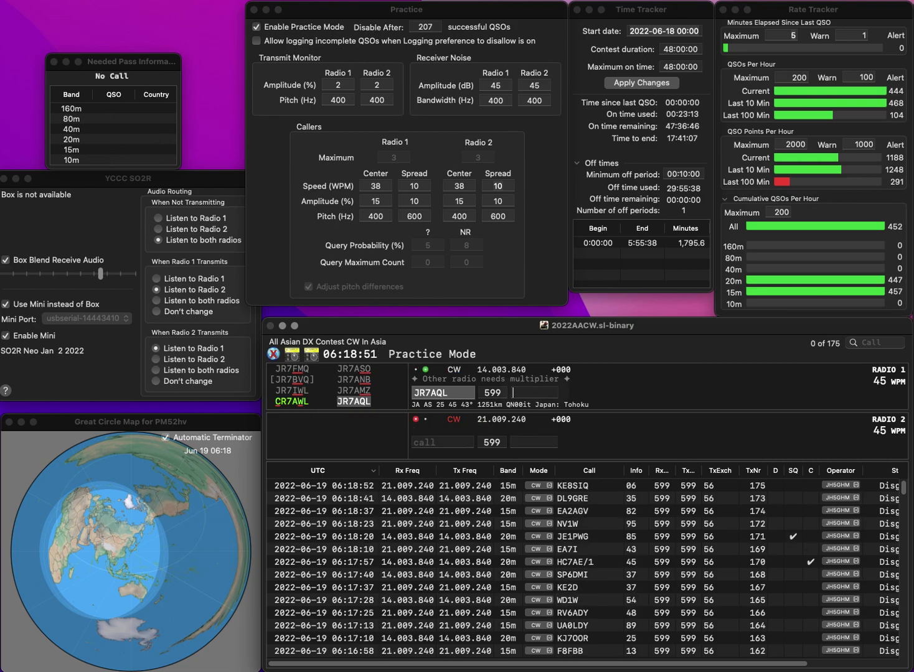
{"action": "type", "text": "2"}
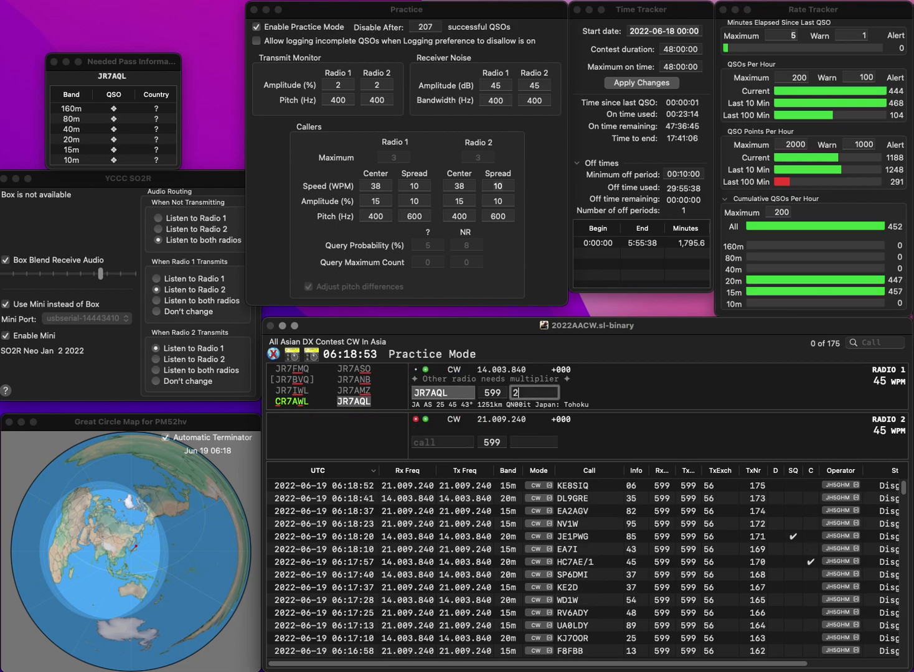
{"action": "type", "text": "7"}
{"action": "key", "text": "Return"}
Answer W4YHD on Radio 2
{"action": "type", "text": "W4"}
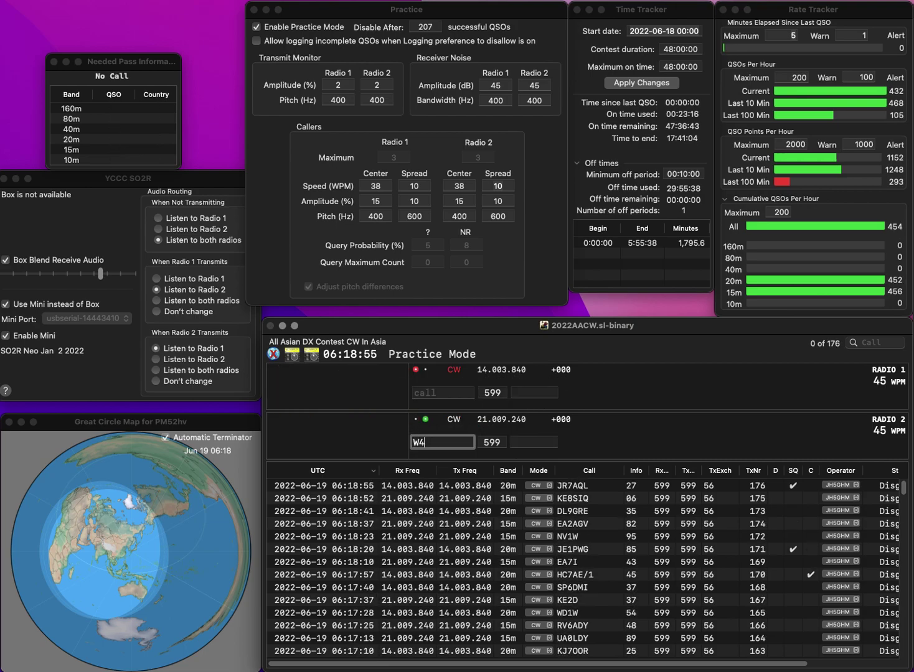
{"action": "type", "text": "YHD"}
{"action": "key", "text": "Return"}
{"action": "type", "text": "YO9WF"}
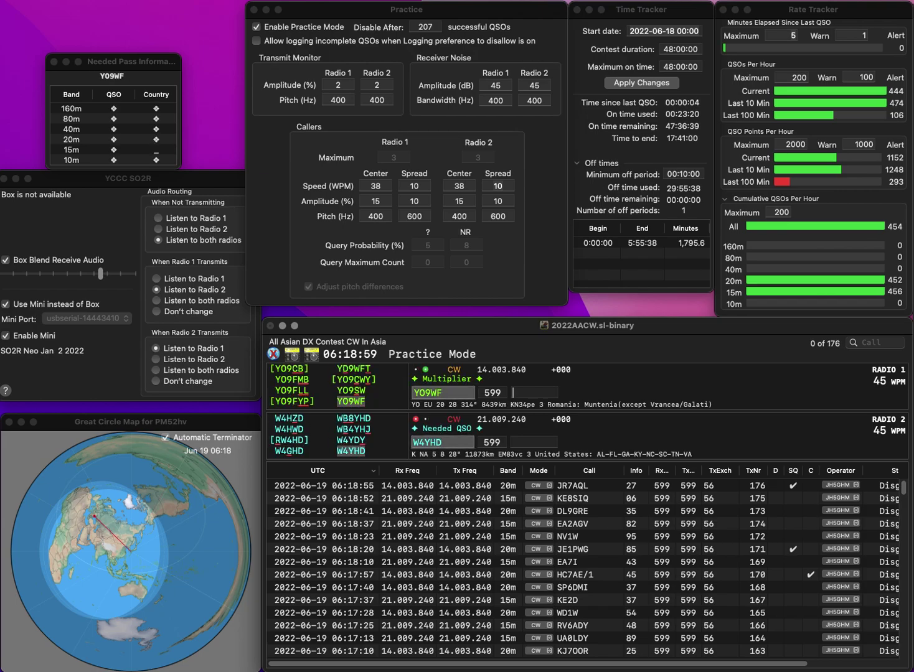
{"action": "key", "text": "Return"}
{"action": "type", "text": "47"}
{"action": "key", "text": "Return"}
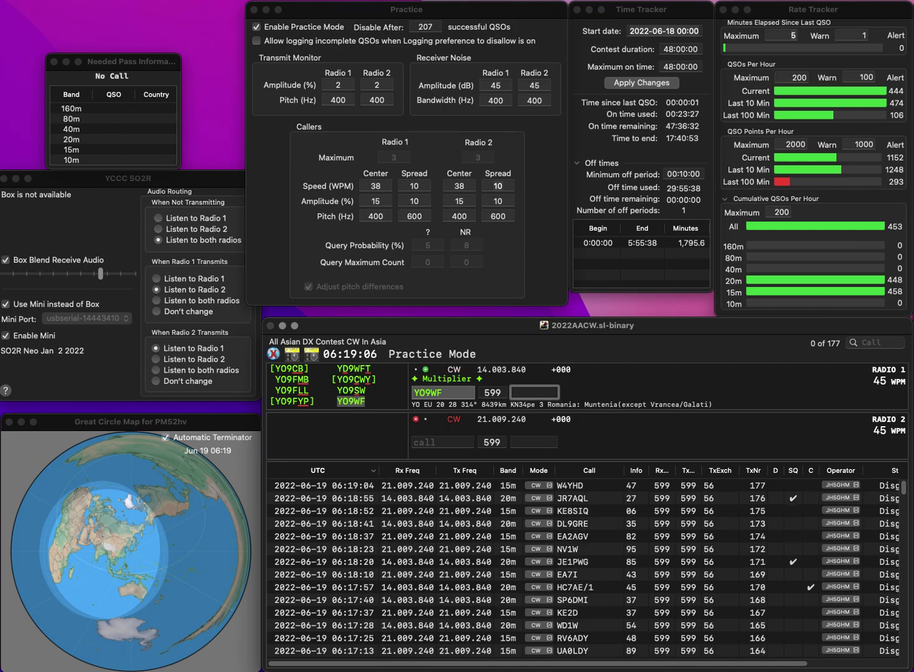
{"action": "type", "text": "08"}
{"action": "key", "text": "Return"}
{"action": "type", "text": "LZ2AF"}
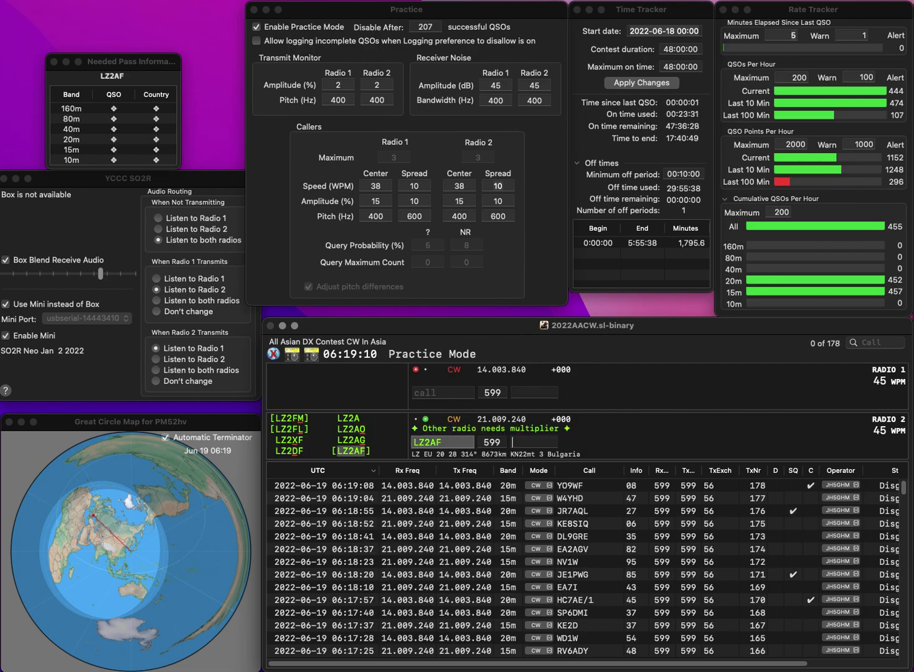
{"action": "key", "text": "Return"}
Answer RU4A on Radio 1, correcting the call from RVUA
{"action": "type", "text": "RVUA"}
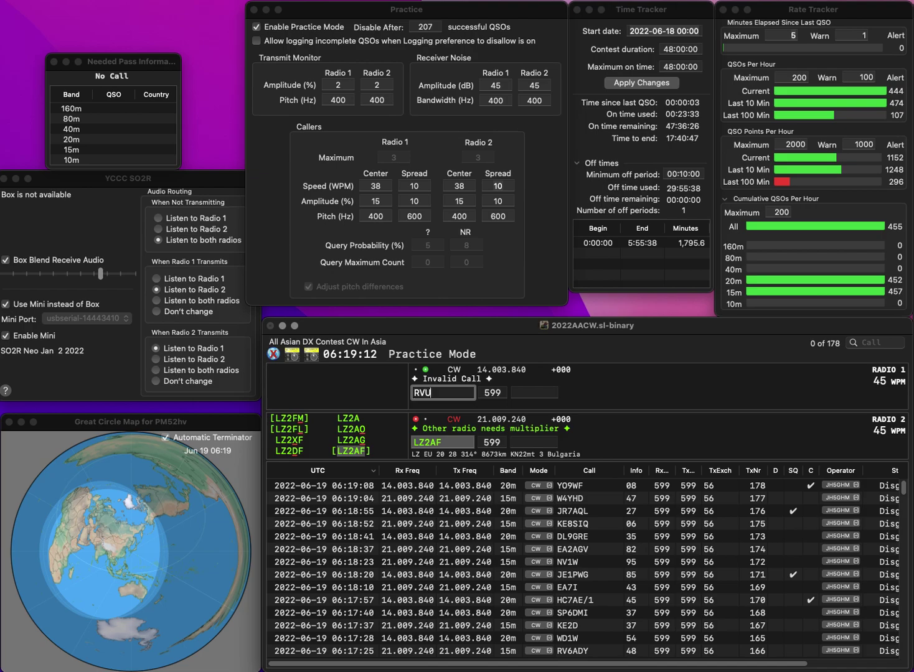
{"action": "key", "text": "BackSpace"}
{"action": "key", "text": "Right"}
{"action": "type", "text": "4"}
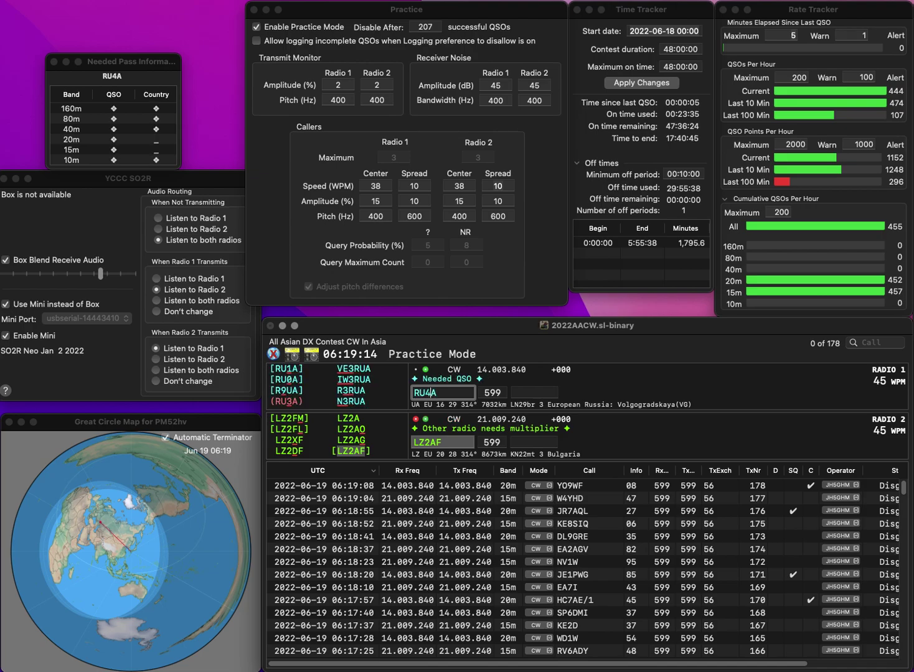
{"action": "key", "text": "Return"}
Log LZ2AF on Radio 2 with received exchange 58 and RU4A on Radio 1 with received exchange 39
{"action": "key", "text": "space"}
{"action": "type", "text": "58"}
{"action": "key", "text": "Return"}
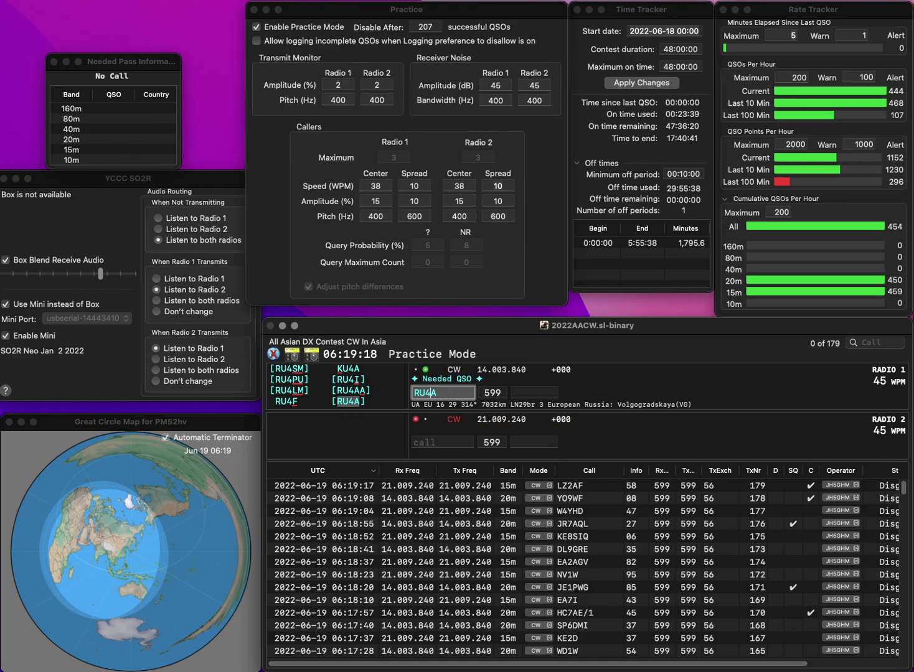
{"action": "key", "text": "space"}
{"action": "type", "text": "39"}
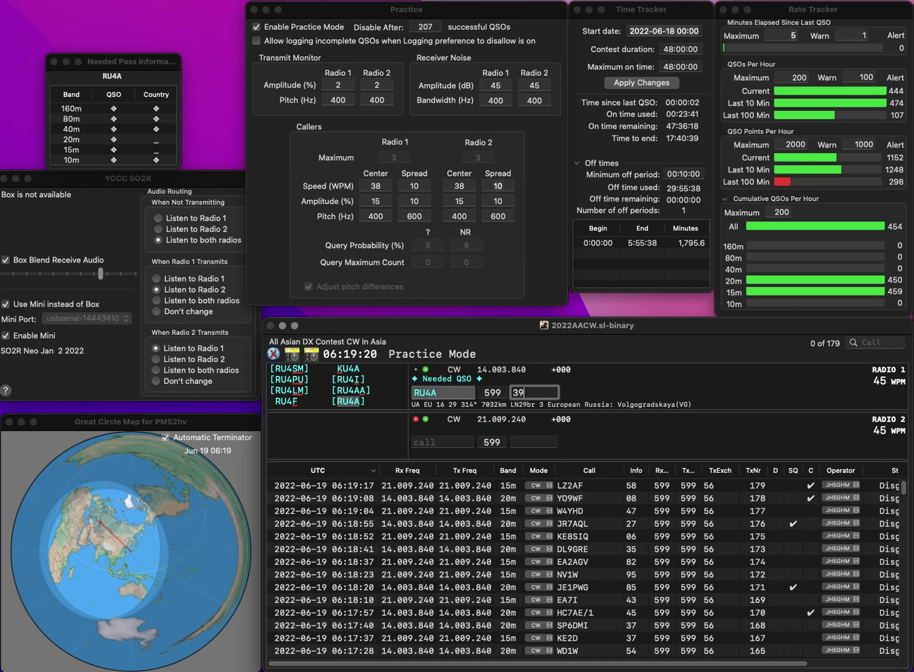
{"action": "key", "text": "Return"}
{"action": "type", "text": "5BAE"}
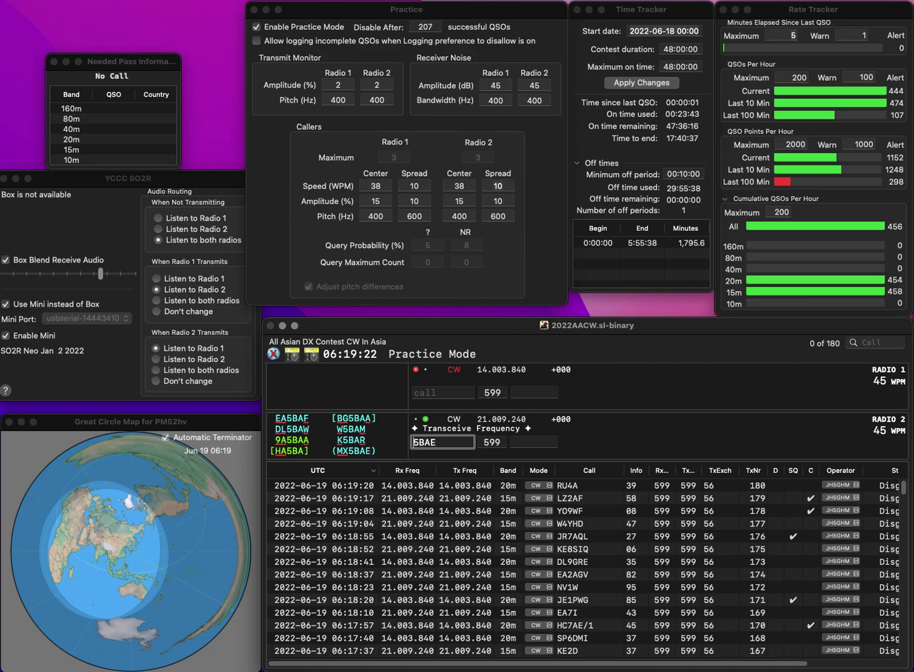
{"action": "type", "text": "MX"}
{"action": "key", "text": "Return"}
{"action": "type", "text": "HB9DRM"}
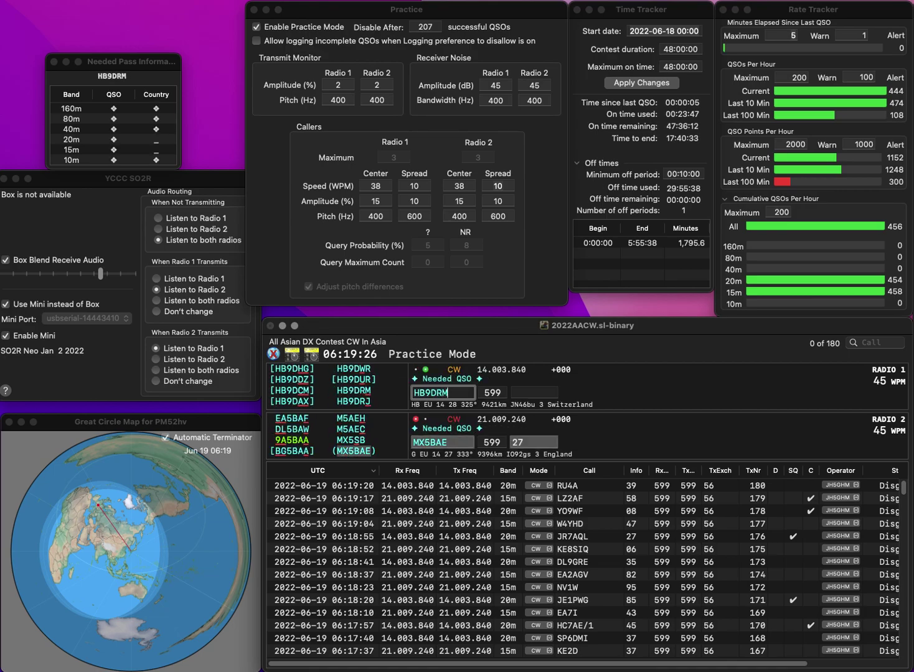
{"action": "key", "text": "Return"}
{"action": "key", "text": "Tab"}
{"action": "key", "text": "BackSpace"}
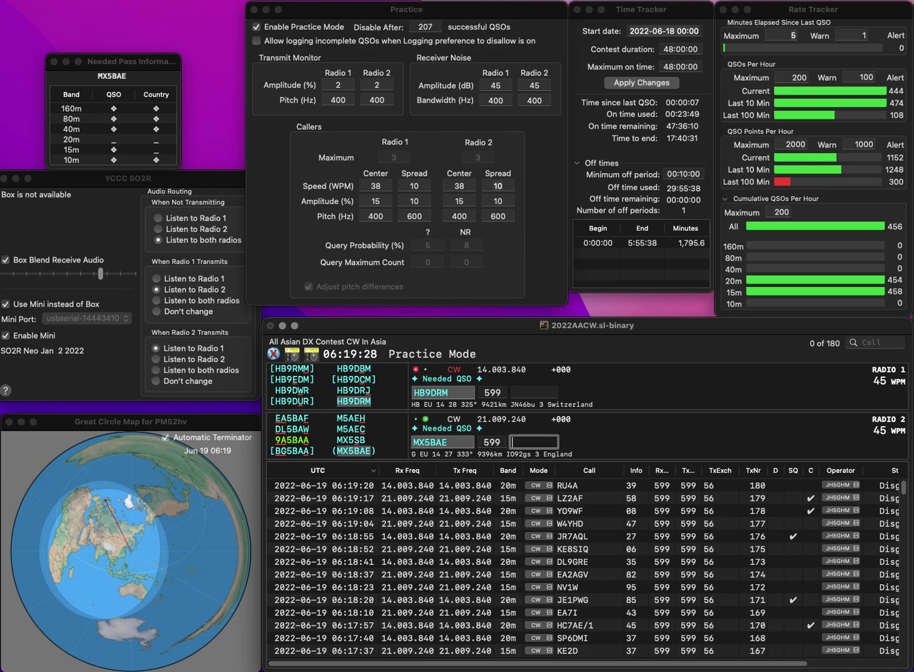
{"action": "type", "text": "27"}
{"action": "key", "text": "Return"}
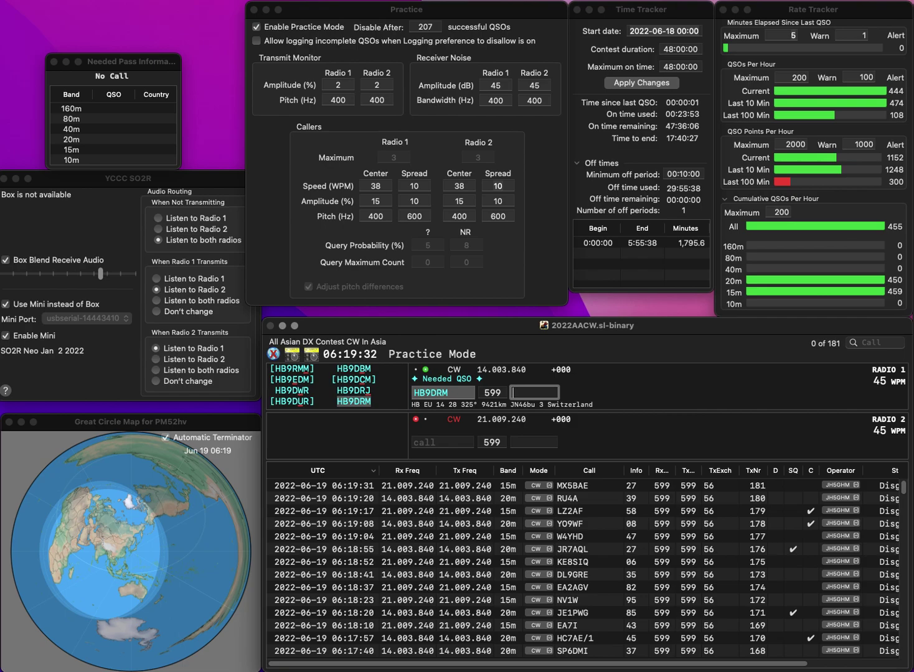
{"action": "type", "text": "03"}
{"action": "key", "text": "Return"}
{"action": "type", "text": "OK1MH"}
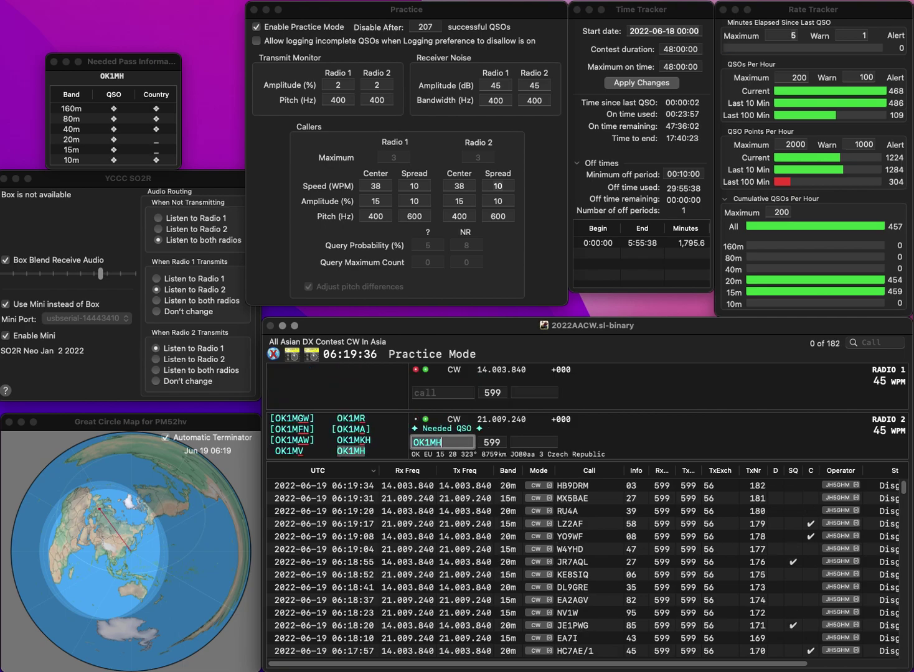
{"action": "key", "text": "Return"}
{"action": "type", "text": "SN0JH"}
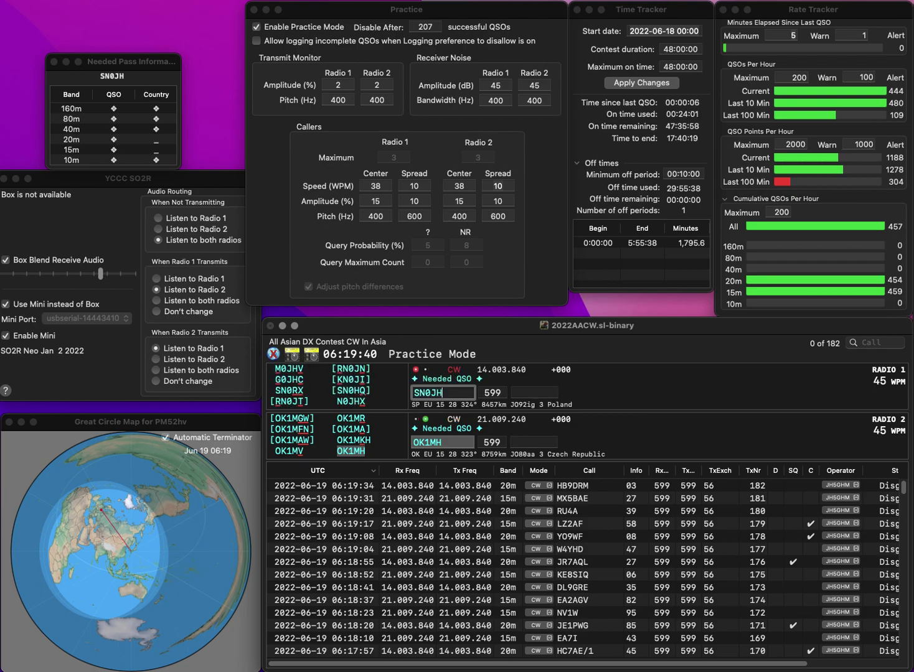
{"action": "key", "text": "Return"}
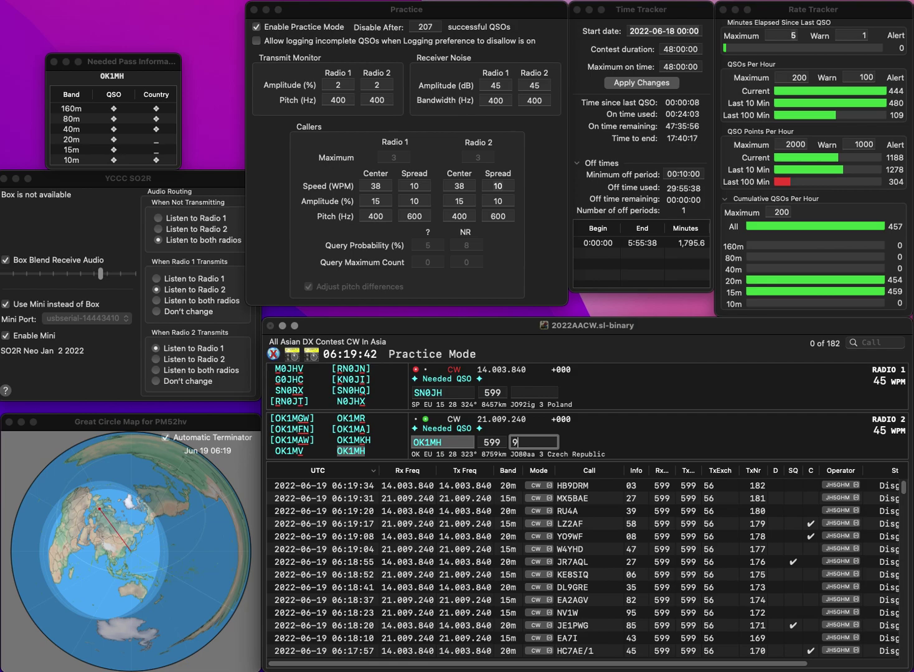
{"action": "key", "text": "Return"}
{"action": "key", "text": "Tab"}
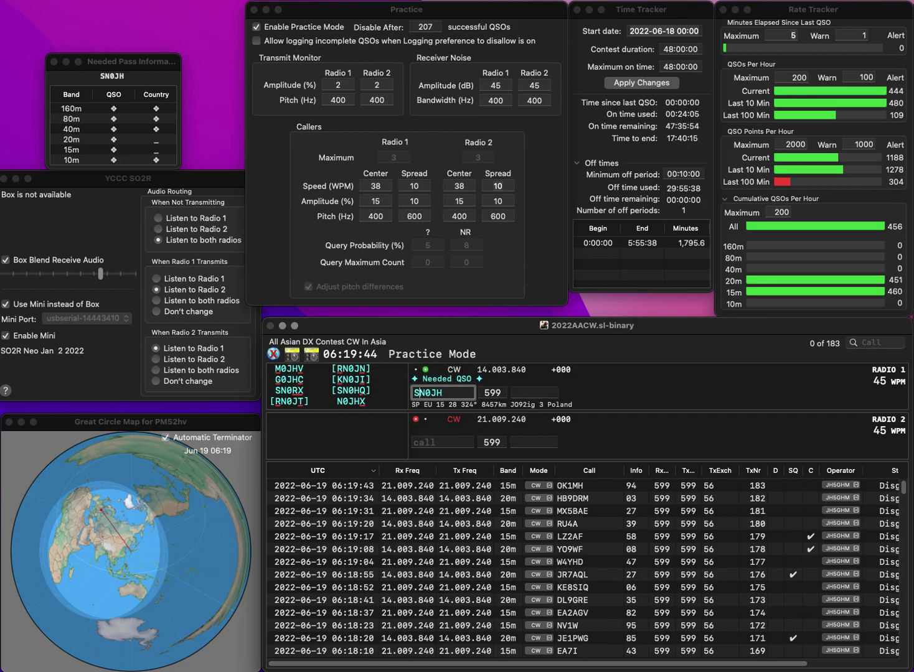
{"action": "key", "text": "BackSpace"}
{"action": "type", "text": "N"}
{"action": "key", "text": "End"}
{"action": "key", "text": "BackSpace"}
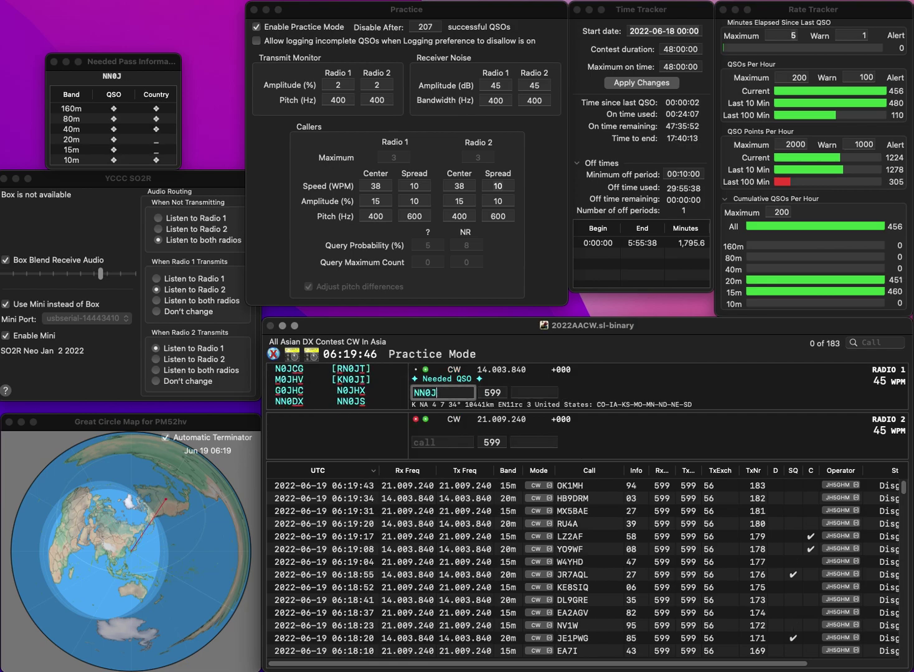
{"action": "type", "text": "S"}
{"action": "key", "text": "Return"}
{"action": "type", "text": "JW"}
{"action": "key", "text": "Home"}
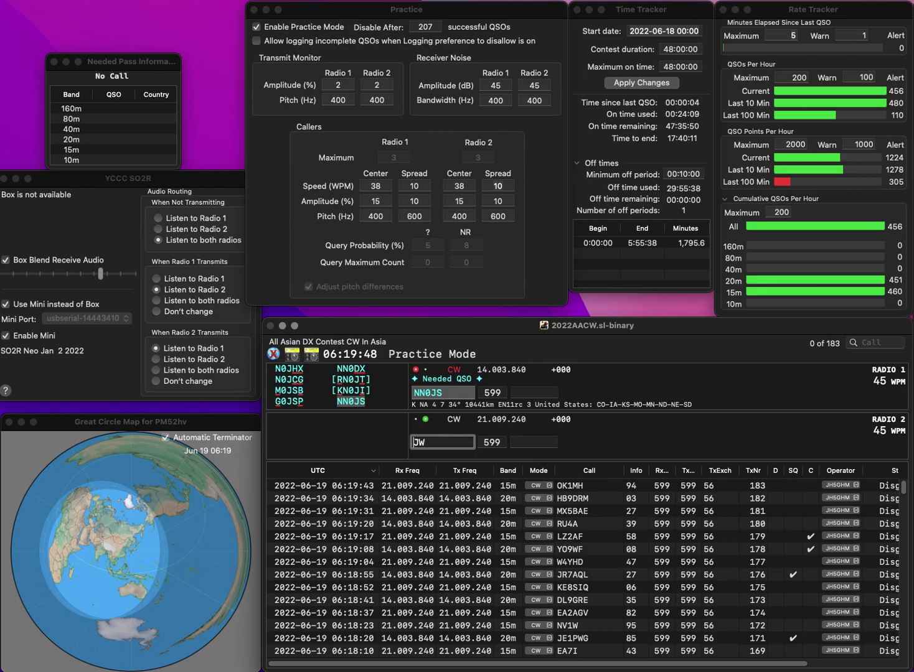
{"action": "type", "text": "N6"}
{"action": "key", "text": "Return"}
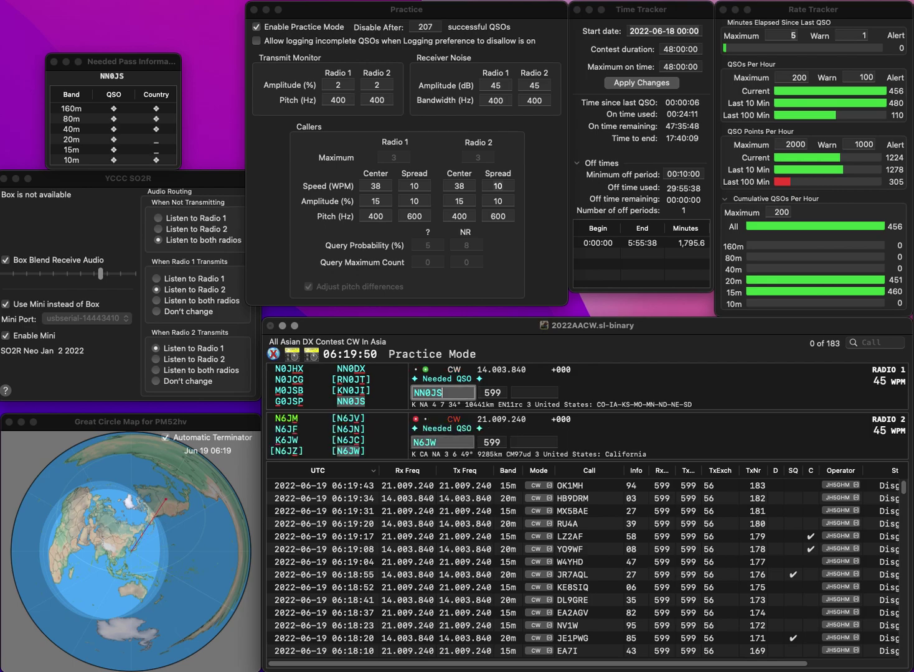
Log NN0JS on Radio 1 with received exchange 75 and N6JW on Radio 2 with received exchange 94
{"action": "key", "text": "space"}
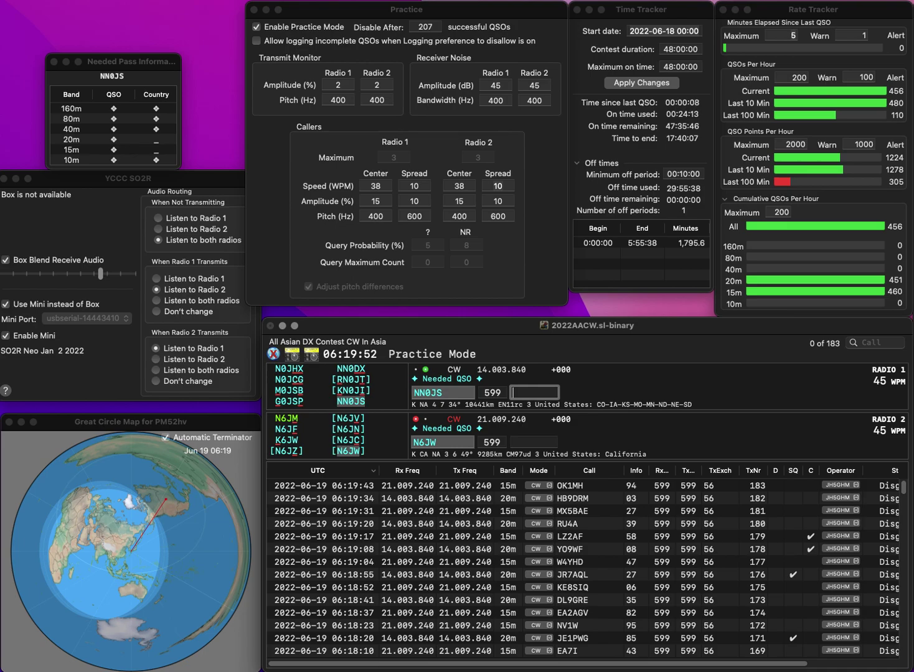
{"action": "key", "text": "Return"}
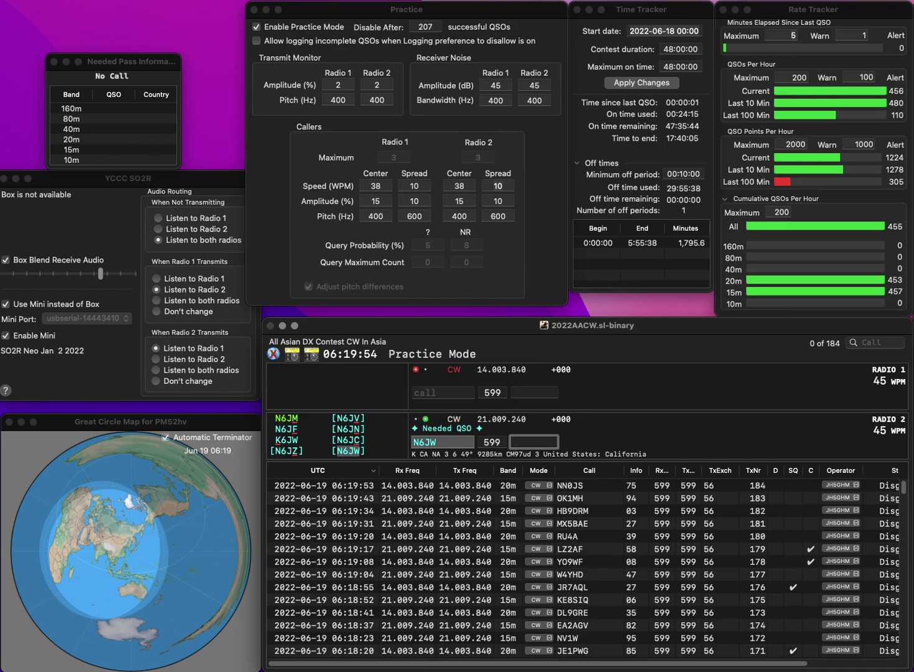
{"action": "type", "text": "94"}
{"action": "key", "text": "Return"}
Answer UW6E on Radio 1 and PY2NYA on Radio 2
{"action": "type", "text": "UW6E"}
{"action": "key", "text": "Return"}
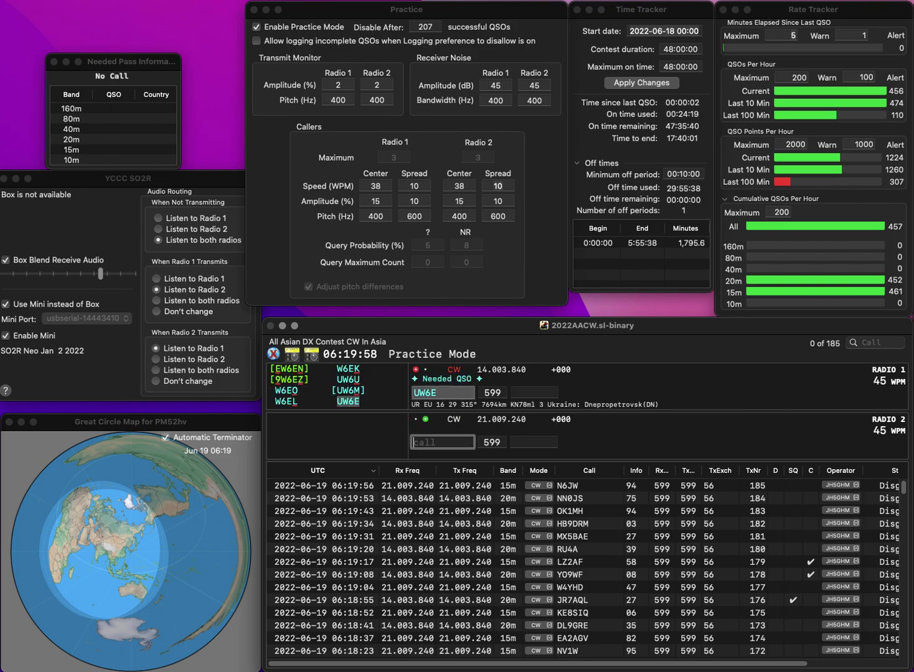
{"action": "type", "text": "PY2"}
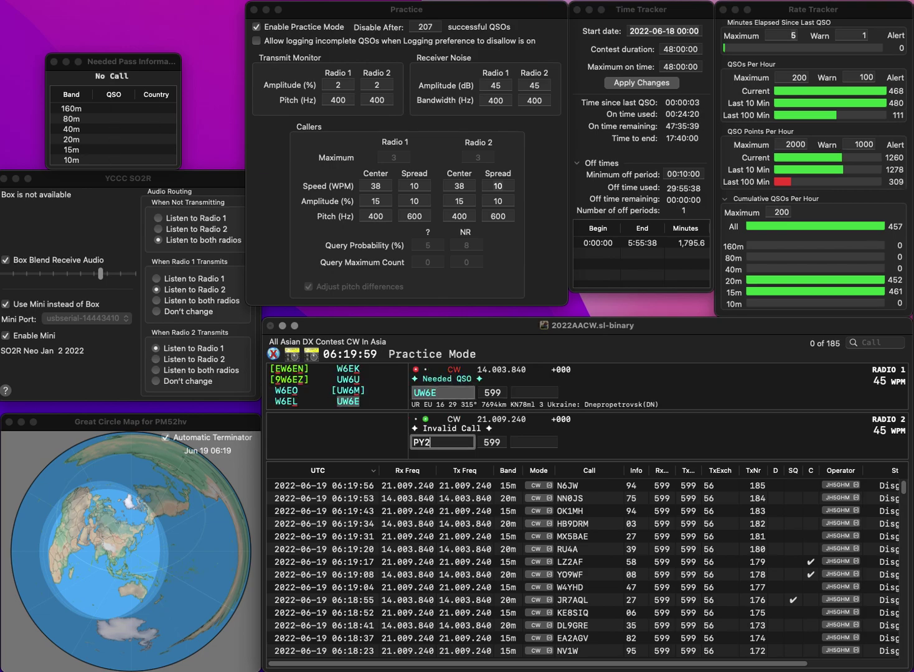
{"action": "type", "text": "NYA"}
{"action": "key", "text": "Return"}
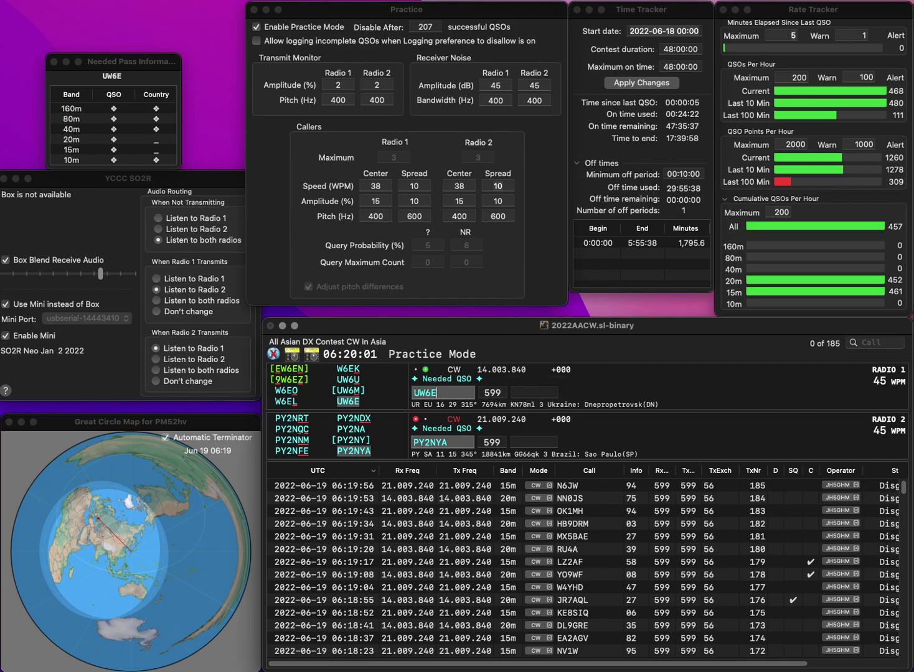
Log UW6E on Radio 1 with received exchange 74 and PY2NYA on Radio 2 with received exchange 95
{"action": "type", "text": "74"}
{"action": "key", "text": "Return"}
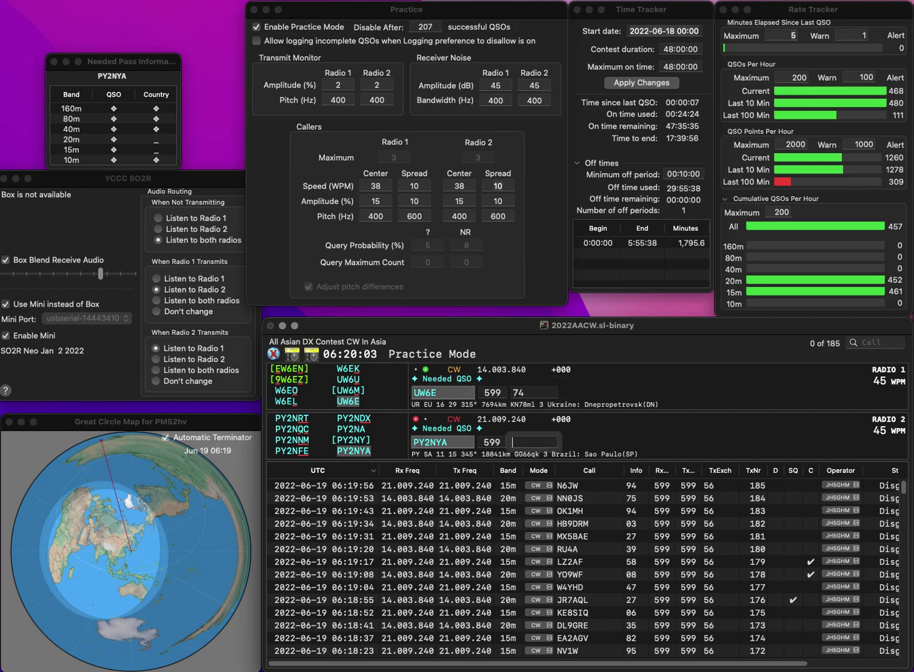
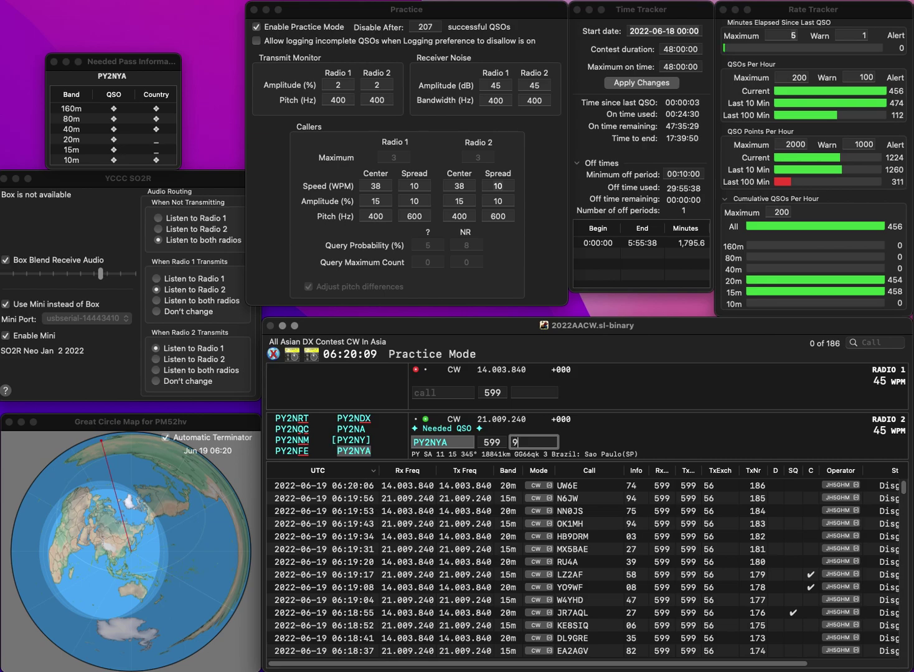
{"action": "type", "text": "5"}
{"action": "key", "text": "Return"}
{"action": "type", "text": "WN4WDE"}
{"action": "key", "text": "Return"}
{"action": "type", "text": "0URB"}
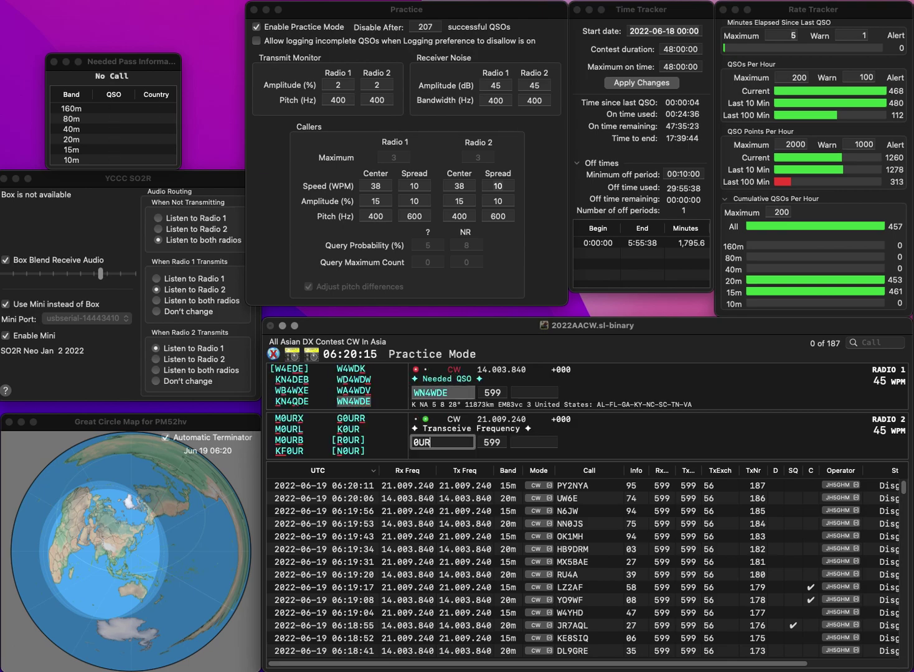
{"action": "left_click", "coordinate": [412, 442]}
{"action": "type", "text": "MM"}
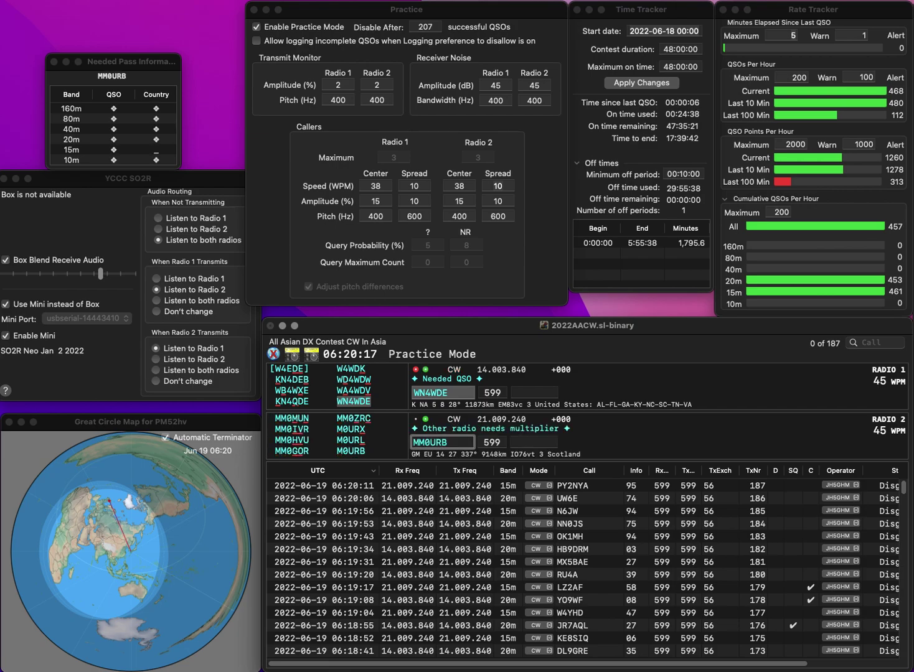
{"action": "key", "text": "BackSpace"}
{"action": "key", "text": "Return"}
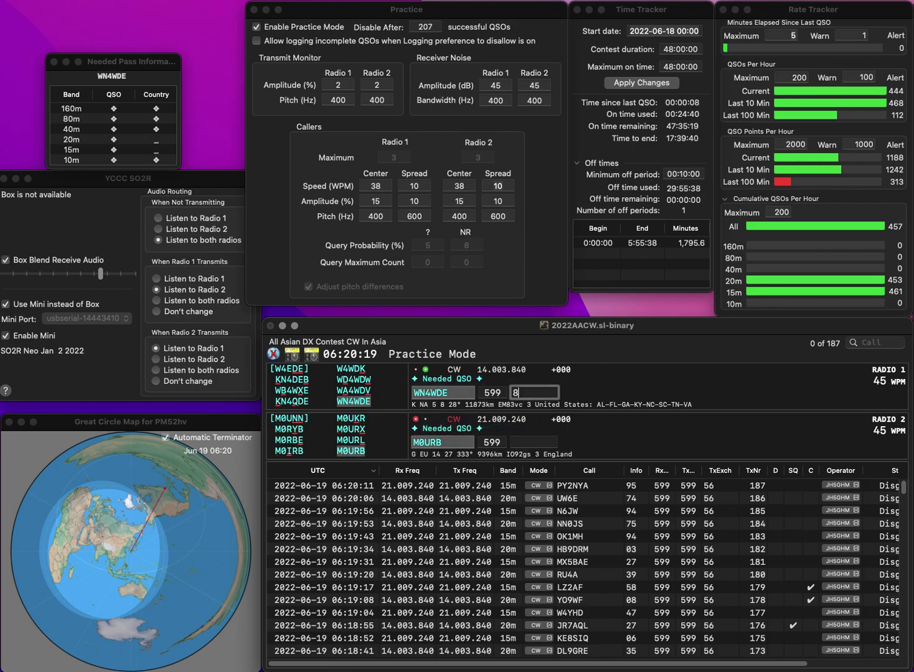
{"action": "type", "text": "83"}
{"action": "key", "text": "Return"}
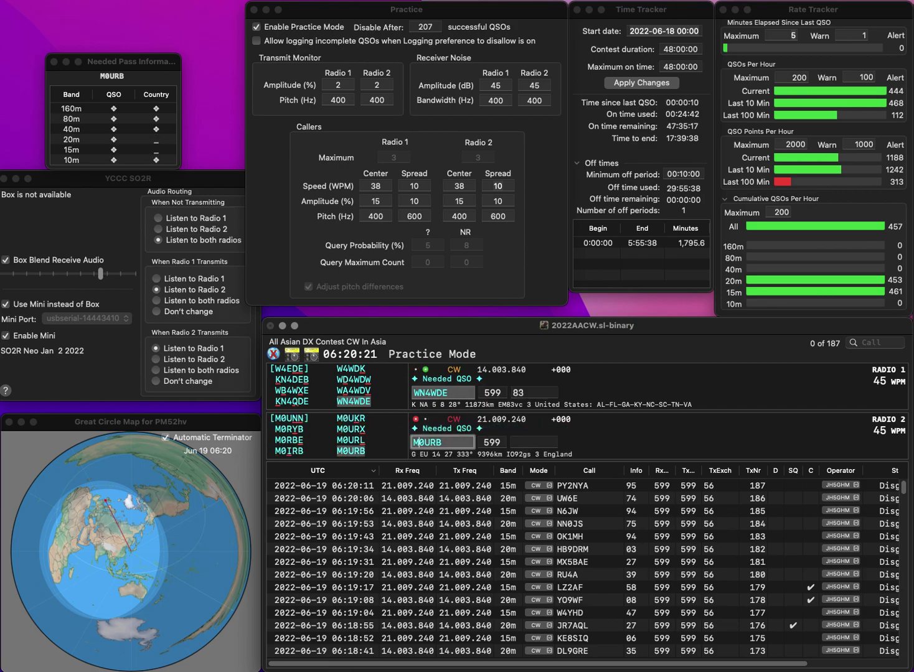
{"action": "type", "text": "96"}
{"action": "key", "text": "Return"}
{"action": "type", "text": "K3ACL"}
{"action": "key", "text": "ctrl+a"}
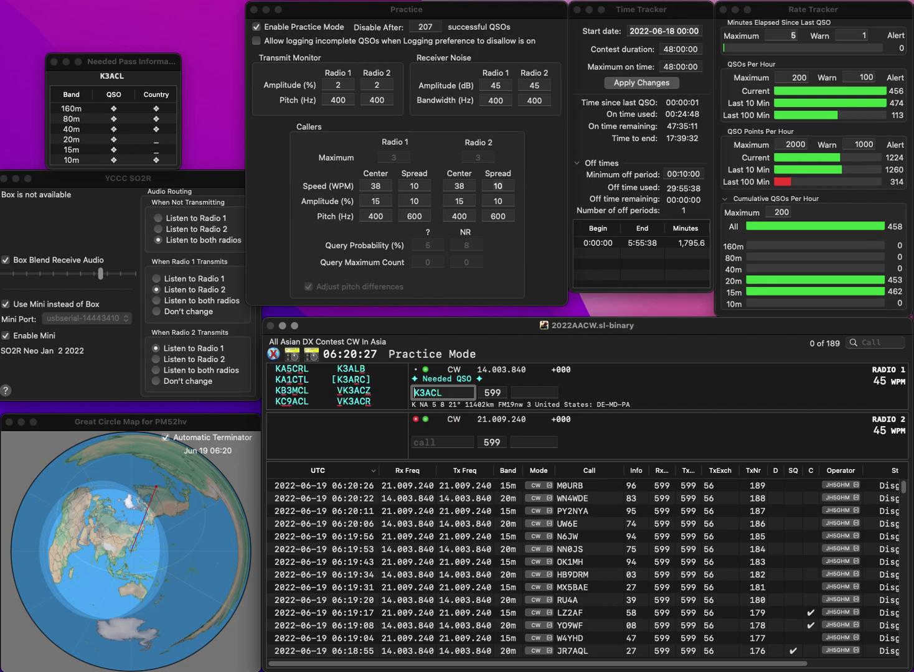
{"action": "type", "text": "V"}
{"action": "key", "text": "BackSpace"}
{"action": "type", "text": "R"}
{"action": "key", "text": "Return"}
Answer R3TE on Radio 2, completing the partial call 3TE with the prefix R
{"action": "type", "text": "3TE"}
{"action": "type", "text": "W"}
{"action": "key", "text": "BackSpace"}
{"action": "type", "text": "R"}
{"action": "key", "text": "Return"}
{"action": "key", "text": "backslash"}
{"action": "key", "text": "space"}
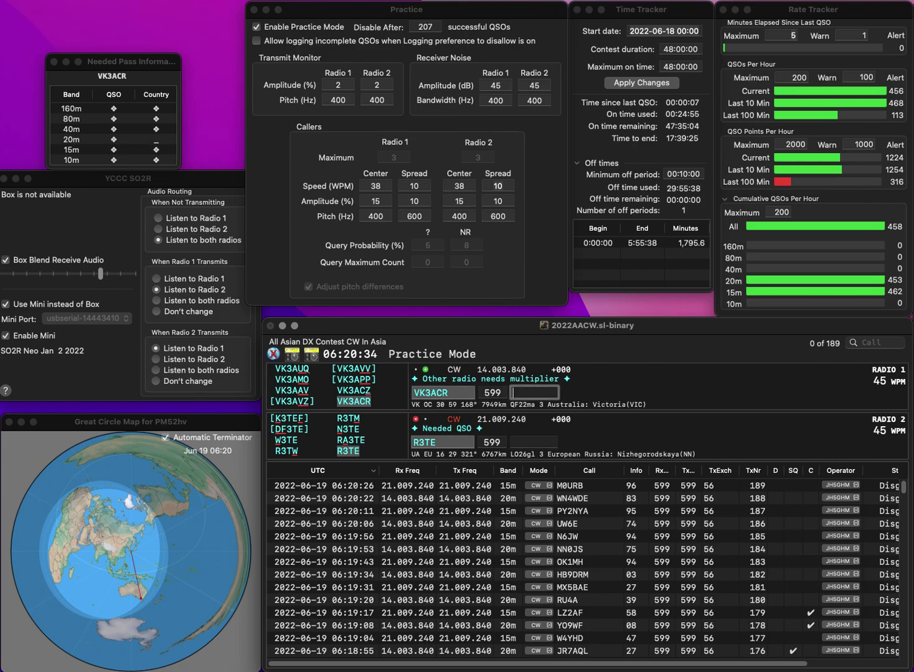
{"action": "key", "text": "Return"}
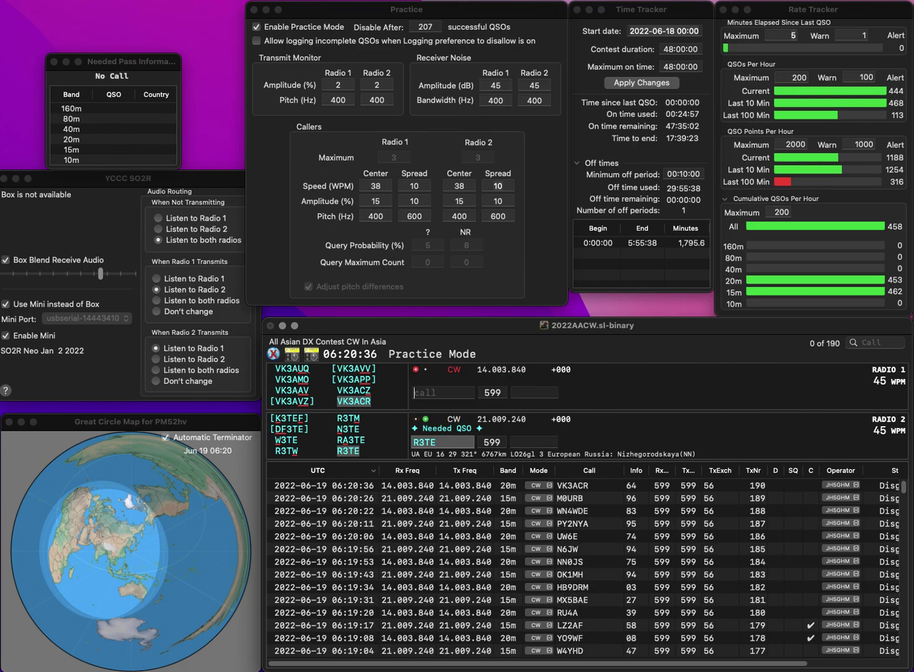
{"action": "type", "text": "97"}
{"action": "key", "text": "Return"}
{"action": "type", "text": "VEIP"}
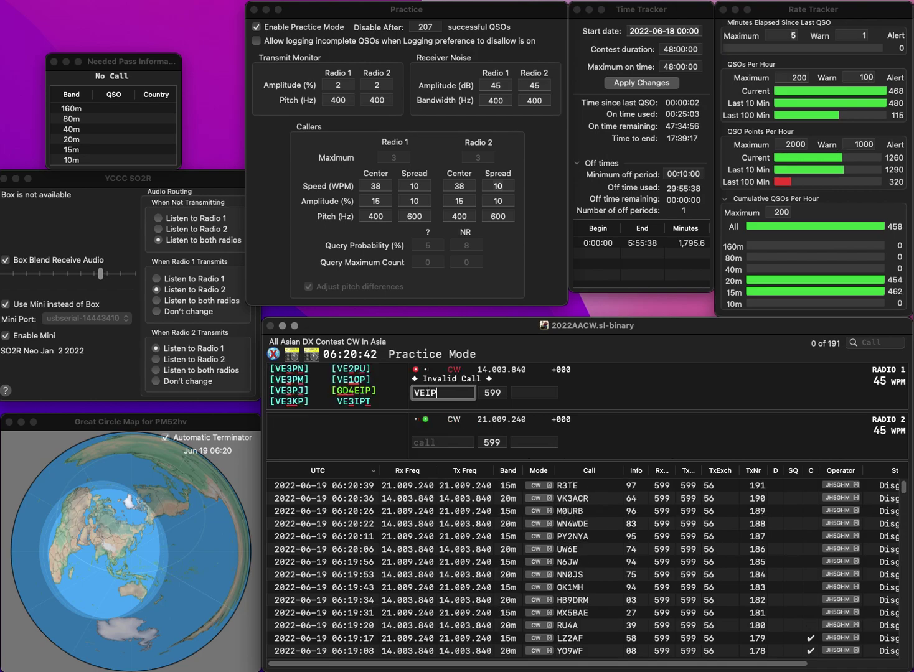
{"action": "key", "text": "grave"}
{"action": "type", "text": "WA4BUD"}
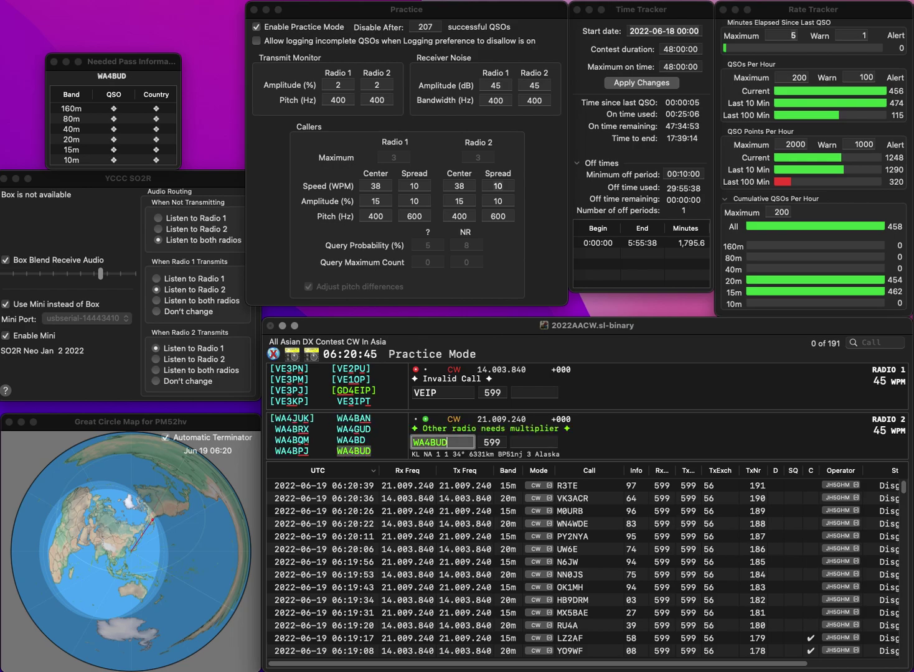
{"action": "key", "text": "grave"}
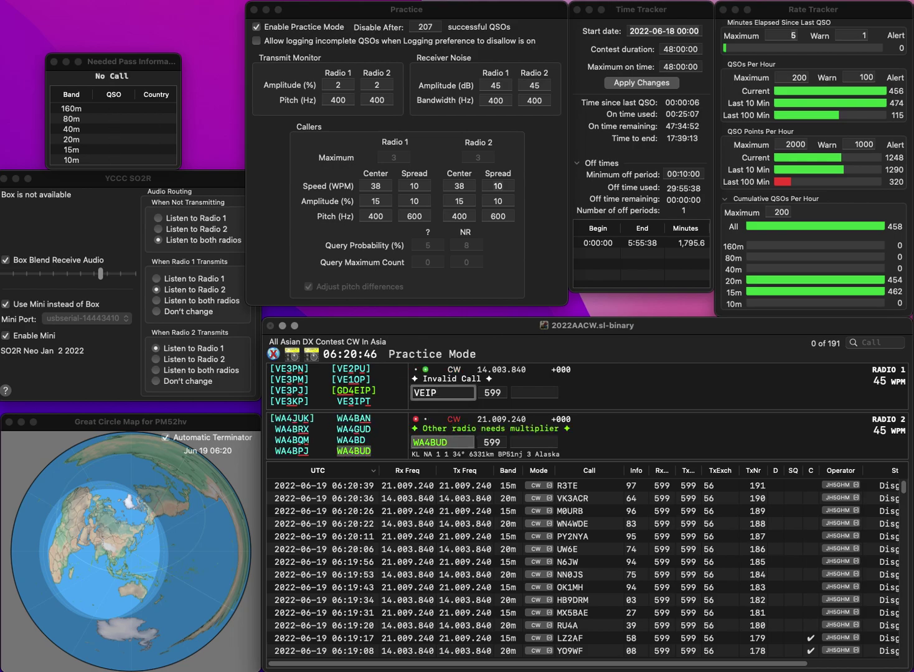
{"action": "type", "text": "3IP"}
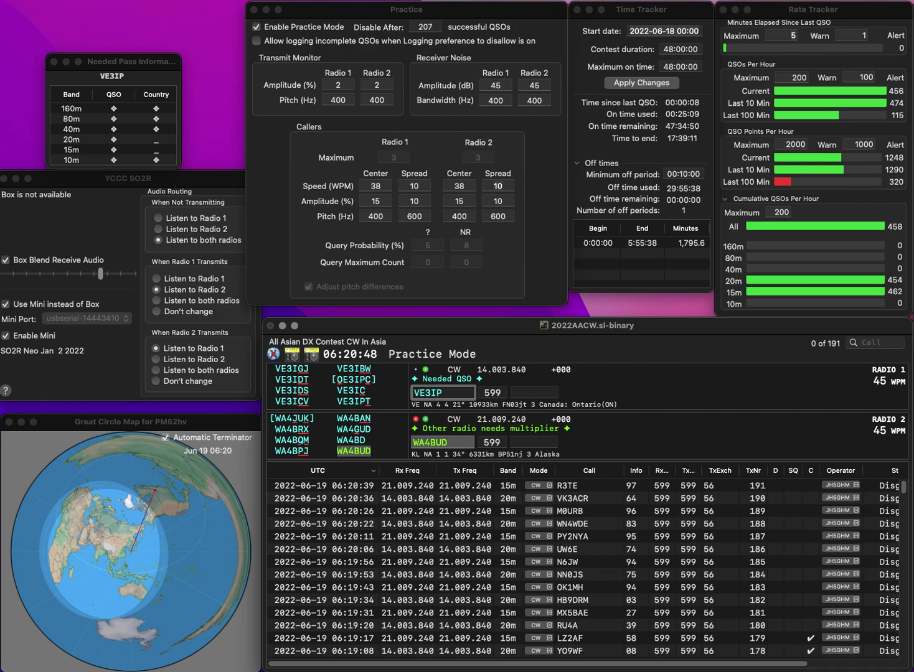
{"action": "type", "text": "T"}
{"action": "key", "text": "Return"}
{"action": "type", "text": "03"}
{"action": "key", "text": "Return"}
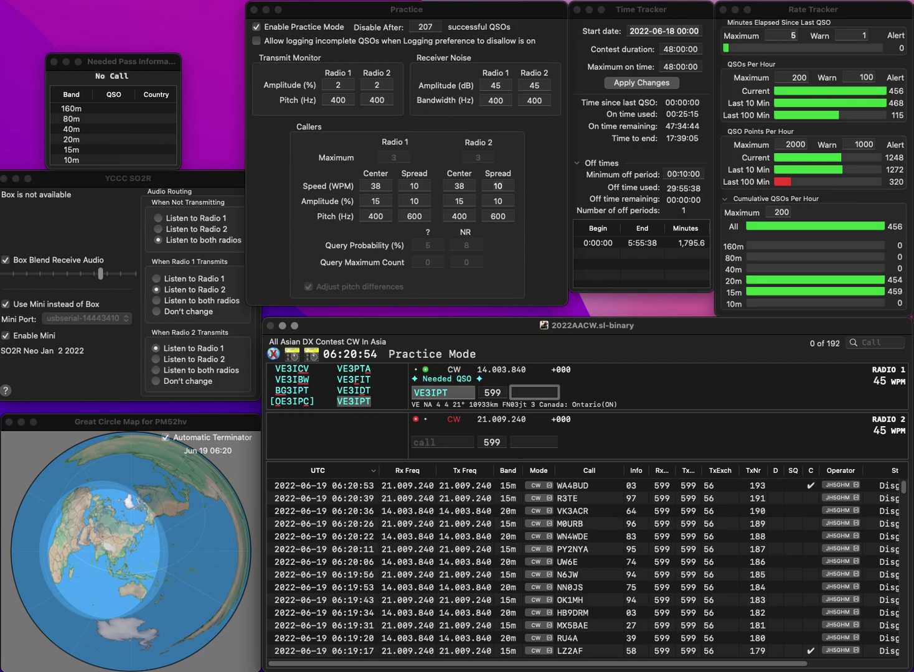
Log VE3IPT on Radio 1 with received exchange 43 and answer SE0C on Radio 2
{"action": "type", "text": "43"}
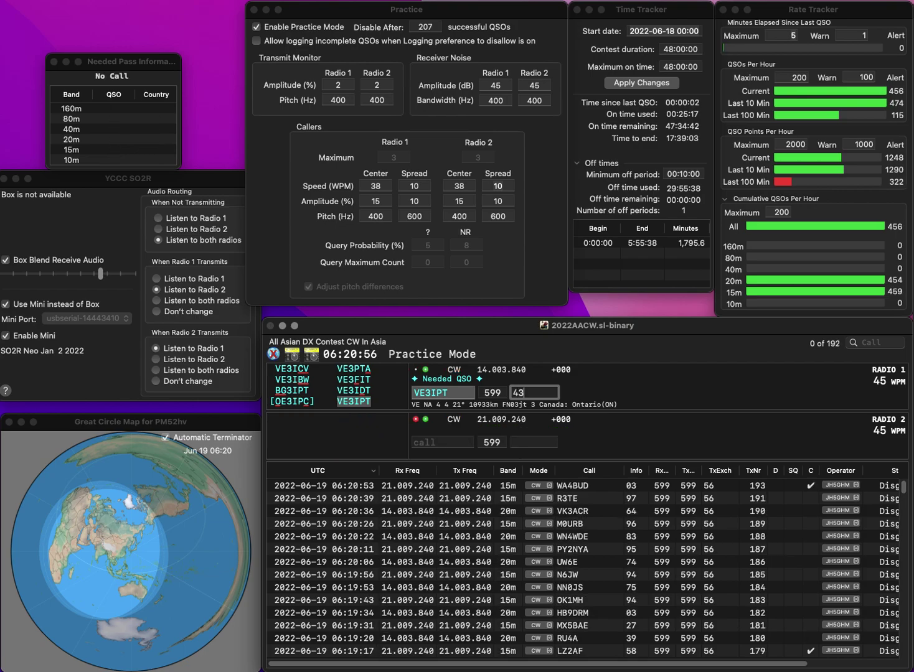
{"action": "key", "text": "Return"}
{"action": "type", "text": "SE0C"}
{"action": "key", "text": "Return"}
Answer PU3RAV on Radio 1 and log SE0C on Radio 2 with received exchange 93
{"action": "type", "text": "PU3RAV"}
{"action": "key", "text": "Return"}
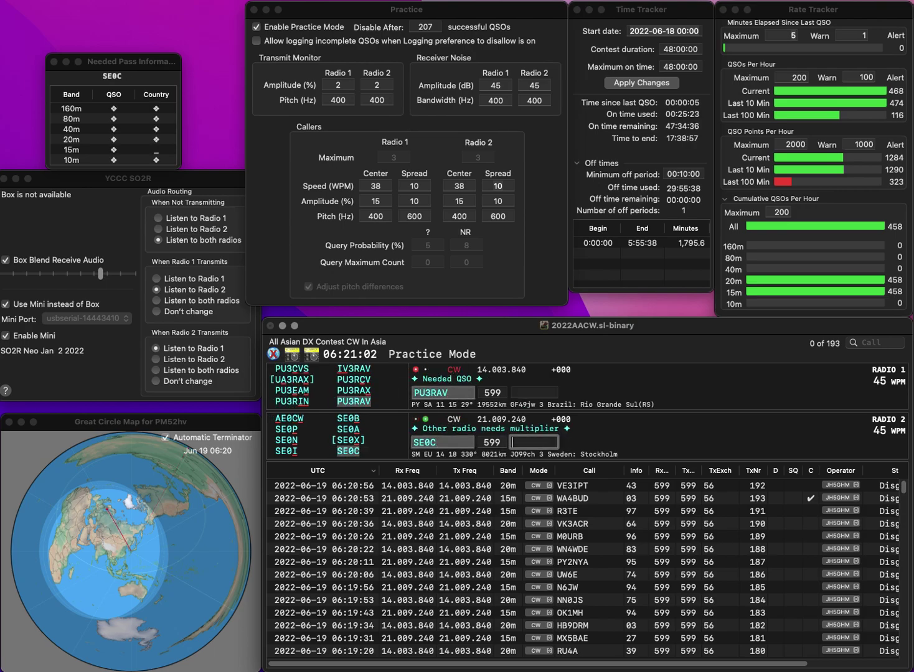
{"action": "type", "text": "93"}
{"action": "key", "text": "Return"}
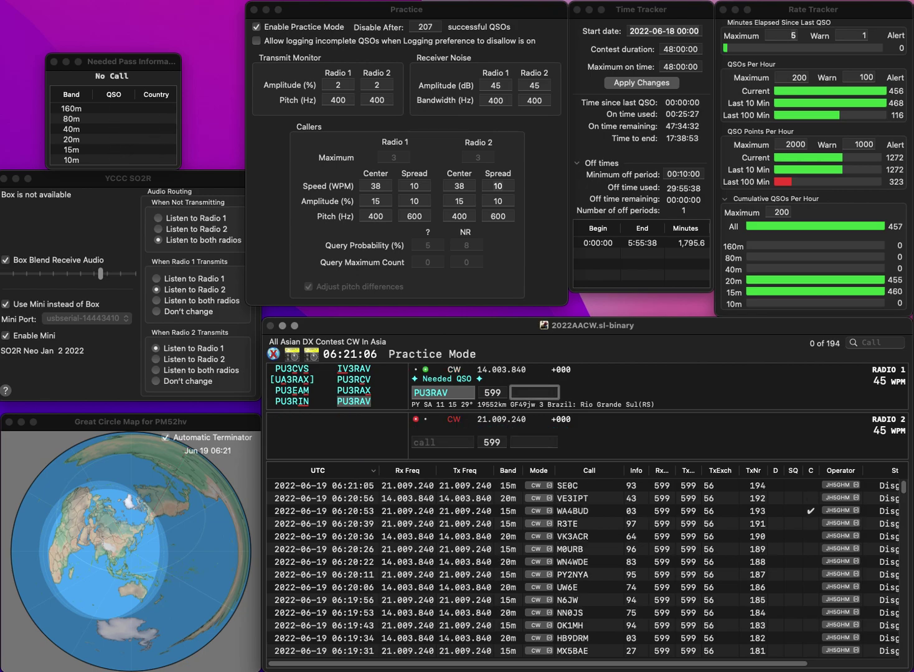
{"action": "type", "text": "89"}
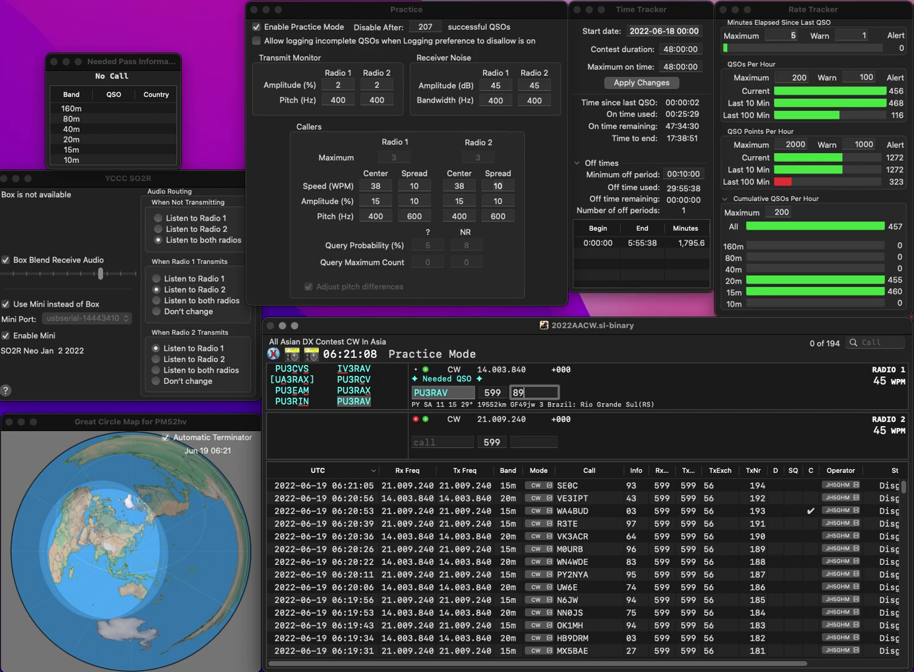
{"action": "key", "text": "Return"}
{"action": "type", "text": "W8JMD"}
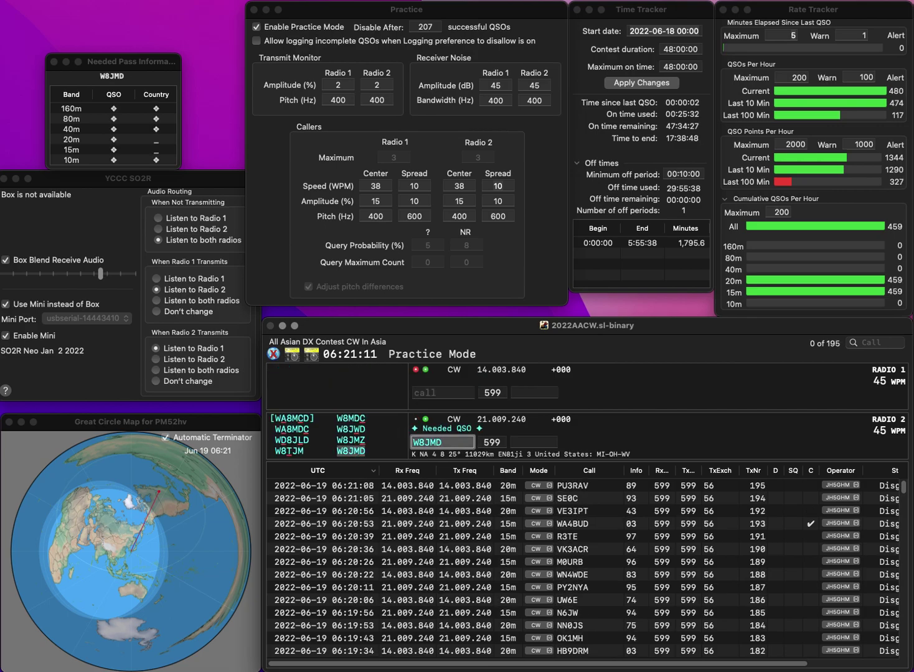
{"action": "key", "text": "Return"}
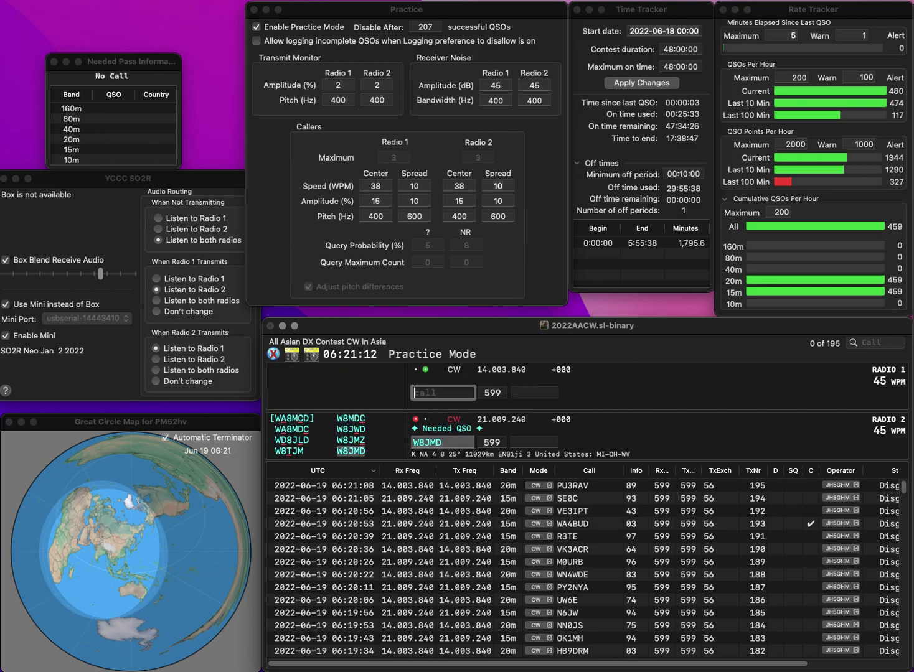
{"action": "type", "text": "IQ9V"}
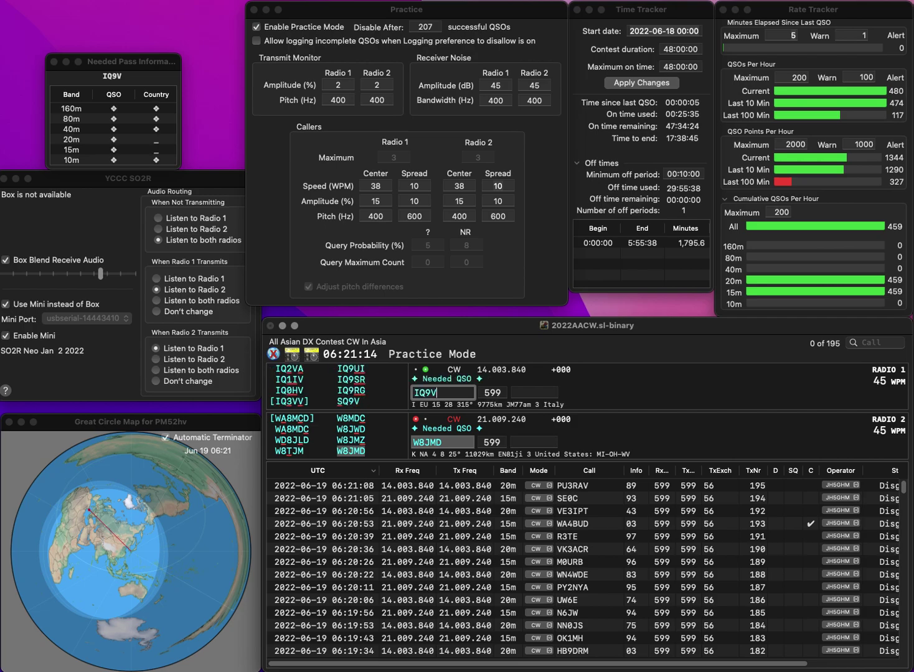
{"action": "key", "text": "BackSpace"}
{"action": "key", "text": "Return"}
{"action": "type", "text": "76"}
{"action": "key", "text": "Return"}
{"action": "key", "text": "Left"}
{"action": "key", "text": "Left"}
{"action": "key", "text": "BackSpace"}
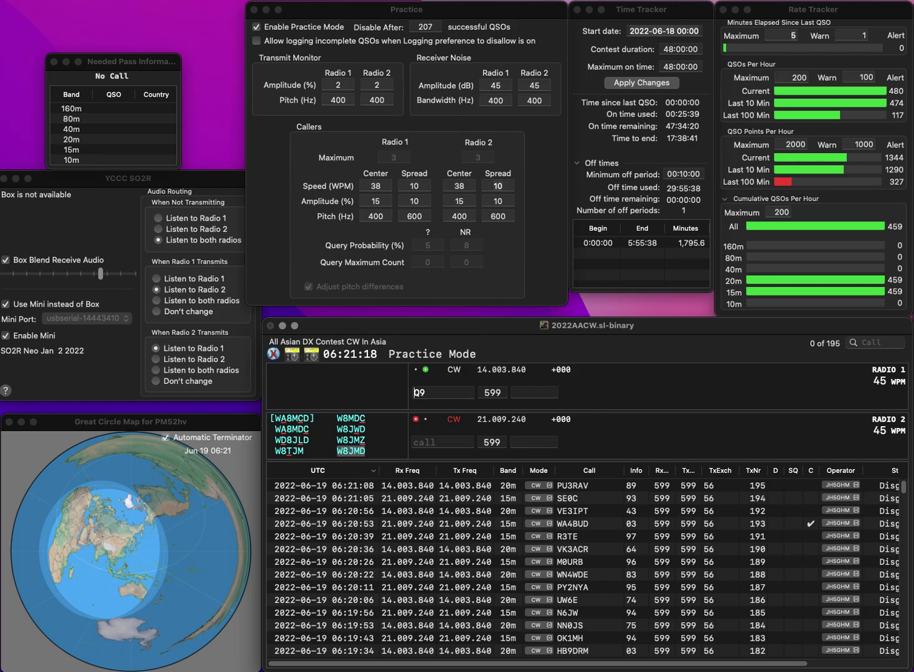
{"action": "type", "text": "S"}
{"action": "key", "text": "Right"}
{"action": "key", "text": "Right"}
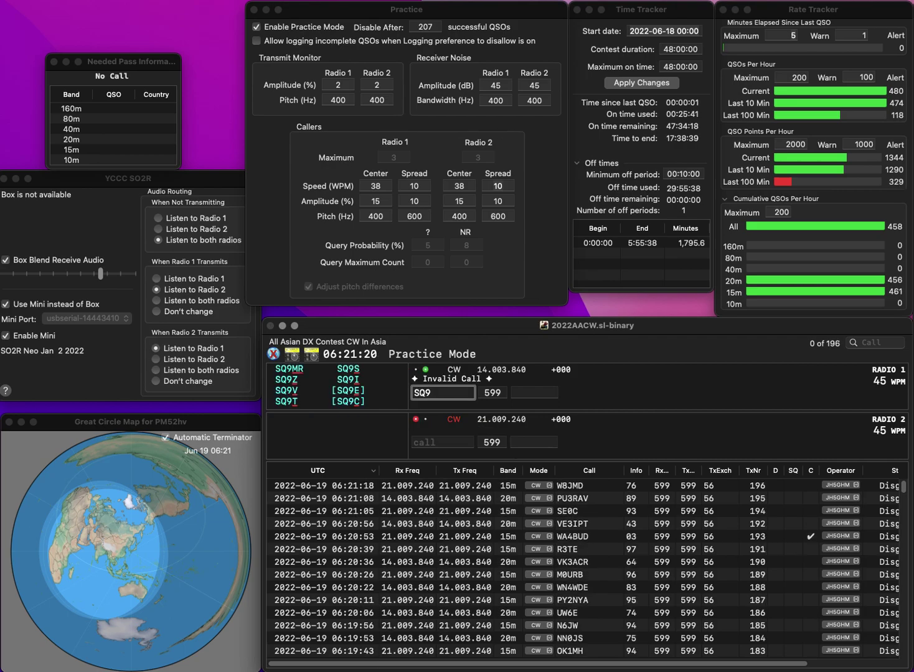
{"action": "type", "text": "IVD"}
{"action": "key", "text": "Return"}
Send the partial call 0BM on Radio 2 and log SQ9IVD on Radio 1 with received exchange 40
{"action": "type", "text": "0BM"}
{"action": "key", "text": "Return"}
{"action": "type", "text": "40"}
{"action": "key", "text": "Return"}
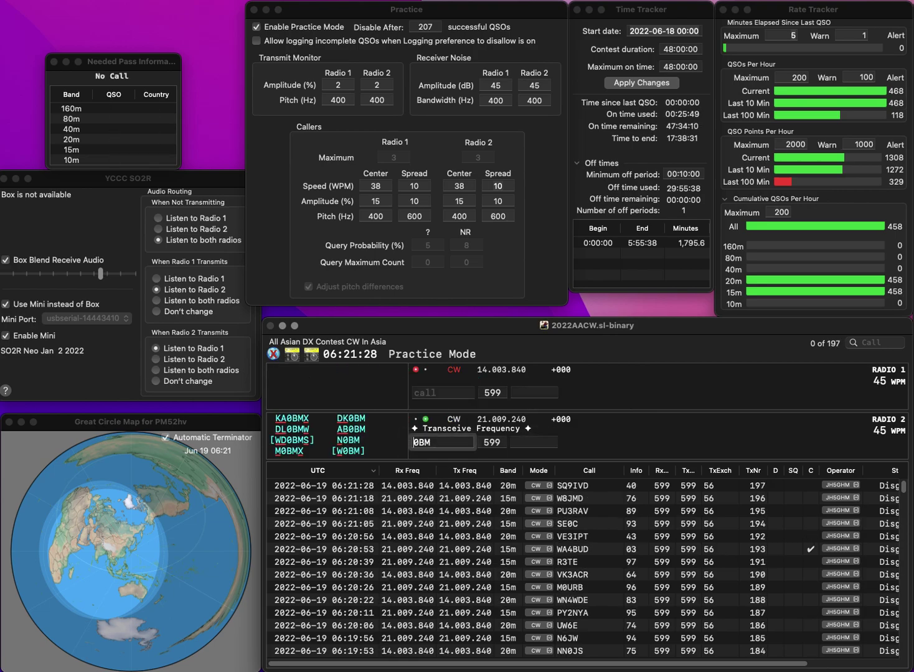
{"action": "type", "text": "AB"}
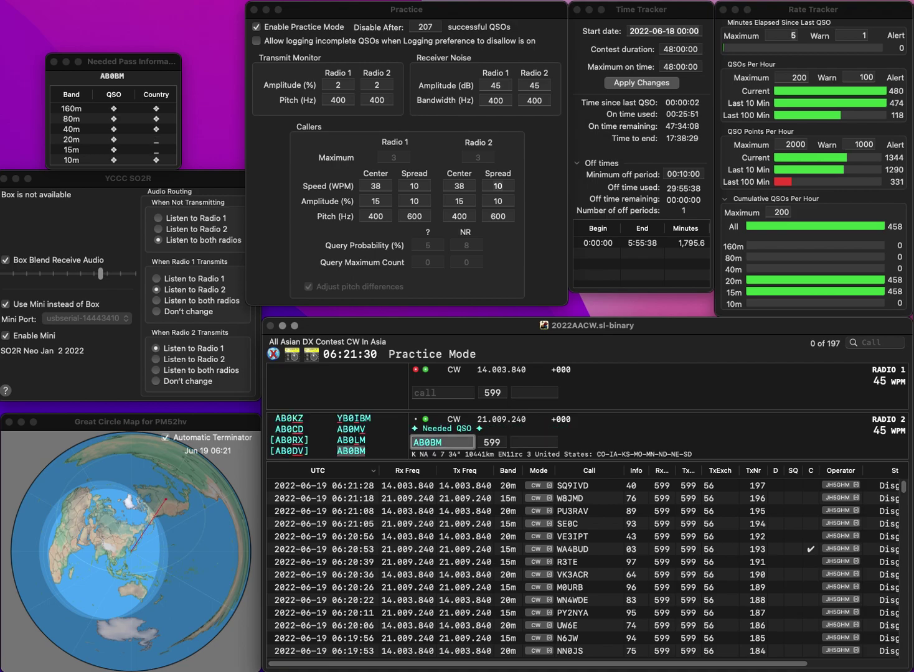
{"action": "key", "text": "Return"}
{"action": "type", "text": "IV"}
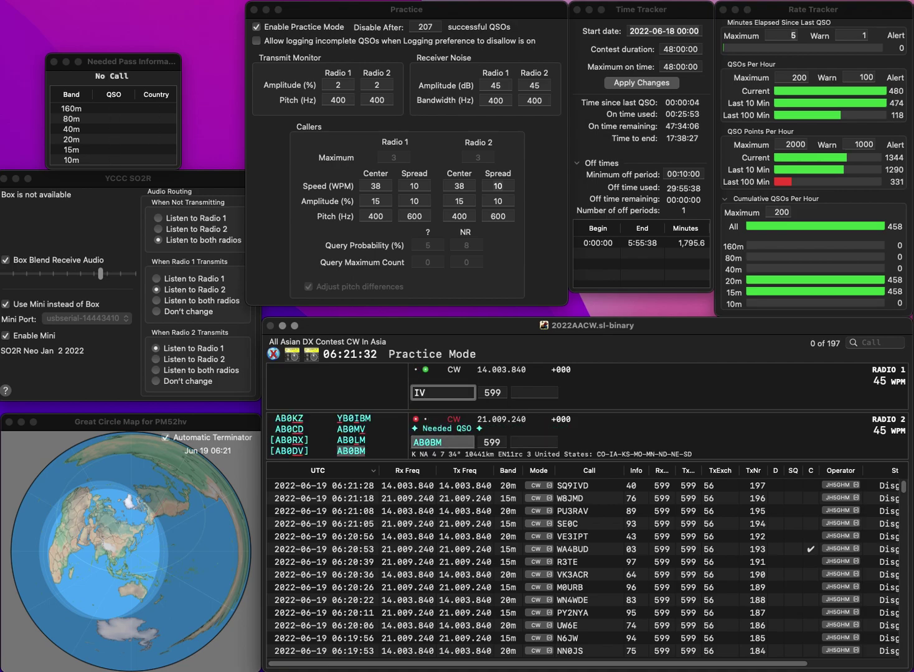
{"action": "type", "text": "GLA"}
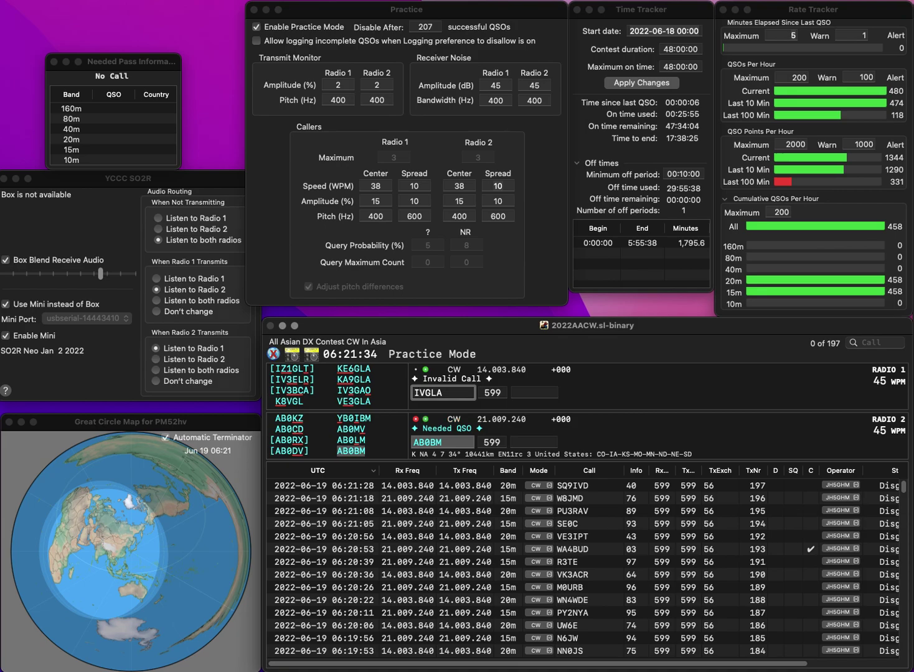
{"action": "key", "text": "Left"}
{"action": "key", "text": "Left"}
{"action": "key", "text": "Left"}
{"action": "type", "text": "3"}
{"action": "key", "text": "Return"}
Log AB0BM on Radio 2 with received exchange 35
{"action": "type", "text": "3"}
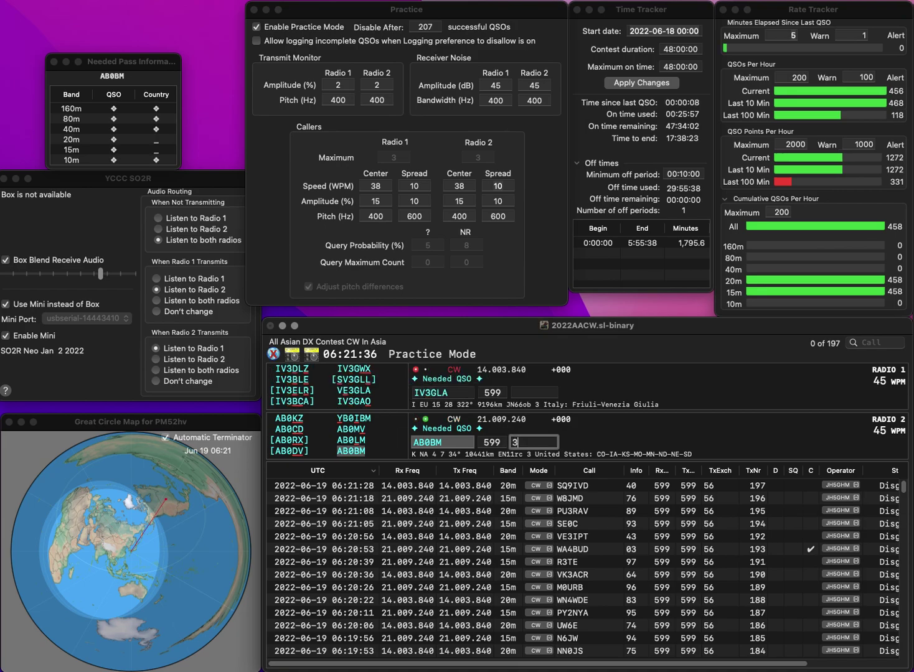
{"action": "type", "text": "5"}
{"action": "key", "text": "Return"}
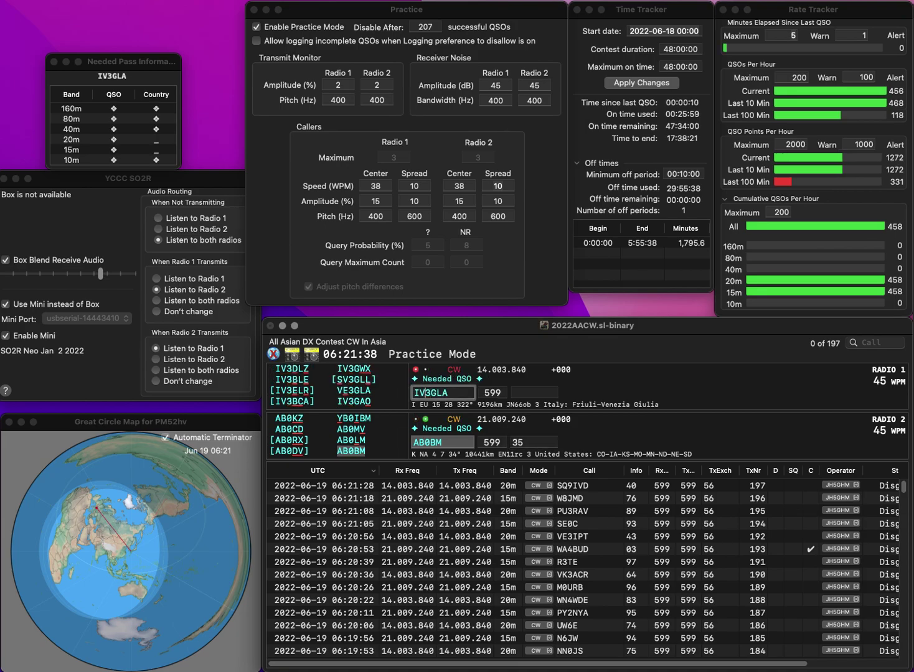
{"action": "key", "text": "BackSpace"}
{"action": "type", "text": "U"}
{"action": "key", "text": "BackSpace"}
{"action": "type", "text": "7"}
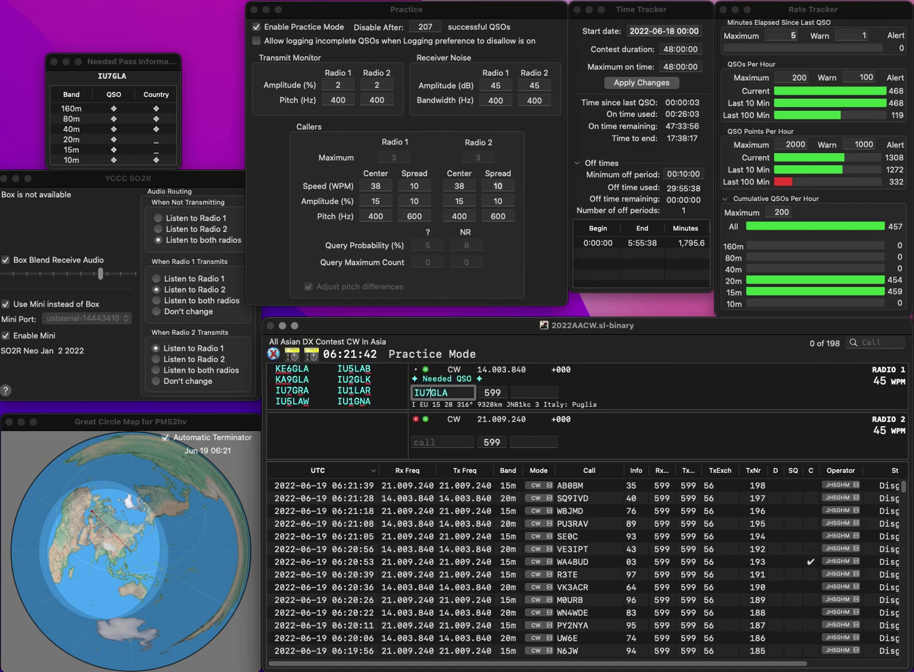
{"action": "key", "text": "Return"}
Answer VE6SGD on Radio 2, completing the partial call SGD with the prefix VE6
{"action": "type", "text": "SGD"}
{"action": "key", "text": "Left"}
{"action": "key", "text": "Left"}
{"action": "key", "text": "Left"}
{"action": "type", "text": "VE6"}
{"action": "key", "text": "Return"}
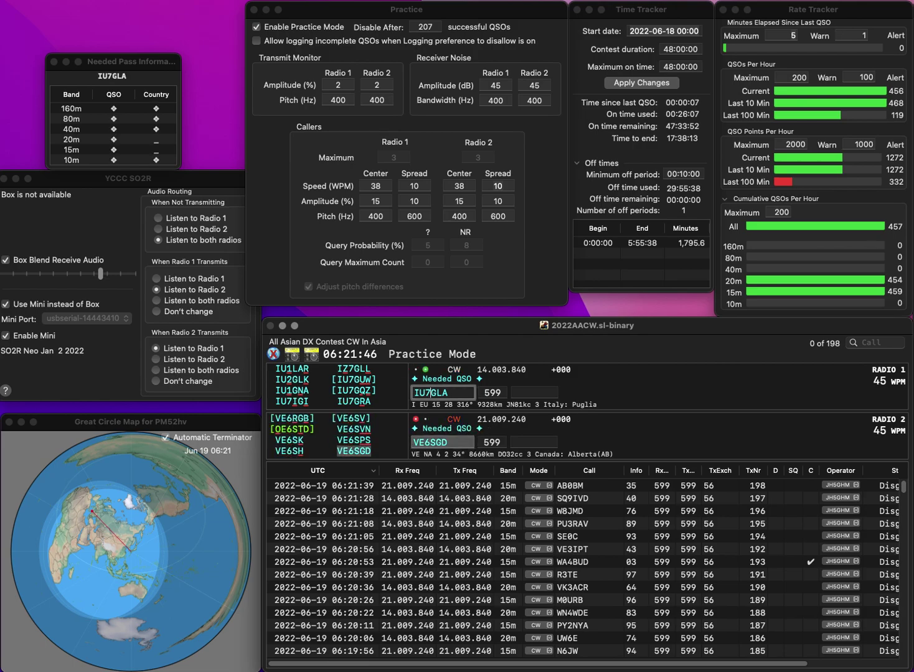
{"action": "key", "text": "Delete"}
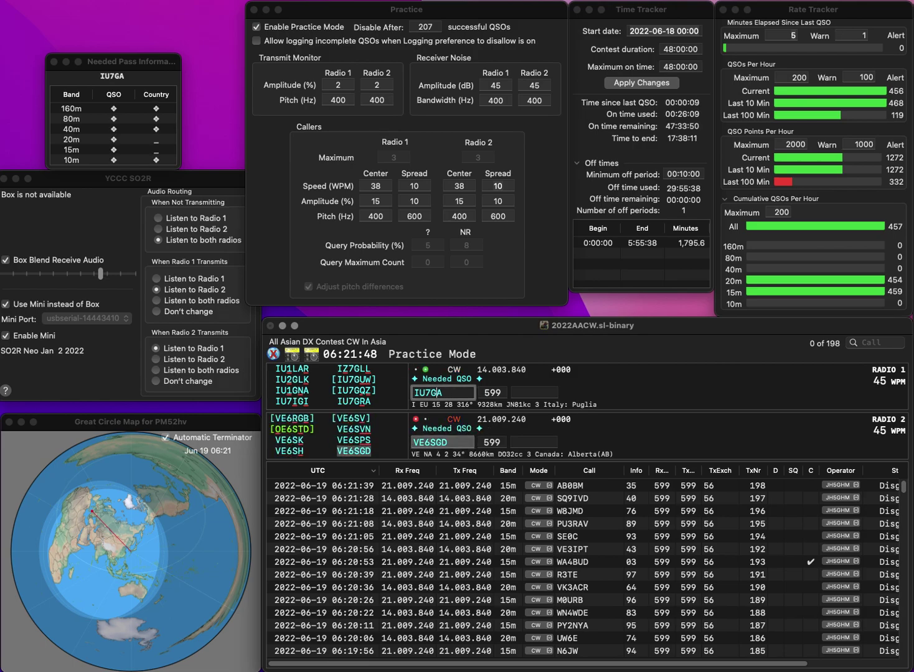
{"action": "type", "text": "R"}
{"action": "key", "text": "Return"}
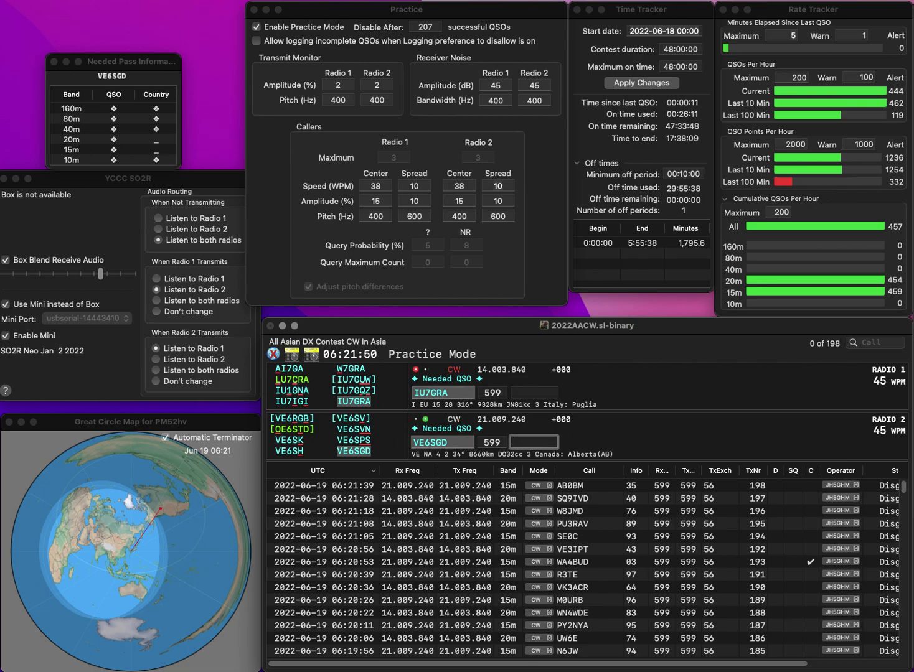
Log VE6SGD on Radio 2 with received exchange 42 and IU7GRA on Radio 1 with received exchange 26
{"action": "type", "text": "42"}
{"action": "key", "text": "Return"}
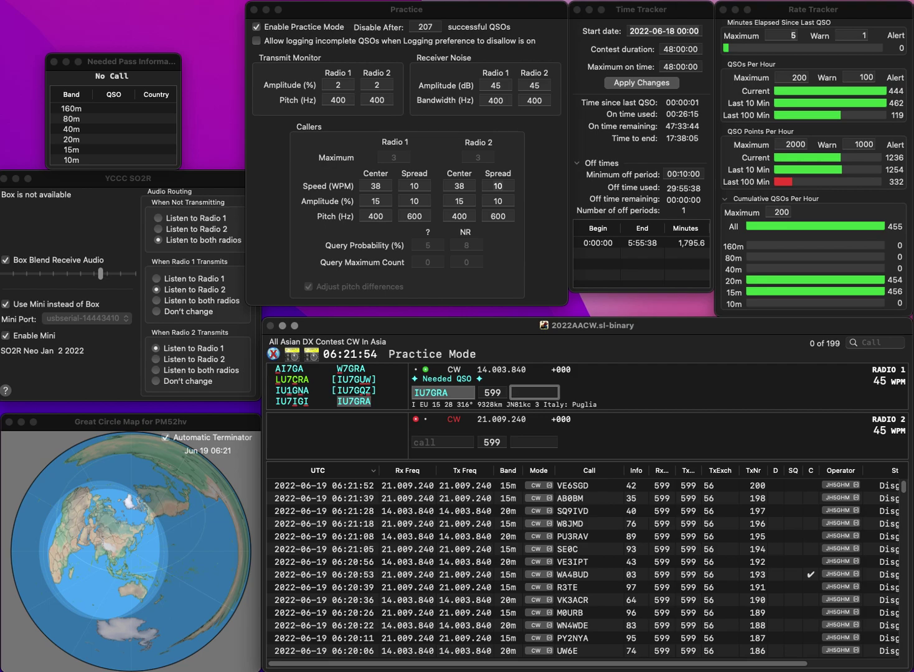
{"action": "type", "text": "26"}
{"action": "key", "text": "Return"}
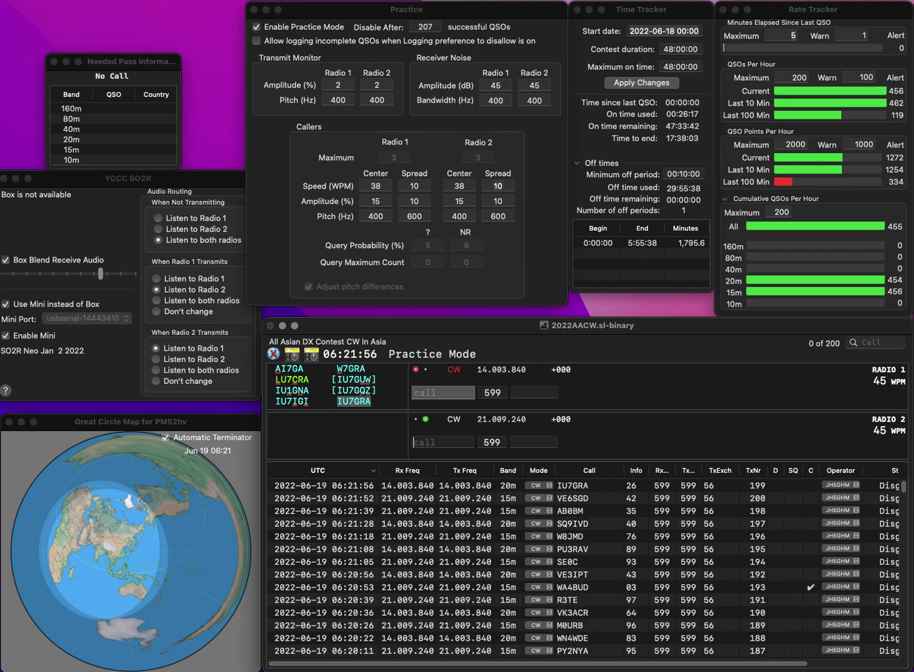
Answer WD5ENH on Radio 2 and K8CGE on Radio 1, adding the missing prefixes WD and K
{"action": "type", "text": "5ENHA"}
{"action": "key", "text": "Home"}
{"action": "type", "text": "WD"}
{"action": "key", "text": "Return"}
{"action": "type", "text": "8CGE"}
{"action": "key", "text": "super+Left"}
{"action": "type", "text": "K"}
{"action": "key", "text": "Return"}
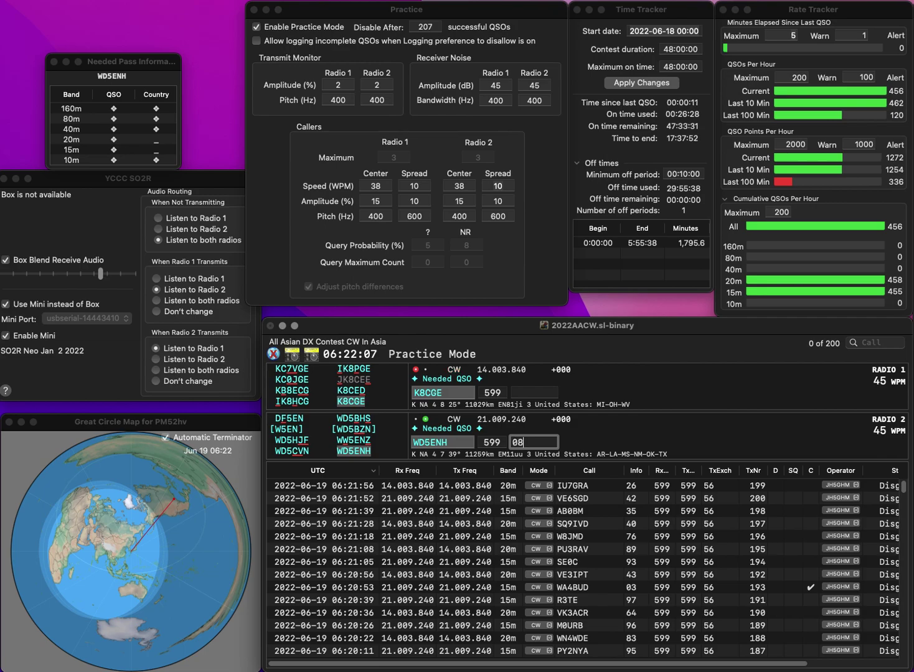
{"action": "key", "text": "BackSpace"}
{"action": "type", "text": "9"}
{"action": "key", "text": "Return"}
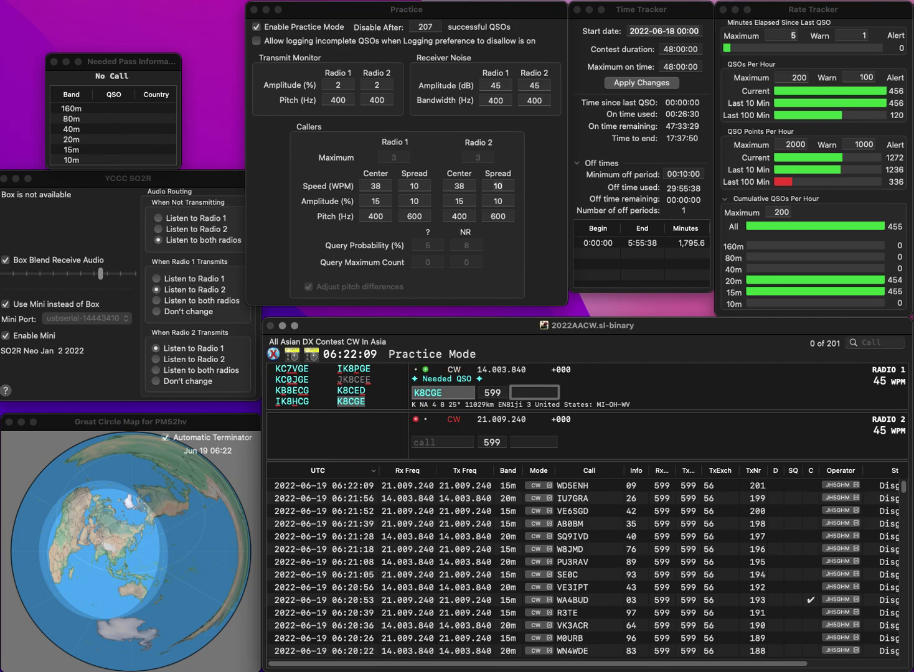
{"action": "type", "text": "13"}
{"action": "key", "text": "Return"}
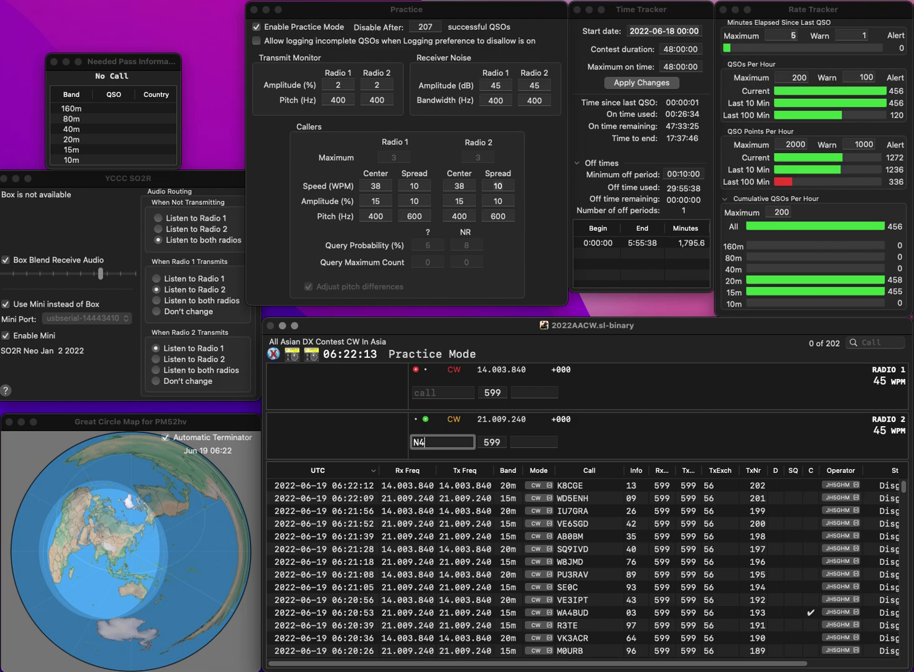
Send the partial call N4 on Radio 2 and answer DJ1OJ on Radio 1
{"action": "type", "text": "N4"}
{"action": "key", "text": "Return"}
{"action": "type", "text": "DJ1OJ"}
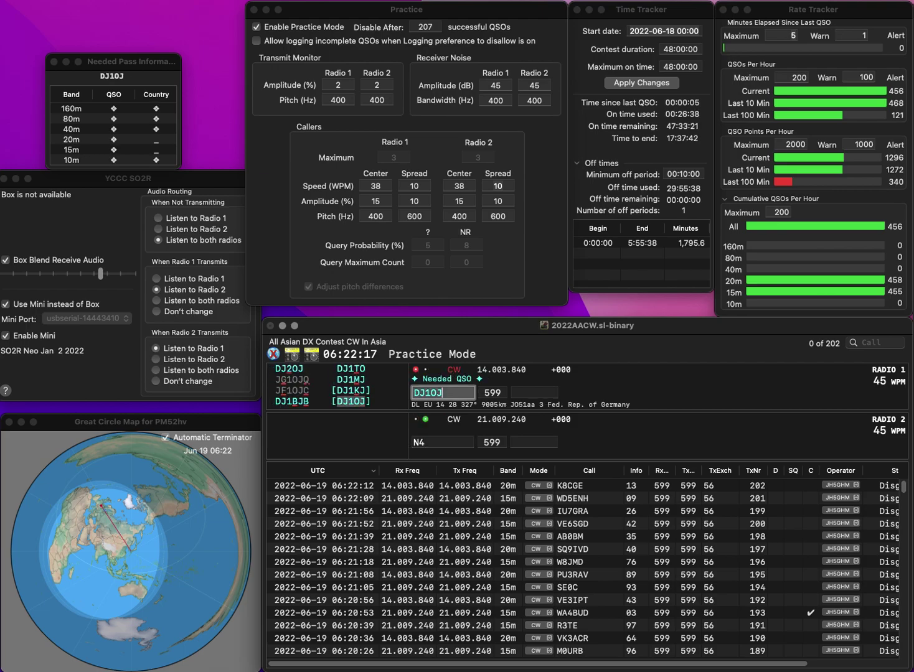
{"action": "key", "text": "Return"}
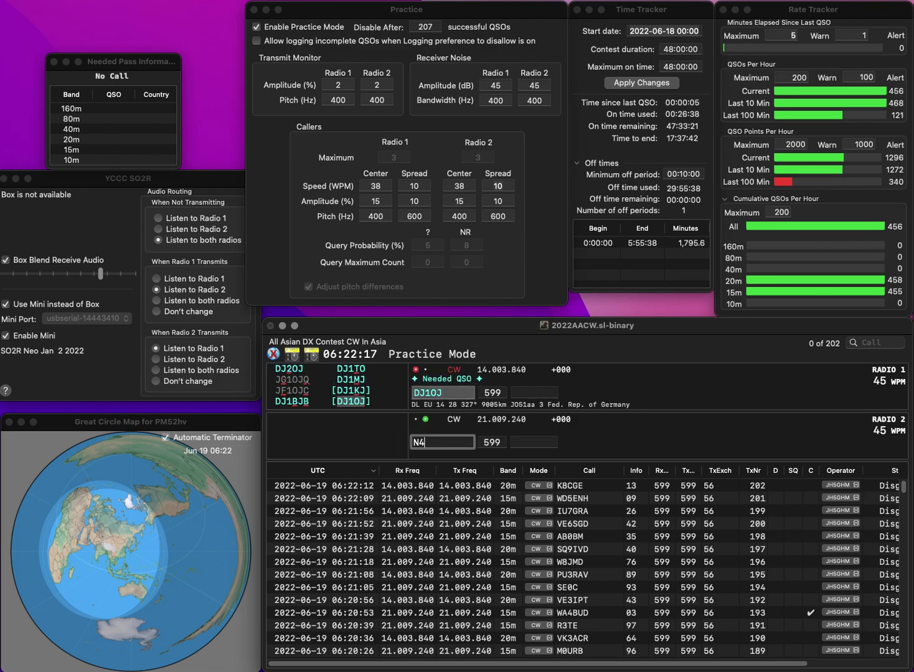
{"action": "type", "text": "CWK"}
{"action": "key", "text": "space"}
{"action": "key", "text": "Tab"}
{"action": "key", "text": "space"}
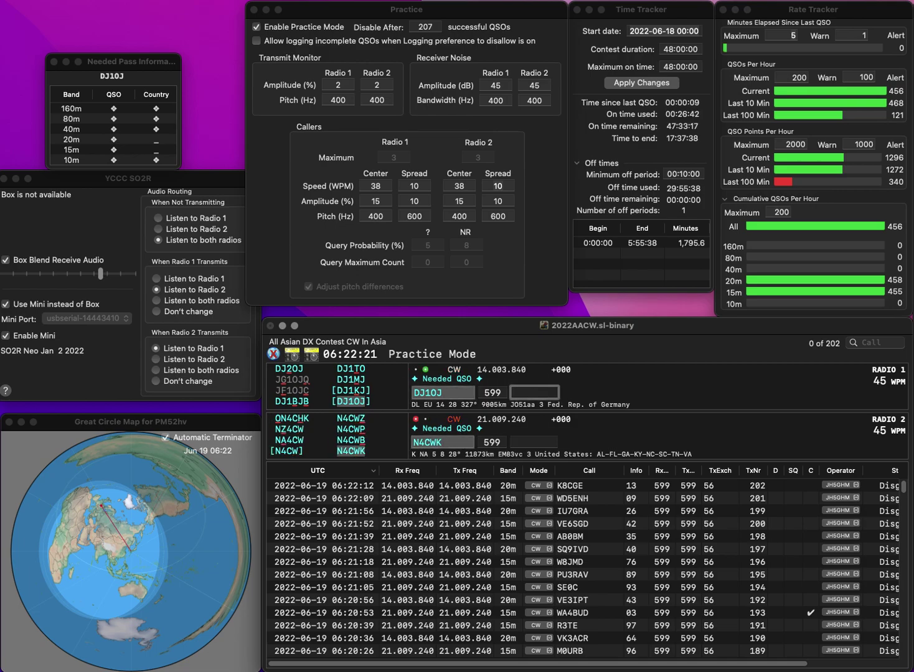
{"action": "type", "text": "35"}
{"action": "key", "text": "Return"}
{"action": "type", "text": "3"}
{"action": "key", "text": "Return"}
{"action": "type", "text": "KE5DXX"}
{"action": "key", "text": "Return"}
{"action": "type", "text": "LZ1"}
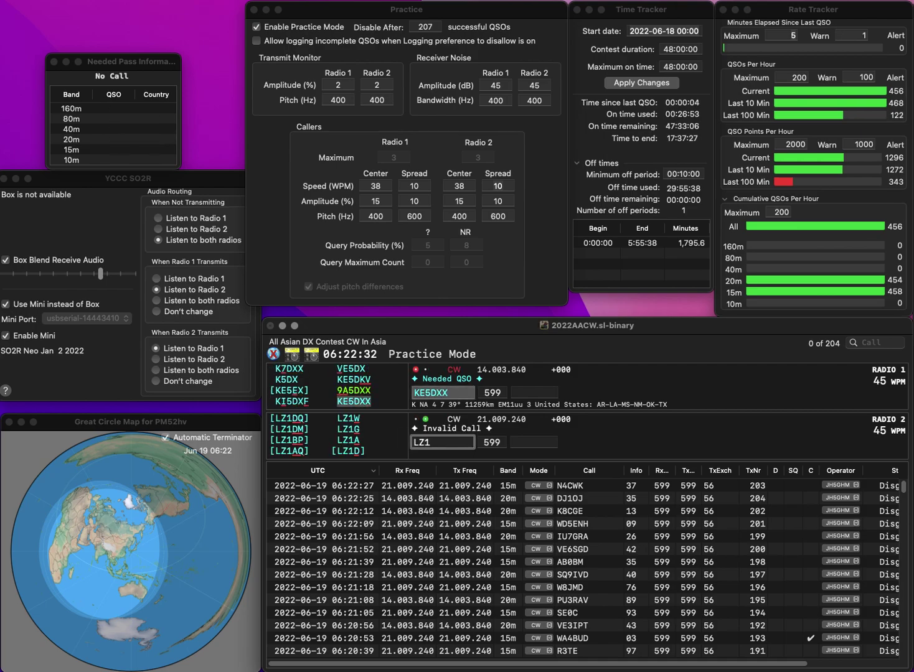
{"action": "type", "text": "QB"}
{"action": "key", "text": "Return"}
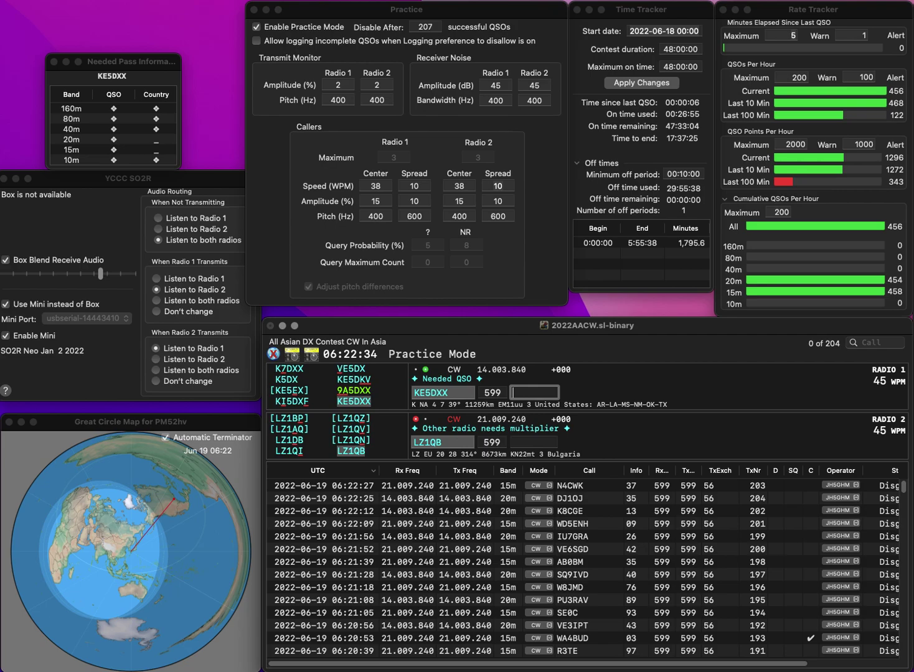
Log KE5DXX on Radio 1 with received exchange 86 and LZ1QB on Radio 2 with received exchange 67
{"action": "type", "text": "86"}
{"action": "key", "text": "Return"}
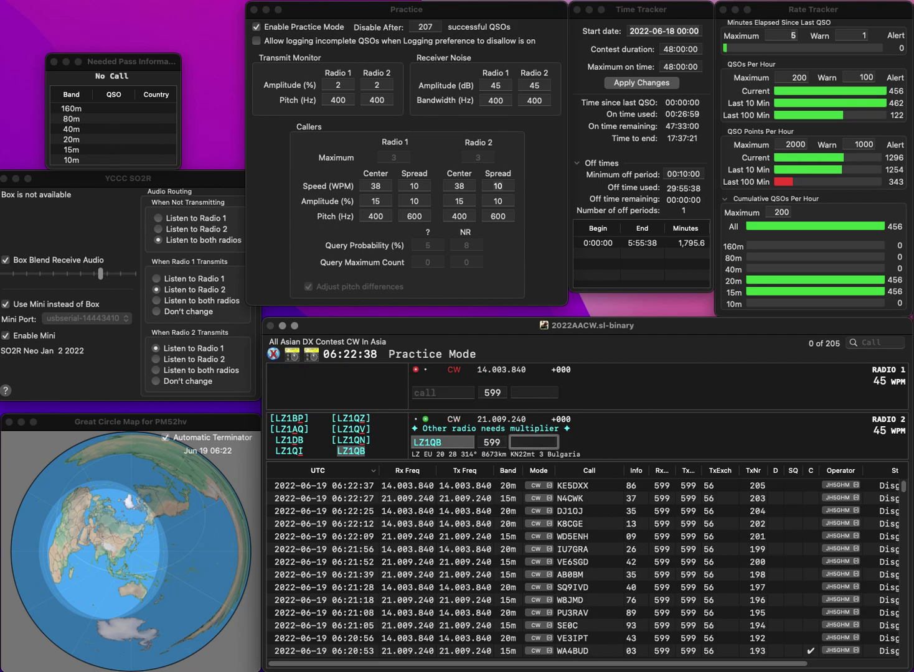
{"action": "type", "text": "67"}
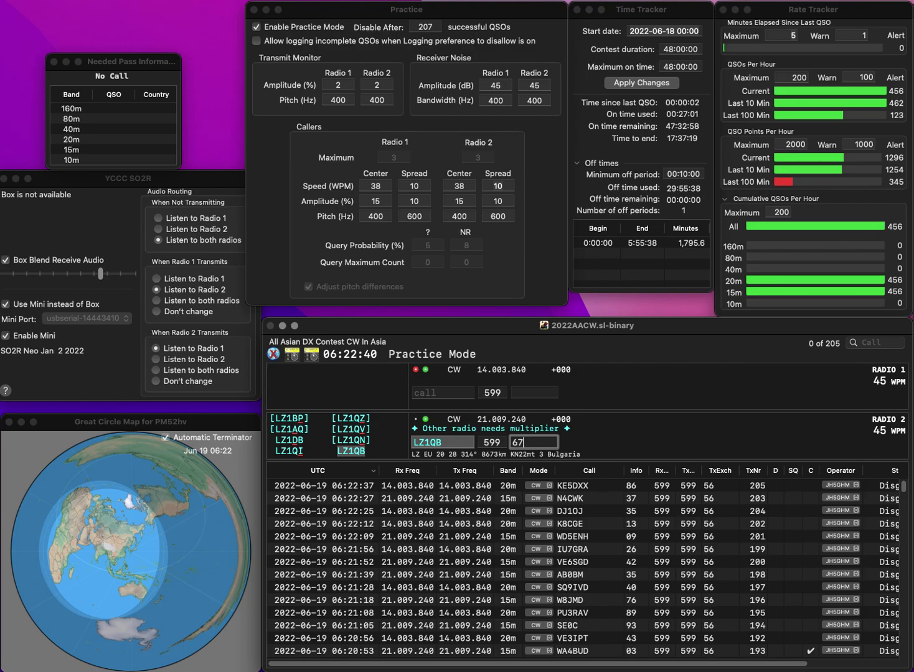
{"action": "key", "text": "Return"}
{"action": "type", "text": "EB3AM"}
{"action": "key", "text": "space"}
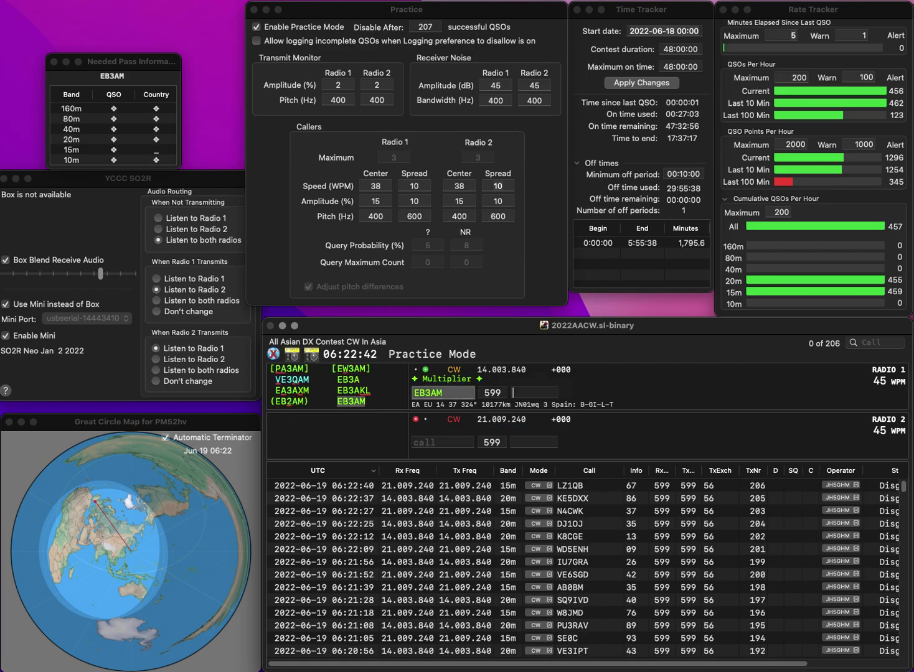
{"action": "key", "text": "Return"}
{"action": "type", "text": "KE"}
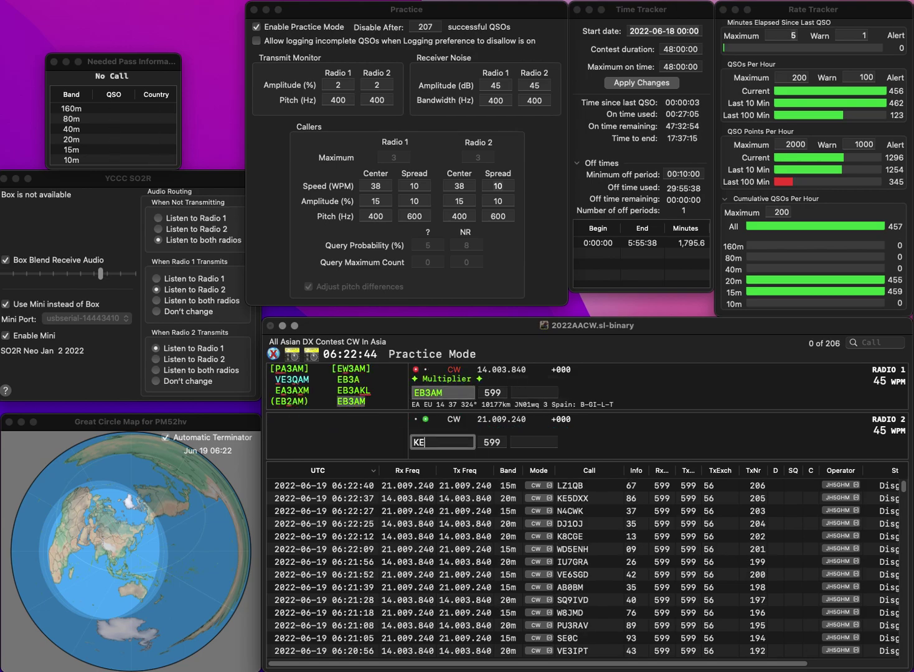
{"action": "type", "text": "1IU"}
{"action": "key", "text": "Return"}
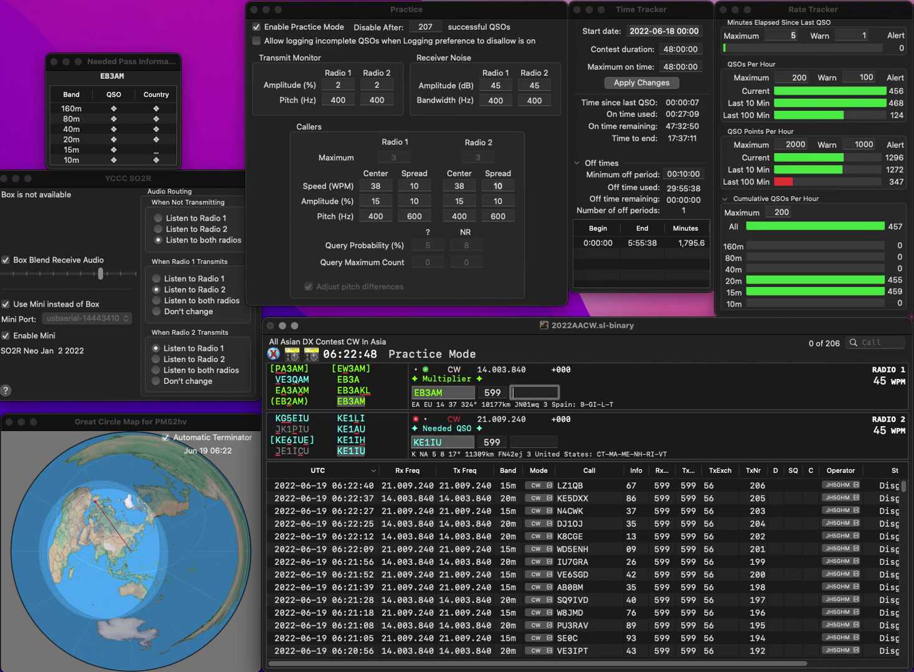
Log EB3AM on Radio 1 with received exchange 12
{"action": "type", "text": "12"}
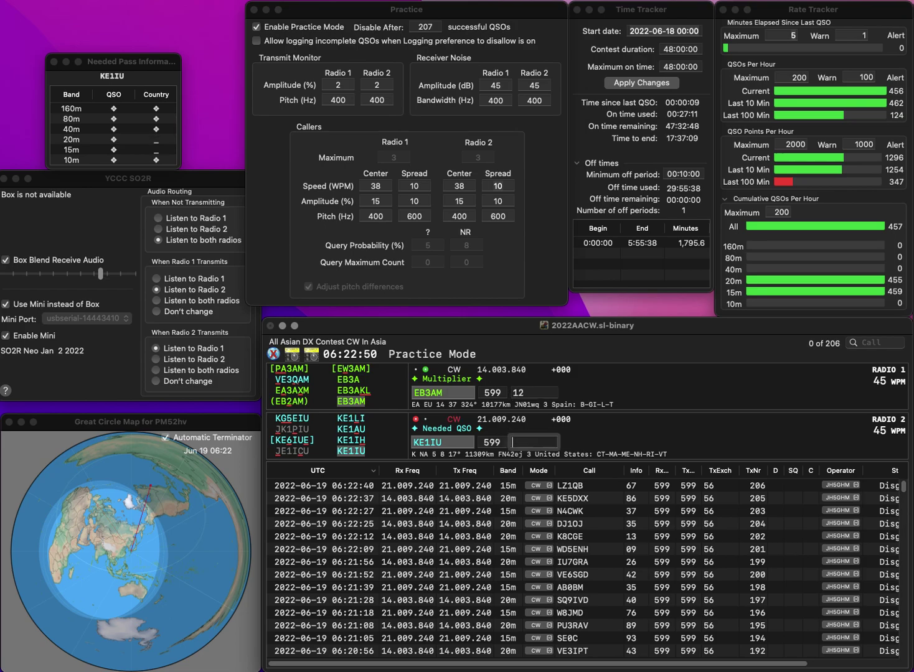
Log the pending contacts: EB3AM on Radio 1 with exchange 12, and KE1IU on Radio 2 with received exchange 36
{"action": "key", "text": "Return"}
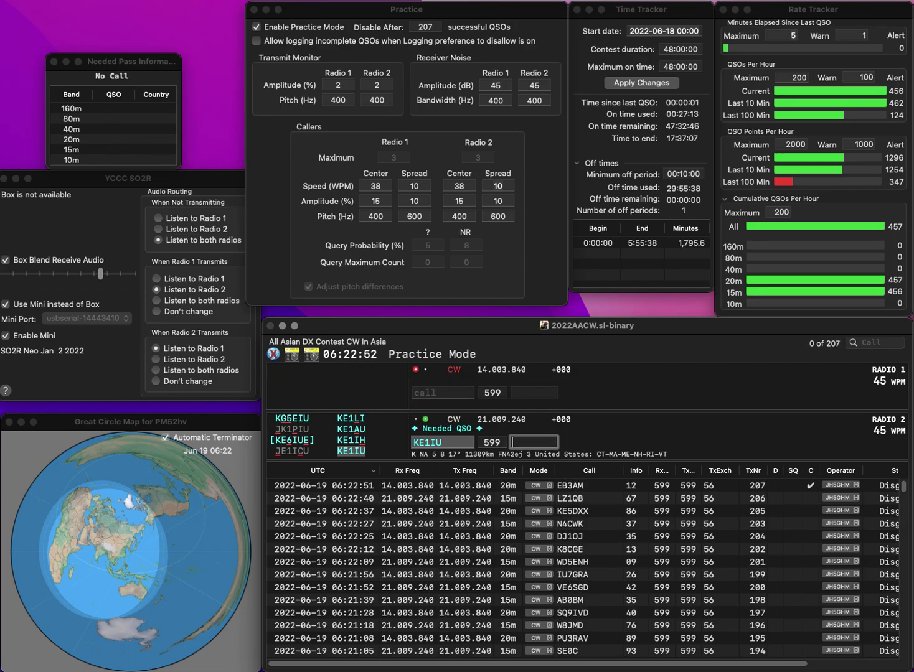
{"action": "type", "text": "36"}
{"action": "key", "text": "Return"}
{"action": "type", "text": "W5QC"}
{"action": "key", "text": "Return"}
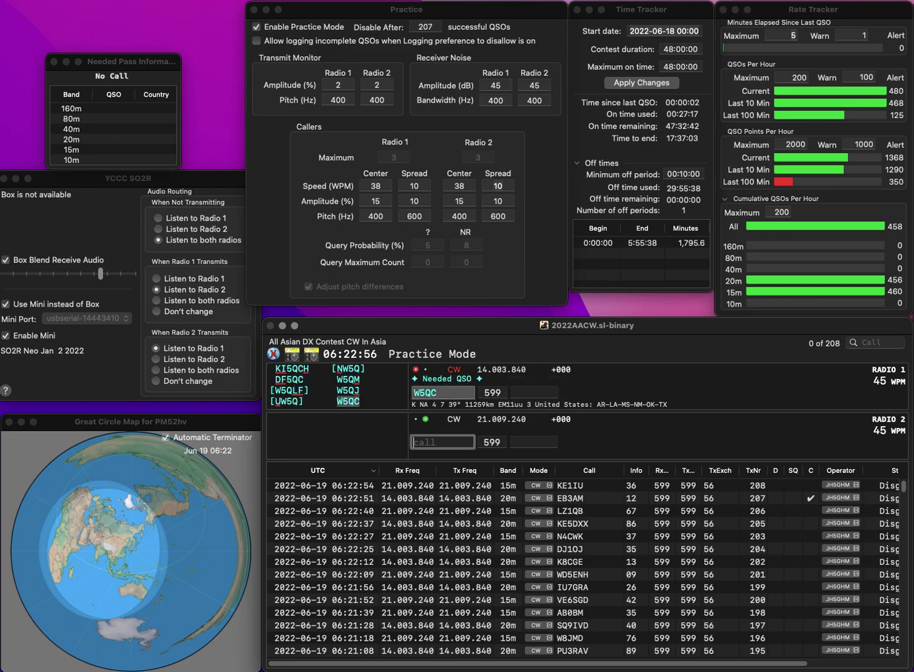
{"action": "type", "text": "DL4FAP"}
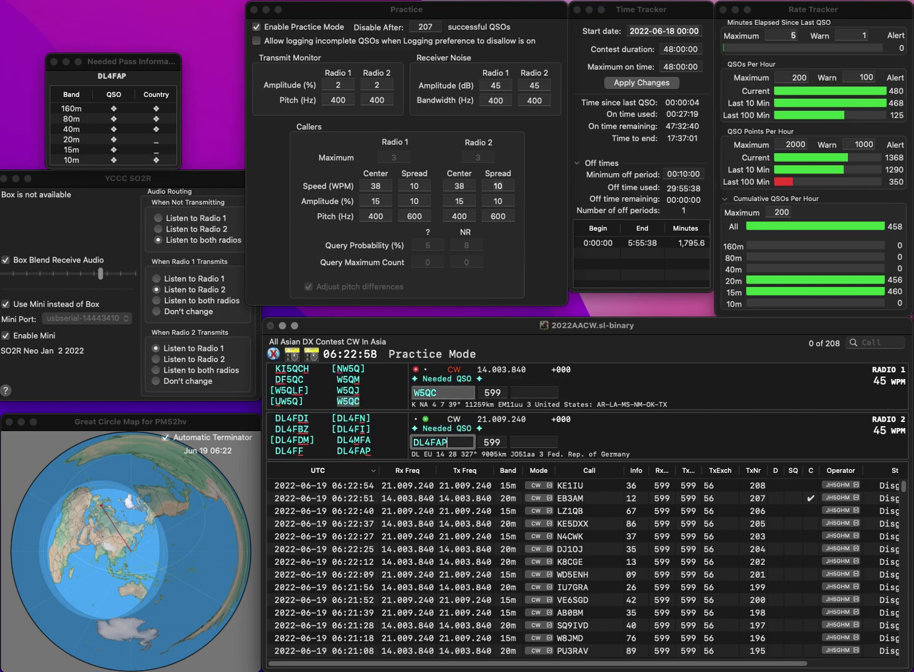
{"action": "key", "text": "Return"}
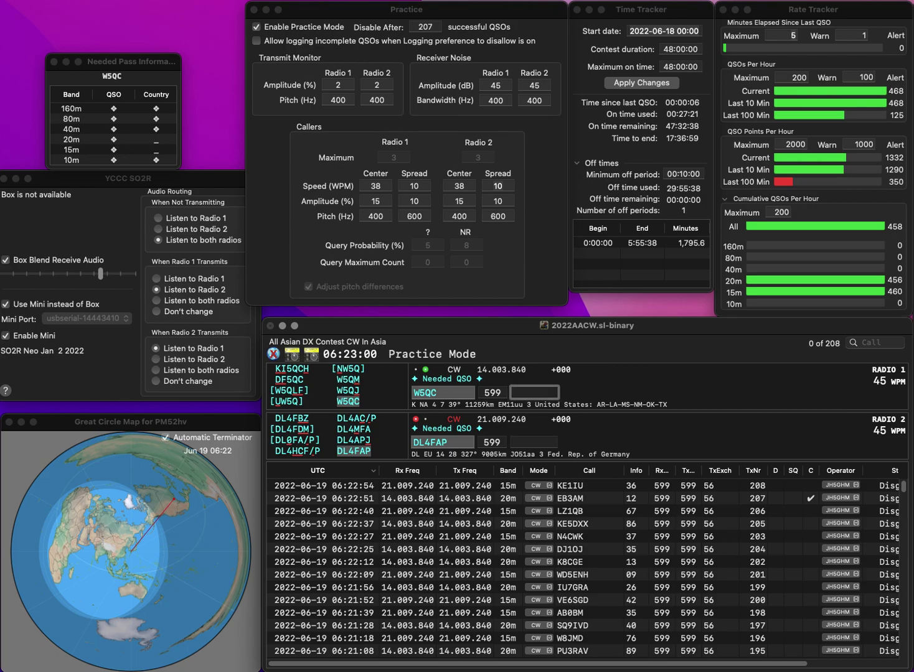
{"action": "type", "text": "85"}
{"action": "key", "text": "Return"}
{"action": "type", "text": "54"}
{"action": "key", "text": "Return"}
Answer N6JM on Radio 1 and ZL3SST on Radio 2, and get ready to enter Radio 1's exchange
{"action": "type", "text": "N6JM"}
{"action": "key", "text": "Return"}
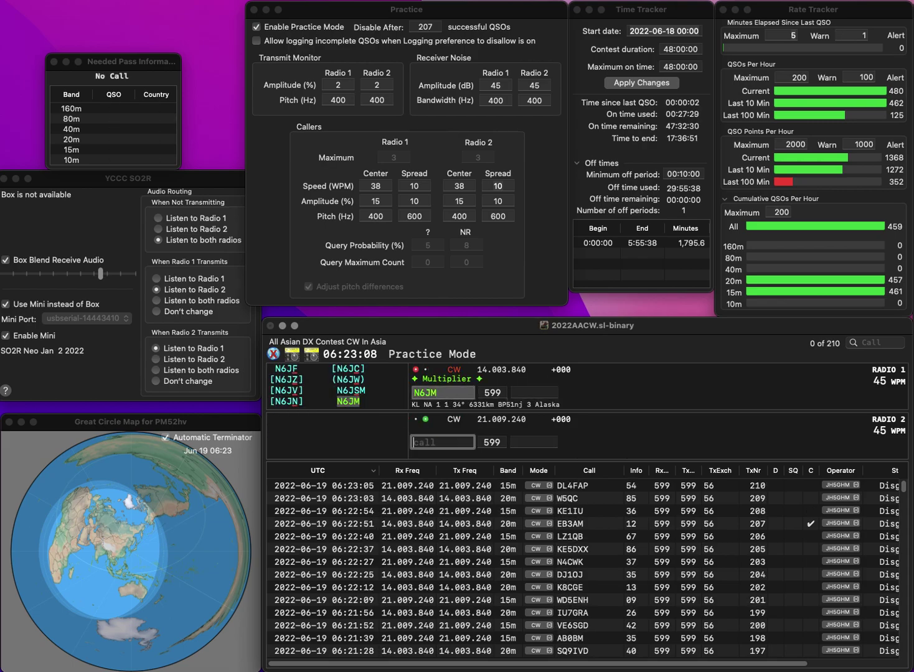
{"action": "type", "text": "ZL3SST"}
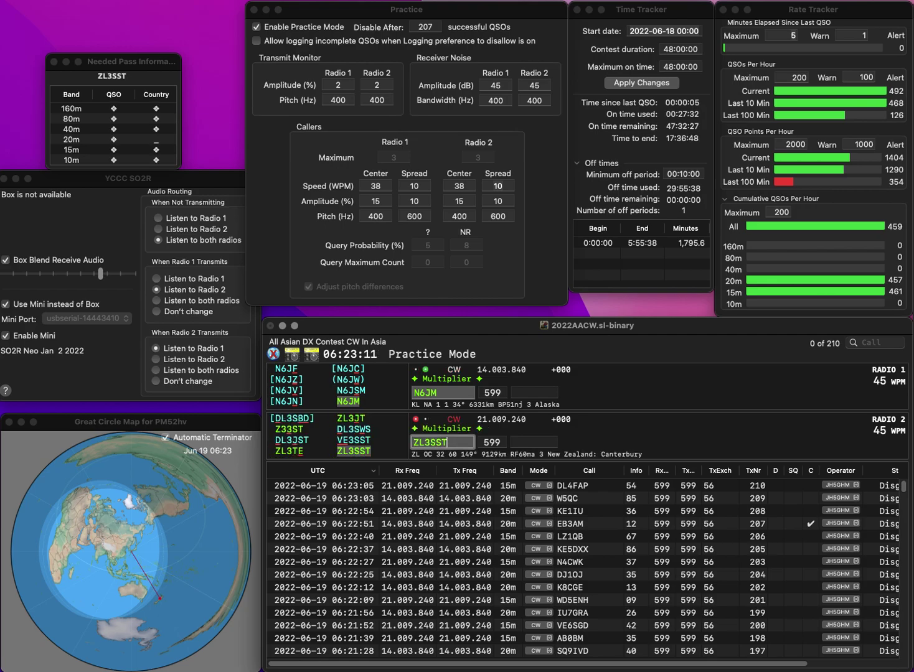
{"action": "key", "text": "Return"}
{"action": "key", "text": "space"}
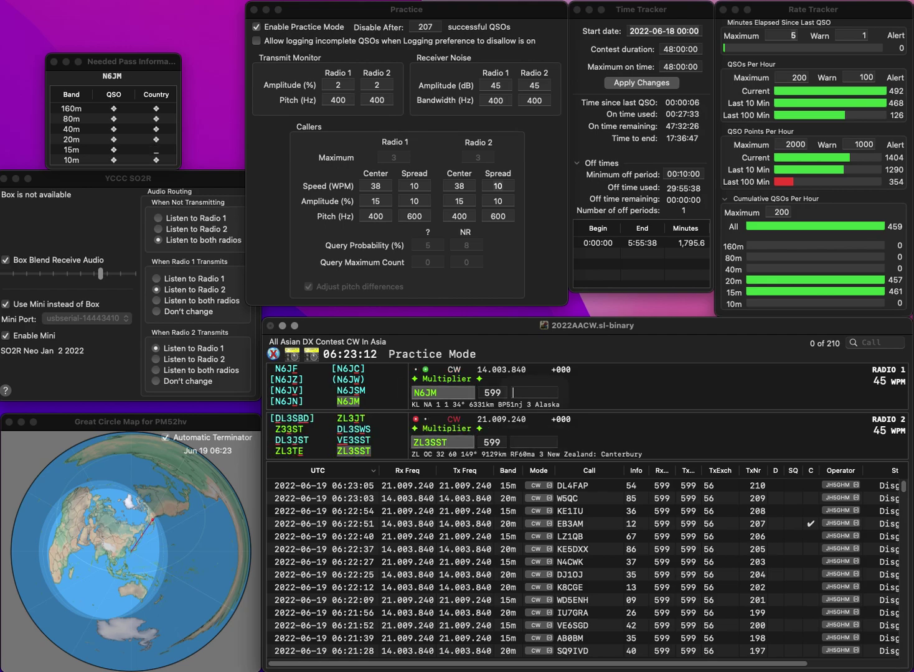
{"action": "type", "text": "23"}
{"action": "key", "text": "Return"}
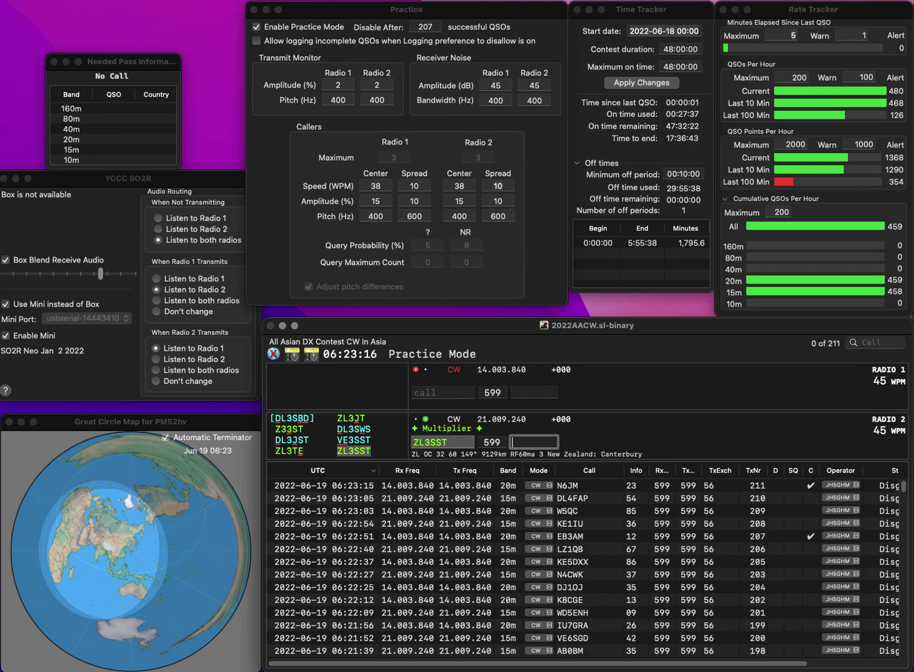
{"action": "type", "text": "91"}
{"action": "key", "text": "Return"}
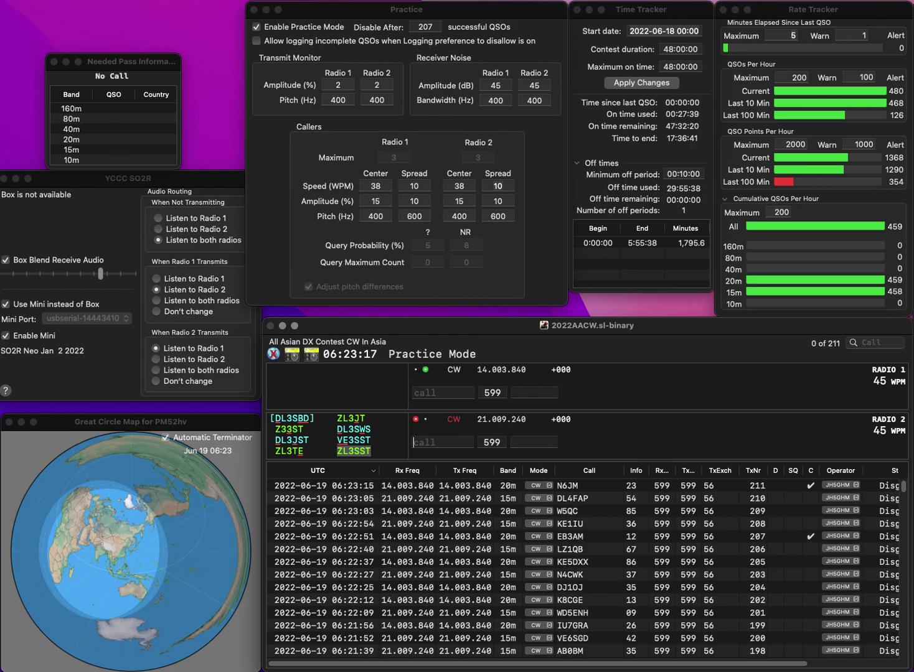
{"action": "type", "text": "PW1P"}
{"action": "type", "text": "Y"}
{"action": "key", "text": "Home"}
{"action": "key", "text": "Delete"}
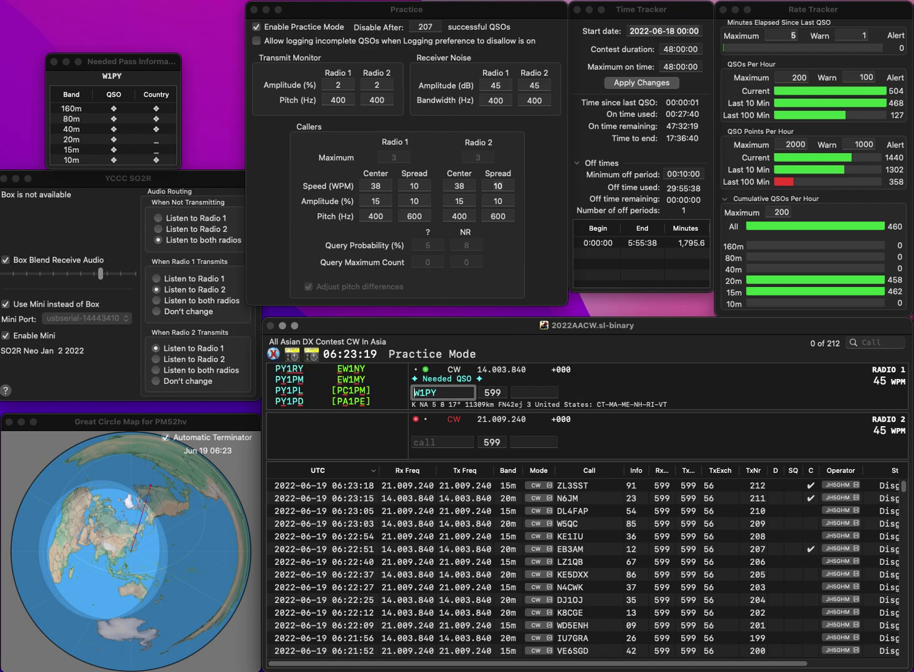
{"action": "key", "text": "Return"}
{"action": "type", "text": "EA3R"}
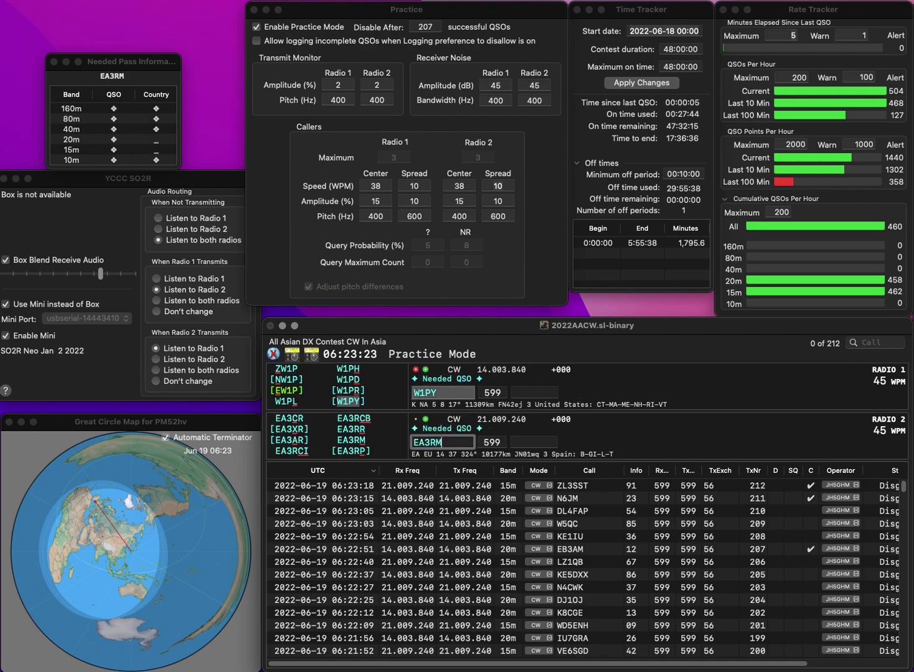
{"action": "type", "text": "M"}
{"action": "key", "text": "Return"}
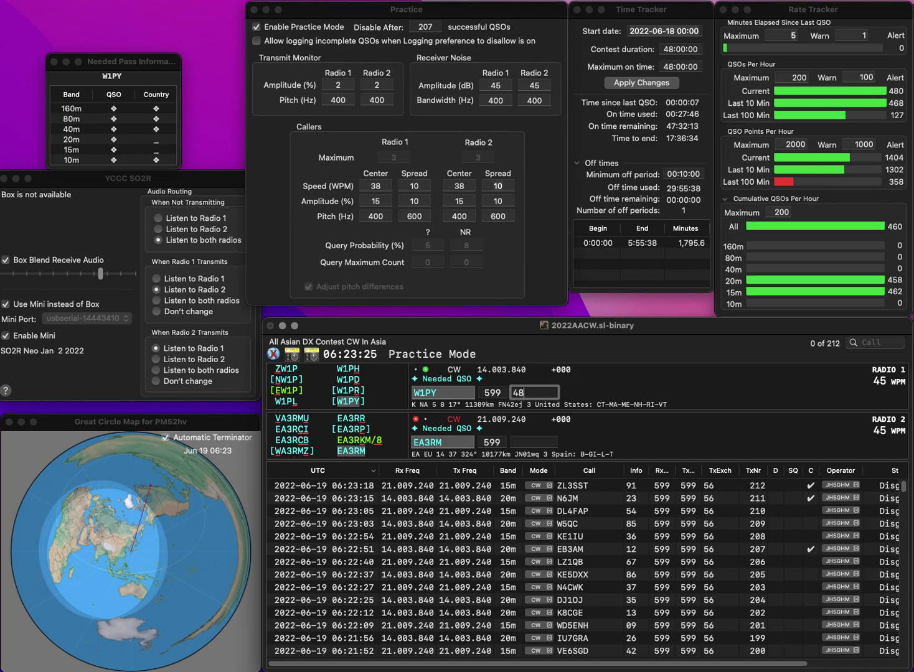
{"action": "key", "text": "Return"}
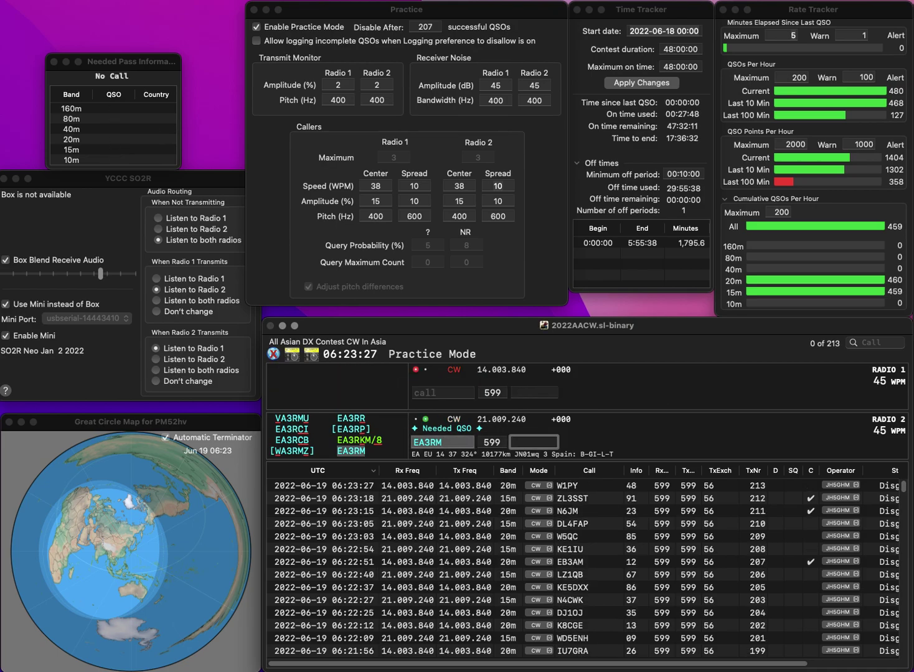
{"action": "type", "text": "0"}
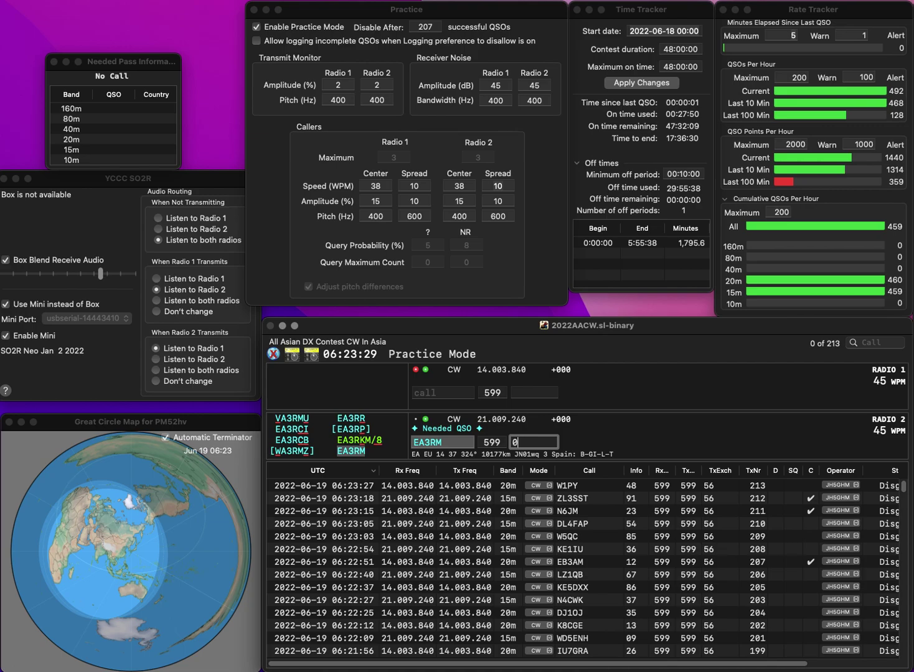
{"action": "type", "text": "8"}
{"action": "key", "text": "Return"}
Enter the callers EC5ALJ on Radio 1 and WA2VIU on Radio 2, answering each one
{"action": "type", "text": "EC5AL"}
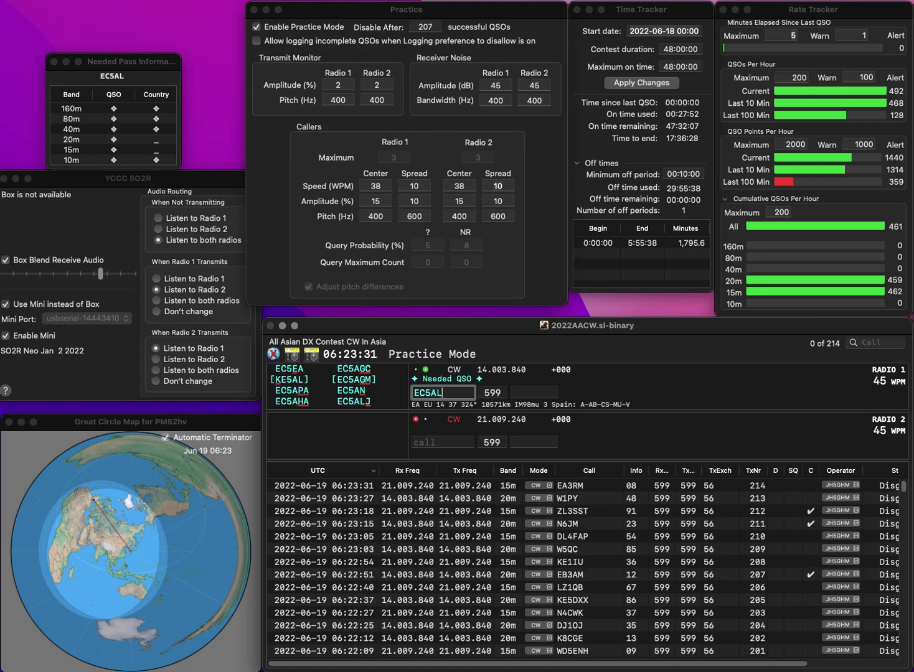
{"action": "type", "text": "J"}
{"action": "key", "text": "Return"}
{"action": "type", "text": "WA2VIU"}
{"action": "key", "text": "space"}
{"action": "key", "text": "Return"}
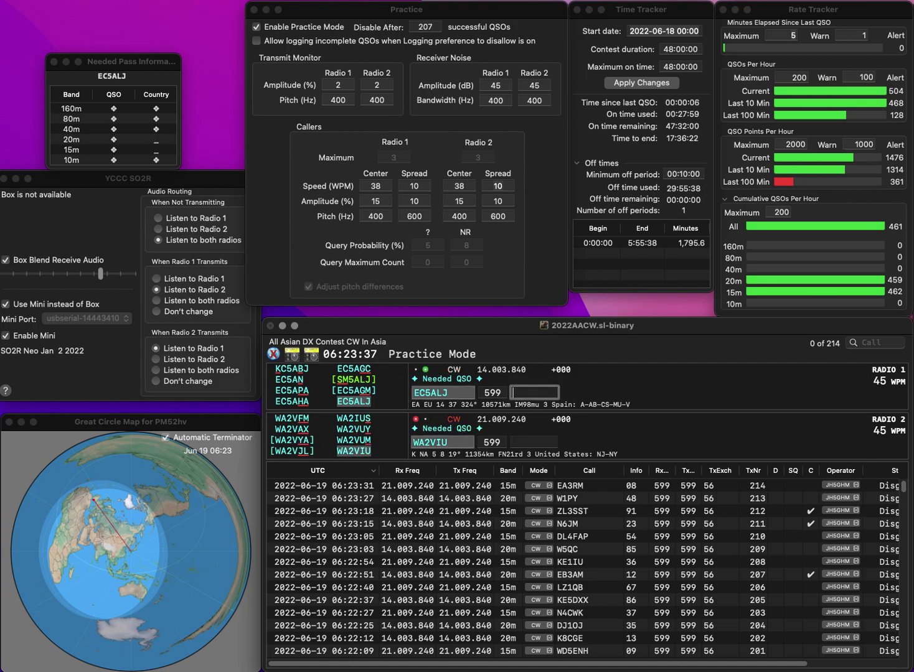
{"action": "type", "text": "05"}
{"action": "key", "text": "Return"}
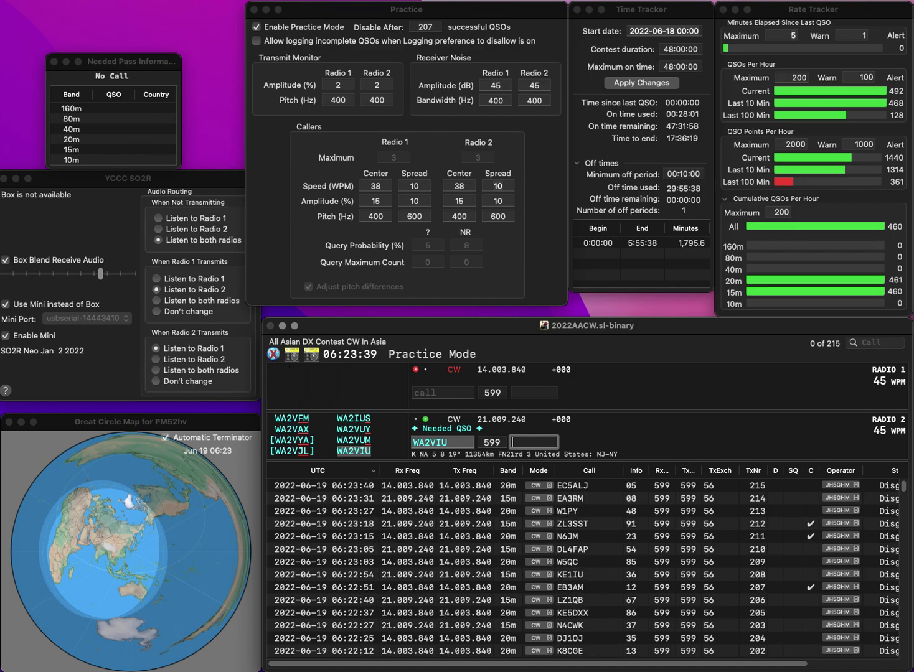
{"action": "type", "text": "60"}
{"action": "key", "text": "Return"}
Enter the partial call RT6 on Radio 1 and send it to the caller
{"action": "type", "text": "RT6R"}
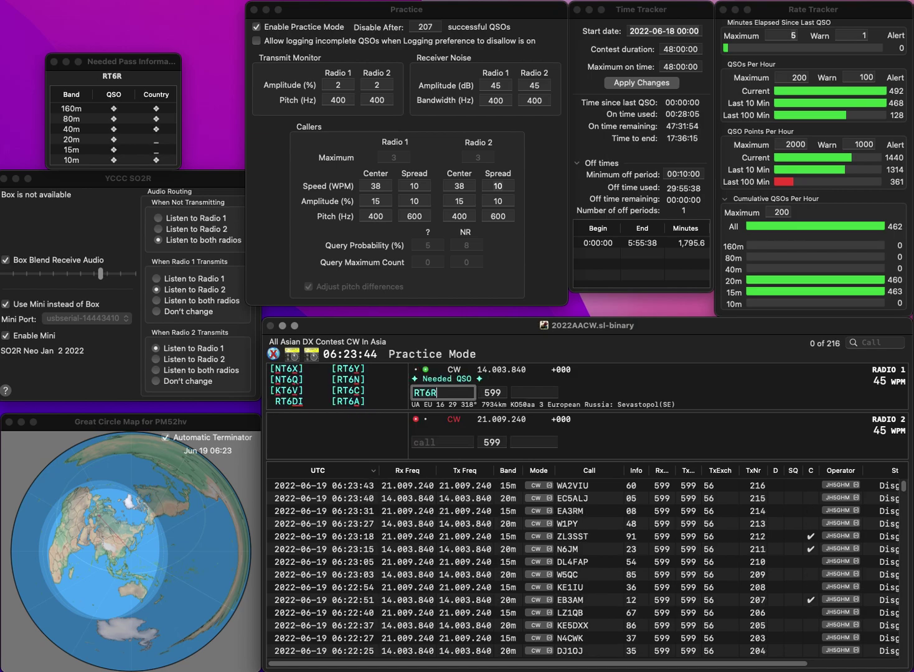
{"action": "key", "text": "BackSpace"}
{"action": "key", "text": "Return"}
Enter UR6F as the caller on Radio 2 and answer it
{"action": "type", "text": "REF"}
{"action": "key", "text": "Left"}
{"action": "key", "text": "BackSpace"}
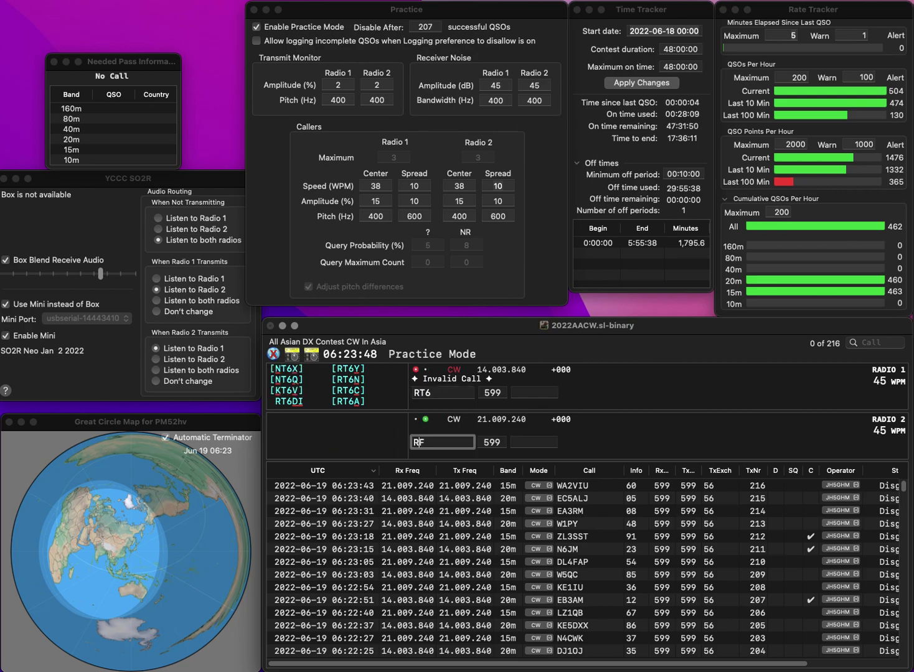
{"action": "type", "text": "6"}
{"action": "key", "text": "Left"}
{"action": "key", "text": "Left"}
{"action": "type", "text": "U"}
{"action": "key", "text": "Return"}
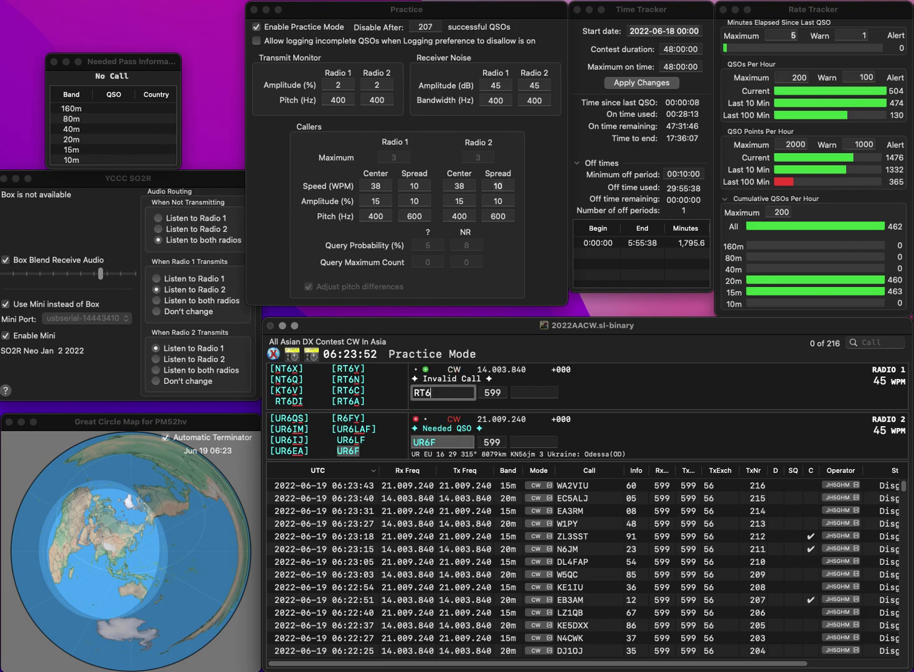
Complete Radio 1's call as RT6N and answer it, and log UR6F on Radio 2 with received exchange 68
{"action": "type", "text": "N"}
{"action": "key", "text": "Return"}
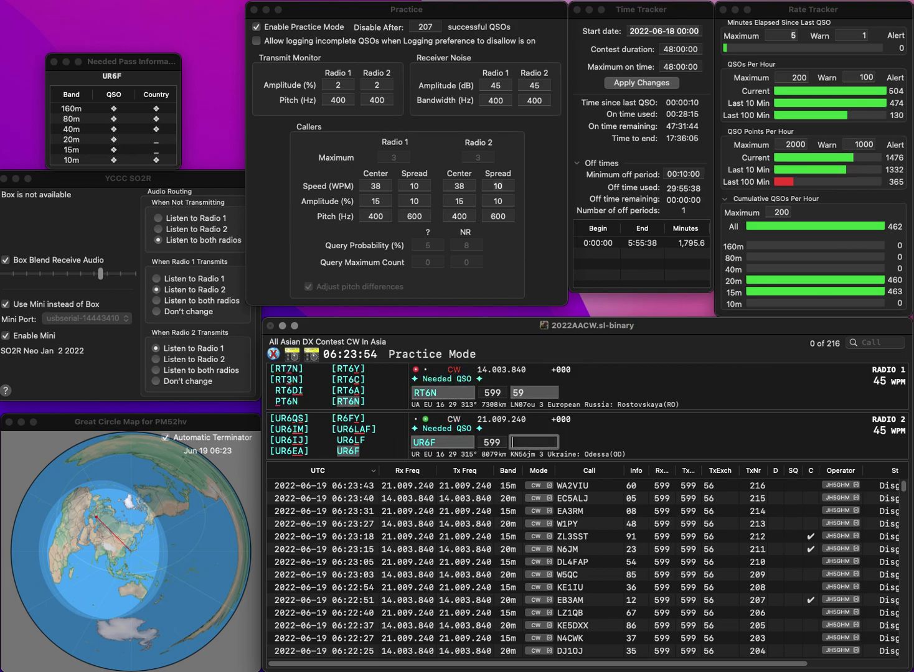
{"action": "type", "text": "6"}
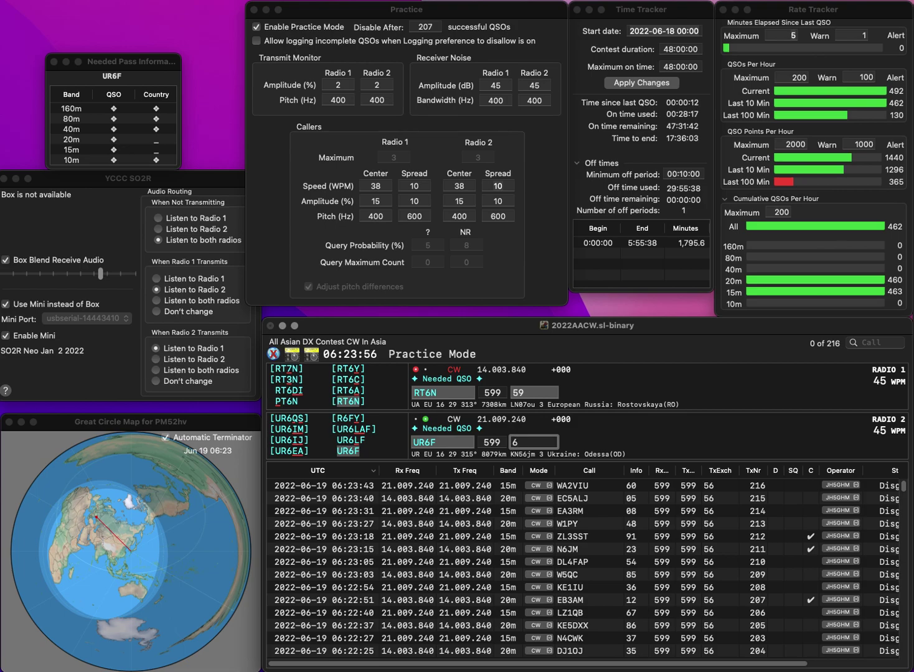
{"action": "type", "text": "8"}
{"action": "key", "text": "Return"}
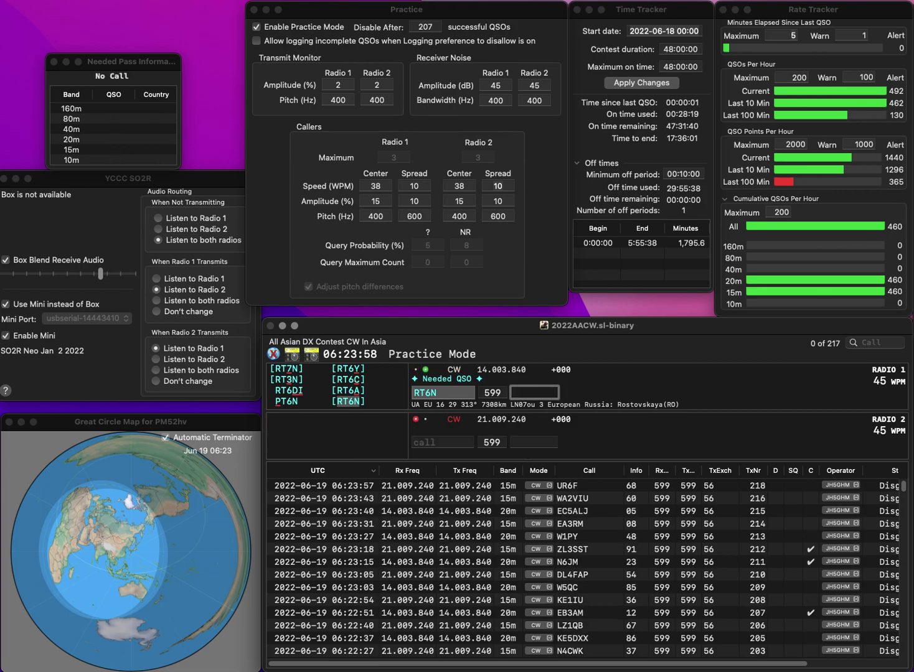
Set RT6N's received exchange to 90 on Radio 1 and log the contact
{"action": "type", "text": "N"}
{"action": "key", "text": "BackSpace"}
{"action": "type", "text": "9"}
{"action": "key", "text": "BackSpace"}
{"action": "type", "text": "0"}
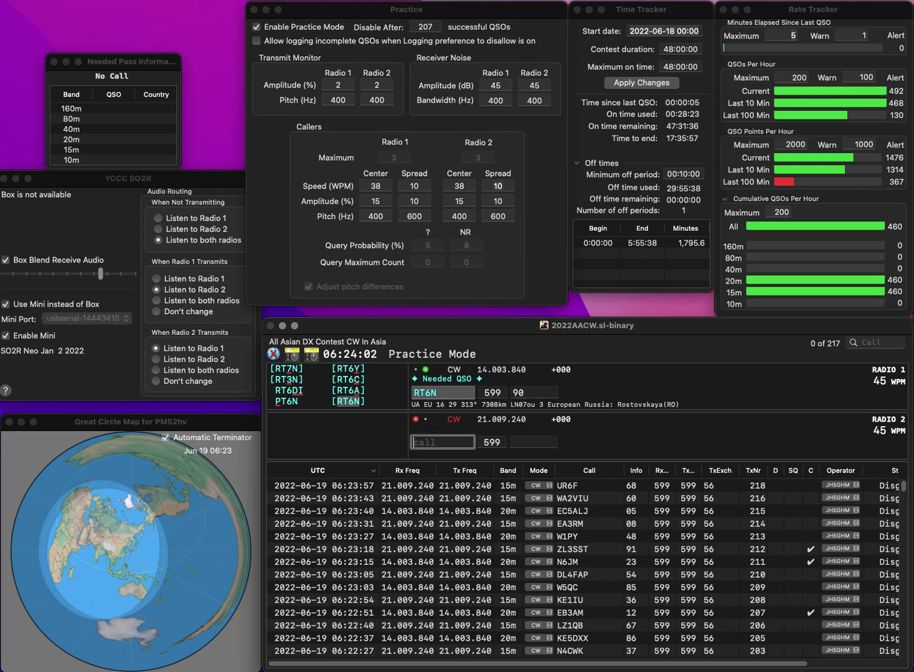
{"action": "key", "text": "Return"}
Enter the callers SP1D on Radio 2 and PY3MPS on Radio 1, answering each one
{"action": "type", "text": "SP"}
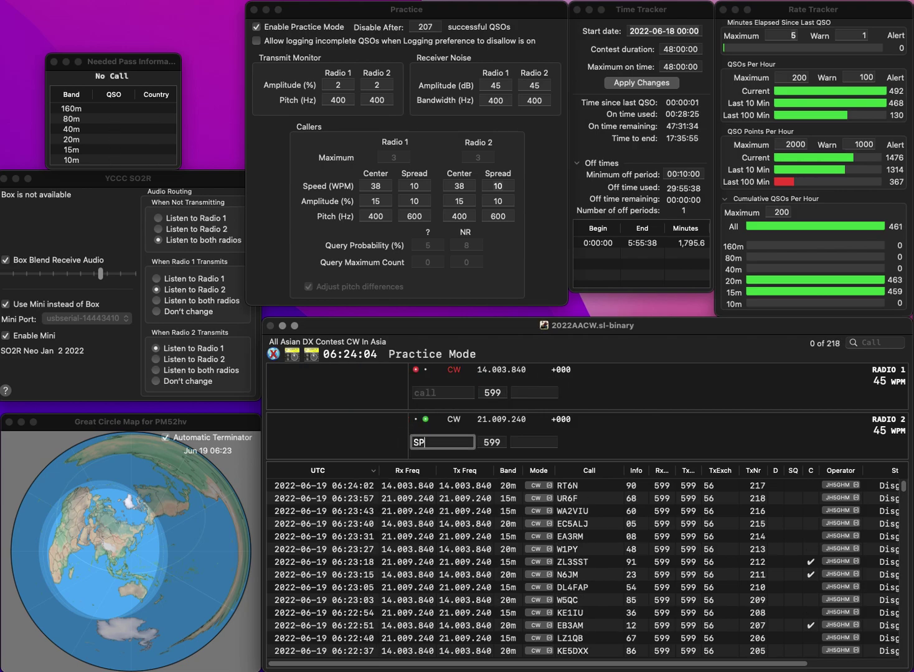
{"action": "type", "text": "1D"}
{"action": "key", "text": "Return"}
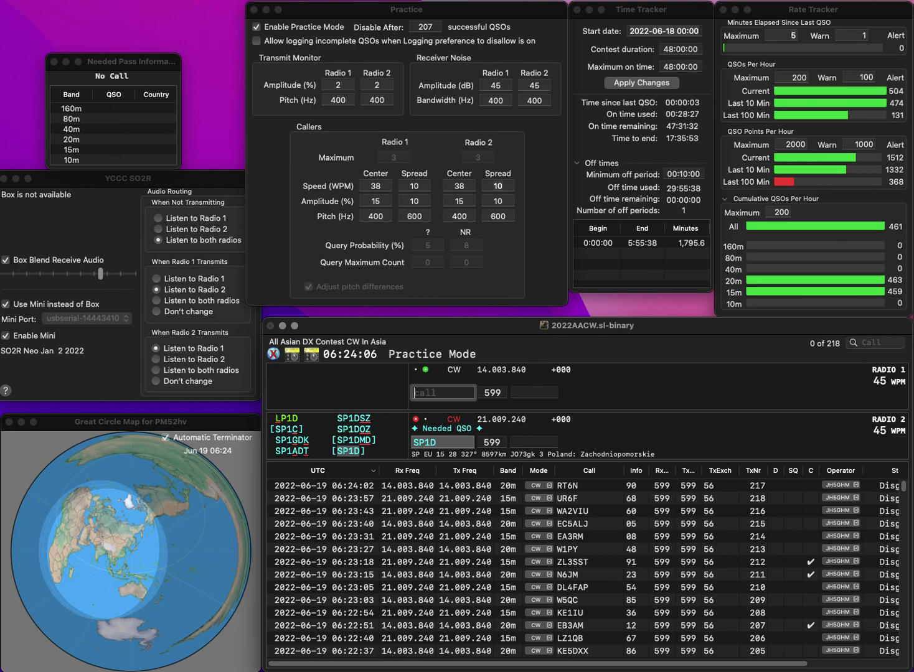
{"action": "type", "text": "PY3MP"}
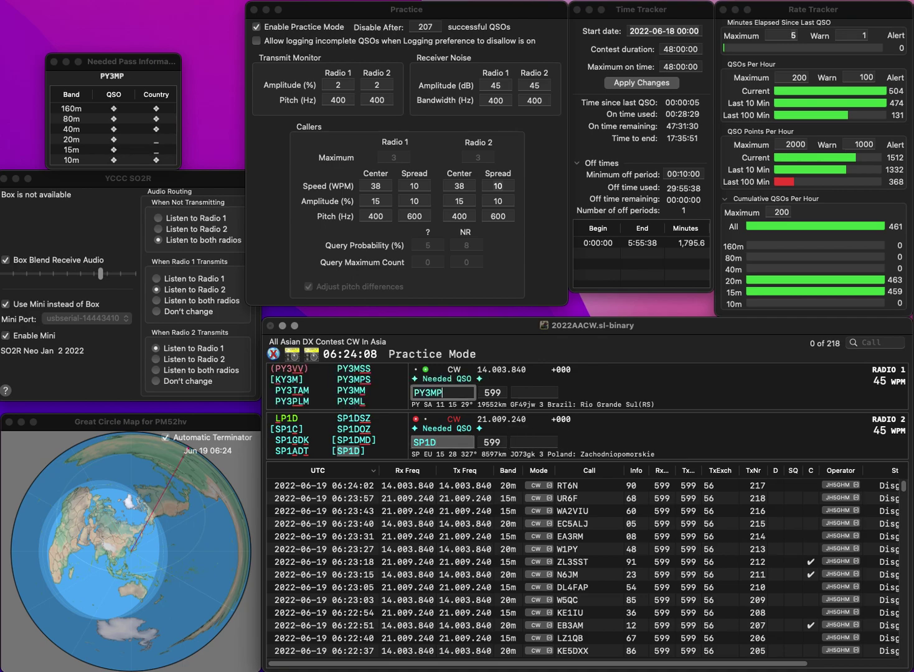
{"action": "type", "text": "S"}
{"action": "key", "text": "Return"}
{"action": "type", "text": "69"}
{"action": "key", "text": "Return"}
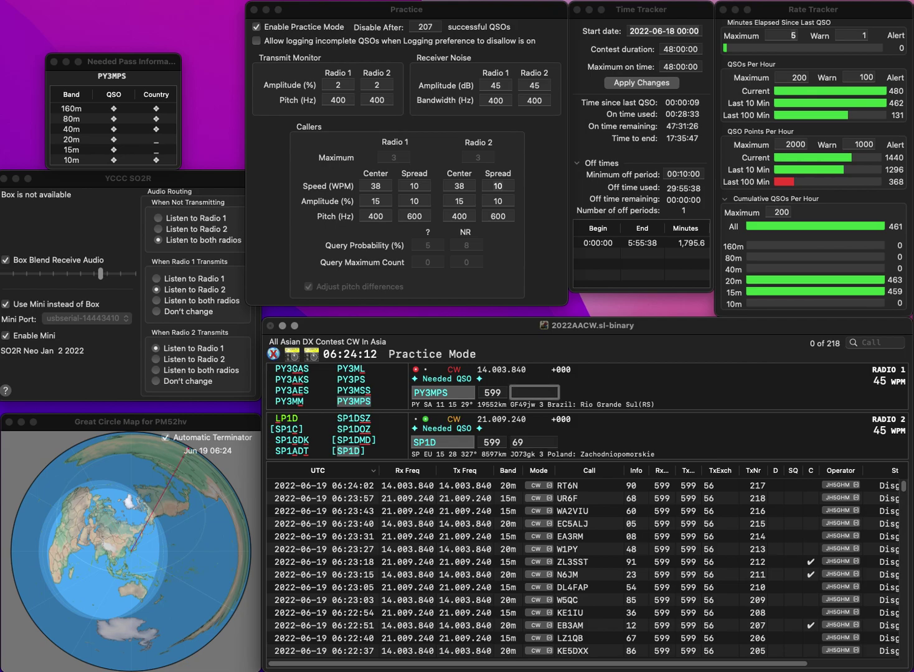
{"action": "type", "text": "93"}
{"action": "key", "text": "Return"}
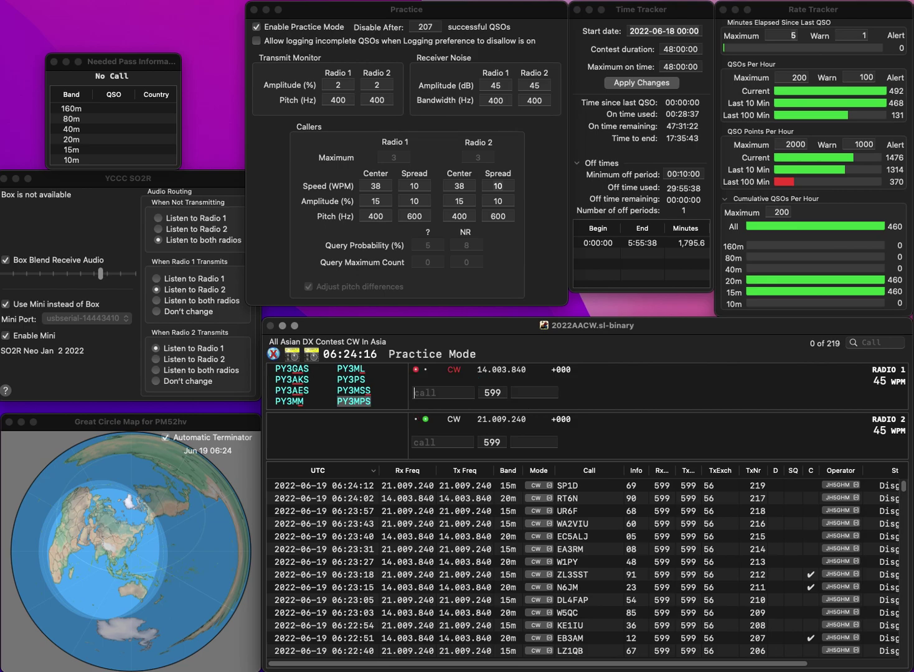
{"action": "type", "text": "B3DEW"}
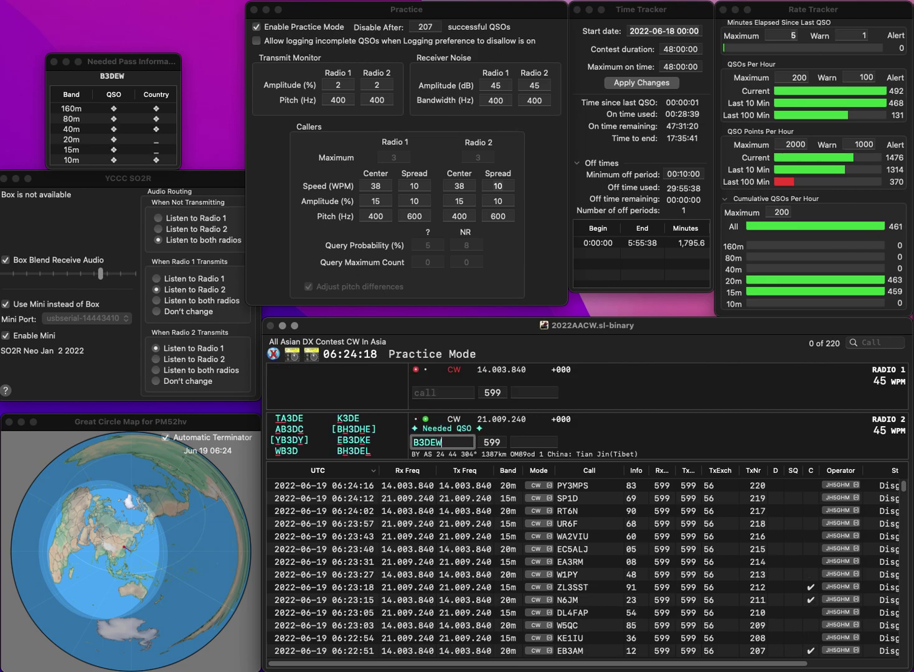
{"action": "key", "text": "Home"}
{"action": "type", "text": "Y"}
{"action": "key", "text": "Delete"}
{"action": "type", "text": "D"}
{"action": "key", "text": "Return"}
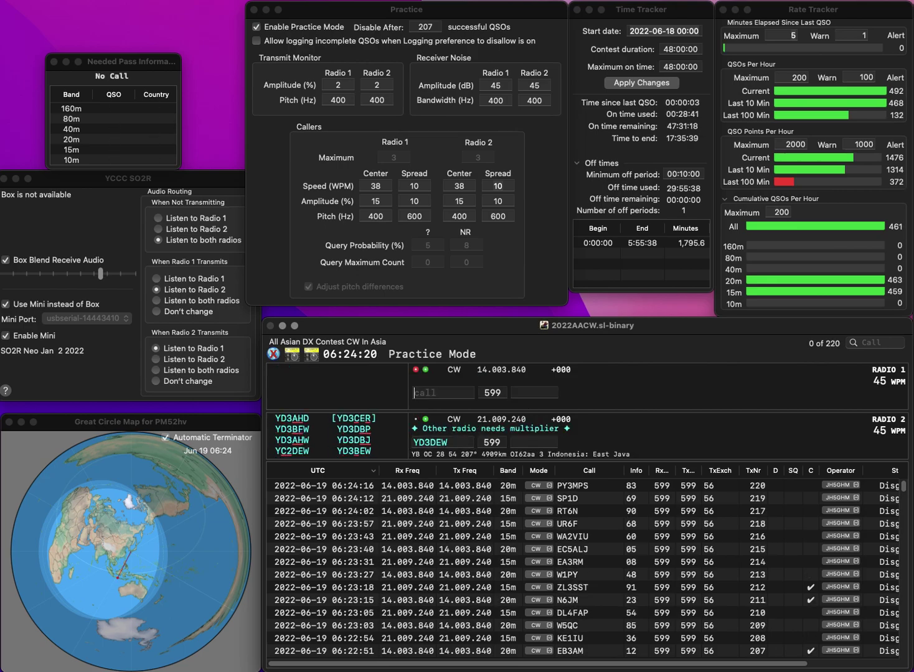
Answer PY2NTF on Radio 1 and correct the Radio 2 call to YD3BEW
{"action": "type", "text": "PY2NTF"}
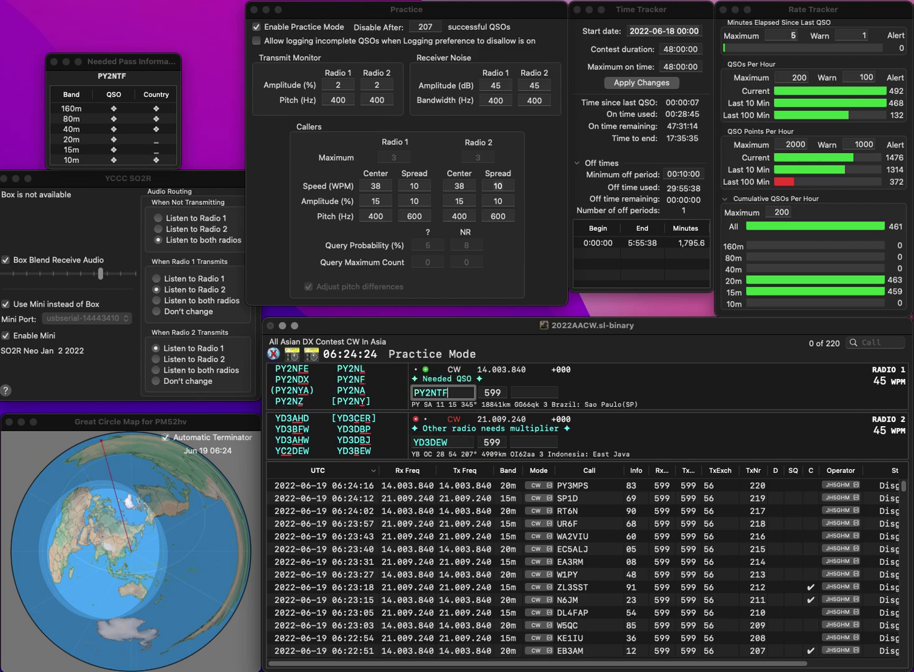
{"action": "key", "text": "Return"}
{"action": "type", "text": "B"}
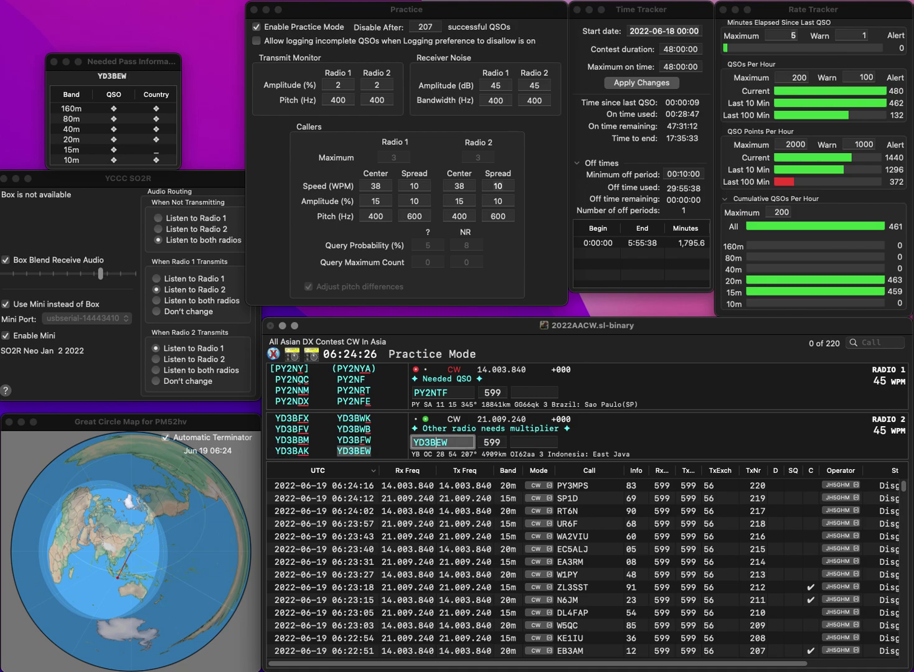
{"action": "key", "text": "Up"}
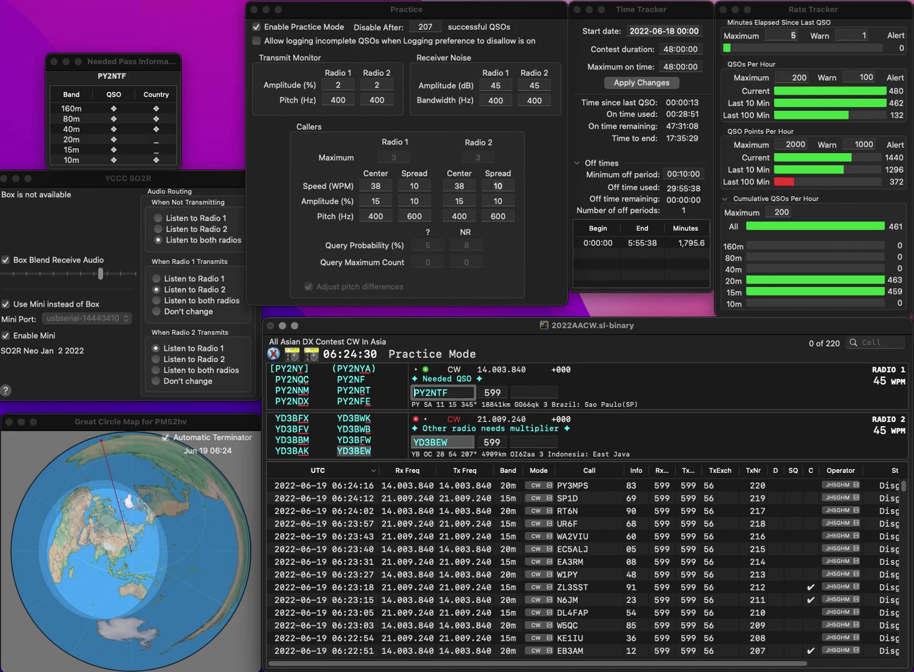
{"action": "key", "text": "Left"}
{"action": "key", "text": "BackSpace"}
{"action": "type", "text": "N"}
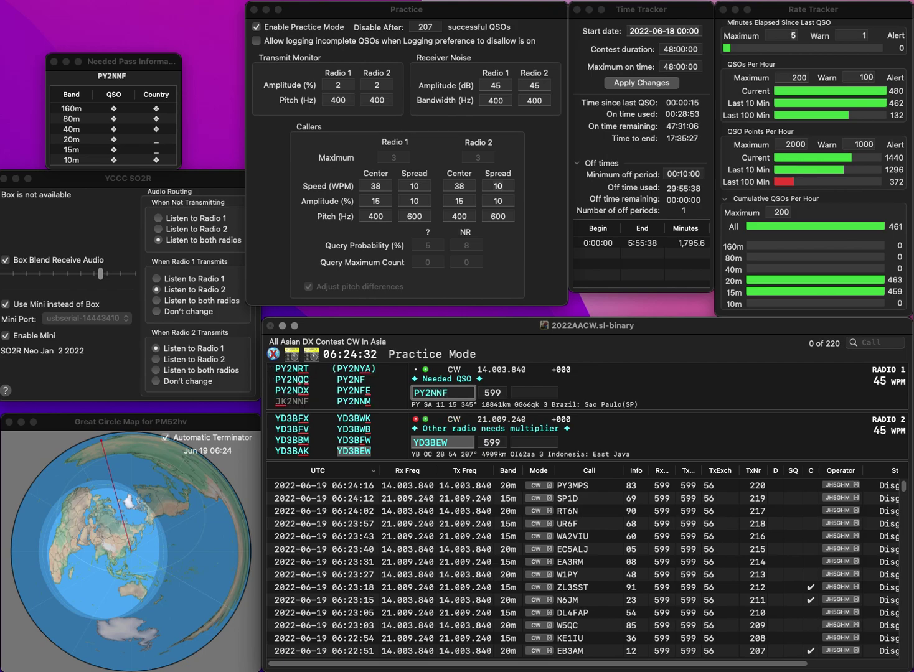
Change the Radio 1 call to PY2NFF and answer it, and log YD3BEW on Radio 2 with received exchange 96
{"action": "key", "text": "BackSpace"}
{"action": "type", "text": "F"}
{"action": "key", "text": "Return"}
{"action": "key", "text": "space"}
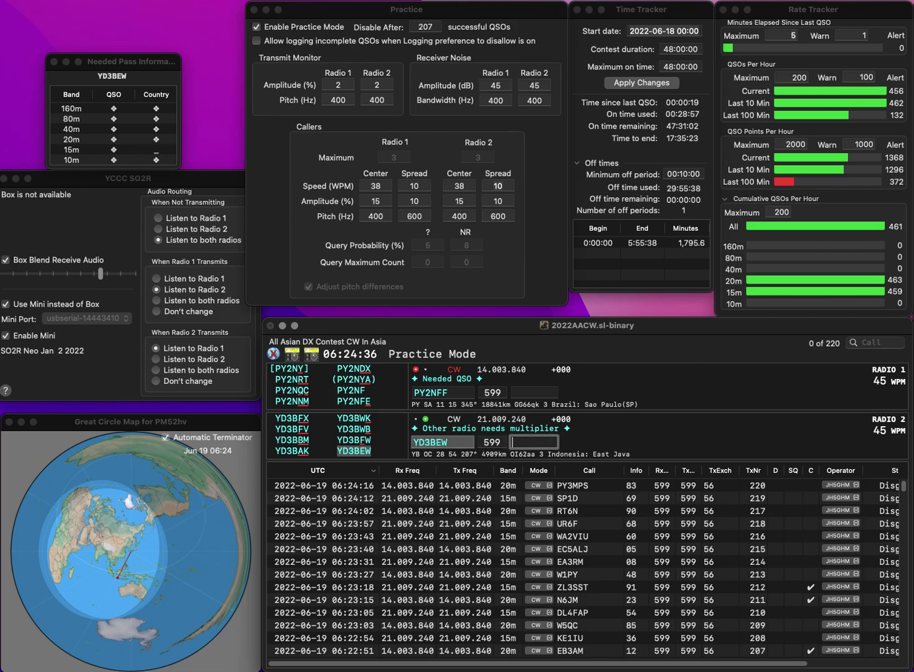
{"action": "type", "text": "96"}
{"action": "key", "text": "Return"}
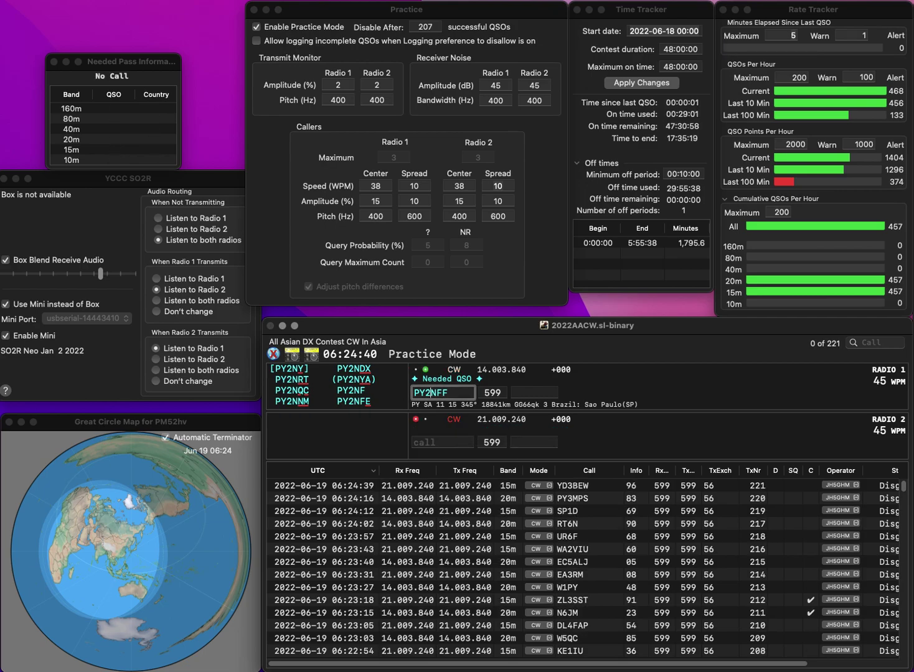
{"action": "key", "text": "Home"}
{"action": "key", "text": "Delete"}
{"action": "key", "text": "Delete"}
{"action": "type", "text": "JK"}
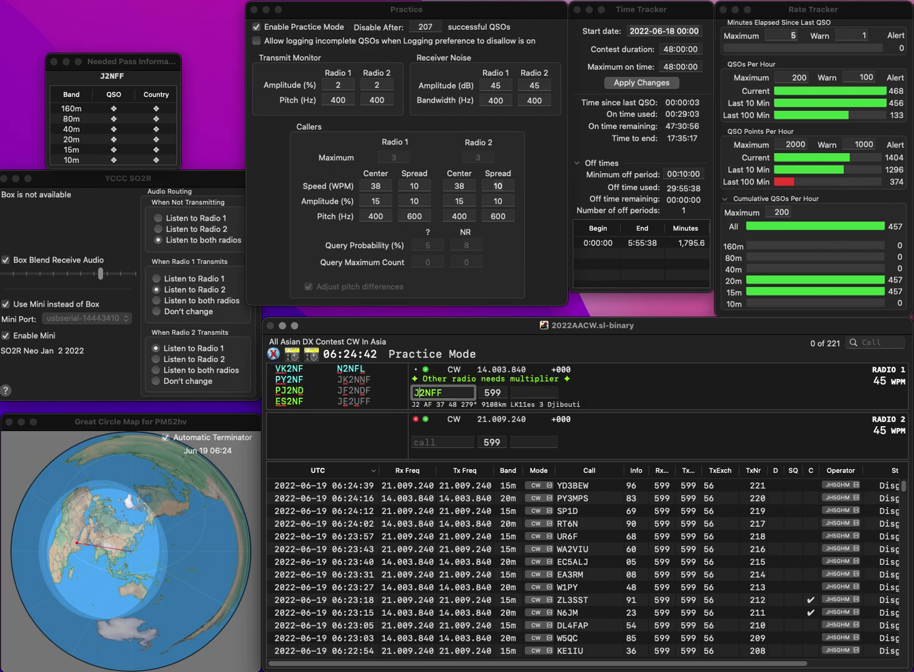
{"action": "key", "text": "Right"}
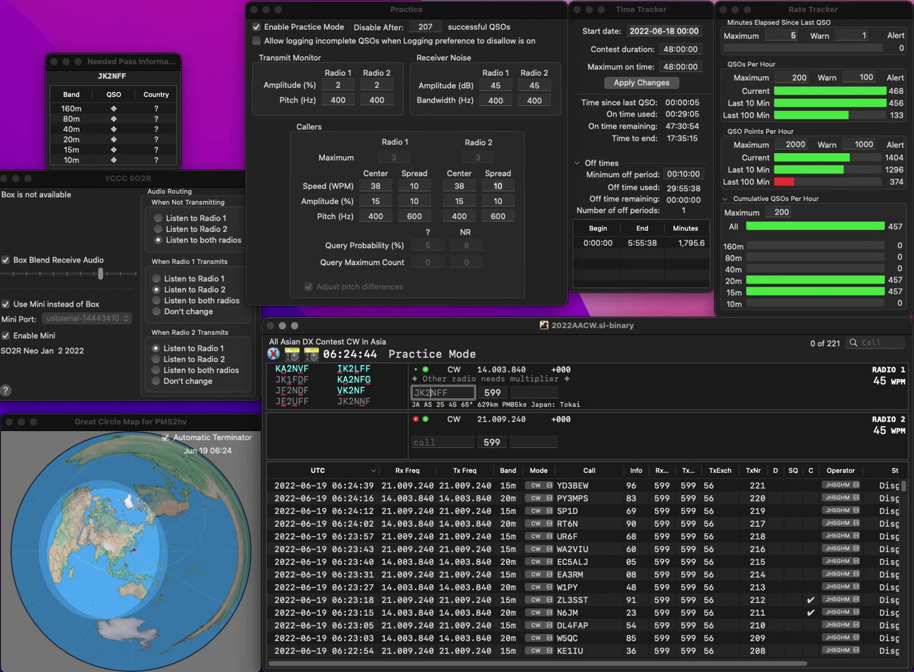
{"action": "key", "text": "Delete"}
{"action": "type", "text": "N"}
{"action": "key", "text": "Return"}
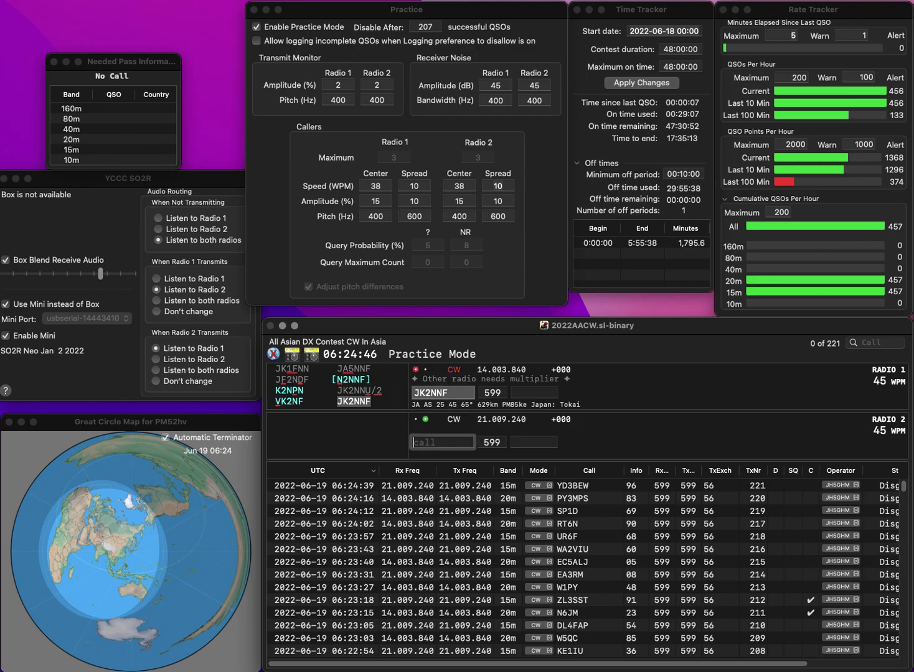
{"action": "type", "text": "WC1M"}
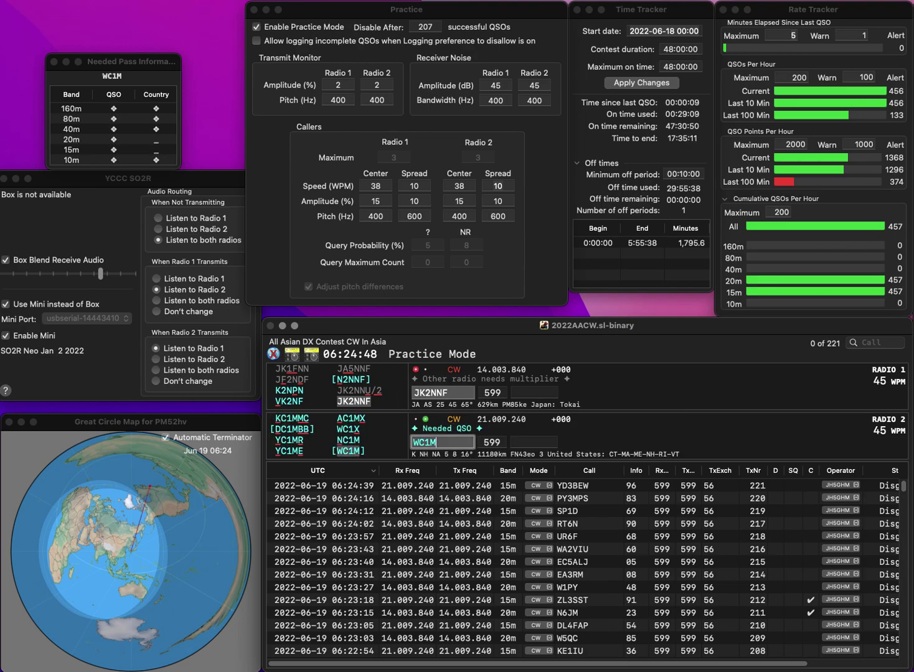
{"action": "key", "text": "Return"}
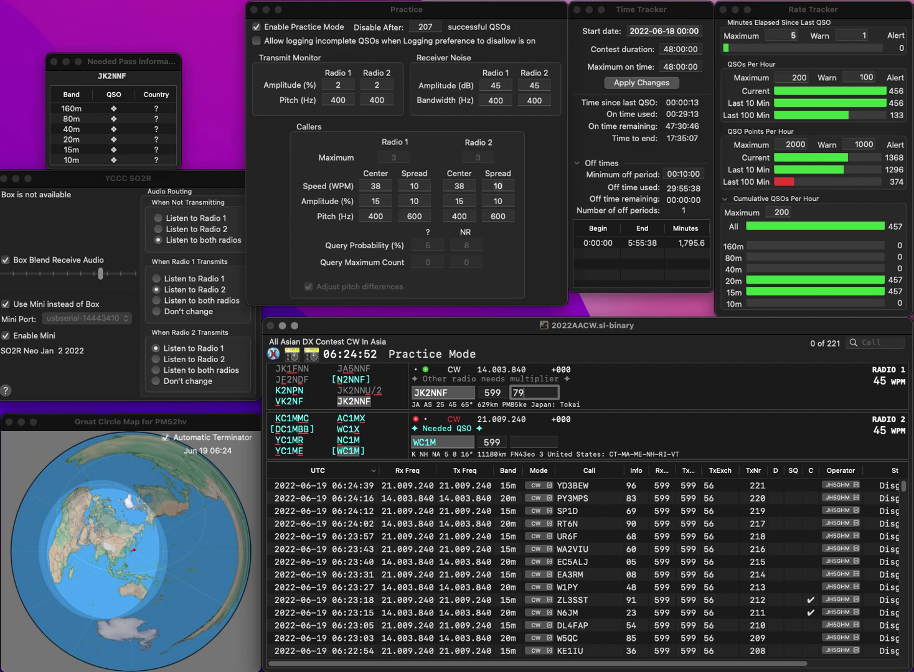
{"action": "key", "text": "Return"}
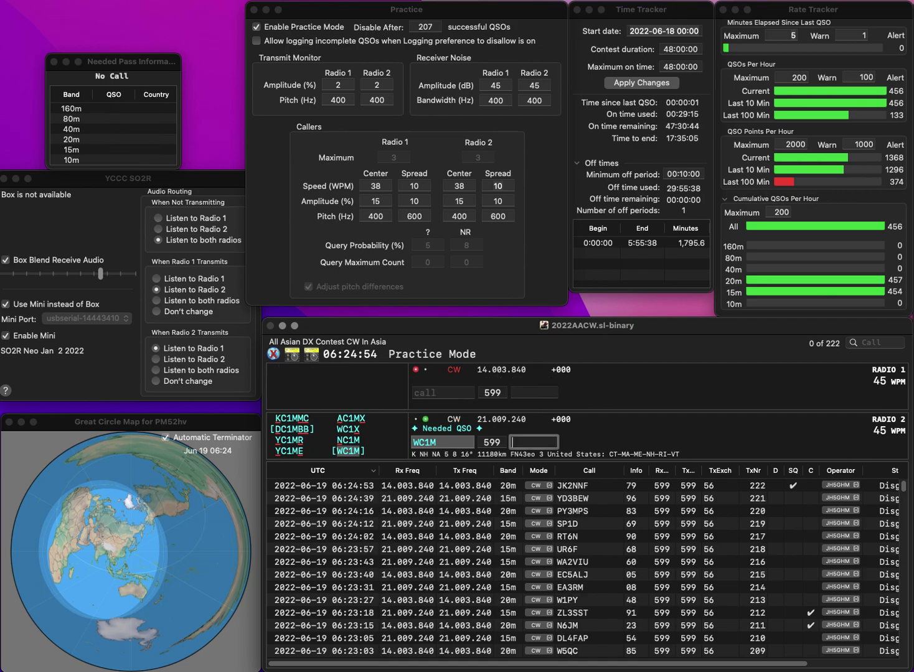
Log WC1M on Radio 2 with received exchange 53 and answer OK9RKZ on Radio 1
{"action": "type", "text": "53"}
{"action": "key", "text": "Return"}
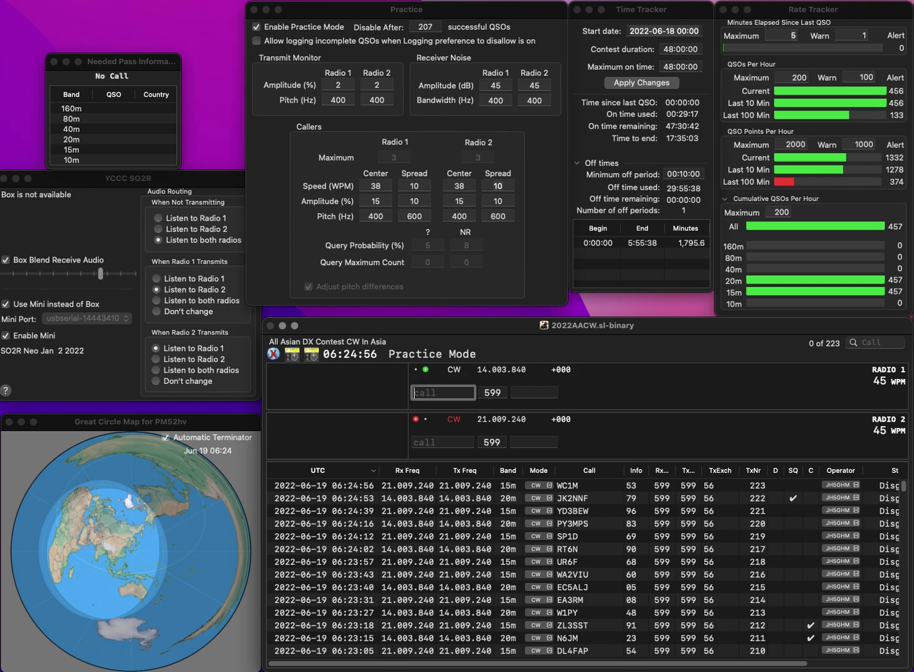
{"action": "type", "text": "OK9RKZ"}
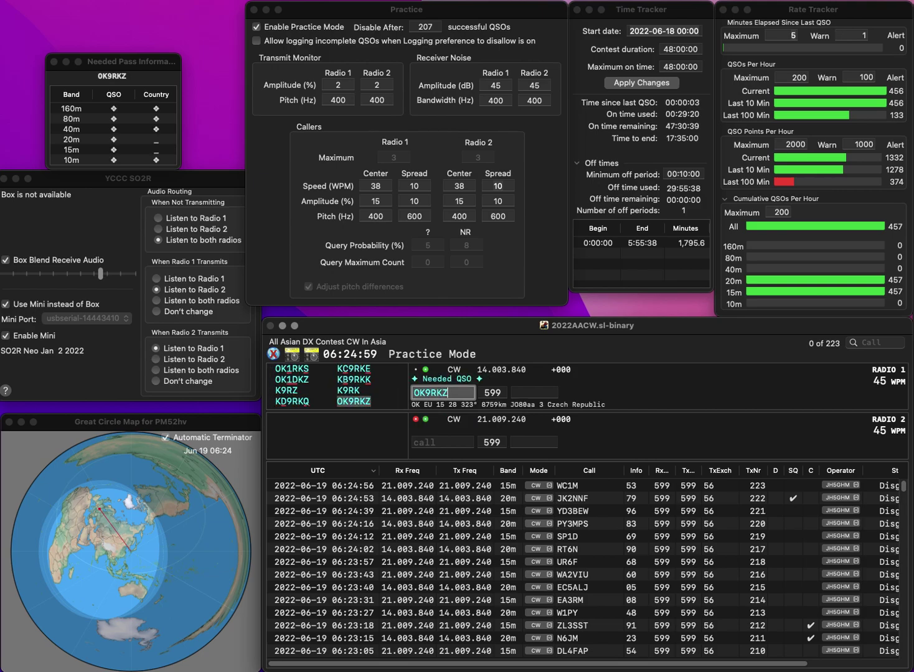
{"action": "key", "text": "Return"}
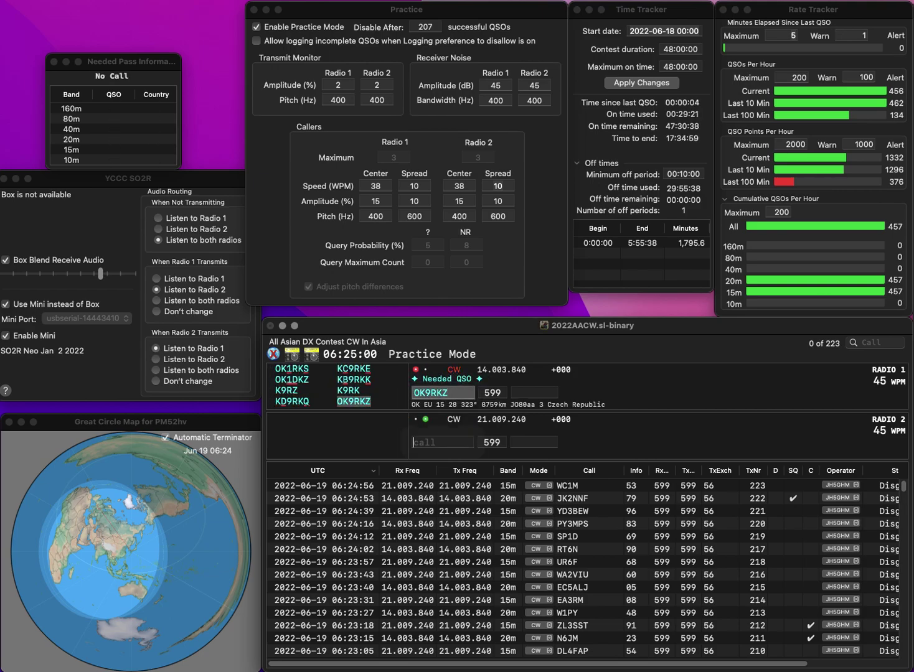
{"action": "type", "text": "P1"}
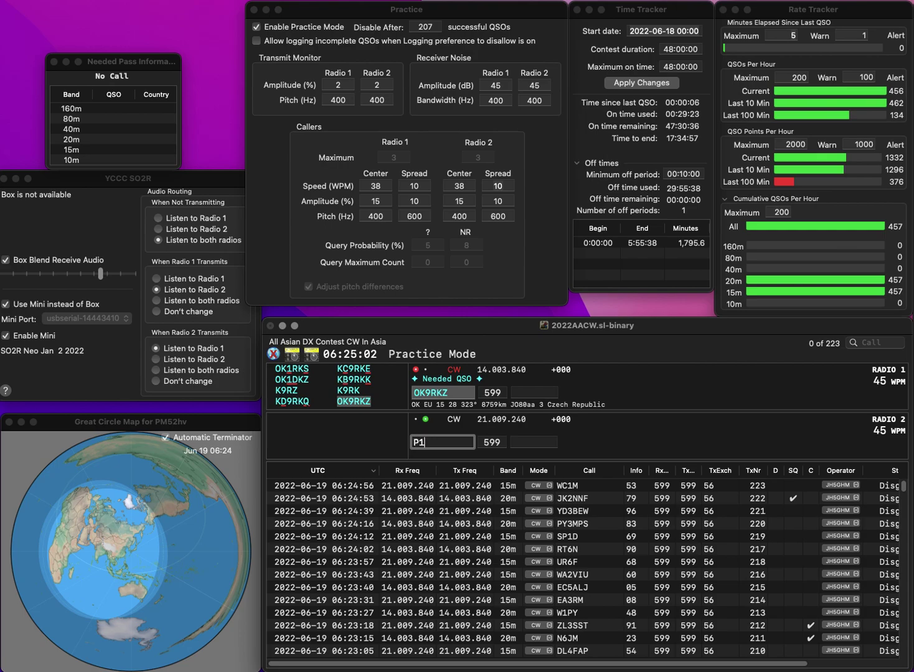
{"action": "type", "text": "EWY"}
{"action": "key", "text": "Home"}
{"action": "type", "text": "J"}
{"action": "key", "text": "Return"}
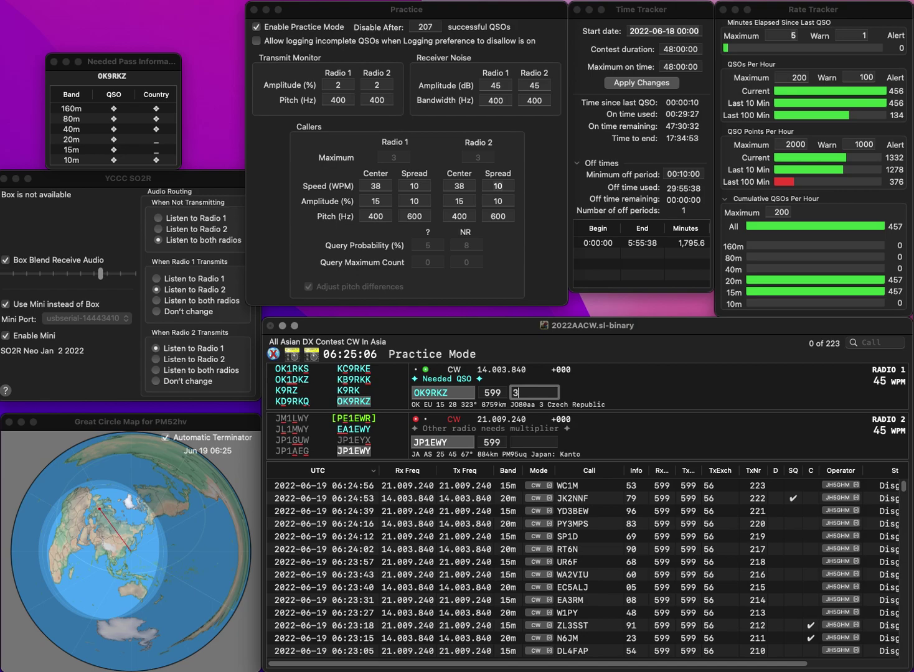
{"action": "key", "text": "Return"}
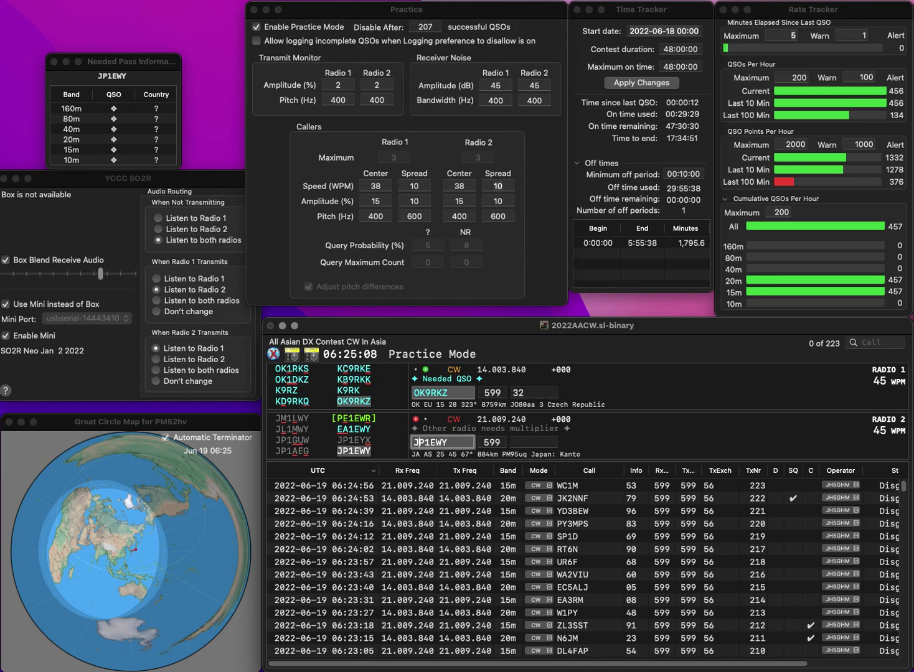
{"action": "key", "text": "Return"}
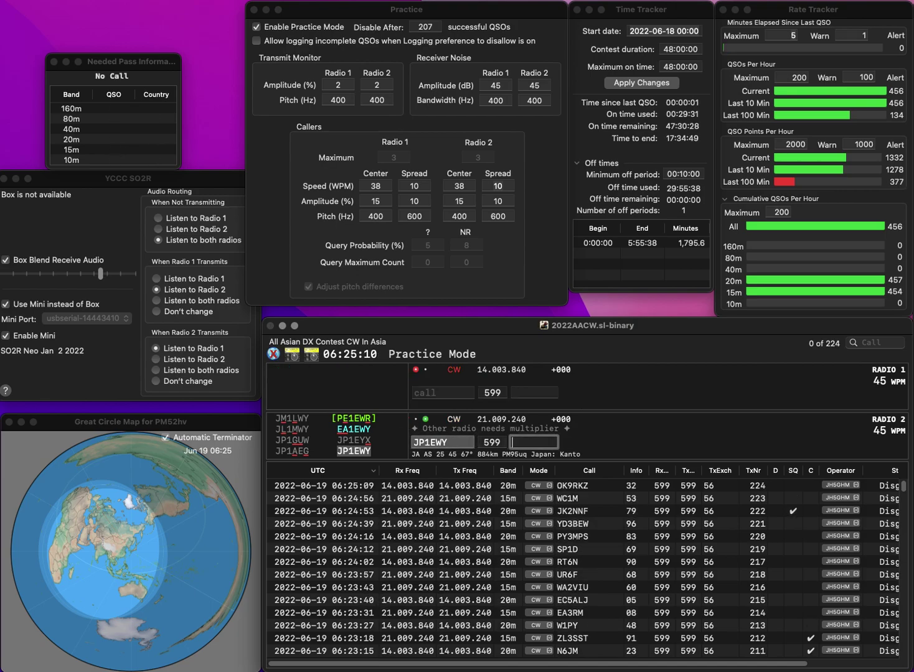
{"action": "type", "text": "50"}
{"action": "key", "text": "Return"}
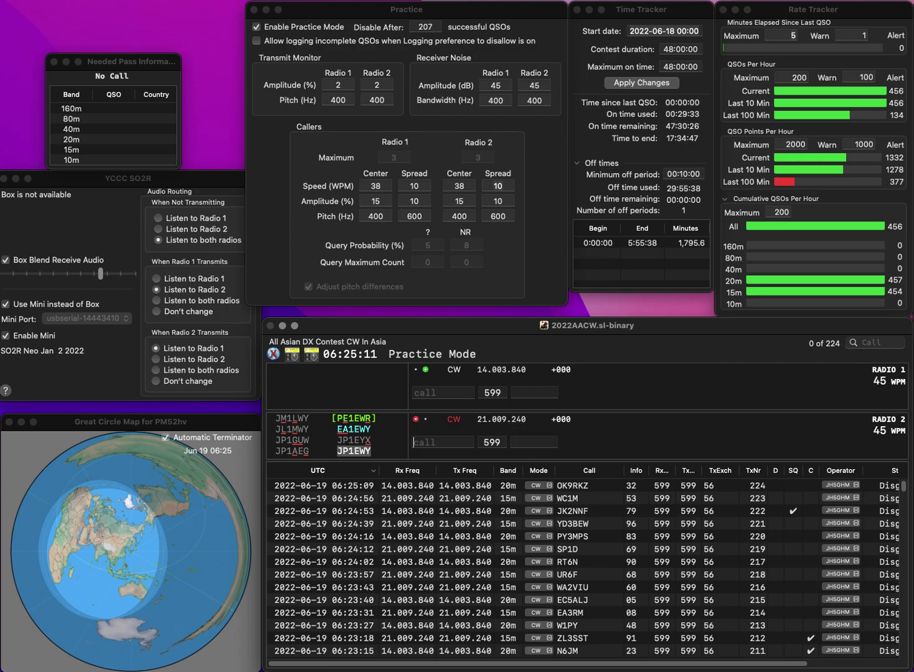
{"action": "type", "text": "DU1AV"}
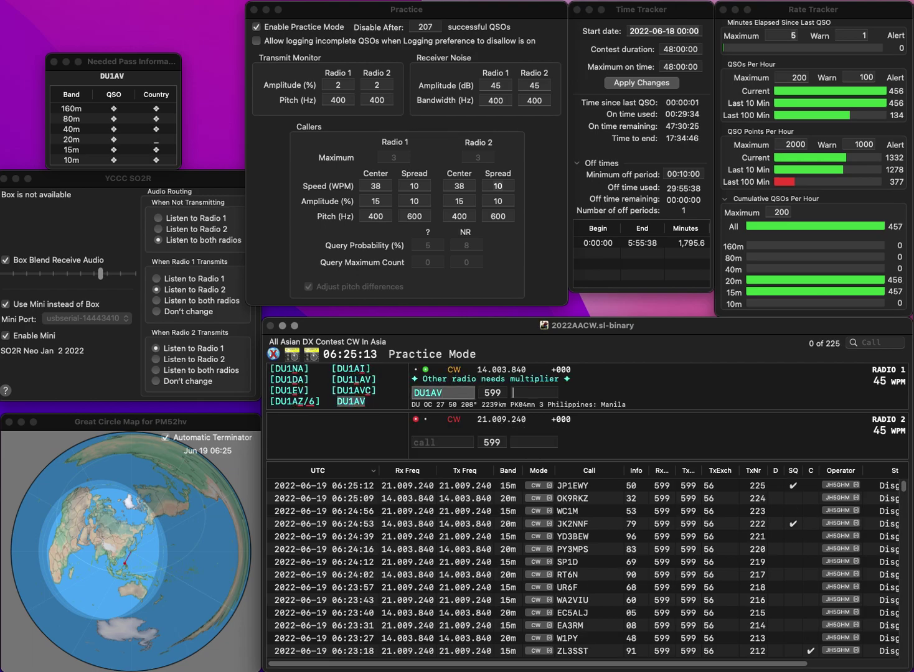
{"action": "key", "text": "Return"}
Answer K4YTZ on Radio 2 and log DU1AV on Radio 1 with received exchange 06
{"action": "type", "text": "K4"}
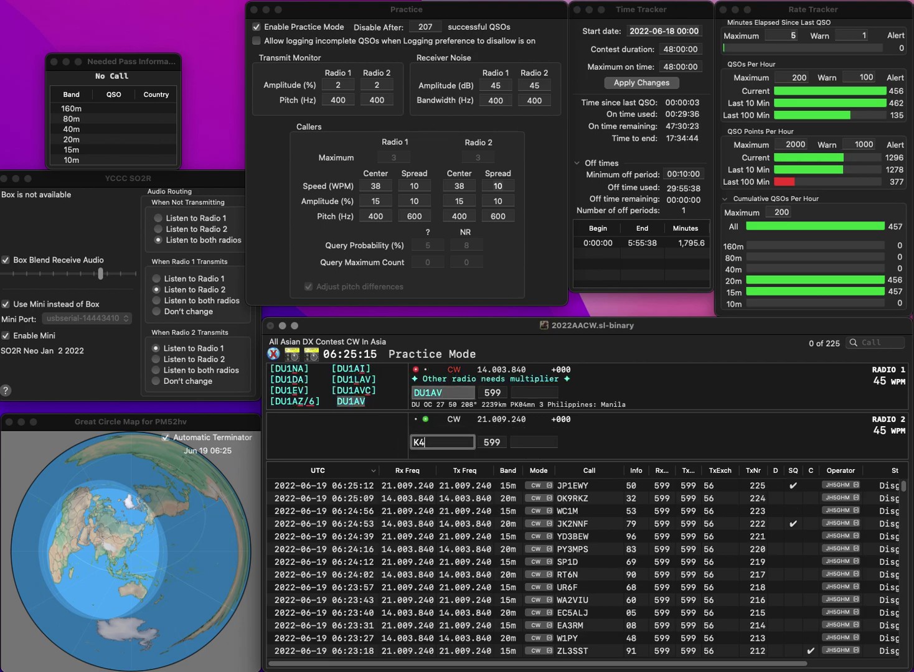
{"action": "type", "text": "YTZ"}
{"action": "key", "text": "Return"}
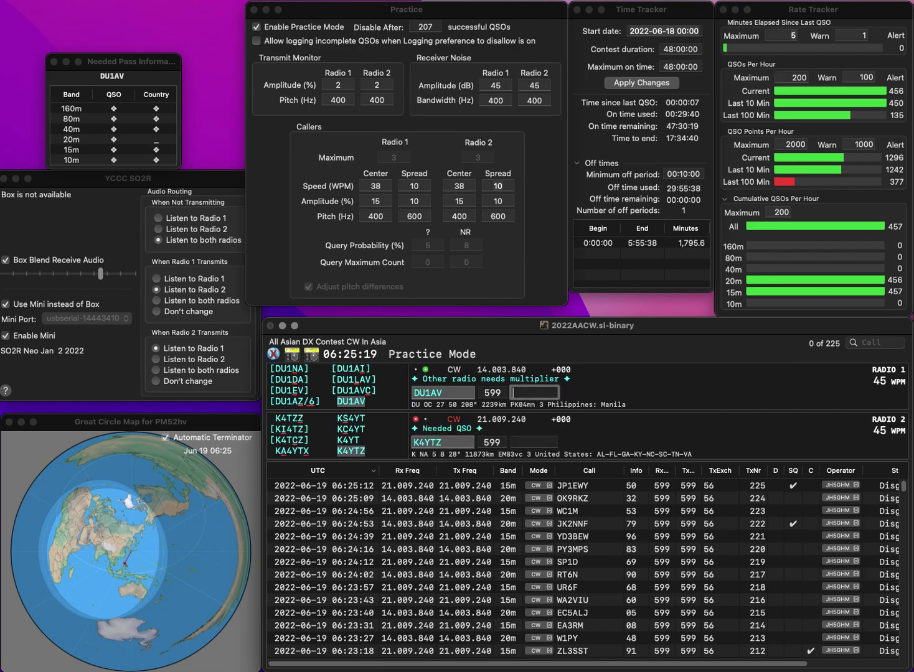
{"action": "type", "text": "06"}
{"action": "key", "text": "Return"}
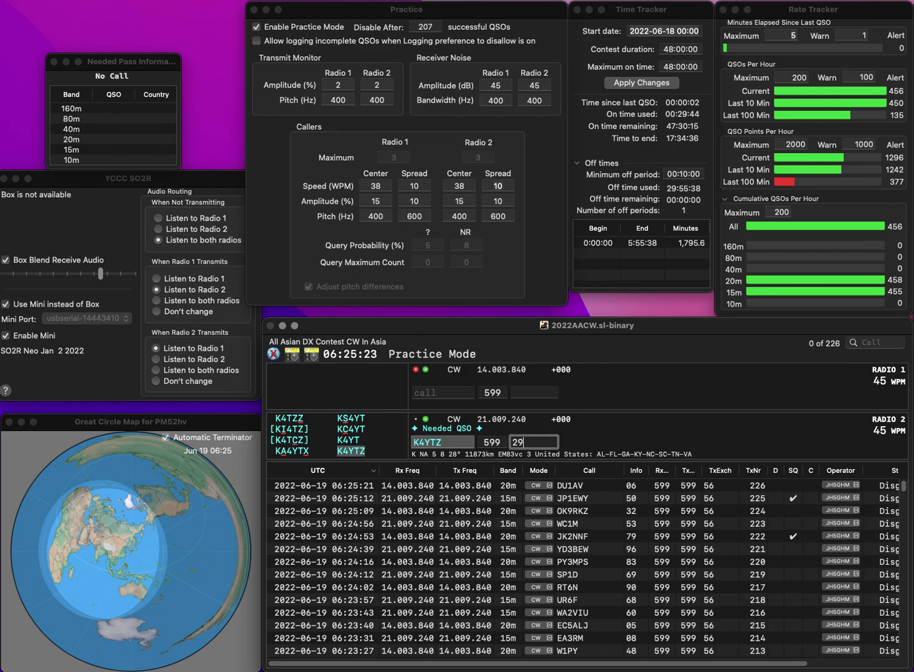
{"action": "key", "text": "Return"}
{"action": "type", "text": "RA3D"}
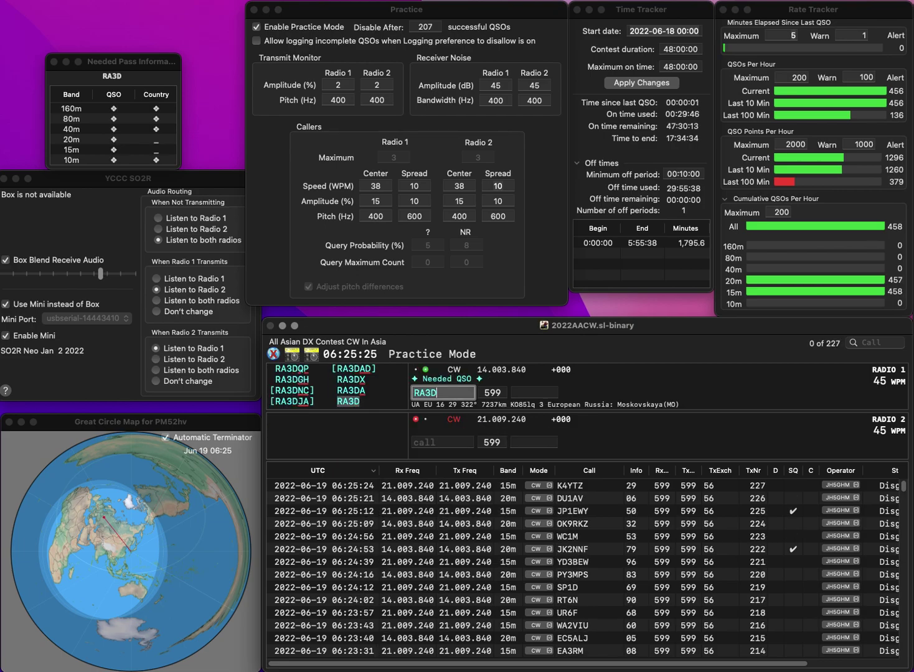
{"action": "key", "text": "Return"}
{"action": "type", "text": "SP"}
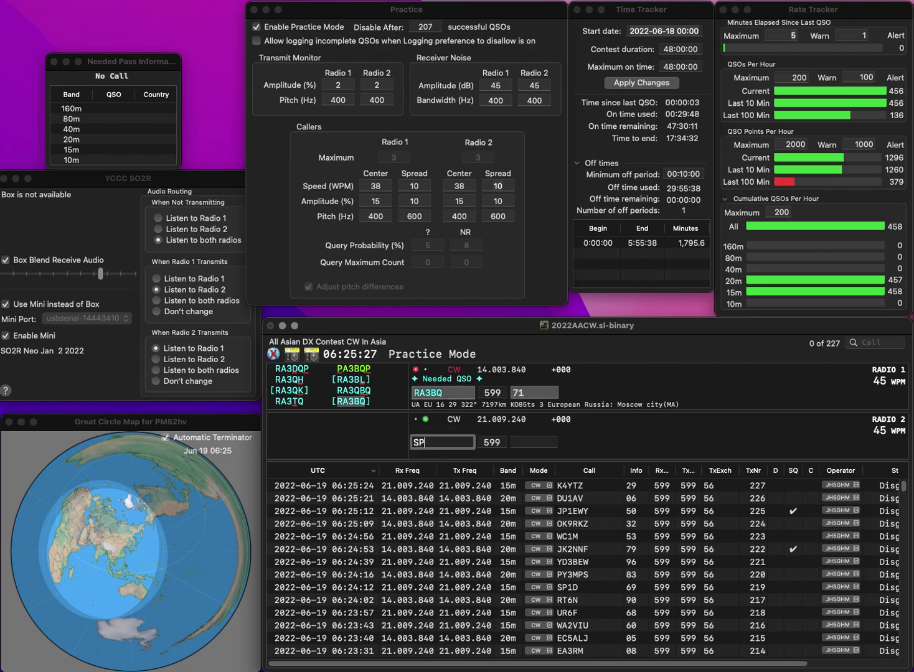
{"action": "type", "text": "8BVN"}
{"action": "key", "text": "Return"}
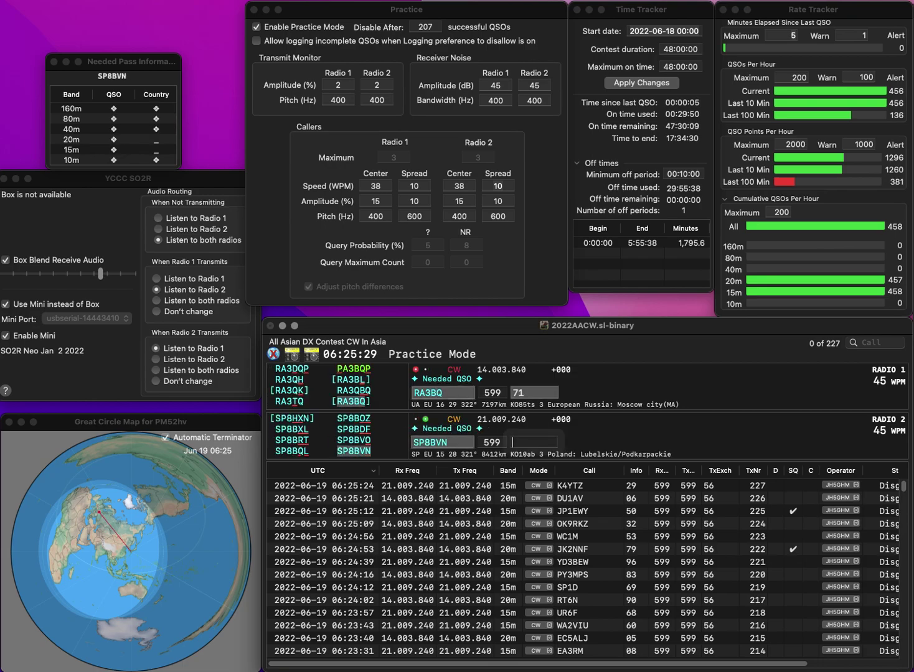
{"action": "key", "text": "Tab"}
{"action": "key", "text": "BackSpace"}
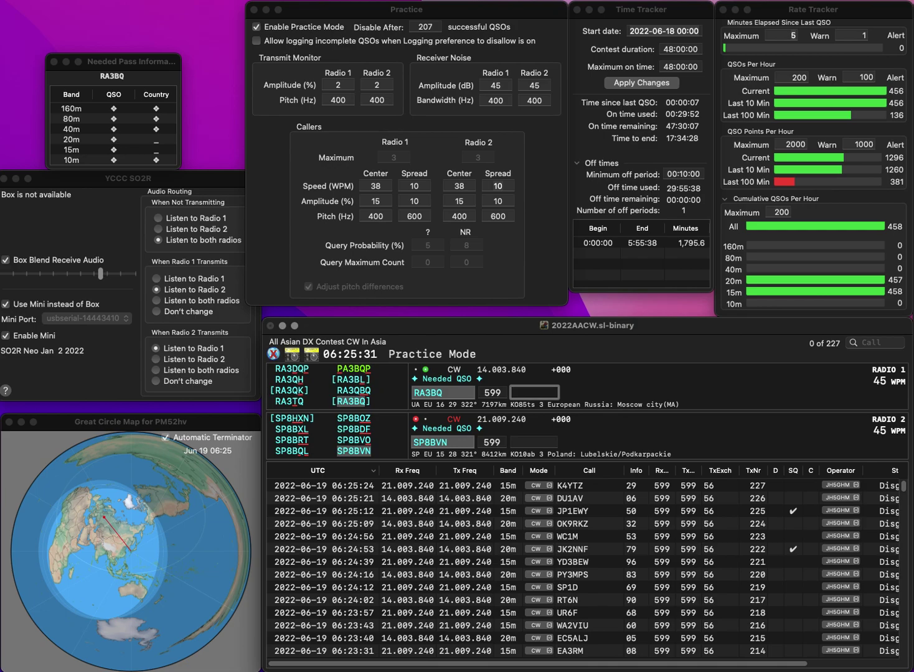
{"action": "key", "text": "Return"}
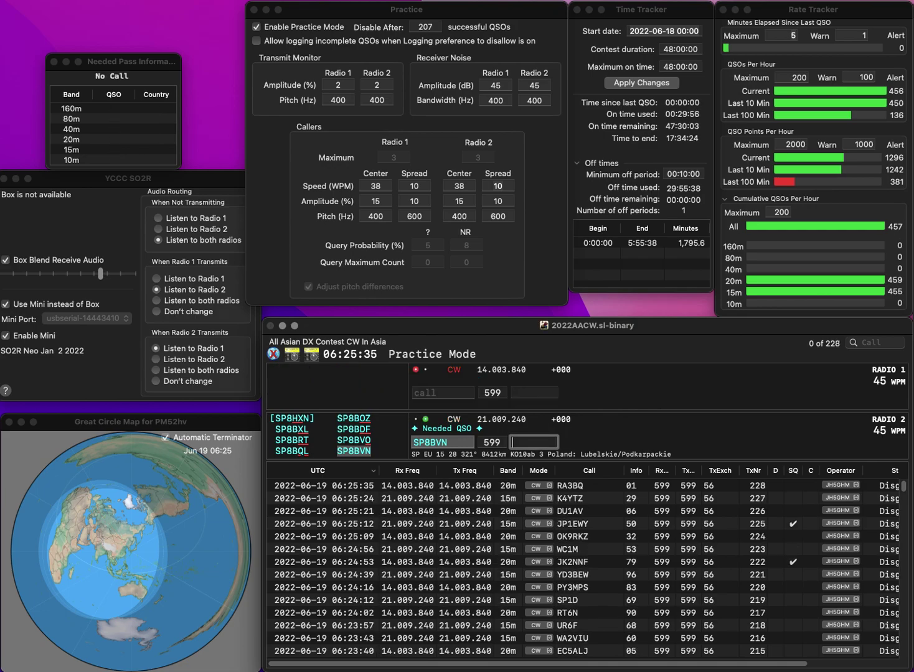
{"action": "type", "text": "86"}
{"action": "key", "text": "Return"}
{"action": "type", "text": "KN"}
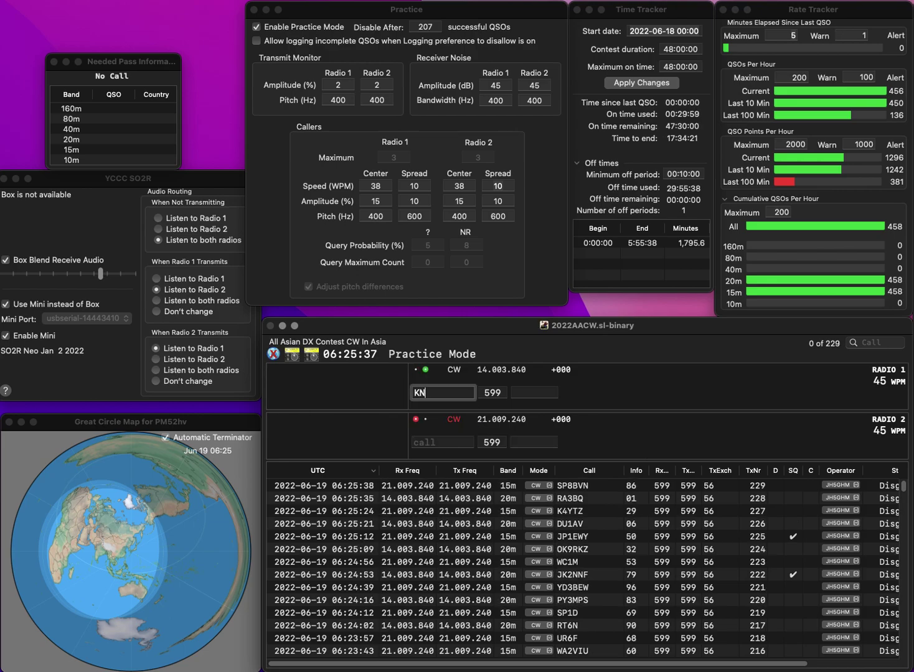
{"action": "type", "text": "4PP"}
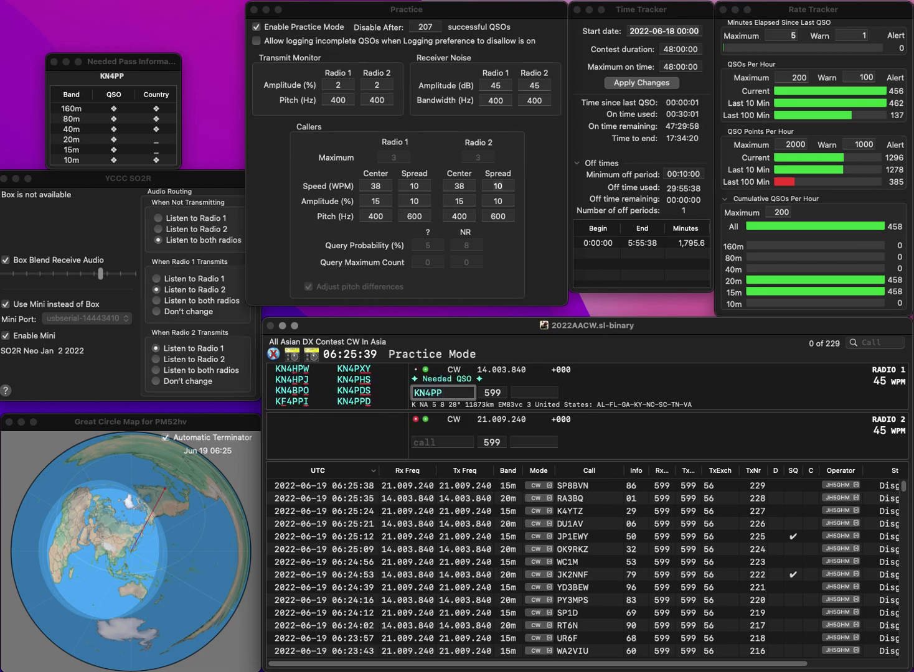
{"action": "type", "text": "D"}
{"action": "key", "text": "Return"}
{"action": "type", "text": "KE4ZIP"}
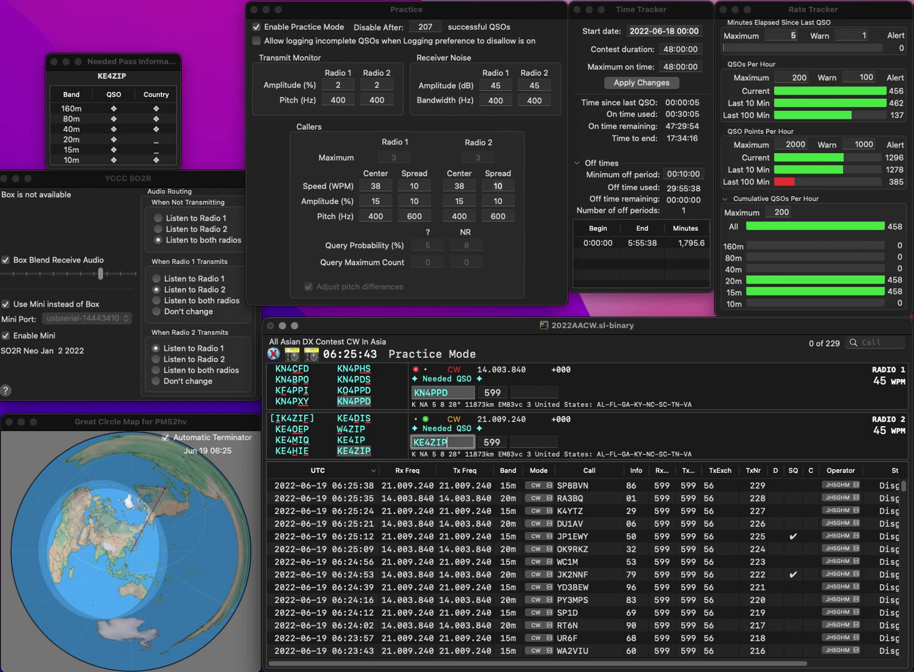
{"action": "key", "text": "Return"}
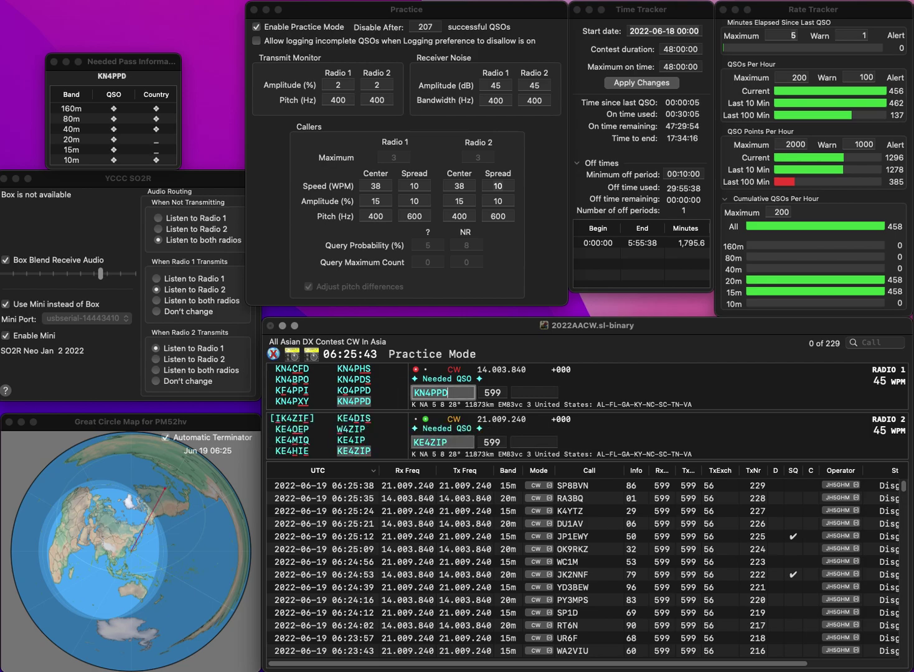
{"action": "type", "text": "99"}
{"action": "key", "text": "Return"}
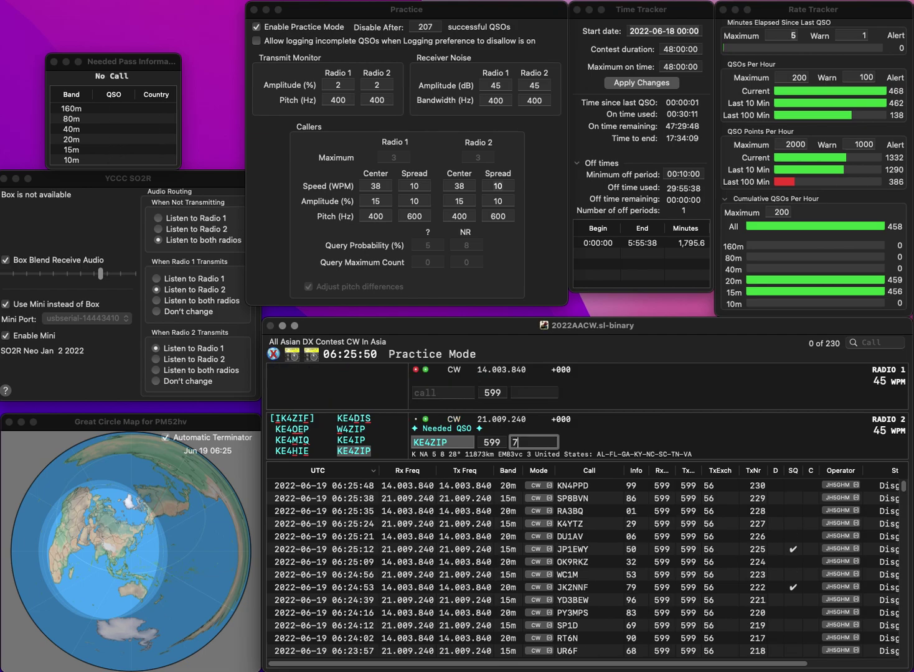
{"action": "type", "text": "70"}
{"action": "key", "text": "Return"}
{"action": "type", "text": "F4IHG"}
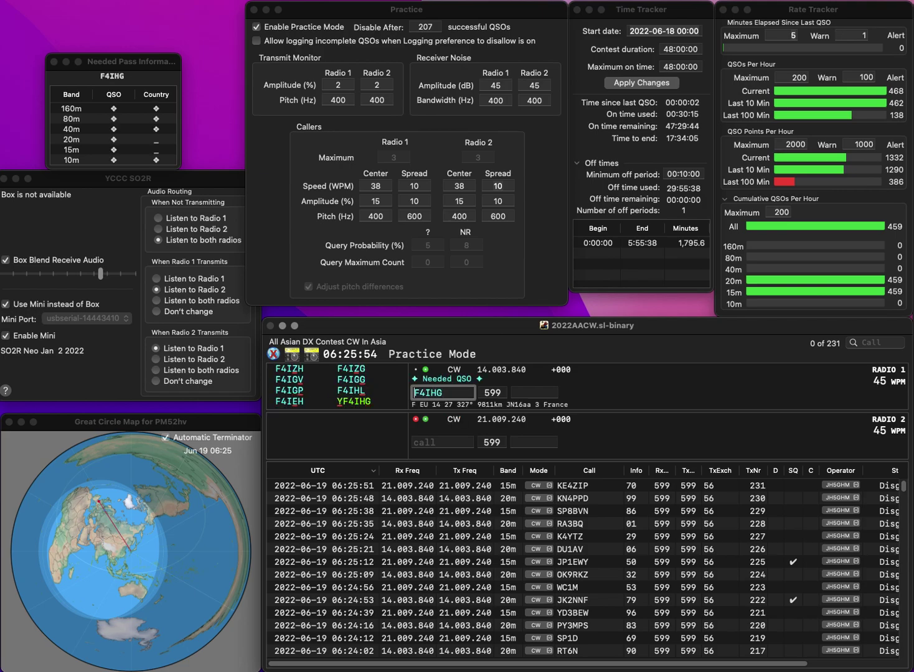
{"action": "key", "text": "Home"}
{"action": "type", "text": "Y"}
{"action": "key", "text": "Return"}
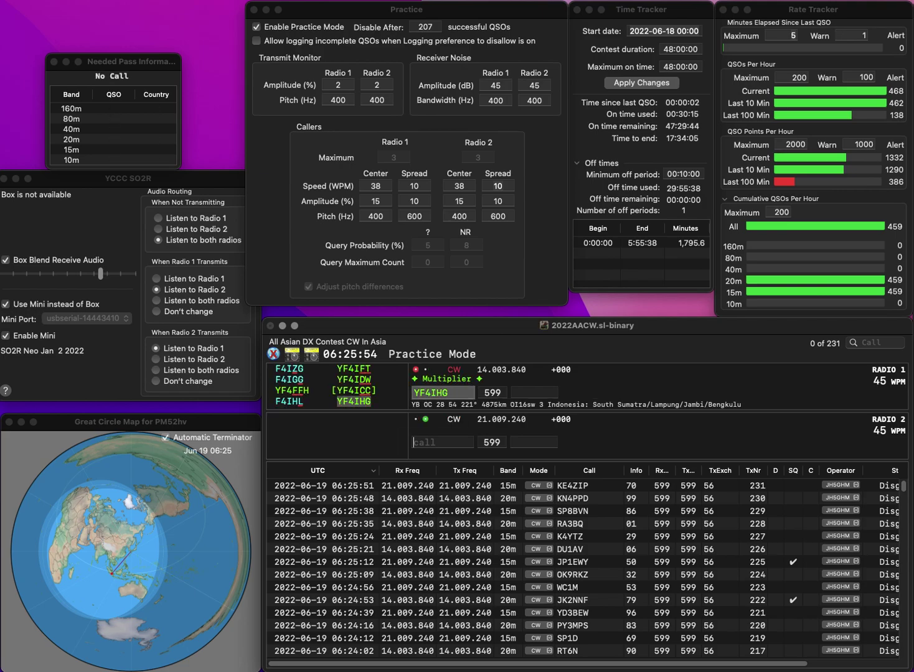
Answer VJ2Z on Radio 2 and log YF4IHG on Radio 1 with received exchange 75
{"action": "type", "text": "2Z"}
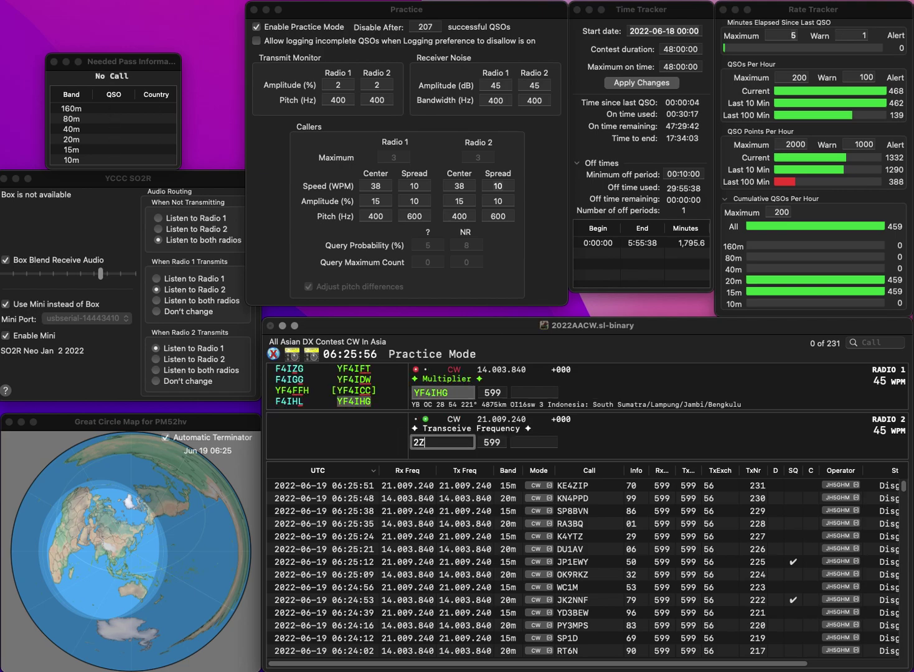
{"action": "key", "text": "Home"}
{"action": "type", "text": "W"}
{"action": "key", "text": "BackSpace"}
{"action": "type", "text": "VJ"}
{"action": "key", "text": "Return"}
{"action": "key", "text": "Tab"}
{"action": "type", "text": "75"}
{"action": "key", "text": "Return"}
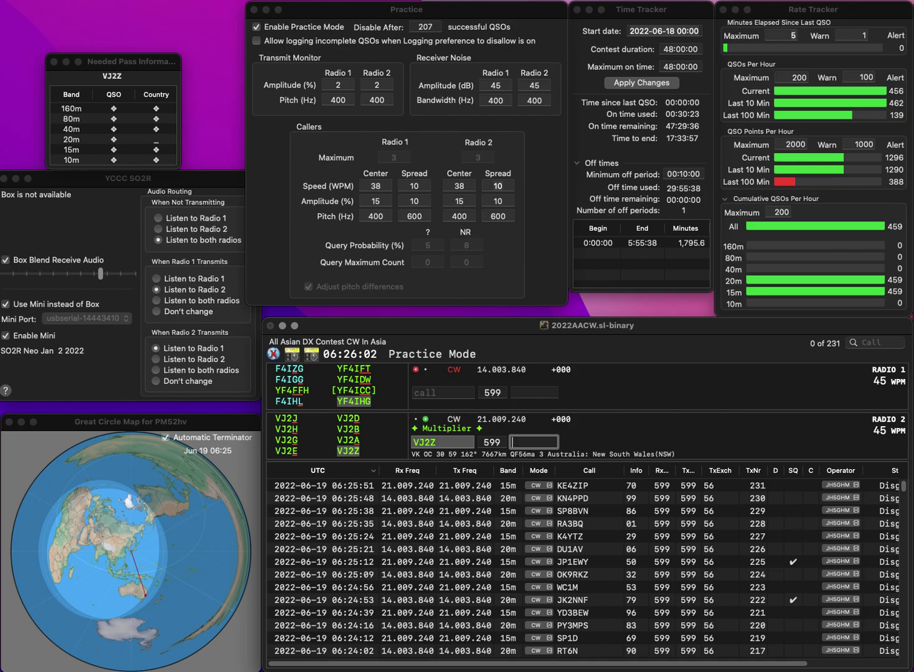
{"action": "key", "text": "Tab"}
{"action": "key", "text": "Left"}
{"action": "key", "text": "BackSpace"}
{"action": "type", "text": "3"}
{"action": "key", "text": "Return"}
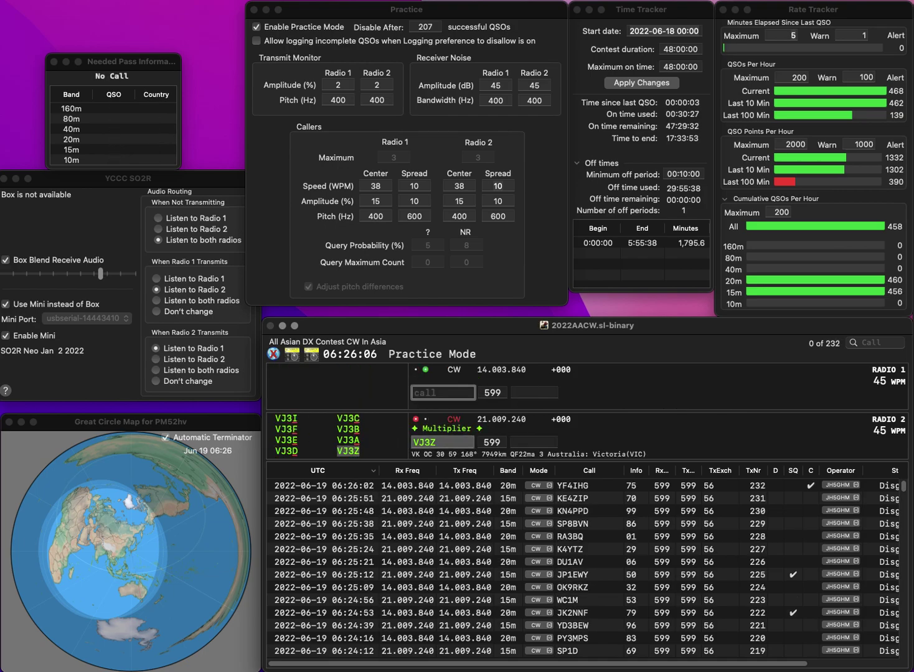
{"action": "type", "text": "9CJM"}
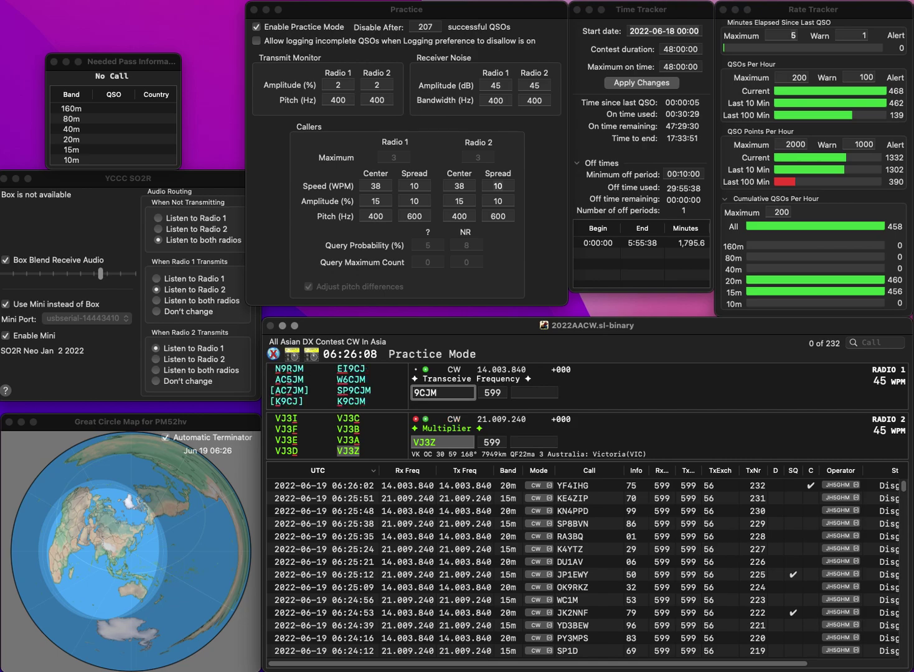
{"action": "type", "text": "SP"}
{"action": "key", "text": "Return"}
{"action": "key", "text": "Tab"}
{"action": "type", "text": "11"}
{"action": "key", "text": "Return"}
{"action": "key", "text": "Tab"}
{"action": "key", "text": "space"}
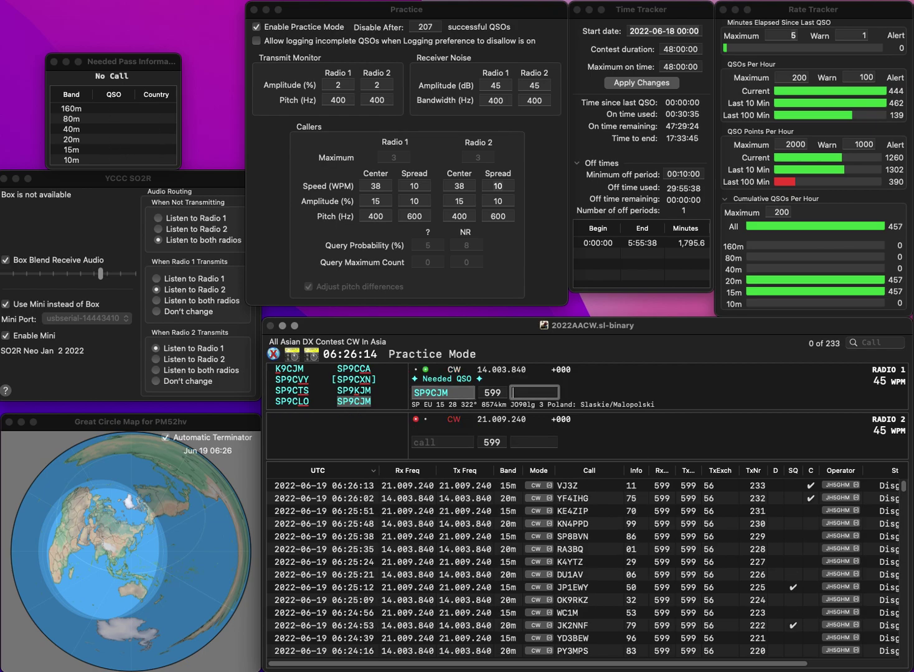
{"action": "type", "text": "5"}
{"action": "key", "text": "Return"}
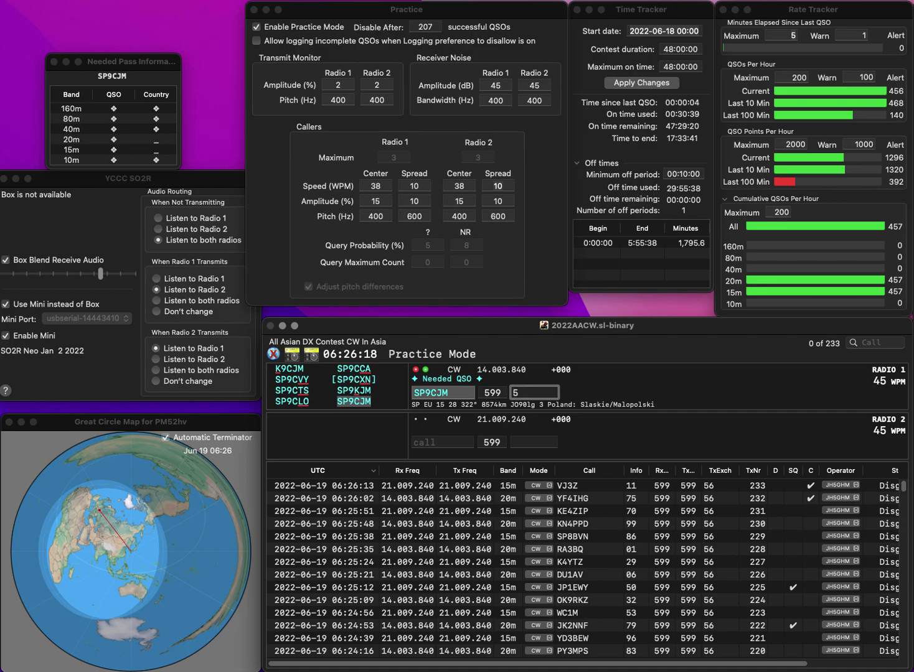
{"action": "type", "text": "8"}
{"action": "key", "text": "Return"}
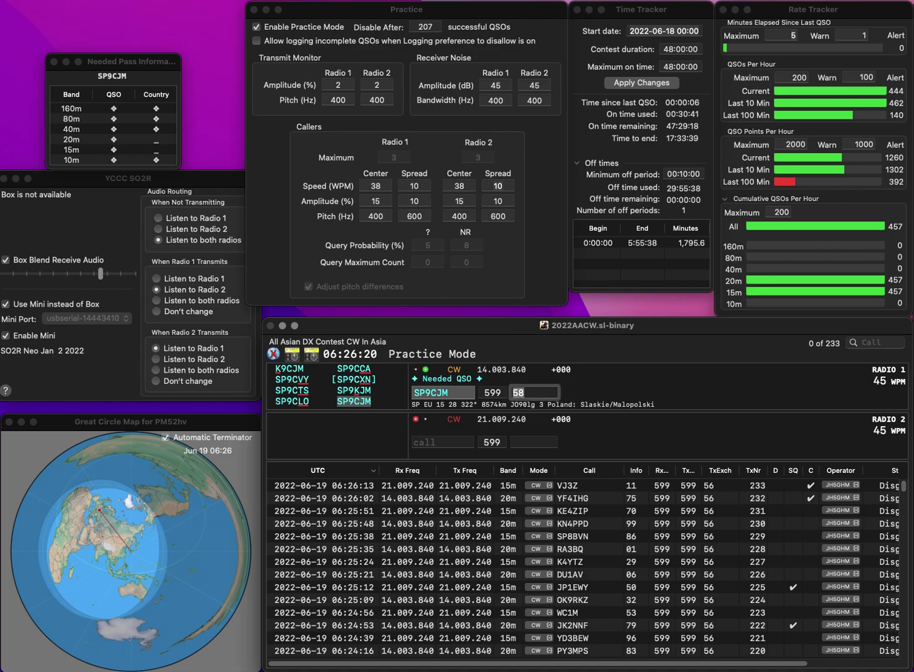
{"action": "type", "text": "N9UNX"}
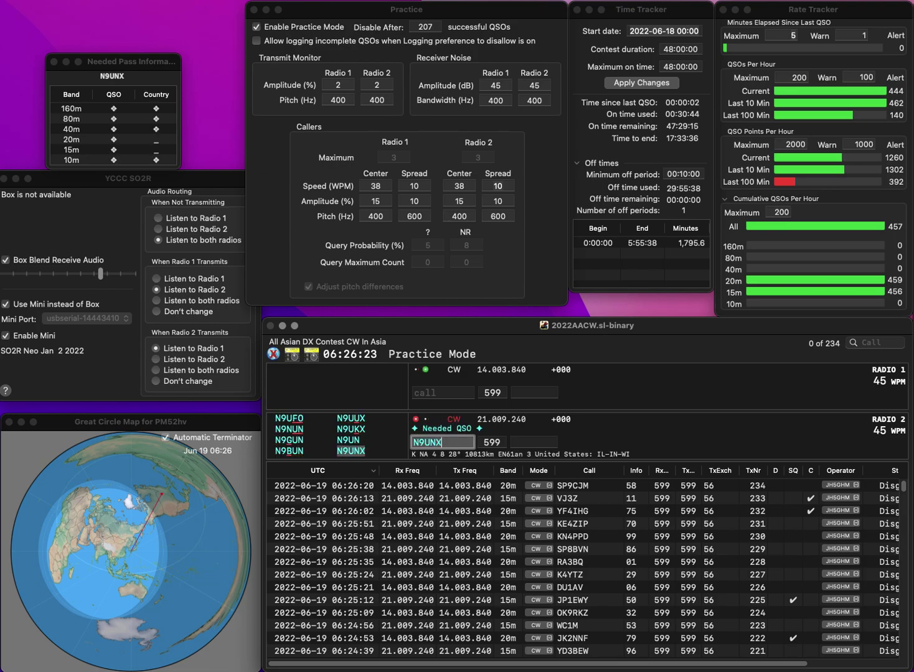
{"action": "key", "text": "Return"}
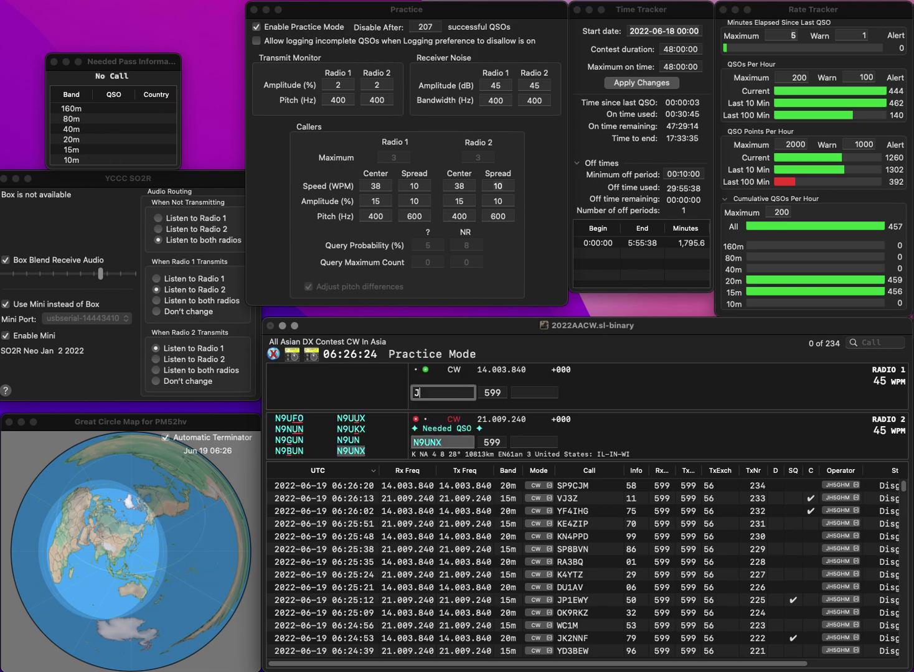
{"action": "type", "text": "PY2NY"}
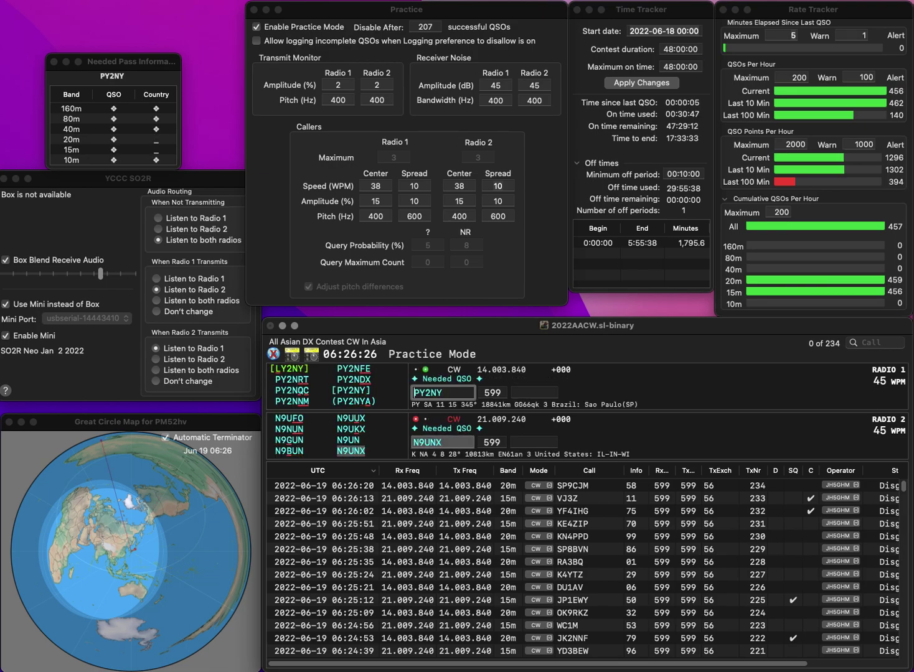
{"action": "key", "text": "Return"}
{"action": "key", "text": "space"}
{"action": "key", "text": "space"}
{"action": "key", "text": "space"}
{"action": "type", "text": "46"}
{"action": "key", "text": "Return"}
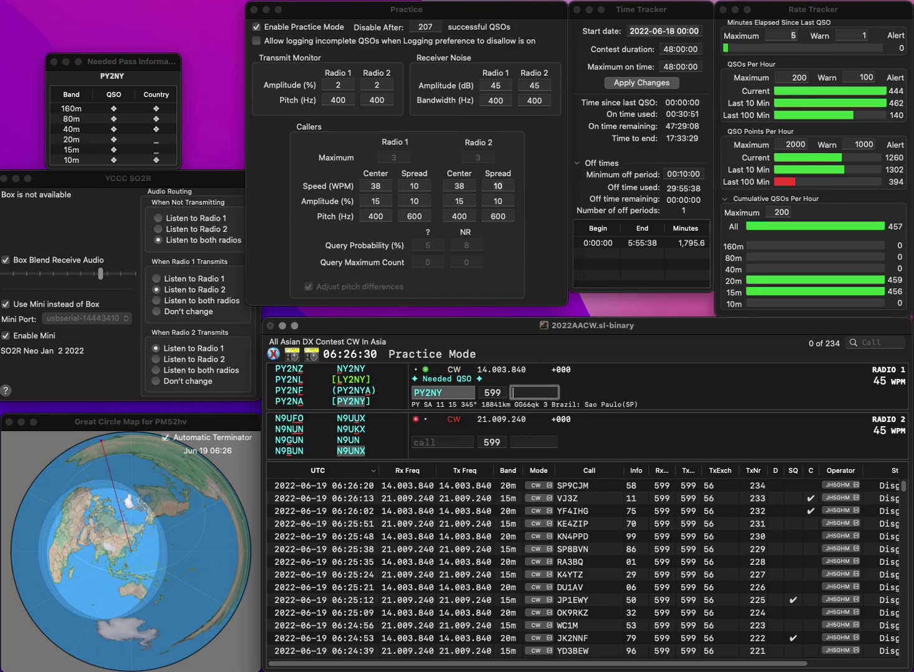
Log PY2NY on Radio 1 with received exchange 81 and answer N9OK on Radio 2
{"action": "type", "text": "81"}
{"action": "key", "text": "Return"}
{"action": "type", "text": "N9"}
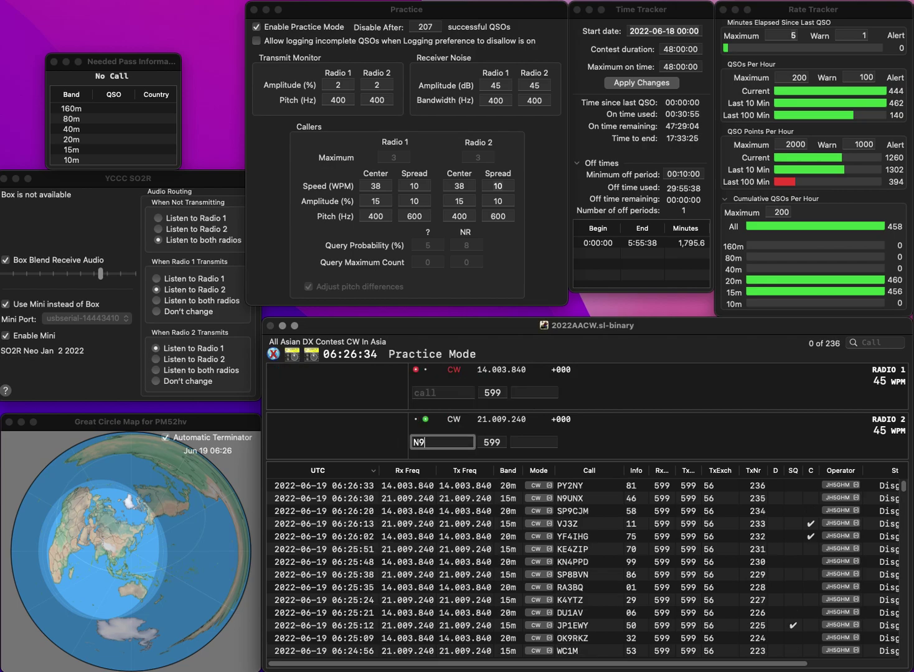
{"action": "type", "text": "OK"}
{"action": "key", "text": "Return"}
Answer N7VGO on Radio 1 and log N9OK on Radio 2 with received exchange 72
{"action": "type", "text": "N7VGO"}
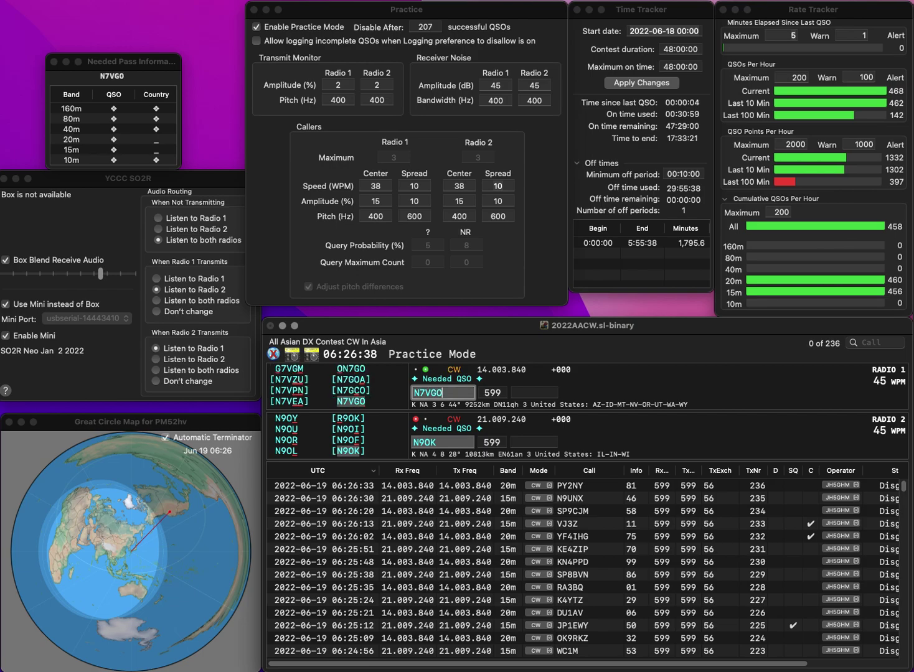
{"action": "key", "text": "Return"}
{"action": "key", "text": "Tab"}
{"action": "type", "text": "72"}
{"action": "key", "text": "Return"}
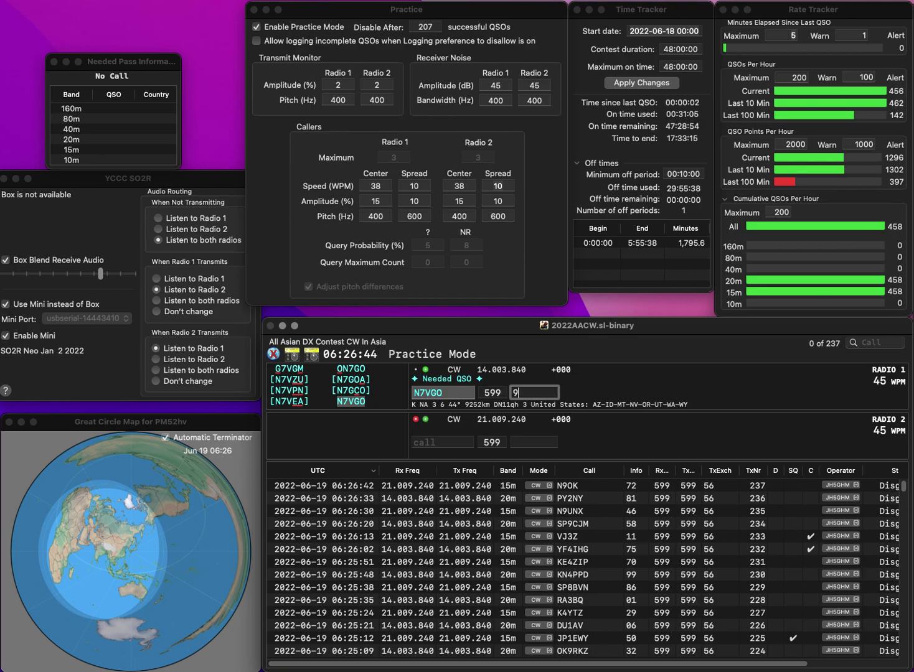
{"action": "key", "text": "Return"}
{"action": "type", "text": "JH1"}
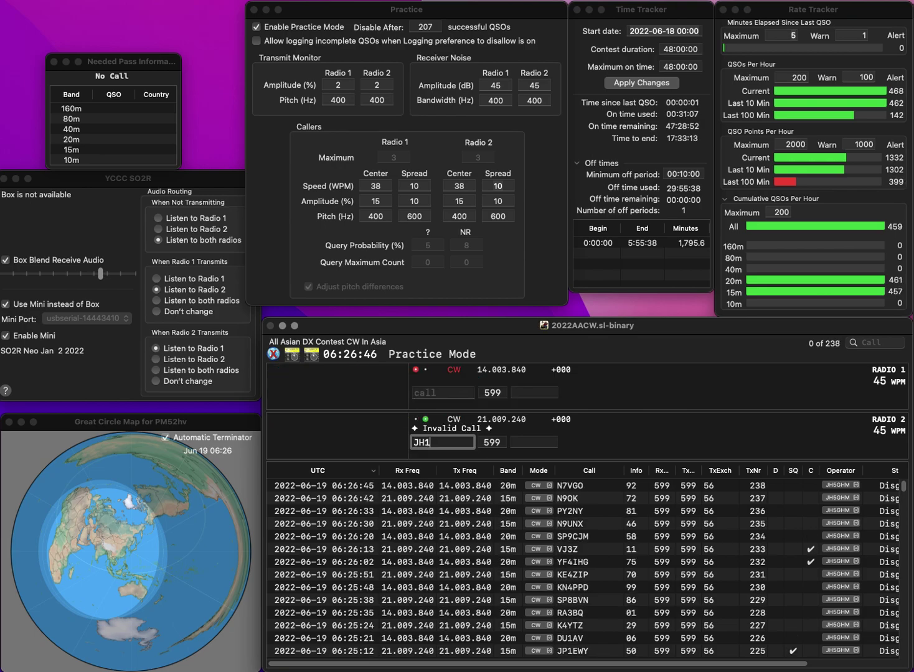
{"action": "type", "text": "KKY"}
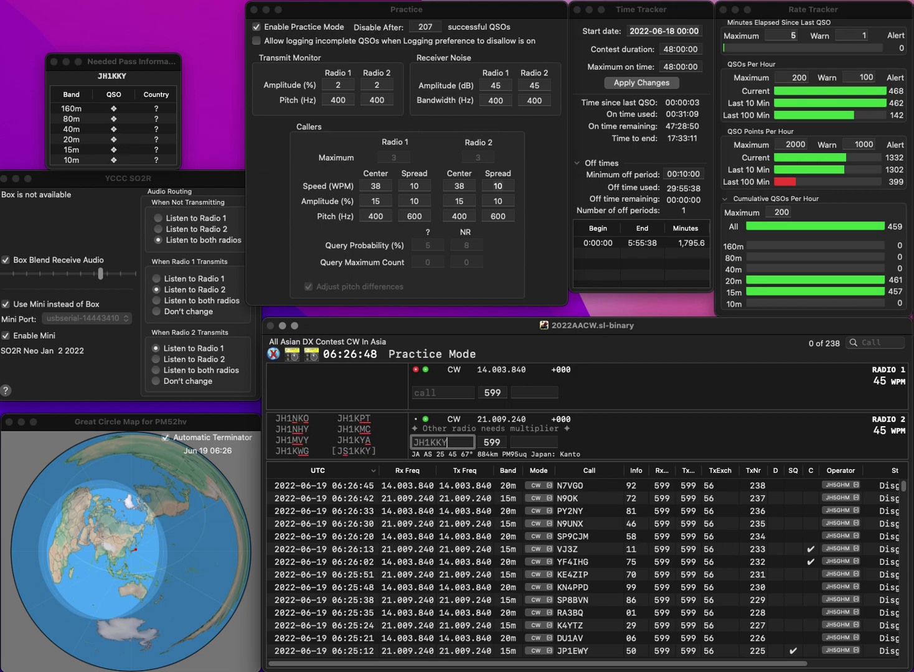
{"action": "key", "text": "Left"}
{"action": "key", "text": "Left"}
{"action": "key", "text": "Left"}
{"action": "key", "text": "Left"}
{"action": "key", "text": "BackSpace"}
{"action": "type", "text": "S"}
{"action": "key", "text": "Return"}
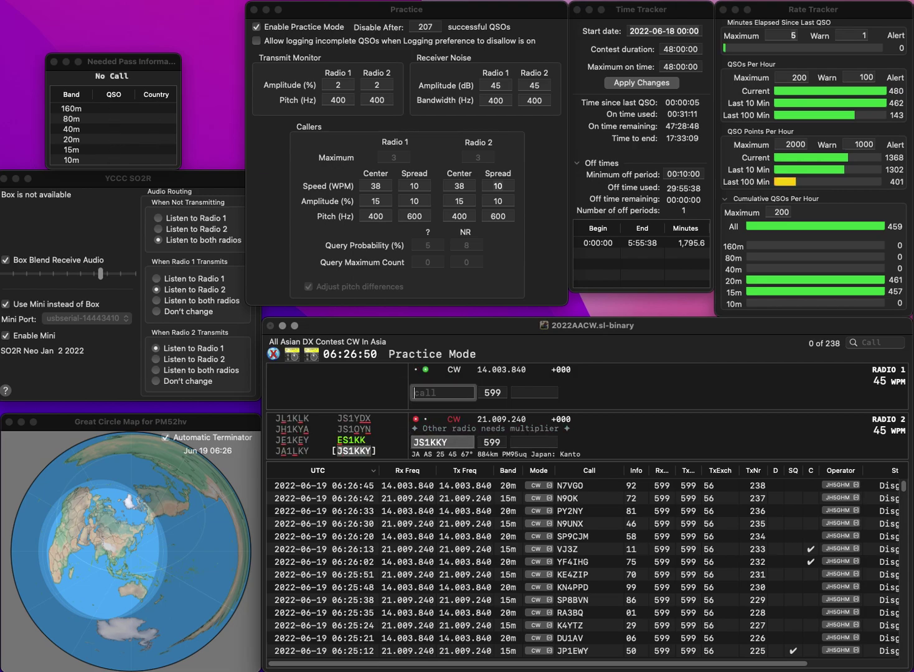
{"action": "type", "text": "3RSX"}
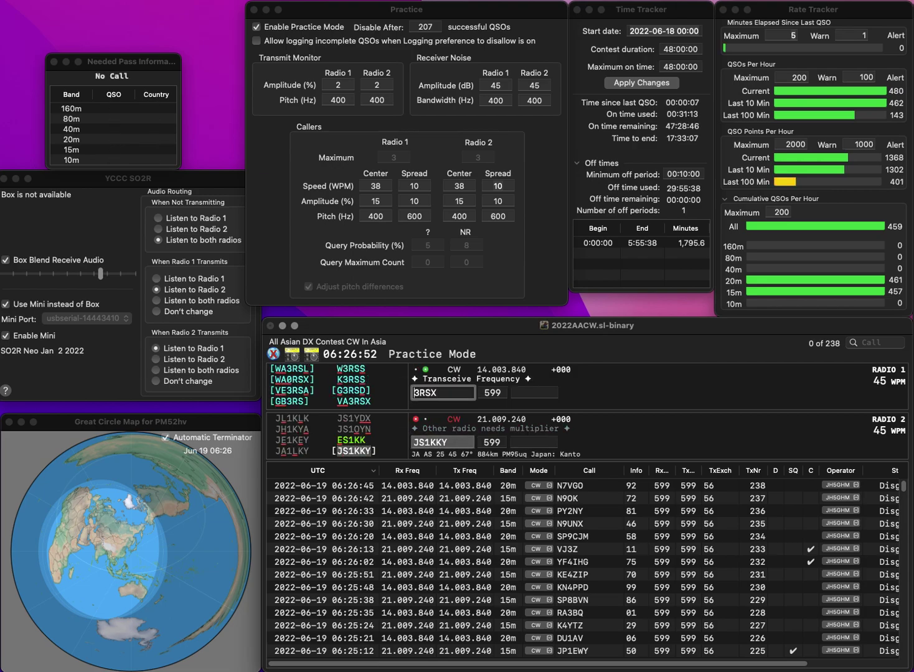
{"action": "type", "text": "VA"}
{"action": "key", "text": "Return"}
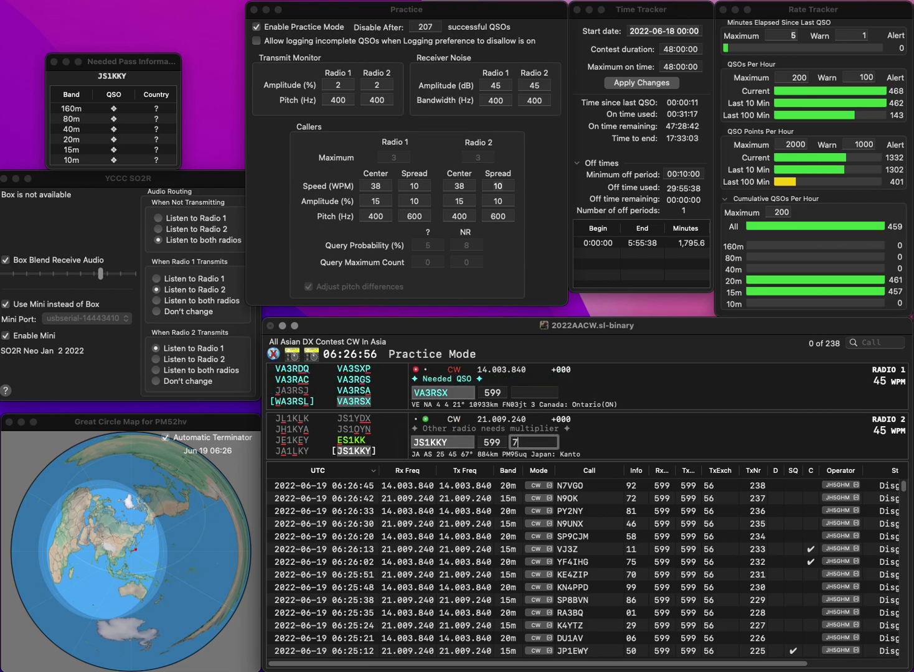
{"action": "type", "text": "72"}
{"action": "key", "text": "Return"}
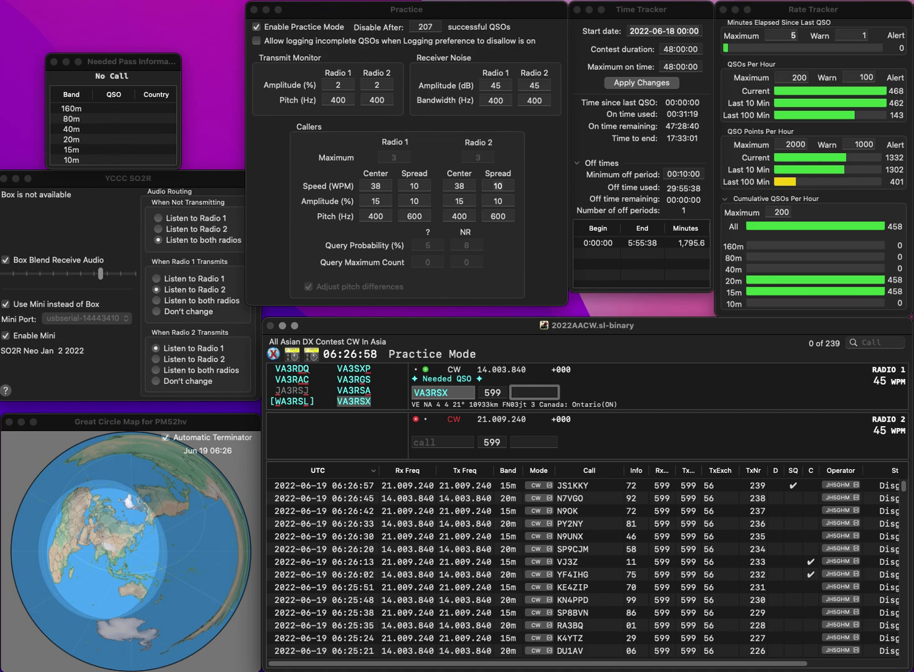
Log VA3RSX on Radio 1 with received exchange 19 and answer K0PV on Radio 2
{"action": "type", "text": "1"}
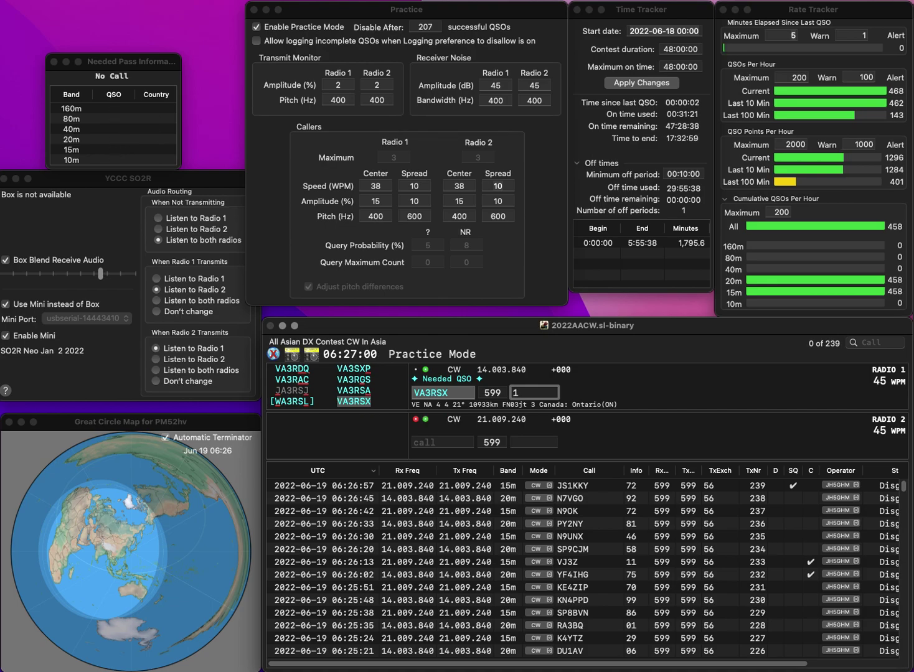
{"action": "type", "text": "9"}
{"action": "key", "text": "Return"}
{"action": "type", "text": "K0PV"}
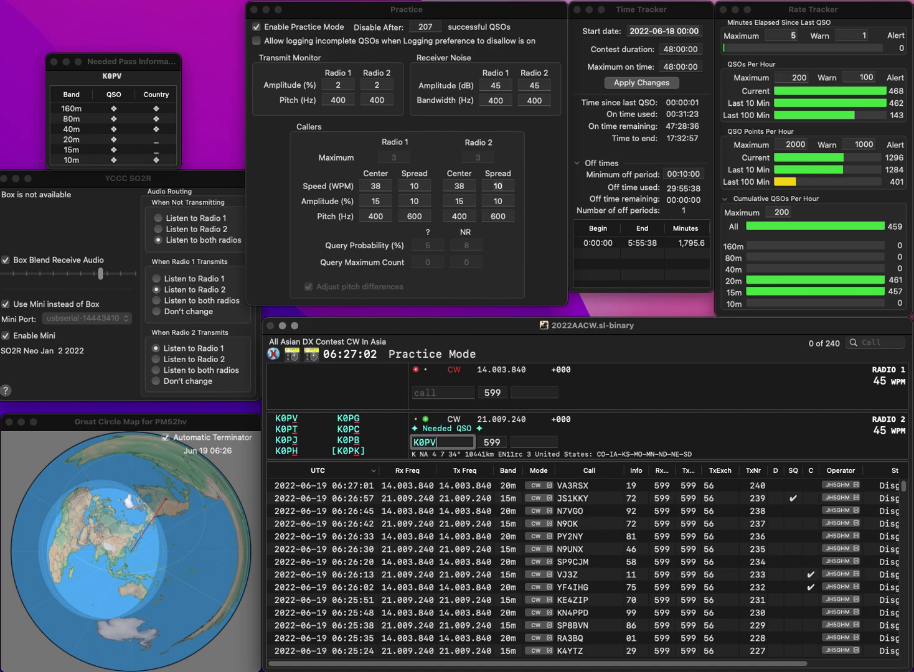
{"action": "key", "text": "Return"}
{"action": "type", "text": "YC3BQ"}
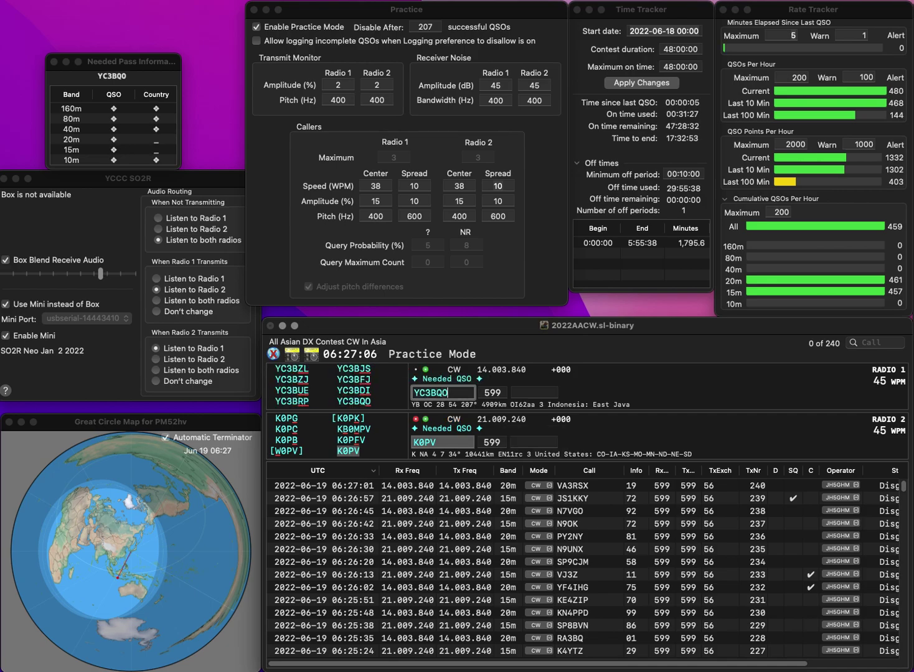
{"action": "type", "text": "O"}
{"action": "key", "text": "Return"}
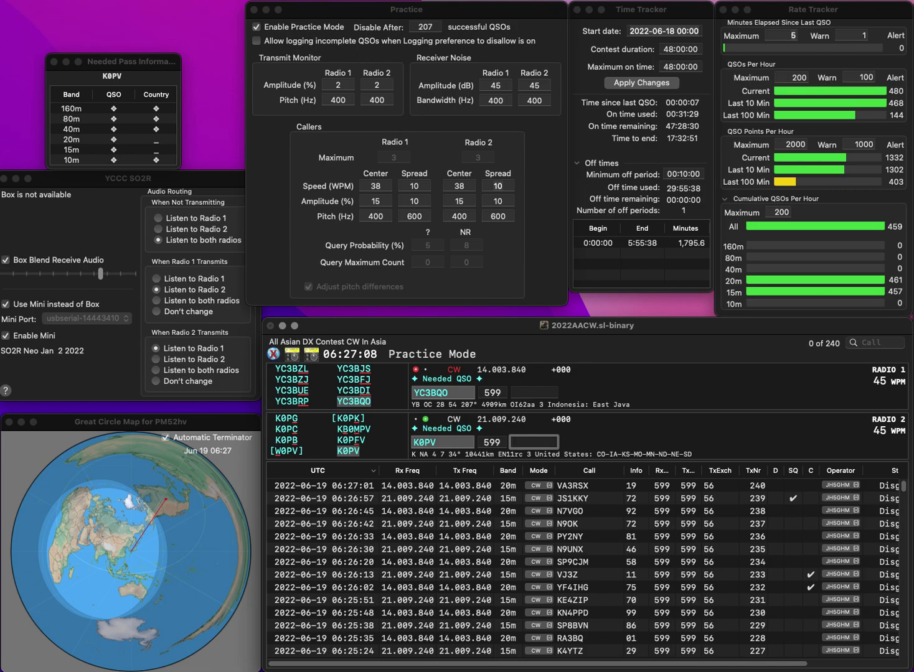
{"action": "type", "text": "94"}
{"action": "key", "text": "Return"}
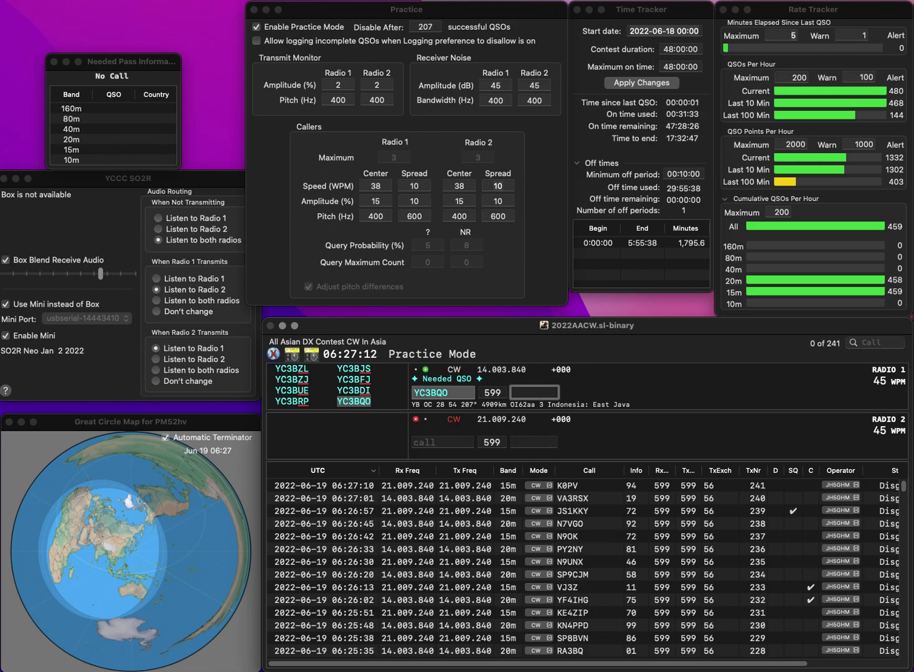
{"action": "type", "text": "E0"}
{"action": "type", "text": "50"}
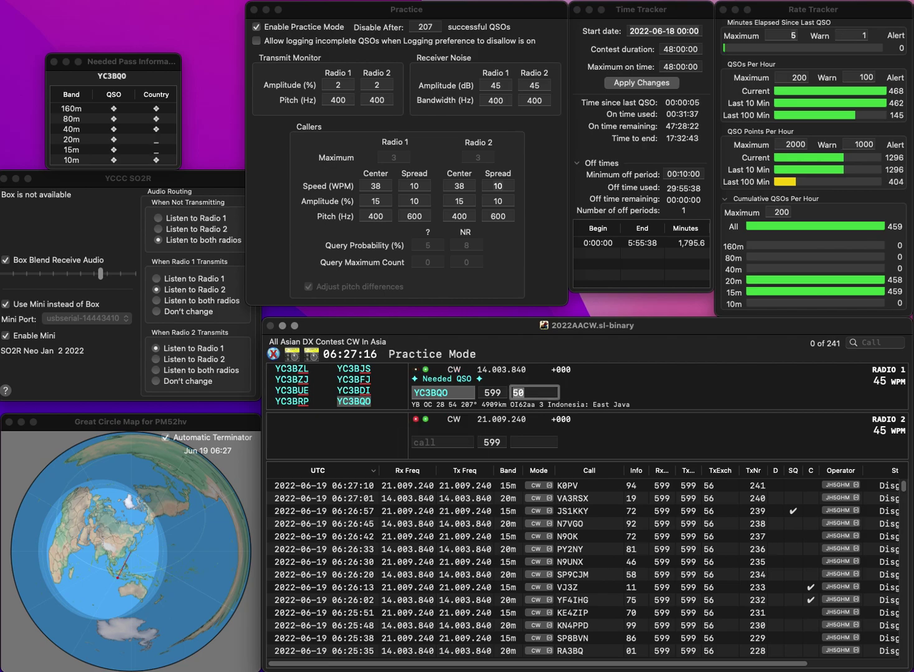
{"action": "key", "text": "Return"}
{"action": "type", "text": "G4GCG"}
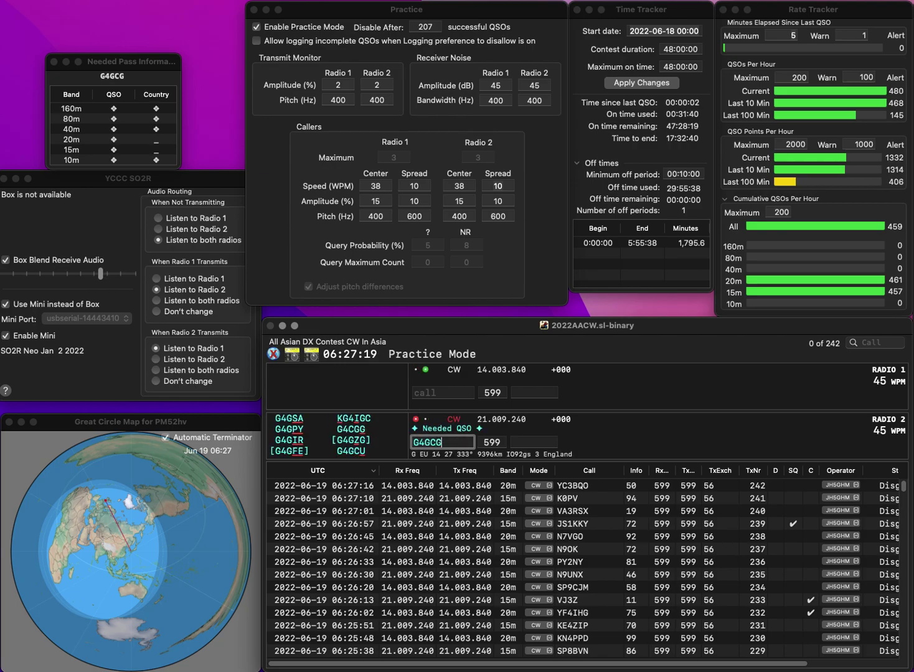
Enter the call VE3ACW on Radio 1 and answer it
{"action": "left_click", "coordinate": [443, 393]}
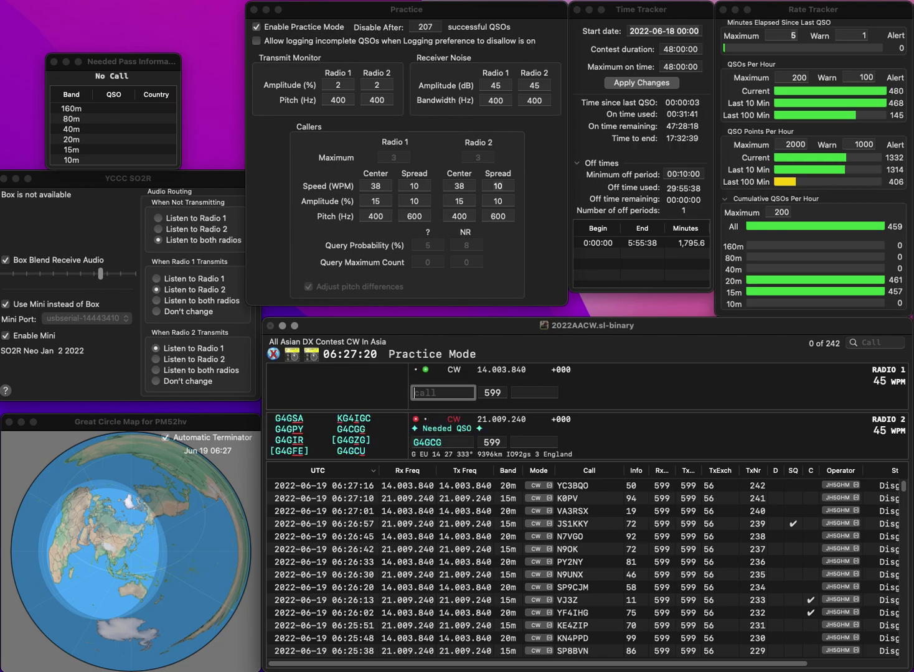
{"action": "type", "text": "ACW"}
{"action": "key", "text": "Up"}
{"action": "type", "text": "VE3"}
{"action": "left_click", "coordinate": [443, 443]}
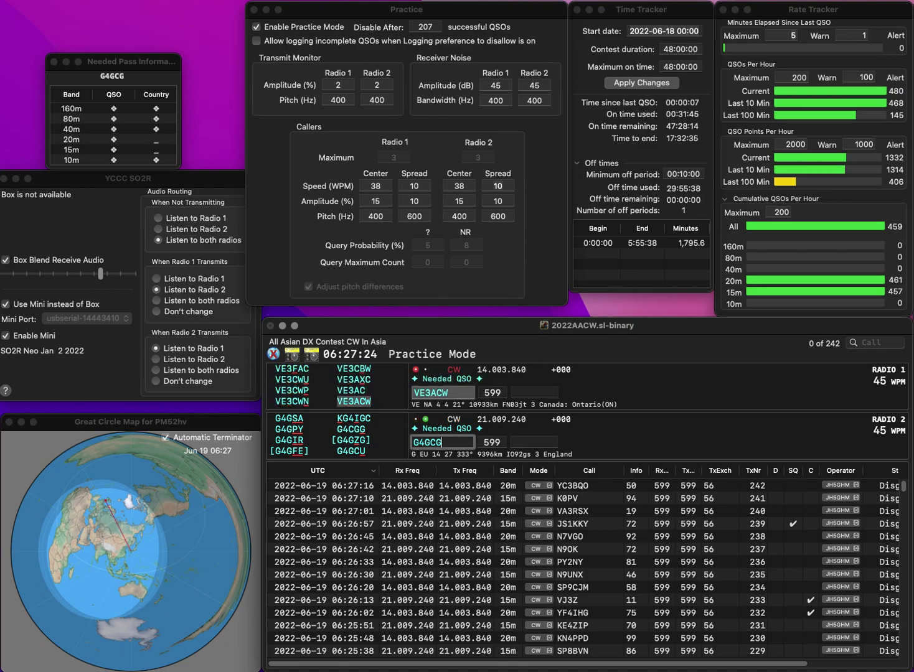
{"action": "key", "text": "BackSpace"}
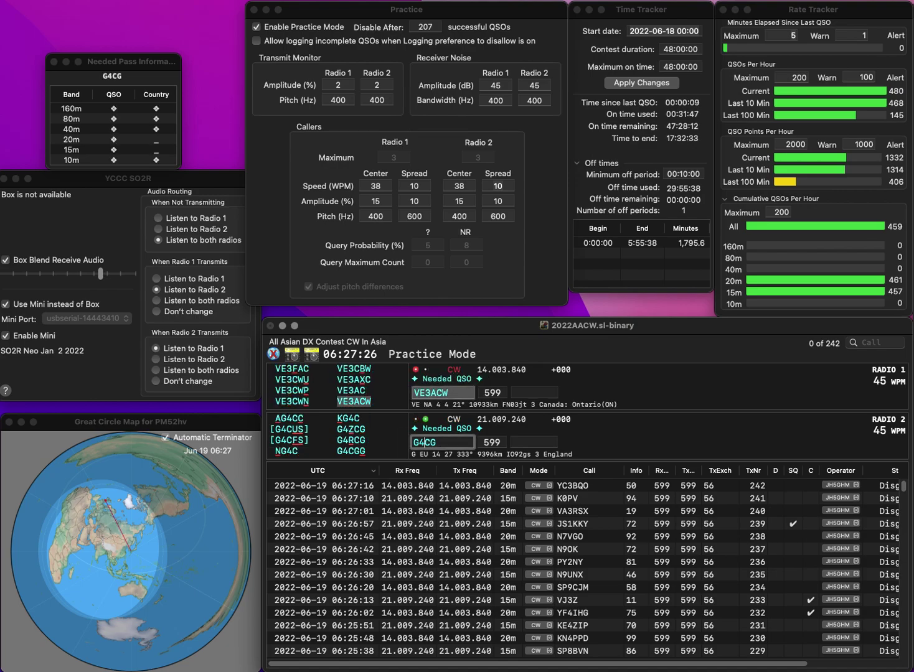
{"action": "type", "text": "Z"}
{"action": "key", "text": "Return"}
{"action": "left_click", "coordinate": [442, 392]}
{"action": "key", "text": "space"}
{"action": "type", "text": "52"}
{"action": "key", "text": "Return"}
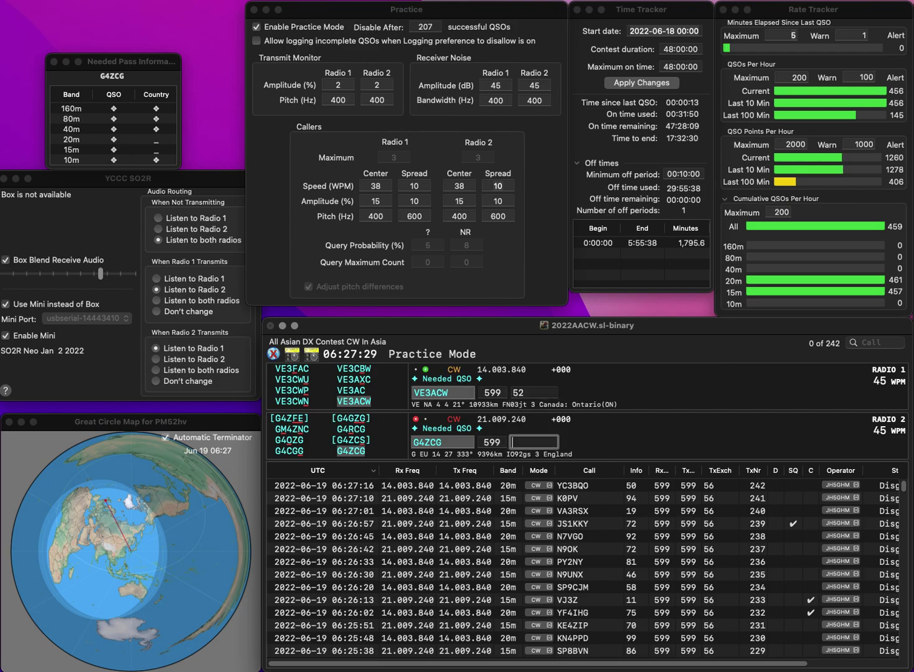
Log G4ZCG on Radio 2 with received exchange 26 and answer WE7IR on Radio 1
{"action": "type", "text": "26"}
{"action": "key", "text": "Return"}
{"action": "type", "text": "WE7IR"}
{"action": "key", "text": "Return"}
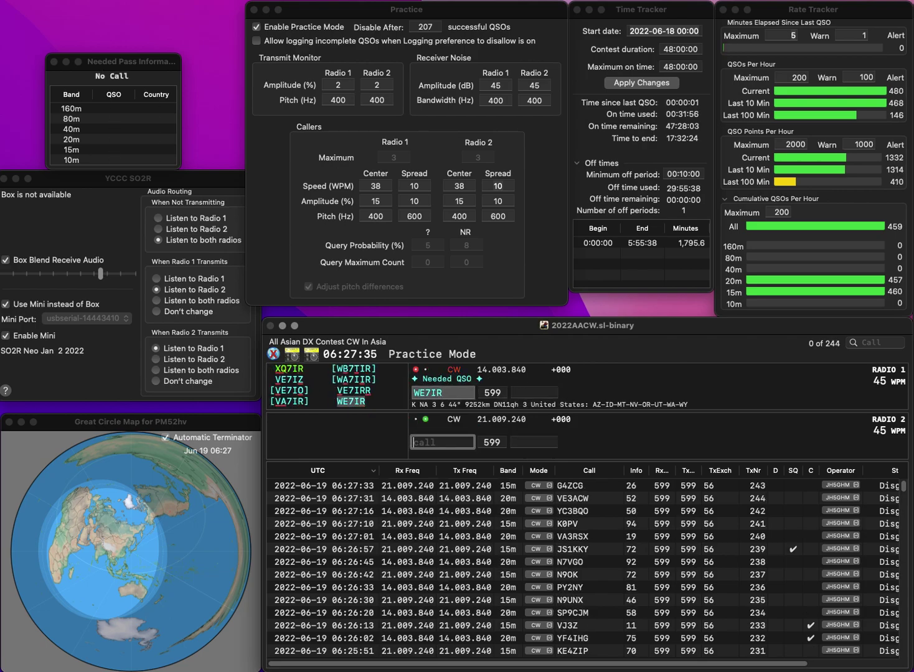
{"action": "type", "text": "DL1"}
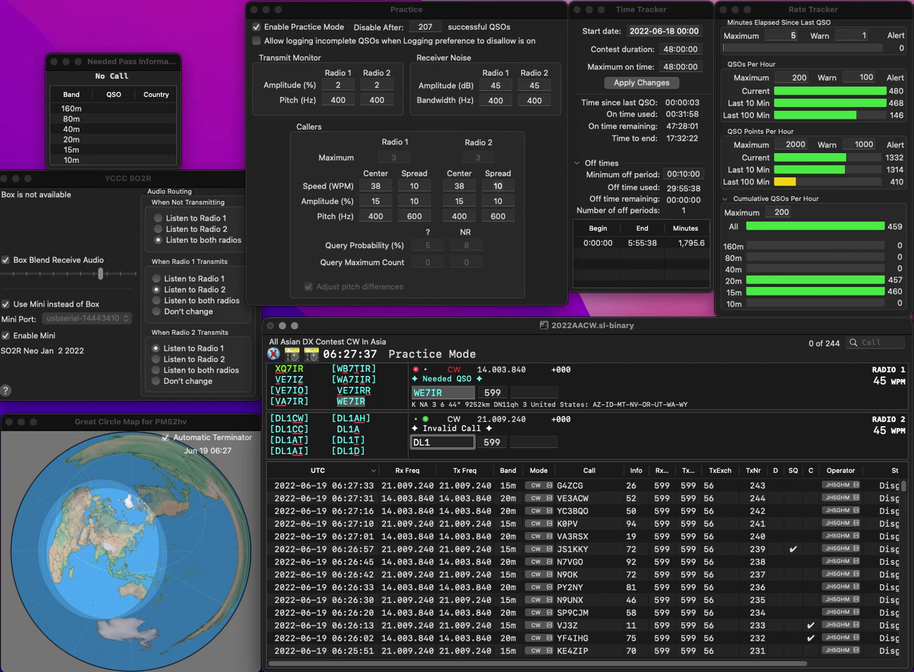
{"action": "type", "text": "YPF"}
{"action": "key", "text": "Return"}
{"action": "type", "text": "43"}
{"action": "key", "text": "Return"}
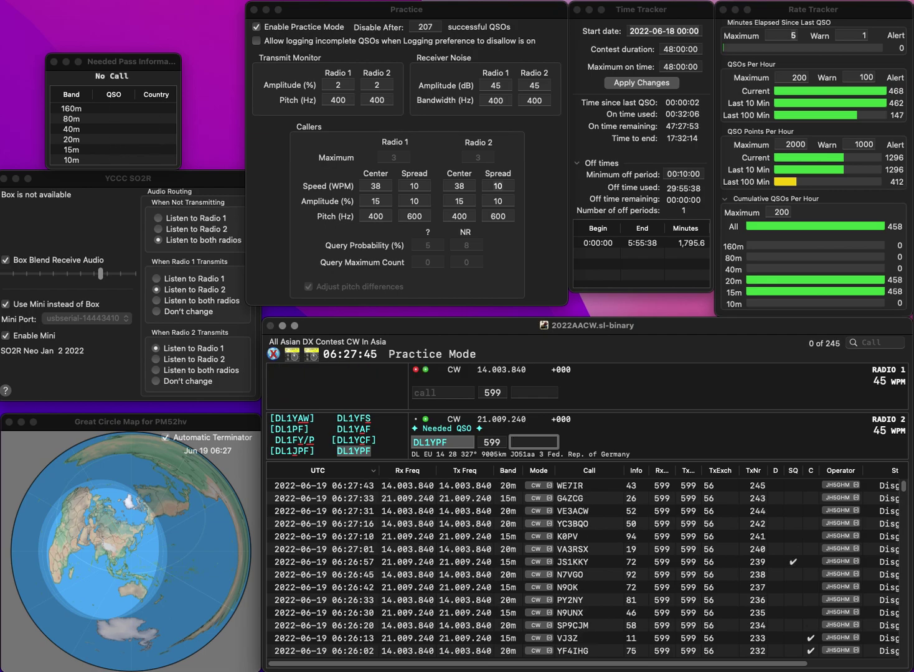
{"action": "key", "text": "Return"}
{"action": "type", "text": "09"}
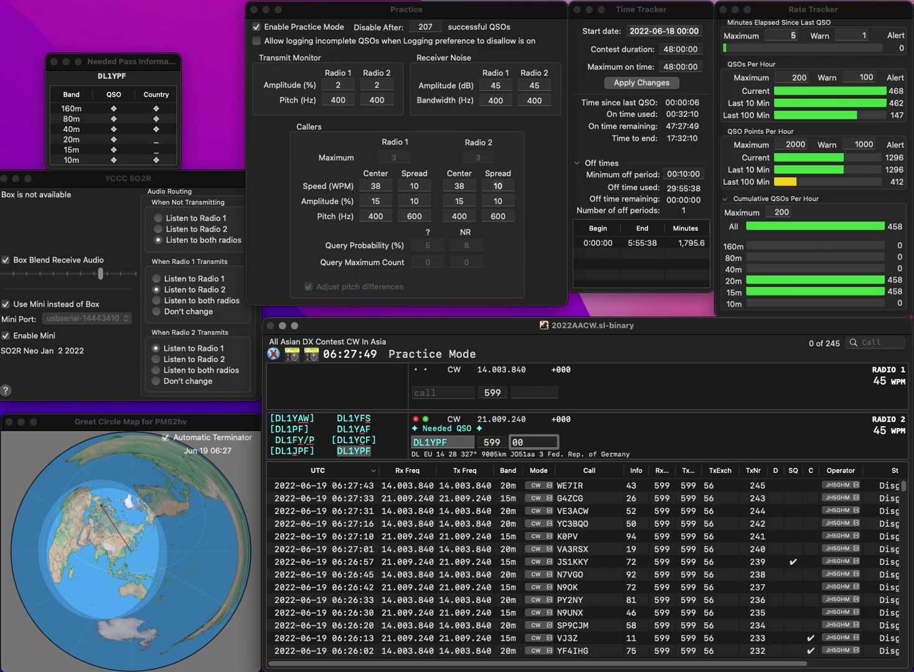
{"action": "key", "text": "Return"}
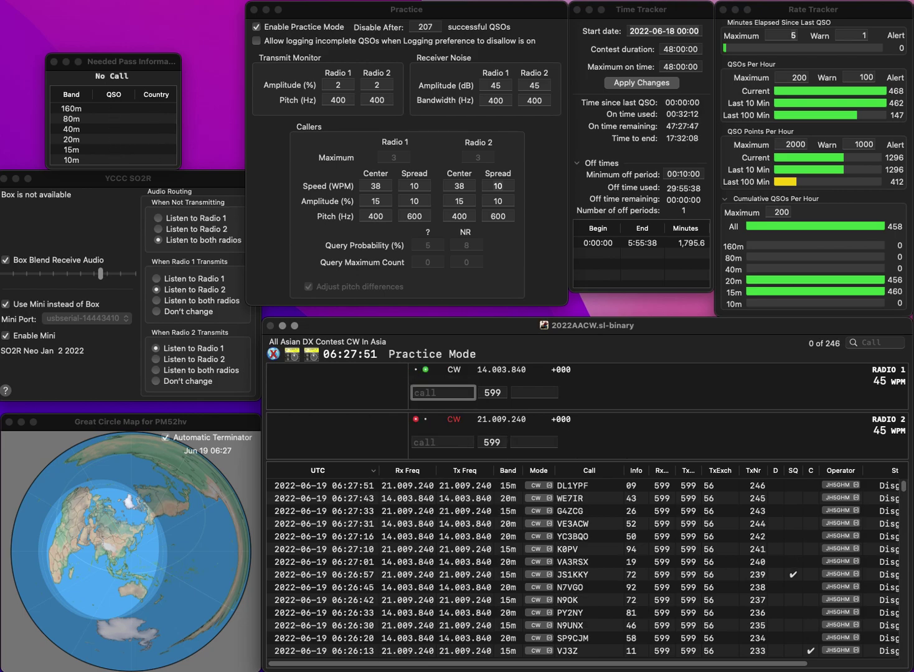
Send the partial call JH1 on Radio 1 and answer VK7RG on Radio 2
{"action": "type", "text": "JH1"}
{"action": "key", "text": "Return"}
{"action": "type", "text": "VK7RG"}
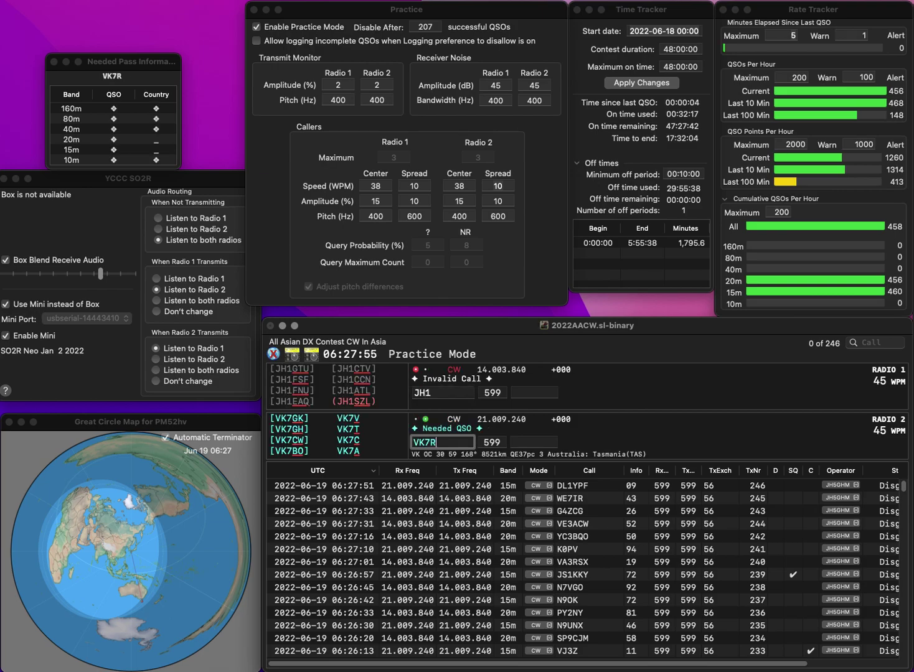
{"action": "key", "text": "Return"}
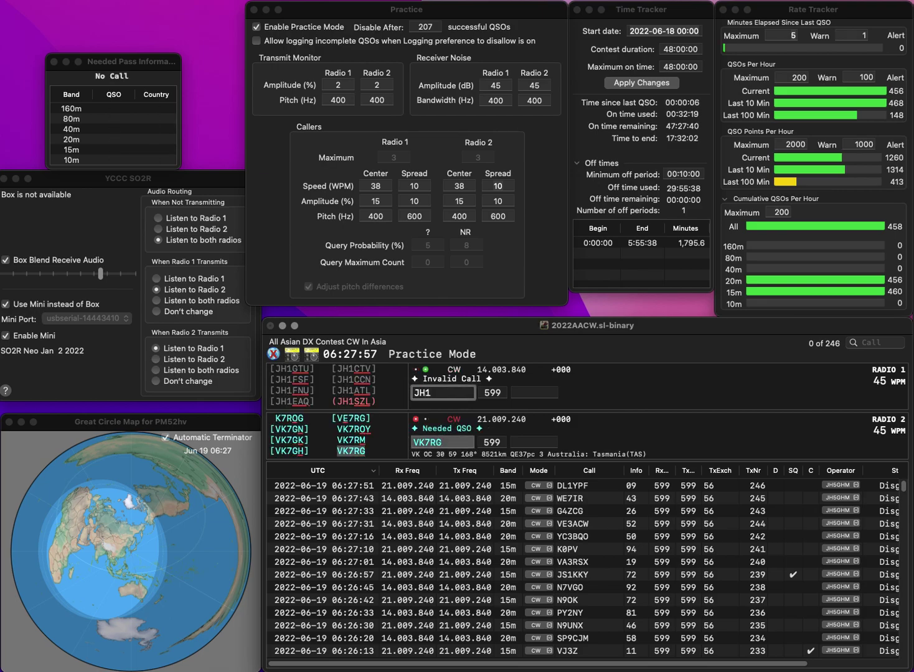
{"action": "type", "text": "HMC"}
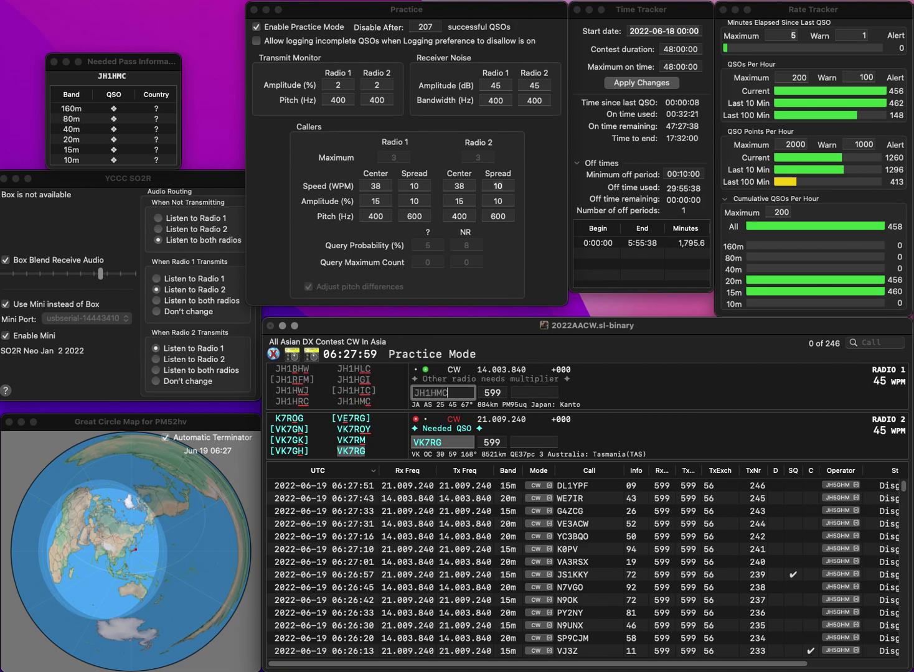
{"action": "key", "text": "Return"}
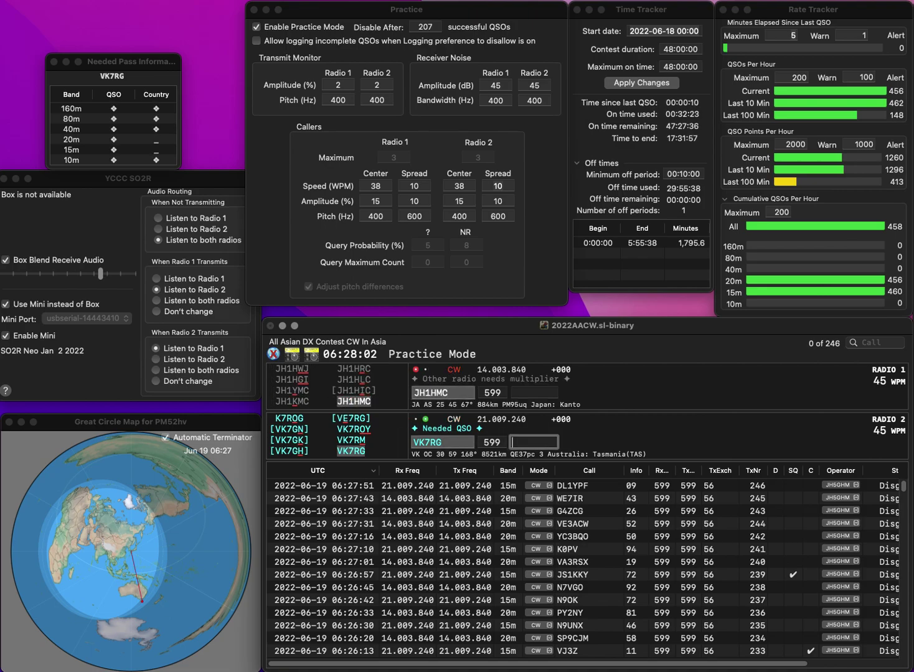
{"action": "key", "text": "Return"}
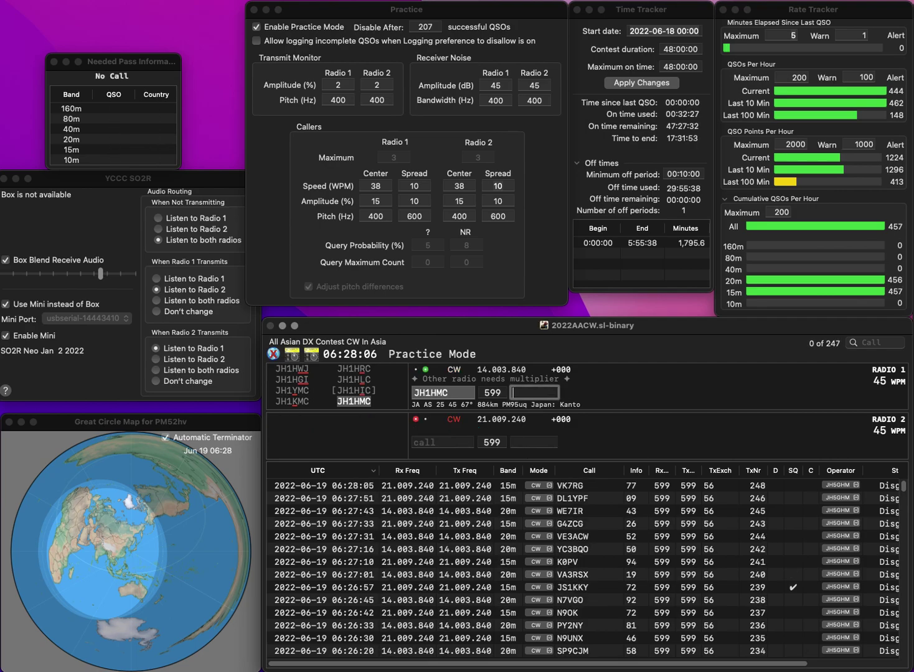
Log JH1HMC on Radio 1 with received exchange 00 and answer IK4ZGO on Radio 2
{"action": "type", "text": "00"}
{"action": "key", "text": "Return"}
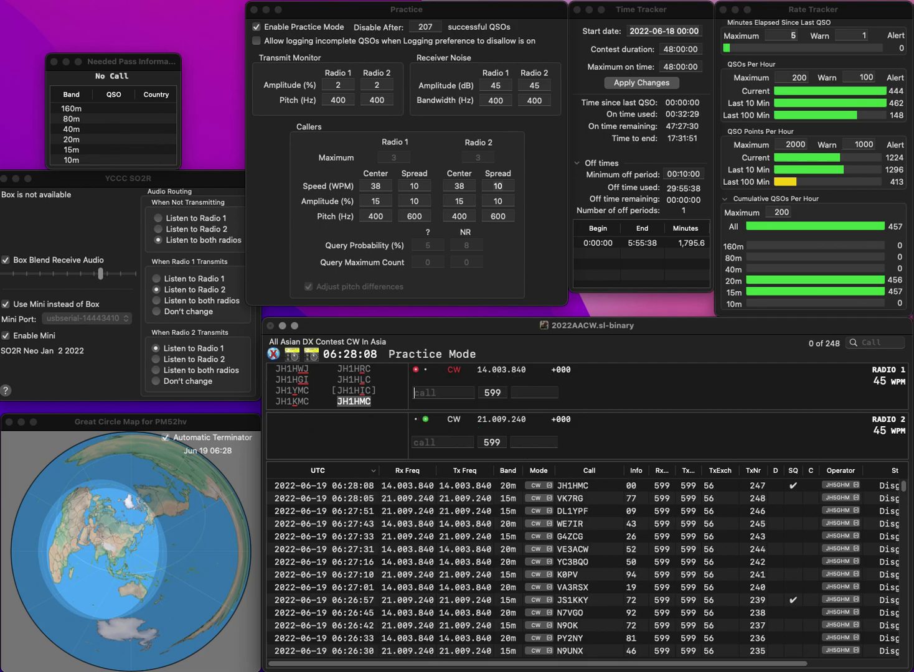
{"action": "type", "text": "IK4ZZO"}
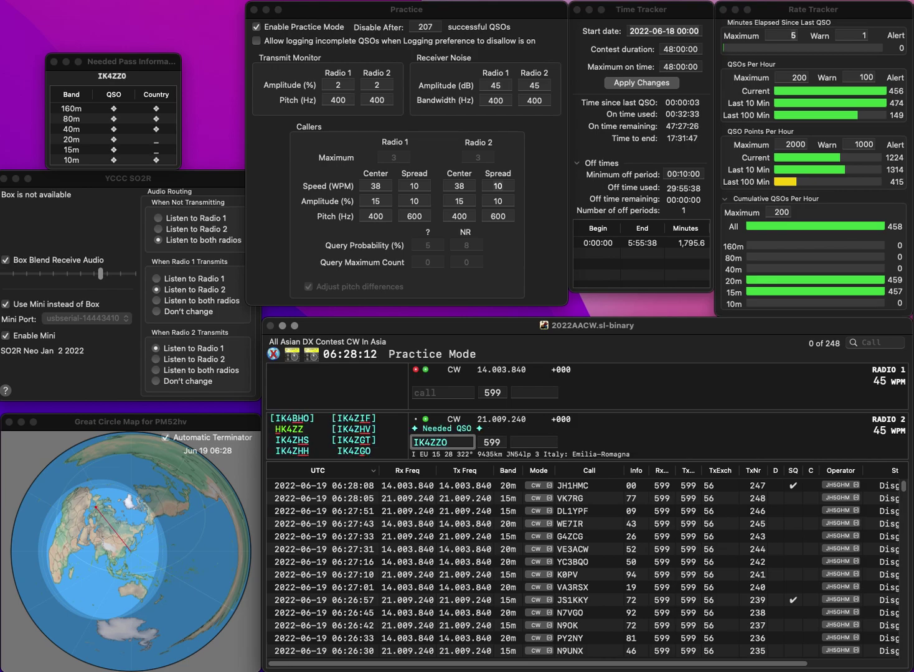
{"action": "key", "text": "BackSpace"}
{"action": "type", "text": "G"}
{"action": "key", "text": "Return"}
{"action": "type", "text": "SP"}
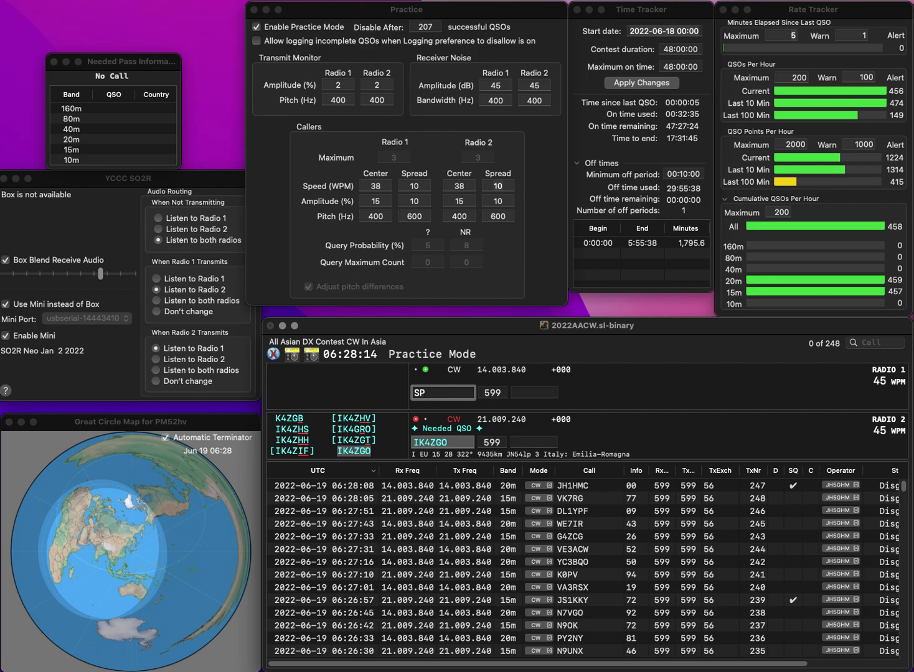
{"action": "type", "text": "9ATE"}
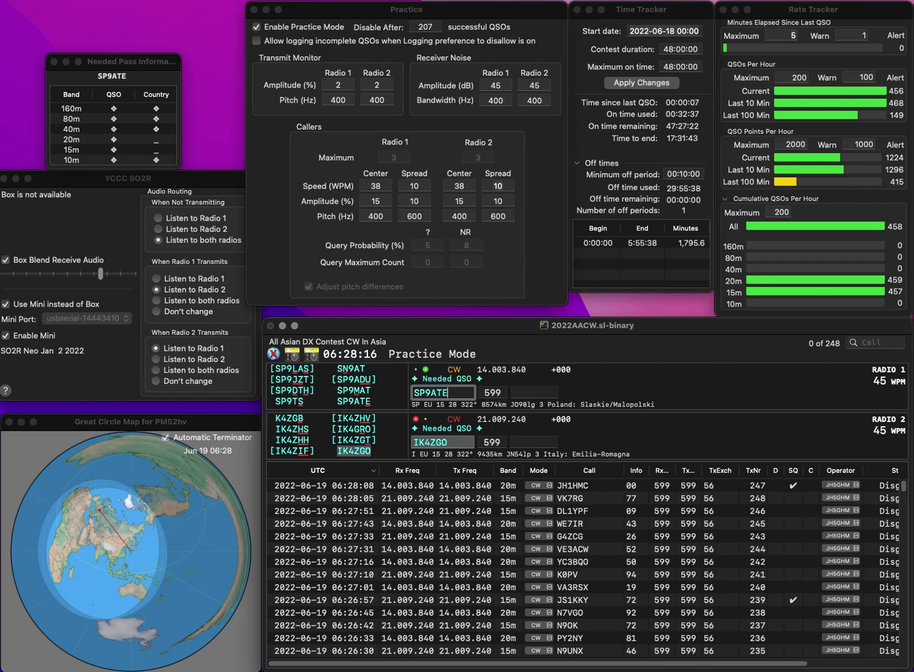
{"action": "key", "text": "Return"}
{"action": "key", "text": "Tab"}
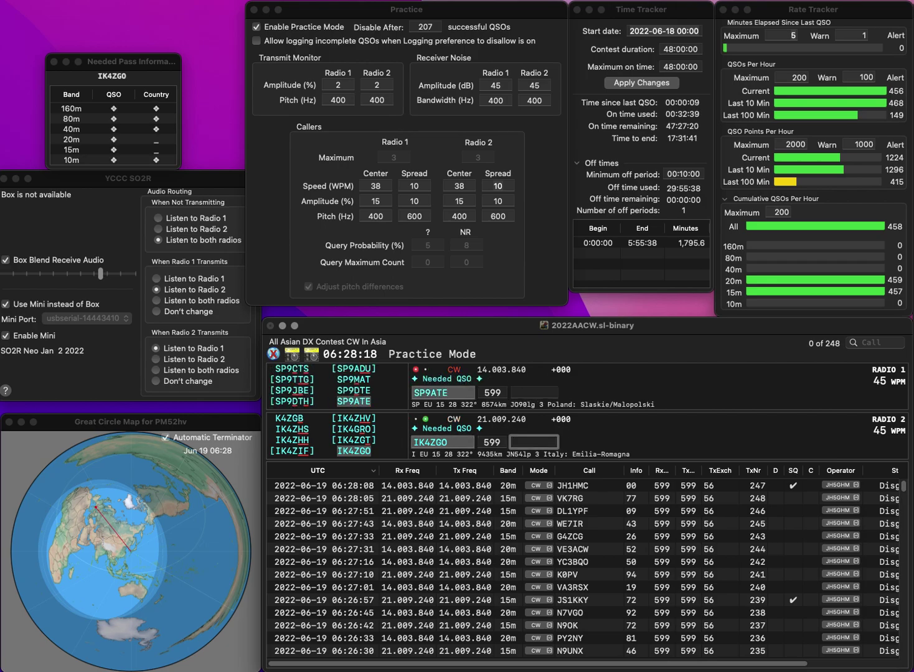
{"action": "type", "text": "0"}
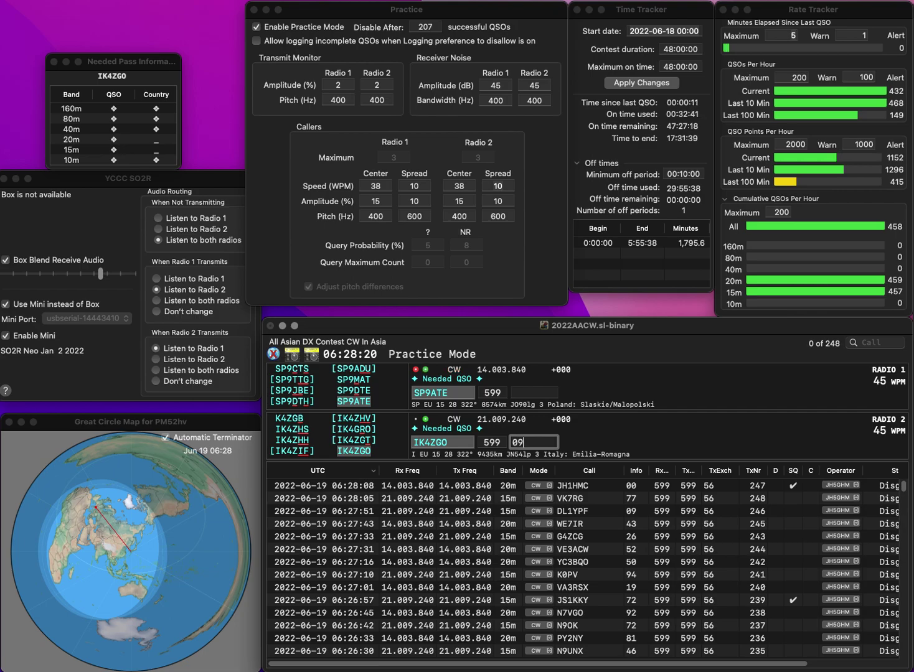
{"action": "type", "text": "9"}
{"action": "key", "text": "Return"}
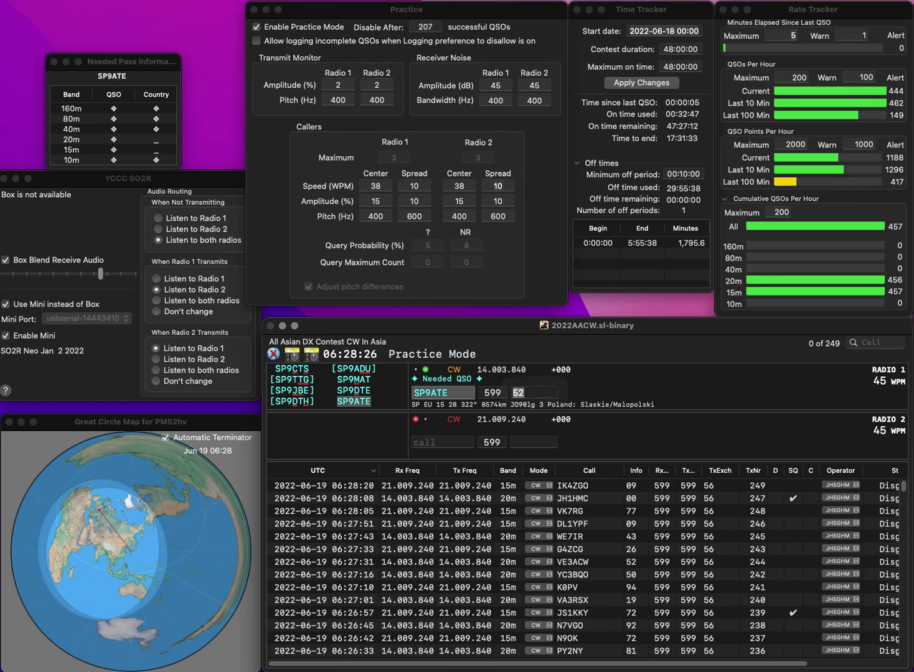
Log SP9ATE on Radio 1 with received exchange 52 and answer R1MJ/P on Radio 2
{"action": "key", "text": "Return"}
{"action": "type", "text": "R1"}
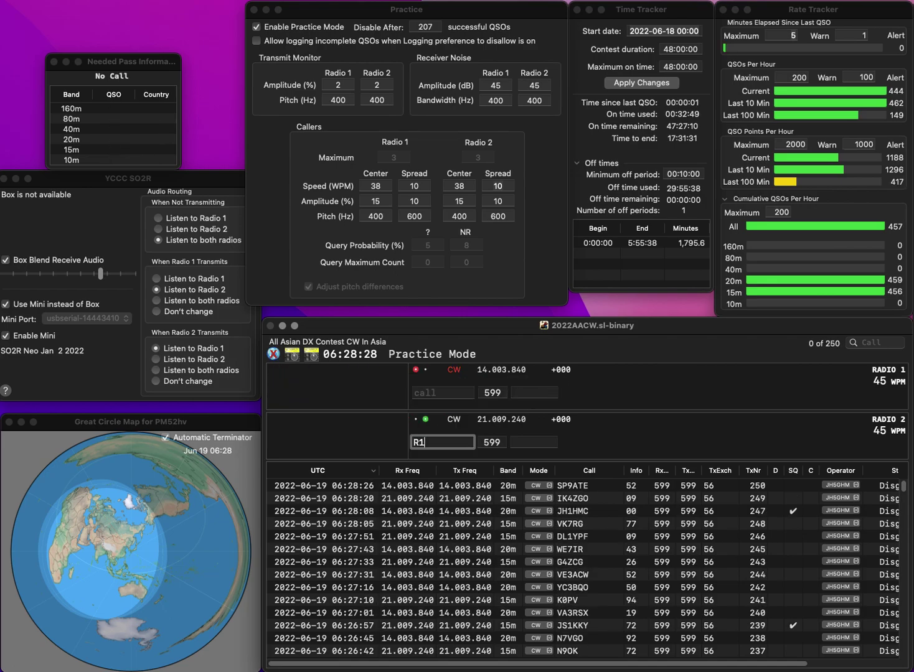
{"action": "type", "text": "MJ/P"}
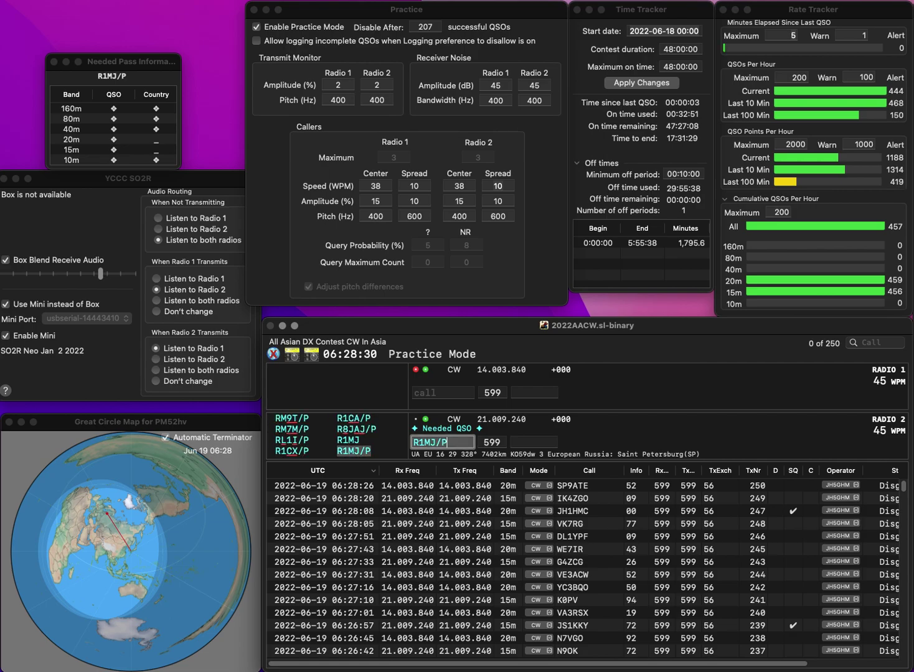
{"action": "key", "text": "Return"}
{"action": "type", "text": "4DT"}
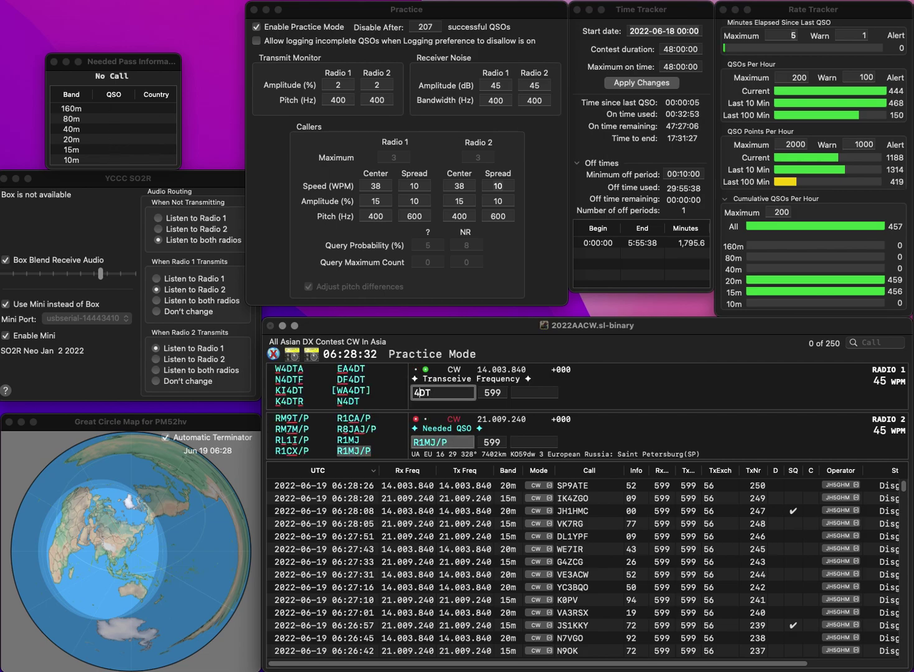
{"action": "key", "text": "Return"}
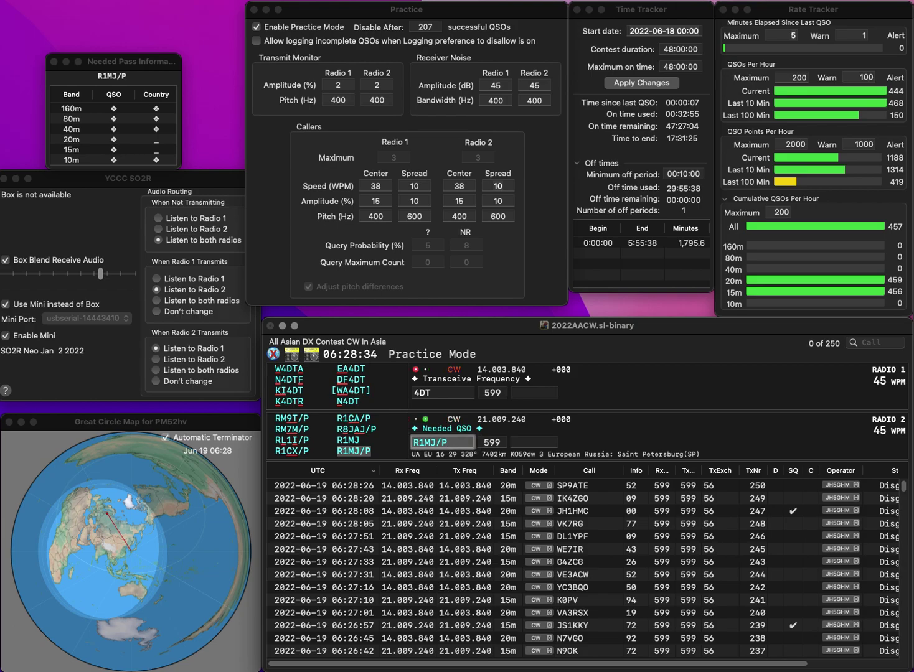
{"action": "type", "text": "85"}
{"action": "key", "text": "Return"}
{"action": "type", "text": "EA"}
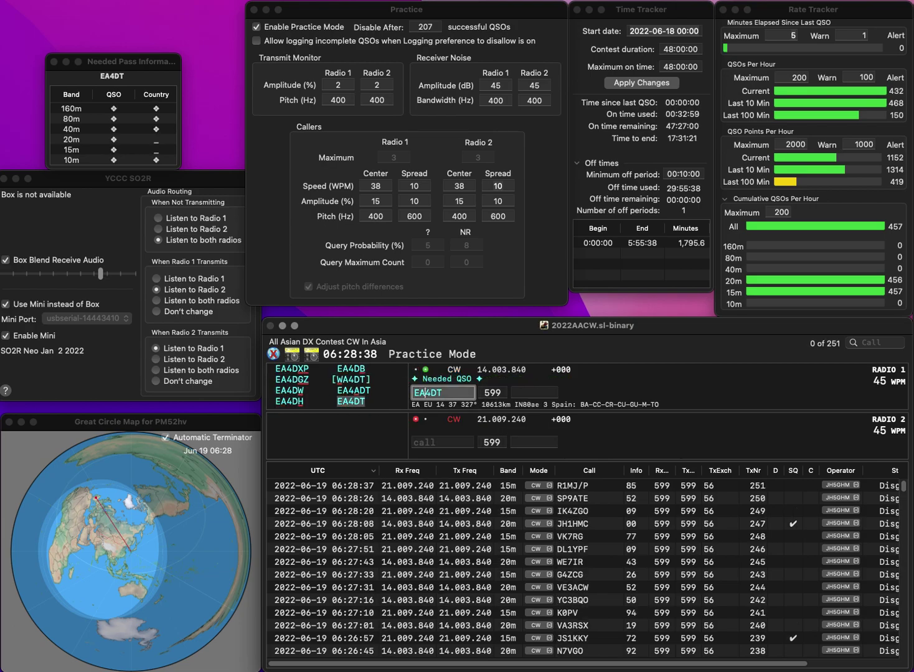
{"action": "key", "text": "Return"}
{"action": "type", "text": "KB2S"}
{"action": "key", "text": "Return"}
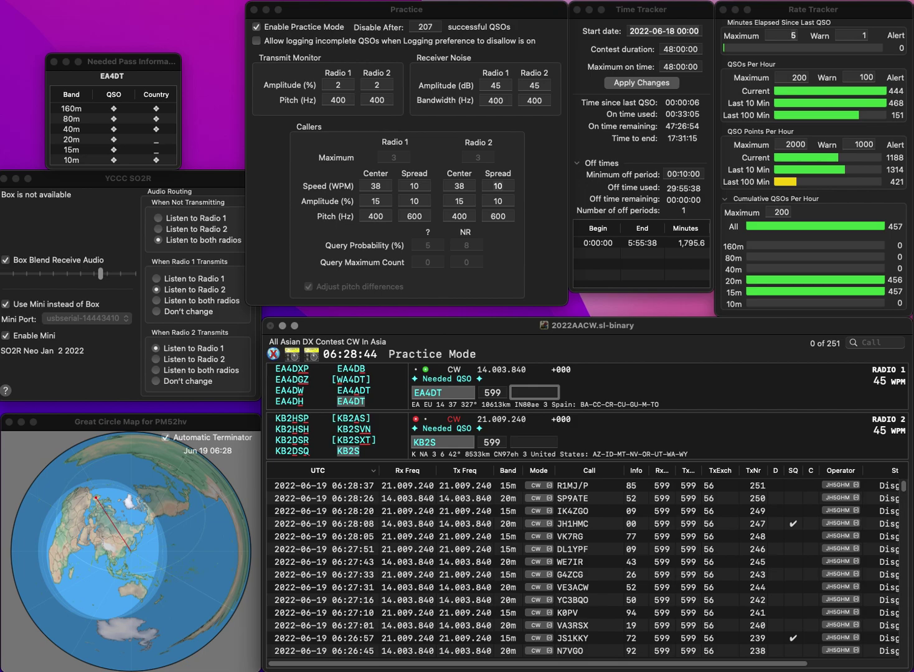
{"action": "type", "text": "59"}
{"action": "key", "text": "Return"}
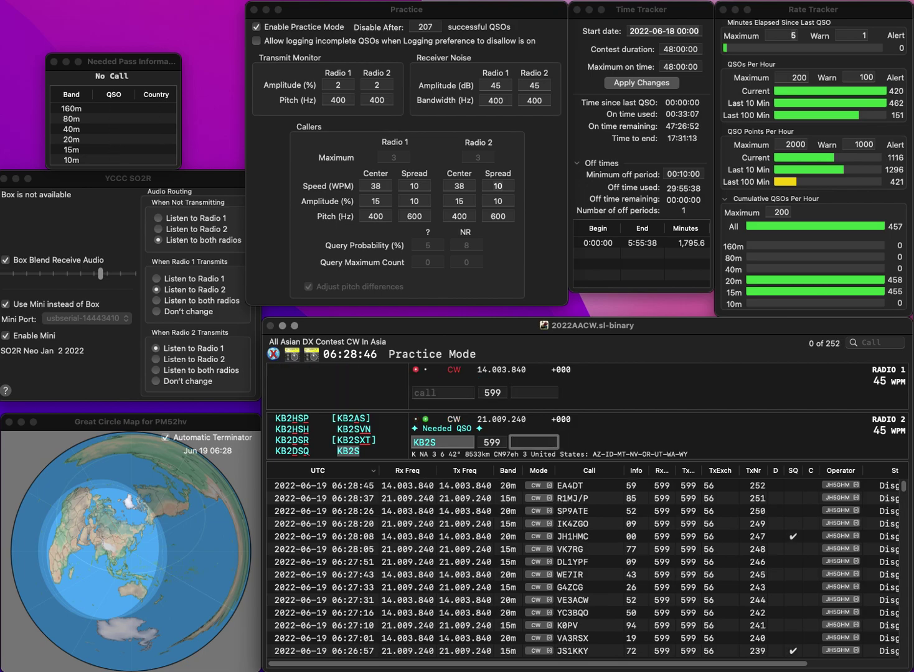
{"action": "type", "text": "6"}
{"action": "key", "text": "Return"}
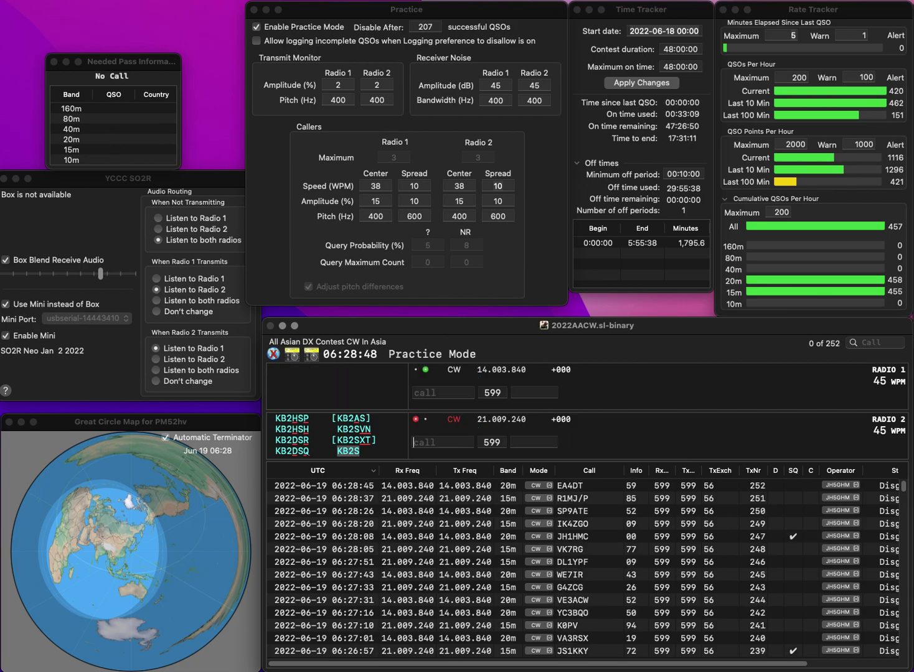
Answer LU8DZJ on Radio 1 and send the partial call EA5 on Radio 2
{"action": "type", "text": "LU8DZJ"}
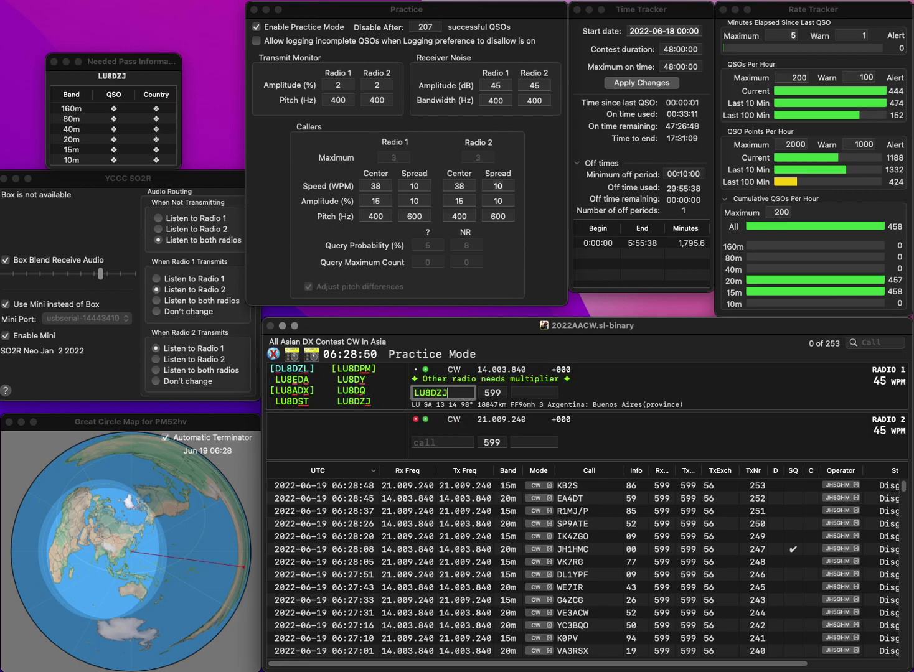
{"action": "key", "text": "Return"}
{"action": "type", "text": "EA5"}
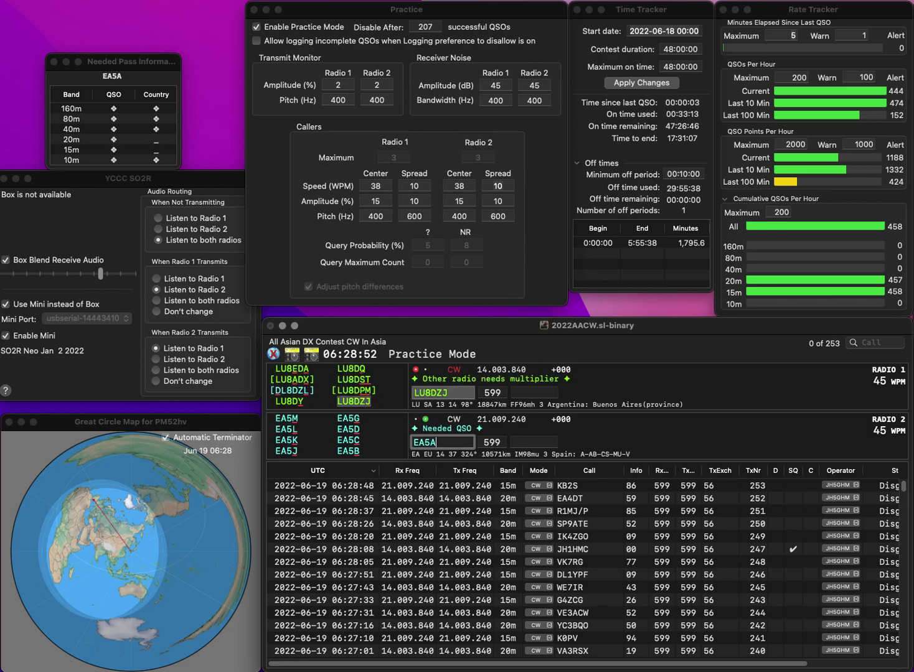
{"action": "key", "text": "space"}
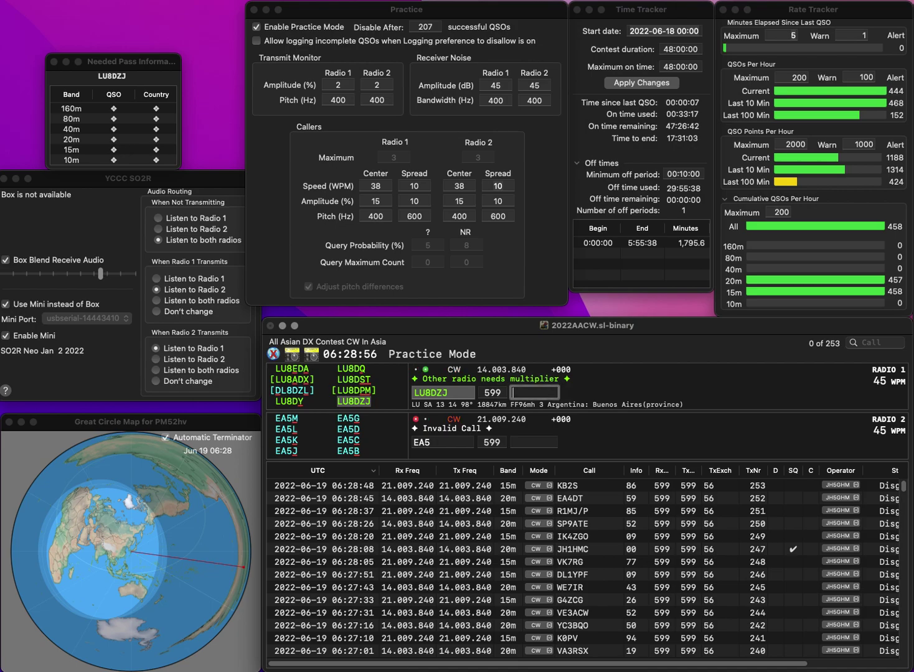
Log LU8DZJ on Radio 1 with received exchange 43 and answer EA5HJV on Radio 2
{"action": "type", "text": "43"}
{"action": "key", "text": "Return"}
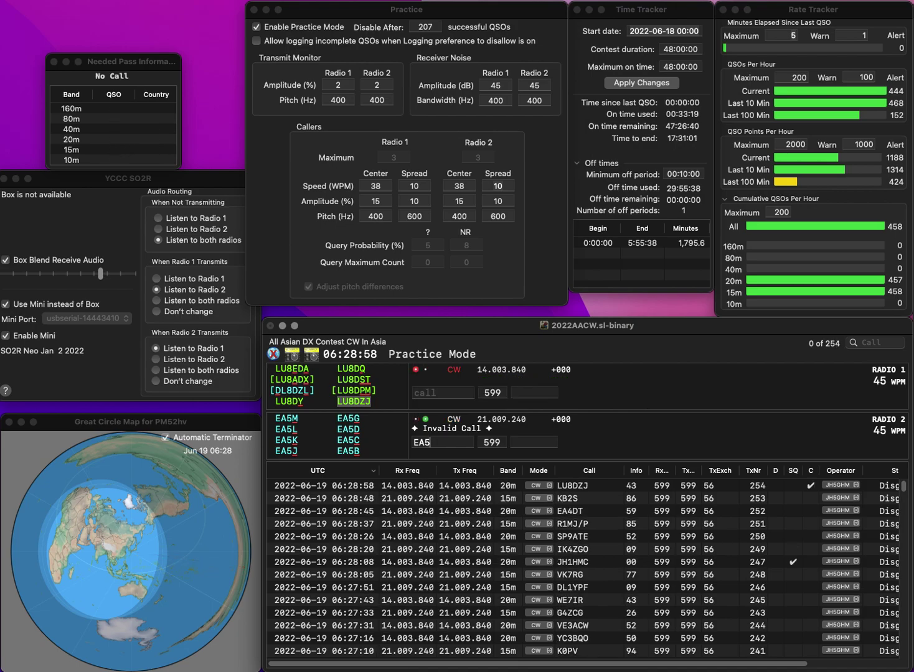
{"action": "type", "text": "HJV"}
{"action": "key", "text": "Return"}
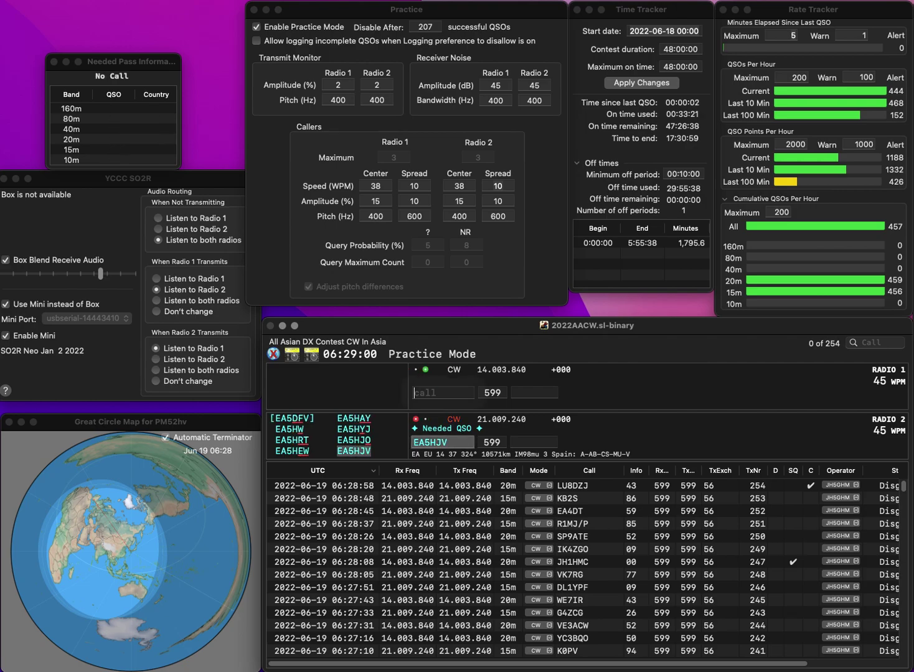
Answer KI2D on Radio 1 and log EA5HJV on Radio 2 with received exchange 32
{"action": "type", "text": "KI2D"}
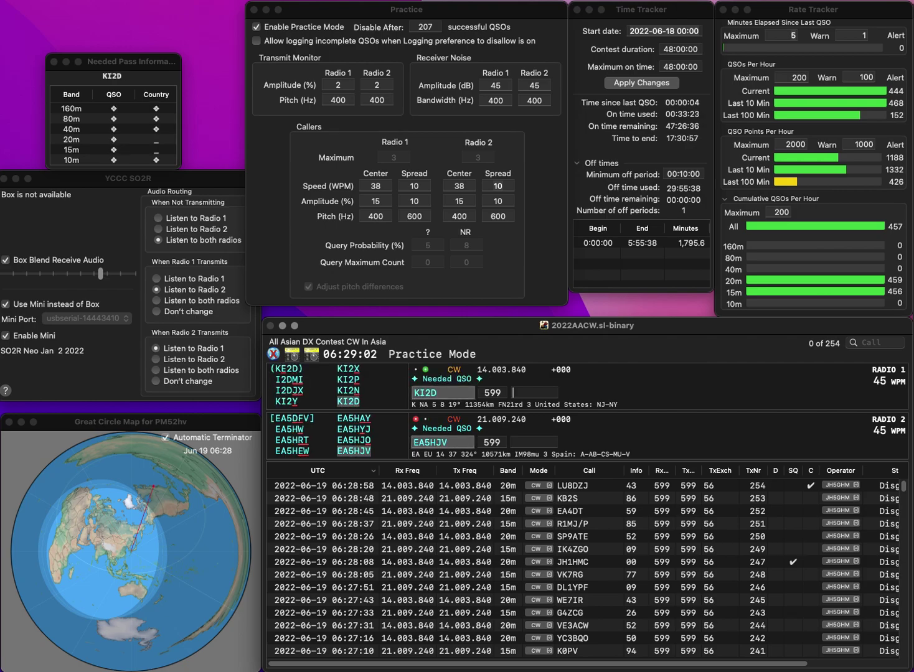
{"action": "key", "text": "Return"}
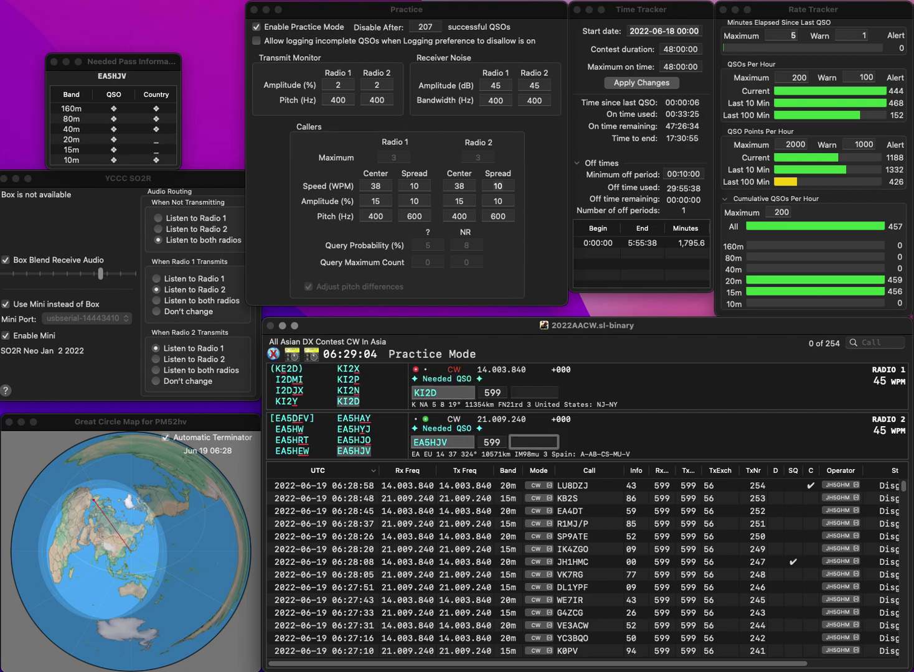
{"action": "type", "text": "32"}
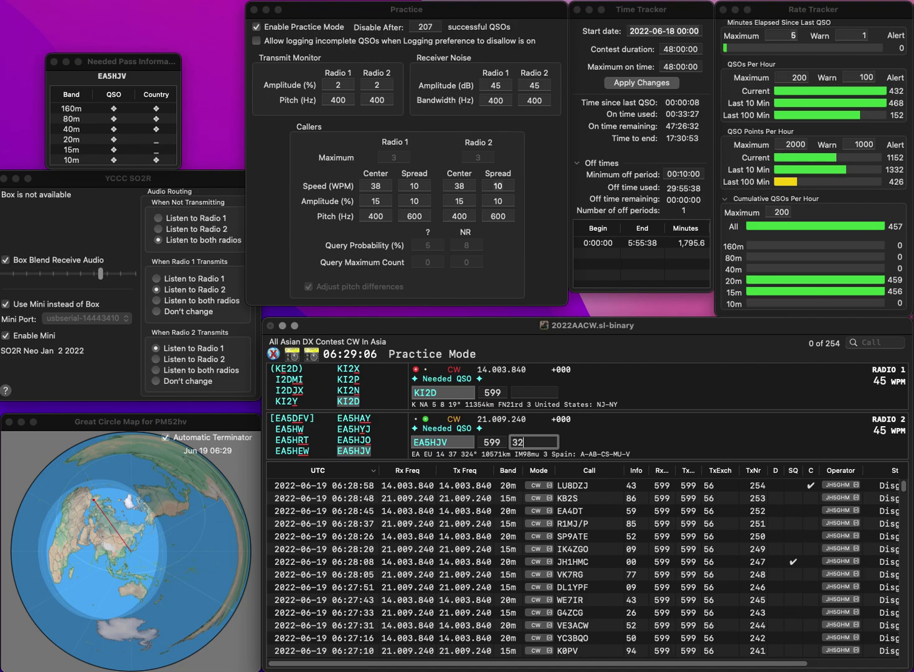
{"action": "key", "text": "Return"}
Log KI2D on Radio 1 with received exchange 68 and answer R4RT on Radio 2
{"action": "type", "text": "68"}
{"action": "key", "text": "Return"}
{"action": "type", "text": "RV"}
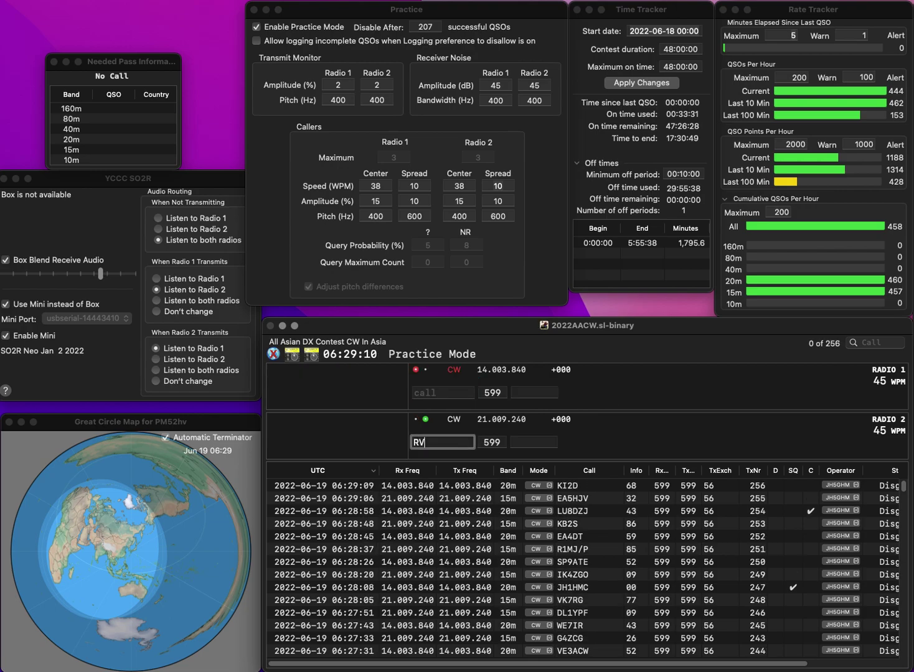
{"action": "key", "text": "BackSpace"}
{"action": "type", "text": "4RT"}
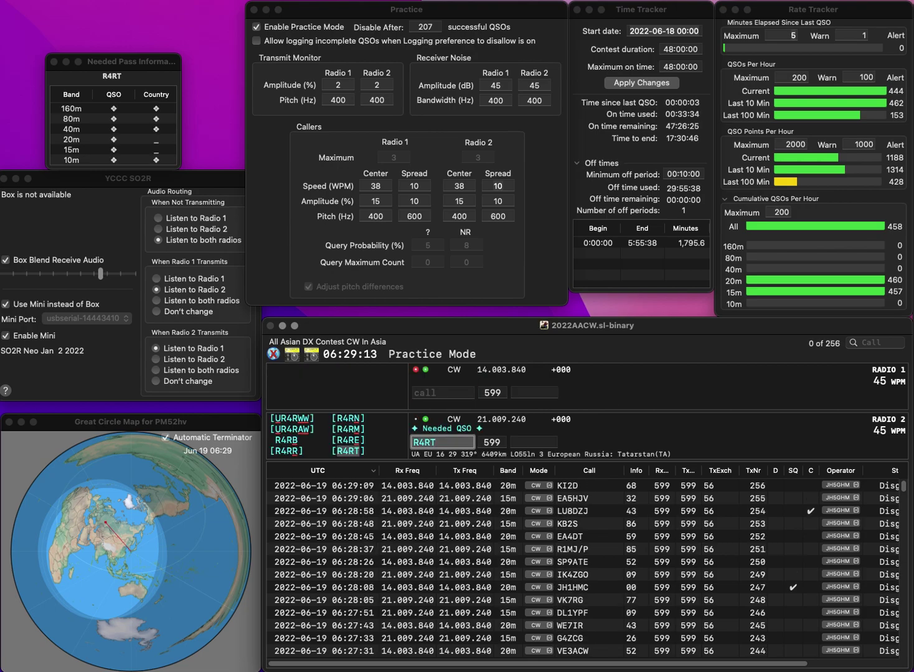
{"action": "key", "text": "Return"}
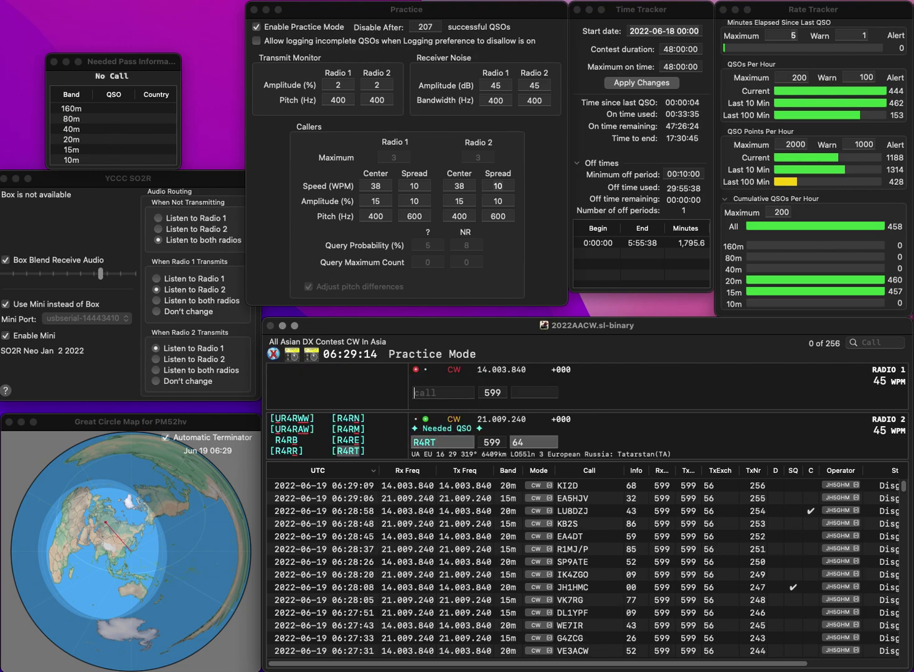
{"action": "type", "text": "EA7YV"}
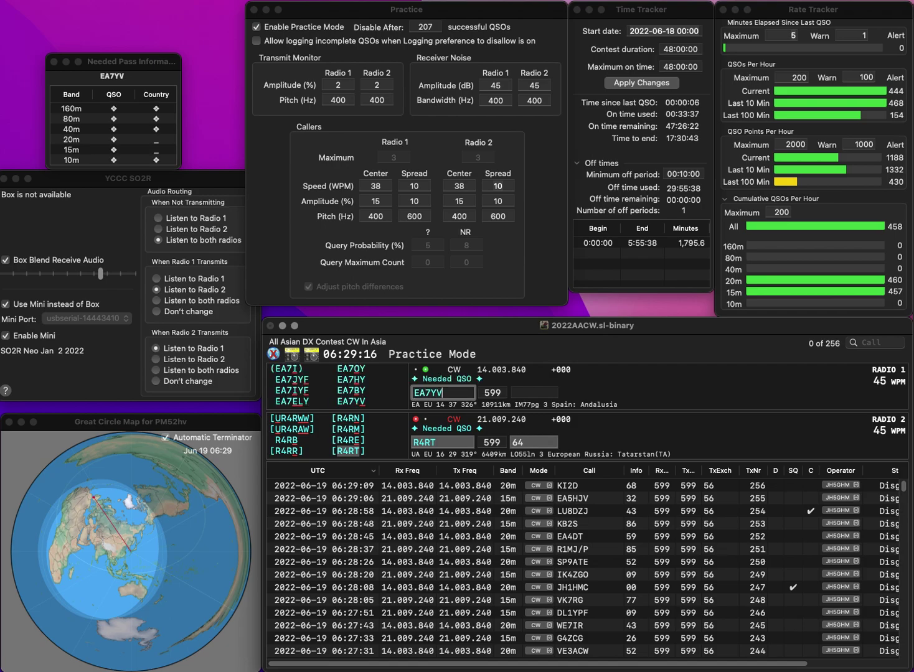
{"action": "key", "text": "Return"}
{"action": "left_click", "coordinate": [418, 442]}
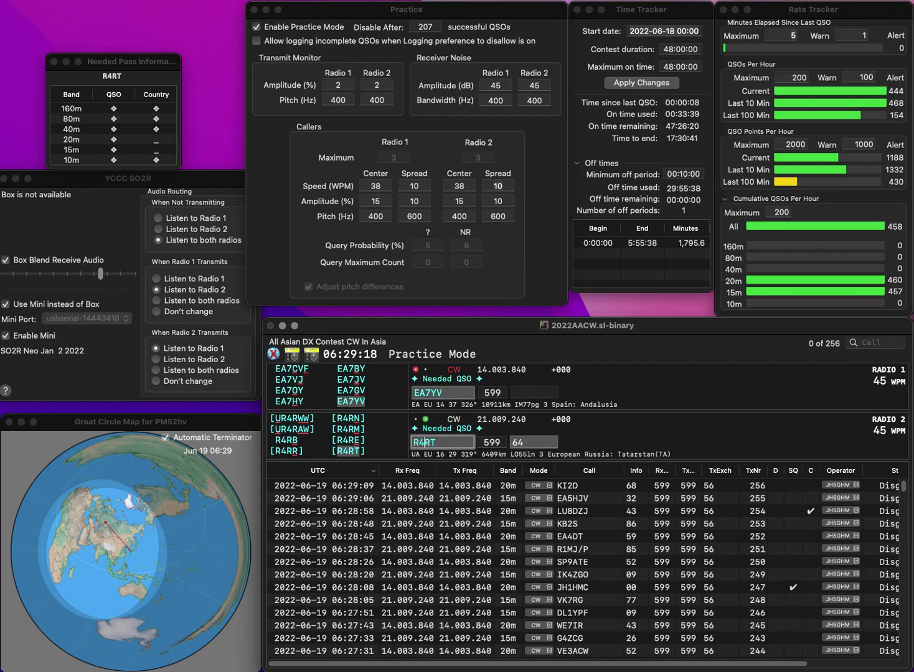
{"action": "key", "text": "BackSpace"}
{"action": "type", "text": "PC"}
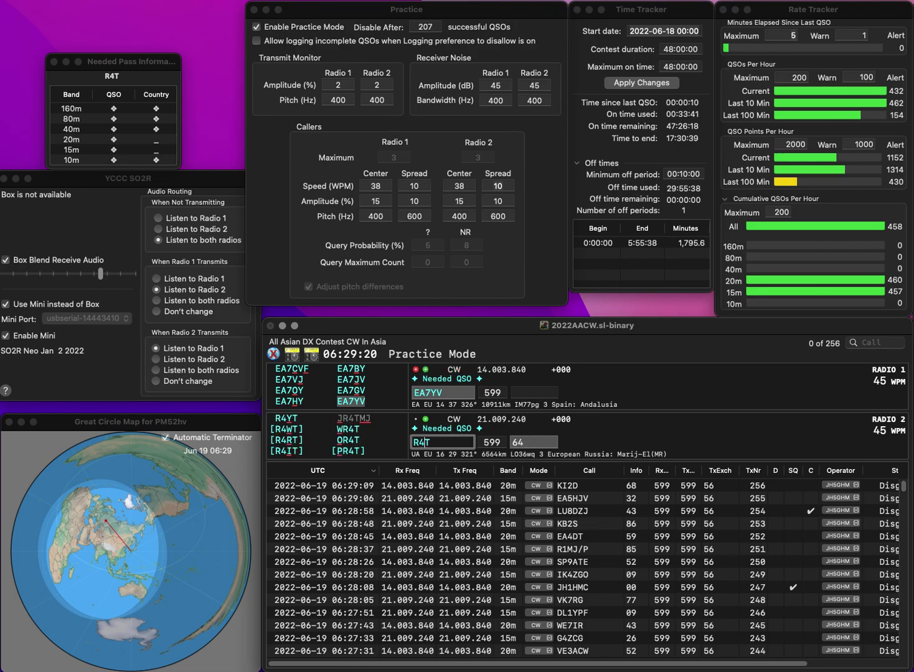
{"action": "key", "text": "Return"}
Log EA7YV on Radio 1 and R4PCT on Radio 2, each with received exchange 28
{"action": "type", "text": "2"}
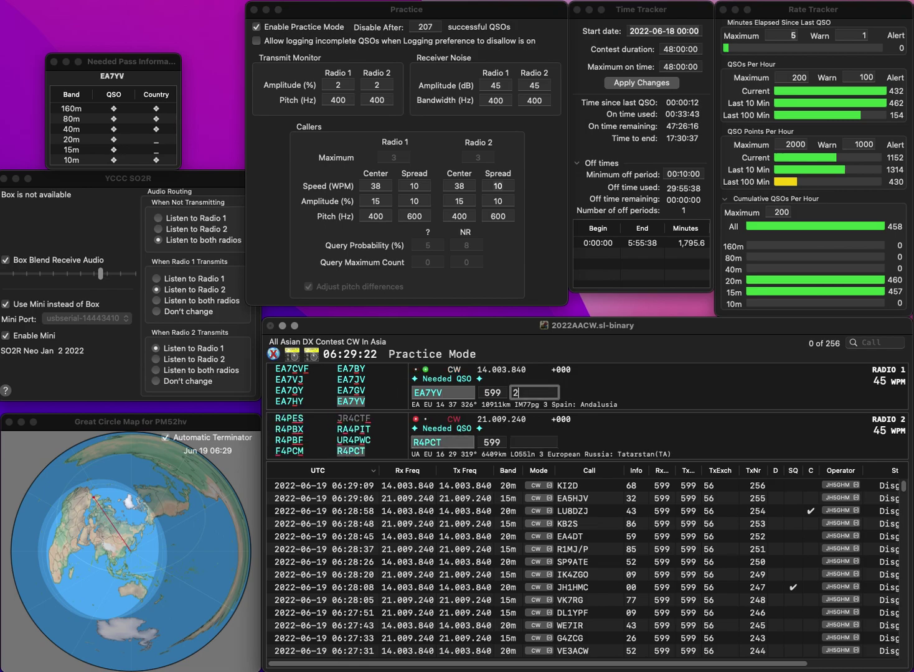
{"action": "type", "text": "8"}
{"action": "key", "text": "Return"}
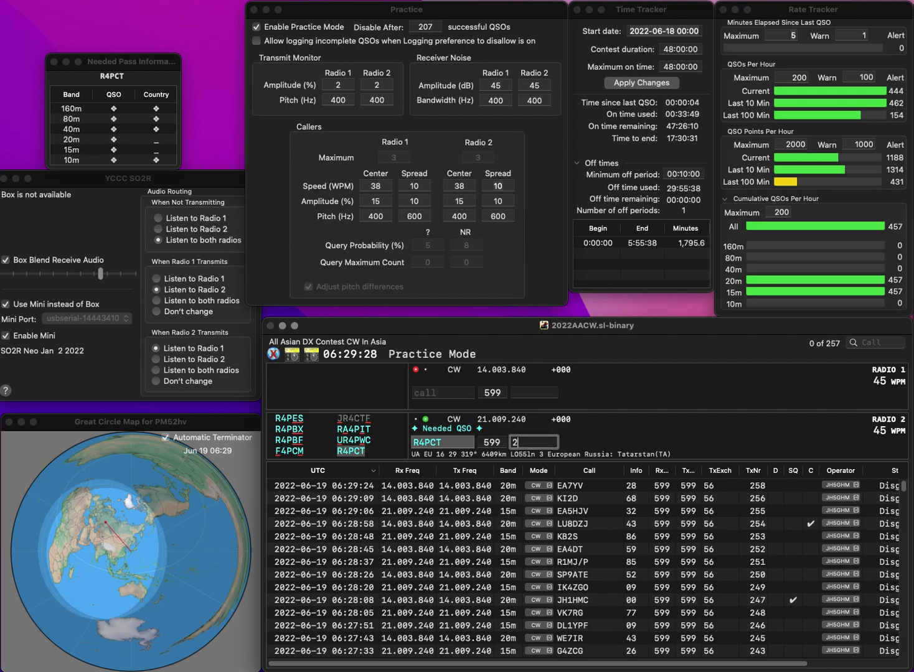
{"action": "type", "text": "8"}
{"action": "key", "text": "Return"}
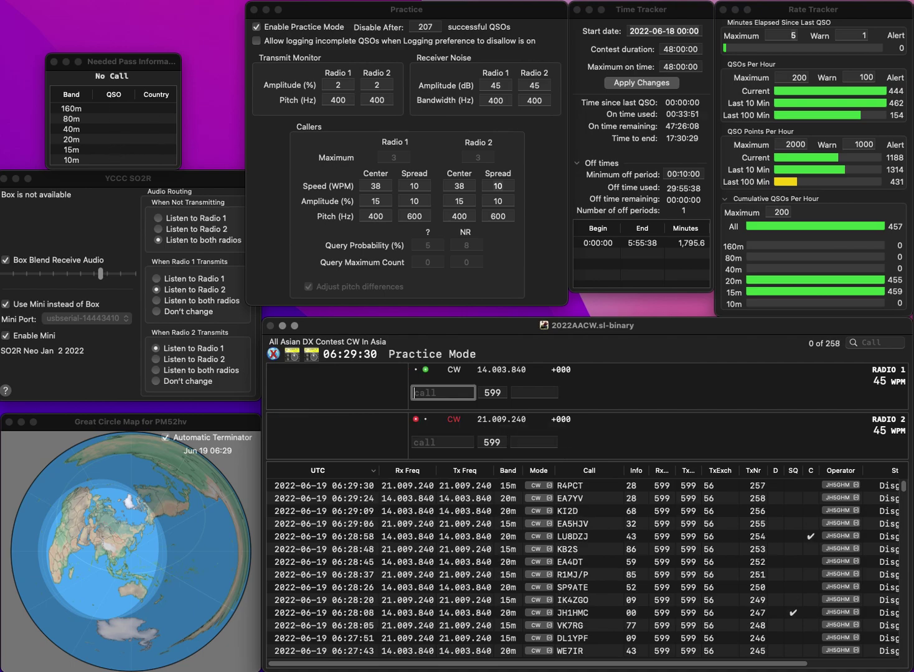
{"action": "type", "text": "W4"}
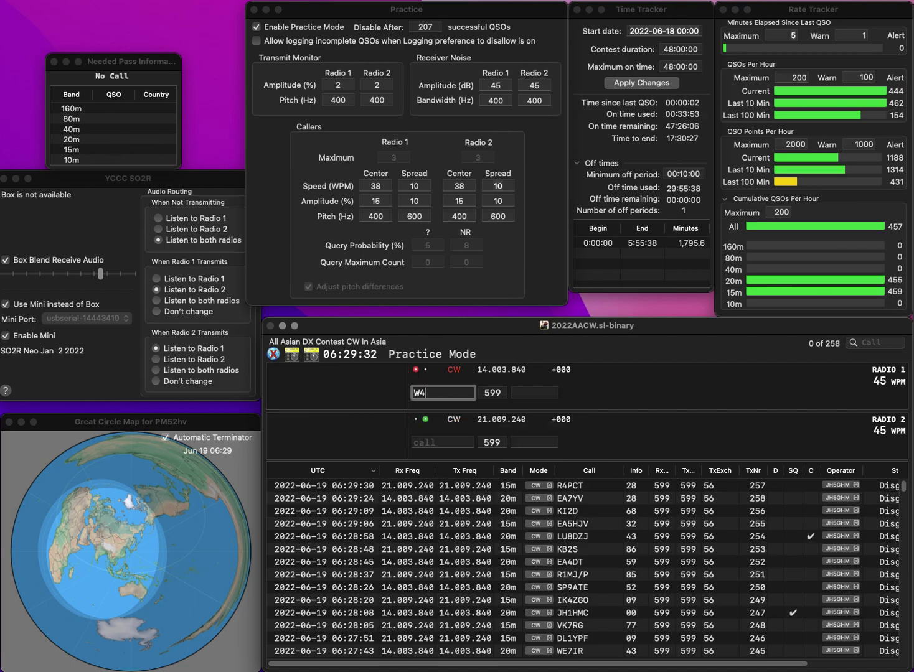
{"action": "key", "text": "Down"}
{"action": "type", "text": "K"}
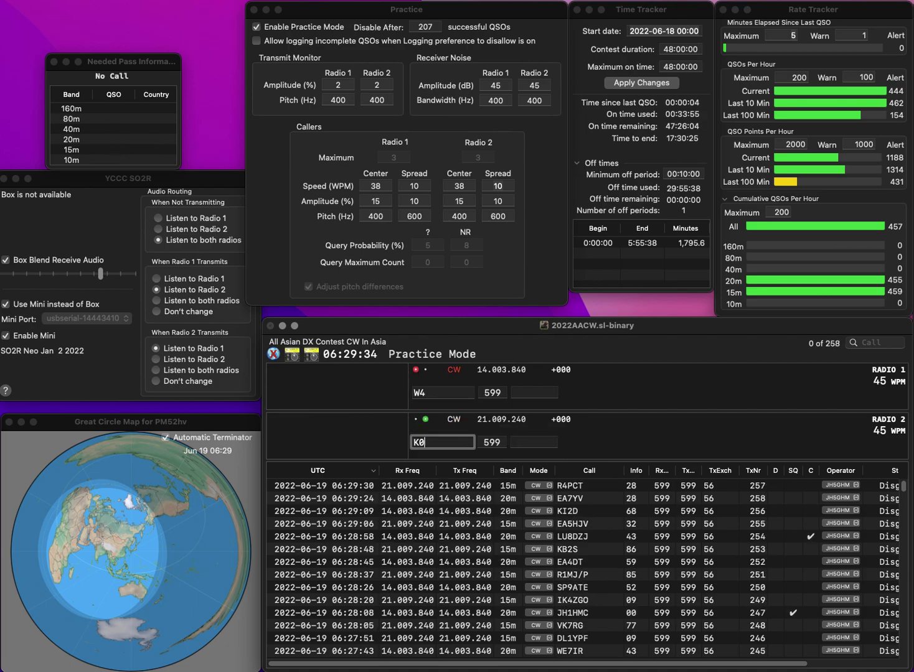
{"action": "type", "text": "0PH"}
{"action": "key", "text": "Return"}
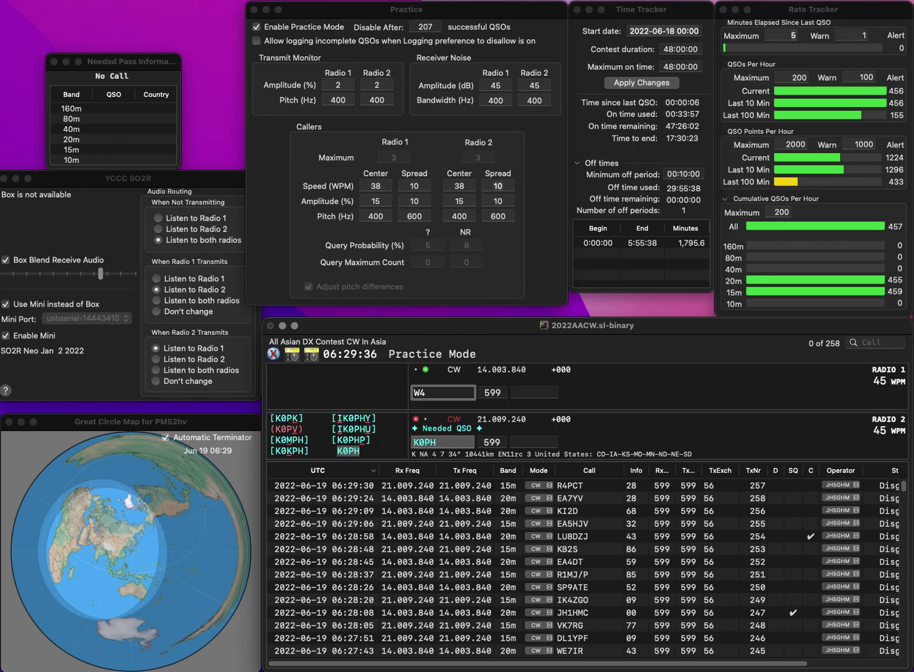
Complete the Radio 1 call as W4KSL and answer it, and log K0PH on Radio 2 with received exchange 07
{"action": "type", "text": "KSL"}
{"action": "key", "text": "Return"}
{"action": "key", "text": "Return"}
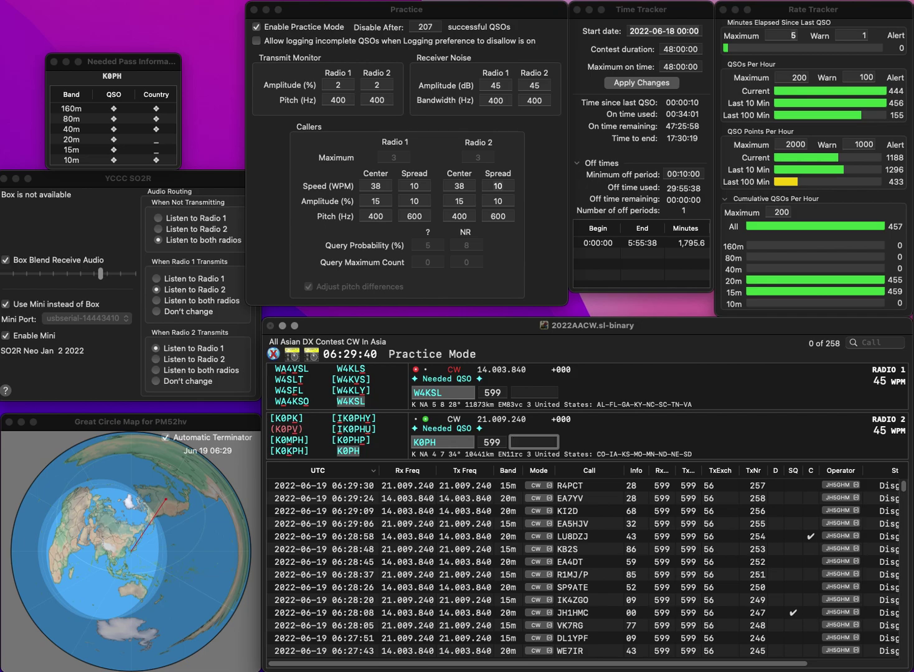
{"action": "type", "text": "07"}
{"action": "key", "text": "Return"}
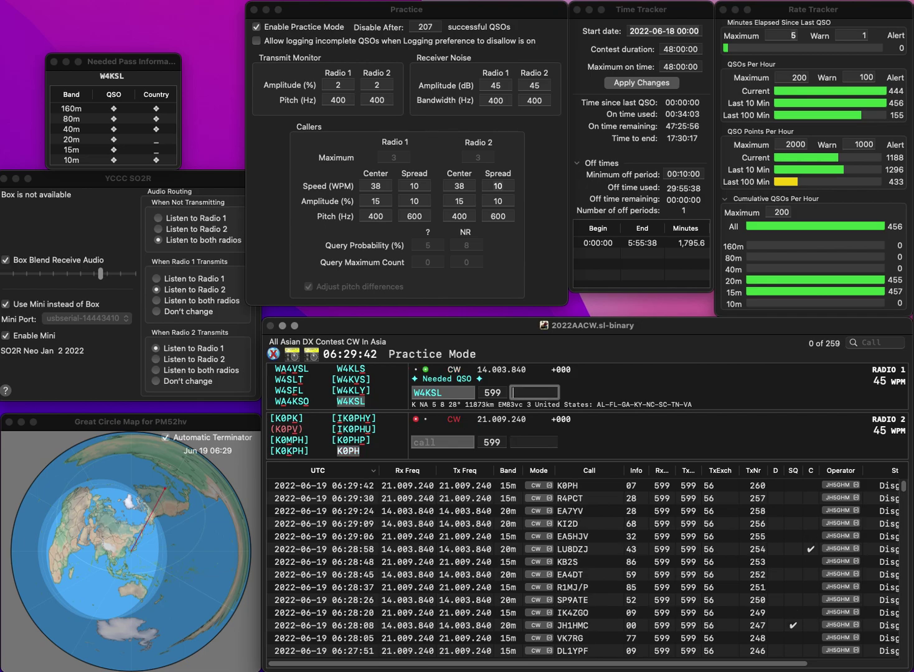
Log W4KSL on Radio 1 with received exchange 83 and answer PG9S on Radio 2
{"action": "type", "text": "83"}
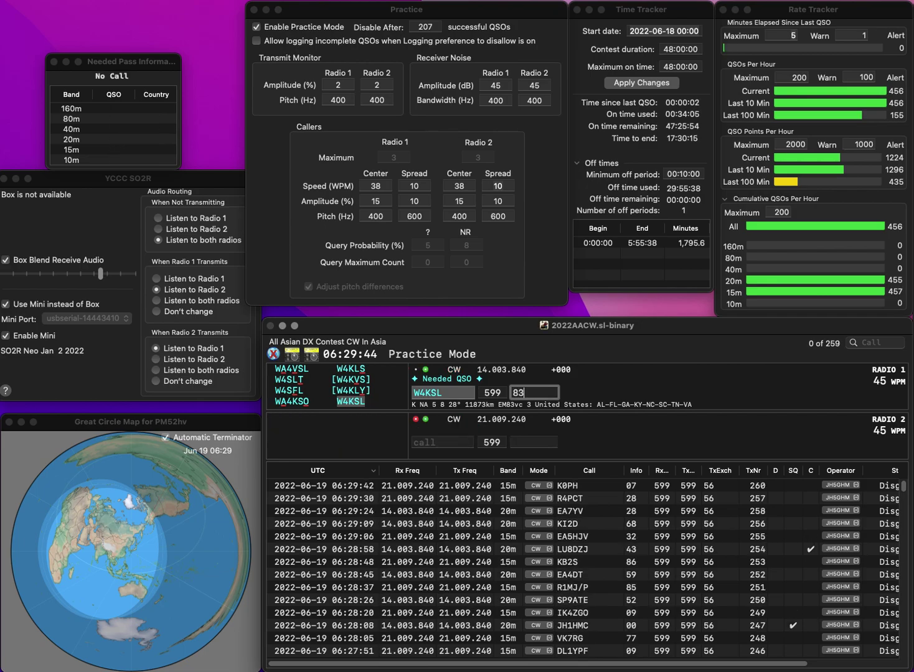
{"action": "key", "text": "Return"}
{"action": "type", "text": "PG9S"}
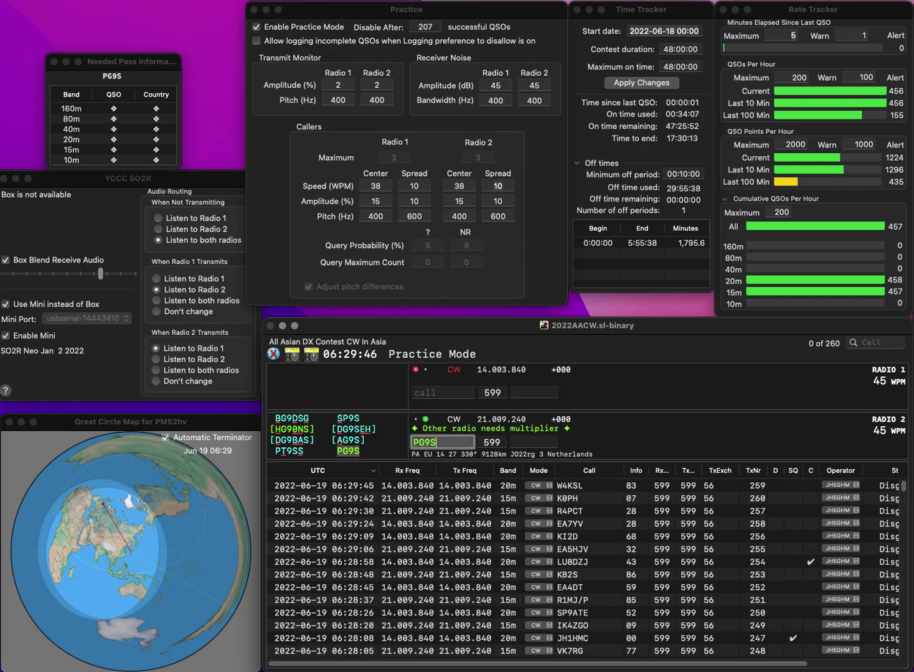
{"action": "key", "text": "Return"}
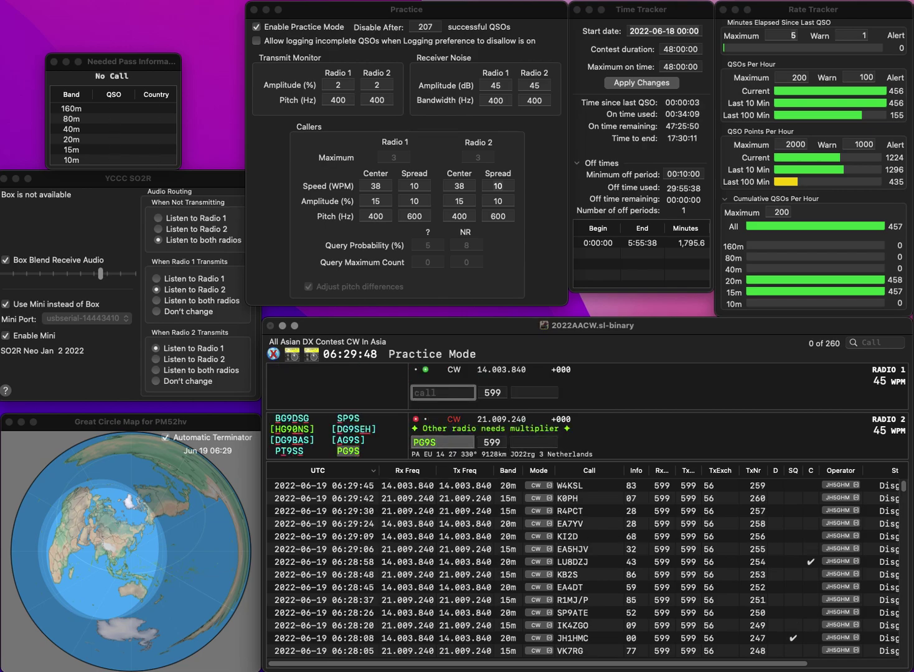
Answer IV3DMJ on Radio 1 and enter received exchange 44 for PG9S on Radio 2
{"action": "type", "text": "V3DM"}
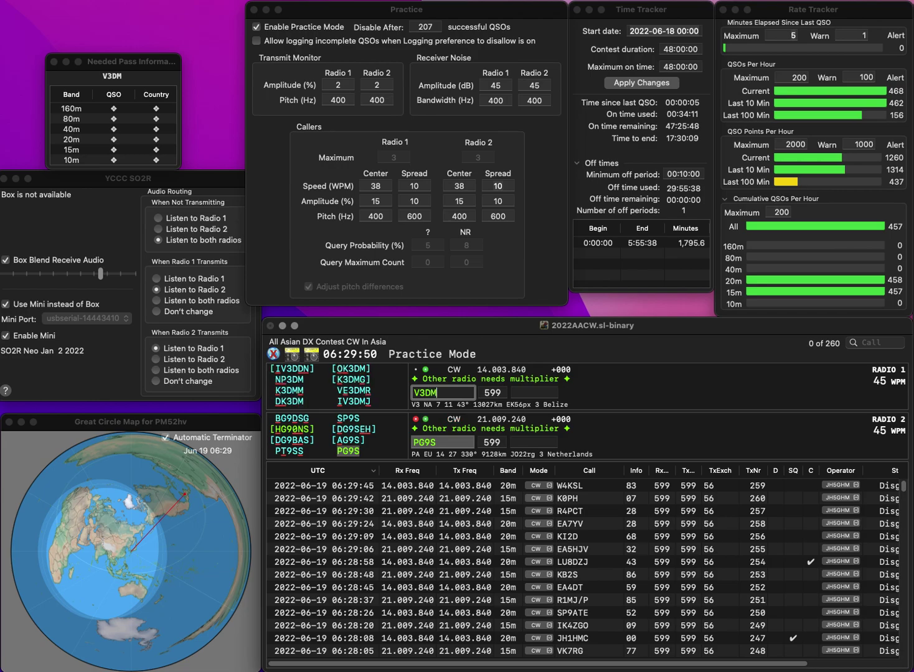
{"action": "type", "text": "JI"}
{"action": "key", "text": "Return"}
{"action": "key", "text": "Tab"}
{"action": "type", "text": "44"}
{"action": "key", "text": "Tab"}
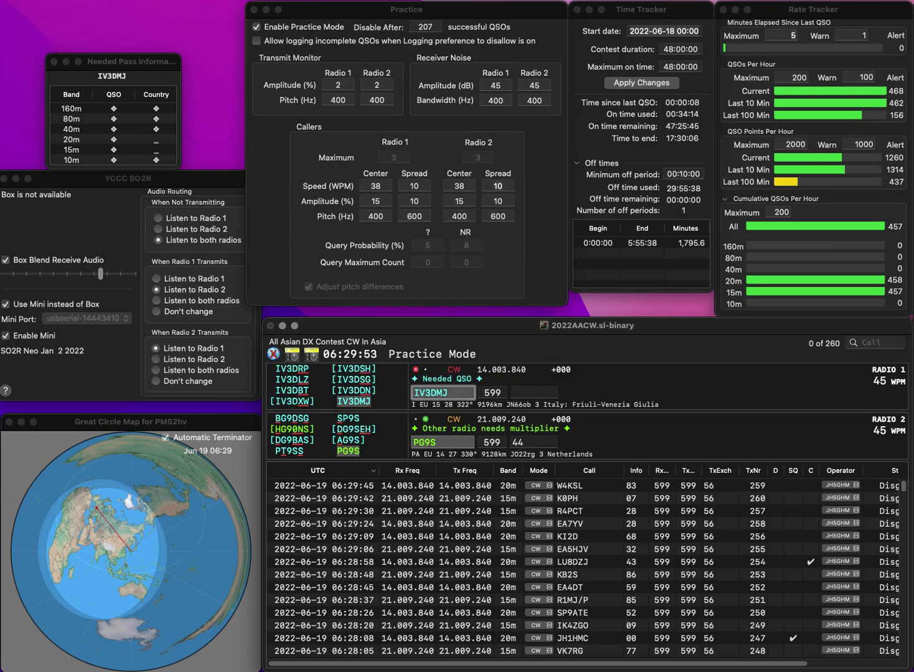
{"action": "key", "text": "Tab"}
{"action": "type", "text": "6"}
{"action": "key", "text": "Return"}
Enter the call N8GLS on Radio 2 and answer it
{"action": "type", "text": "N"}
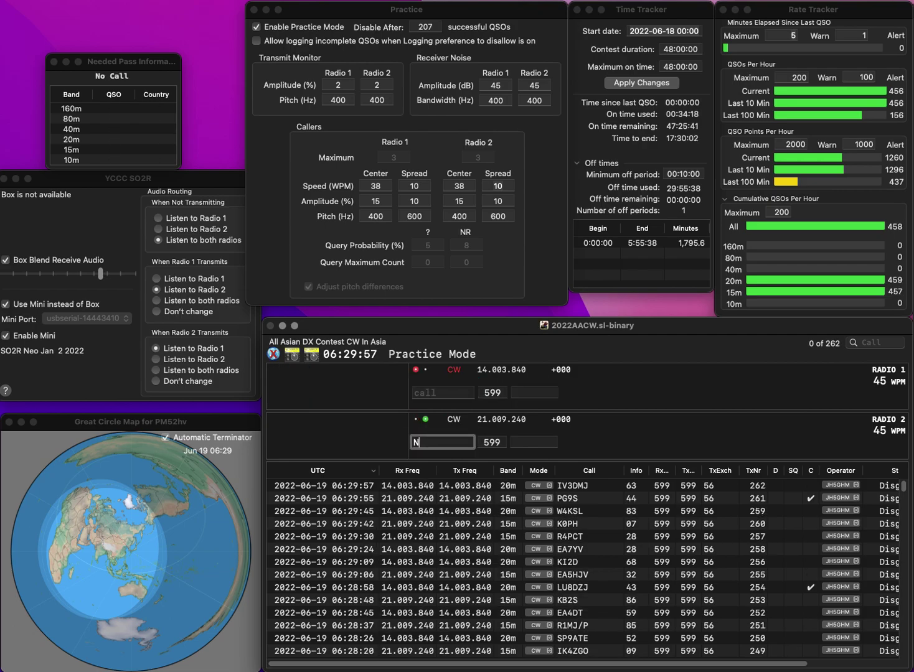
{"action": "type", "text": "8GLS"}
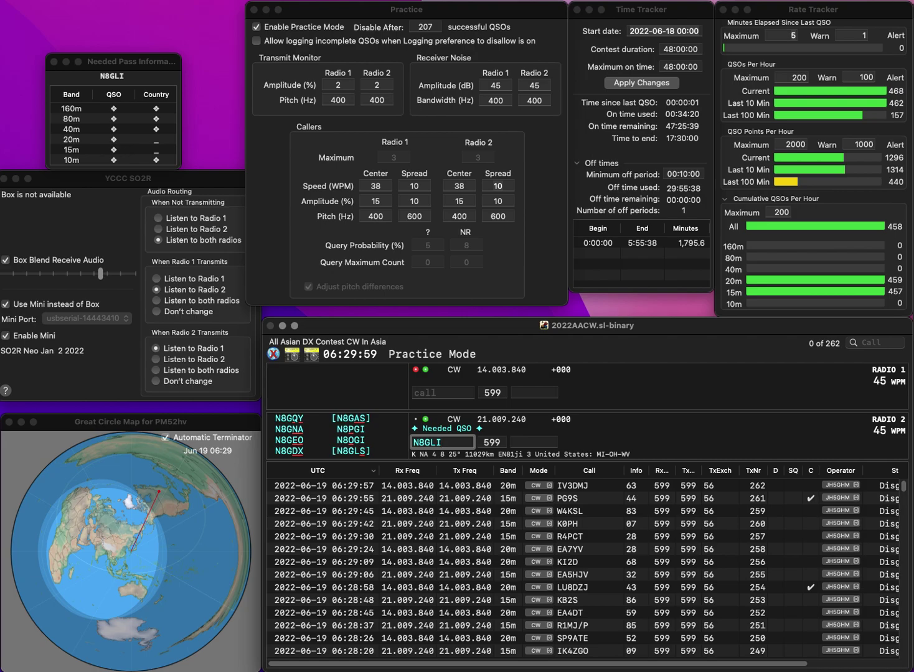
{"action": "key", "text": "Return"}
Enter the call BG5TLS on Radio 1 and answer it
{"action": "type", "text": "G5"}
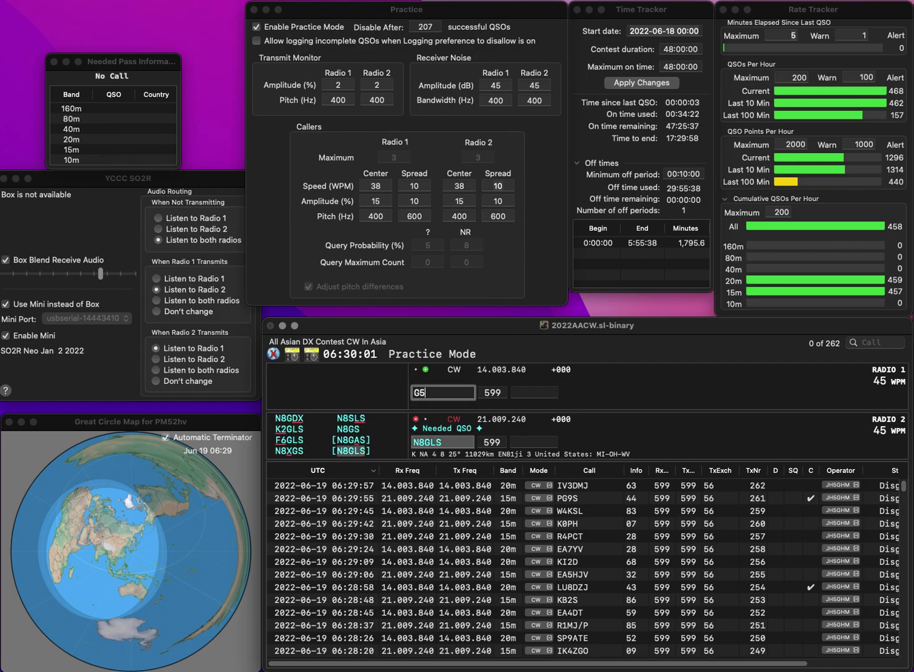
{"action": "type", "text": "TL"}
{"action": "key", "text": "Home"}
{"action": "type", "text": "BG5TL"}
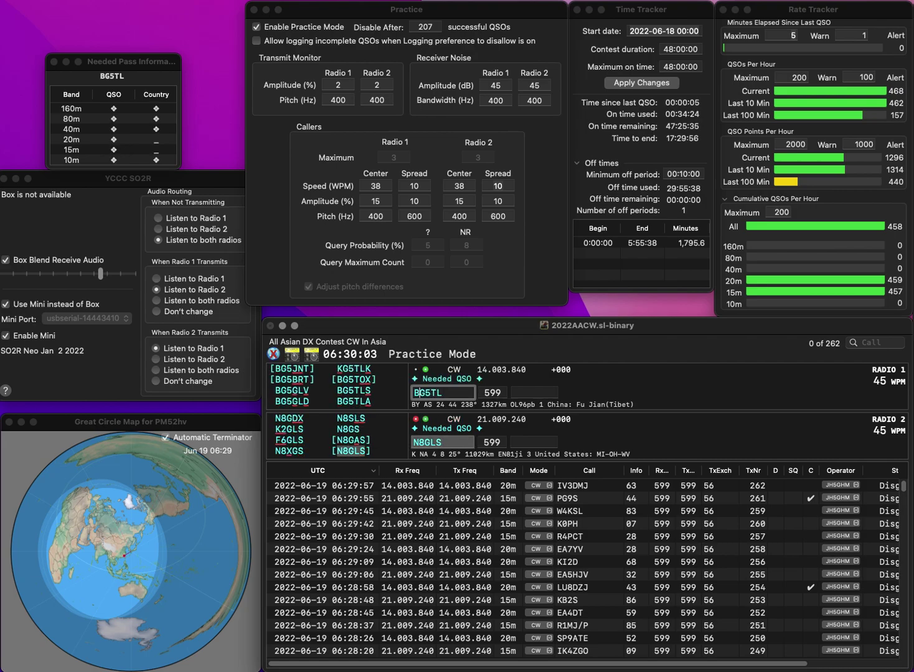
{"action": "type", "text": "S"}
{"action": "key", "text": "Return"}
Log N8GLS on Radio 2 with received exchange 57 and BG5TLS on Radio 1 with received exchange 58
{"action": "key", "text": "Down"}
{"action": "key", "text": "space"}
{"action": "type", "text": "4"}
{"action": "key", "text": "BackSpace"}
{"action": "type", "text": "57"}
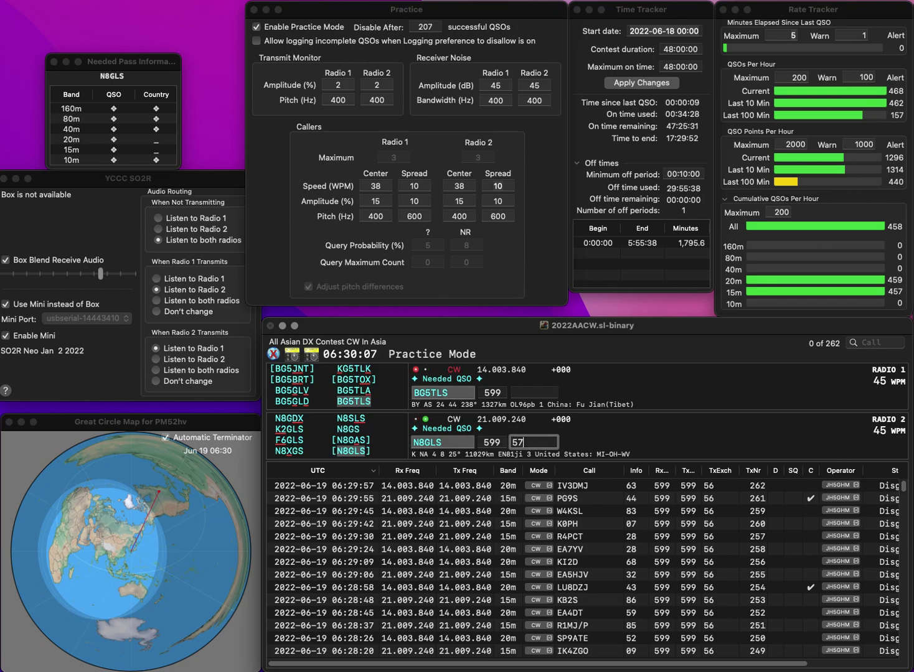
{"action": "key", "text": "Return"}
{"action": "key", "text": "Tab"}
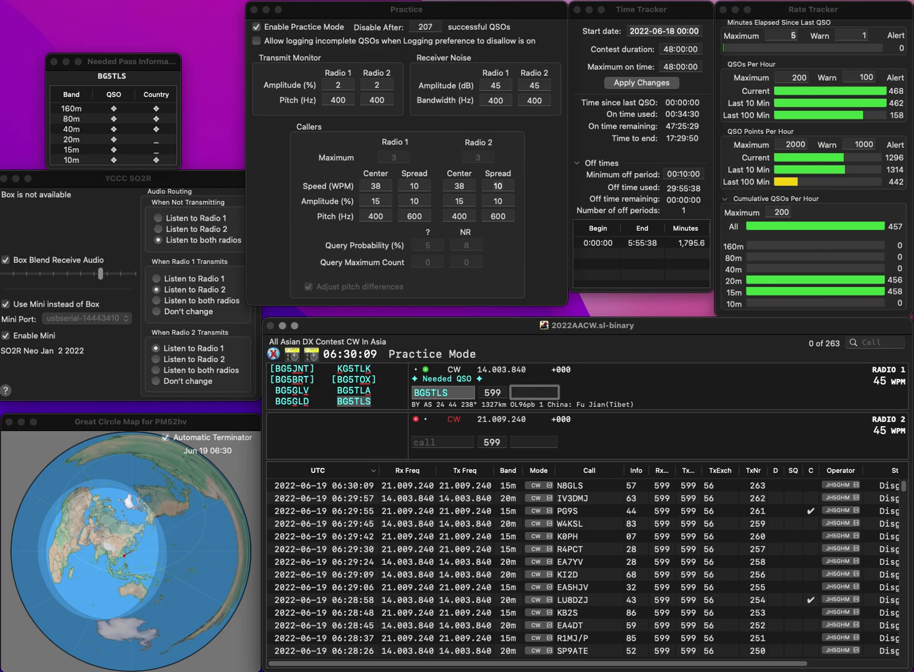
{"action": "type", "text": "58"}
{"action": "key", "text": "Return"}
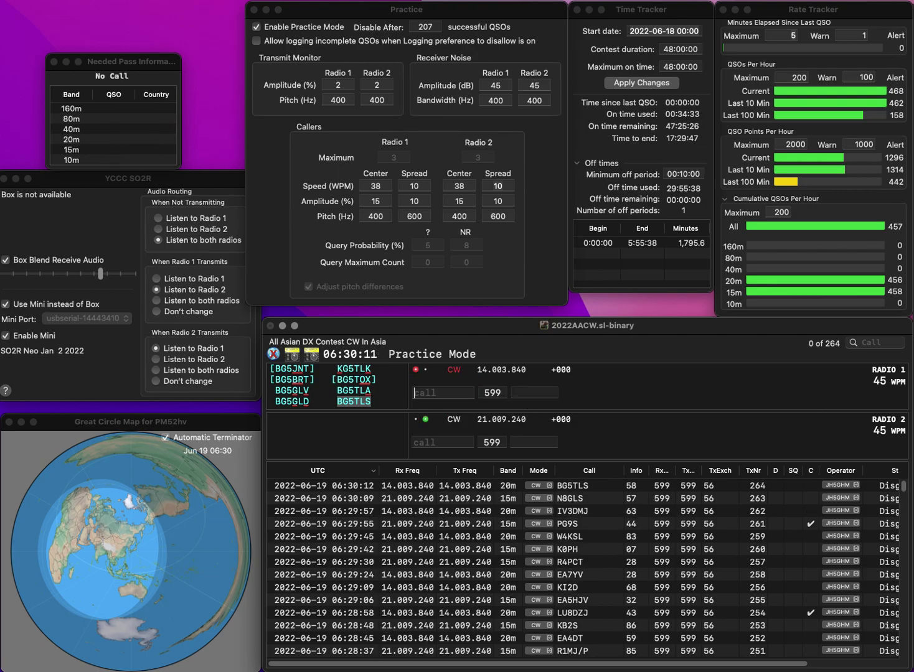
{"action": "type", "text": "3AJR"}
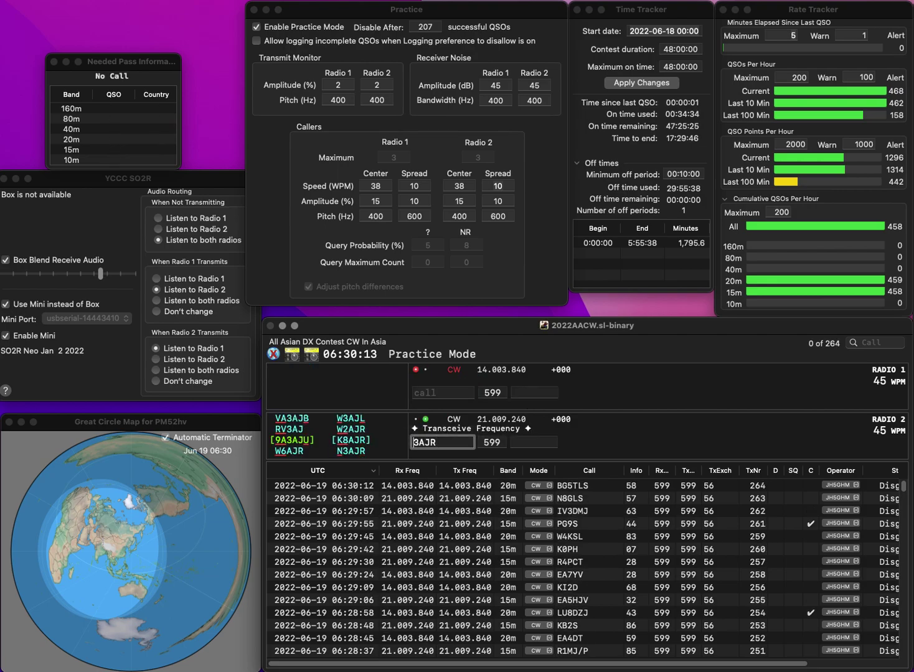
{"action": "type", "text": "N"}
{"action": "key", "text": "Return"}
{"action": "type", "text": "PE1"}
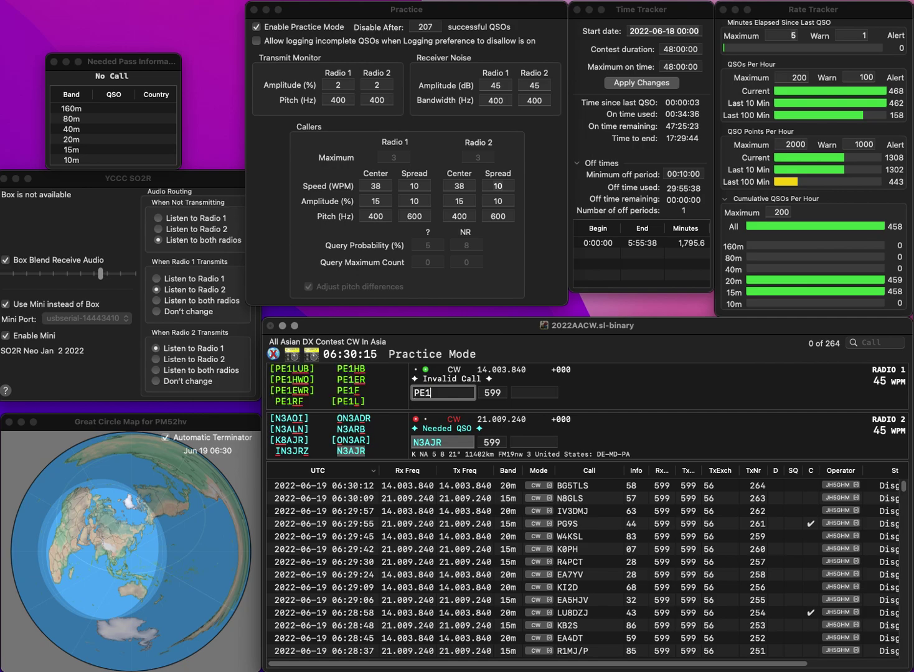
{"action": "key", "text": "Return"}
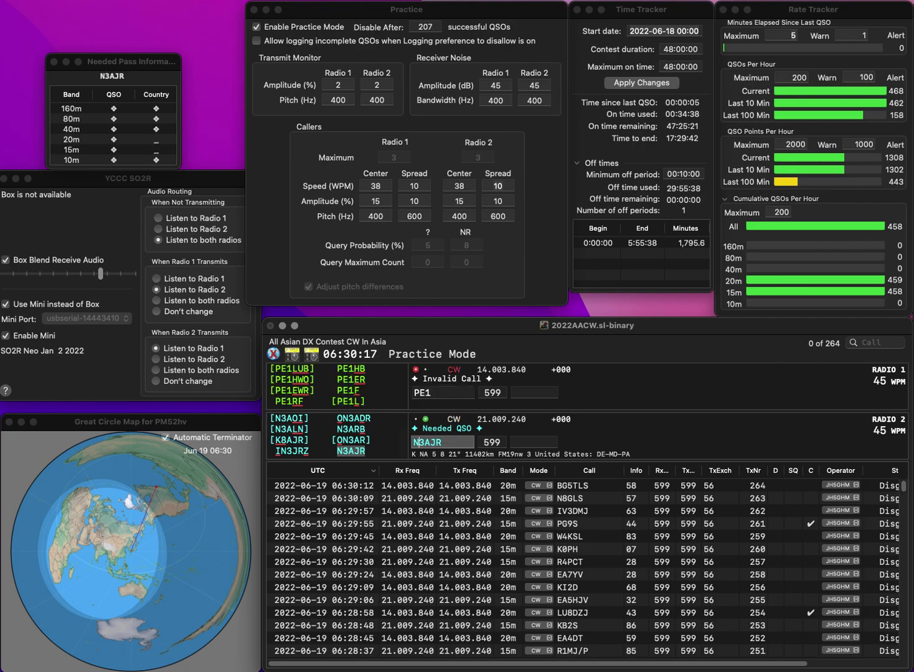
{"action": "type", "text": "6"}
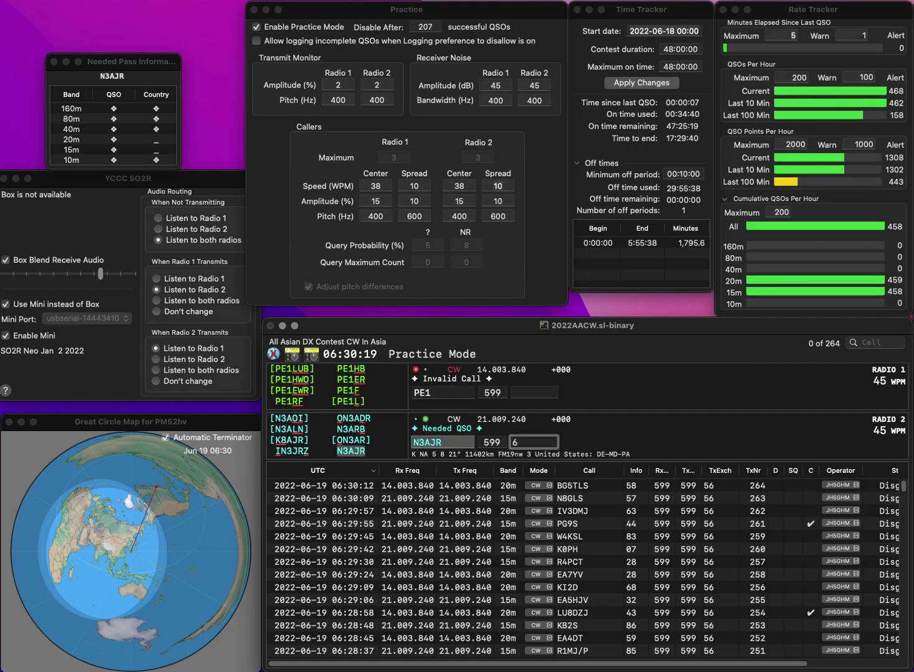
{"action": "type", "text": "9"}
{"action": "key", "text": "Return"}
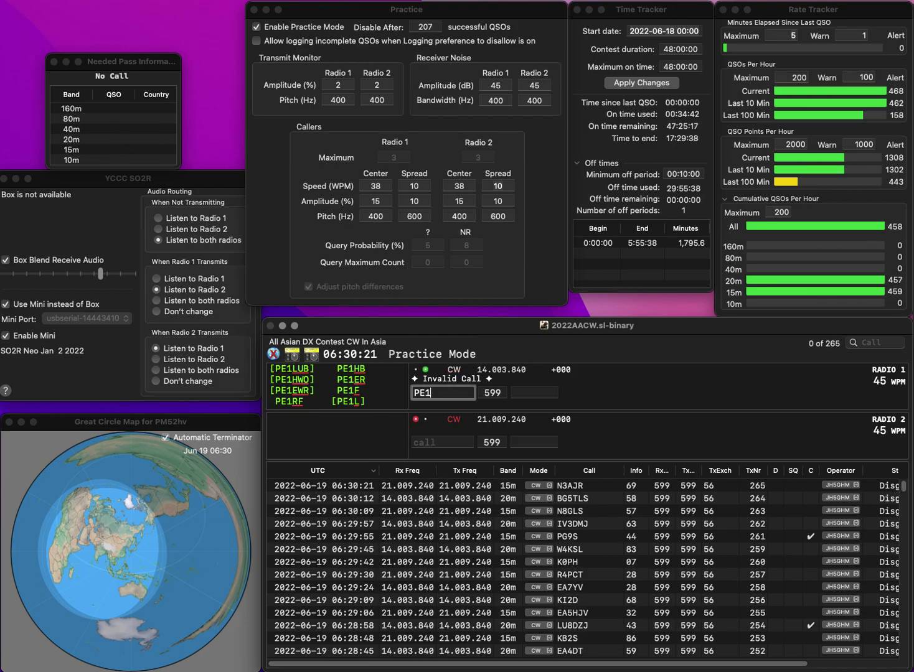
{"action": "type", "text": "JRP"}
{"action": "key", "text": "Return"}
Send the partial call GU on Radio 2 as a query
{"action": "type", "text": "J"}
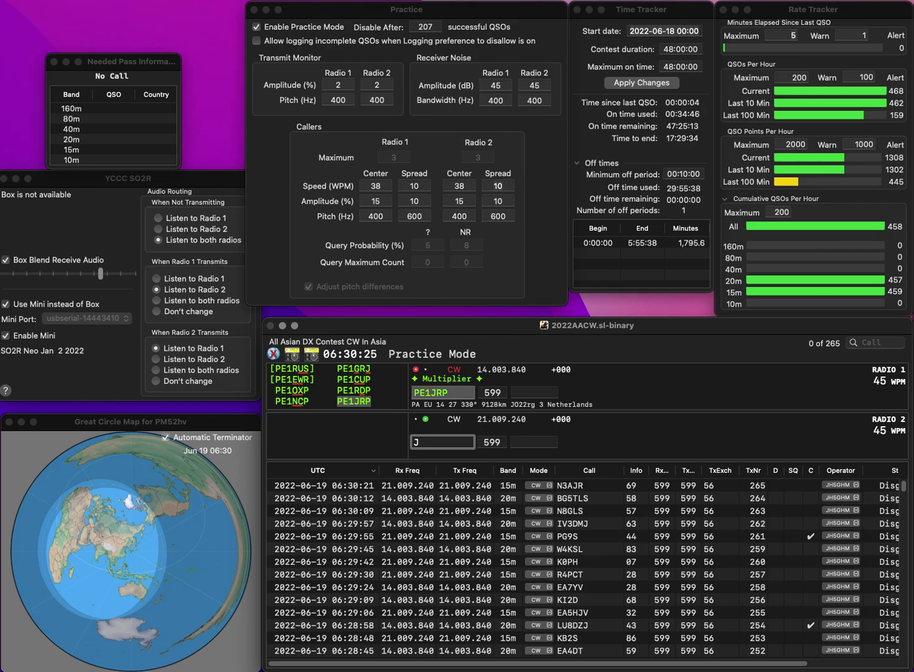
{"action": "type", "text": "GU"}
{"action": "key", "text": "Home"}
{"action": "key", "text": "Delete"}
{"action": "key", "text": "Return"}
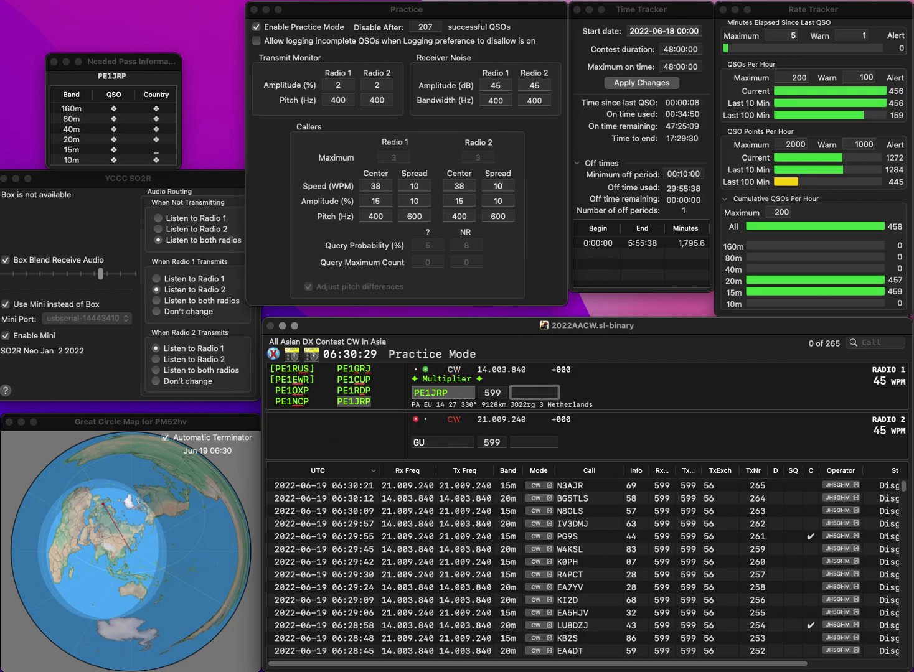
{"action": "type", "text": "95"}
{"action": "key", "text": "Return"}
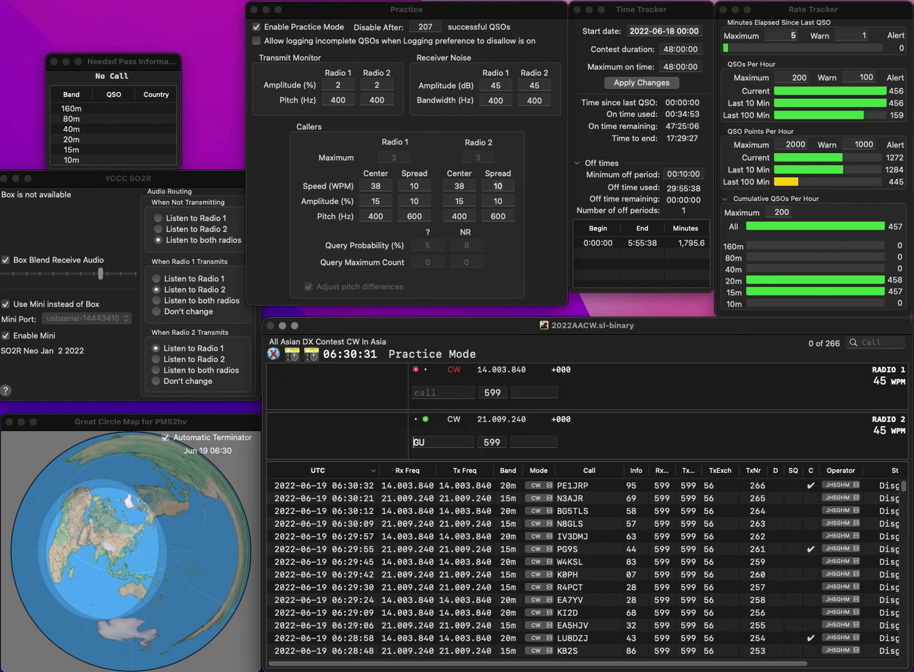
{"action": "key", "text": "Delete"}
{"action": "key", "text": "backslash"}
Send the partial call 2ERG on Radio 1, then correct it to K2ERG and resend it
{"action": "type", "text": "2ERG"}
{"action": "key", "text": "Return"}
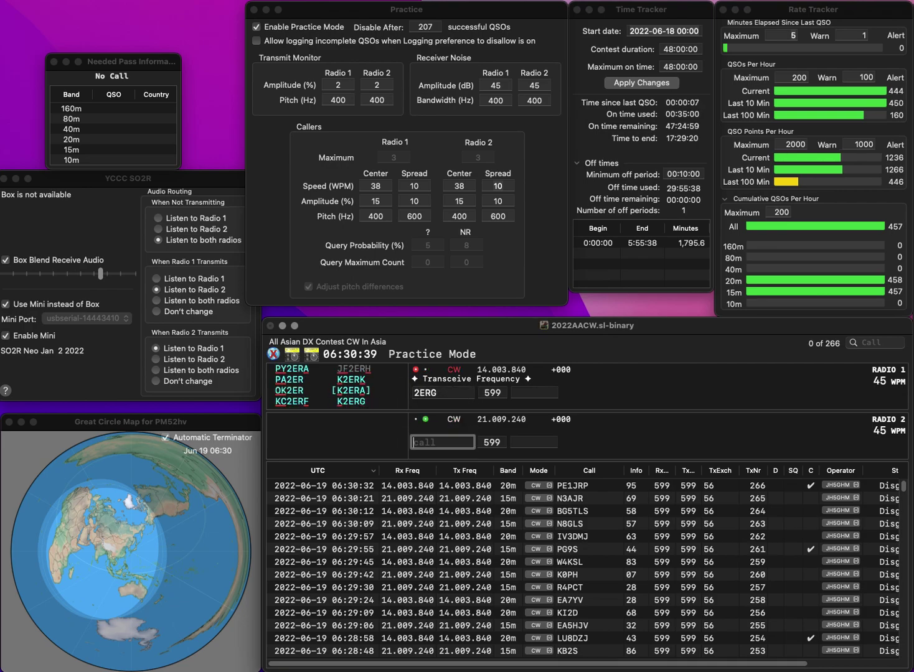
{"action": "type", "text": "K"}
{"action": "key", "text": "Return"}
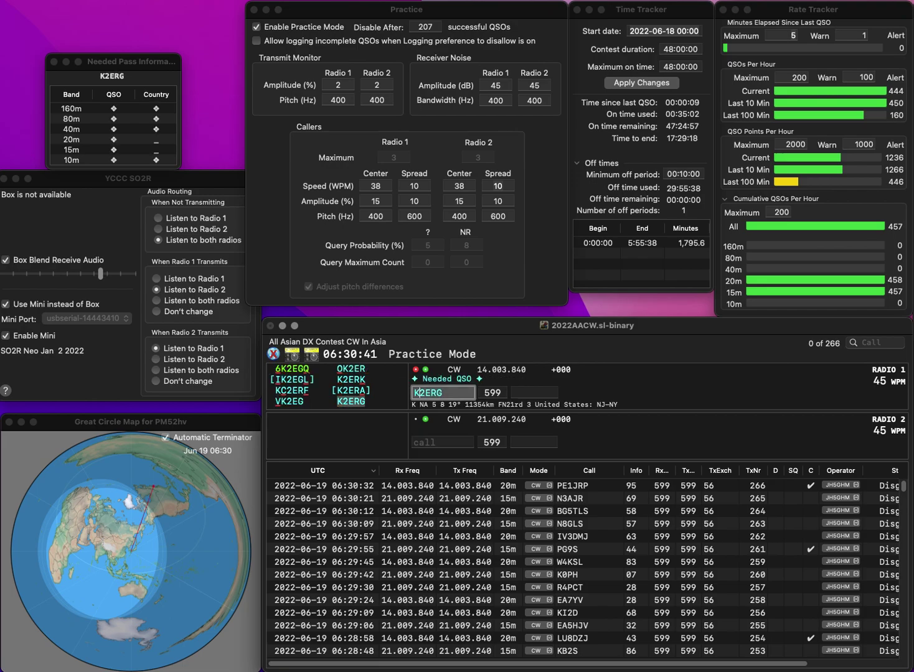
Send the partial call JH on Radio 2 and log K2ERG on Radio 1 with received exchange 93
{"action": "type", "text": "JH"}
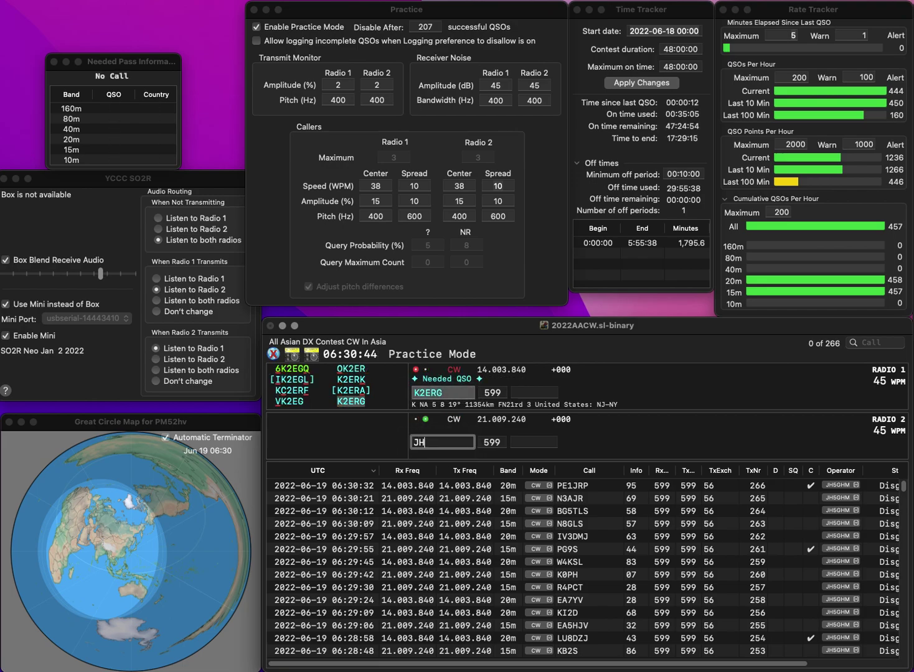
{"action": "key", "text": "Return"}
{"action": "key", "text": "space"}
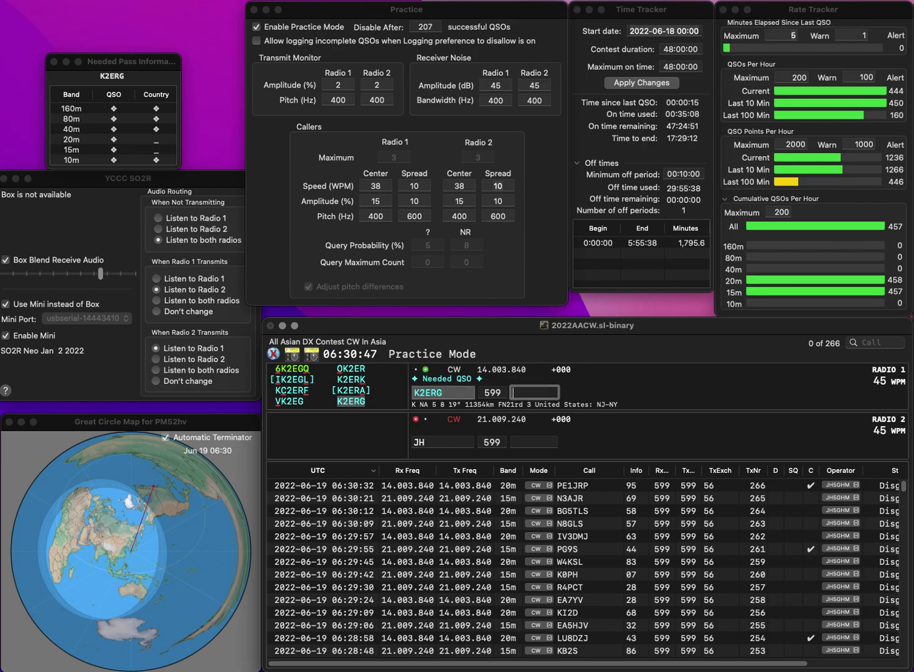
{"action": "key", "text": "Return"}
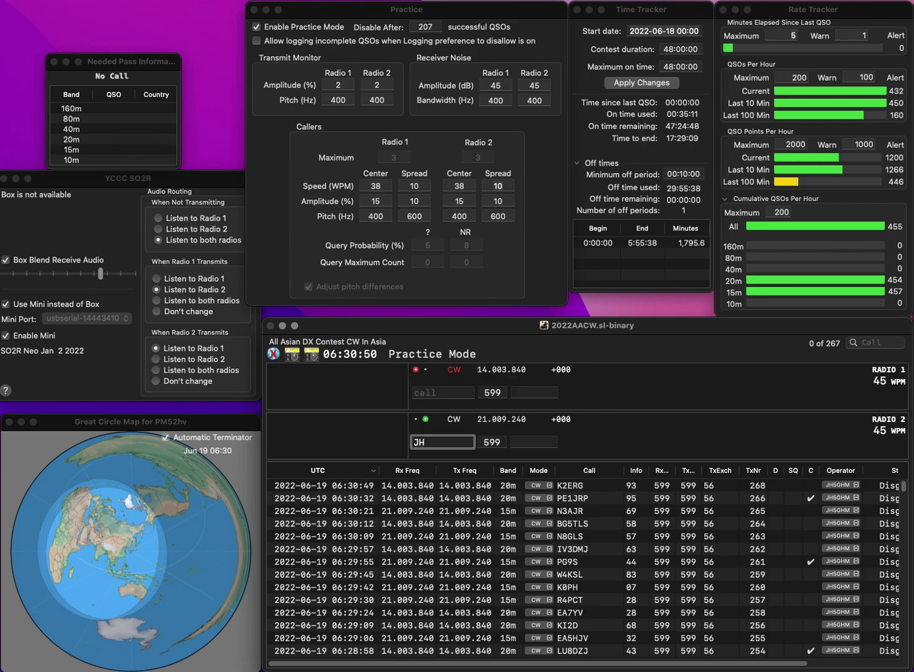
Complete the Radio 2 call as JH1WVJ and answer it, and enter the partial call LU on Radio 1
{"action": "type", "text": "1WVJ"}
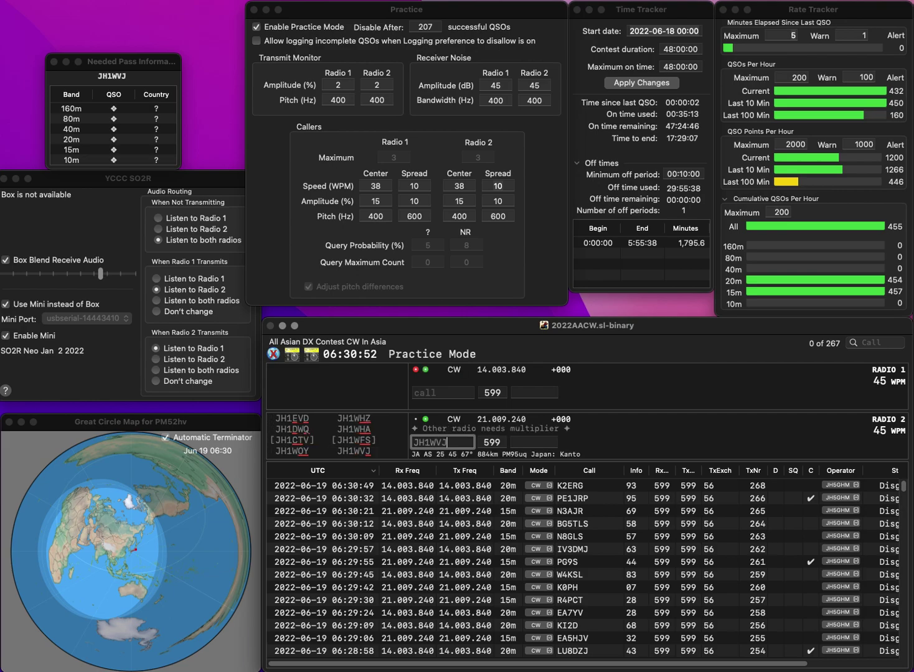
{"action": "key", "text": "Return"}
{"action": "type", "text": "U"}
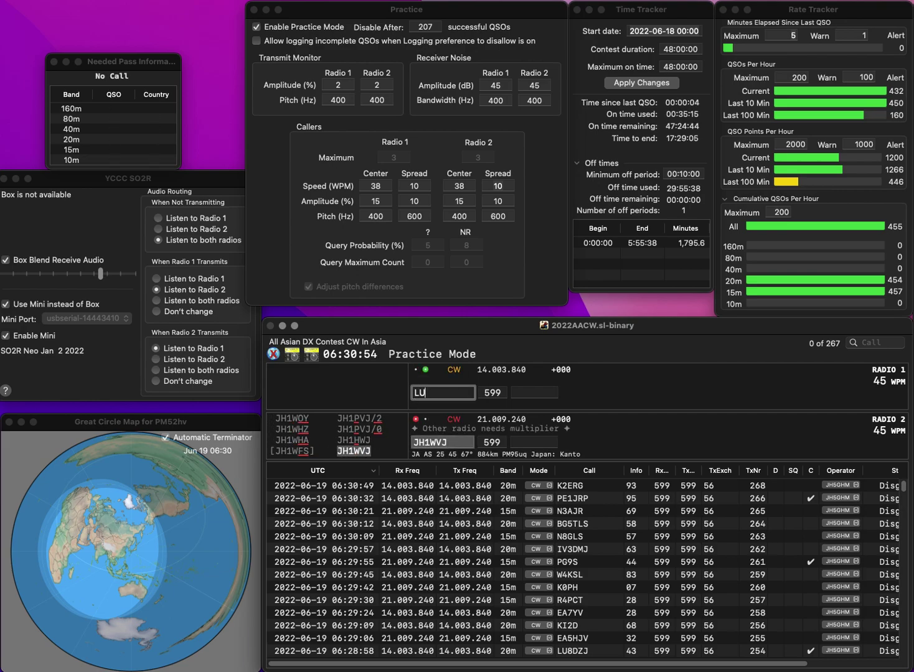
Log JH1WVJ on Radio 2 with received exchange 65
{"action": "key", "text": "space"}
{"action": "key", "text": "space"}
{"action": "key", "text": "Tab"}
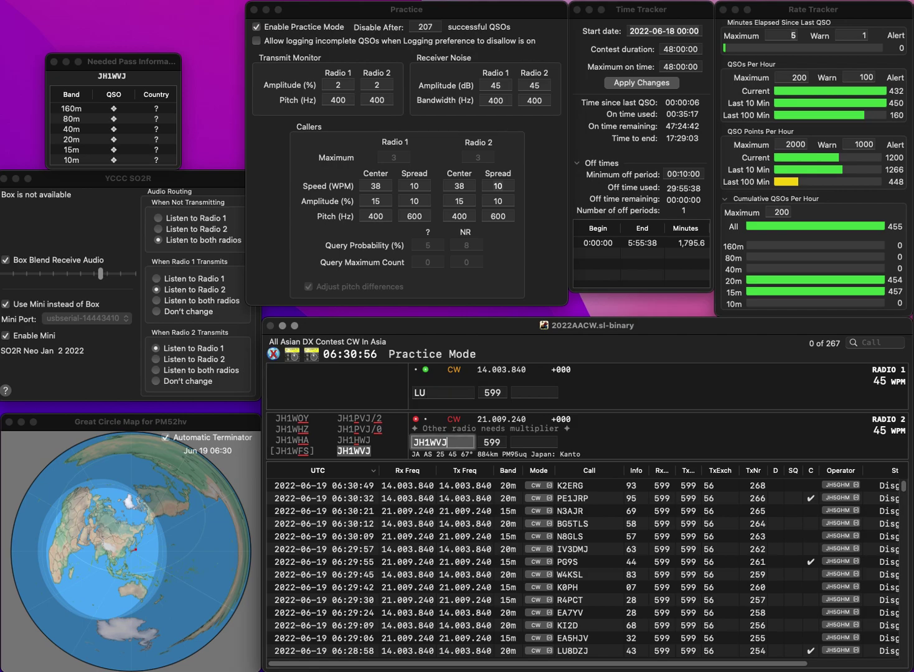
{"action": "key", "text": "Return"}
{"action": "type", "text": "65"}
{"action": "key", "text": "Return"}
{"action": "type", "text": "1"}
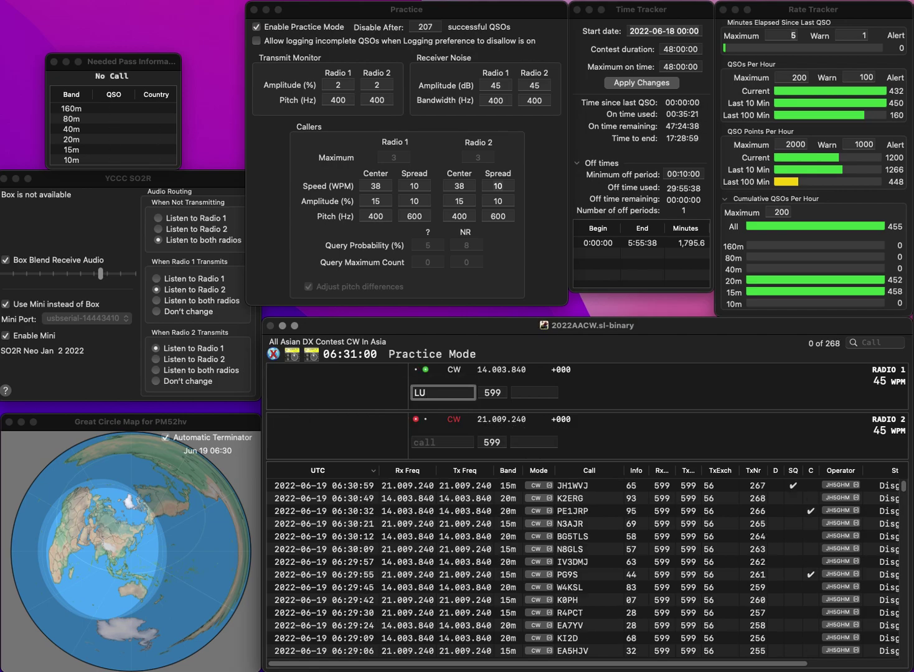
{"action": "type", "text": "BJW"}
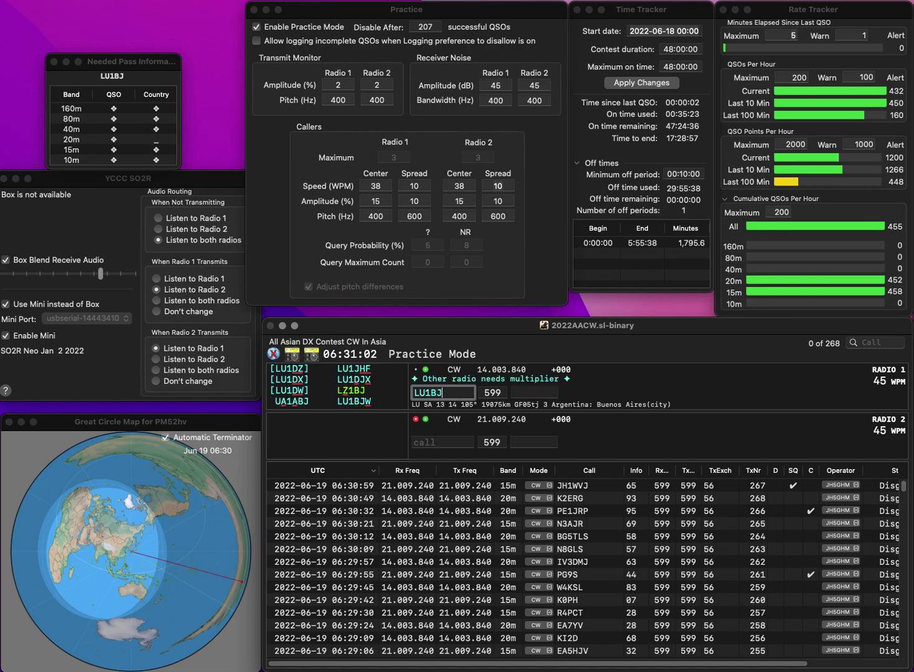
{"action": "key", "text": "Return"}
{"action": "type", "text": "PY1EZ"}
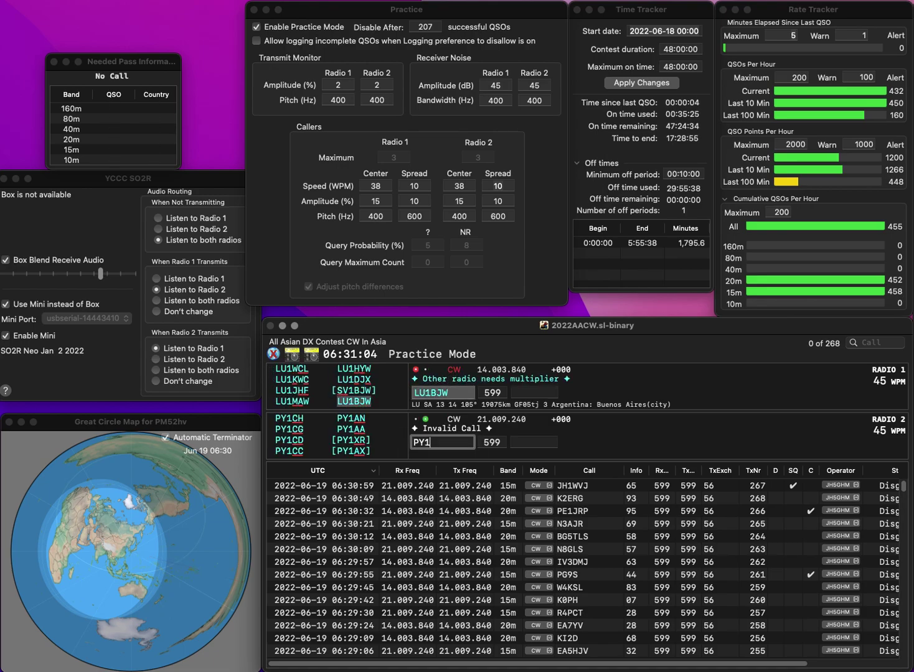
{"action": "key", "text": "Return"}
{"action": "key", "text": "Tab"}
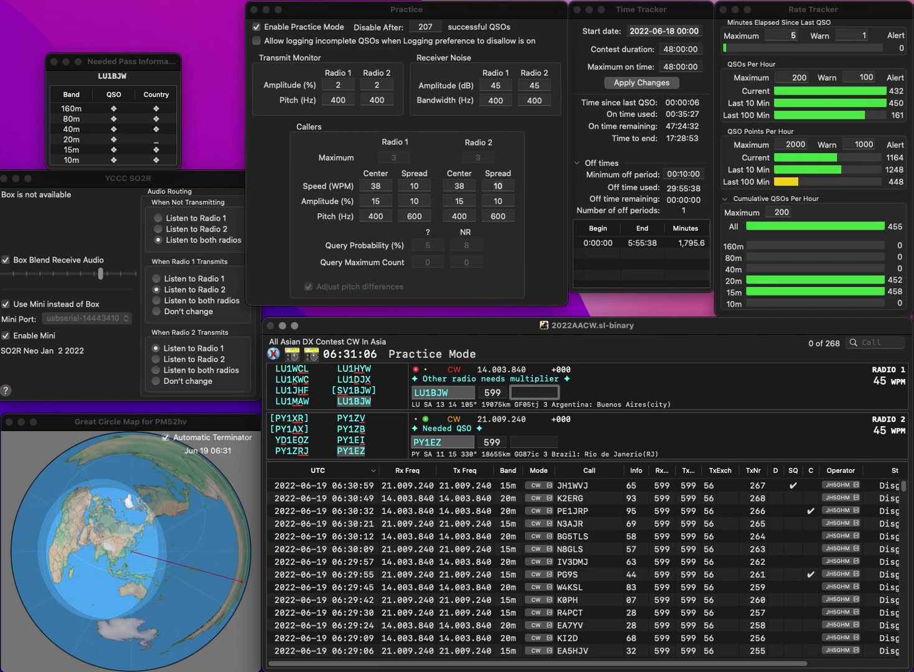
{"action": "type", "text": "47"}
{"action": "key", "text": "Return"}
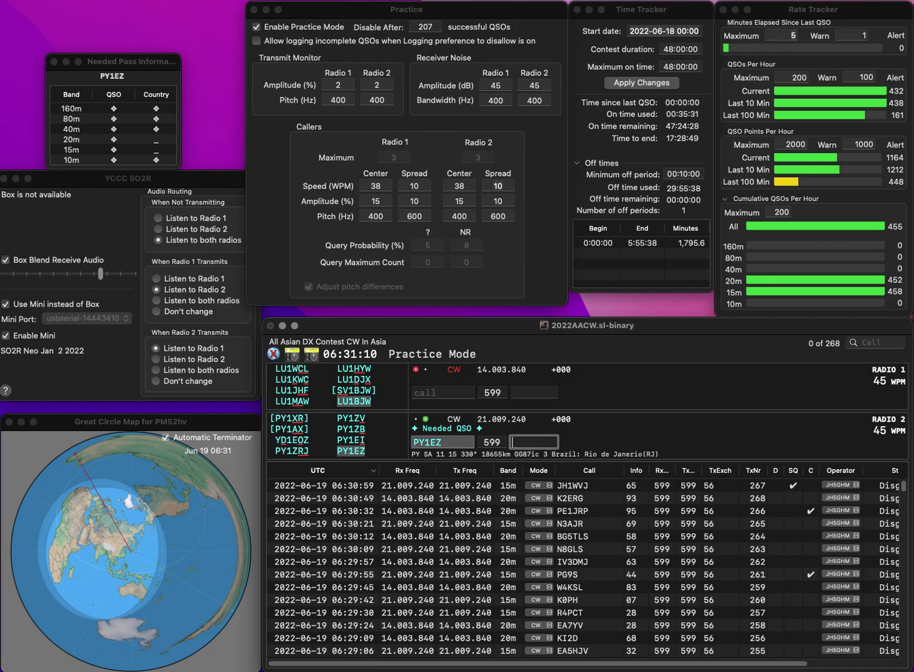
{"action": "type", "text": "47"}
{"action": "key", "text": "Return"}
Enter K4IBT on Radio 1, correct it to K4ITB and send the corrected call
{"action": "type", "text": "K4IBT"}
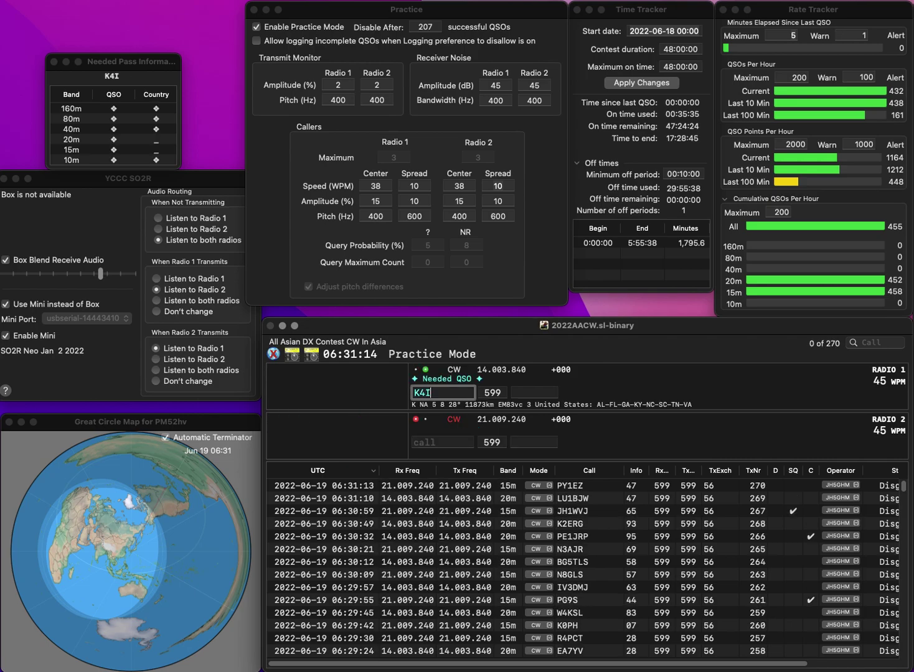
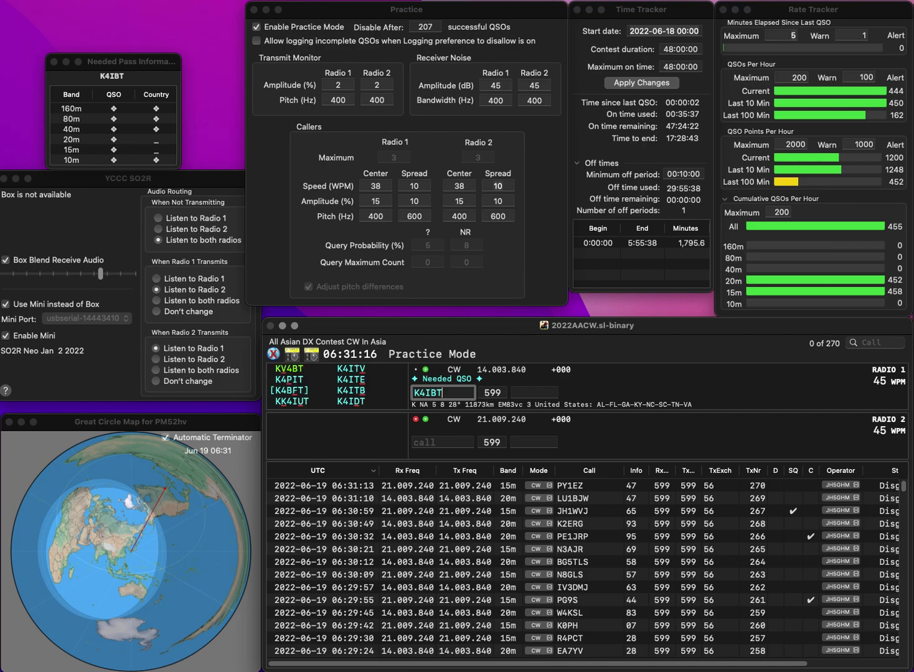
{"action": "type", "text": "BT"}
{"action": "key", "text": "BackSpace"}
{"action": "key", "text": "BackSpace"}
{"action": "type", "text": "TB"}
{"action": "key", "text": "Return"}
{"action": "key", "text": "Return"}
Enter and answer K4MV on Radio 2, and correct the Radio 1 call to K4STB
{"action": "type", "text": "K"}
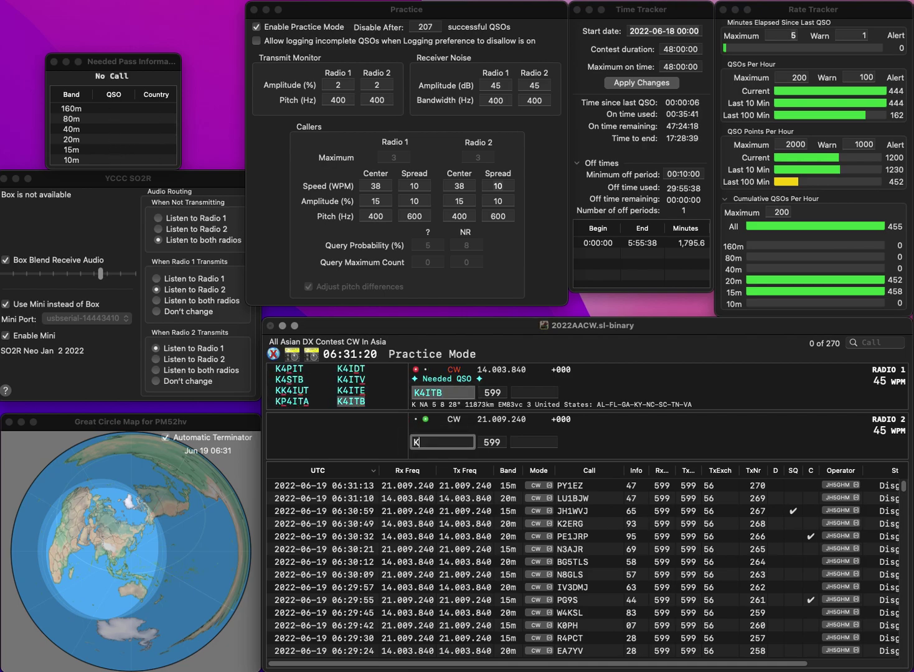
{"action": "type", "text": "4MV"}
{"action": "key", "text": "space"}
{"action": "key", "text": "space"}
{"action": "key", "text": "Left"}
{"action": "type", "text": "S"}
Log K4MV on Radio 2 with received exchange 76
{"action": "key", "text": "Tab"}
{"action": "type", "text": "77"}
{"action": "key", "text": "BackSpace"}
{"action": "type", "text": "6"}
{"action": "key", "text": "Return"}
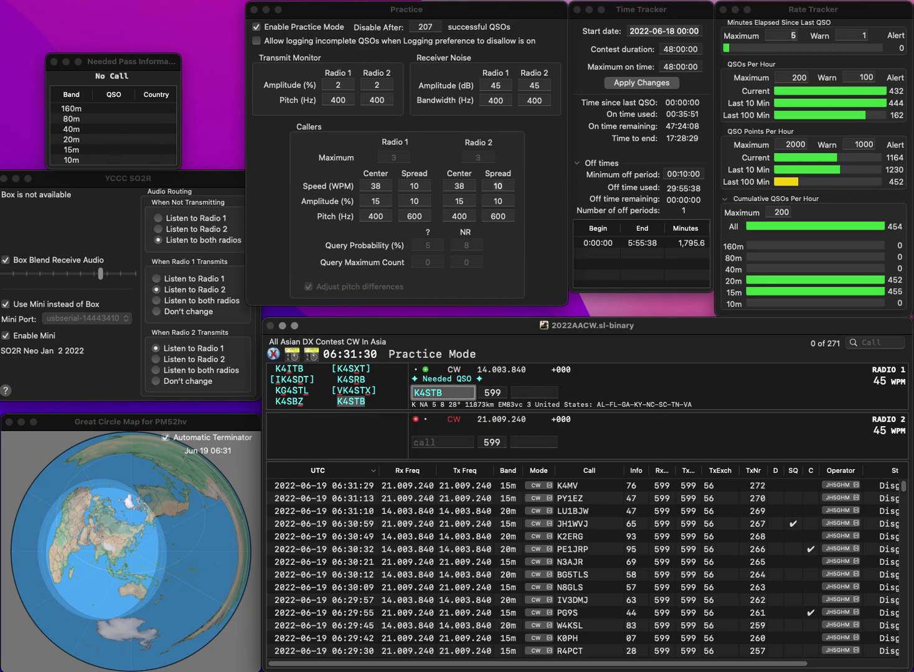
{"action": "key", "text": "Tab"}
{"action": "type", "text": "49"}
{"action": "key", "text": "Return"}
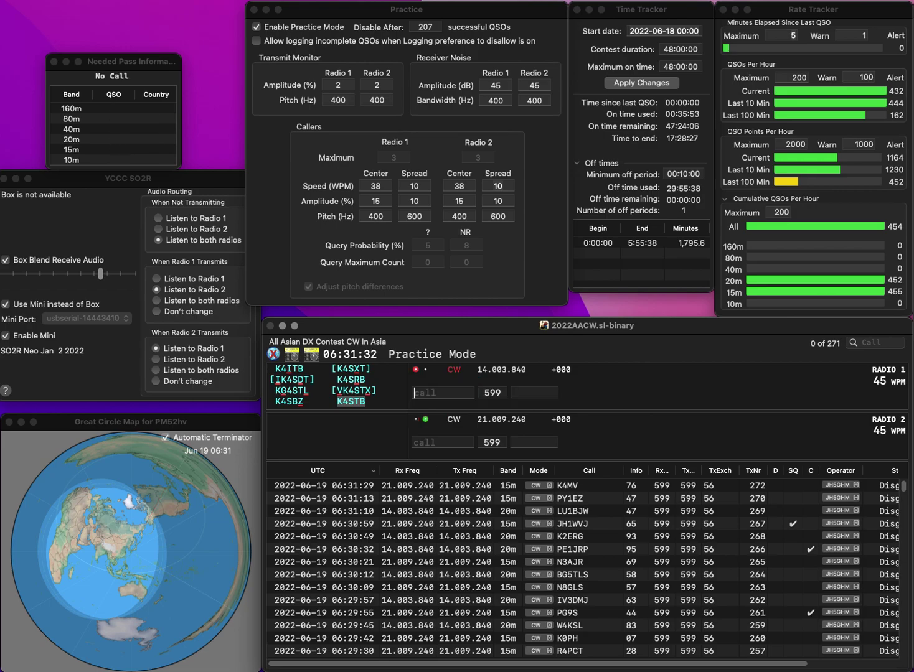
{"action": "type", "text": "WB5PGX"}
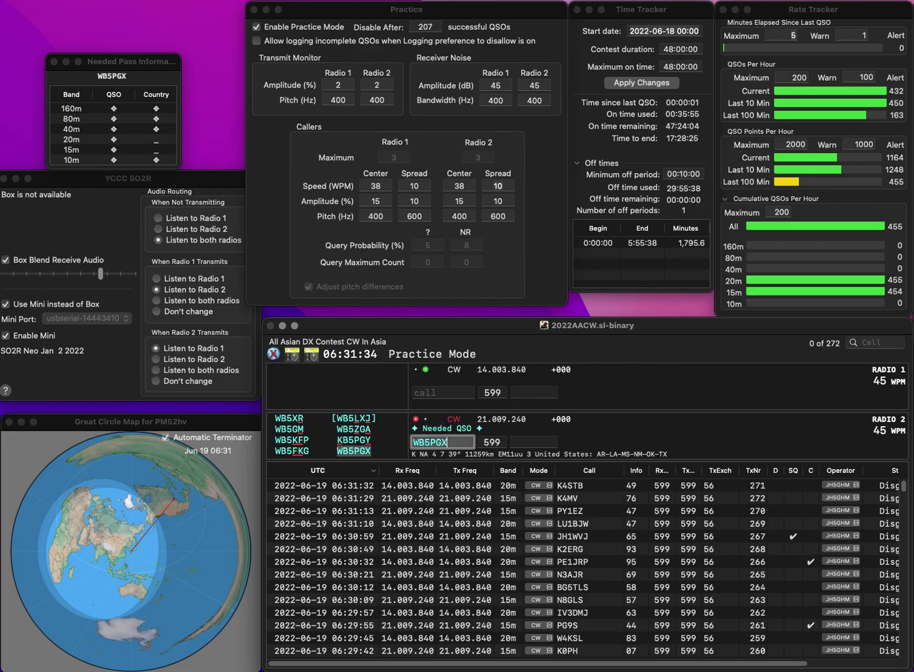
{"action": "key", "text": "Return"}
{"action": "type", "text": "9A"}
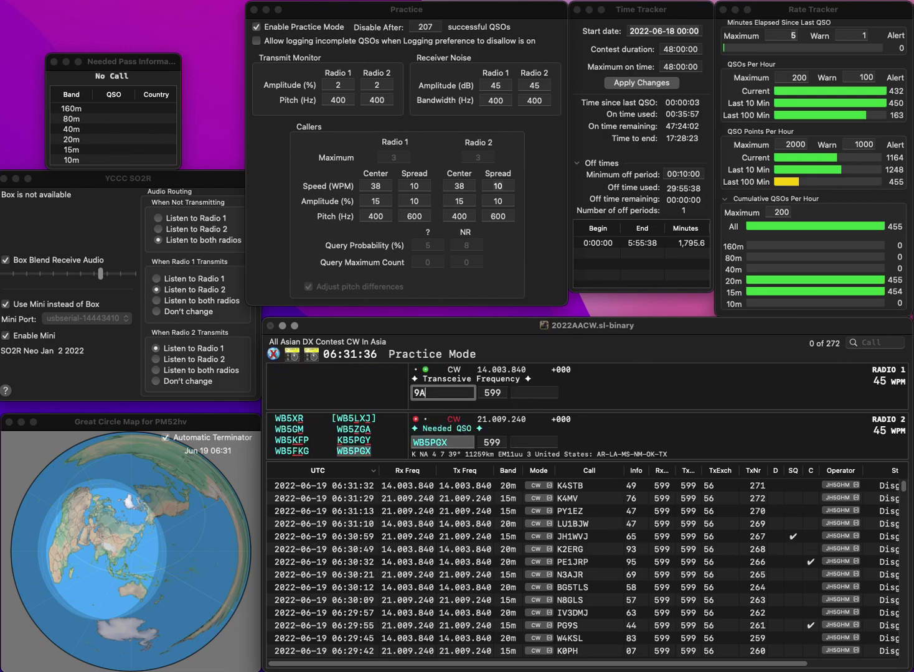
{"action": "type", "text": "4W"}
{"action": "key", "text": "Return"}
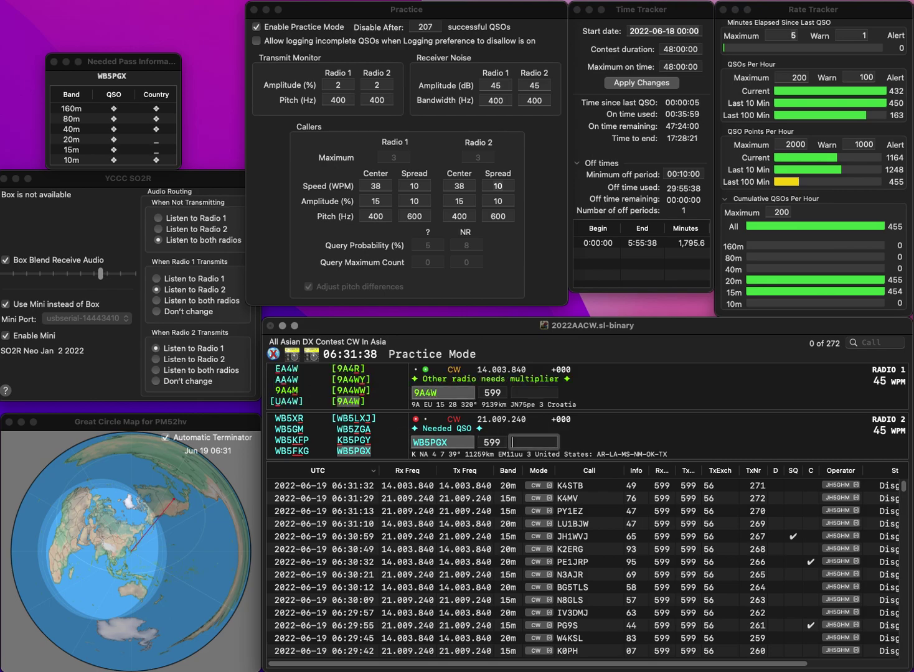
{"action": "type", "text": "29"}
{"action": "key", "text": "Return"}
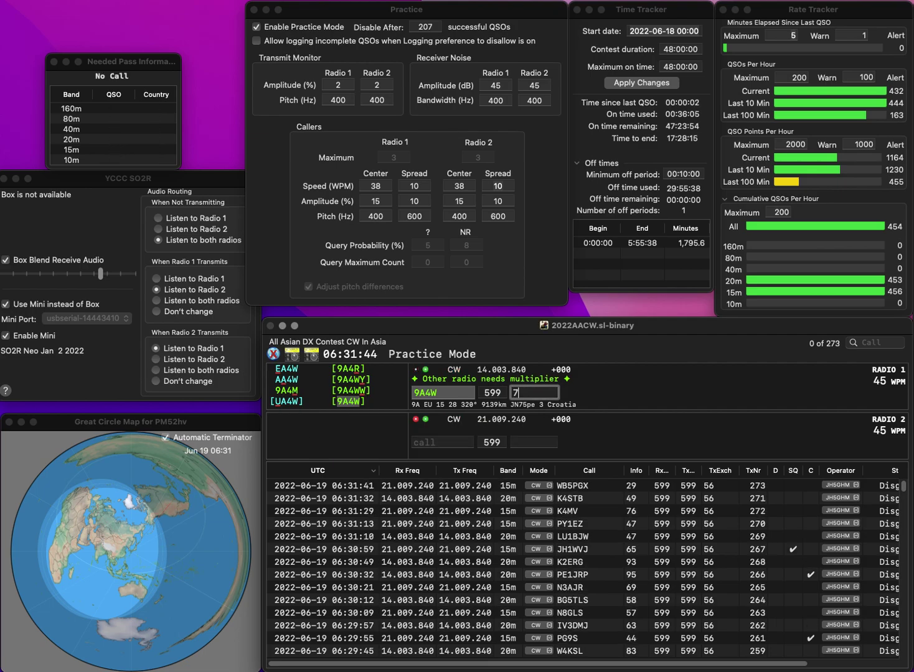
Log 9A4W on Radio 1 with received exchange 73 and send the partial call K4 on Radio 2
{"action": "type", "text": "73"}
{"action": "key", "text": "Return"}
{"action": "type", "text": "K4"}
{"action": "key", "text": "Return"}
Enter and answer DM6JKC on Radio 1, and complete the Radio 2 call as K4WMB and send it
{"action": "type", "text": "D"}
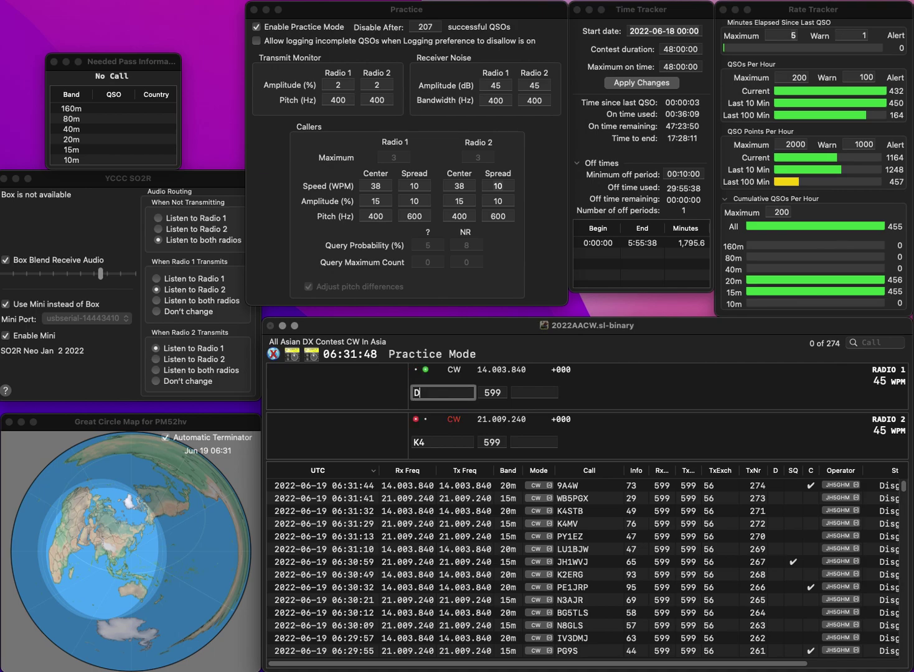
{"action": "type", "text": "M6JKC"}
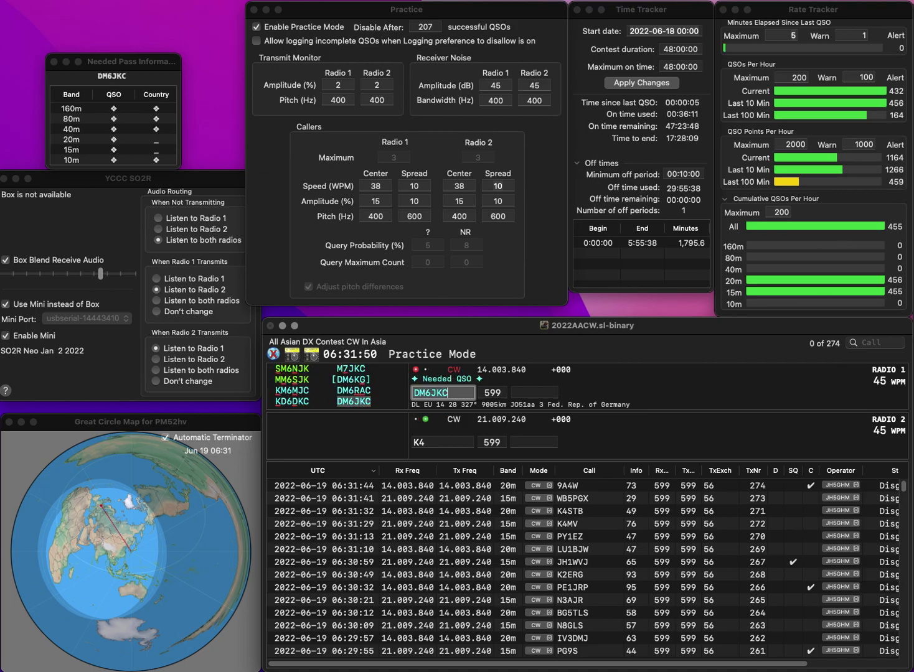
{"action": "key", "text": "Return"}
{"action": "type", "text": "P"}
{"action": "key", "text": "BackSpace"}
{"action": "type", "text": "WMB"}
{"action": "key", "text": "Return"}
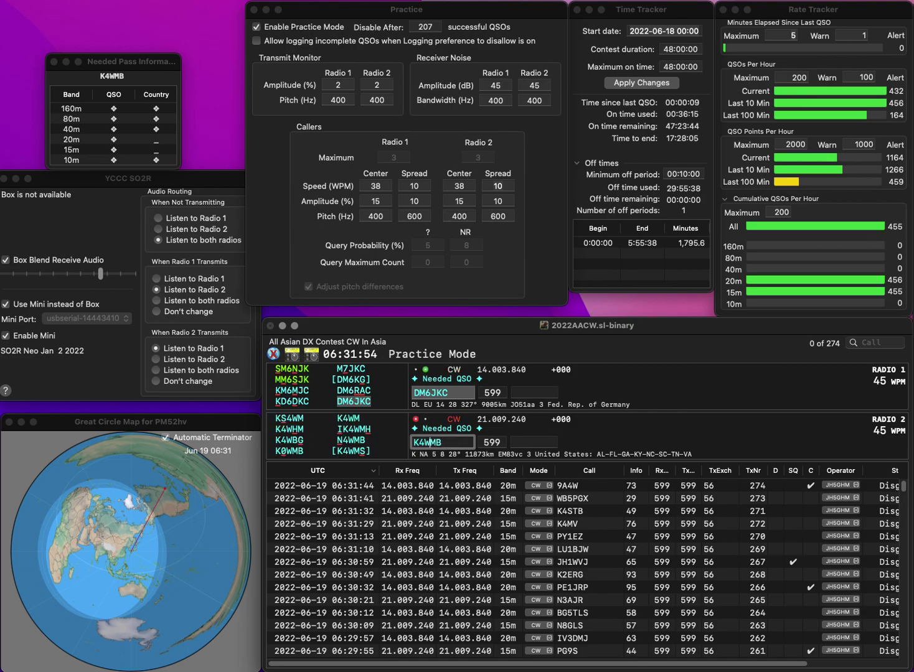
{"action": "key", "text": "Up"}
{"action": "key", "text": "space"}
{"action": "type", "text": "4"}
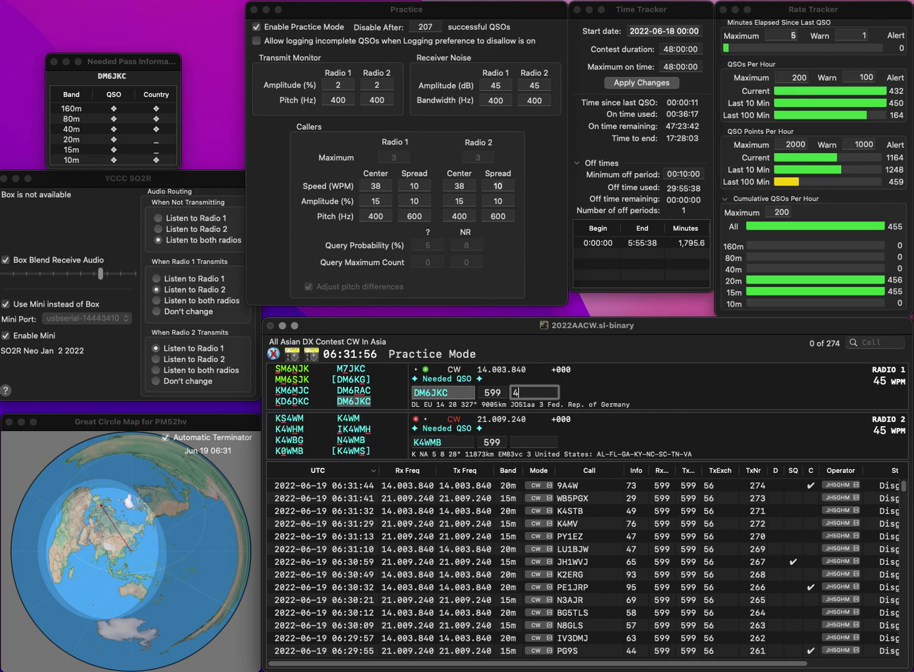
{"action": "type", "text": "6"}
{"action": "key", "text": "Return"}
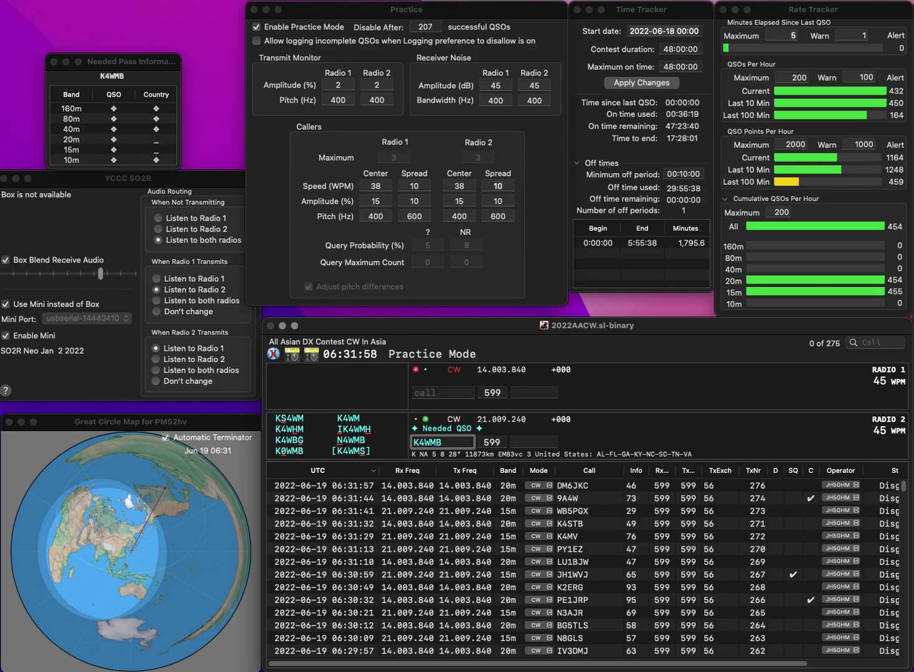
{"action": "key", "text": "Right"}
{"action": "key", "text": "Right"}
{"action": "key", "text": "BackSpace"}
{"action": "type", "text": "S"}
{"action": "key", "text": "BackSpace"}
{"action": "type", "text": "H"}
{"action": "key", "text": "Return"}
{"action": "key", "text": "Up"}
{"action": "type", "text": "9AE"}
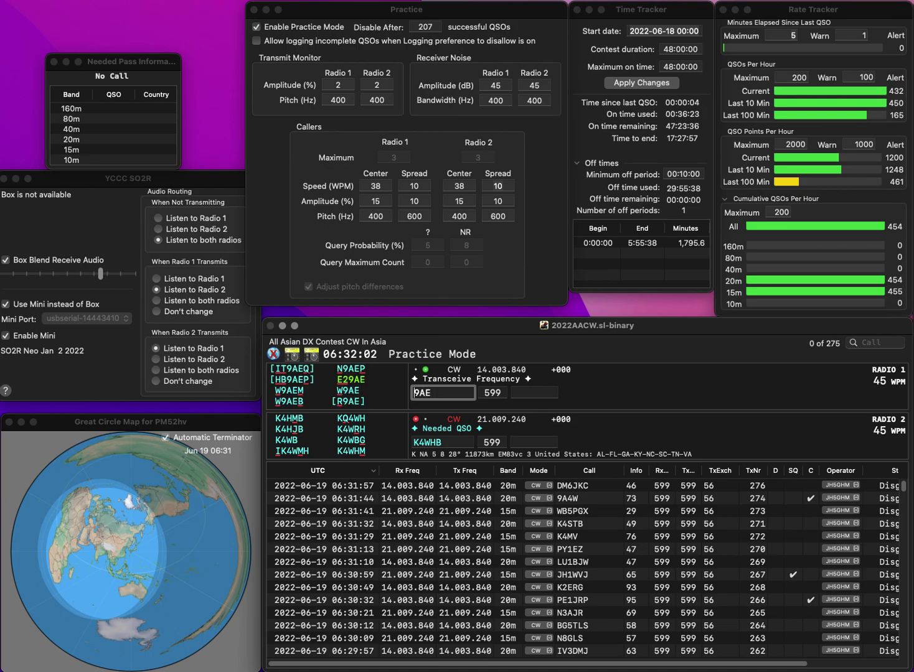
{"action": "type", "text": "D"}
{"action": "key", "text": "Return"}
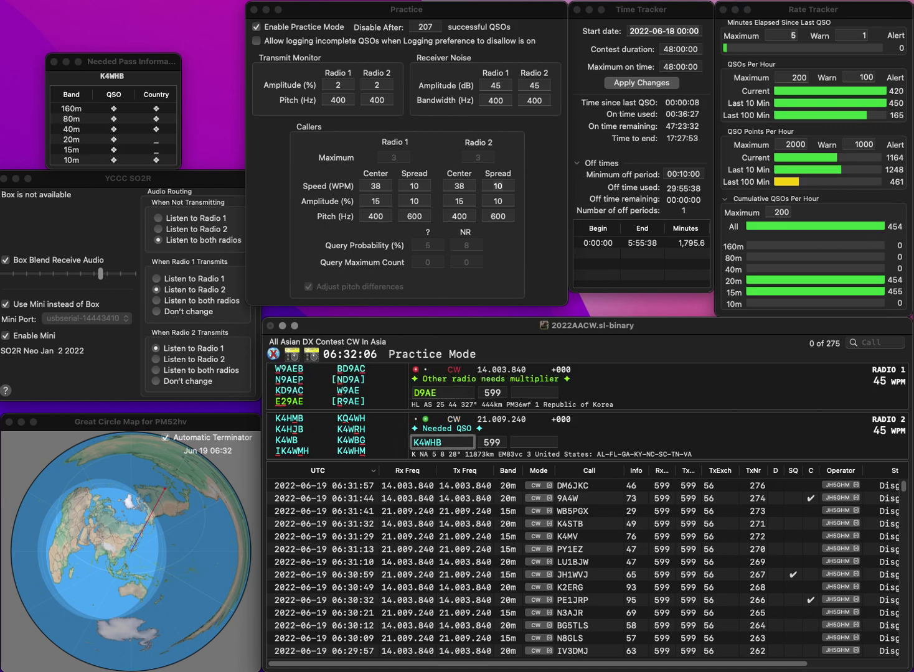
{"action": "key", "text": "BackSpace"}
{"action": "type", "text": "S"}
{"action": "key", "text": "BackSpace"}
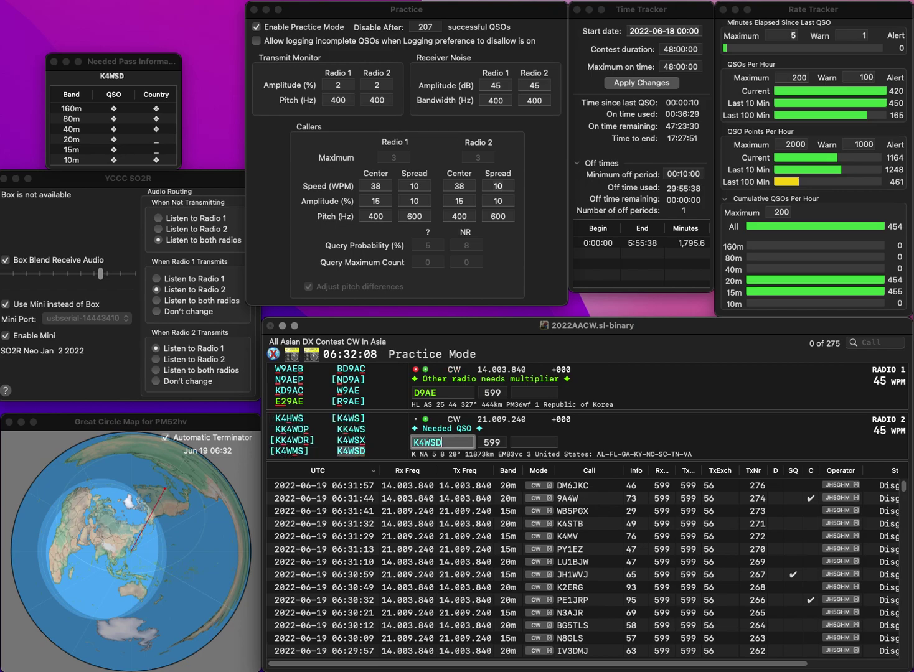
{"action": "left_click", "coordinate": [421, 392]}
{"action": "key", "text": "Delete"}
{"action": "type", "text": "F8"}
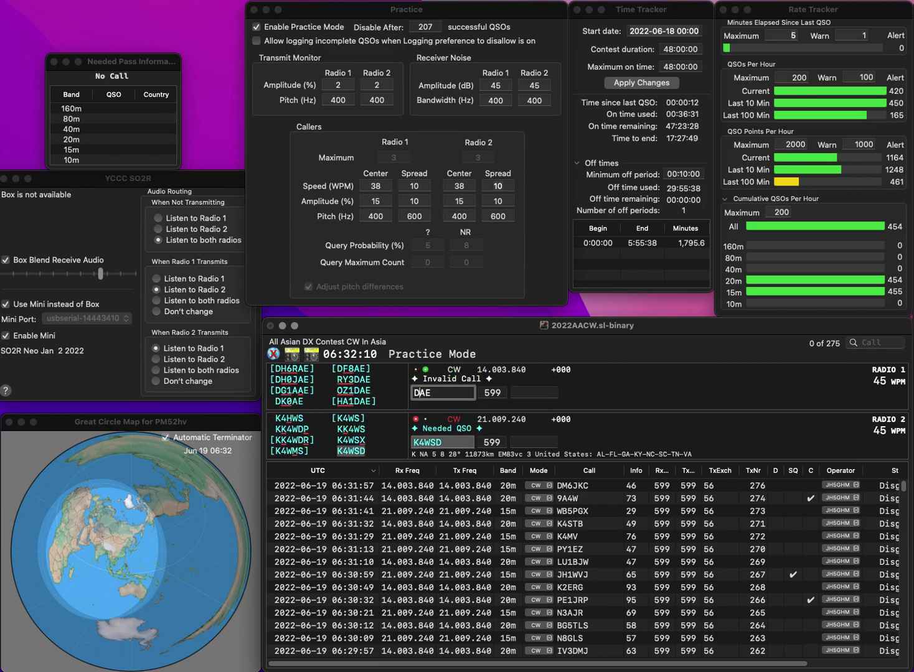
{"action": "key", "text": "Return"}
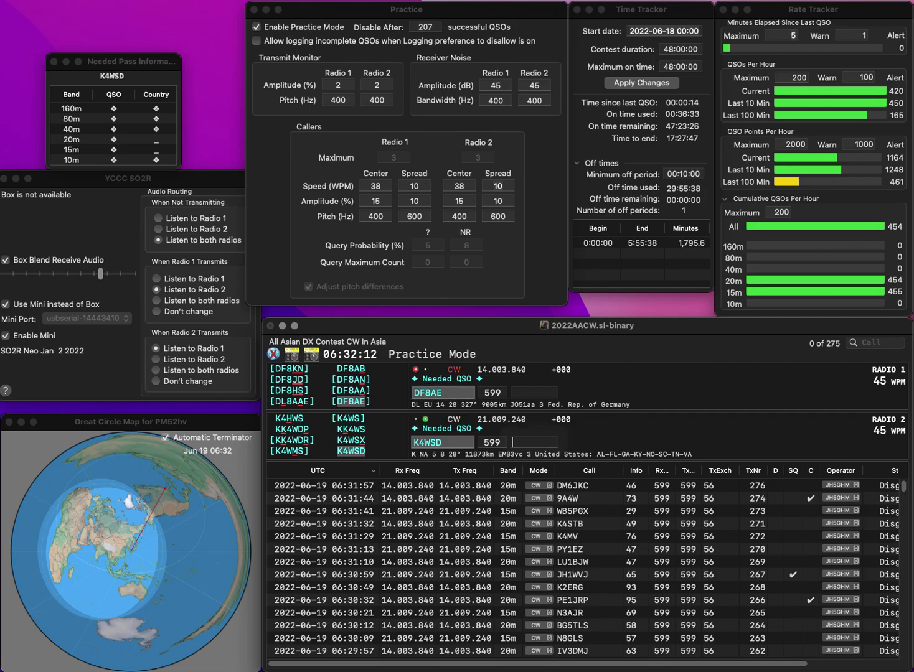
{"action": "type", "text": "3"}
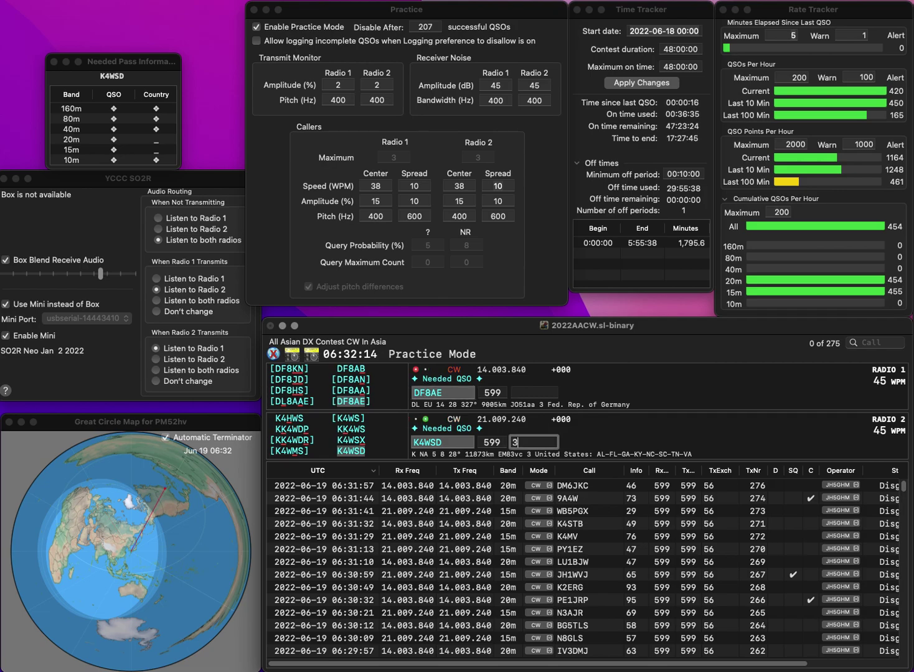
{"action": "type", "text": "0"}
{"action": "key", "text": "Return"}
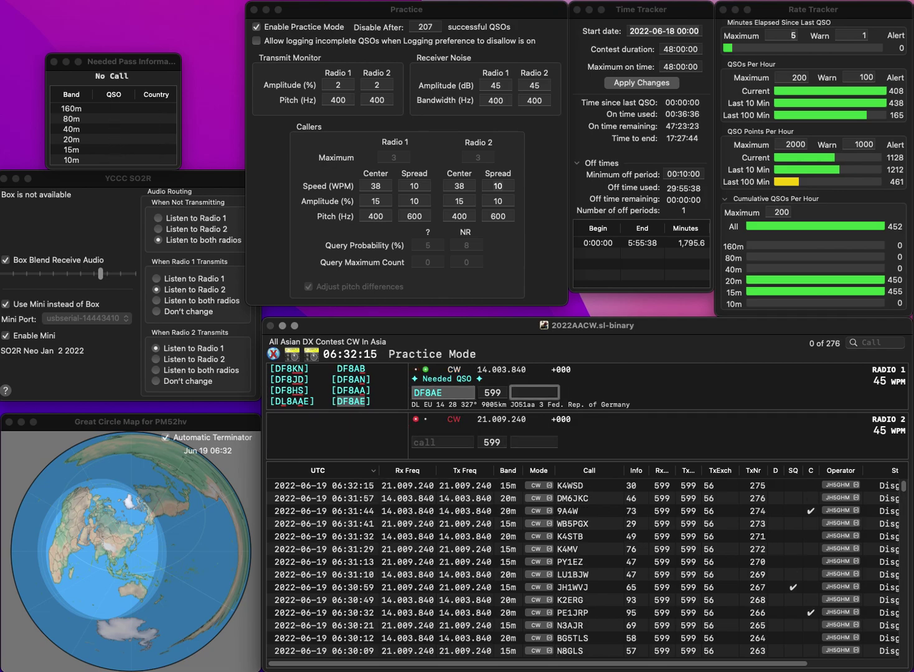
{"action": "type", "text": "6"}
{"action": "key", "text": "Return"}
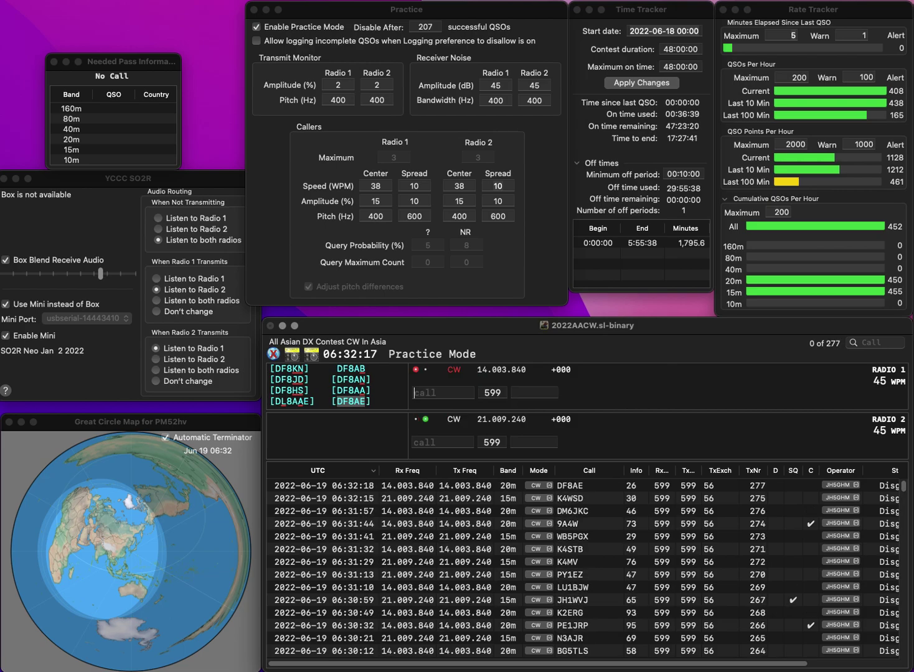
{"action": "type", "text": "VE3WZ"}
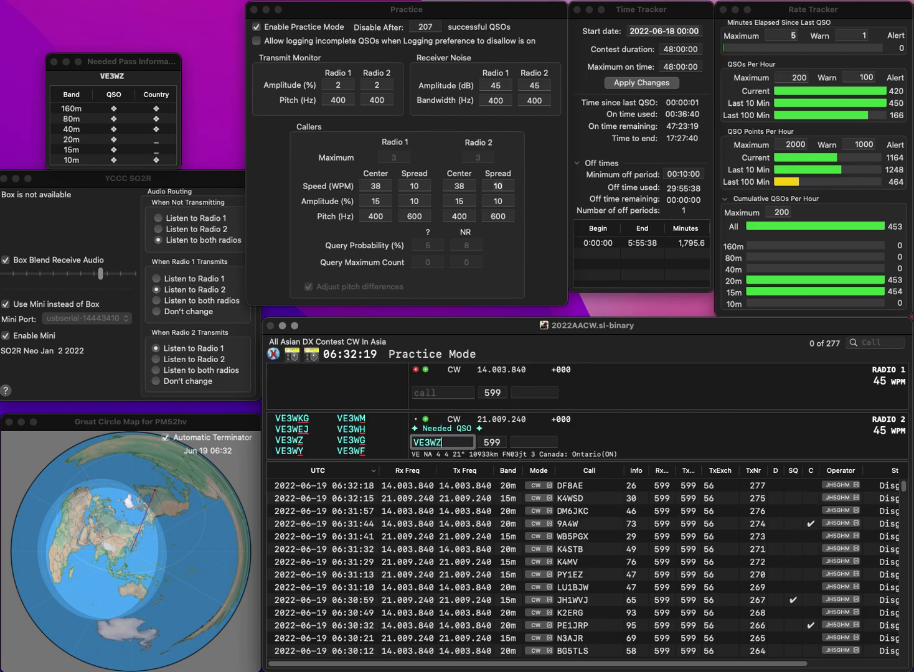
{"action": "key", "text": "Return"}
{"action": "type", "text": "PA4DN"}
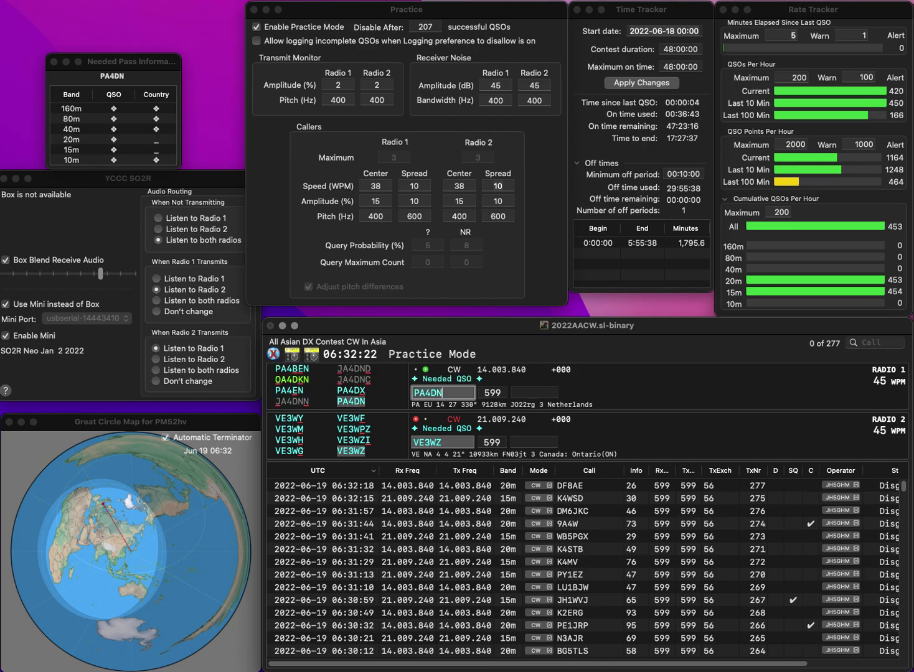
{"action": "key", "text": "Return"}
{"action": "key", "text": "Tab"}
{"action": "type", "text": "64"}
{"action": "key", "text": "Return"}
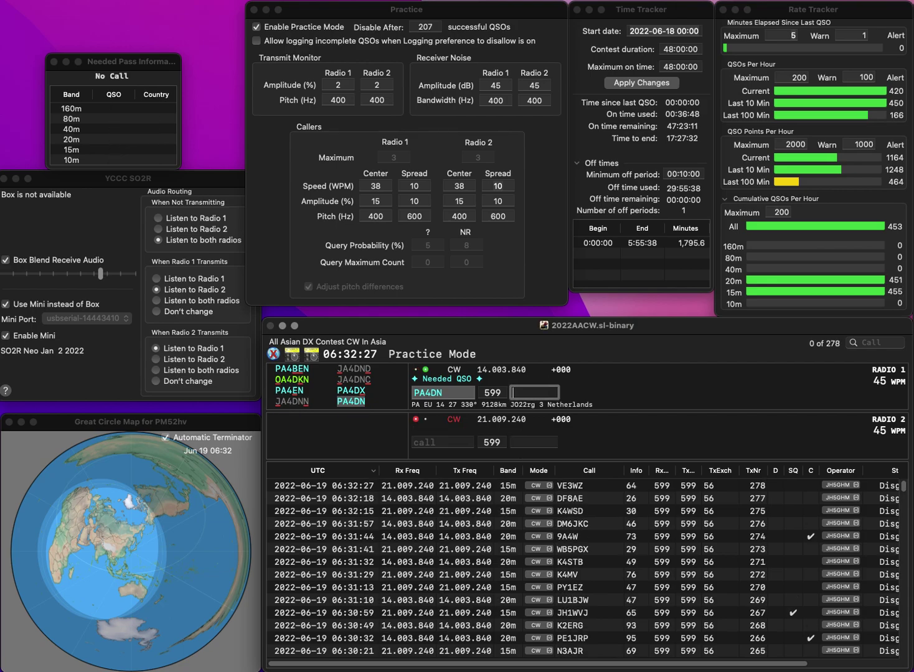
{"action": "type", "text": "36"}
{"action": "key", "text": "Return"}
Enter and answer IK1RAC on Radio 2, and enter TM7D on Radio 1 and send it
{"action": "type", "text": "IK1RAC"}
{"action": "key", "text": "Return"}
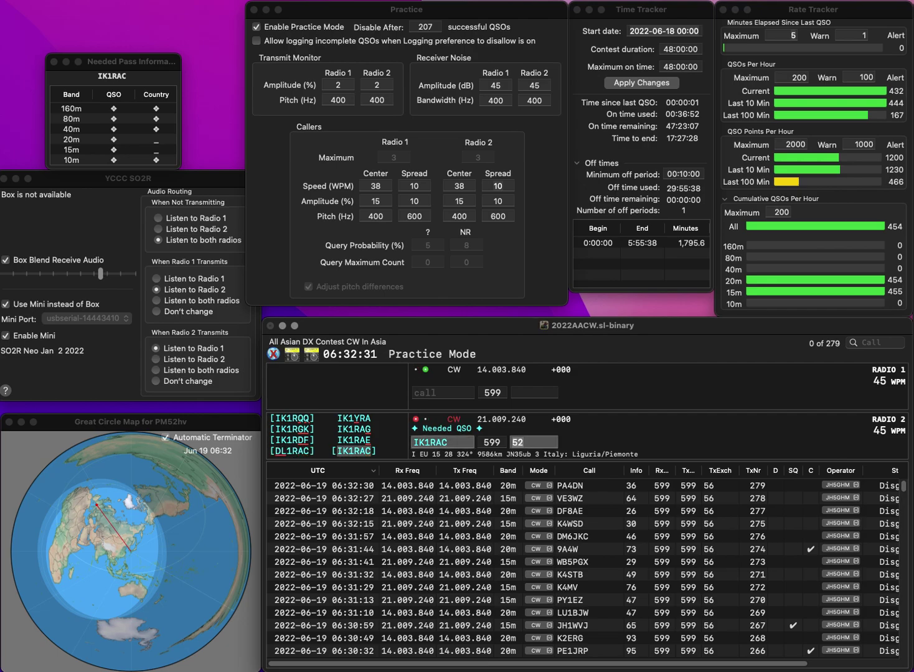
{"action": "type", "text": "TM7D"}
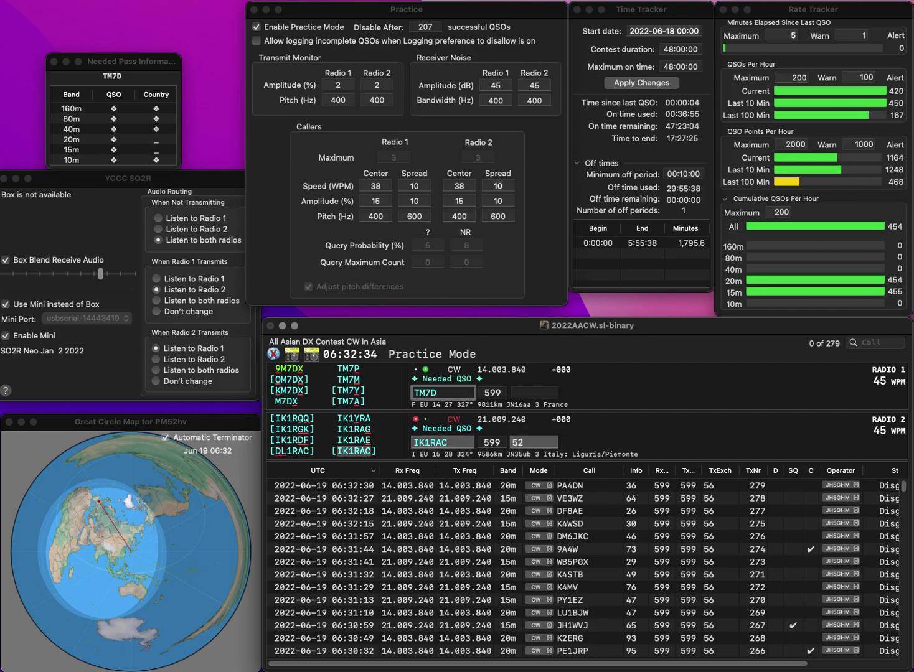
{"action": "key", "text": "Return"}
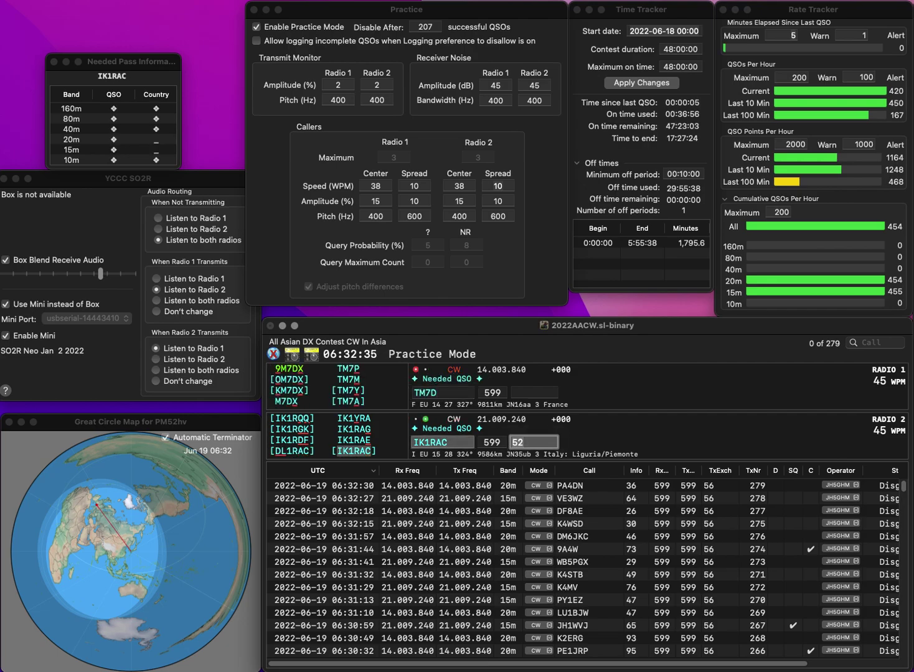
Log IK1RAC on Radio 2 with received exchange 13 in place of the prefilled one
{"action": "type", "text": "1"}
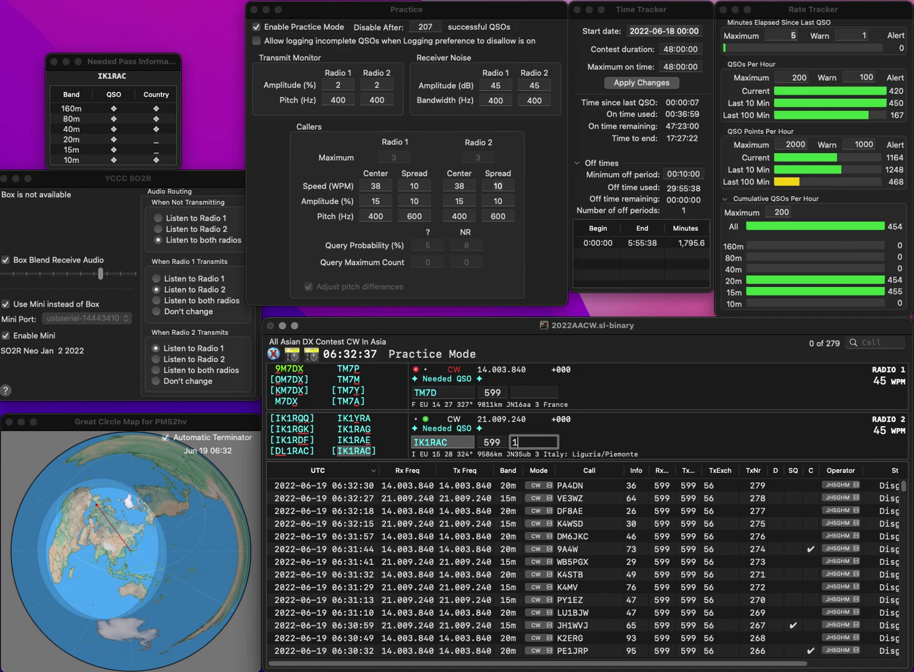
{"action": "type", "text": "3"}
{"action": "key", "text": "Return"}
{"action": "key", "text": "Delete"}
{"action": "key", "text": "Delete"}
{"action": "type", "text": "YT7D"}
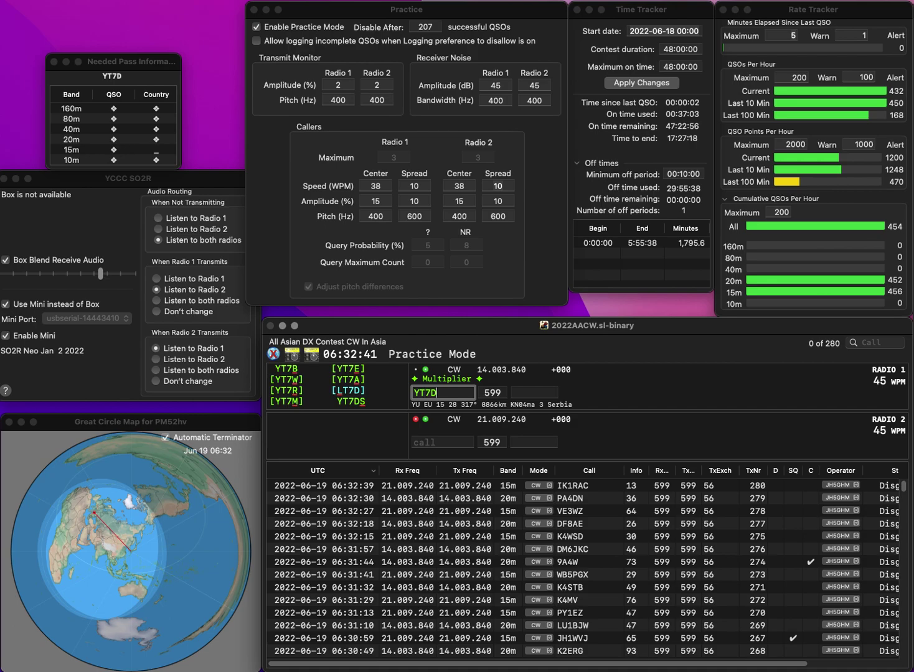
{"action": "type", "text": "S"}
{"action": "key", "text": "Return"}
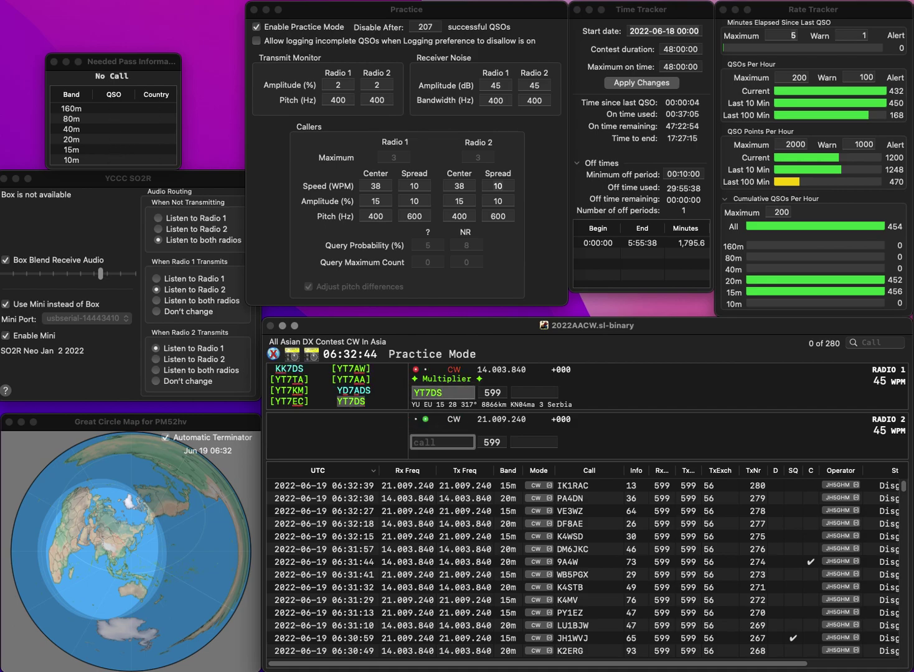
{"action": "type", "text": "K2MYQ"}
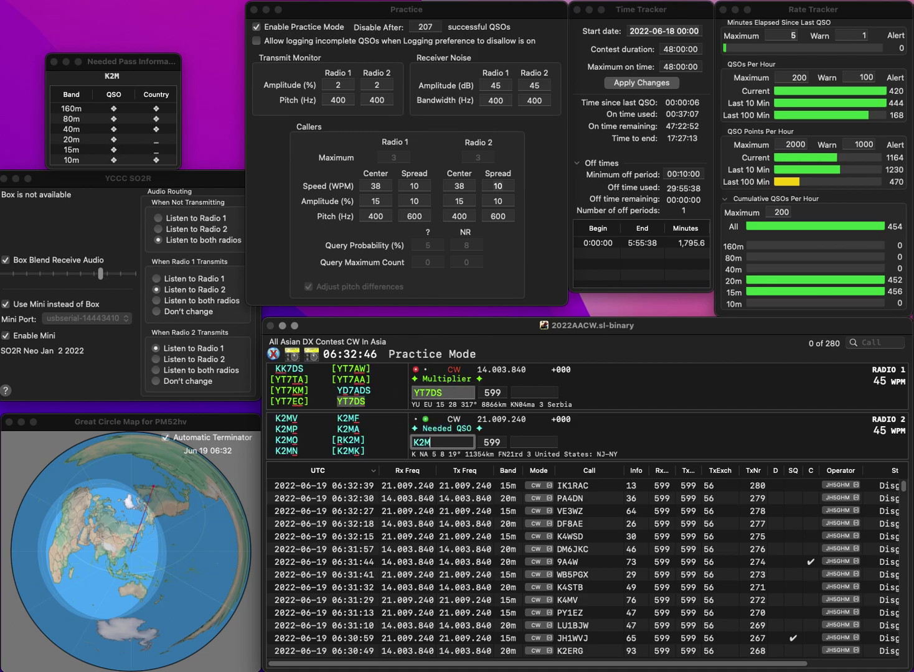
{"action": "key", "text": "Return"}
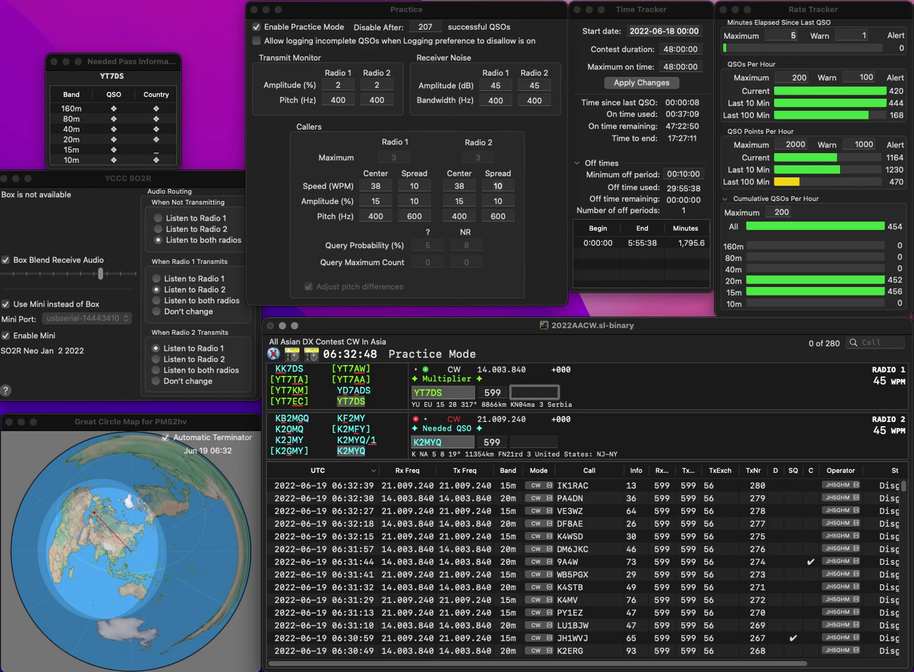
{"action": "type", "text": "69"}
{"action": "key", "text": "Return"}
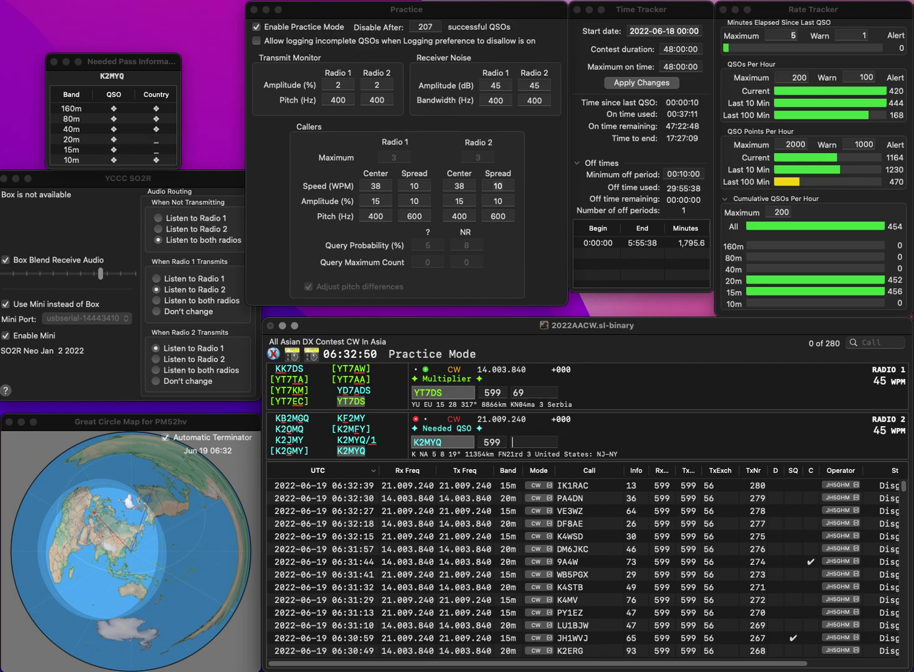
{"action": "type", "text": "18"}
{"action": "key", "text": "Return"}
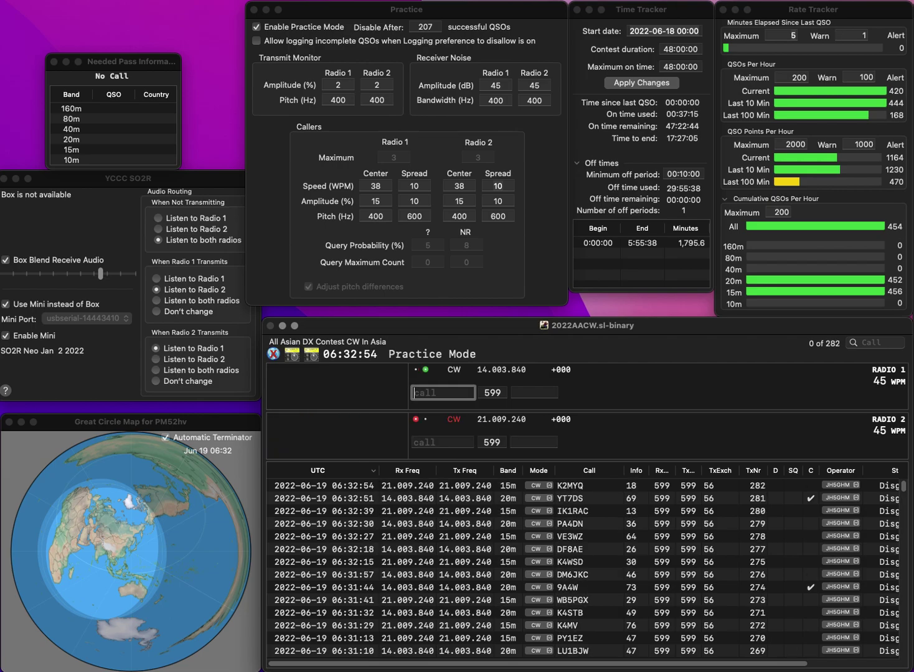
{"action": "type", "text": "3EJE"}
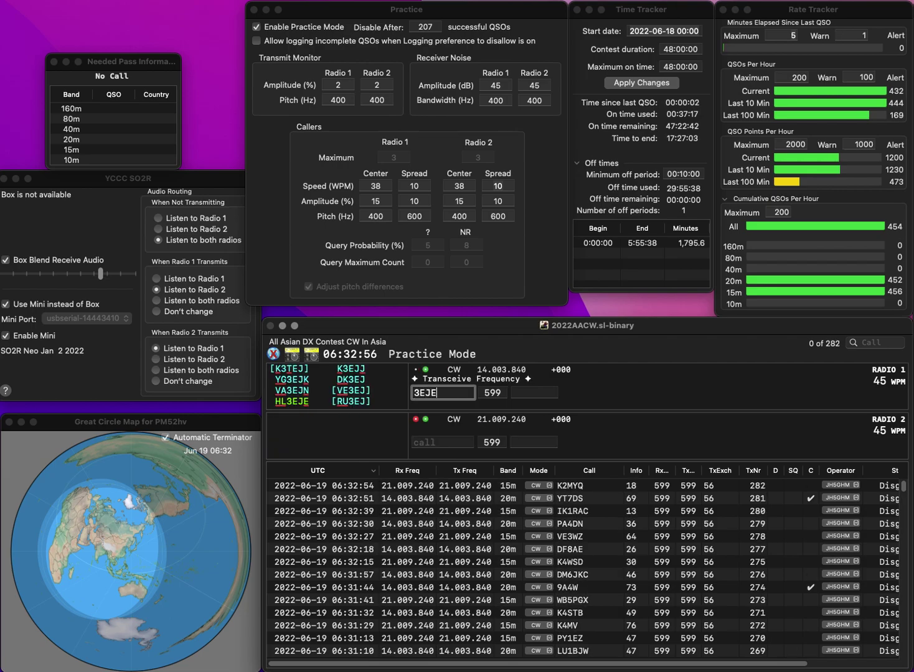
{"action": "type", "text": "HD"}
{"action": "key", "text": "BackSpace"}
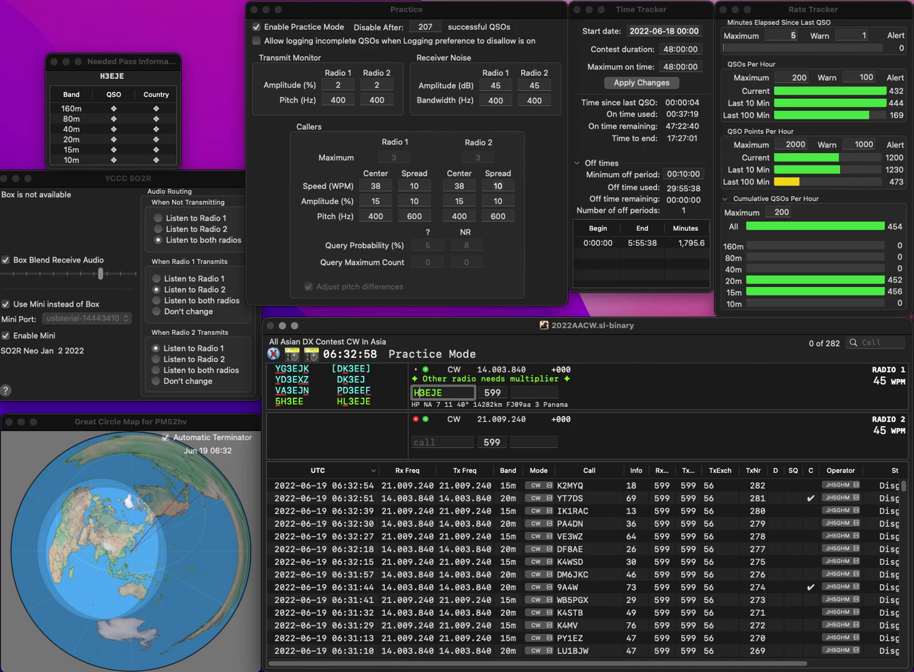
{"action": "type", "text": "L"}
{"action": "key", "text": "Return"}
{"action": "type", "text": "KN6BAQ"}
{"action": "key", "text": "BackSpace"}
{"action": "type", "text": "Z"}
{"action": "key", "text": "Return"}
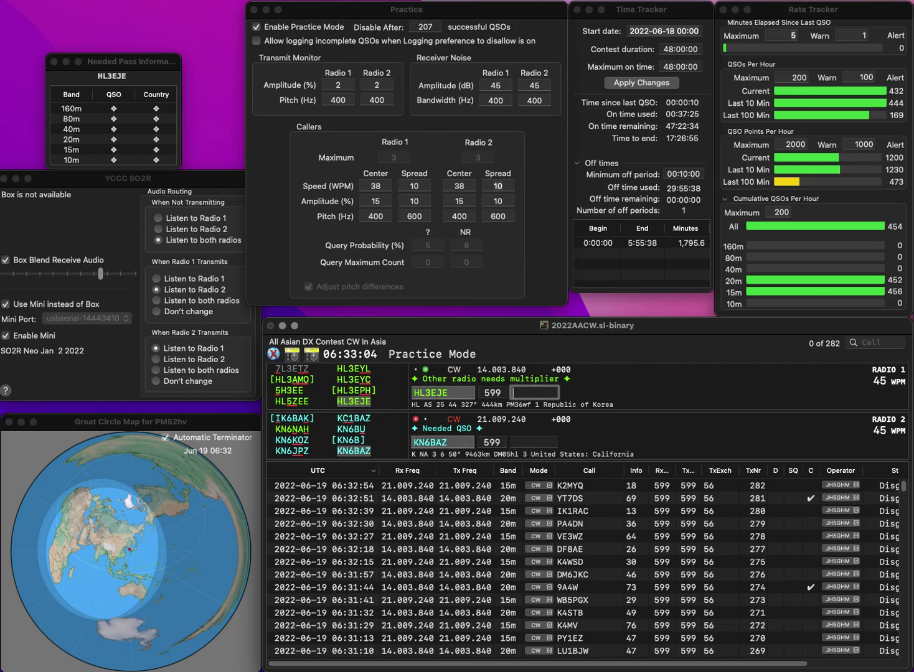
{"action": "type", "text": "23"}
{"action": "key", "text": "Return"}
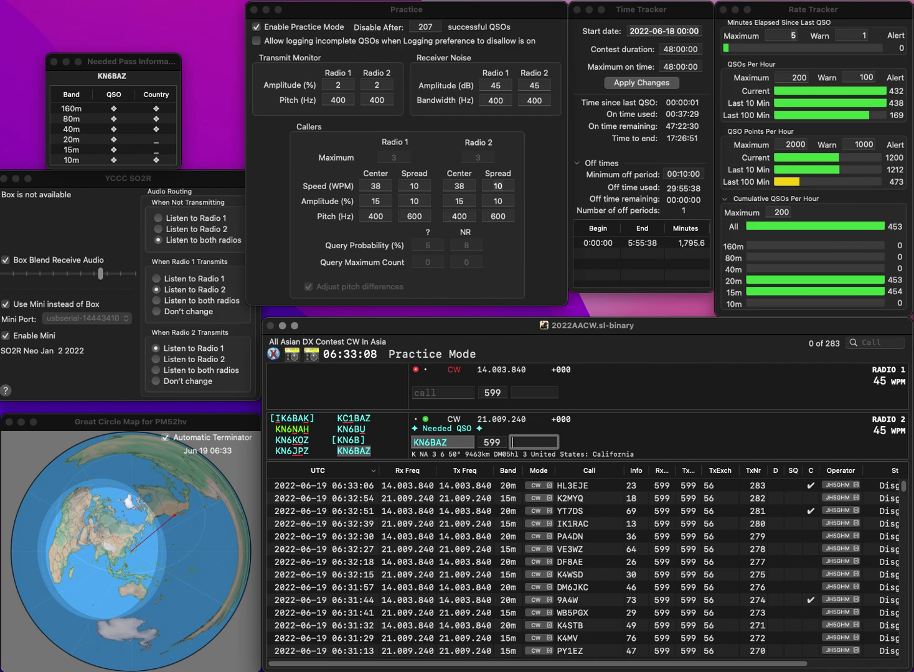
{"action": "key", "text": "Return"}
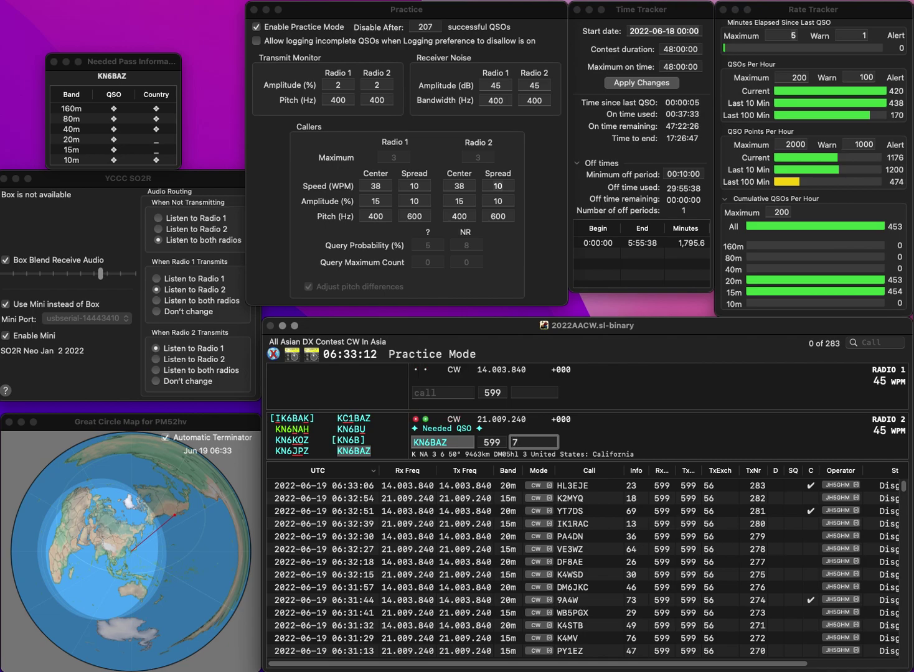
{"action": "key", "text": "Return"}
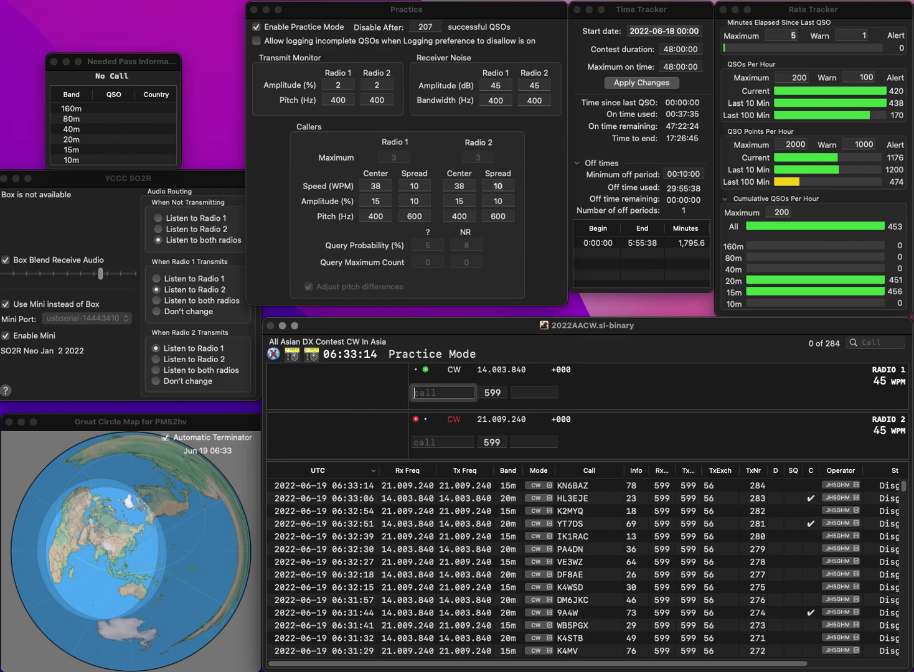
Enter and send YB2WY on Radio 1 and the partial call GY on Radio 2
{"action": "type", "text": "YB2WY"}
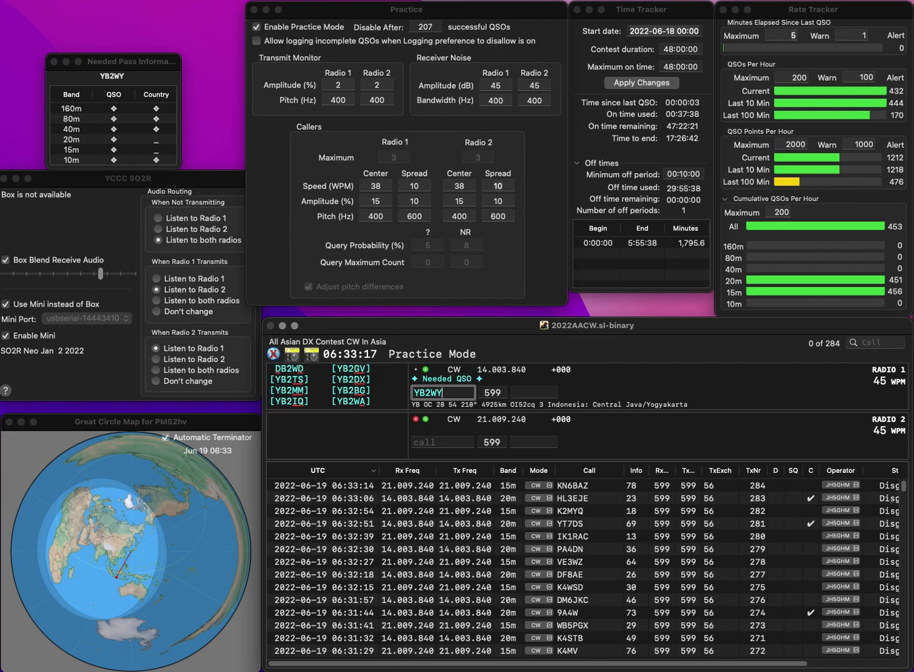
{"action": "key", "text": "Return"}
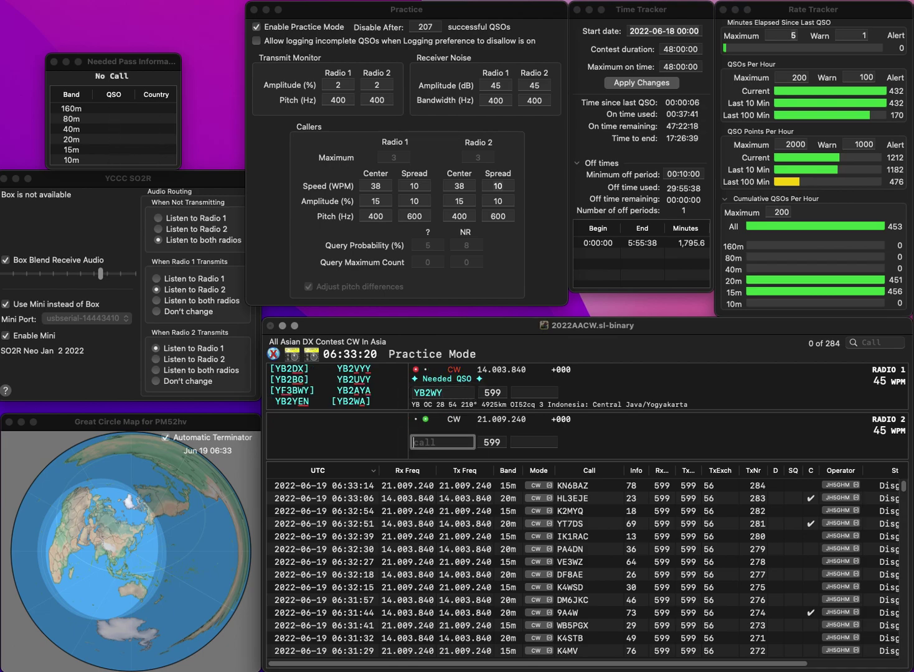
{"action": "type", "text": "GY"}
{"action": "key", "text": "Return"}
{"action": "key", "text": "BackSpace"}
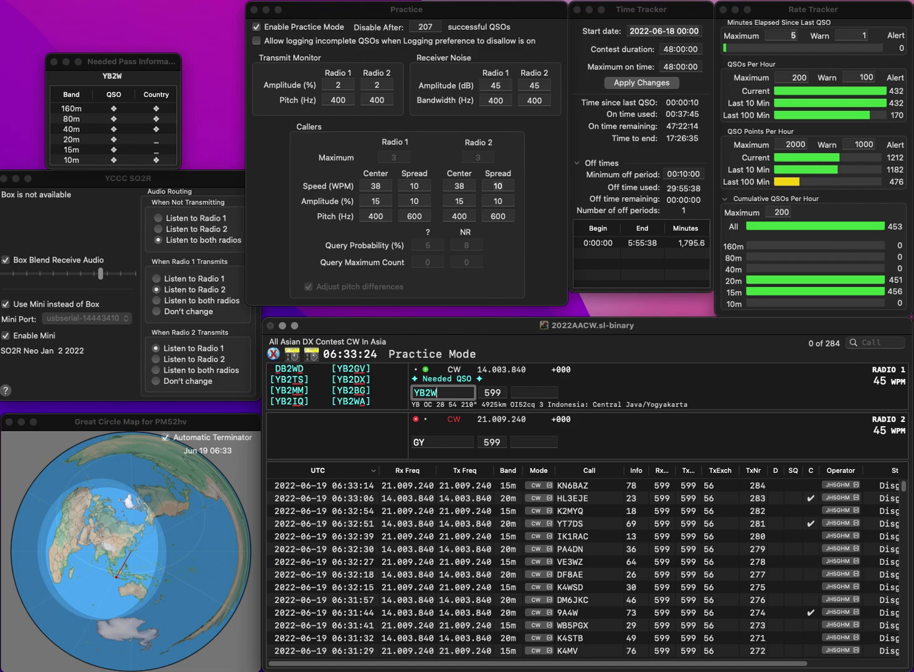
{"action": "key", "text": "BackSpace"}
{"action": "type", "text": "UVY"}
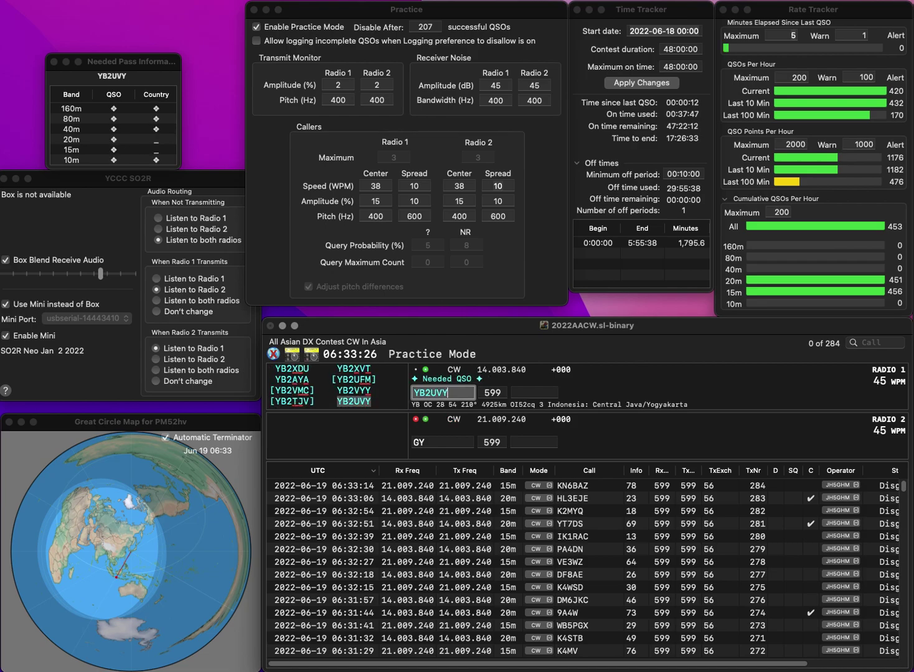
{"action": "key", "text": "Return"}
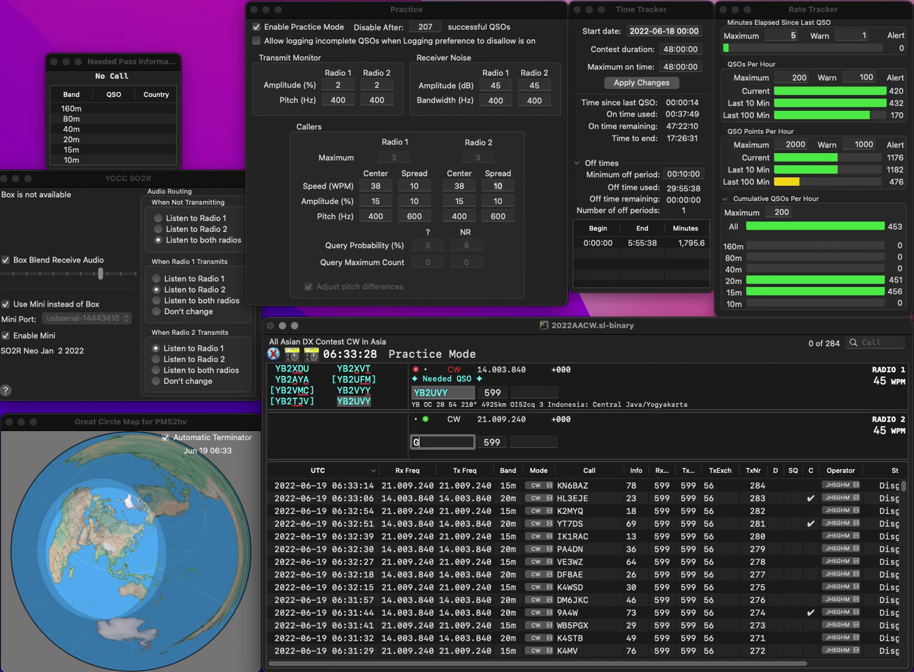
{"action": "type", "text": "GEY"}
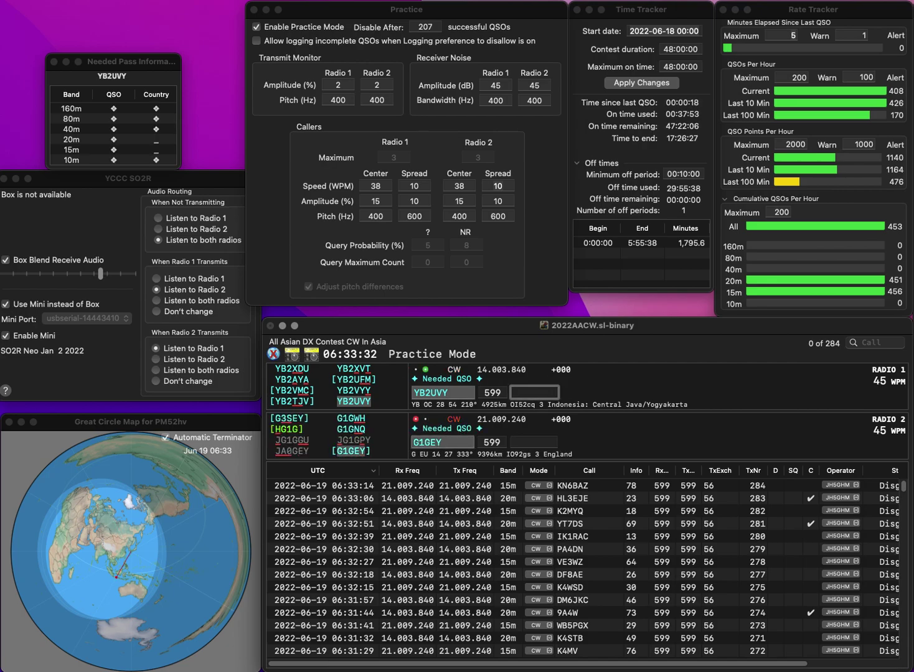
Log YB2UVY on Radio 1 with received exchange 87 and G1GEY on Radio 2 with received exchange 94
{"action": "key", "text": "Return"}
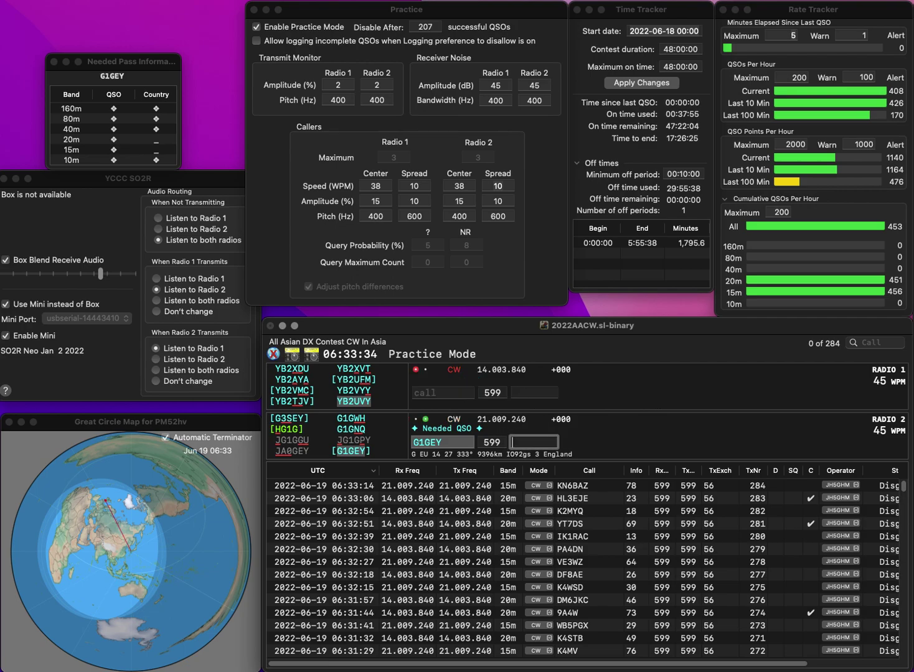
{"action": "type", "text": "94"}
{"action": "key", "text": "Return"}
Enter and answer UA4WW on Radio 1, and enter N6O on Radio 2 and send it
{"action": "type", "text": "UA"}
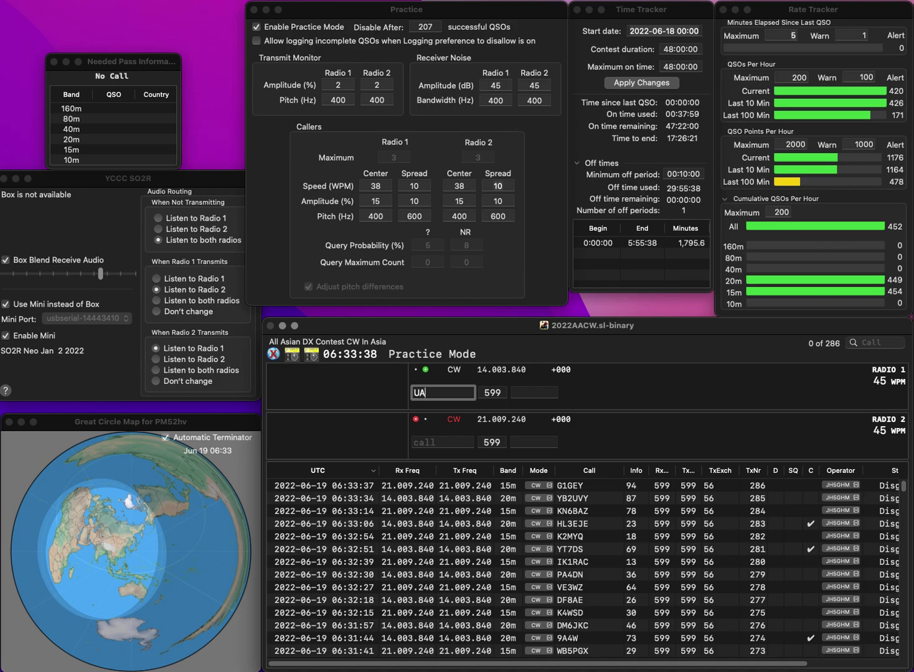
{"action": "type", "text": "4WW"}
{"action": "key", "text": "Return"}
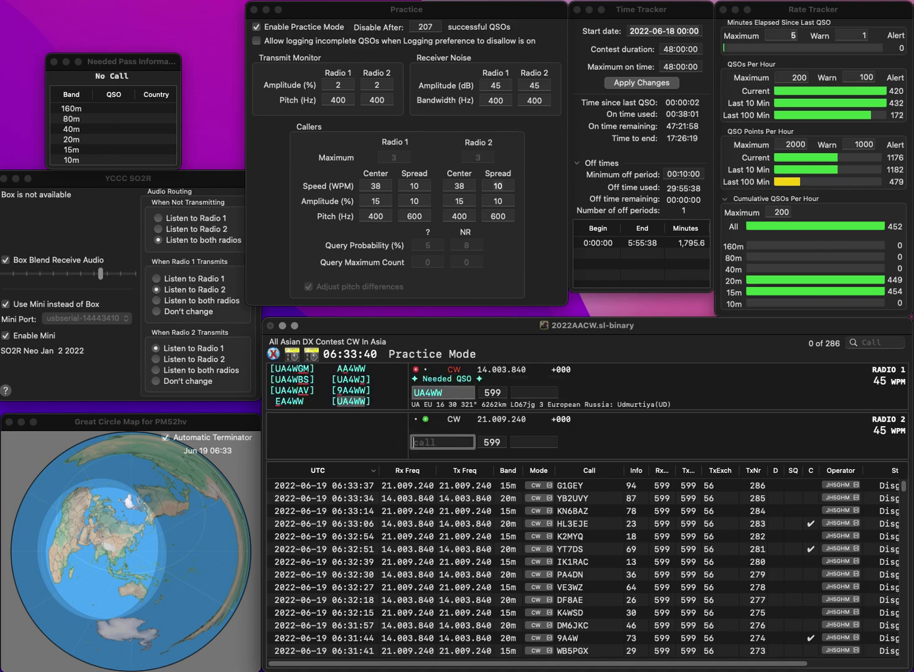
{"action": "type", "text": "N6O"}
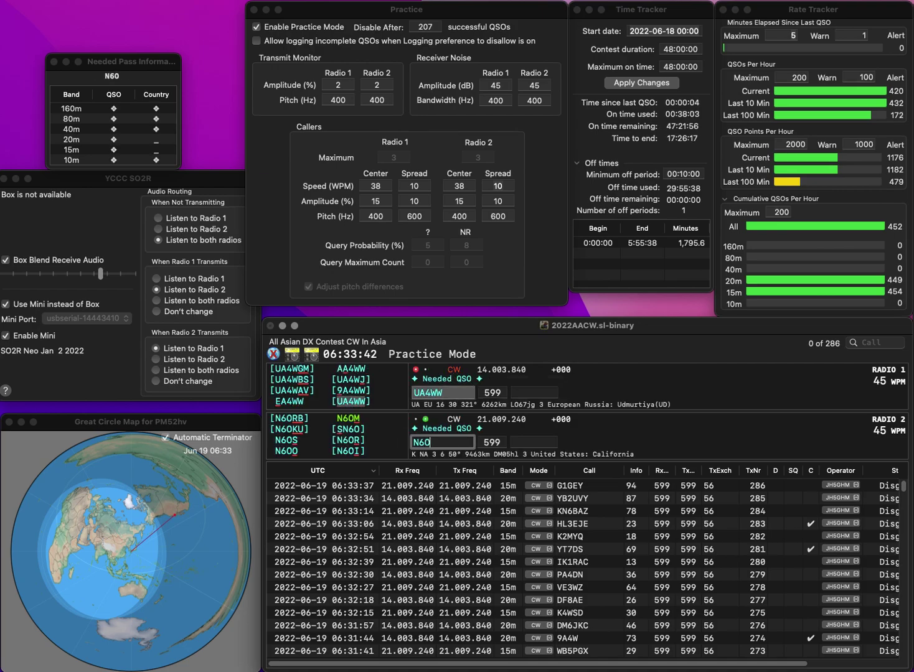
{"action": "key", "text": "Return"}
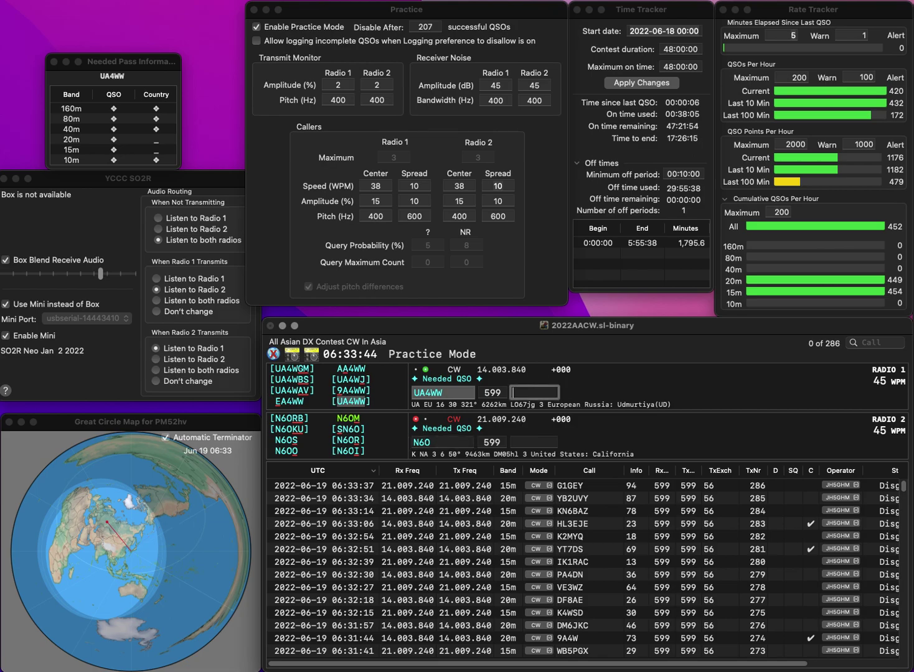
Log UA4WW on Radio 1 with received exchange 89, and correct the Radio 2 call to NS7O and resend it
{"action": "type", "text": "89"}
{"action": "key", "text": "Return"}
{"action": "key", "text": "Left"}
{"action": "key", "text": "BackSpace"}
{"action": "type", "text": "S7"}
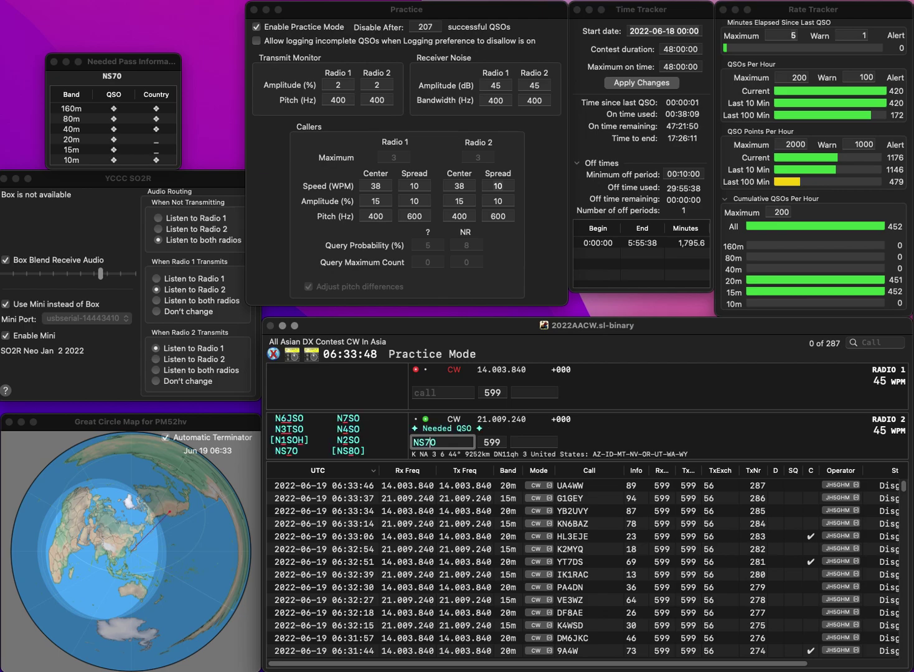
{"action": "key", "text": "Return"}
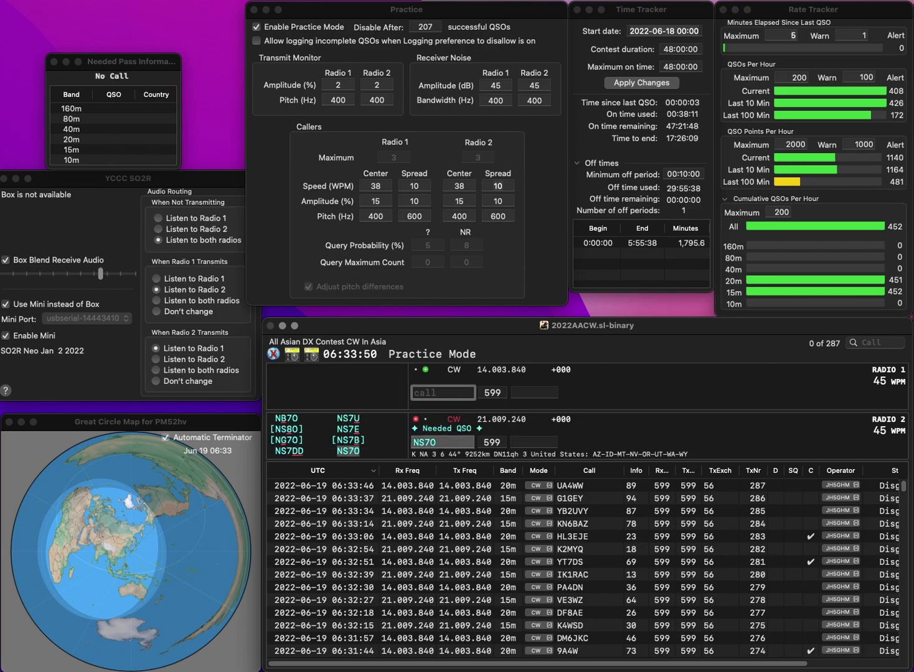
Answer and log IU3FBL on Radio 1 with received exchange 60, and log NS7O on Radio 2 with received exchange 46
{"action": "type", "text": "3FBLIU"}
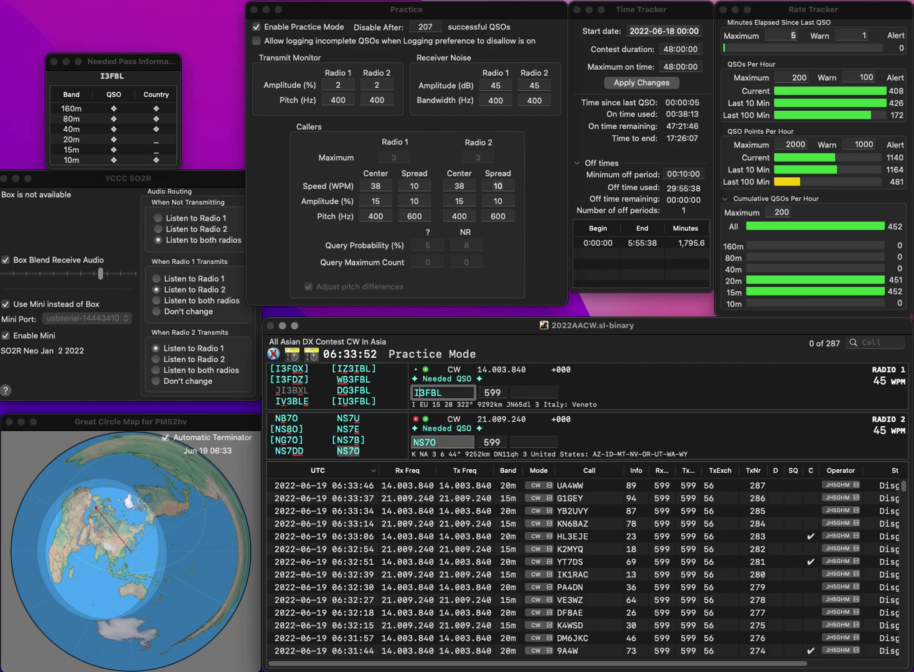
{"action": "key", "text": "Return"}
{"action": "key", "text": "Tab"}
{"action": "type", "text": "4"}
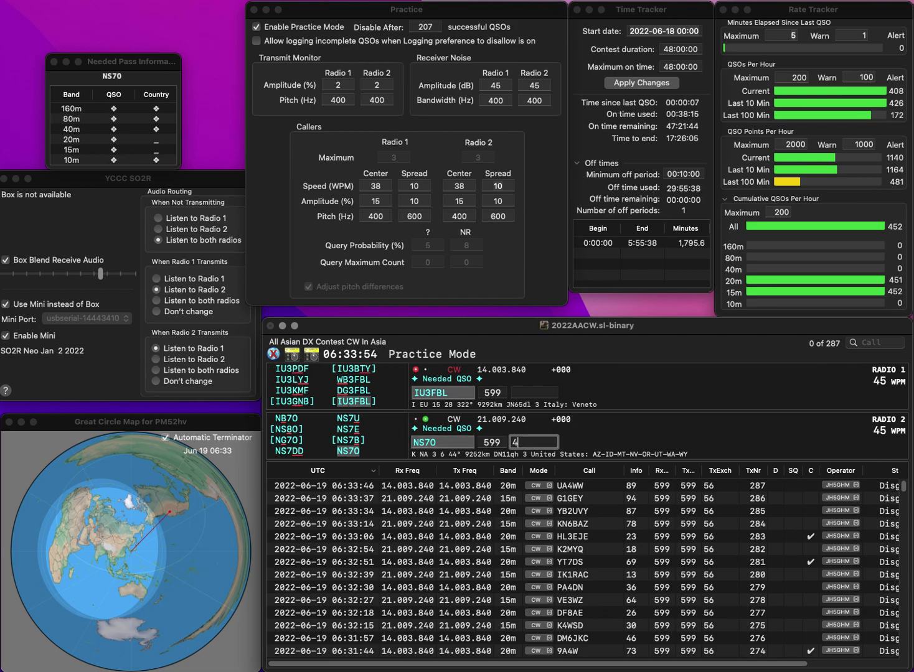
{"action": "key", "text": "Up"}
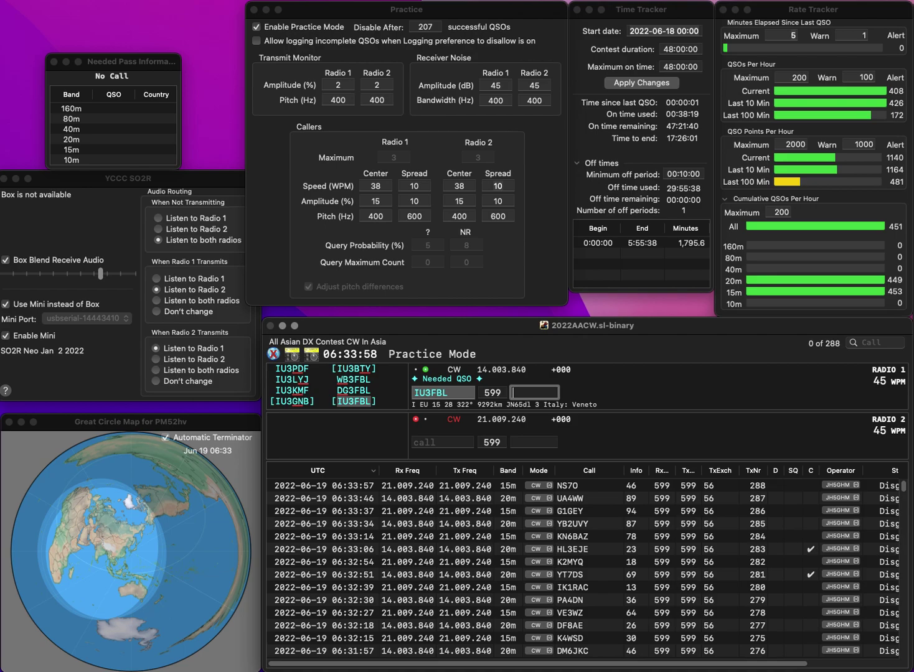
{"action": "key", "text": "Return"}
Enter BG3IKF as the Radio 2 call and answer the station
{"action": "type", "text": "G3IKF"}
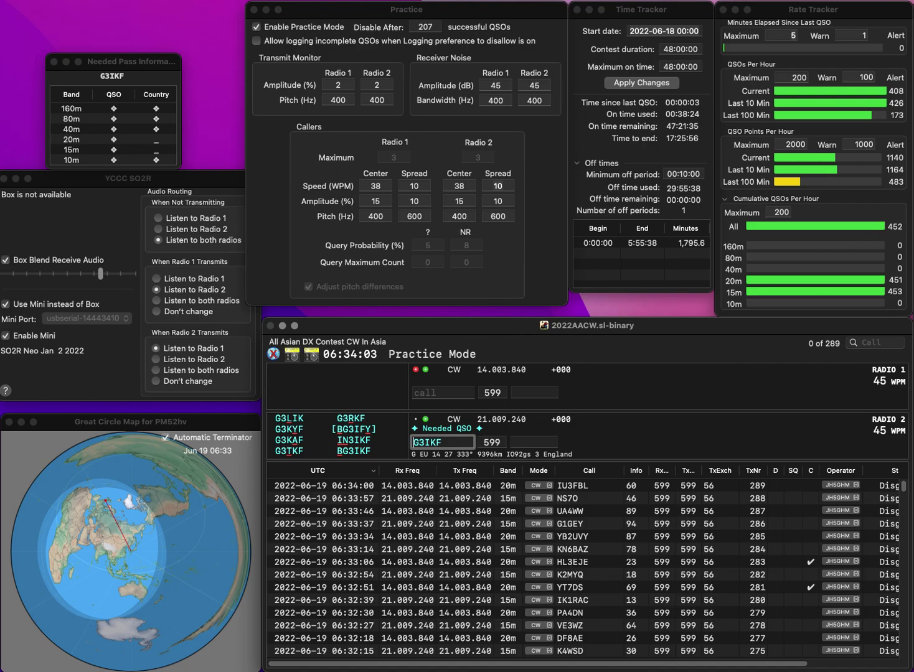
{"action": "key", "text": "Home"}
{"action": "type", "text": "B"}
{"action": "key", "text": "Return"}
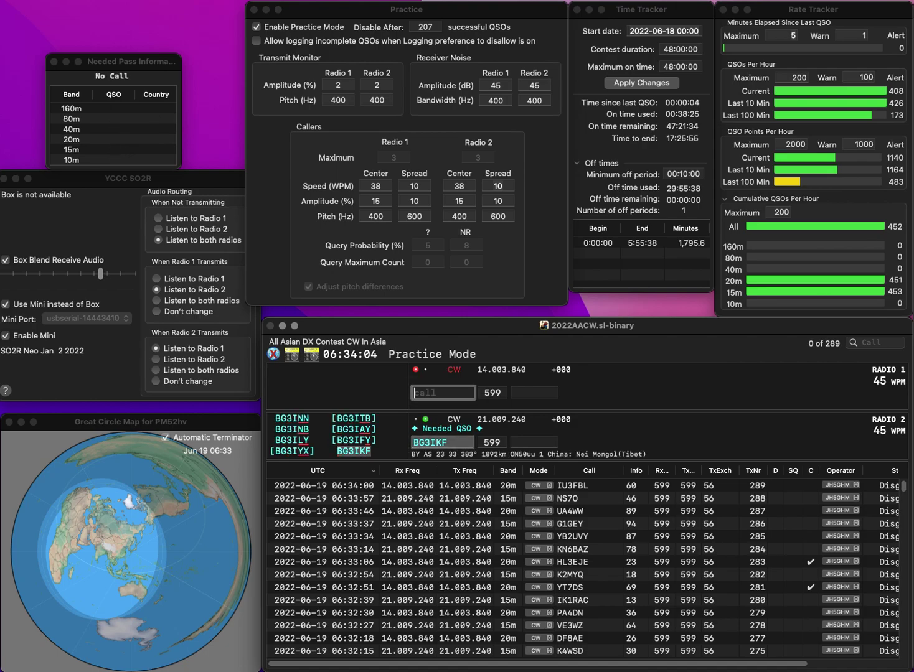
Enter HA3TEG as the Radio 1 call, without the mistyped leading characters, and send it
{"action": "type", "text": "PHA"}
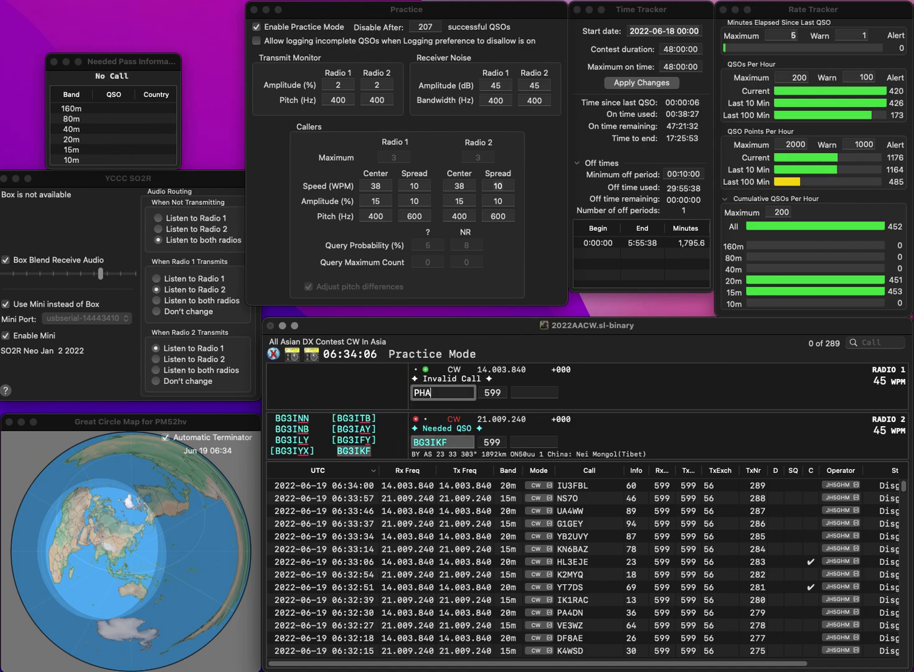
{"action": "type", "text": "3TEG"}
{"action": "key", "text": "Home"}
{"action": "key", "text": "Delete"}
{"action": "key", "text": "Delete"}
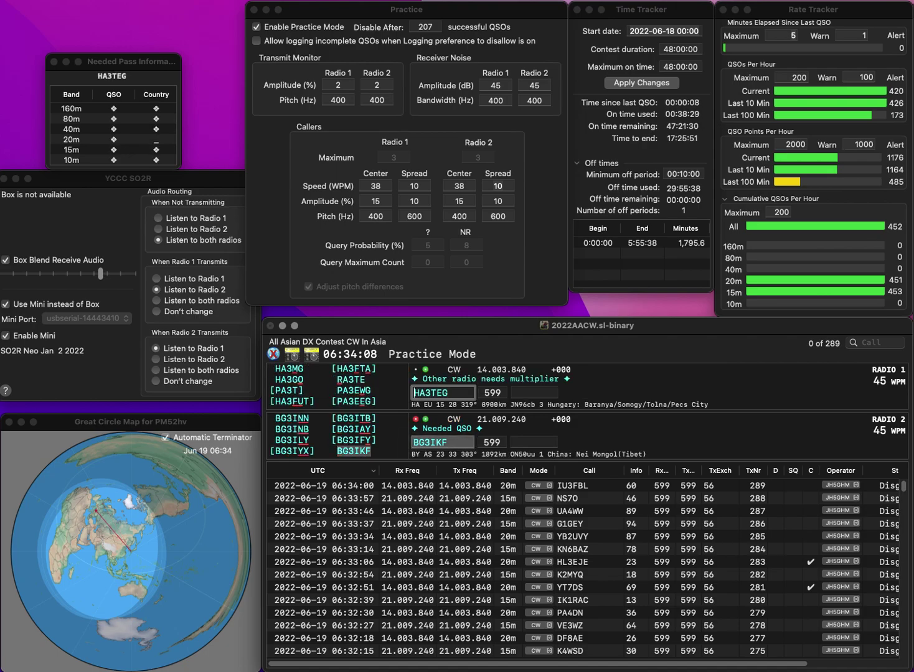
{"action": "key", "text": "Return"}
Log BG3IKF on Radio 2 with received exchange 05, and correct the Radio 1 call to JA4TEG and resend it
{"action": "type", "text": "05"}
{"action": "key", "text": "Return"}
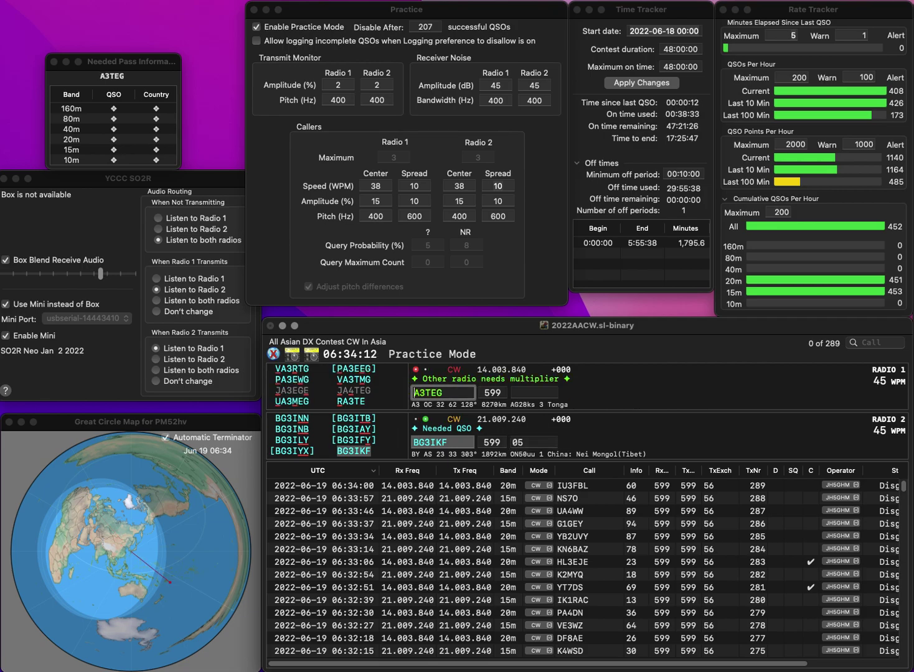
{"action": "type", "text": "JA4"}
{"action": "key", "text": "Delete"}
{"action": "key", "text": "Delete"}
{"action": "key", "text": "Return"}
{"action": "type", "text": "K5BI"}
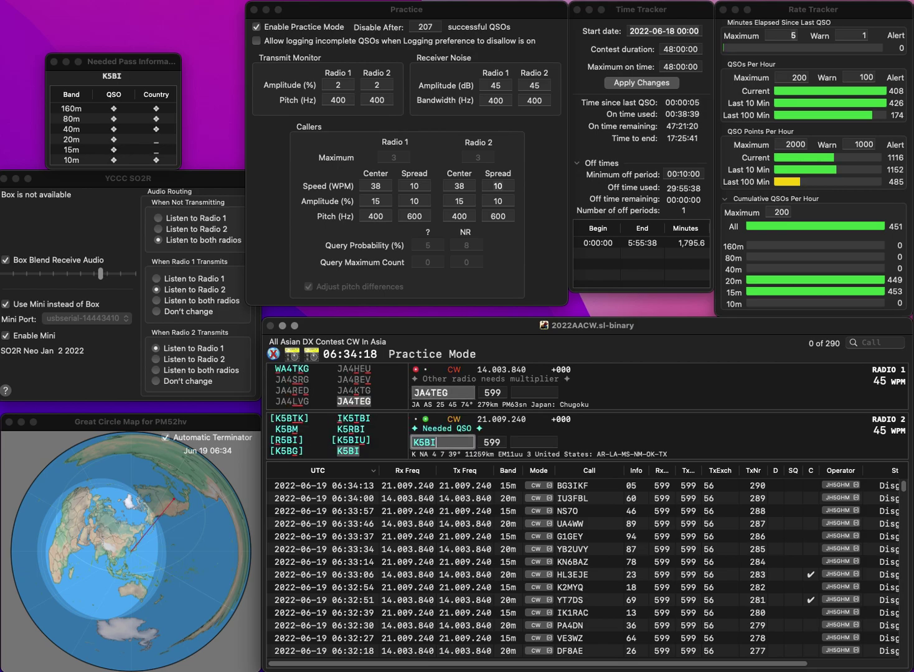
{"action": "key", "text": "Return"}
{"action": "key", "text": "Tab"}
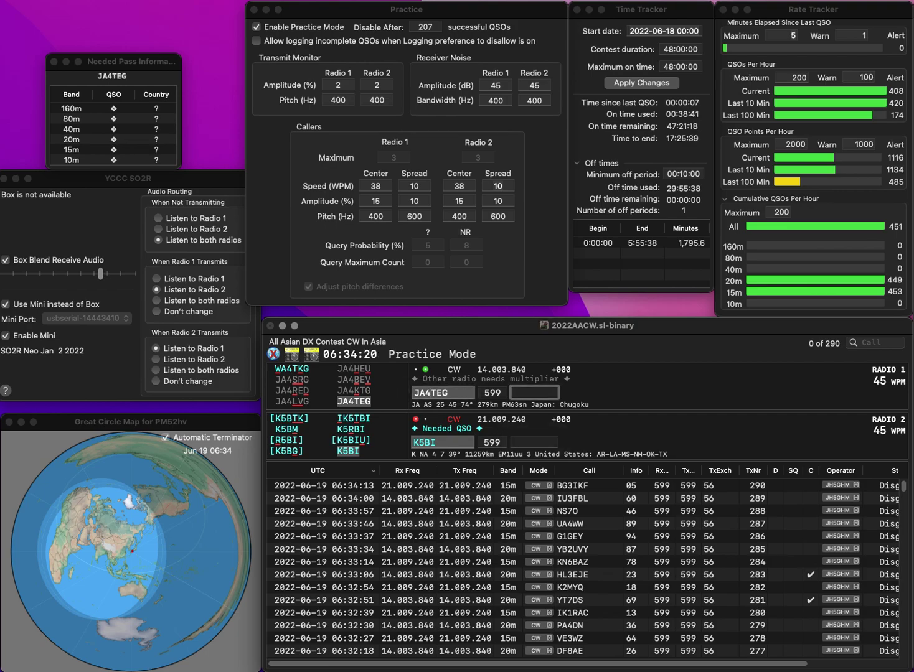
{"action": "type", "text": "03"}
{"action": "key", "text": "Return"}
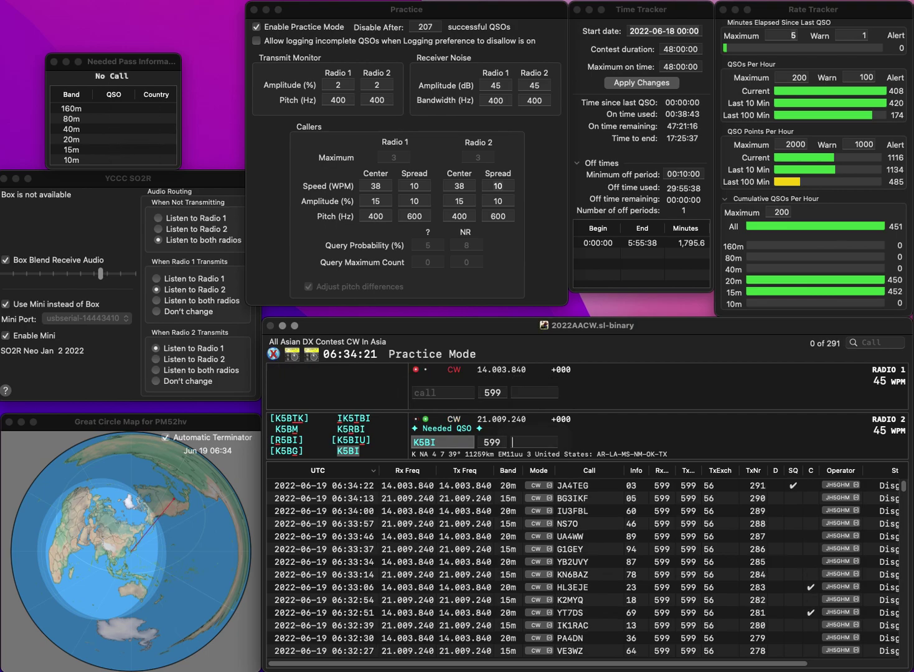
{"action": "type", "text": "38"}
{"action": "key", "text": "Return"}
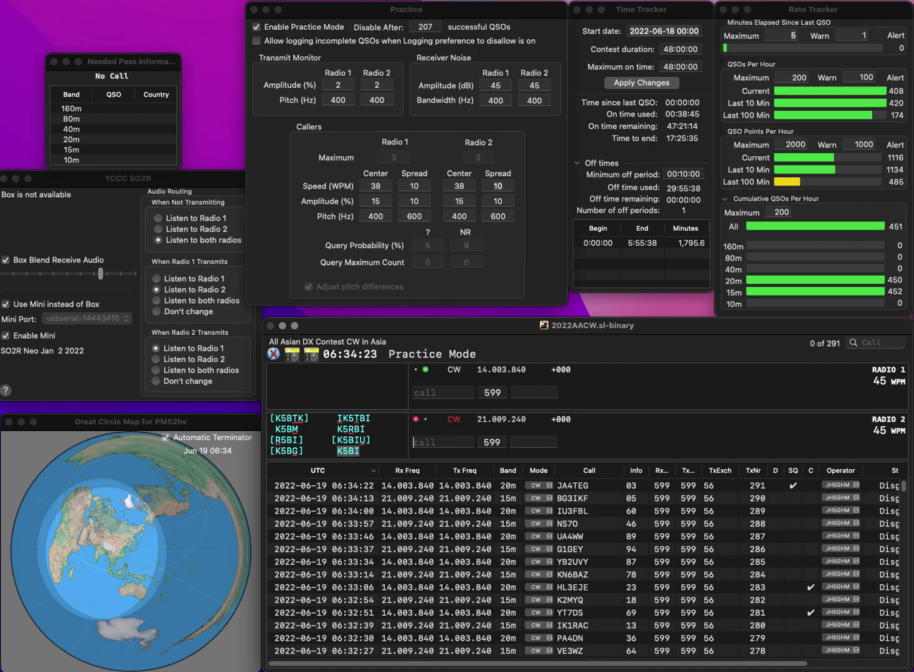
{"action": "type", "text": "W"}
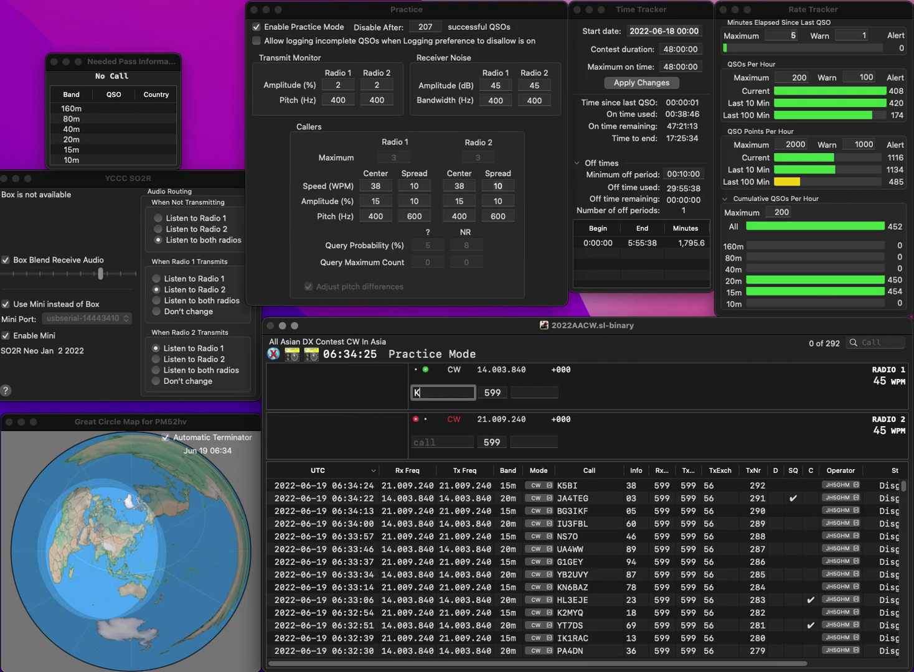
{"action": "key", "text": "Return"}
{"action": "type", "text": "IH"}
{"action": "key", "text": "Return"}
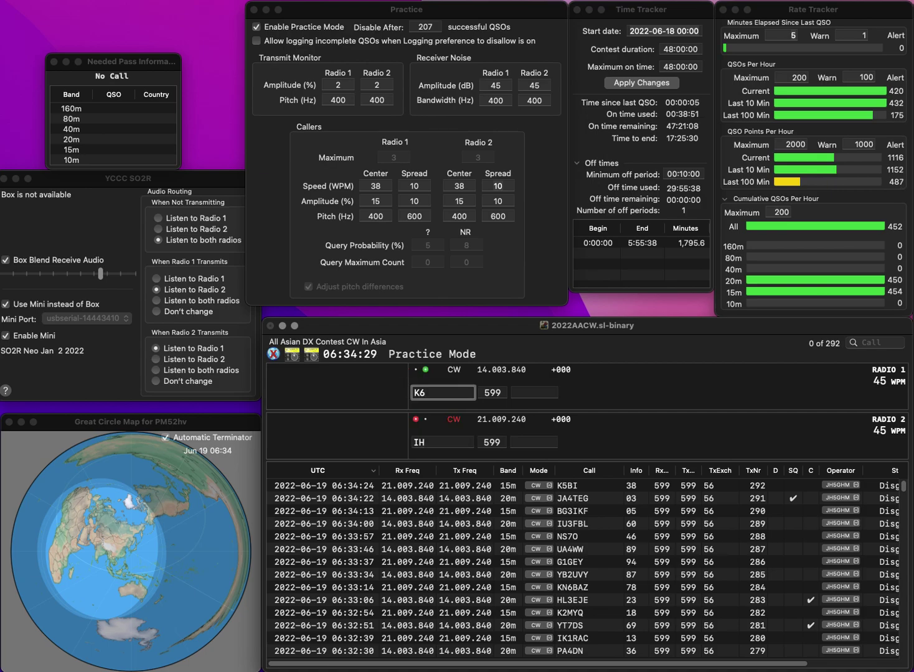
{"action": "type", "text": "GPB"}
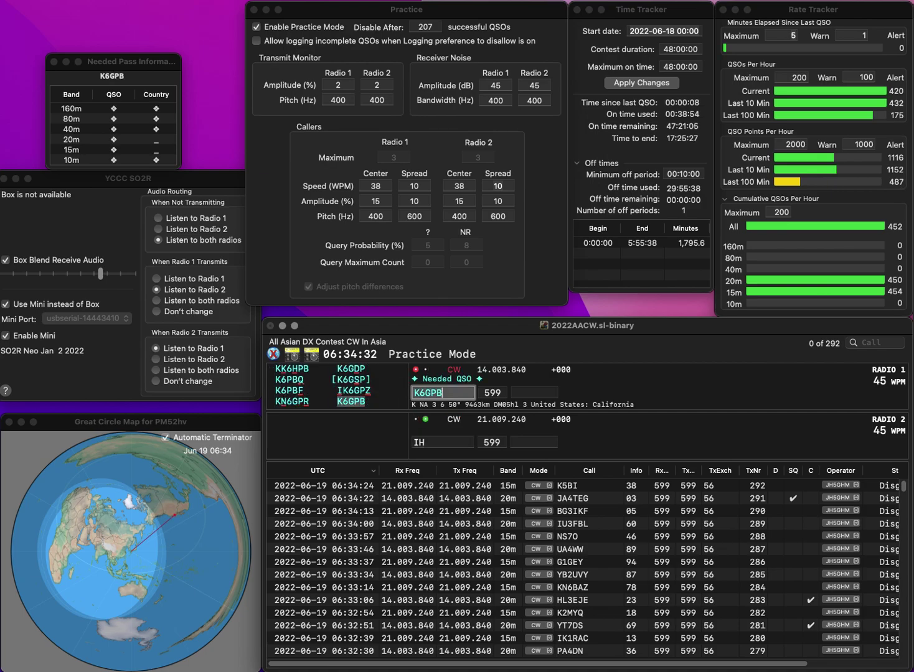
{"action": "key", "text": "Return"}
{"action": "type", "text": "1"}
{"action": "type", "text": "EA"}
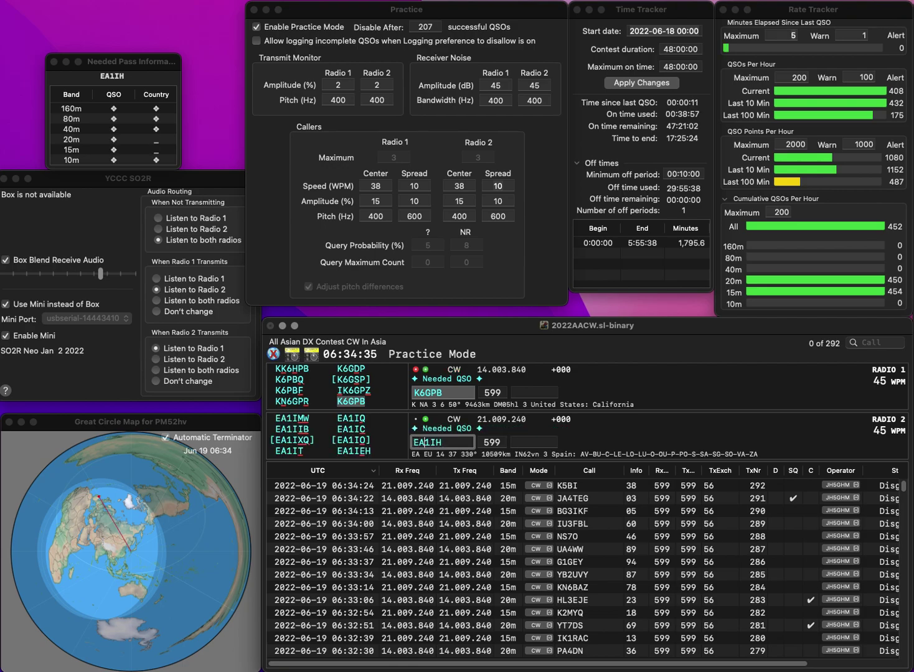
{"action": "type", "text": "E"}
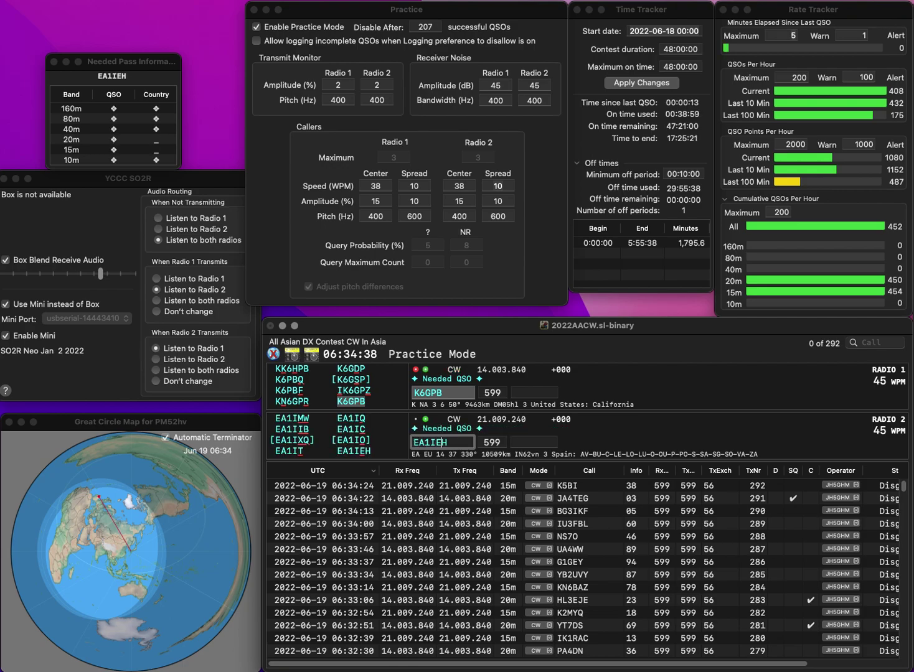
{"action": "key", "text": "Return"}
{"action": "type", "text": "0"}
{"action": "key", "text": "Return"}
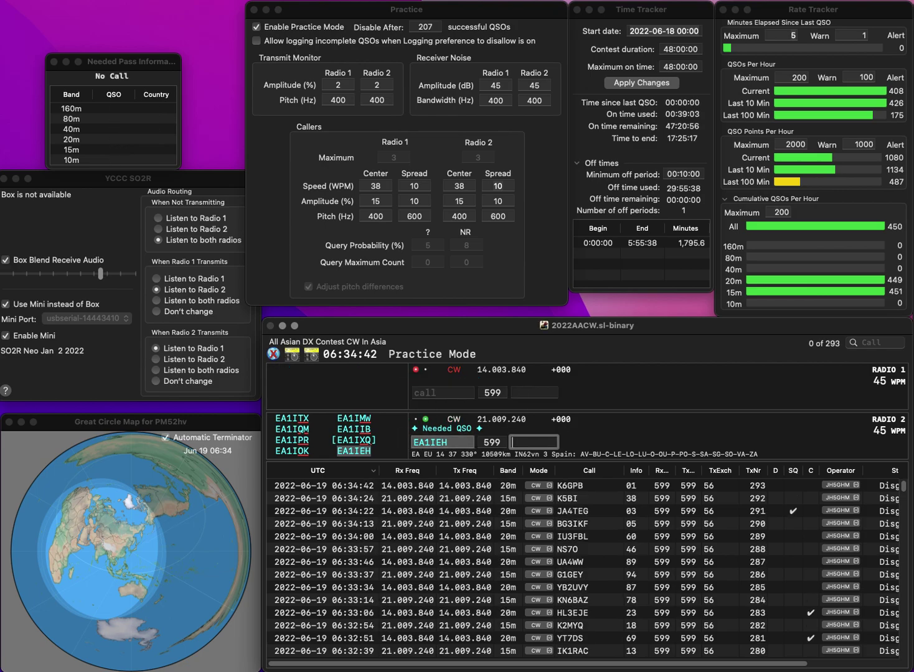
{"action": "type", "text": "51"}
{"action": "key", "text": "Return"}
{"action": "type", "text": "W8"}
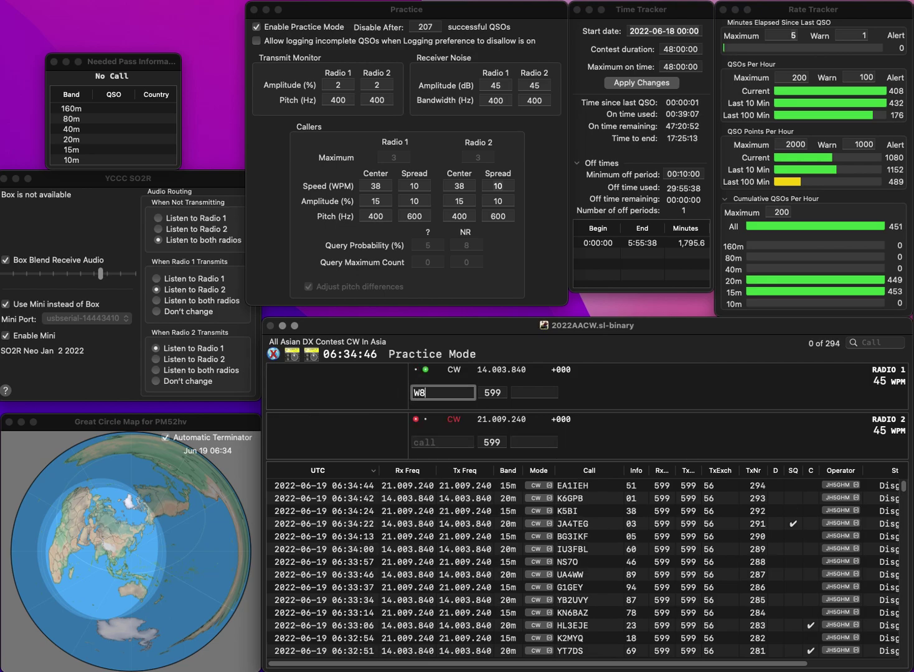
{"action": "key", "text": "Return"}
{"action": "type", "text": "F"}
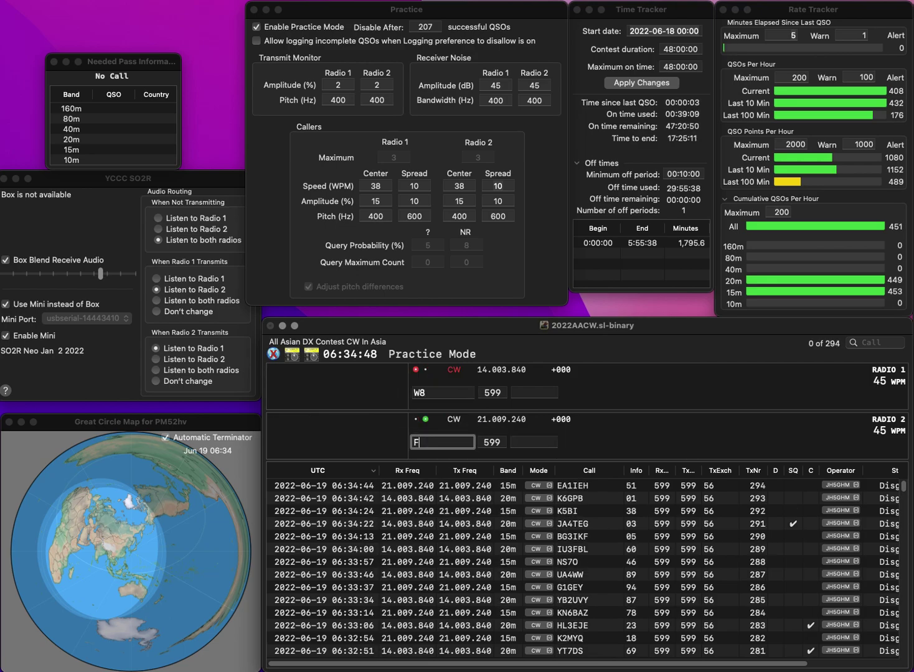
{"action": "type", "text": "4HGF"}
{"action": "key", "text": "Return"}
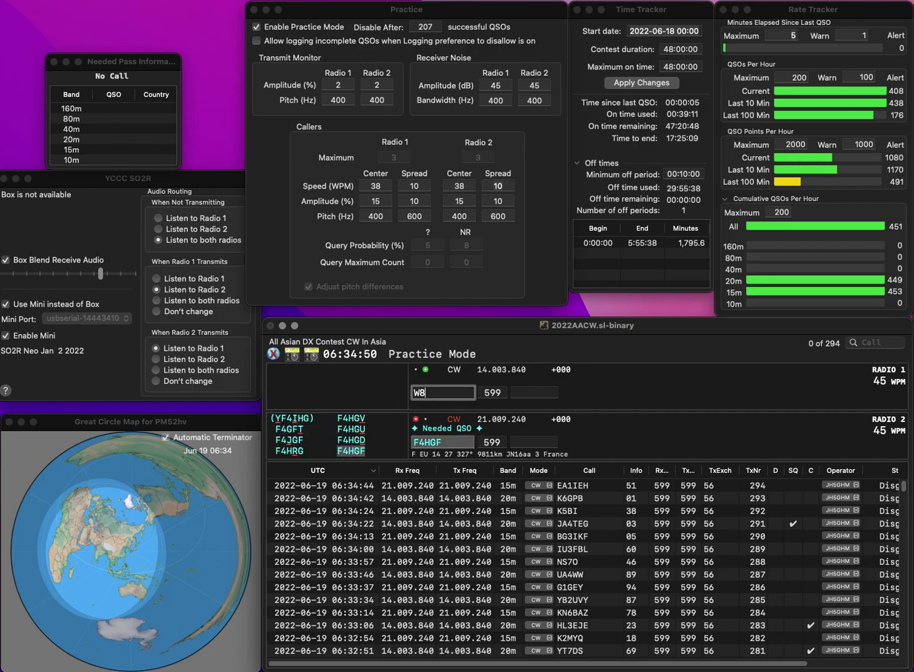
{"action": "key", "text": "BackSpace"}
{"action": "type", "text": "7WLL"}
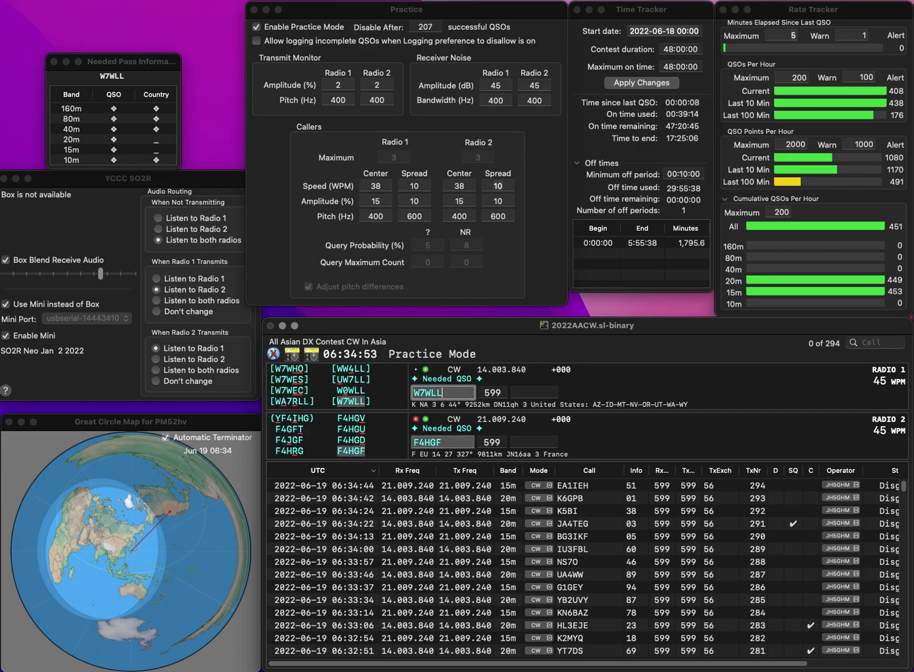
{"action": "key", "text": "Return"}
{"action": "type", "text": "00"}
{"action": "key", "text": "Return"}
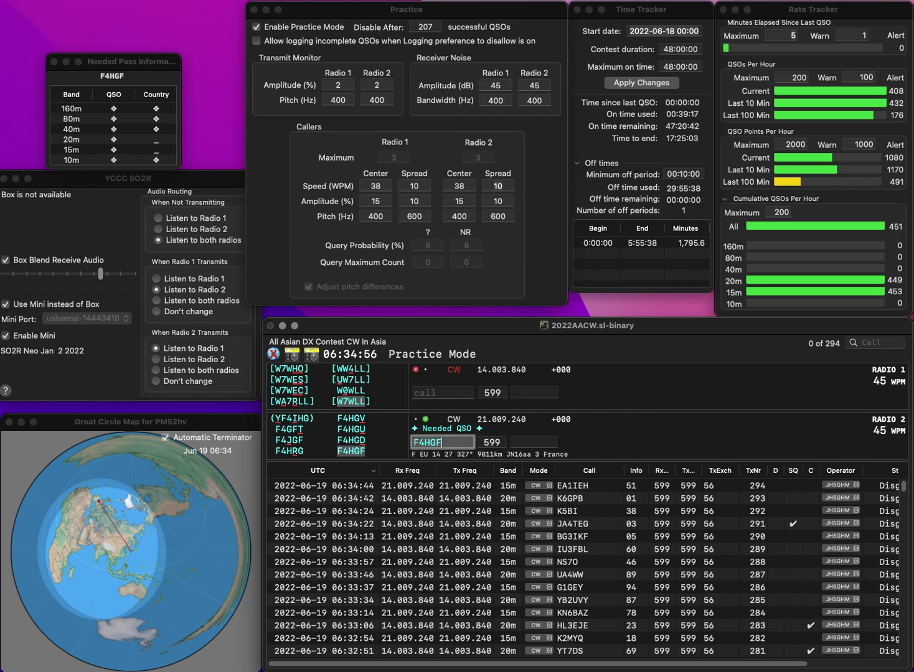
{"action": "type", "text": "37"}
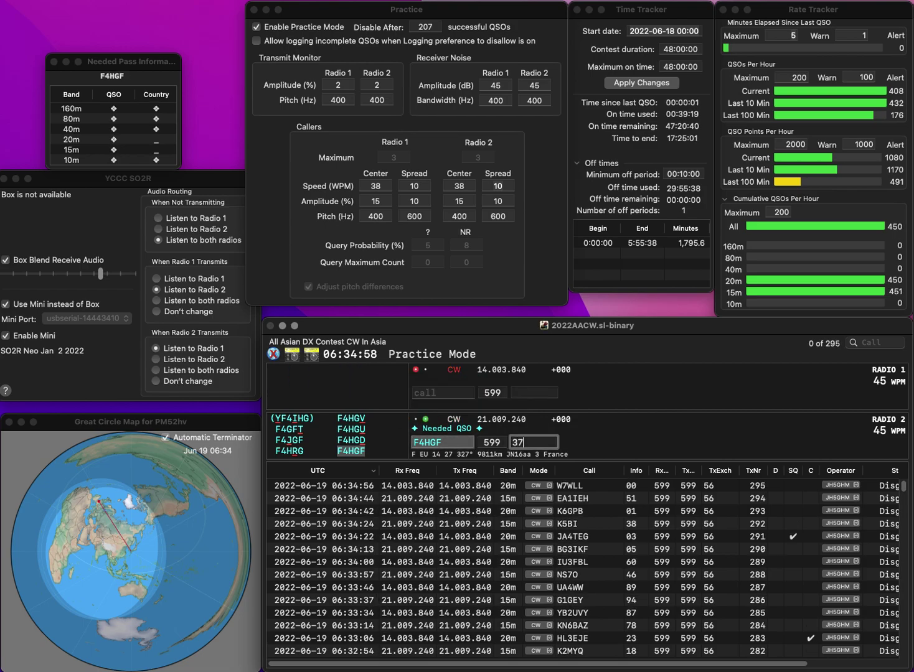
{"action": "key", "text": "Return"}
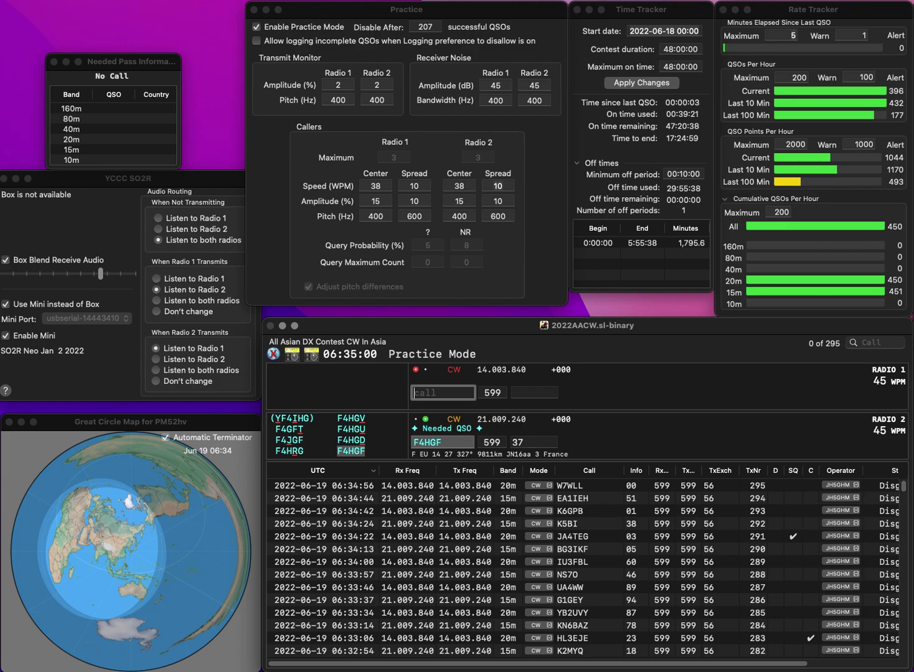
Enter and answer VE3VXO on Radio 1, and enter the Radio 2 call as N6RLV and send it
{"action": "type", "text": "VE3VXO"}
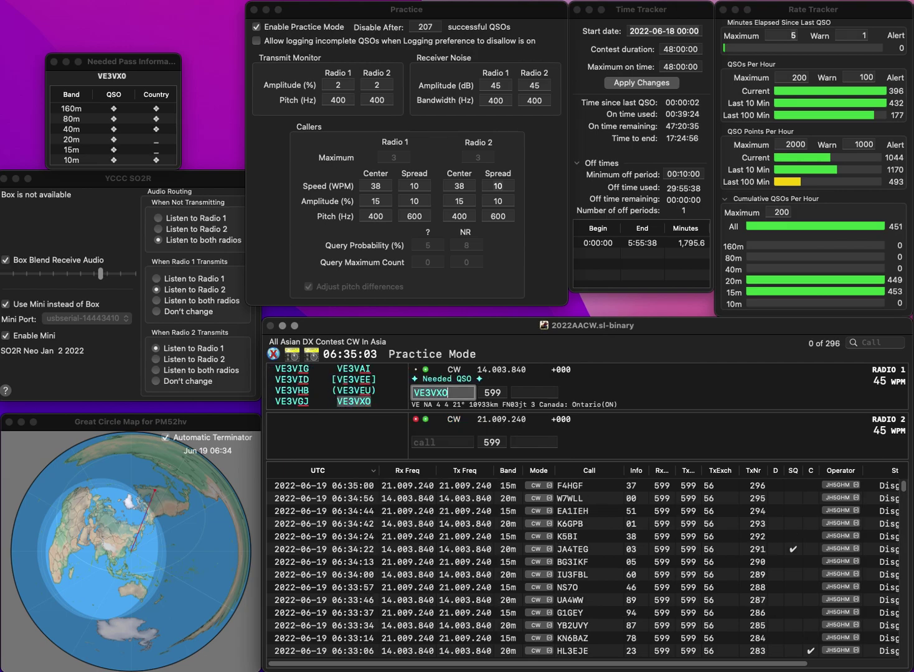
{"action": "key", "text": "Return"}
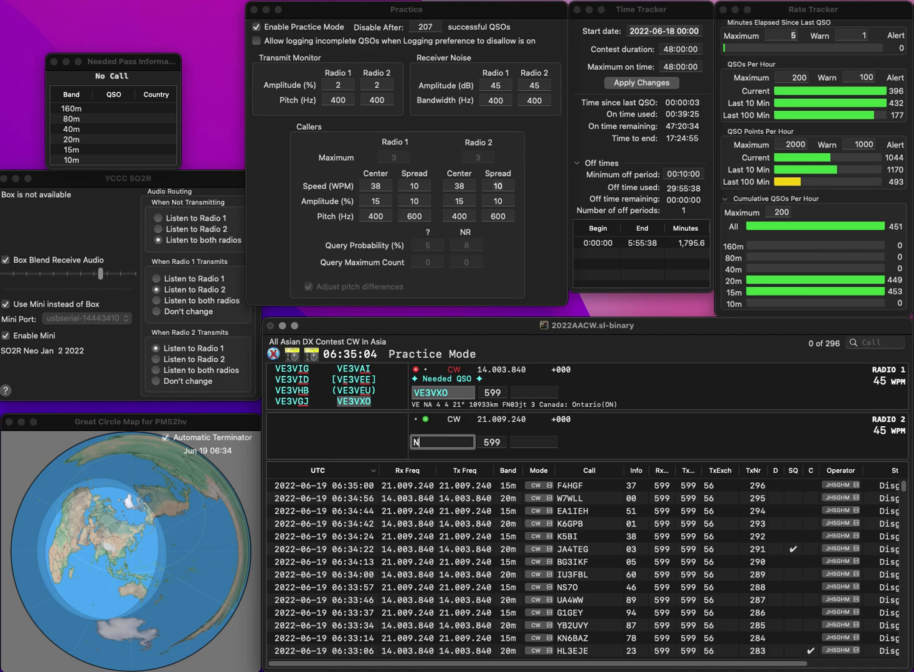
{"action": "type", "text": "N6RRV"}
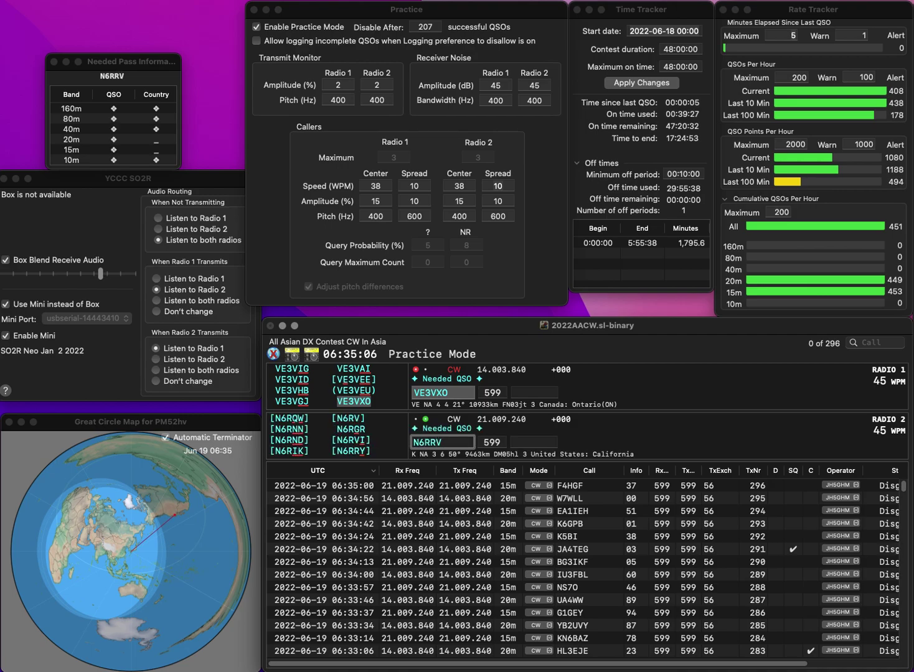
{"action": "key", "text": "BackSpace"}
{"action": "type", "text": "L"}
{"action": "key", "text": "Return"}
Log VE3VXO on Radio 1 with received exchange 35, and correct the Radio 2 call to N7RLV and resend it
{"action": "key", "text": "space"}
{"action": "key", "text": "Return"}
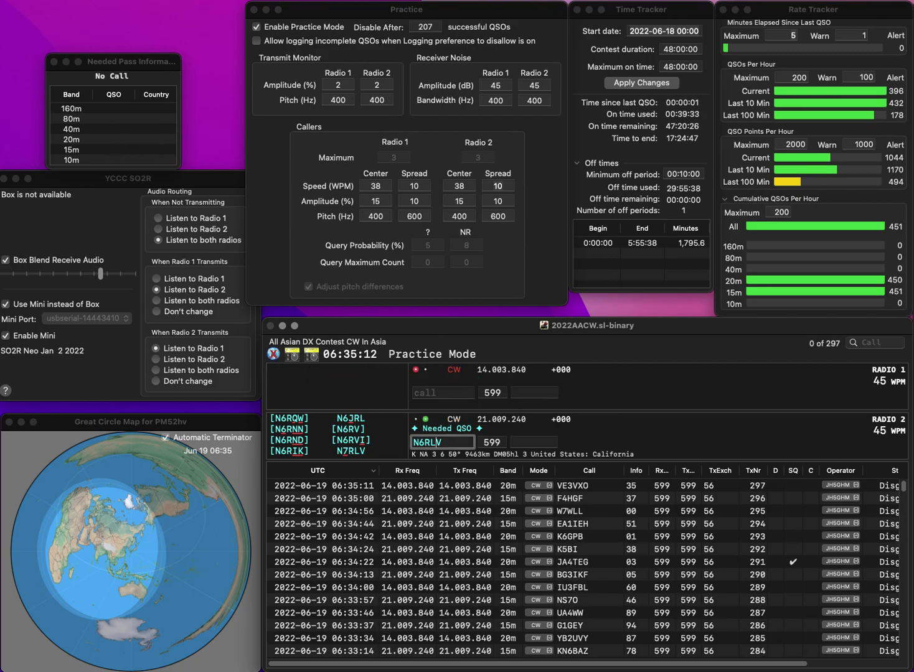
{"action": "key", "text": "BackSpace"}
{"action": "type", "text": "R"}
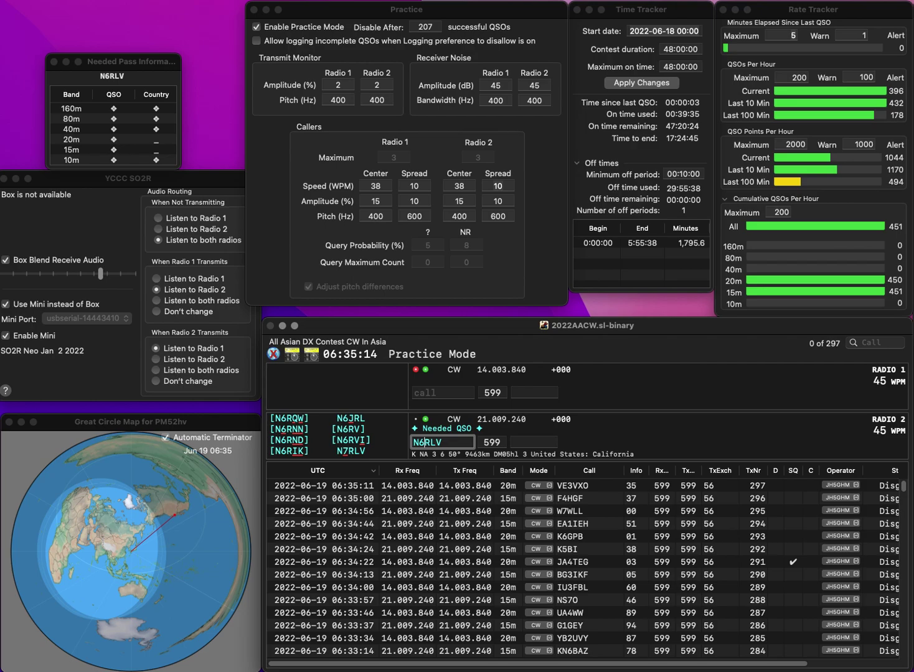
{"action": "key", "text": "Left"}
{"action": "key", "text": "BackSpace"}
{"action": "type", "text": "7"}
{"action": "key", "text": "Return"}
{"action": "type", "text": "0"}
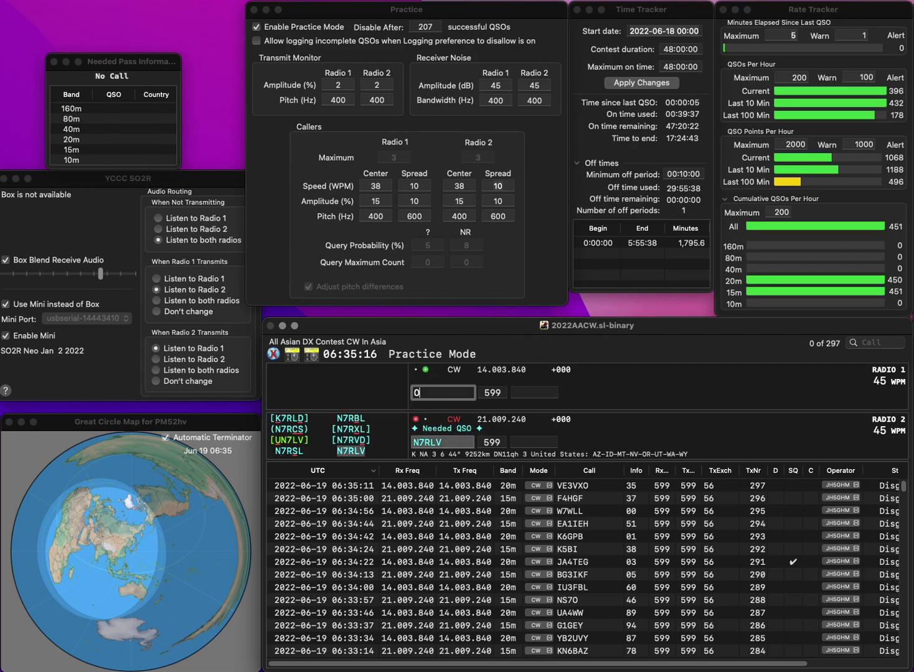
{"action": "type", "text": "E3H"}
{"action": "key", "text": "Return"}
{"action": "type", "text": "3"}
{"action": "key", "text": "Return"}
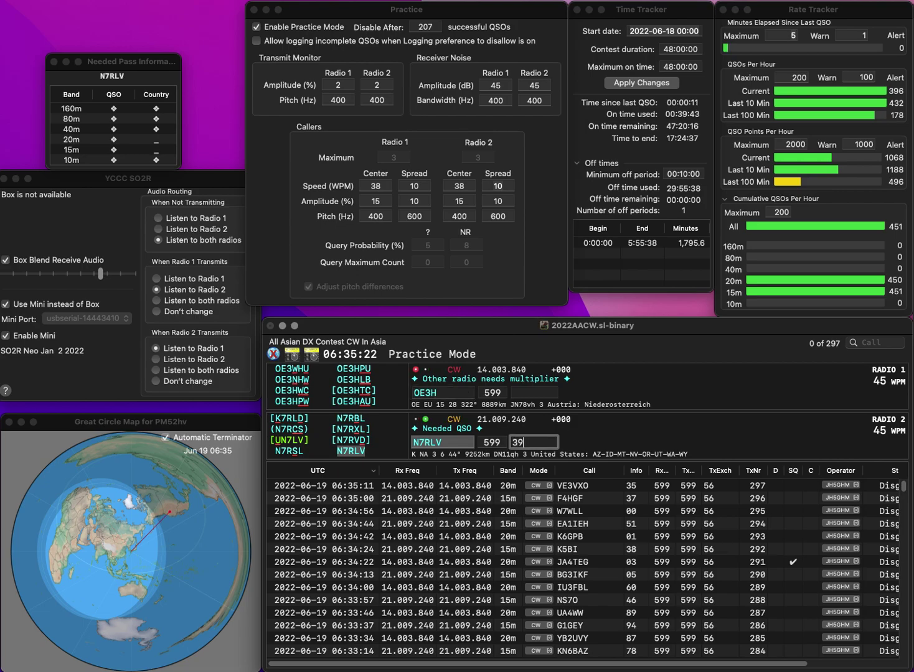
{"action": "key", "text": "BackSpace"}
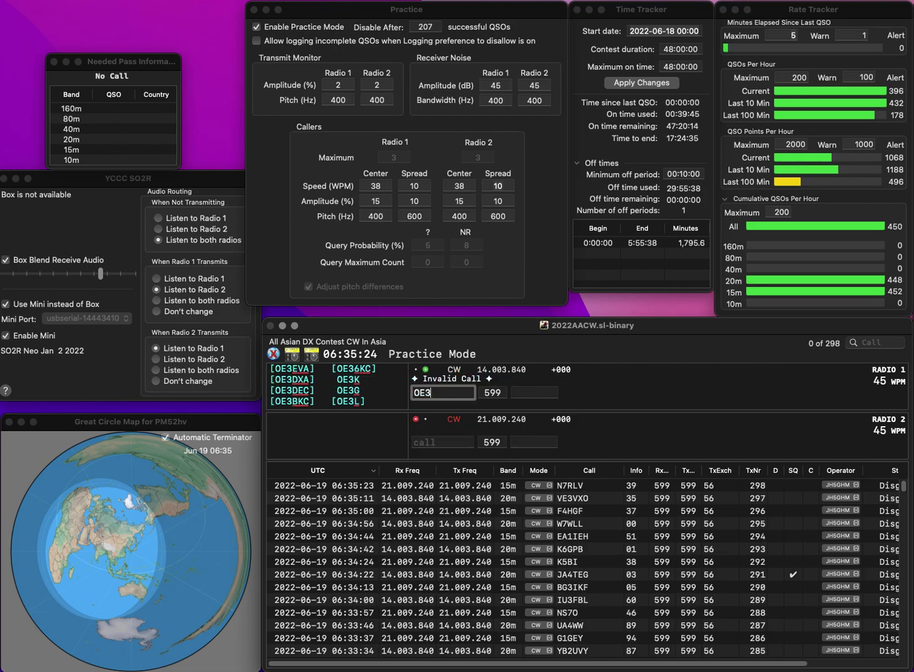
{"action": "type", "text": "JPW"}
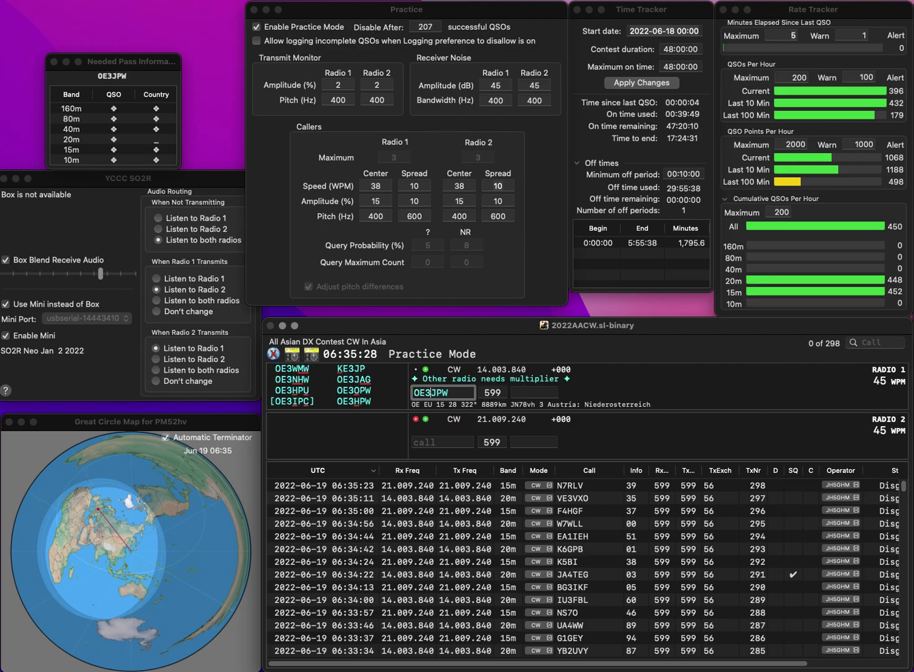
{"action": "key", "text": "BackSpace"}
{"action": "type", "text": "HPW"}
{"action": "key", "text": "Return"}
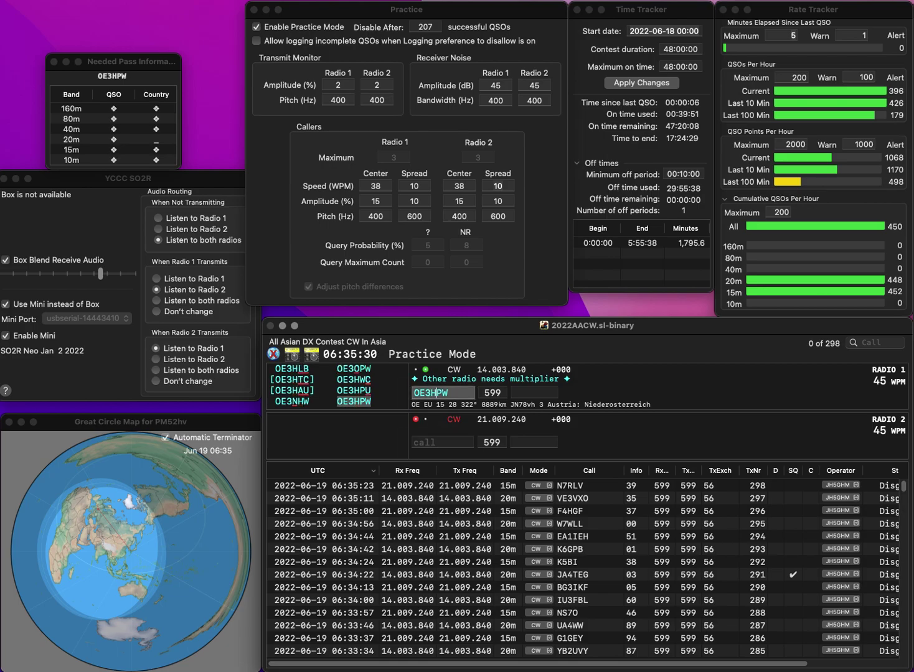
{"action": "type", "text": "K8PL"}
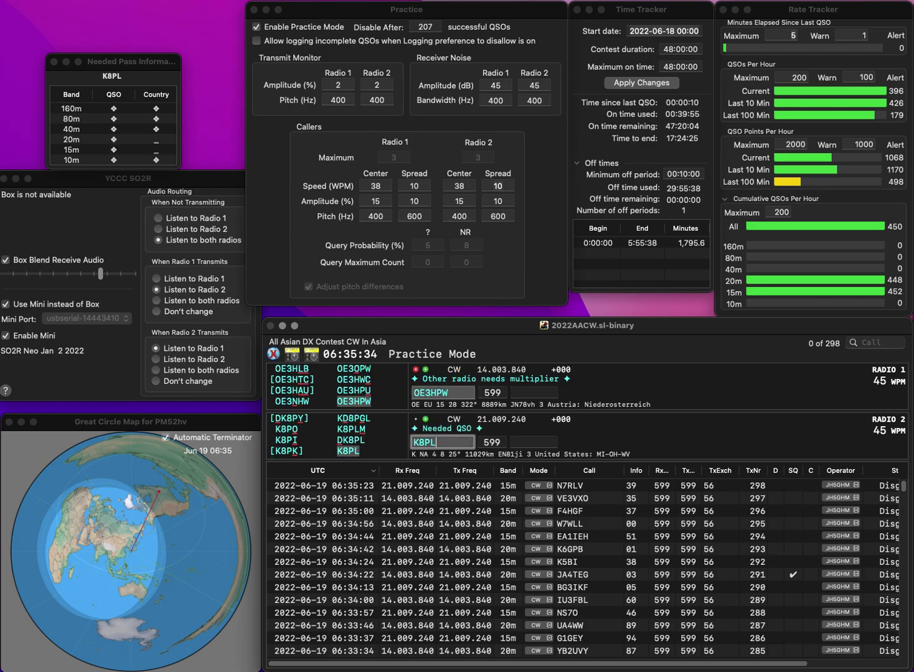
{"action": "key", "text": "Return"}
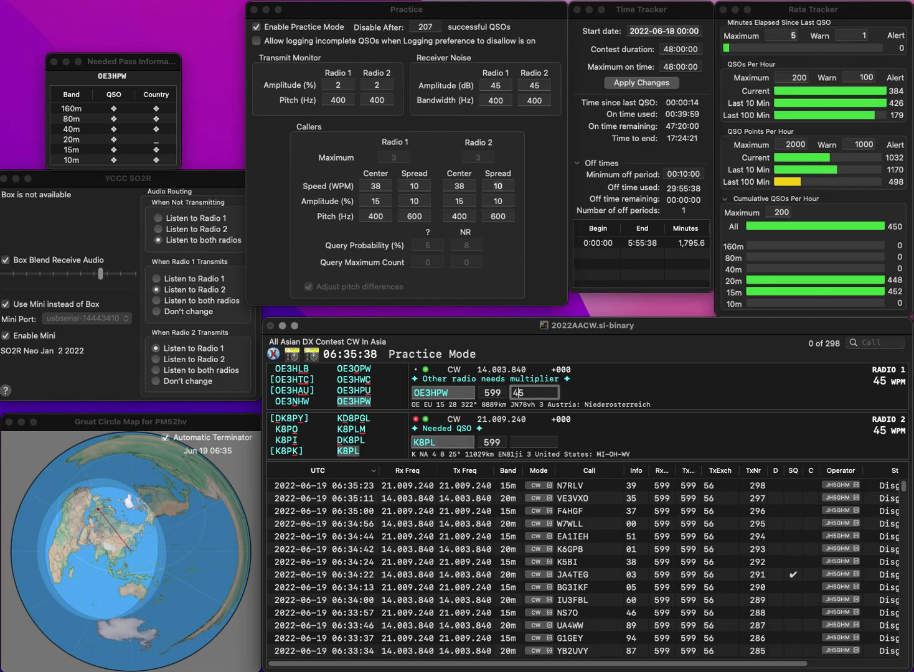
{"action": "key", "text": "Return"}
{"action": "type", "text": "72"}
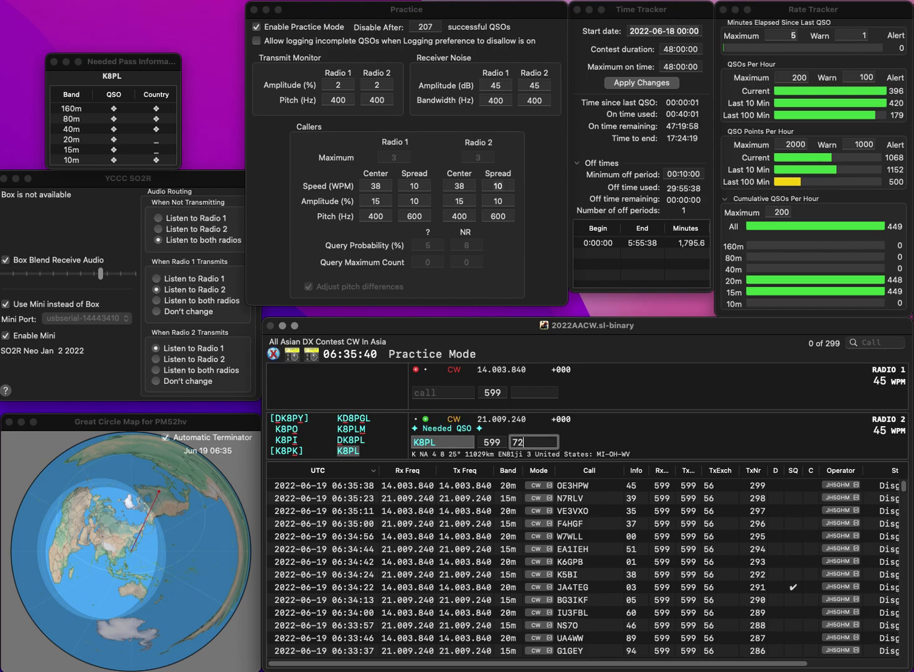
{"action": "key", "text": "Return"}
{"action": "type", "text": "N"}
{"action": "key", "text": "BackSpace"}
{"action": "type", "text": "KW4AQ"}
{"action": "key", "text": "Return"}
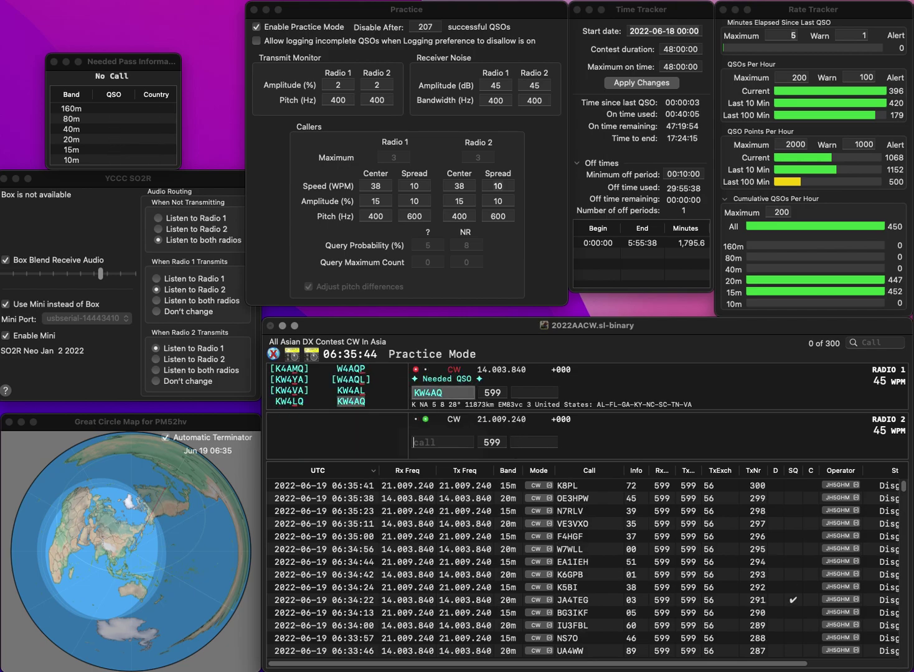
{"action": "type", "text": "KB3BLO"}
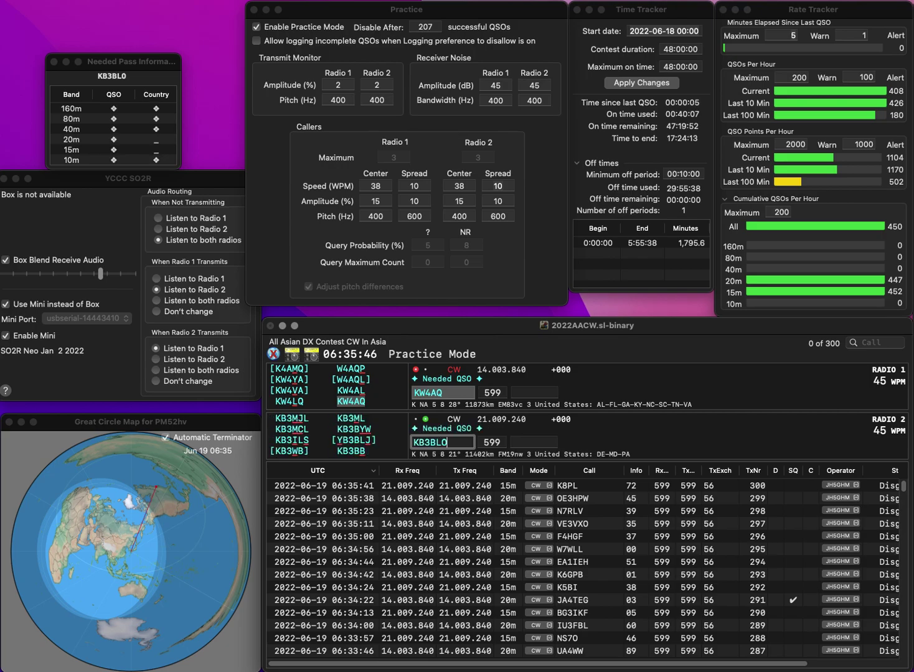
{"action": "key", "text": "Home"}
{"action": "key", "text": "Delete"}
{"action": "type", "text": "YD"}
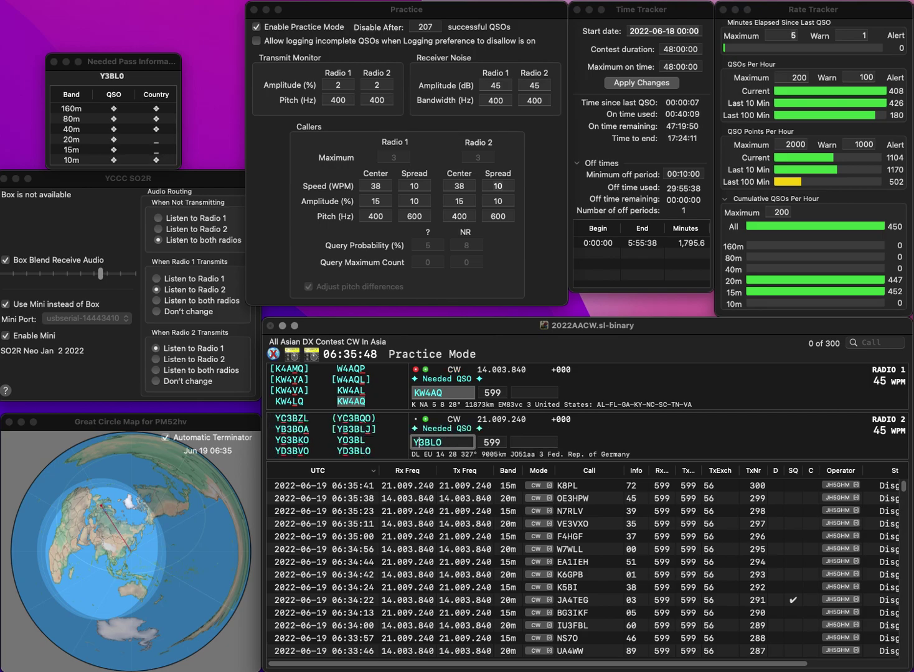
{"action": "key", "text": "Return"}
Enter received exchange 91 for KW4AQ on Radio 1 and log the contact
{"action": "key", "text": "space"}
{"action": "type", "text": "91"}
{"action": "key", "text": "Return"}
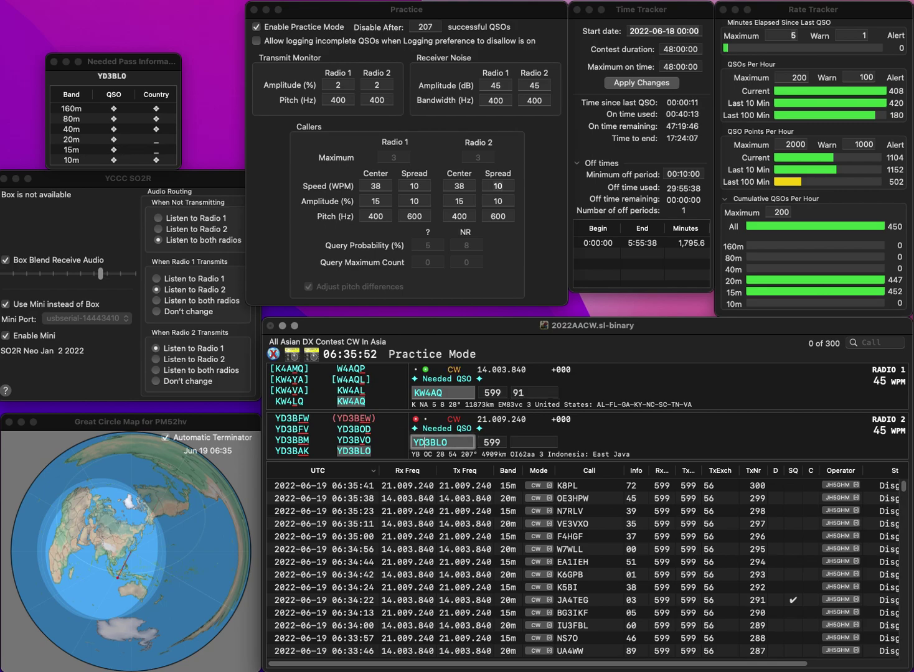